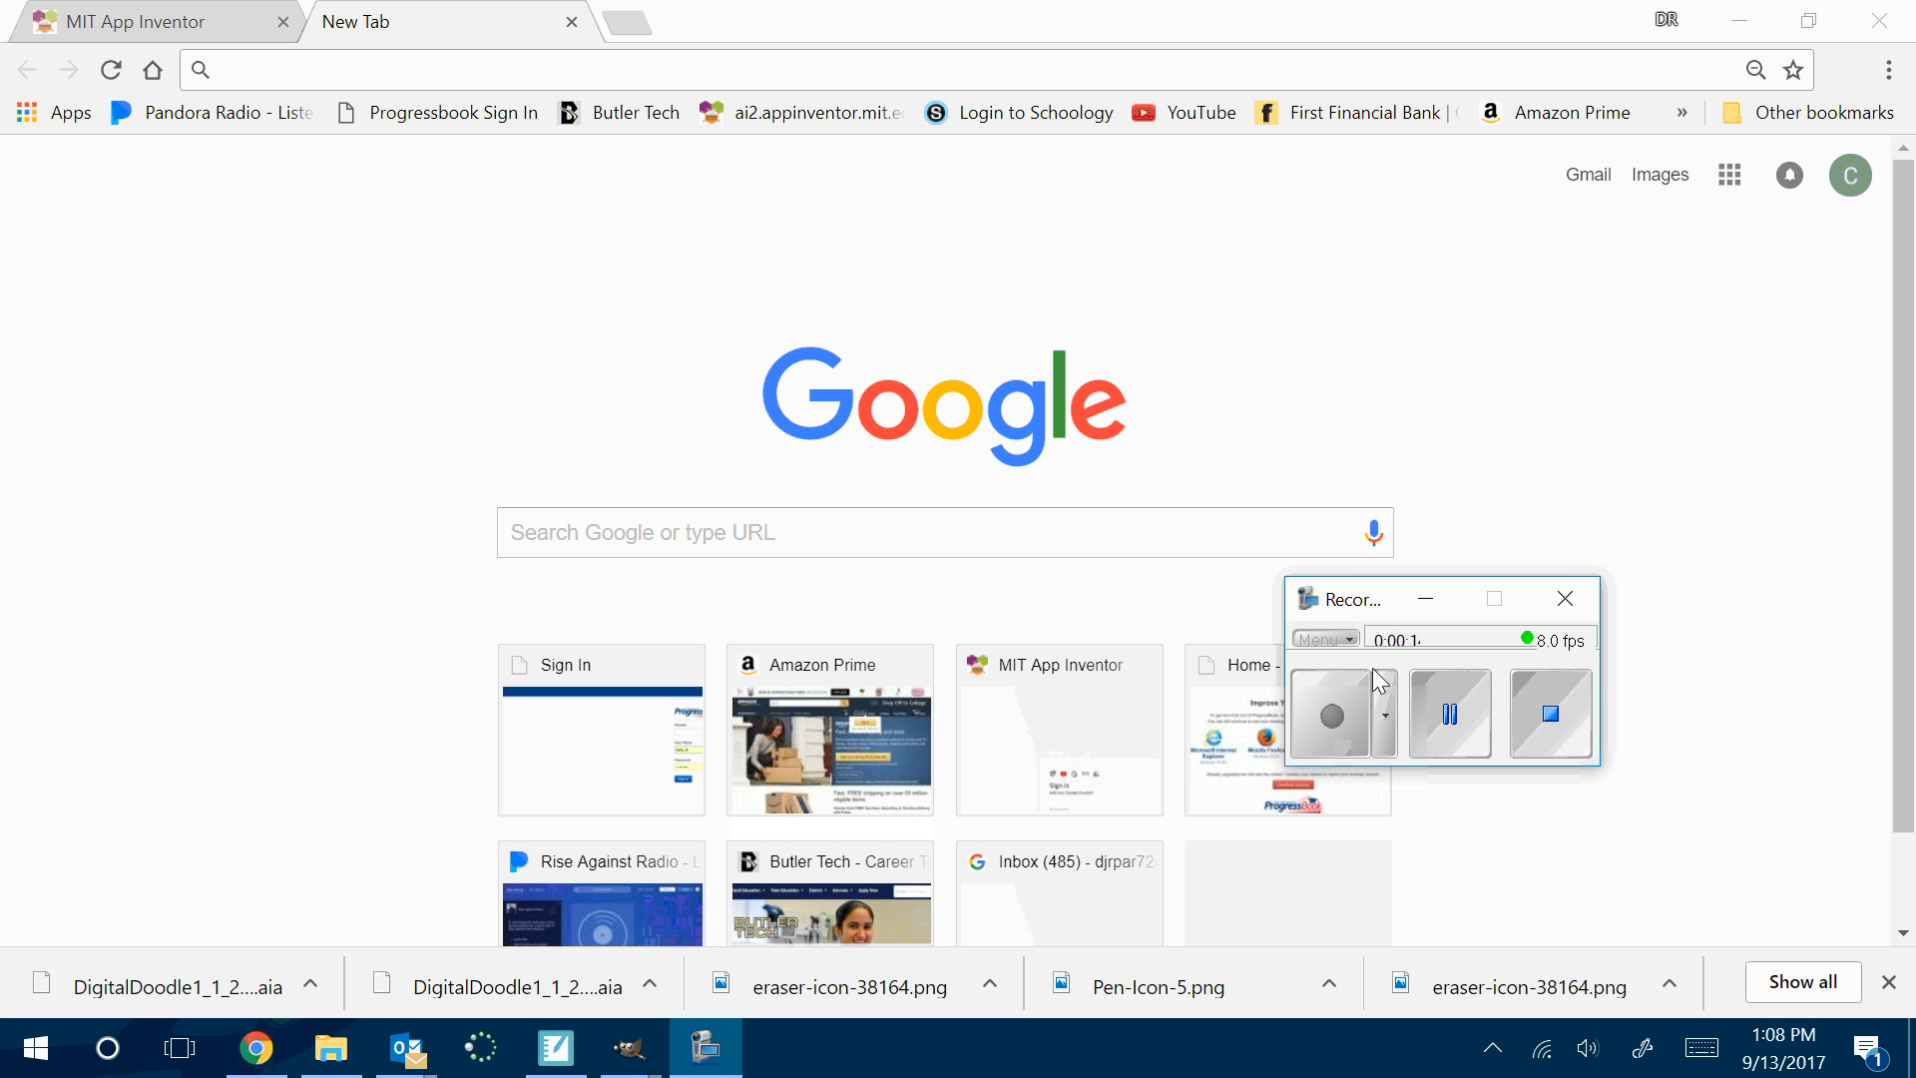
Search the web for "mit app inventor 2" and open the MIT App Inventor site
{"action": "left_click_drag", "start_coordinate": [1354, 584], "coordinate": [1619, 894]}
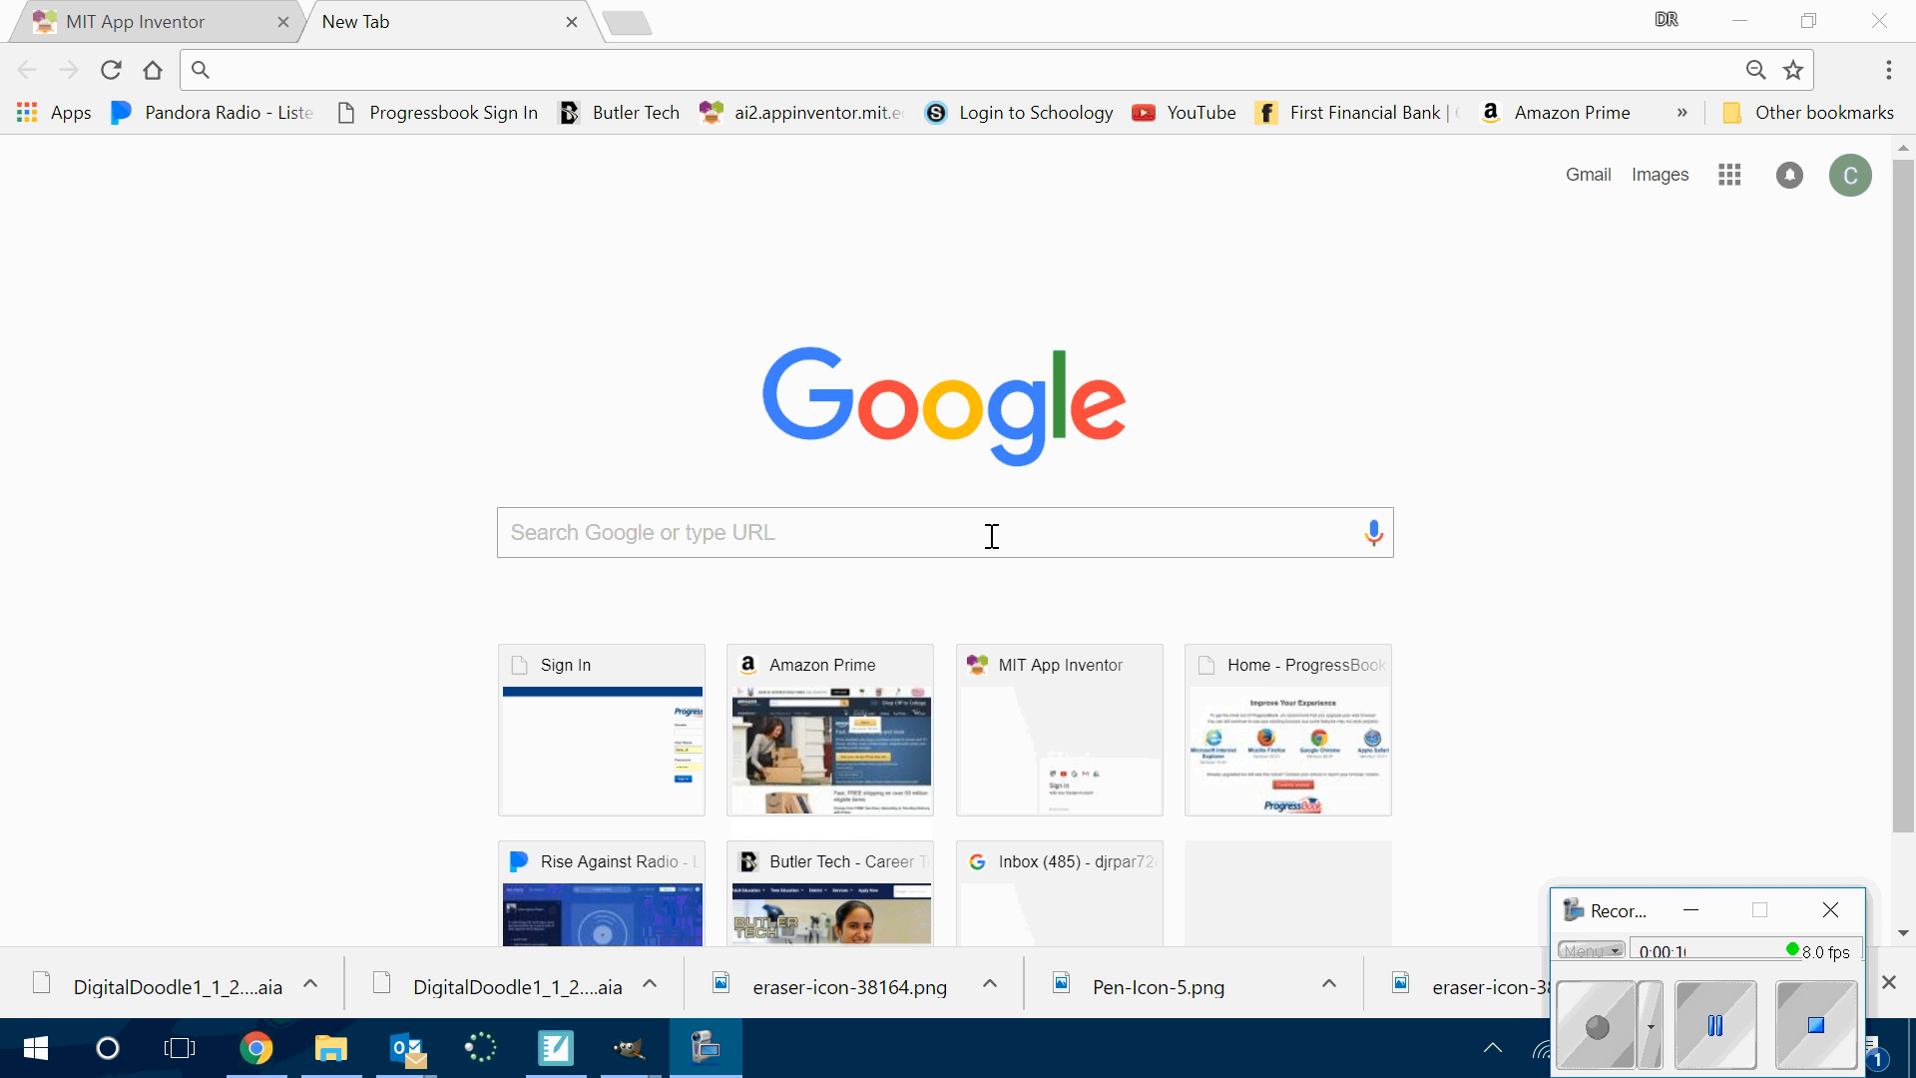
{"action": "left_click", "coordinate": [989, 535]}
{"action": "type", "text": "mit"}
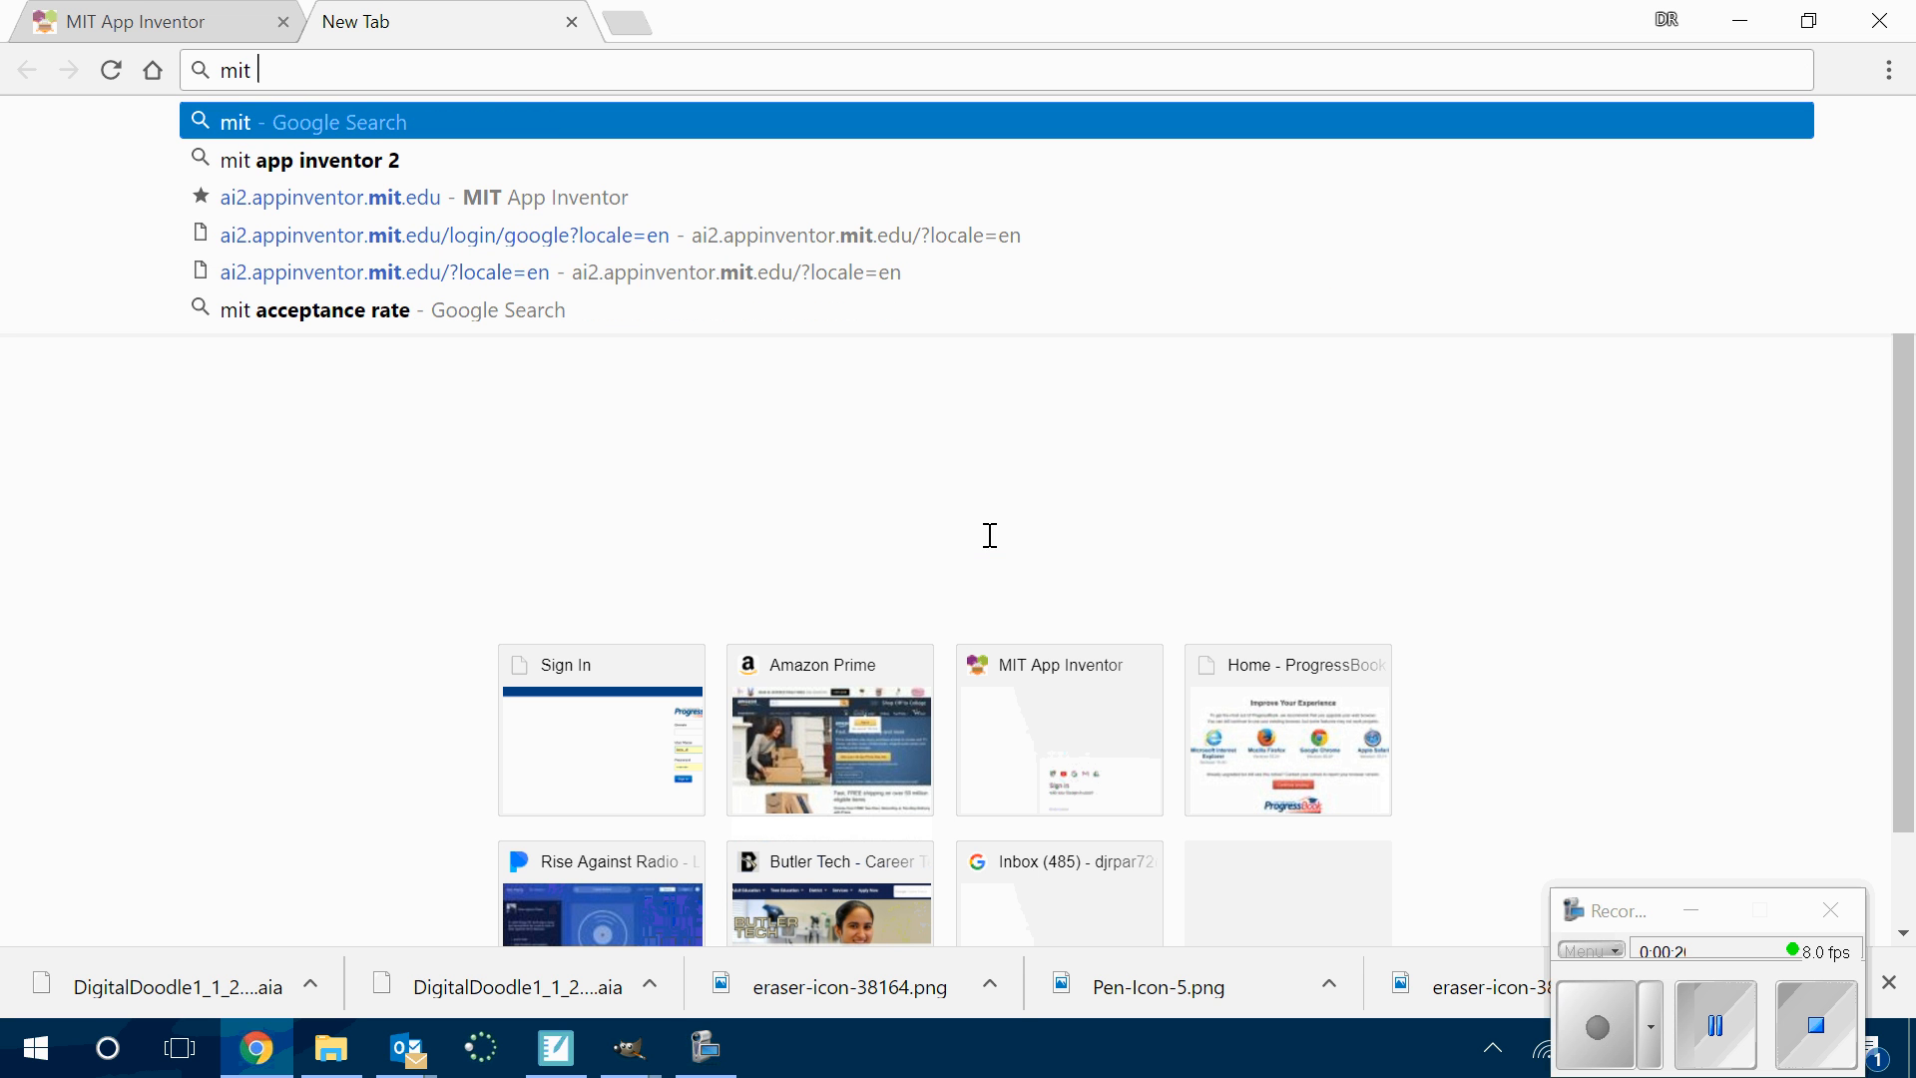
{"action": "left_click", "coordinate": [380, 168]}
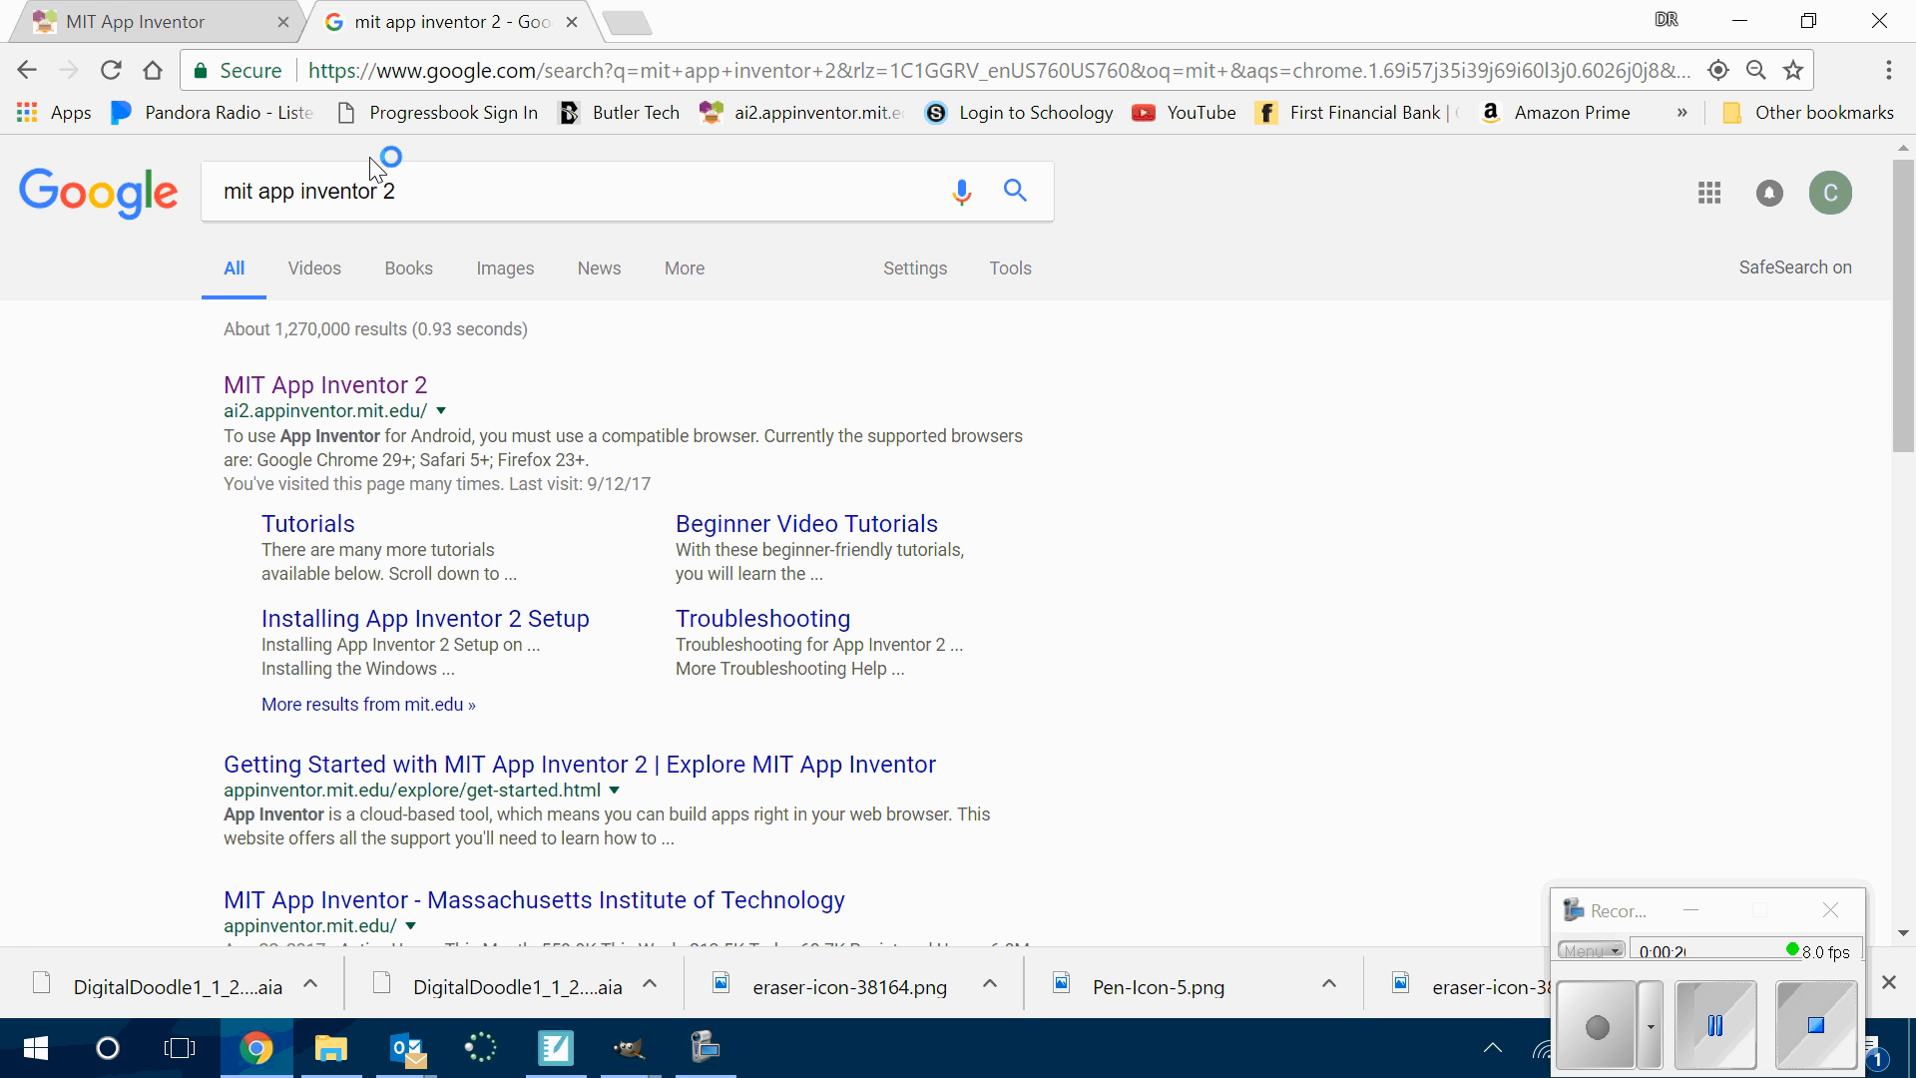
{"action": "left_click", "coordinate": [356, 410]}
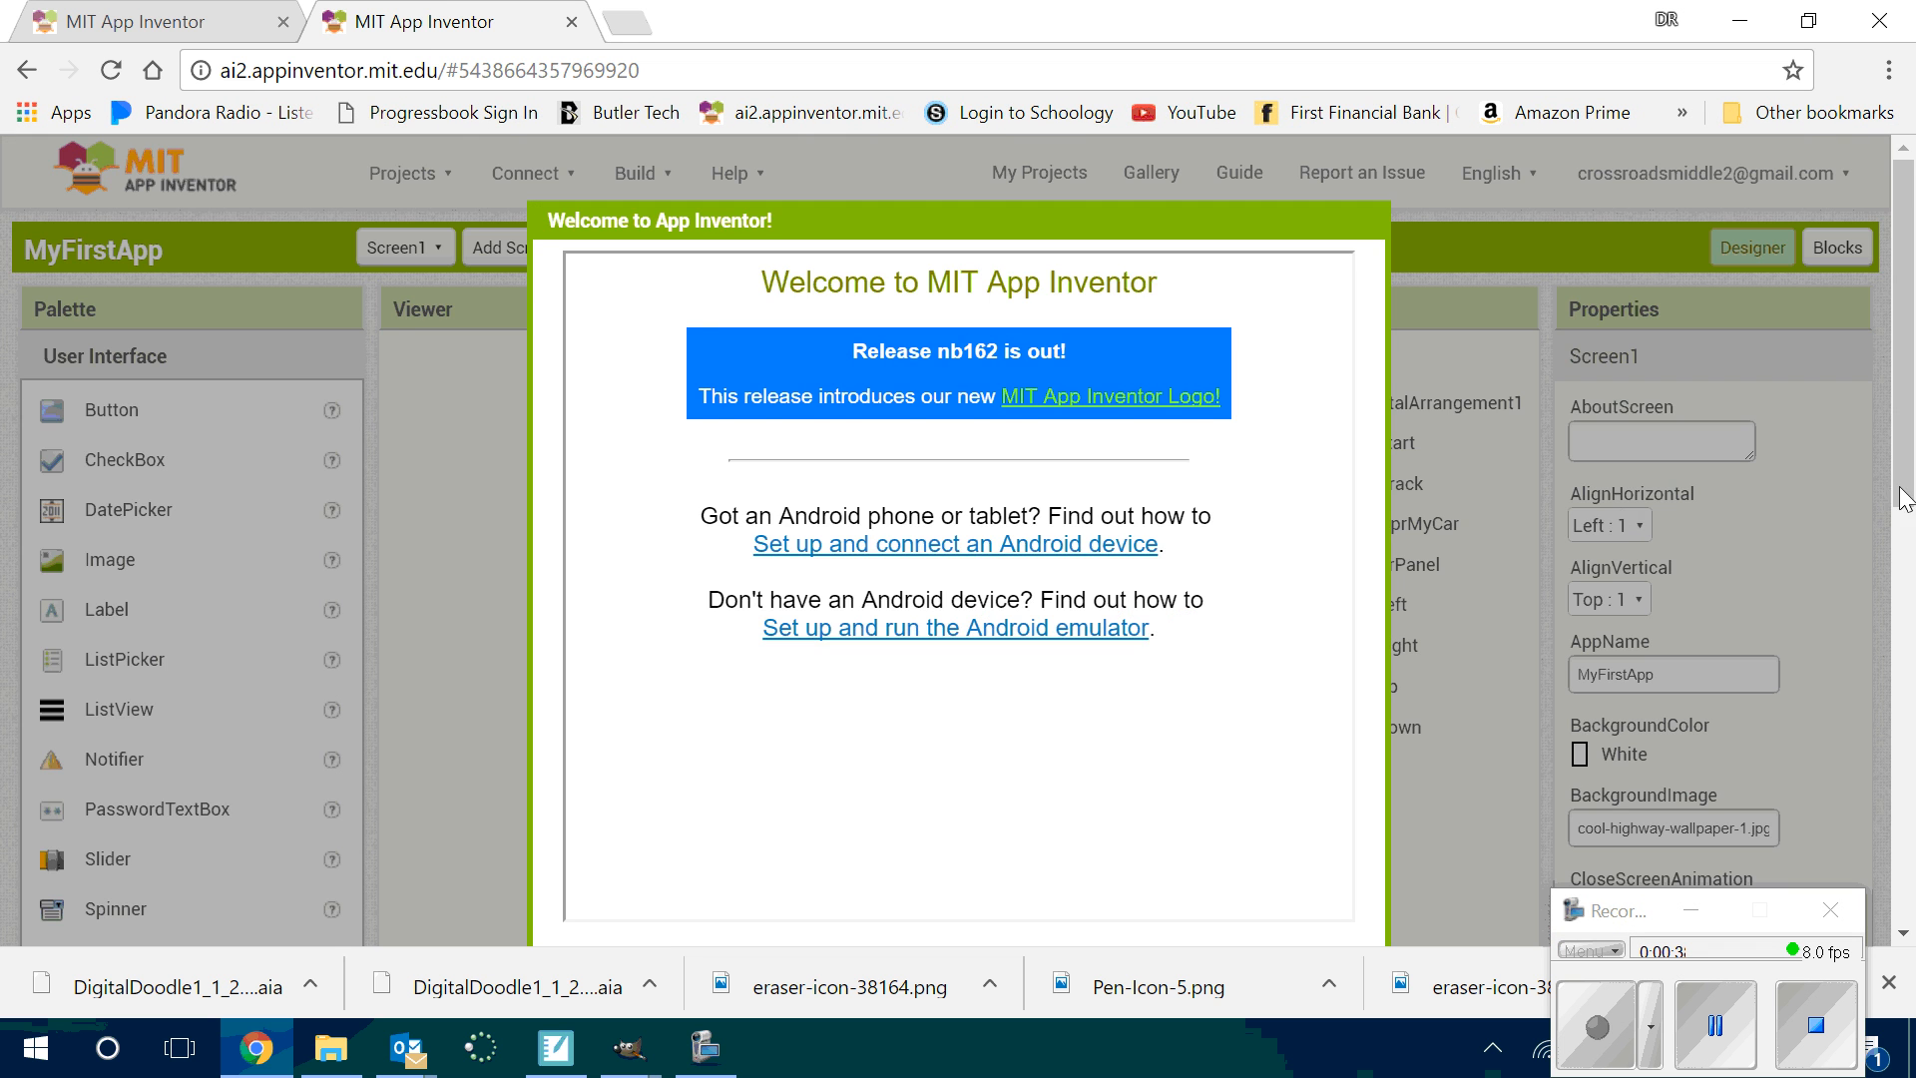
Dismiss the welcome message and look over the MyFirstApp screen layout, components and media in the designer
{"action": "scroll", "coordinate": [1907, 499], "scroll_direction": "down", "scroll_amount": 4}
{"action": "left_click", "coordinate": [649, 620]}
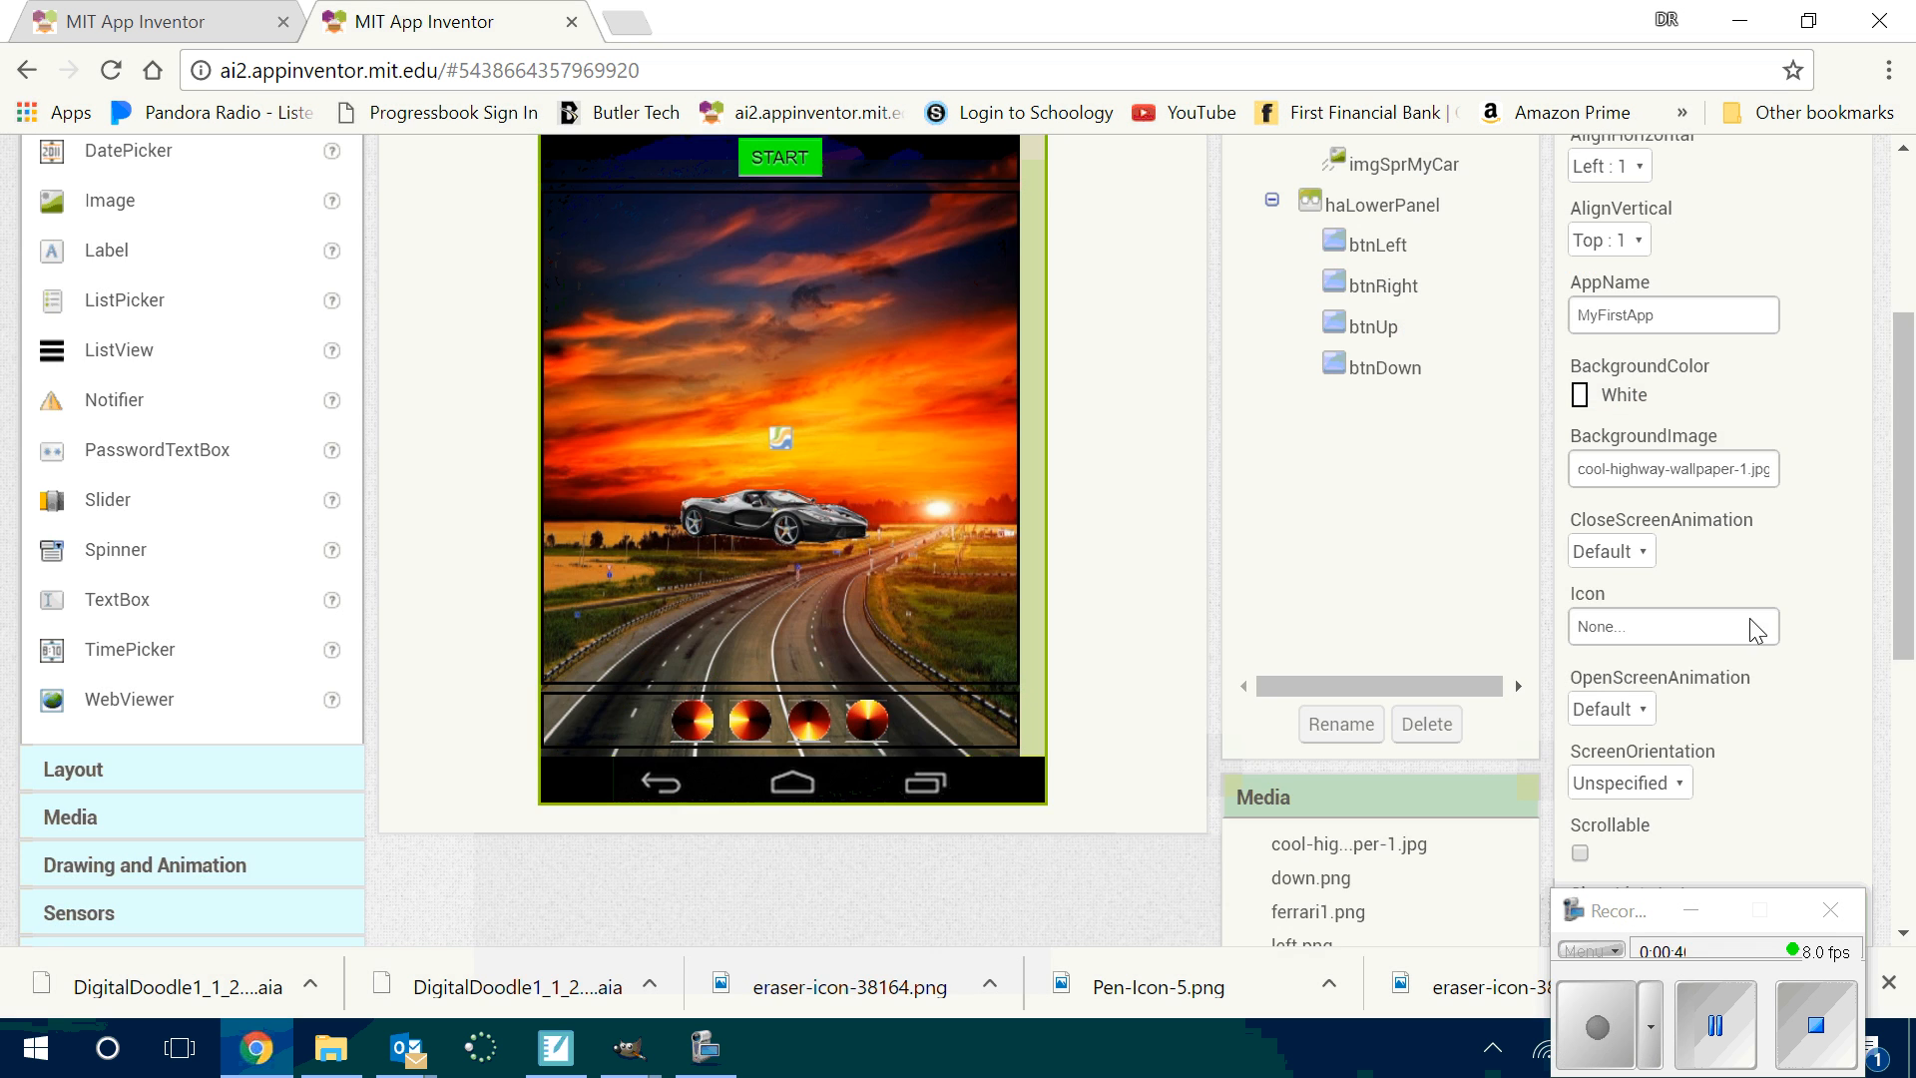
{"action": "scroll", "coordinate": [1906, 514], "scroll_direction": "up", "scroll_amount": 4}
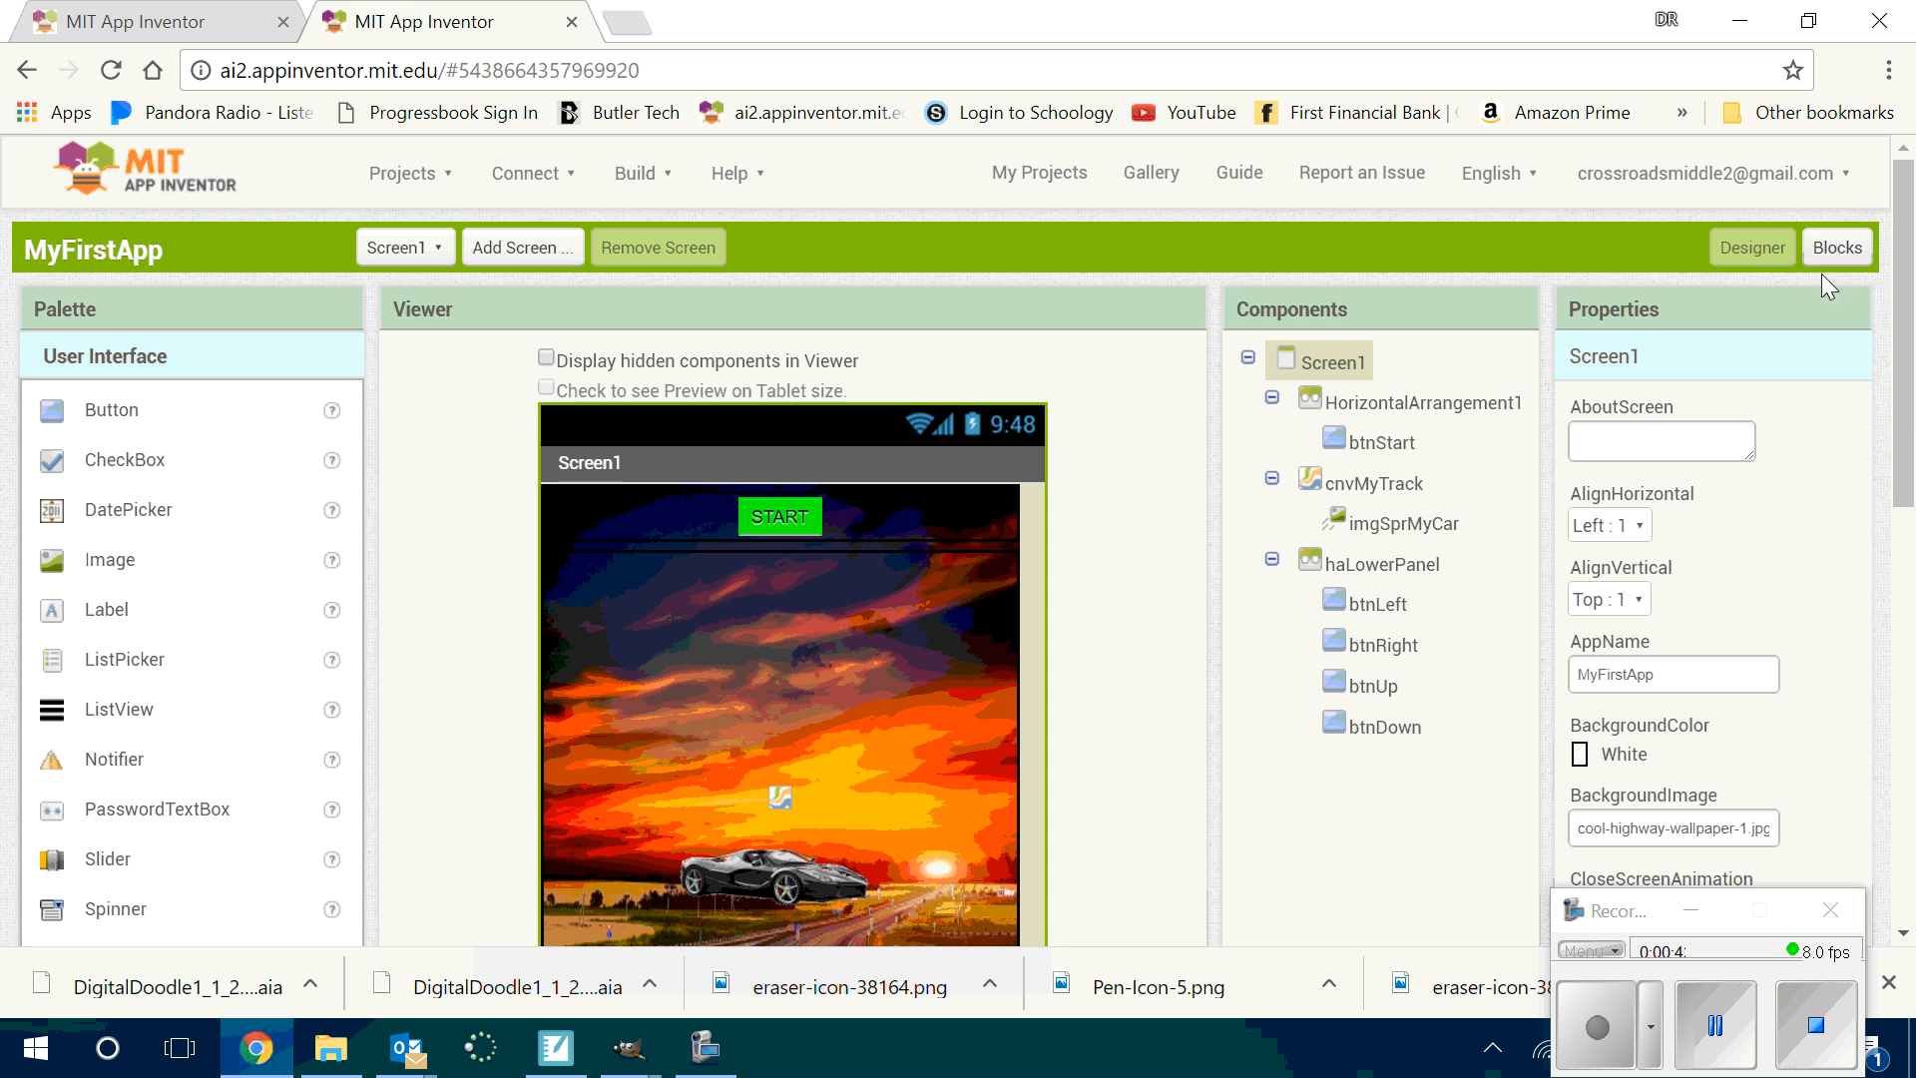
{"action": "scroll", "coordinate": [1911, 559], "scroll_direction": "down", "scroll_amount": 4}
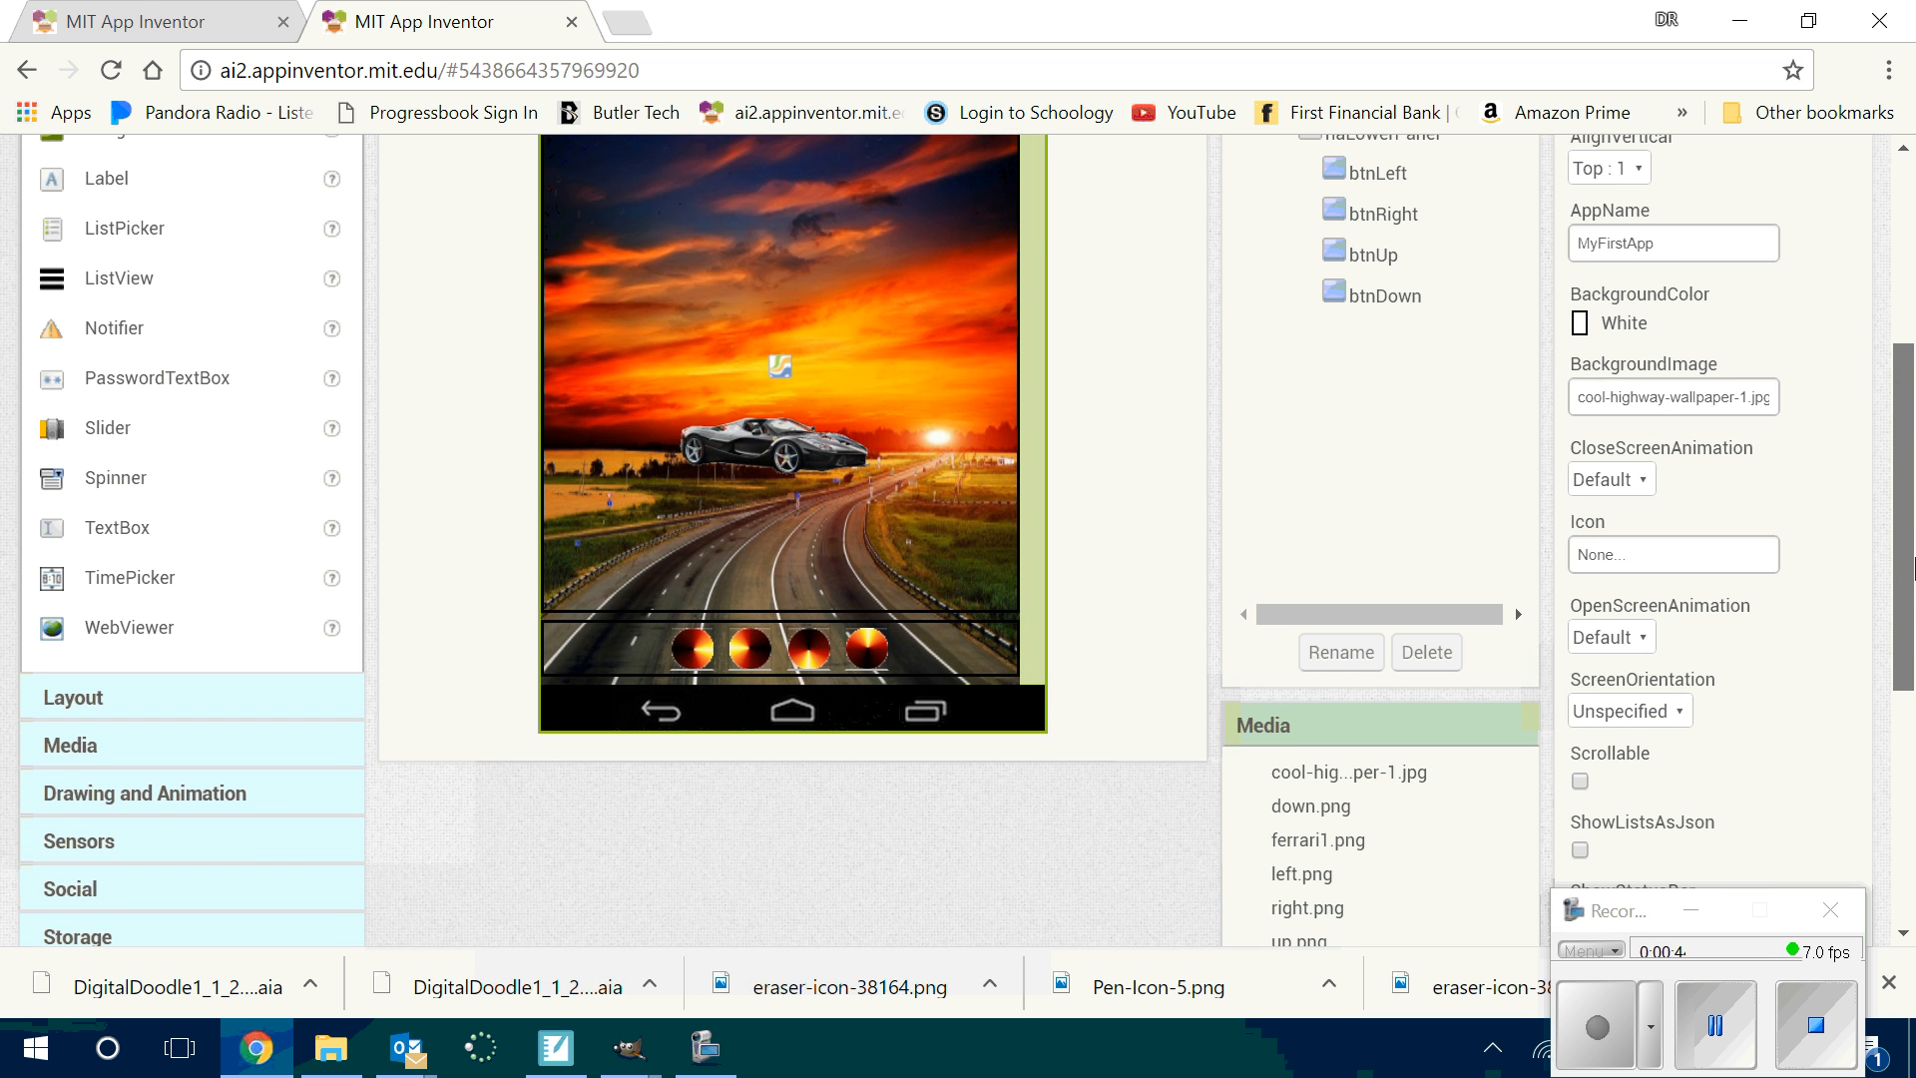
{"action": "scroll", "coordinate": [1911, 559], "scroll_direction": "up", "scroll_amount": 4}
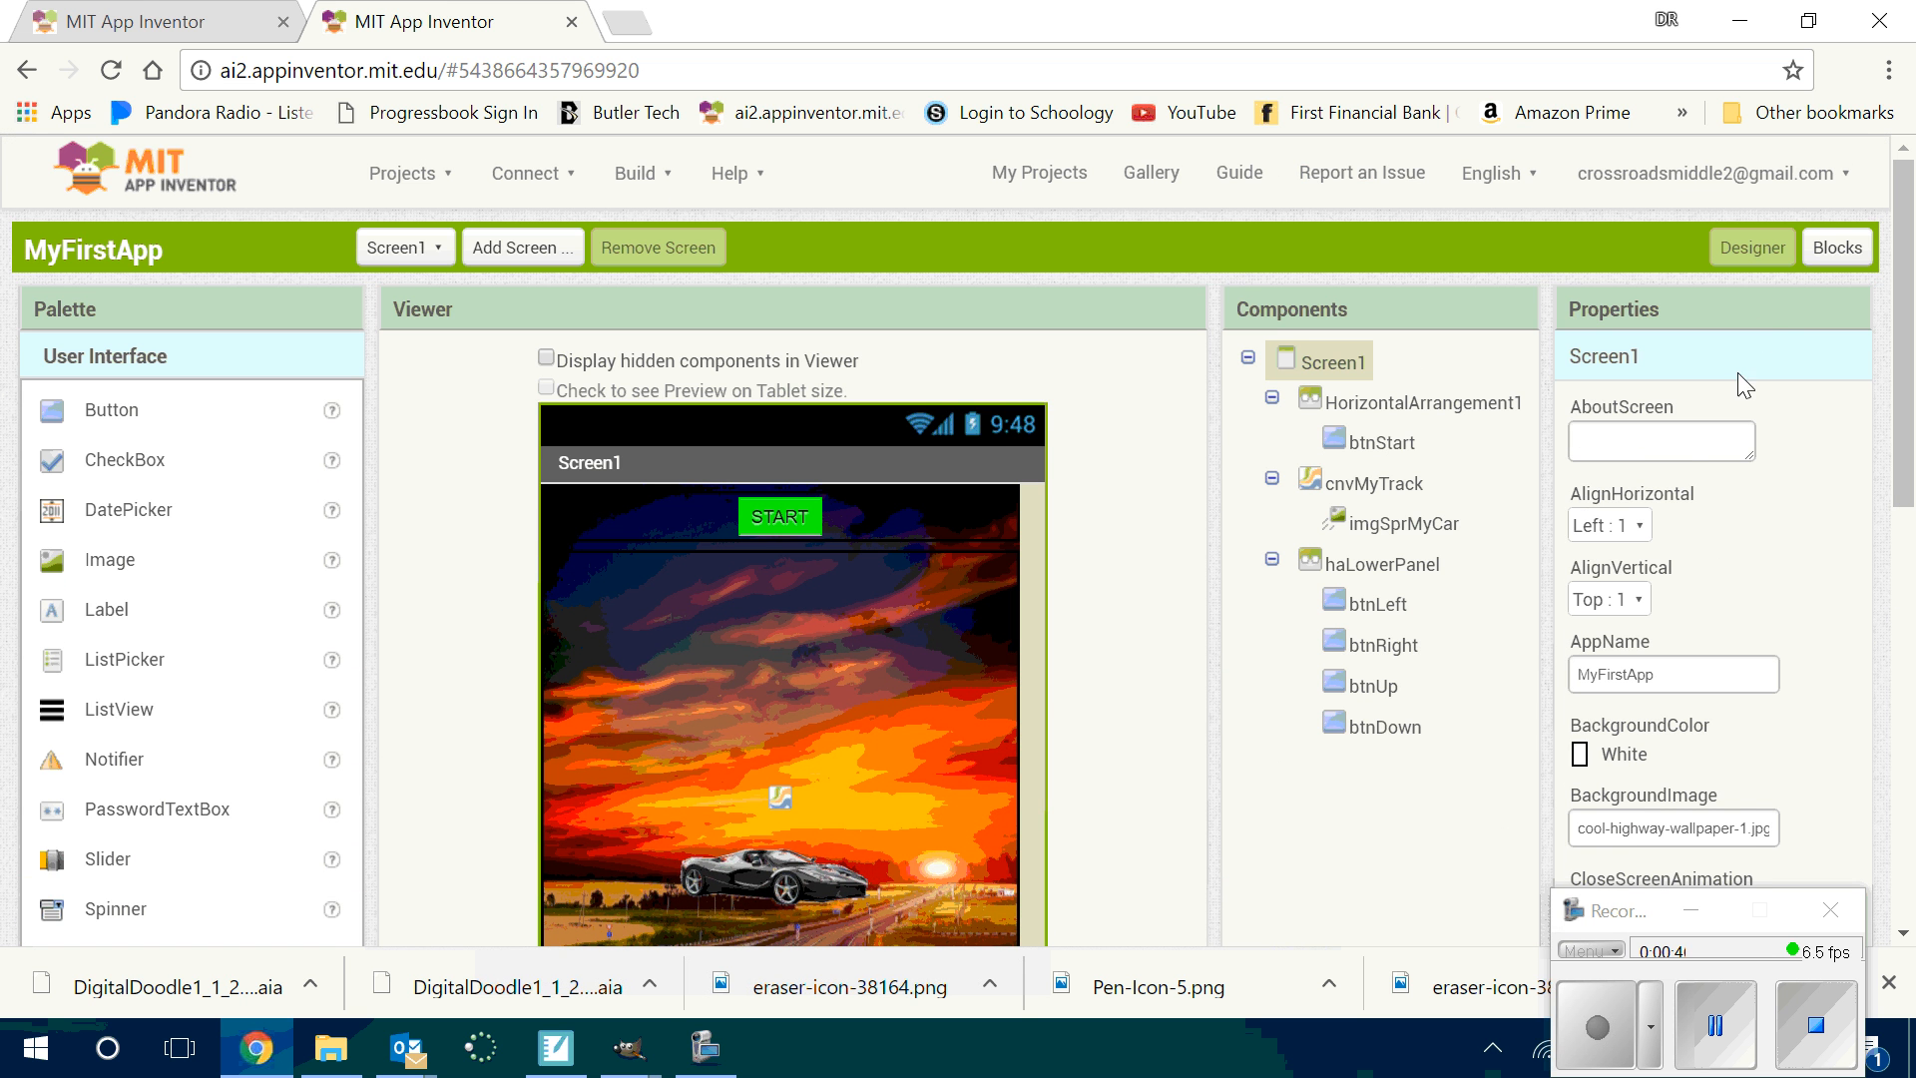
Sign out of App Inventor and choose the same Google account for signing back in
{"action": "left_click", "coordinate": [1773, 184]}
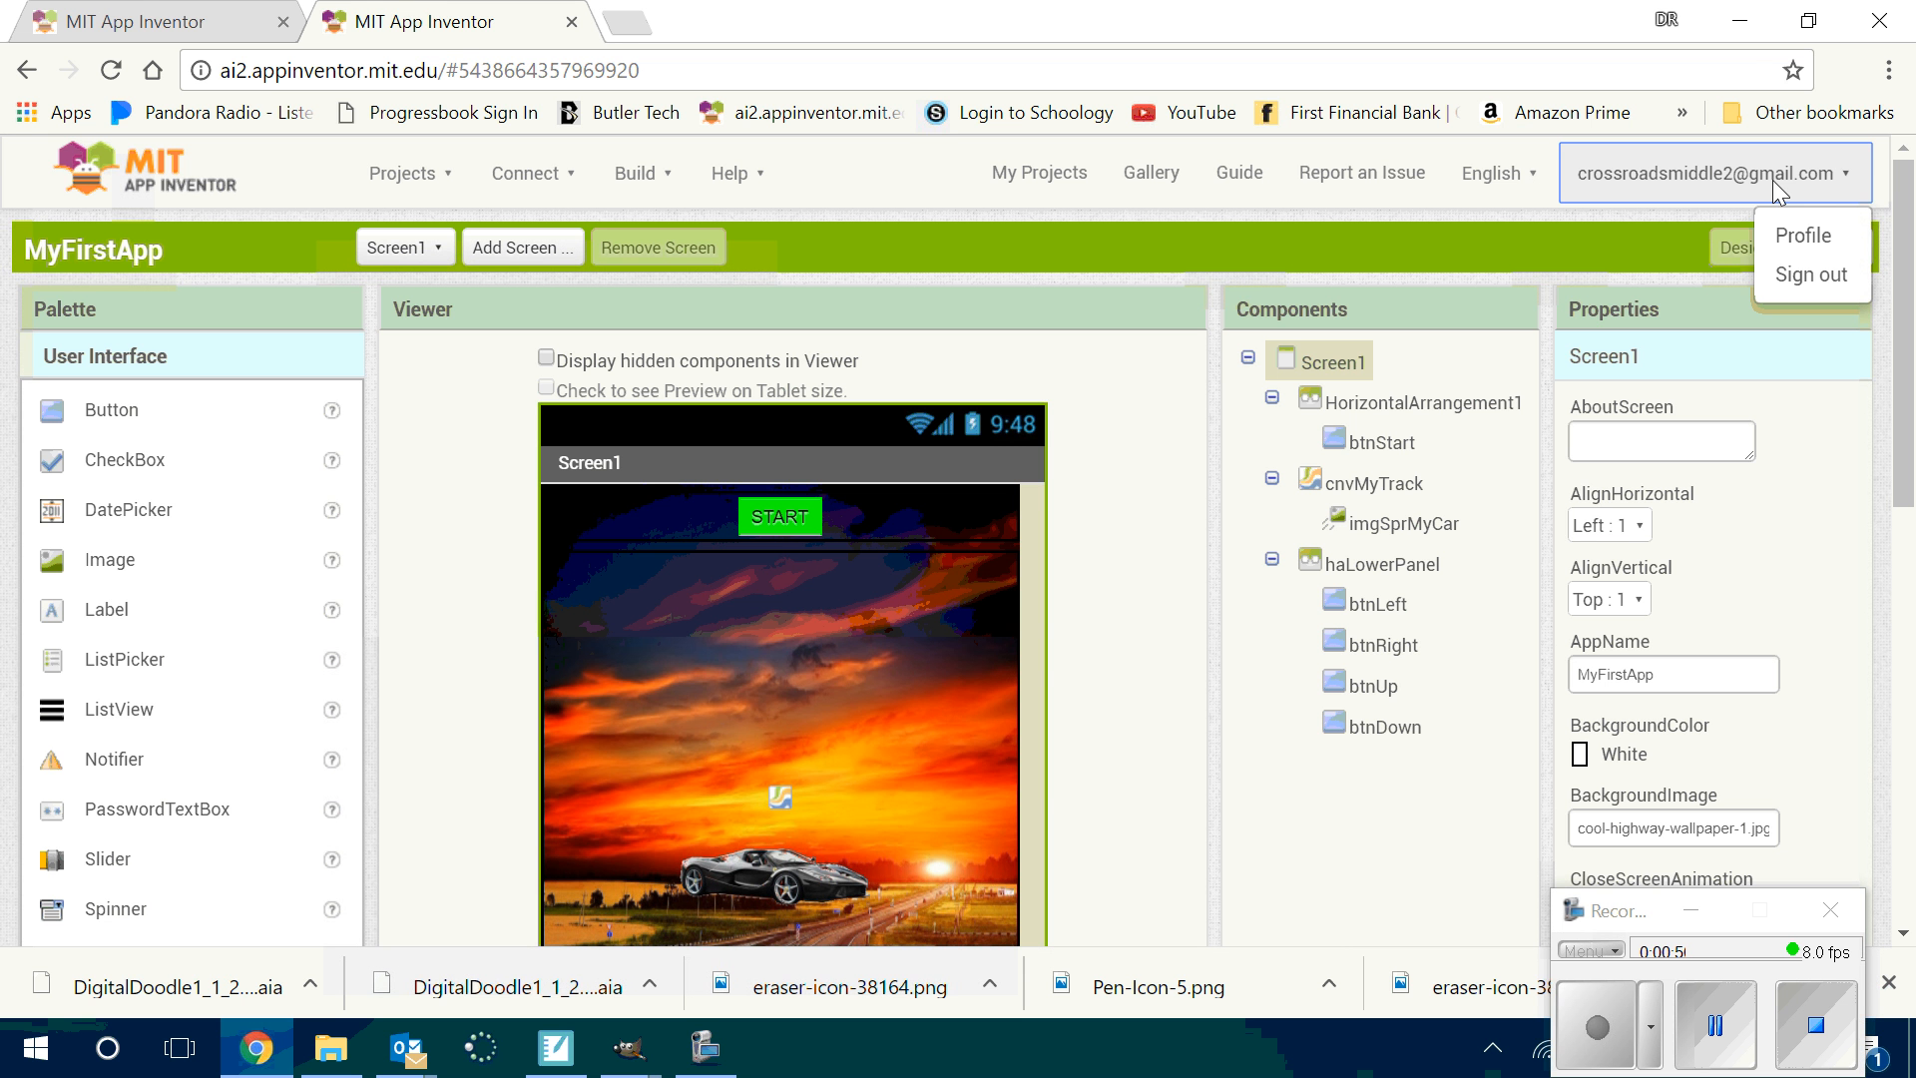
{"action": "left_click", "coordinate": [1794, 278]}
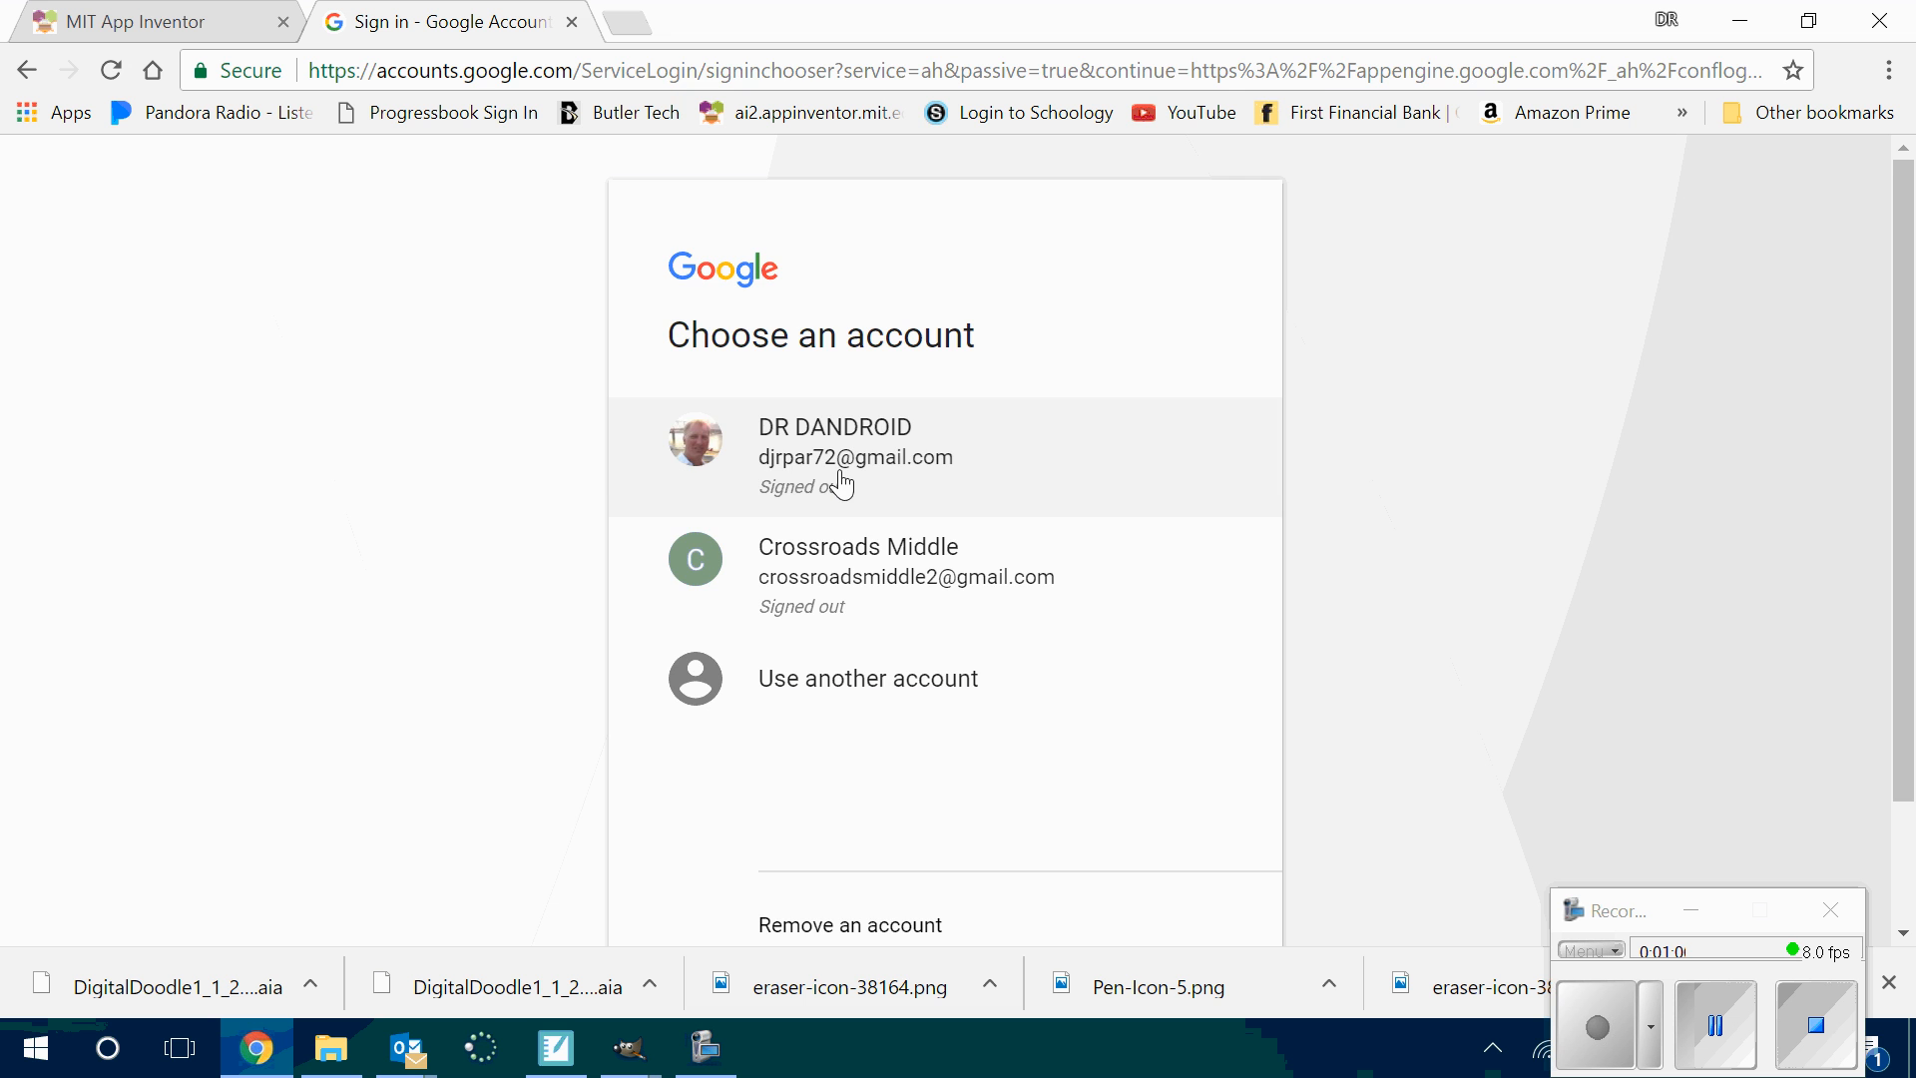
{"action": "left_click", "coordinate": [841, 575]}
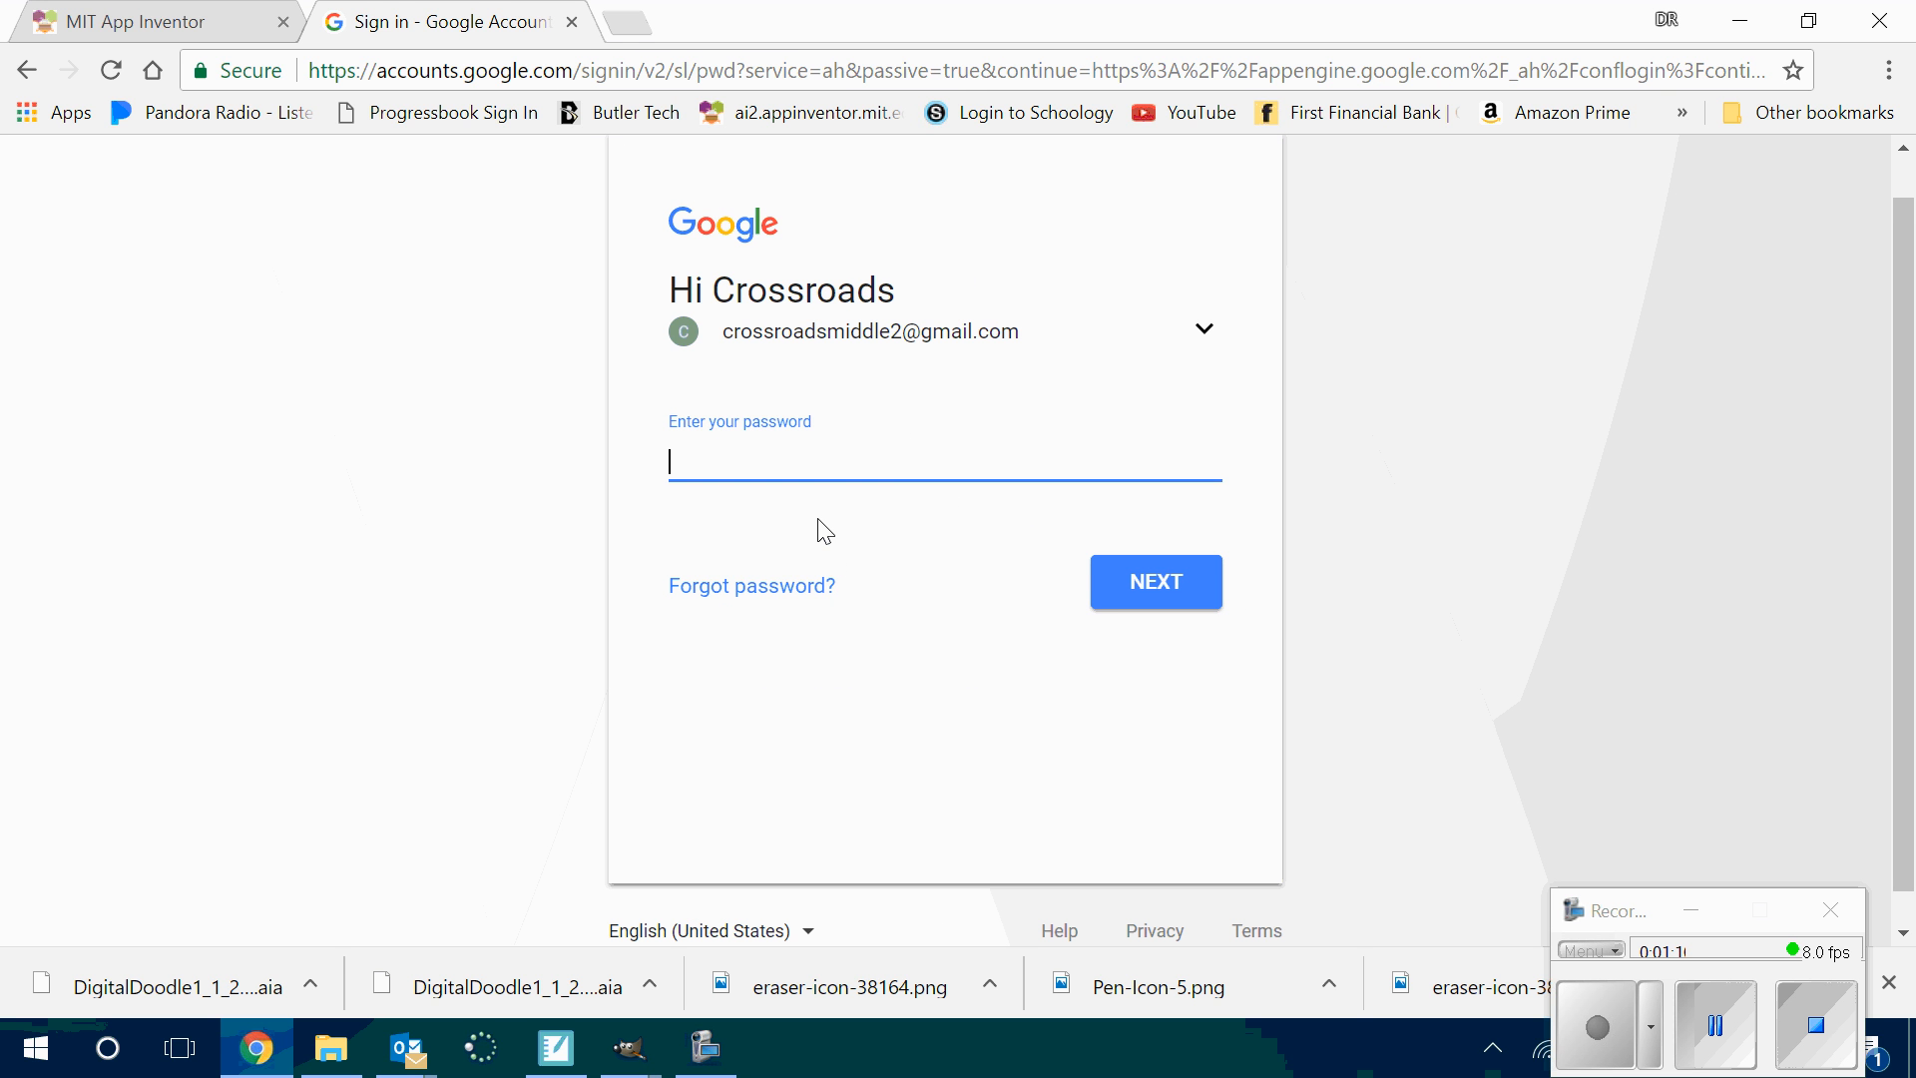
Sign in by entering the Google account password, and let the browser save it
{"action": "type", "text": "•••••••••••••••••"}
{"action": "left_click", "coordinate": [1176, 603]}
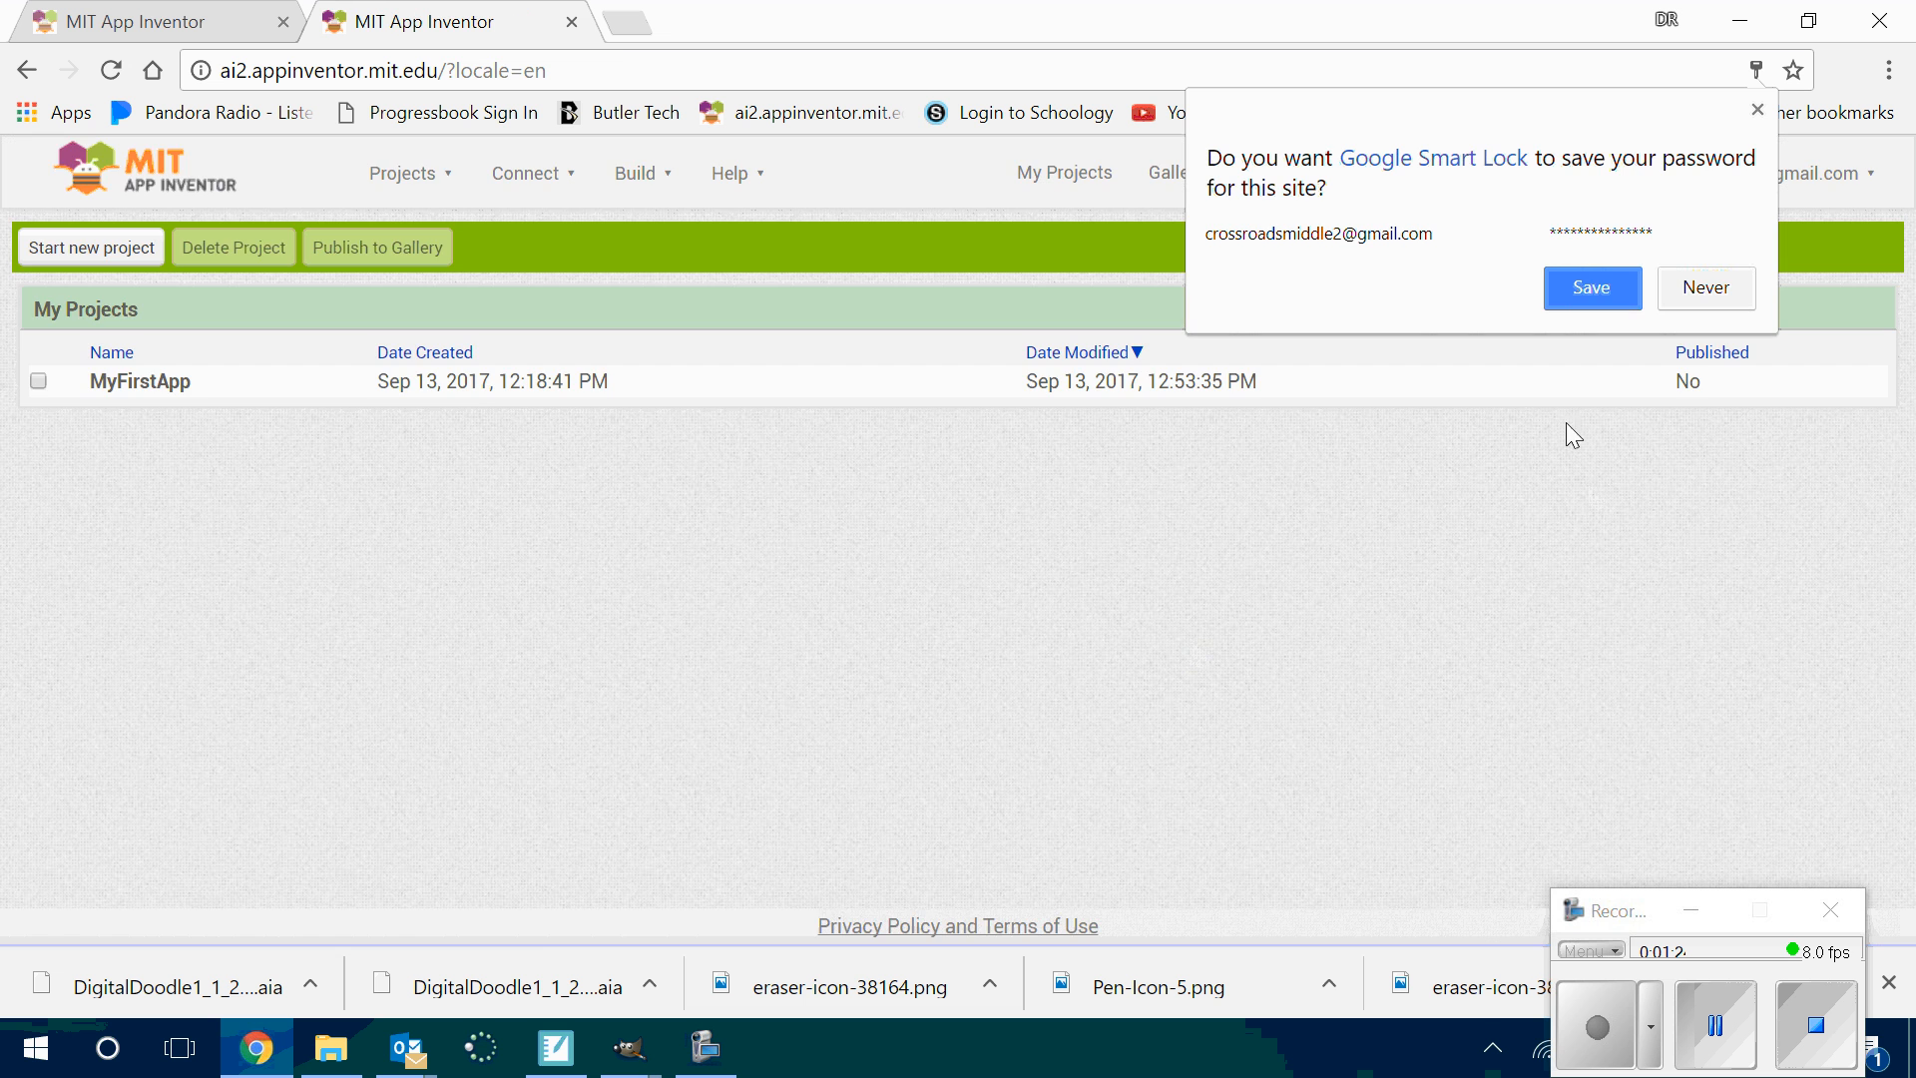
{"action": "left_click", "coordinate": [1567, 283]}
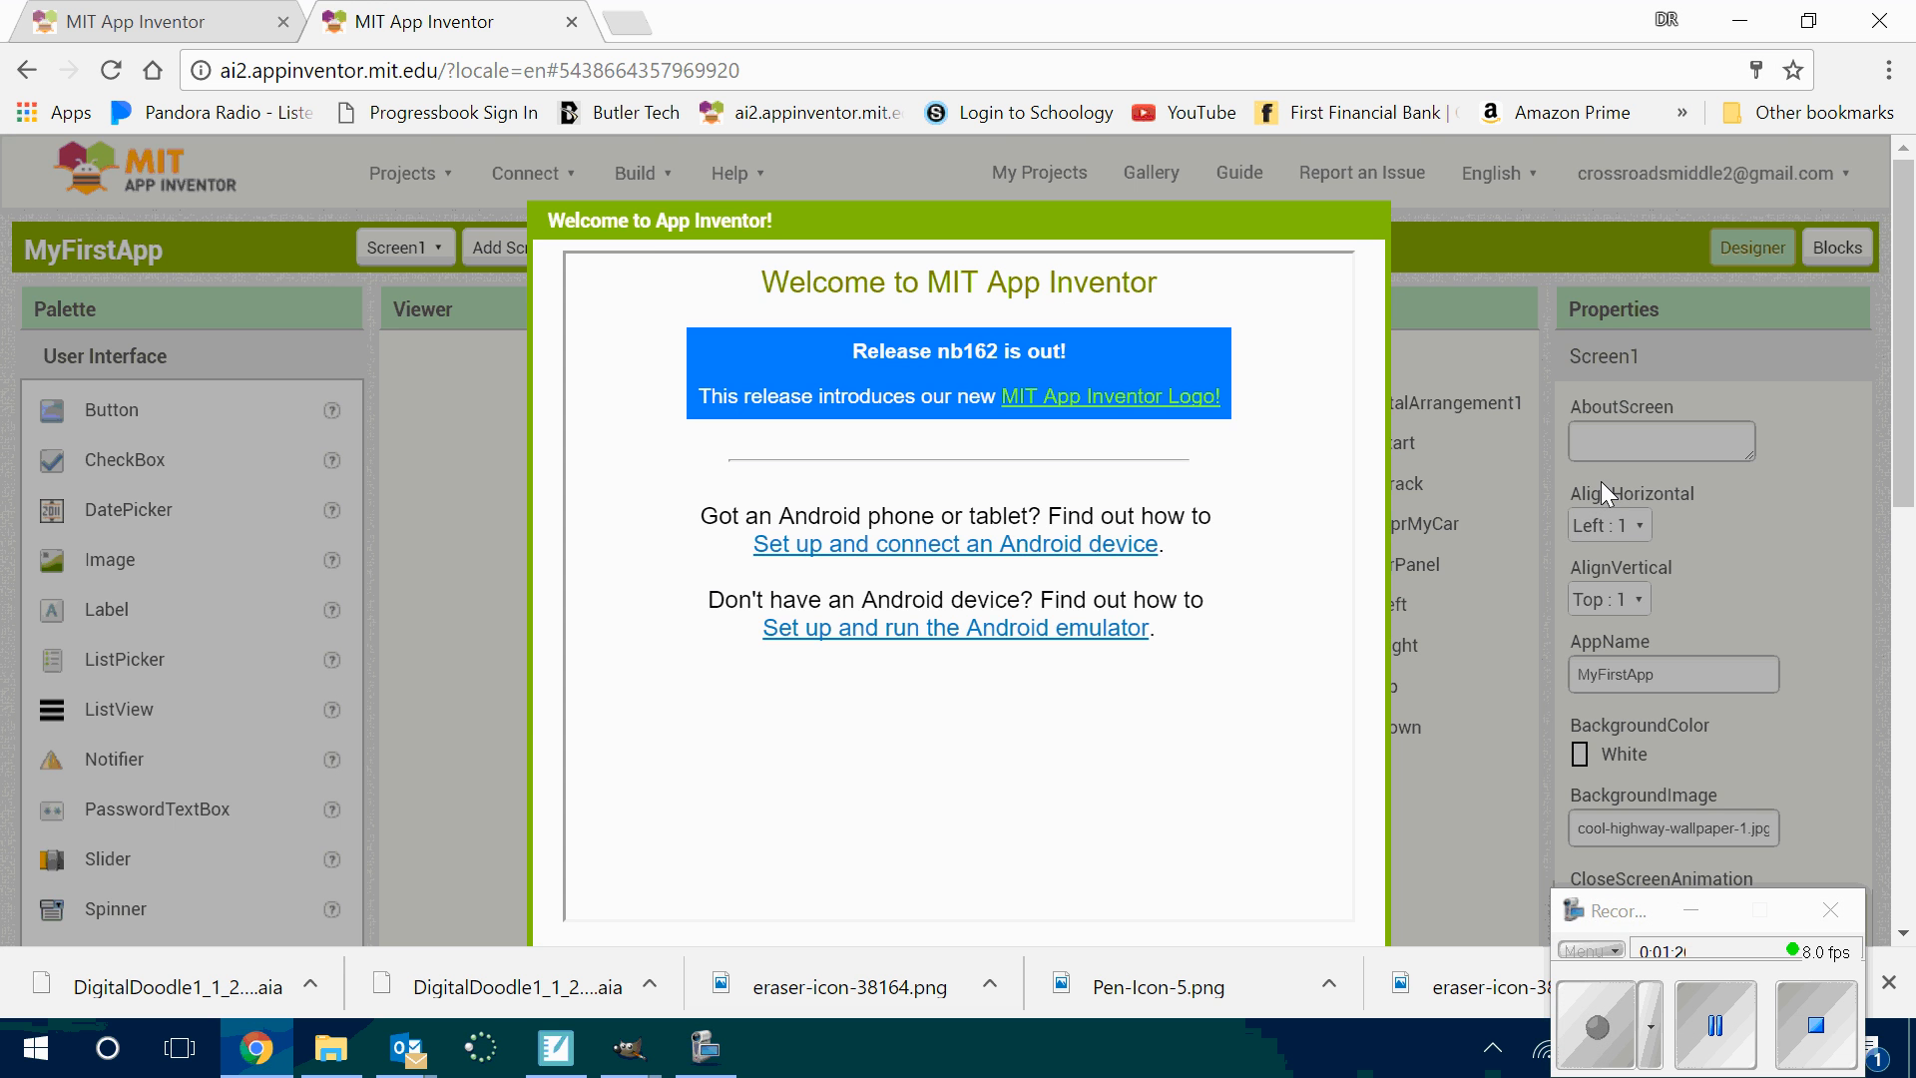
Dismiss the App Inventor welcome message covering the MyFirstApp project
{"action": "scroll", "coordinate": [1797, 539], "scroll_direction": "down", "scroll_amount": 3}
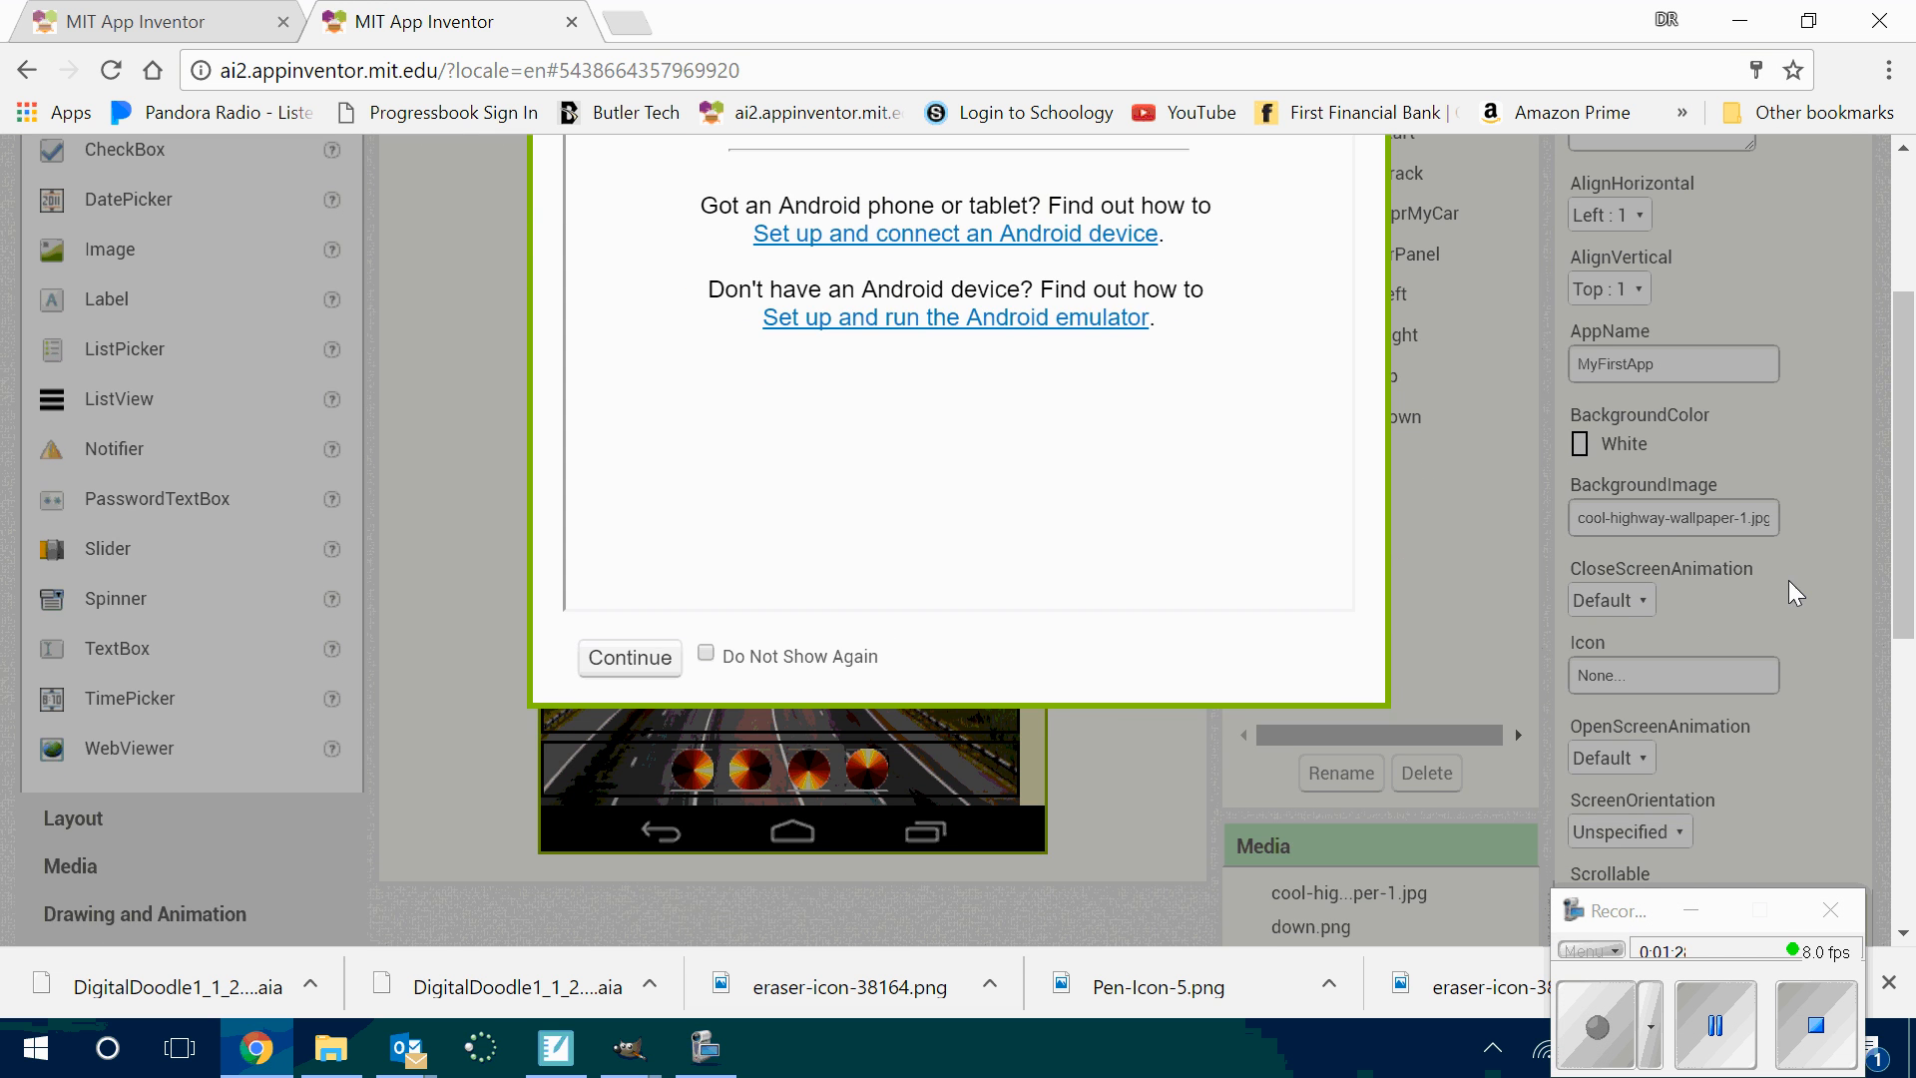
{"action": "left_click", "coordinate": [657, 666]}
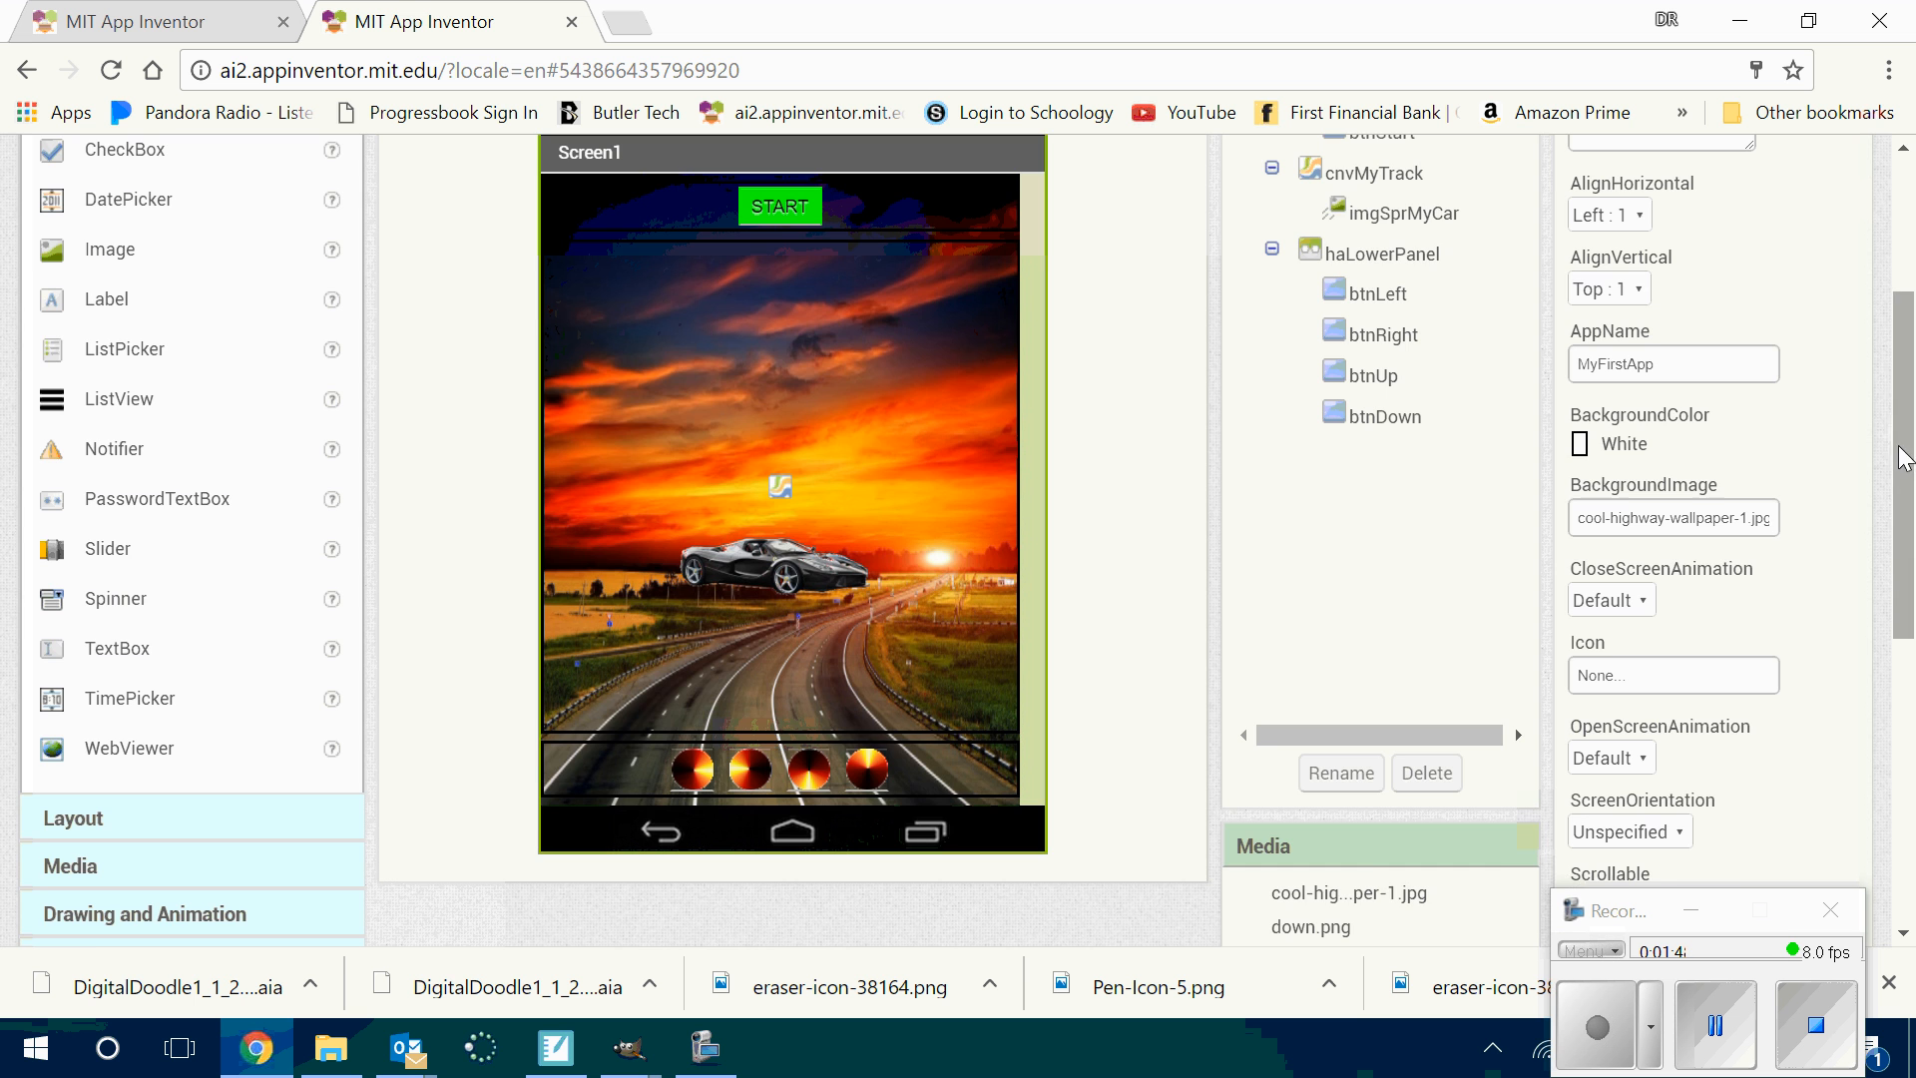
{"action": "left_click_drag", "start_coordinate": [1910, 393], "coordinate": [1914, 269]}
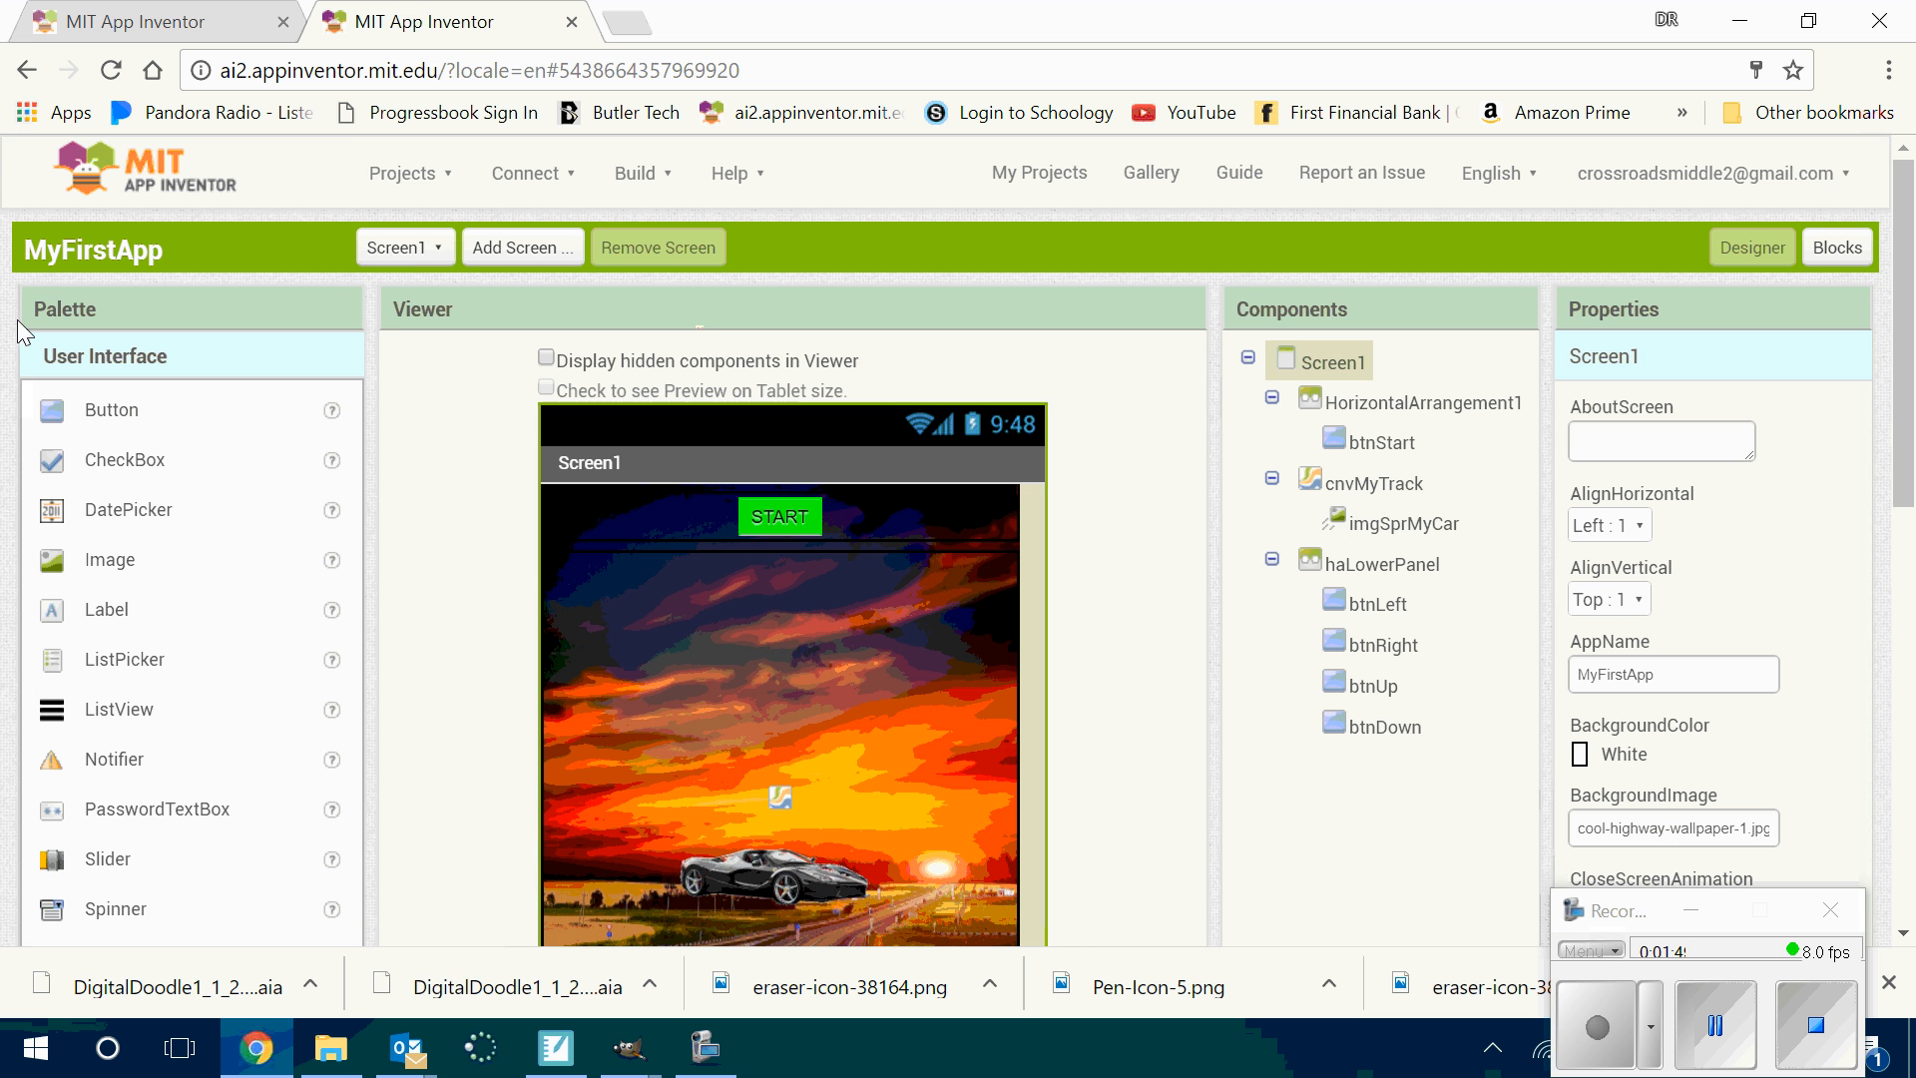
Start a new project named MyFirstAppPer6Q1
{"action": "left_click", "coordinate": [426, 177]}
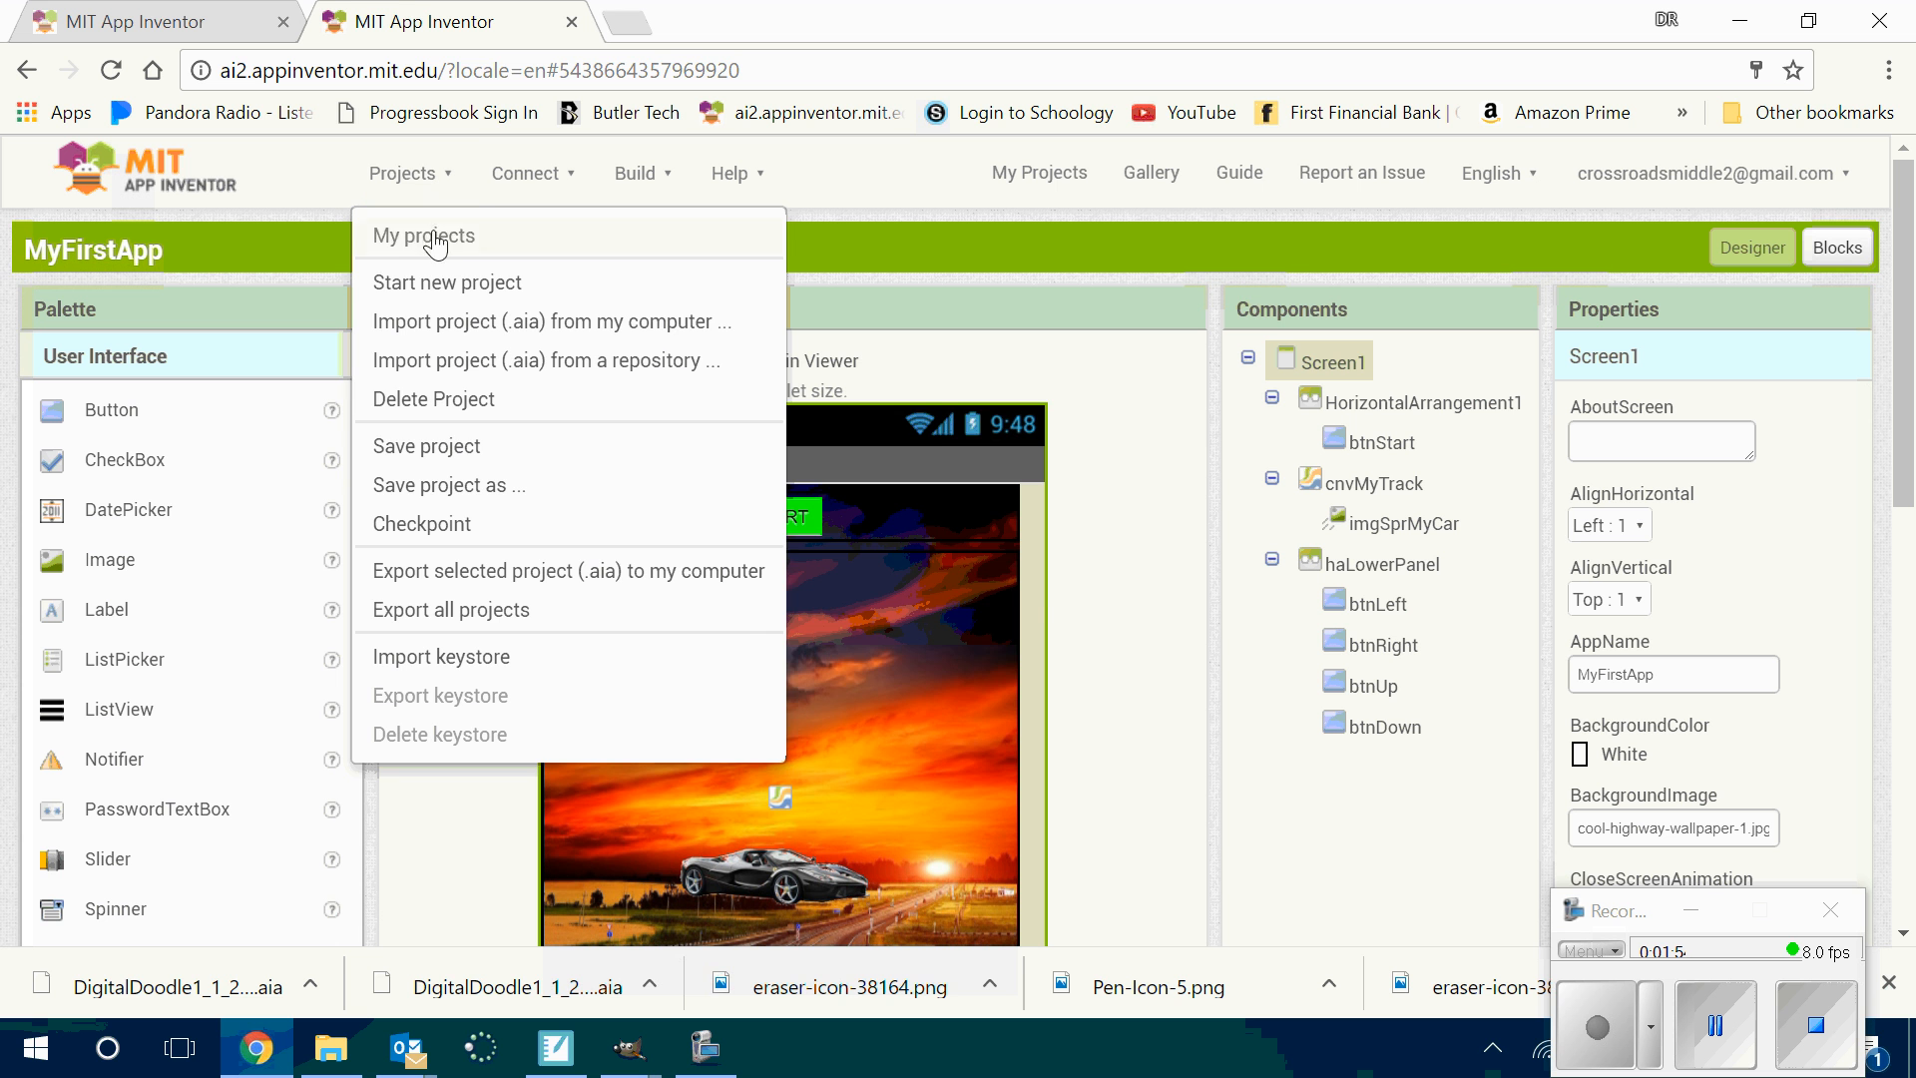
{"action": "left_click", "coordinate": [431, 282]}
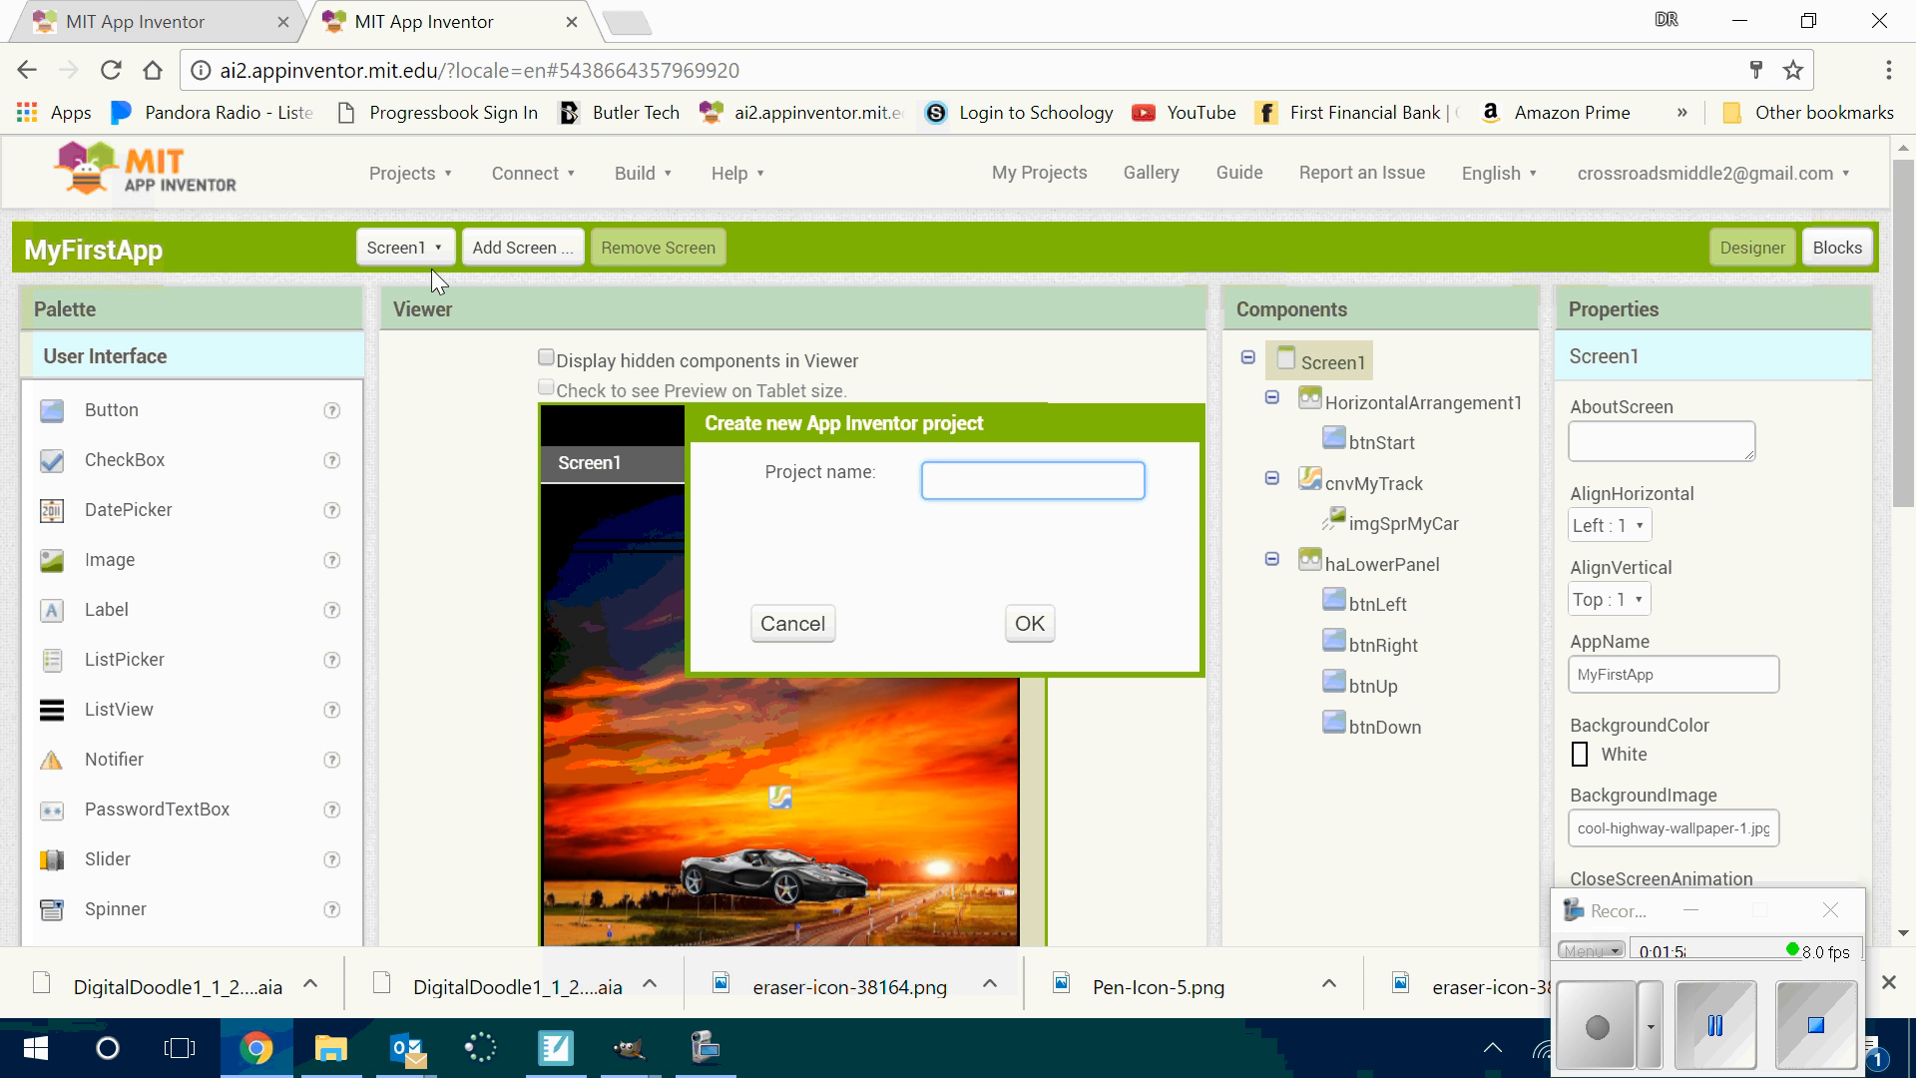
{"action": "type", "text": "My"}
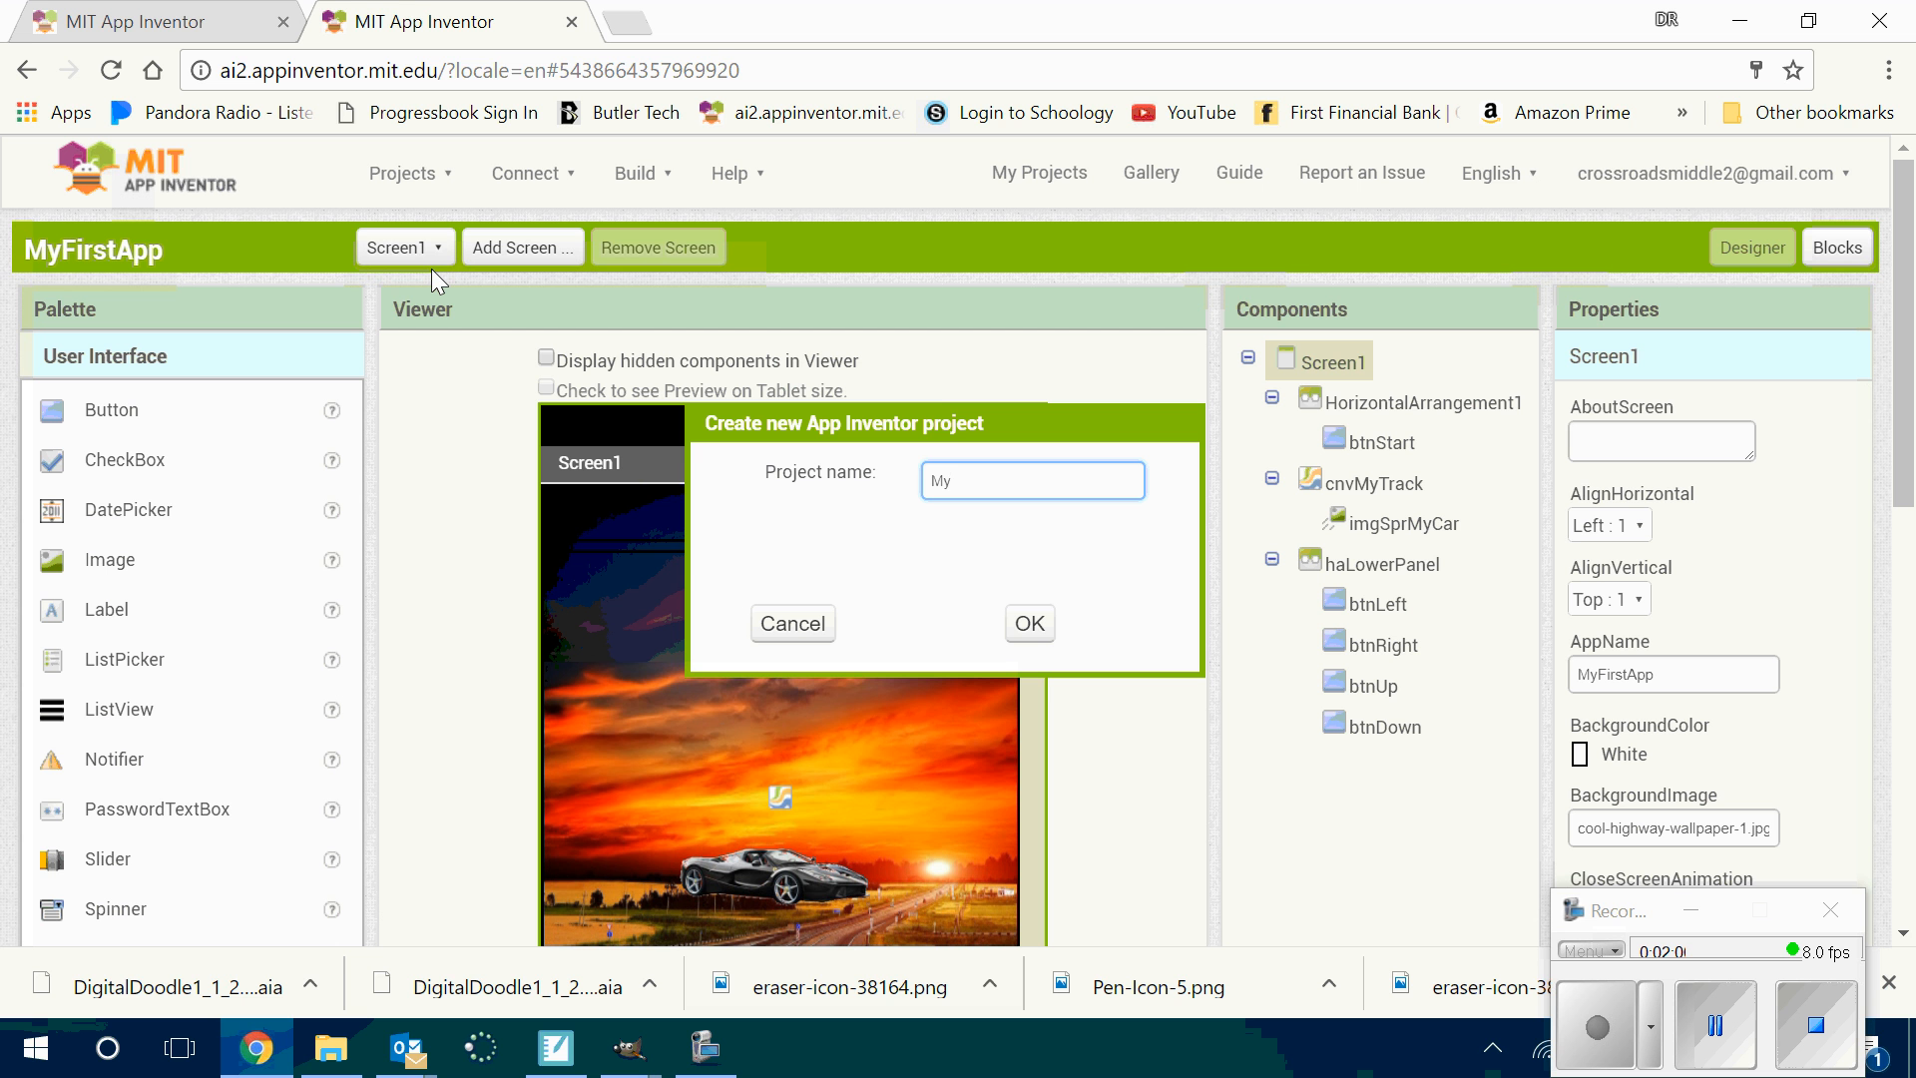
{"action": "type", "text": "FirstAppPer6Q1"}
{"action": "left_click", "coordinate": [1042, 633]}
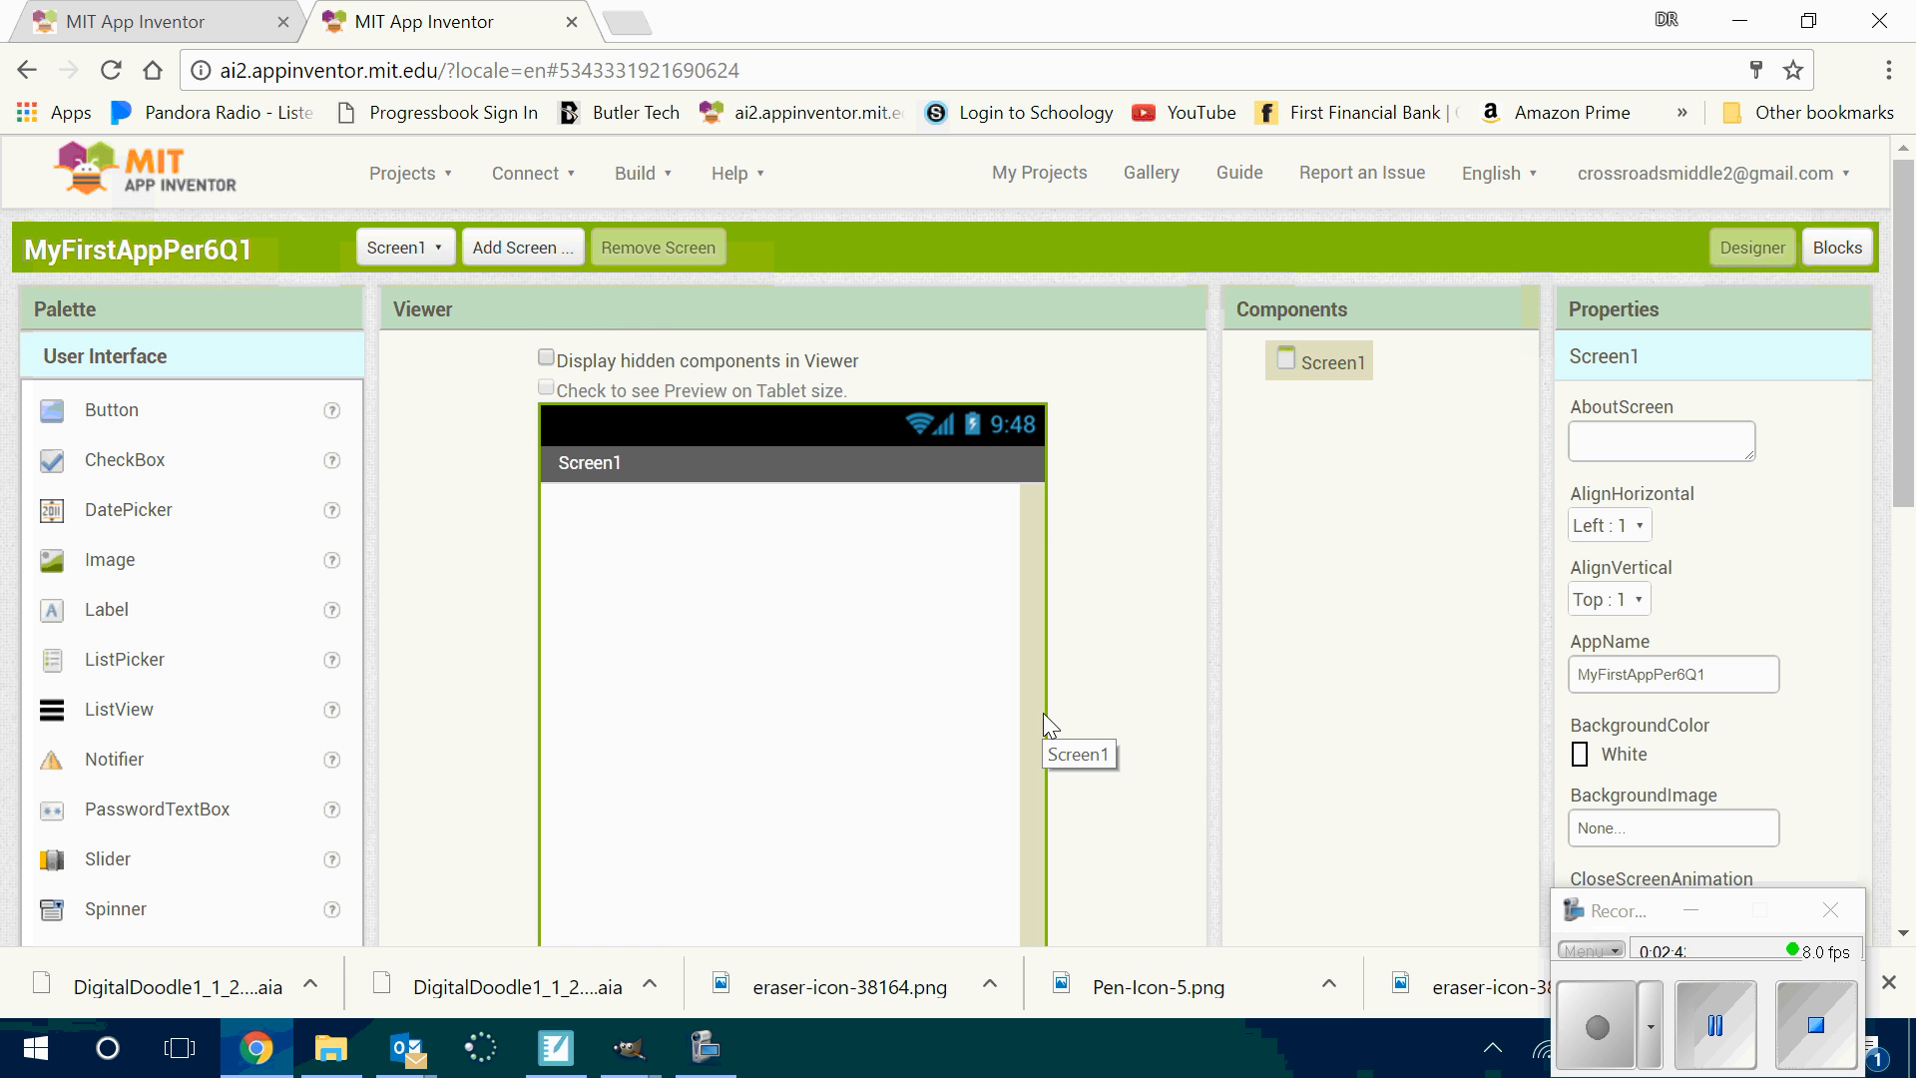
Open the existing MyFirstApp project from the project list and examine its screen layout
{"action": "left_click", "coordinate": [404, 175]}
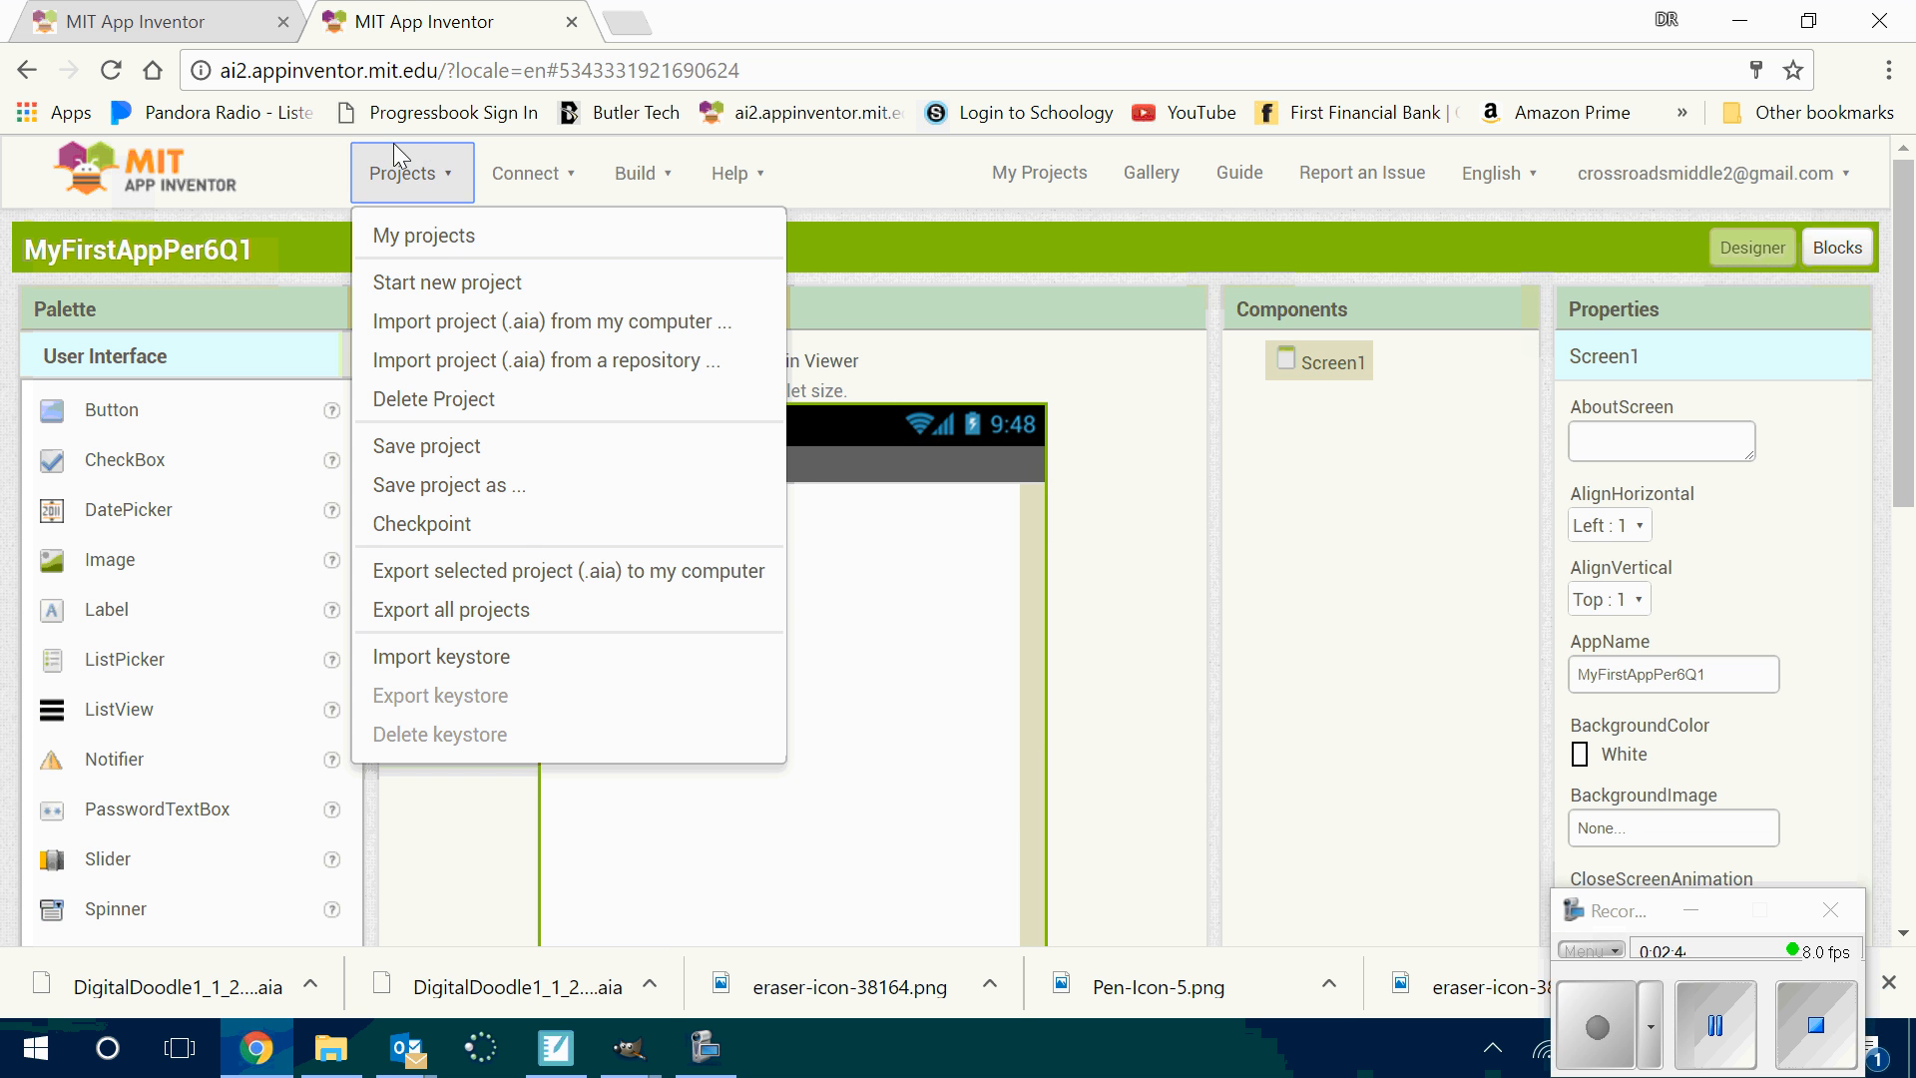
{"action": "left_click", "coordinate": [429, 237]}
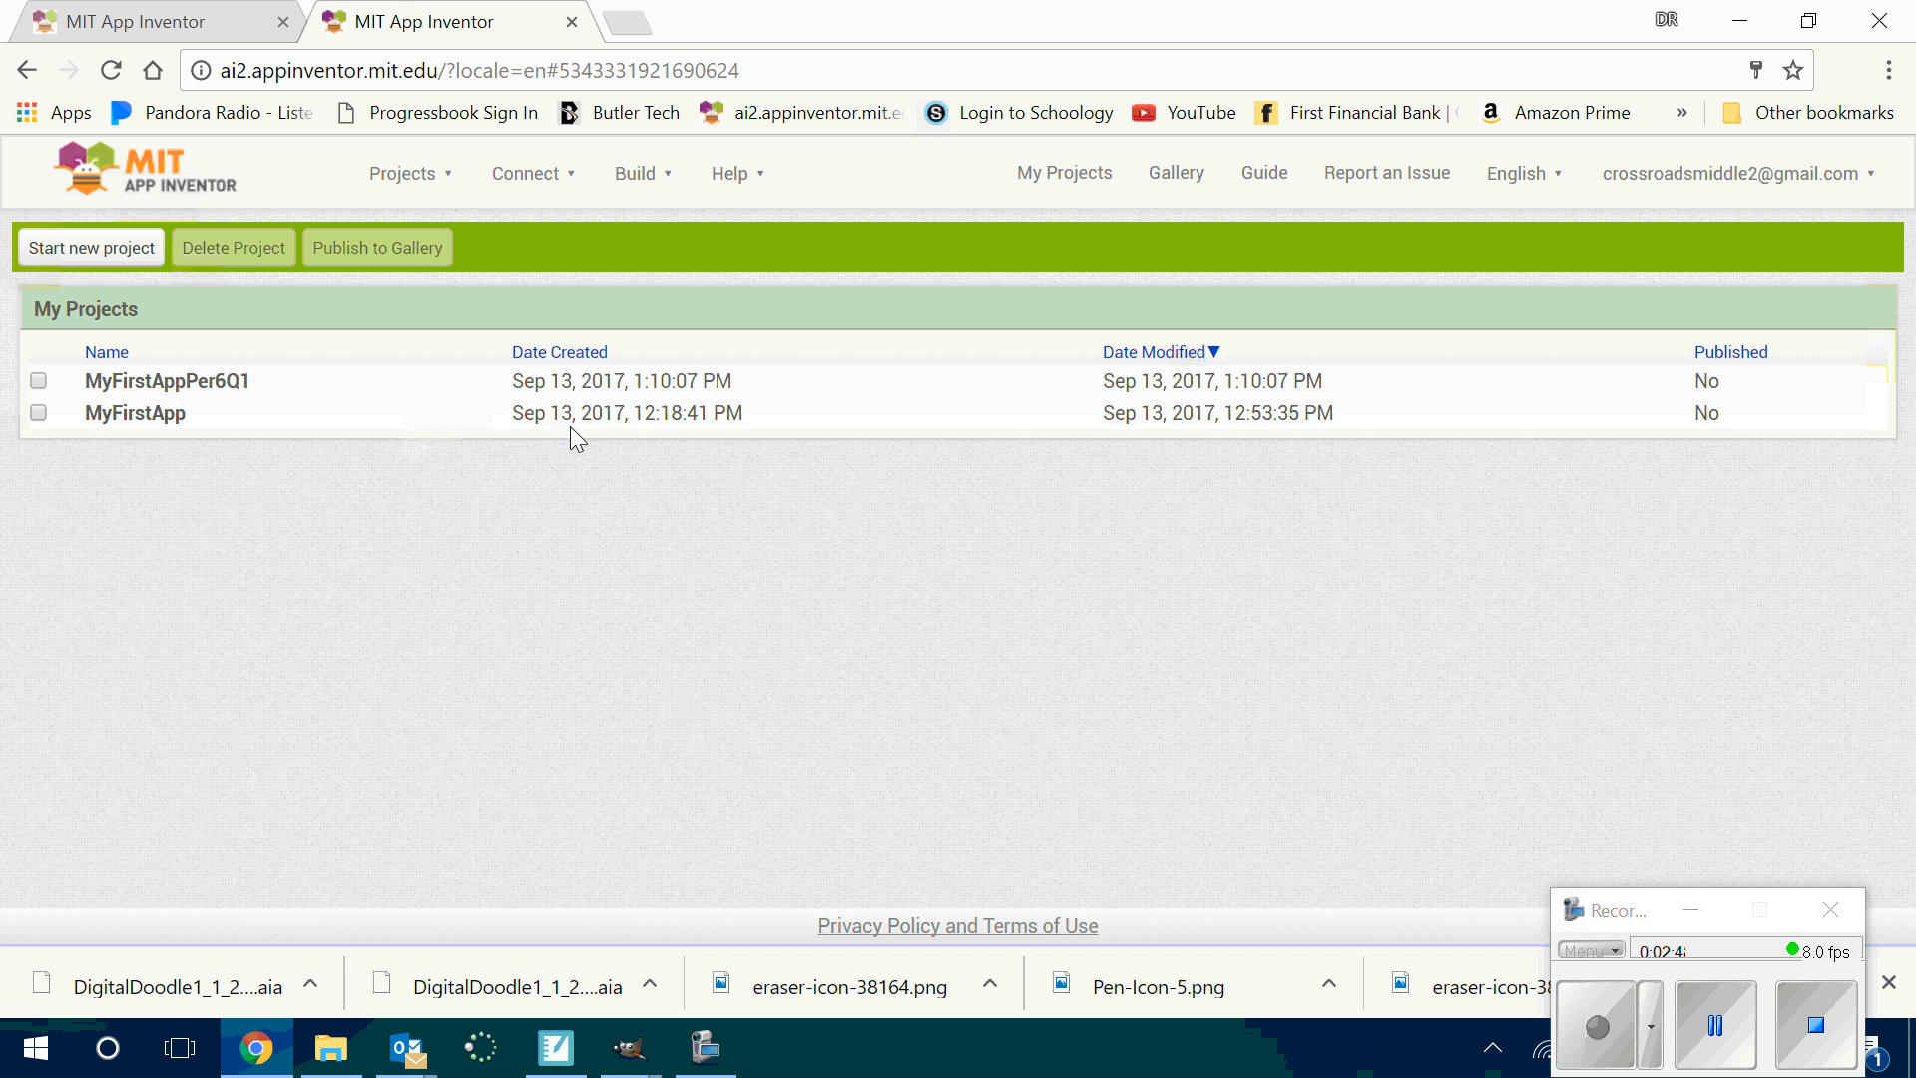
{"action": "left_click", "coordinate": [172, 417]}
{"action": "scroll", "coordinate": [1437, 828], "scroll_direction": "down", "scroll_amount": 3}
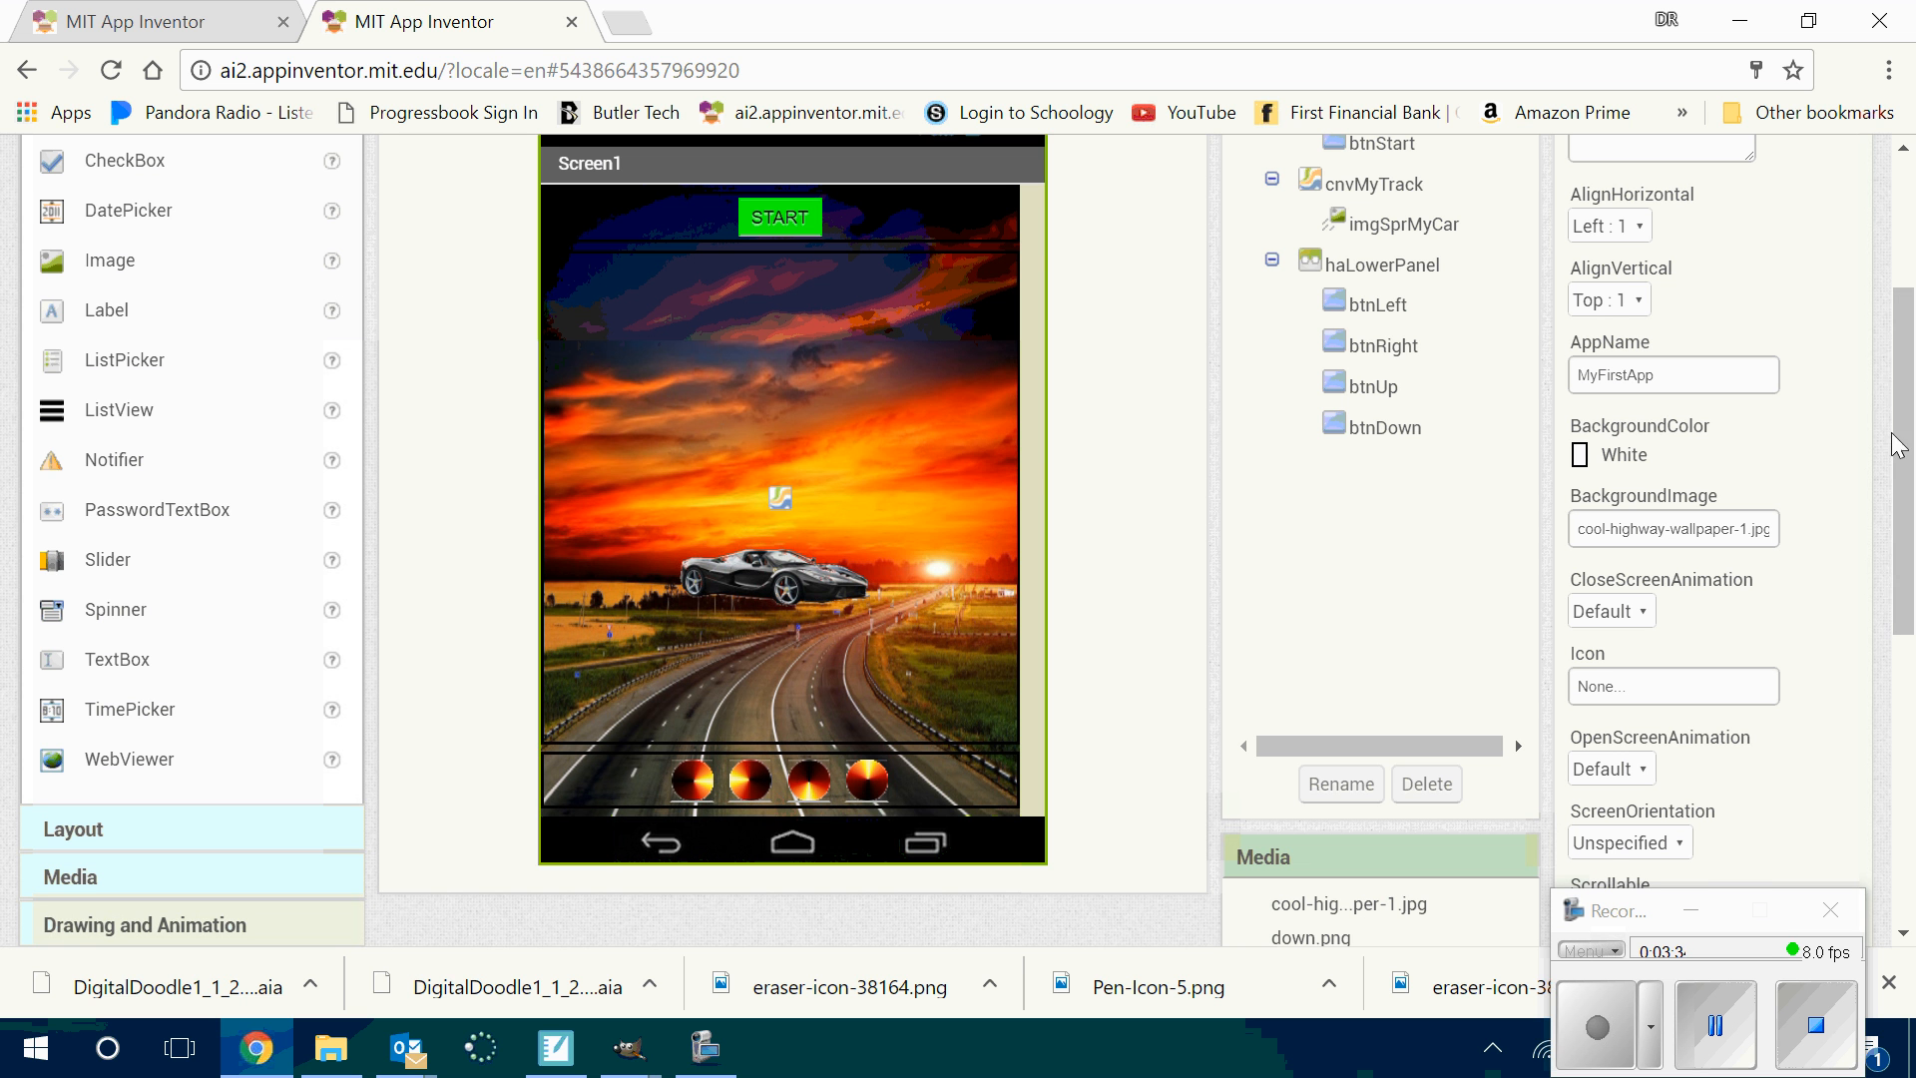
{"action": "left_click_drag", "start_coordinate": [1902, 437], "coordinate": [1904, 289]}
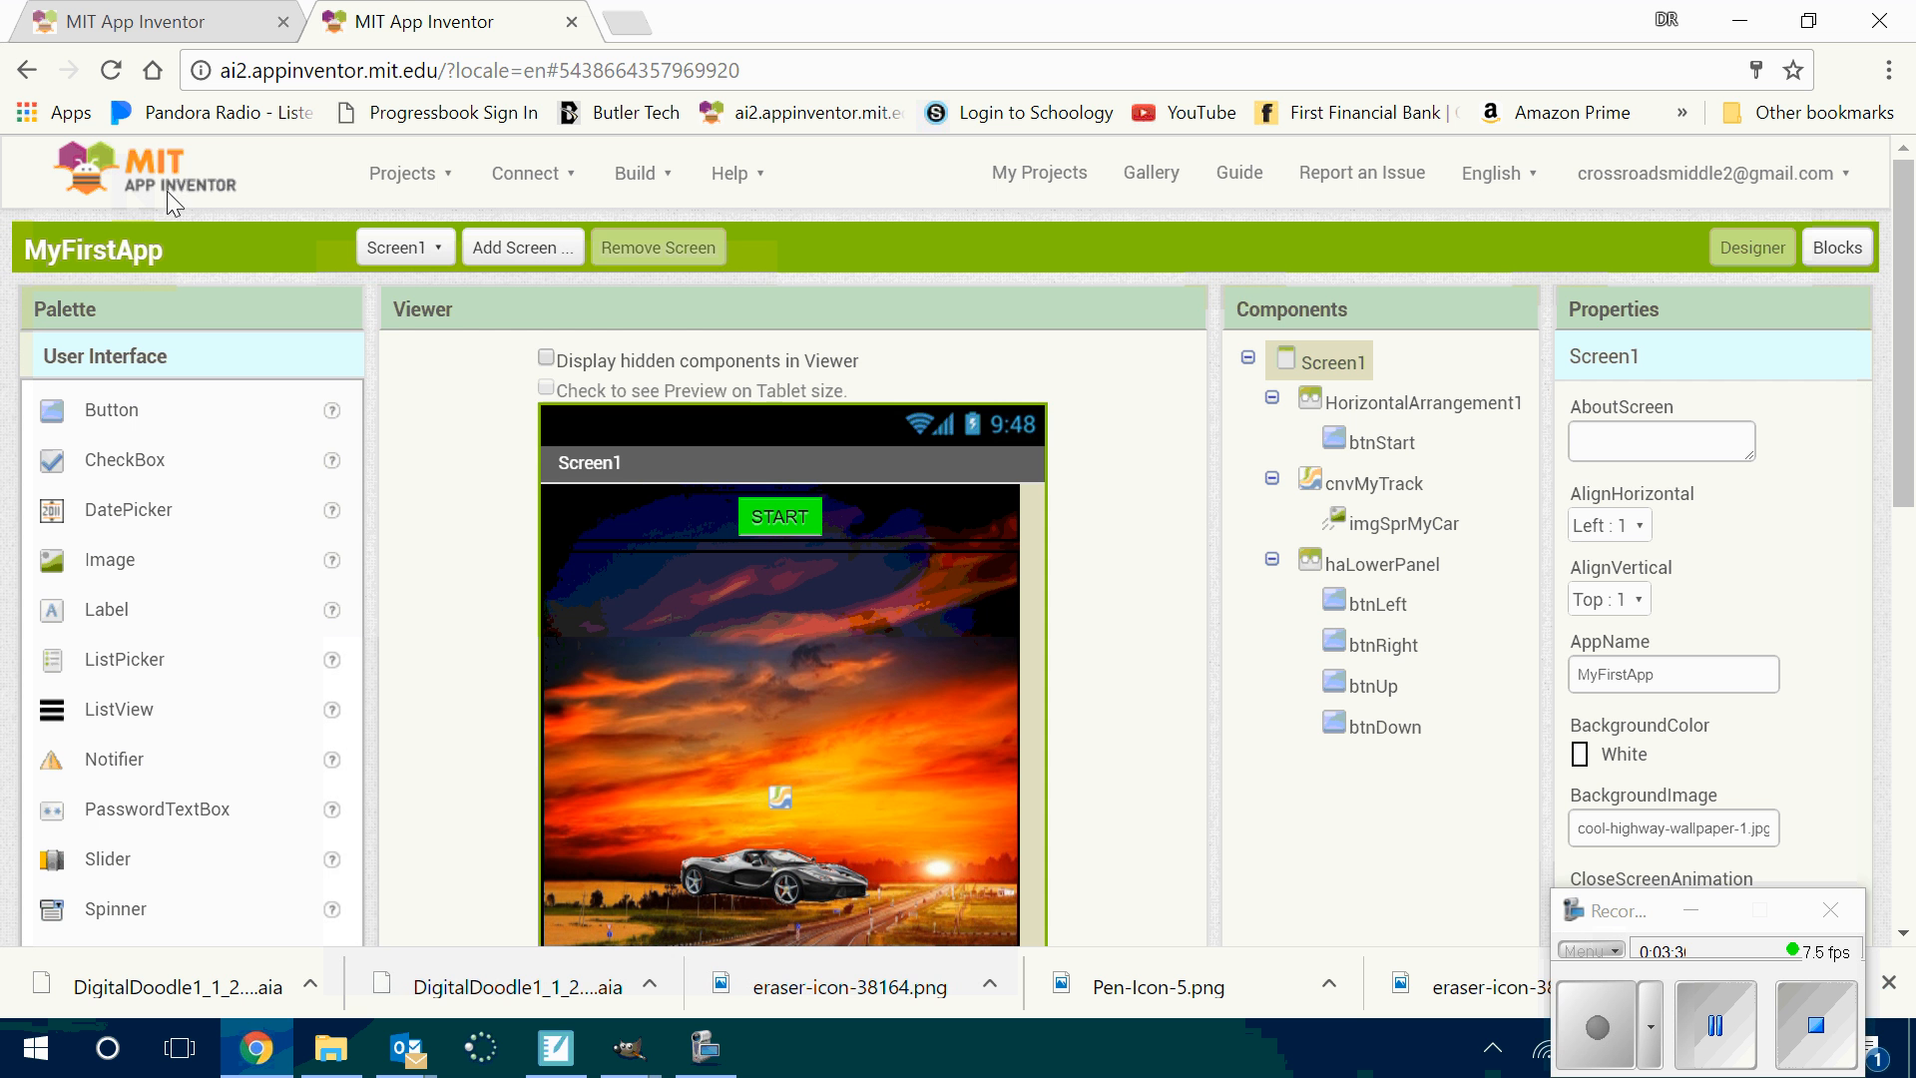
Return to the project list and open the MyFirstAppPer6Q1 project
{"action": "left_click", "coordinate": [399, 176]}
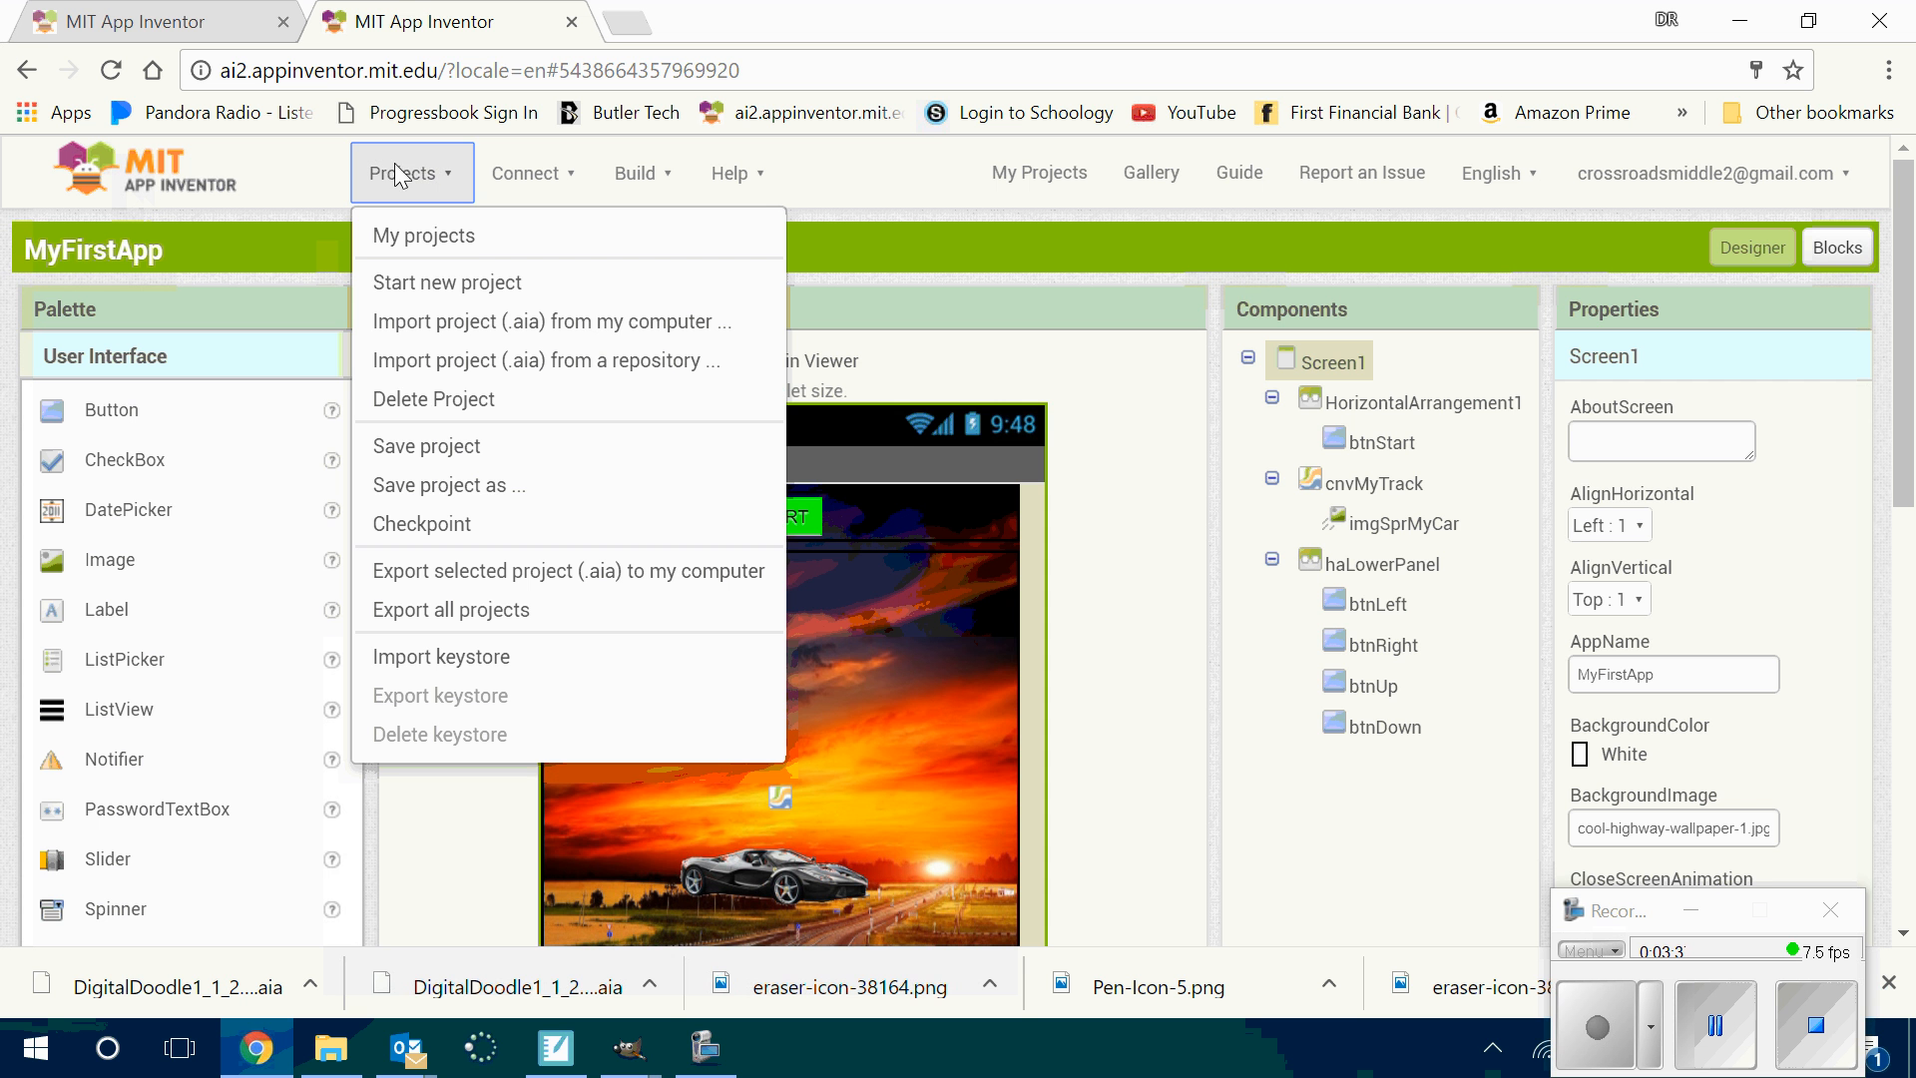
{"action": "left_click", "coordinate": [406, 236]}
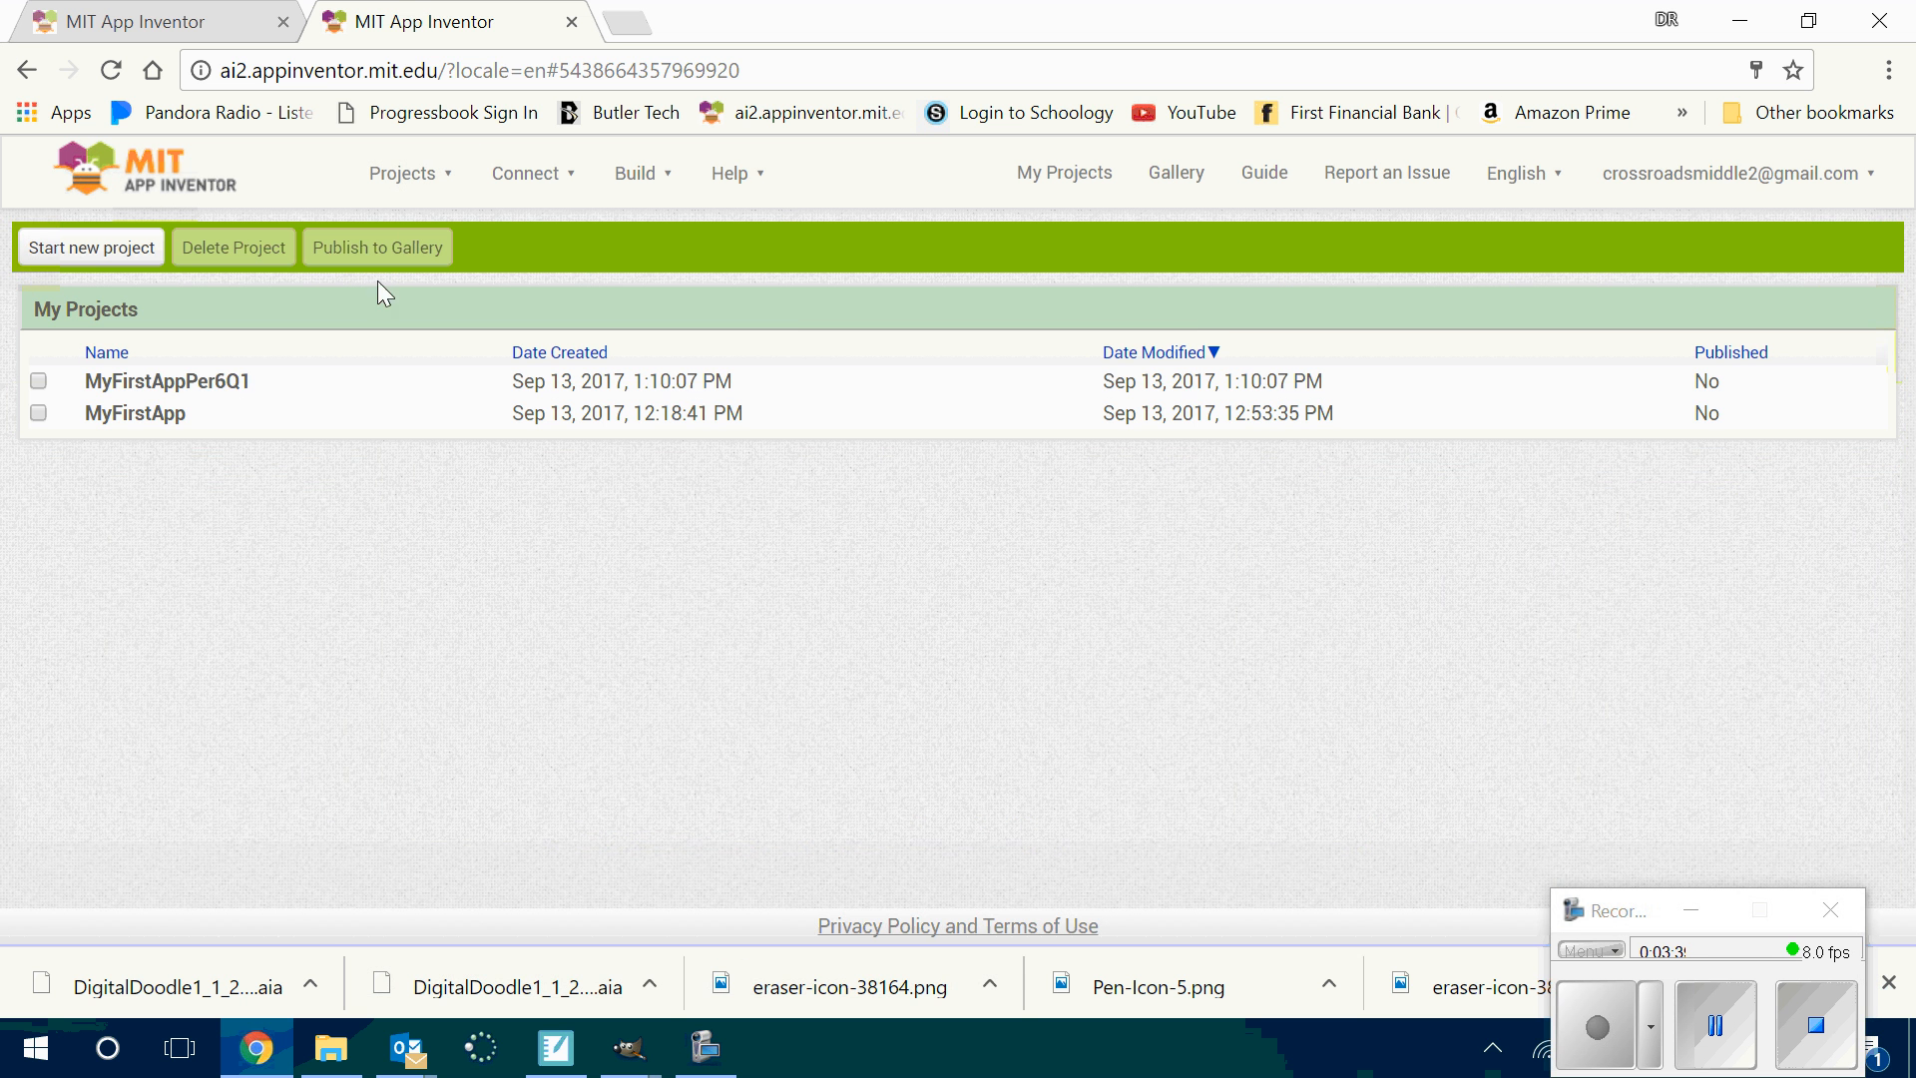
{"action": "left_click", "coordinate": [188, 381]}
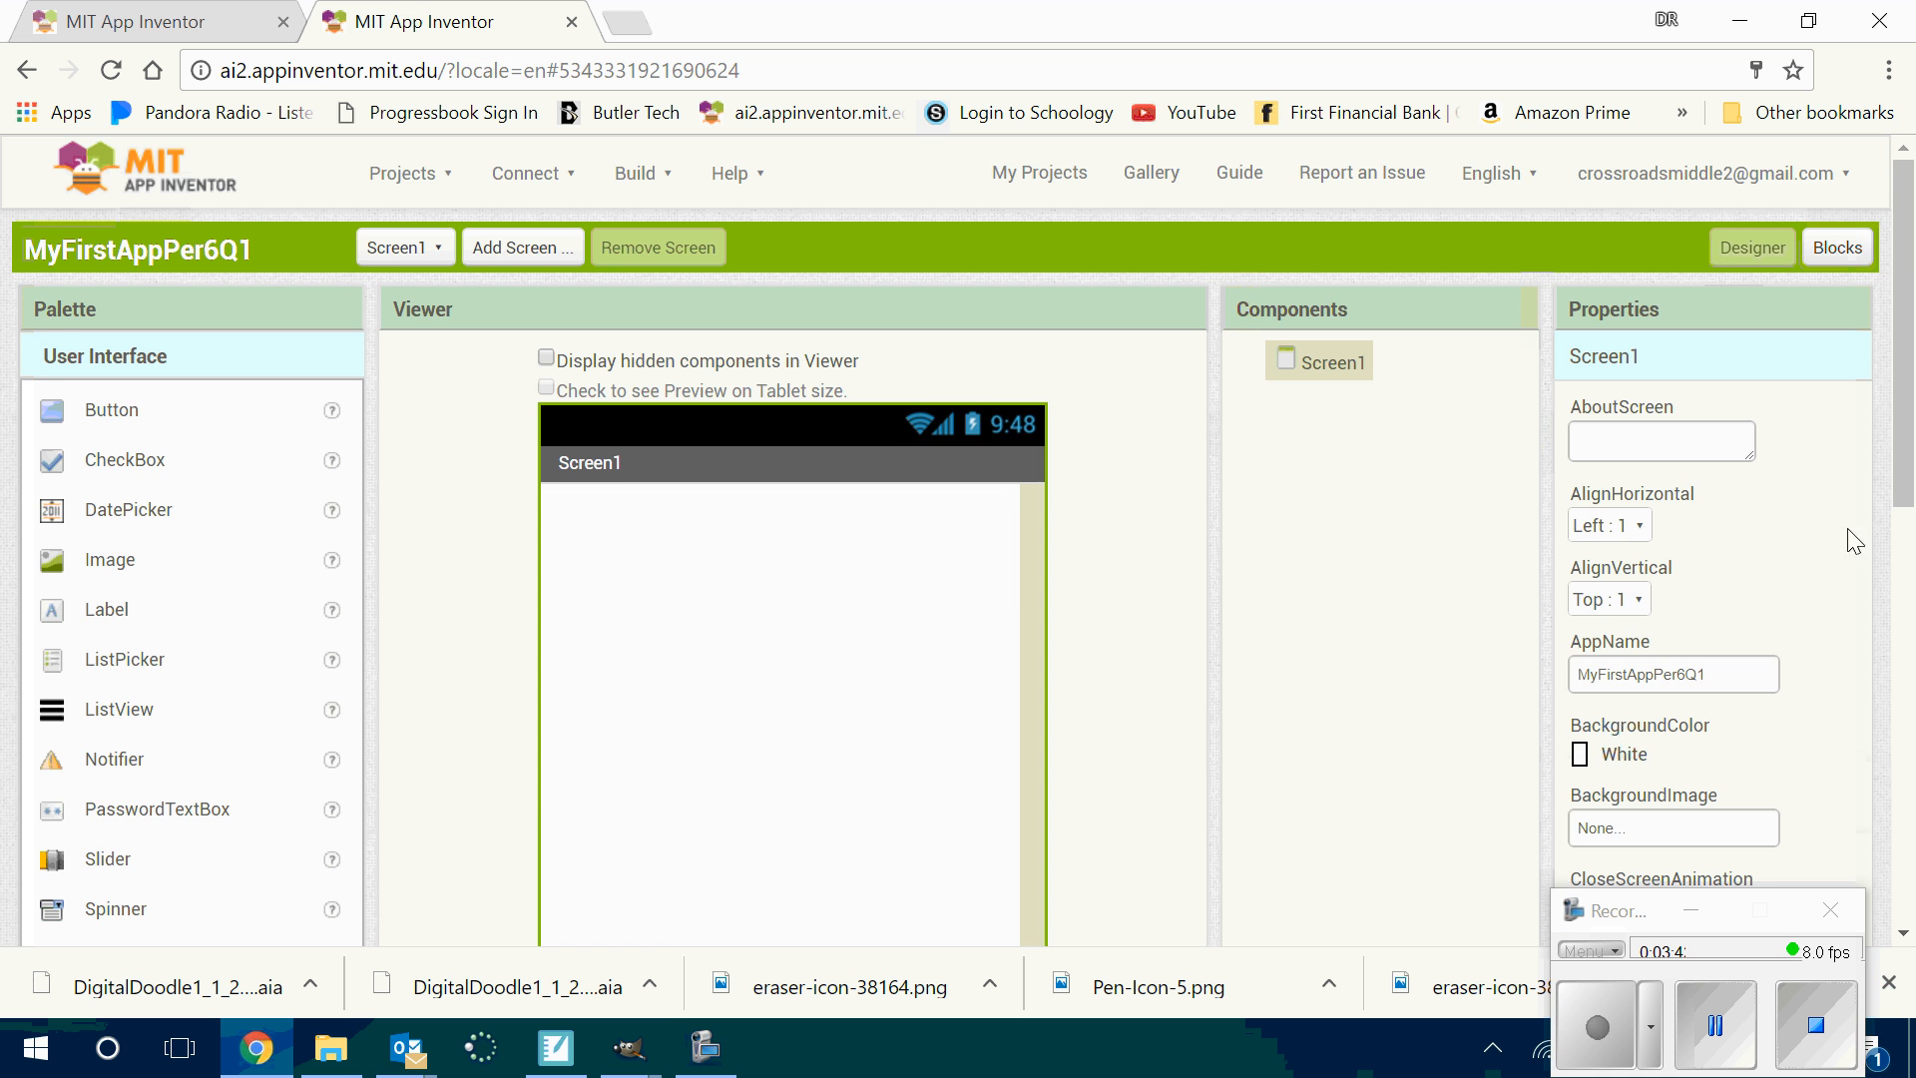
Add a Button, an Image and a PasswordTextBox component to Screen1
{"action": "left_click_drag", "start_coordinate": [1907, 454], "coordinate": [1911, 769]}
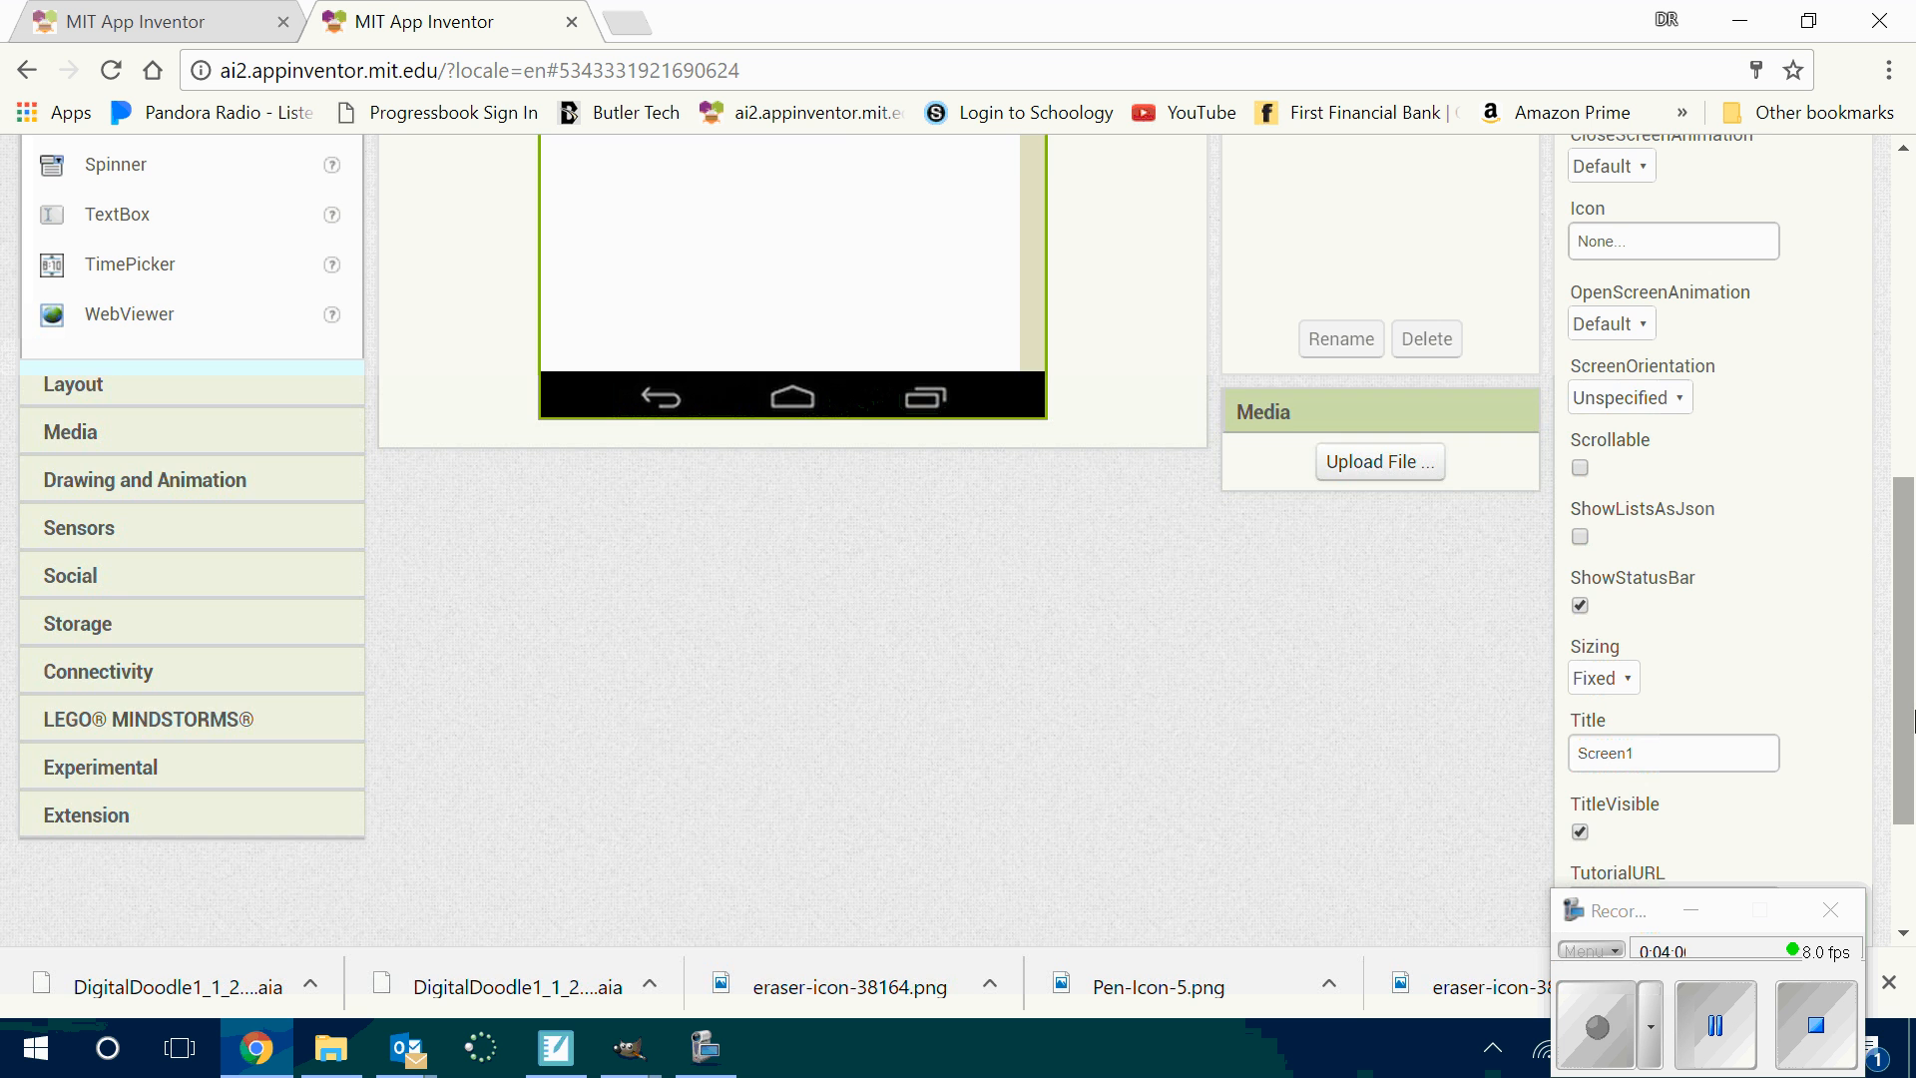
{"action": "left_click_drag", "start_coordinate": [1913, 719], "coordinate": [1913, 465]}
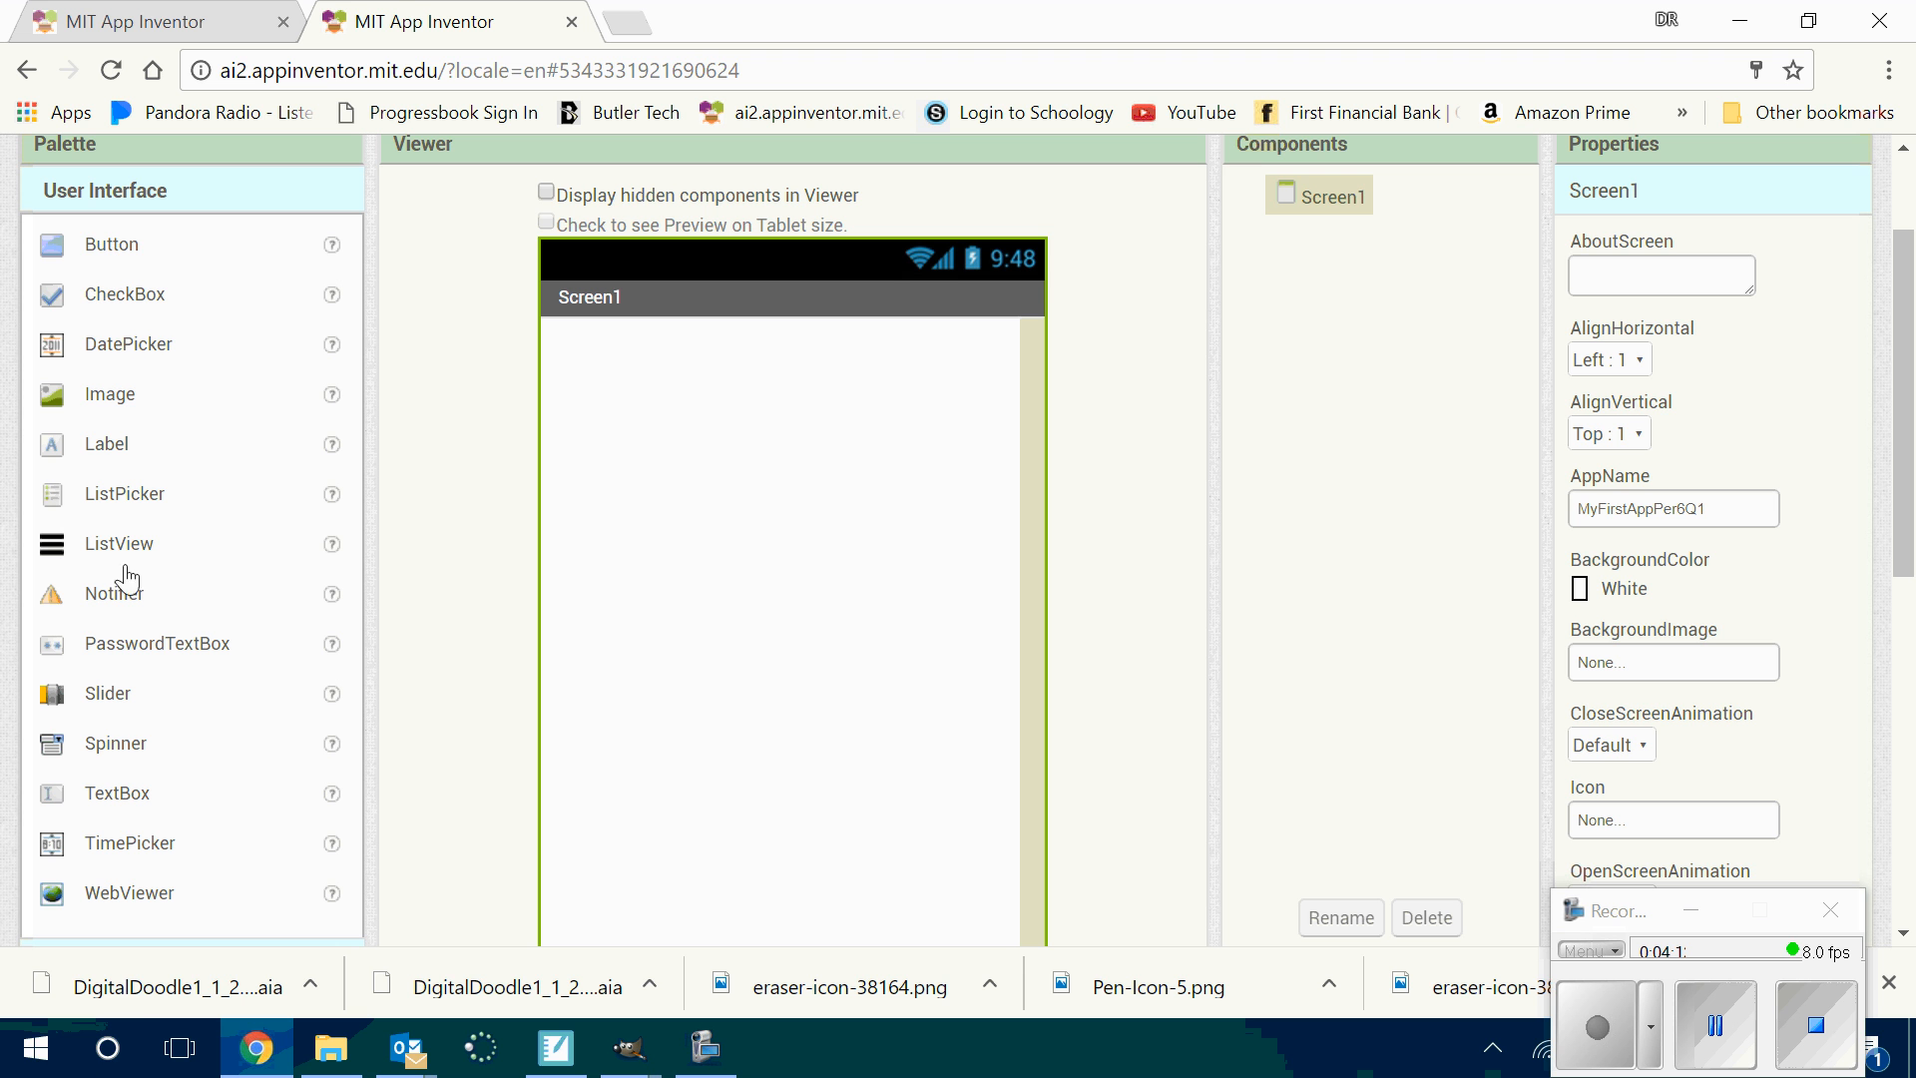
{"action": "left_click_drag", "start_coordinate": [87, 257], "coordinate": [627, 365]}
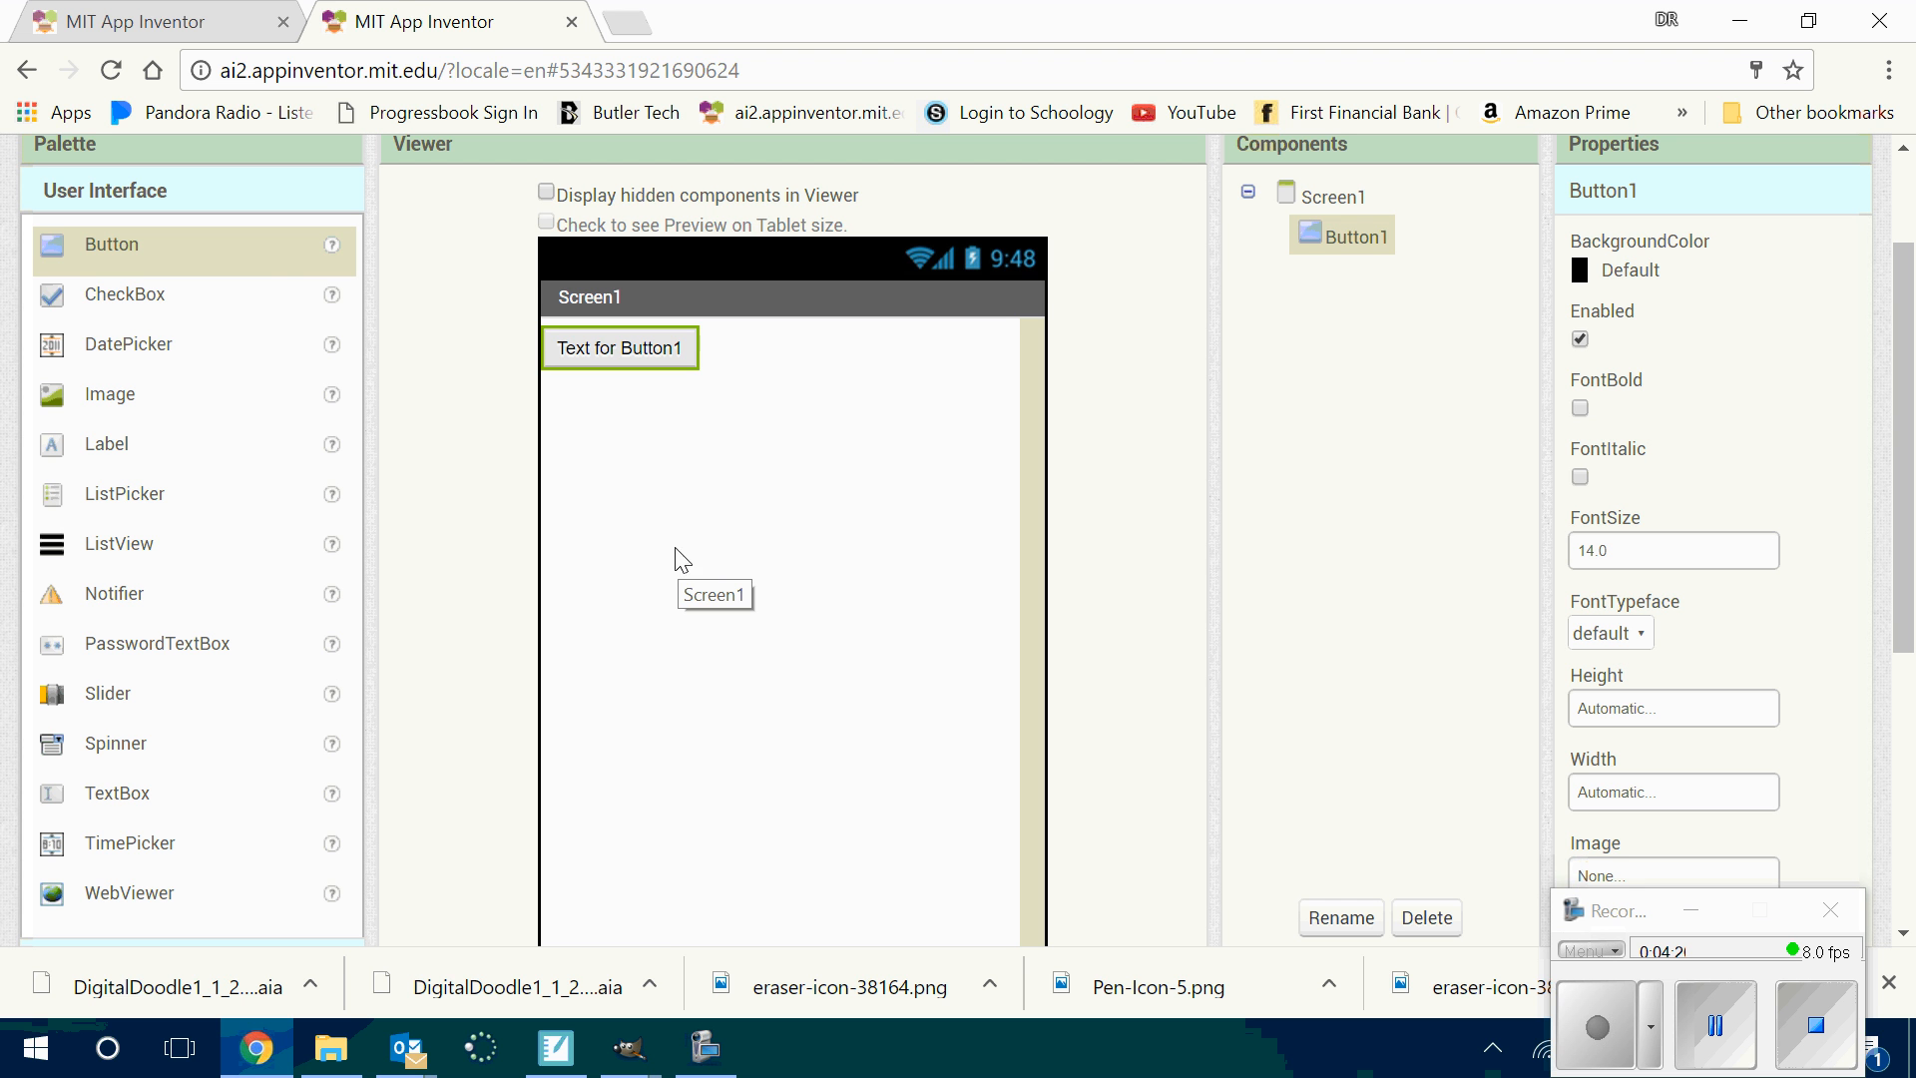
{"action": "left_click_drag", "start_coordinate": [108, 398], "coordinate": [714, 494]}
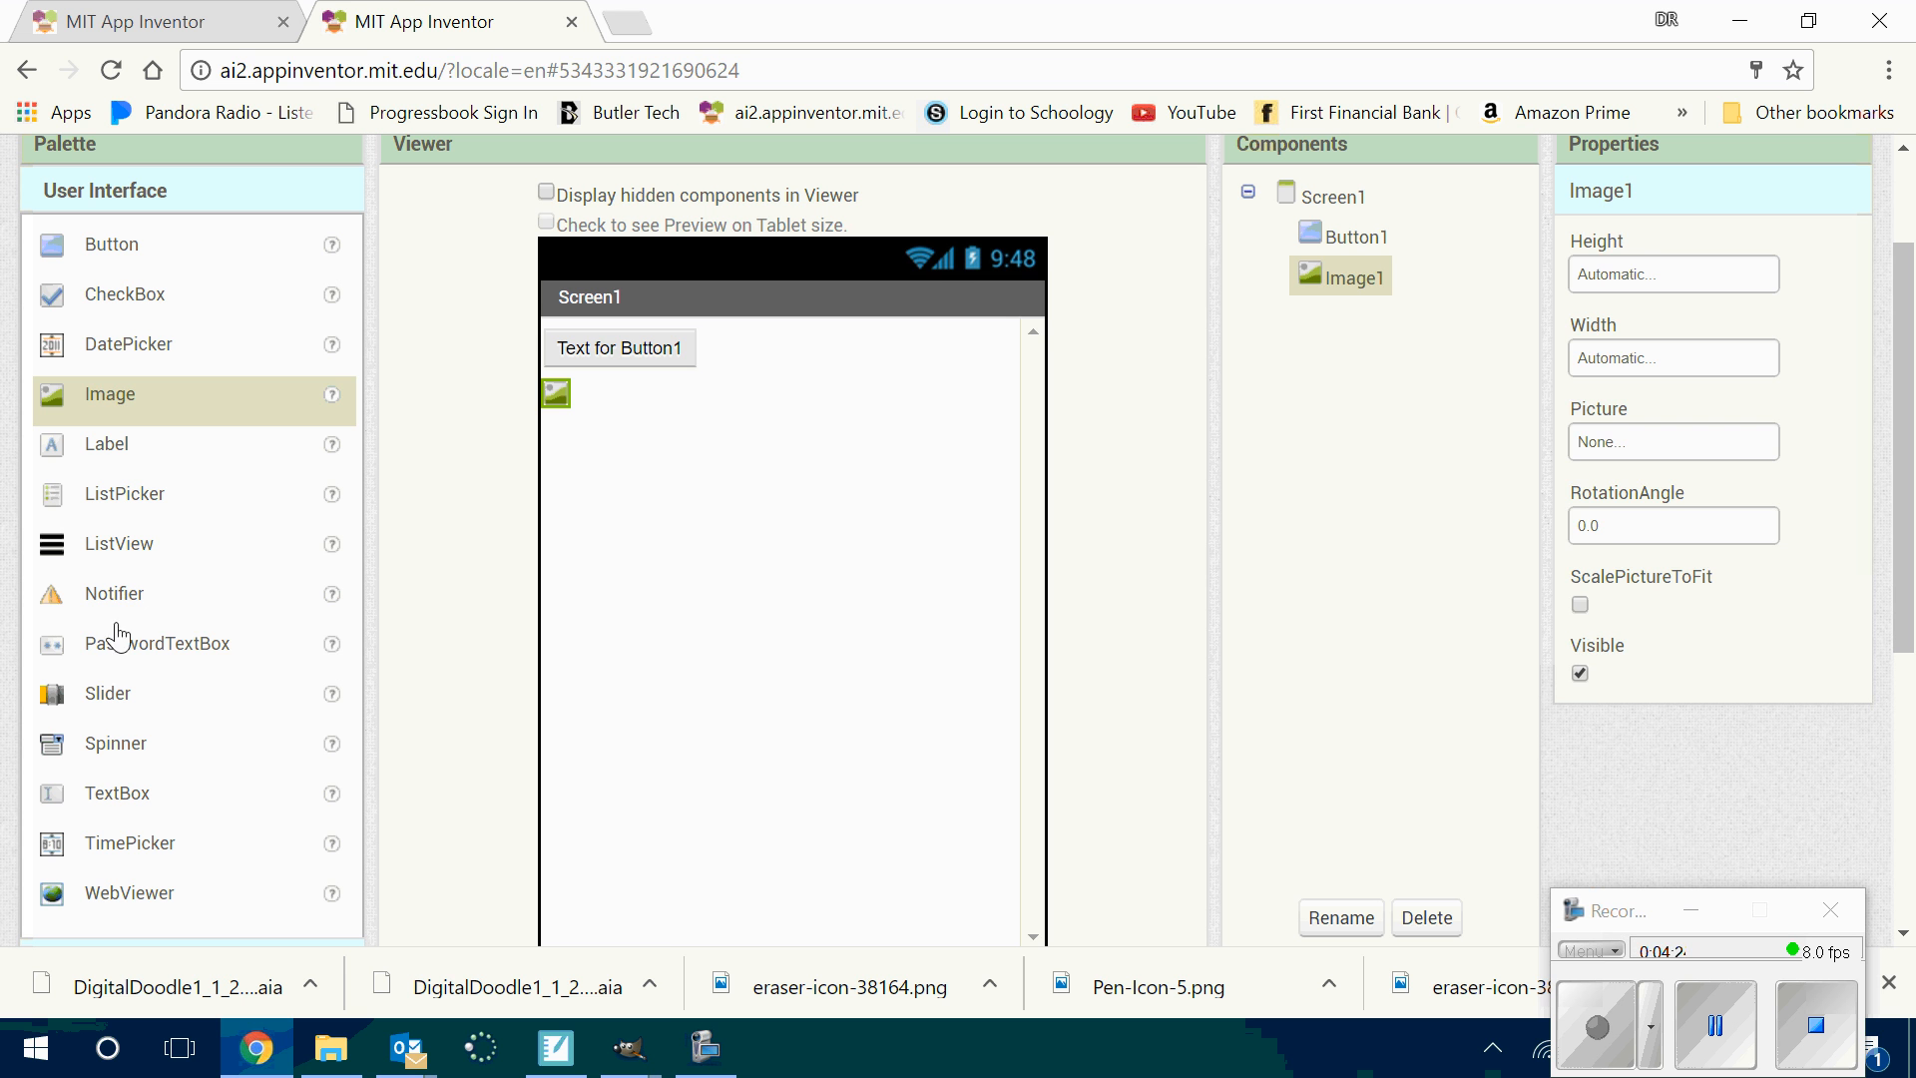
{"action": "left_click_drag", "start_coordinate": [128, 650], "coordinate": [750, 639]}
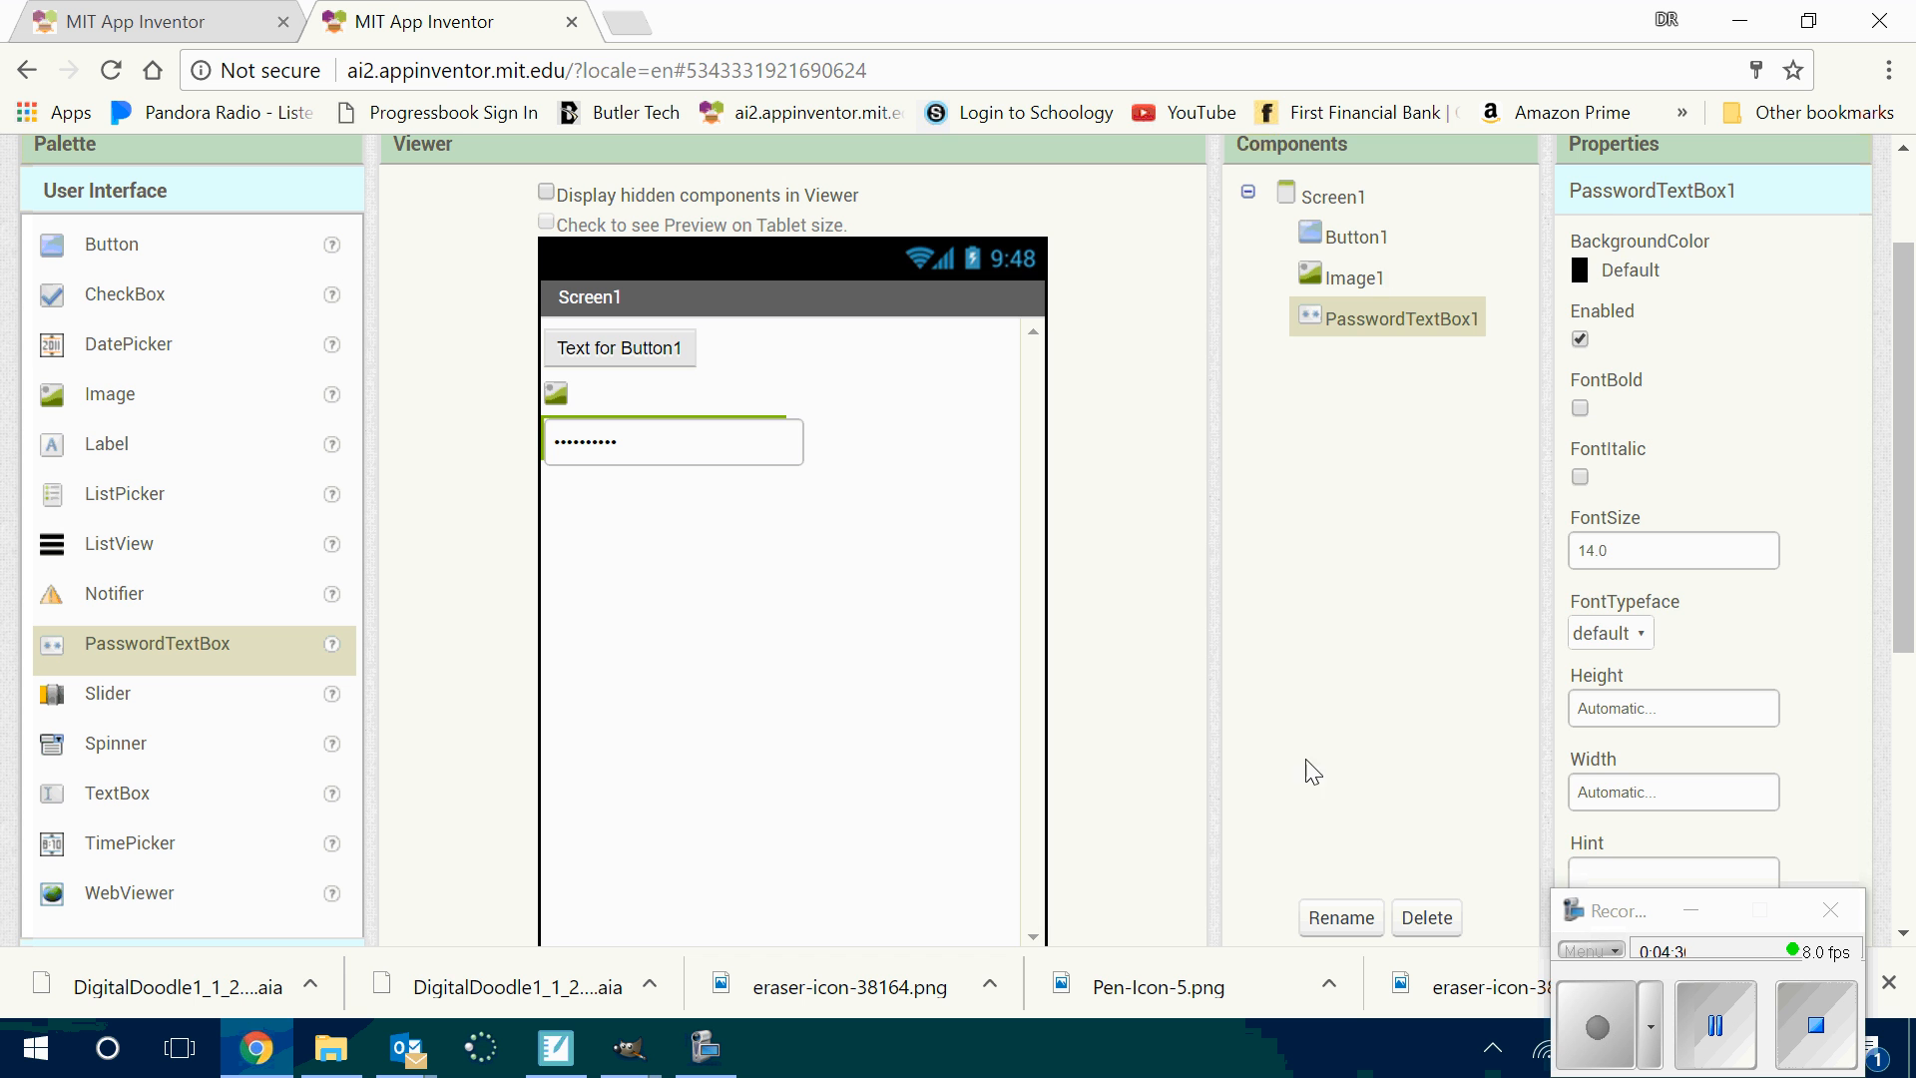
Delete the Image1 component from Screen1
{"action": "left_click", "coordinate": [1336, 277]}
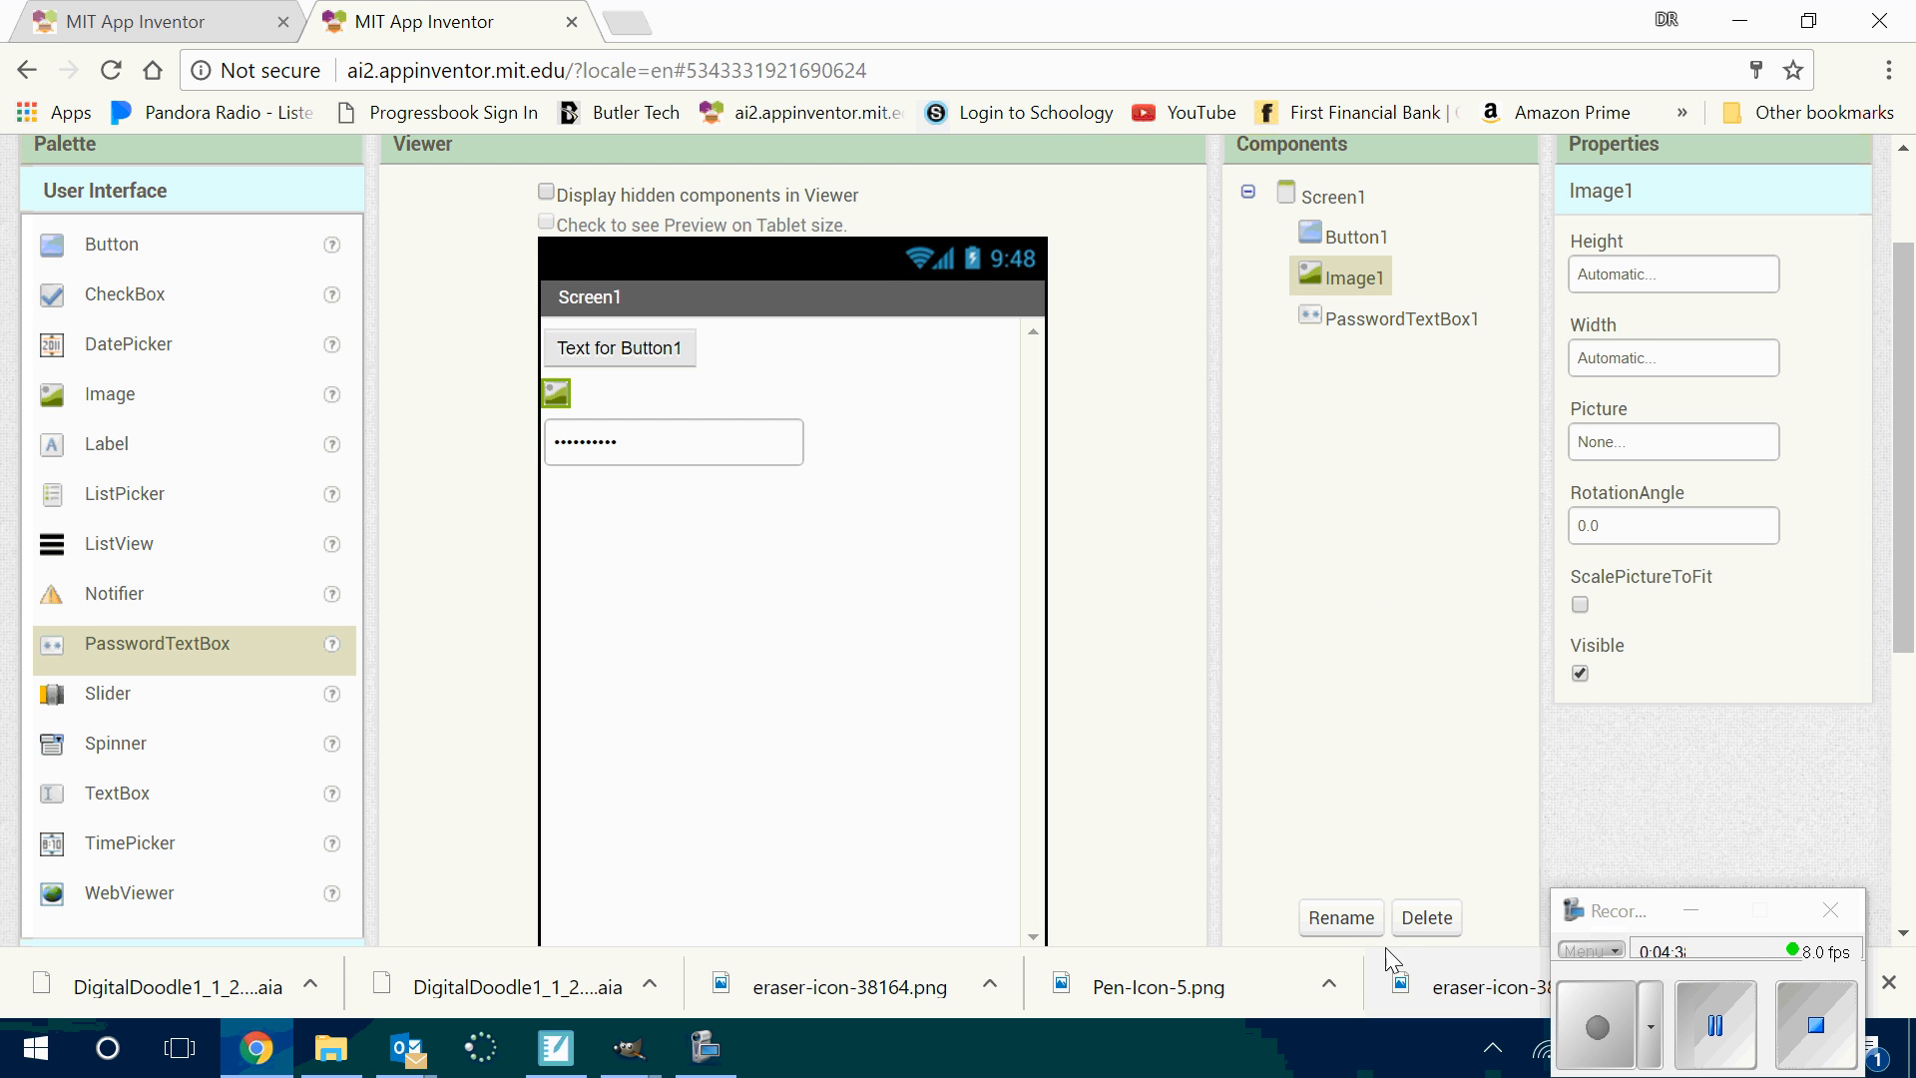
{"action": "left_click", "coordinate": [1426, 917]}
{"action": "left_click", "coordinate": [1079, 265]}
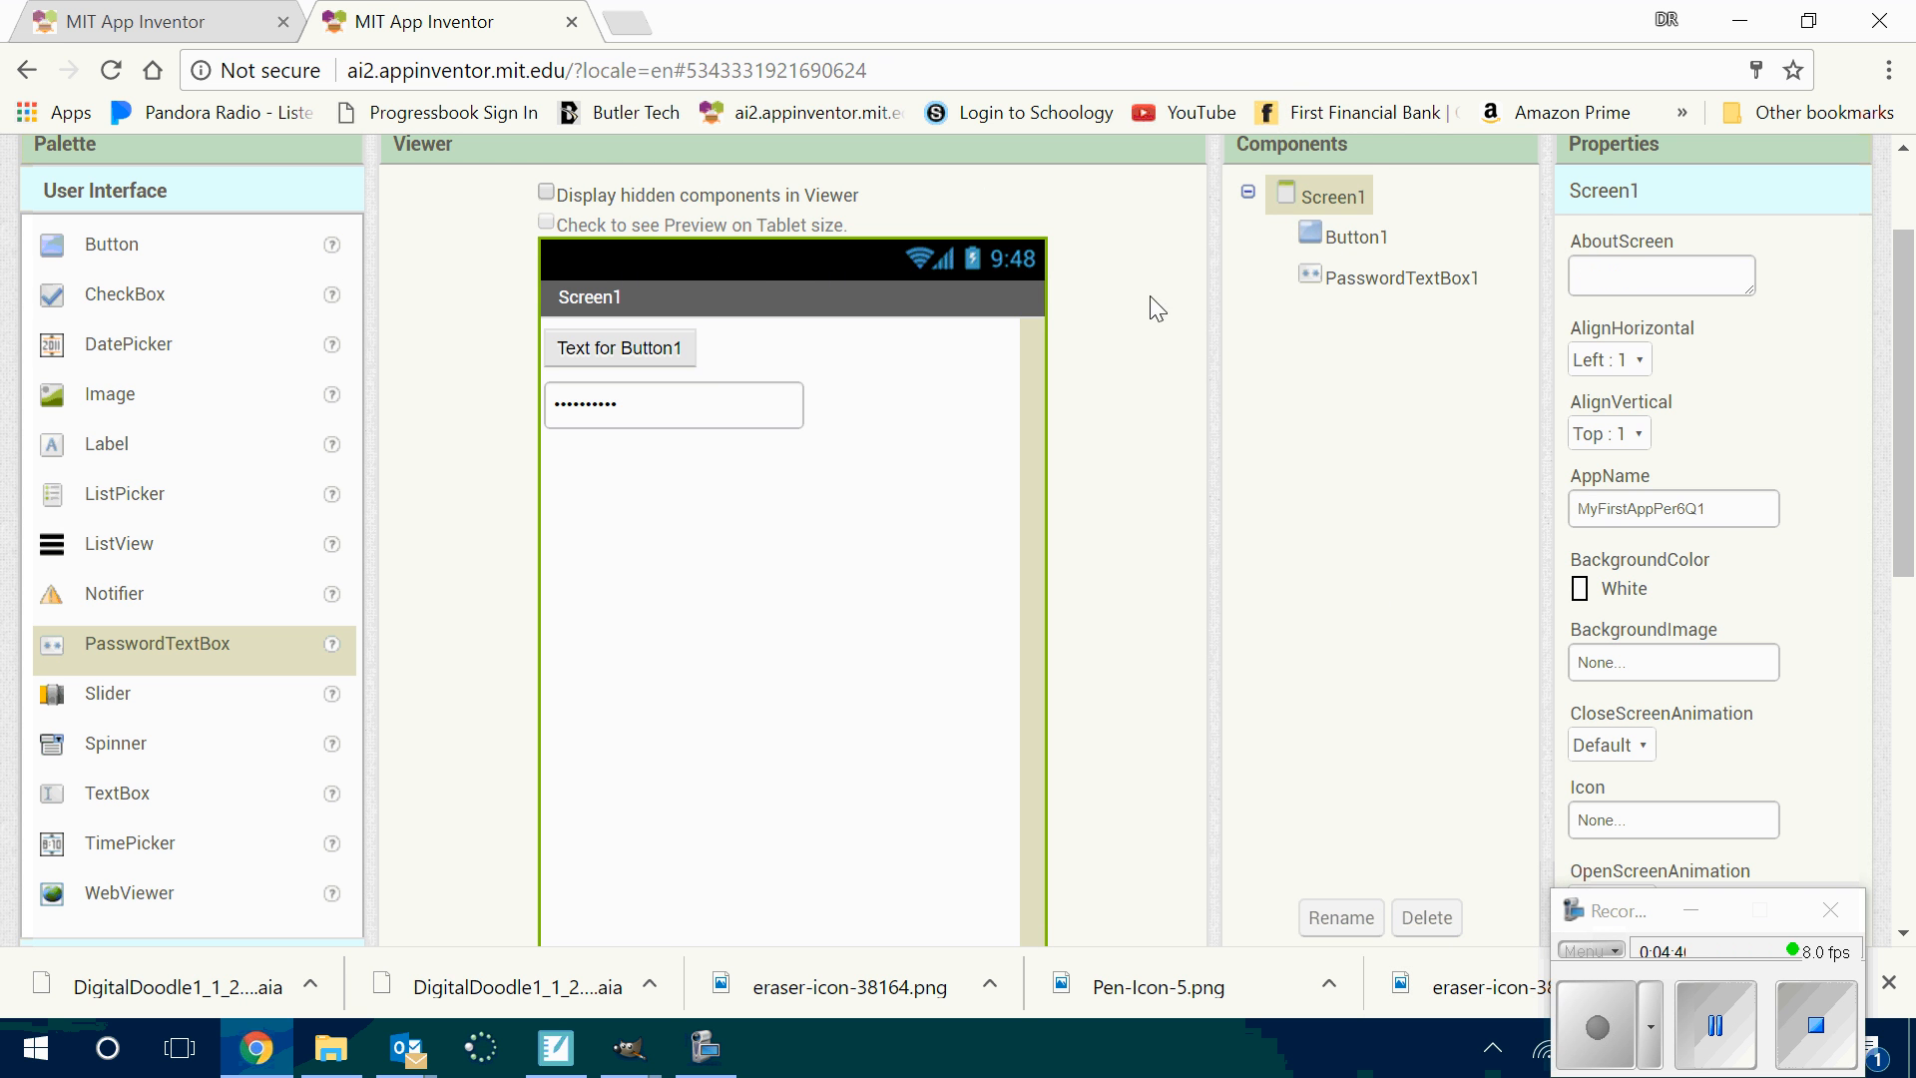
Rename the Button1 component to btnStart
{"action": "left_click", "coordinate": [1355, 244]}
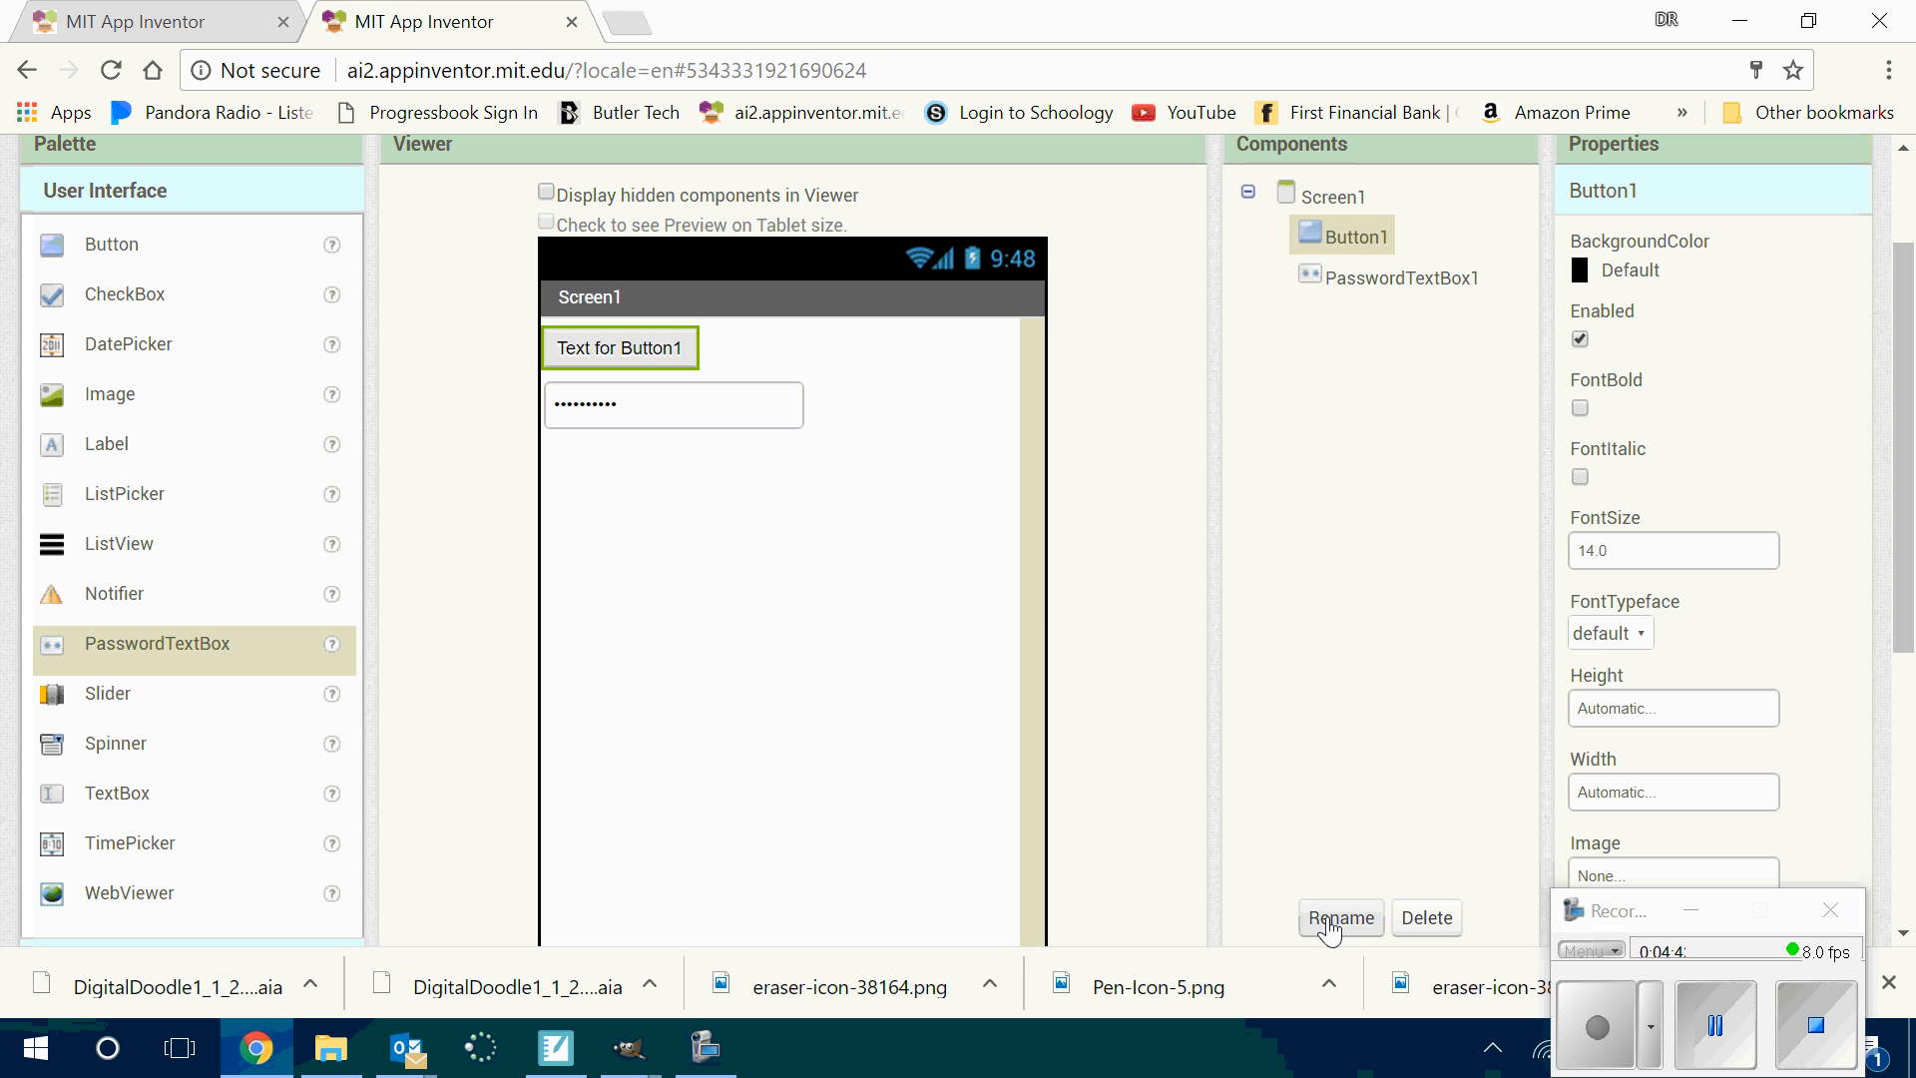
{"action": "left_click", "coordinate": [1336, 916]}
{"action": "type", "text": "btnStart"}
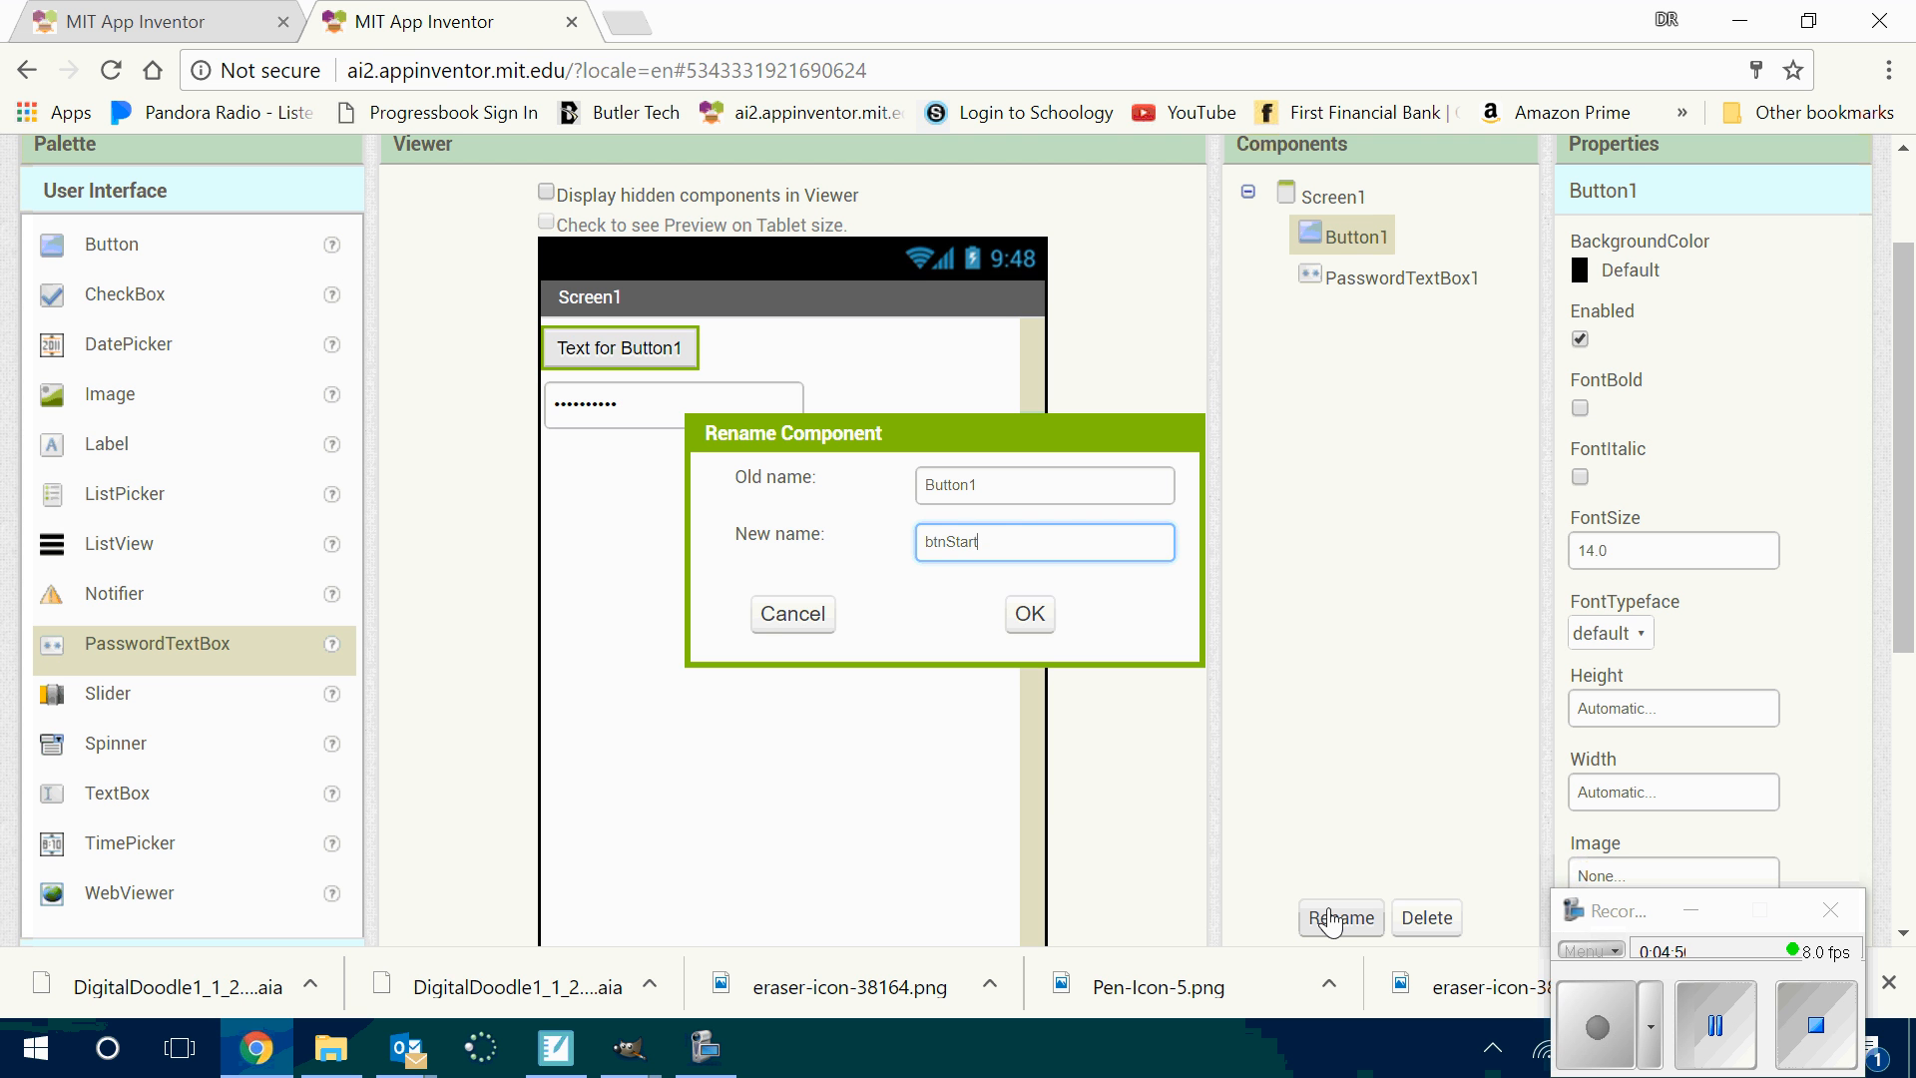
{"action": "key", "text": "Return"}
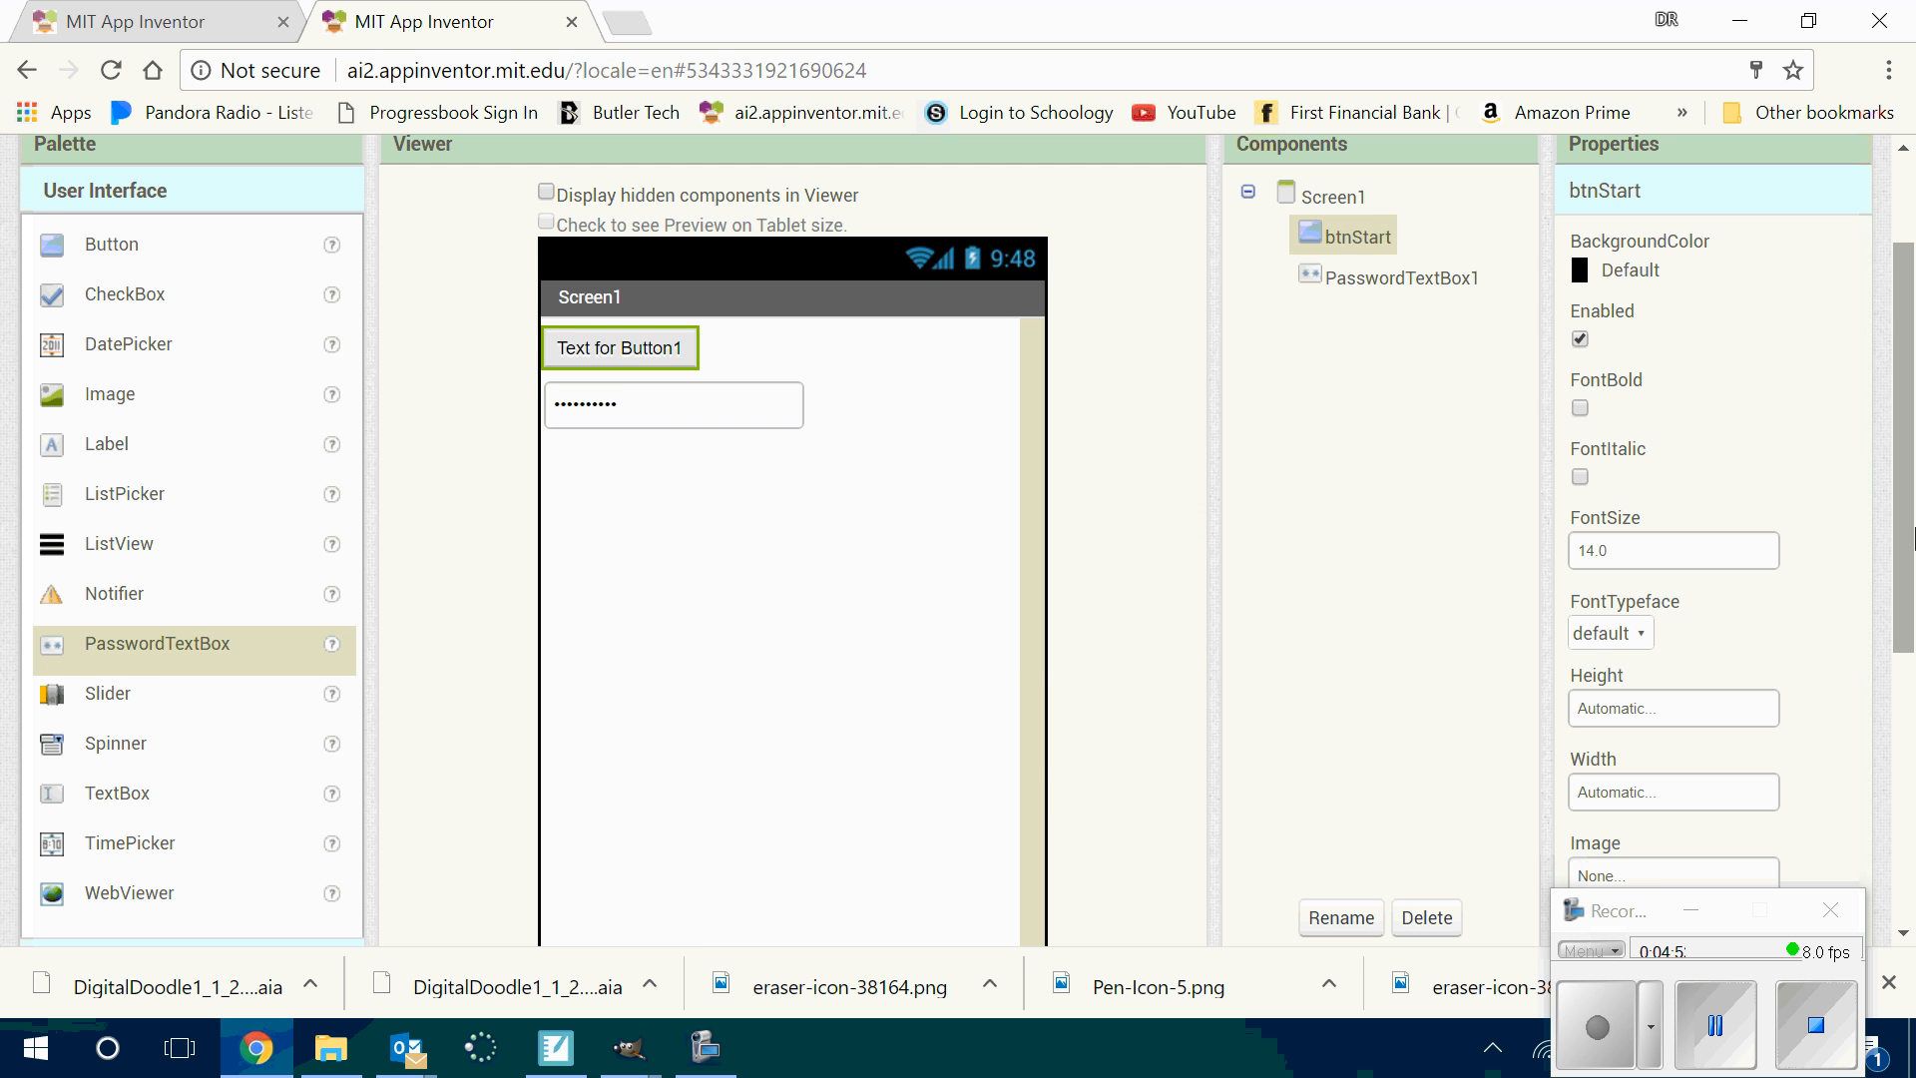
Set the btnStart button's text to START and its shape to oval
{"action": "scroll", "coordinate": [1725, 329], "scroll_direction": "down", "scroll_amount": 1}
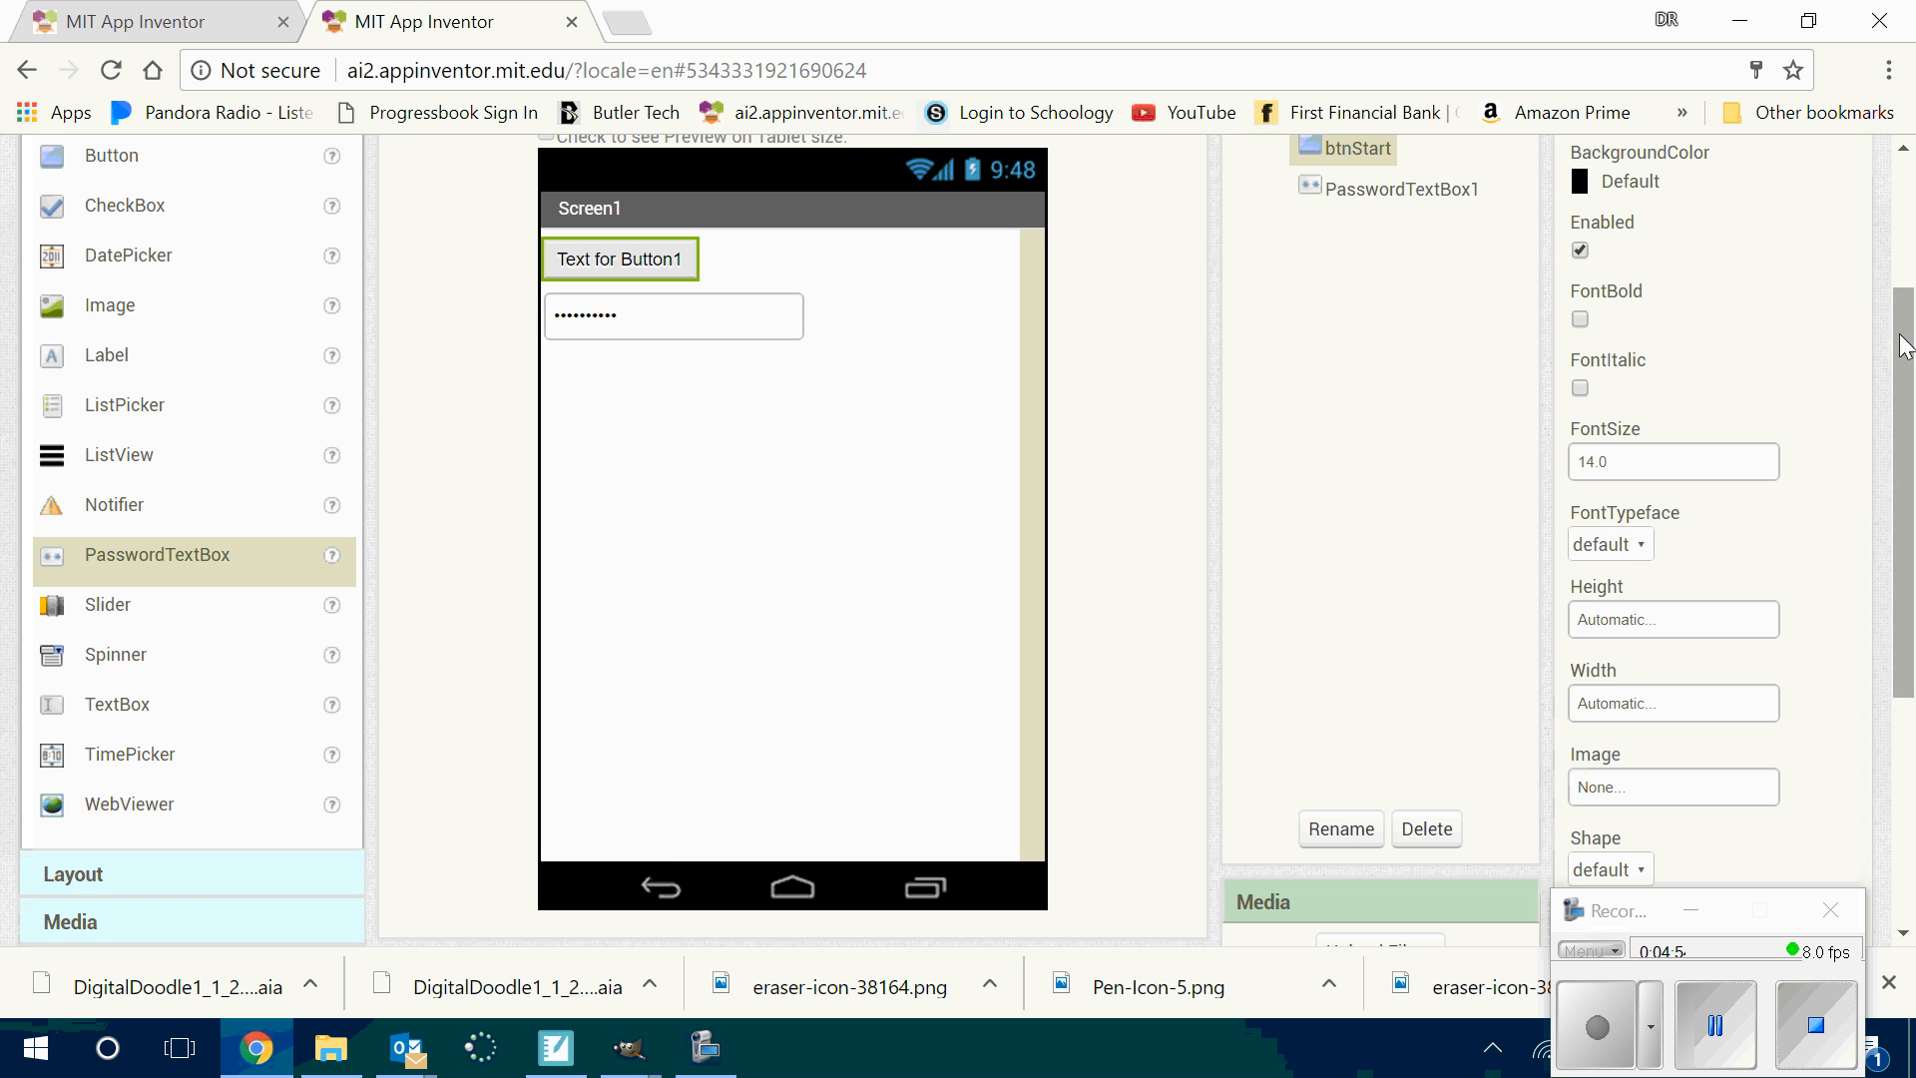
{"action": "left_click_drag", "start_coordinate": [1904, 349], "coordinate": [1780, 526]}
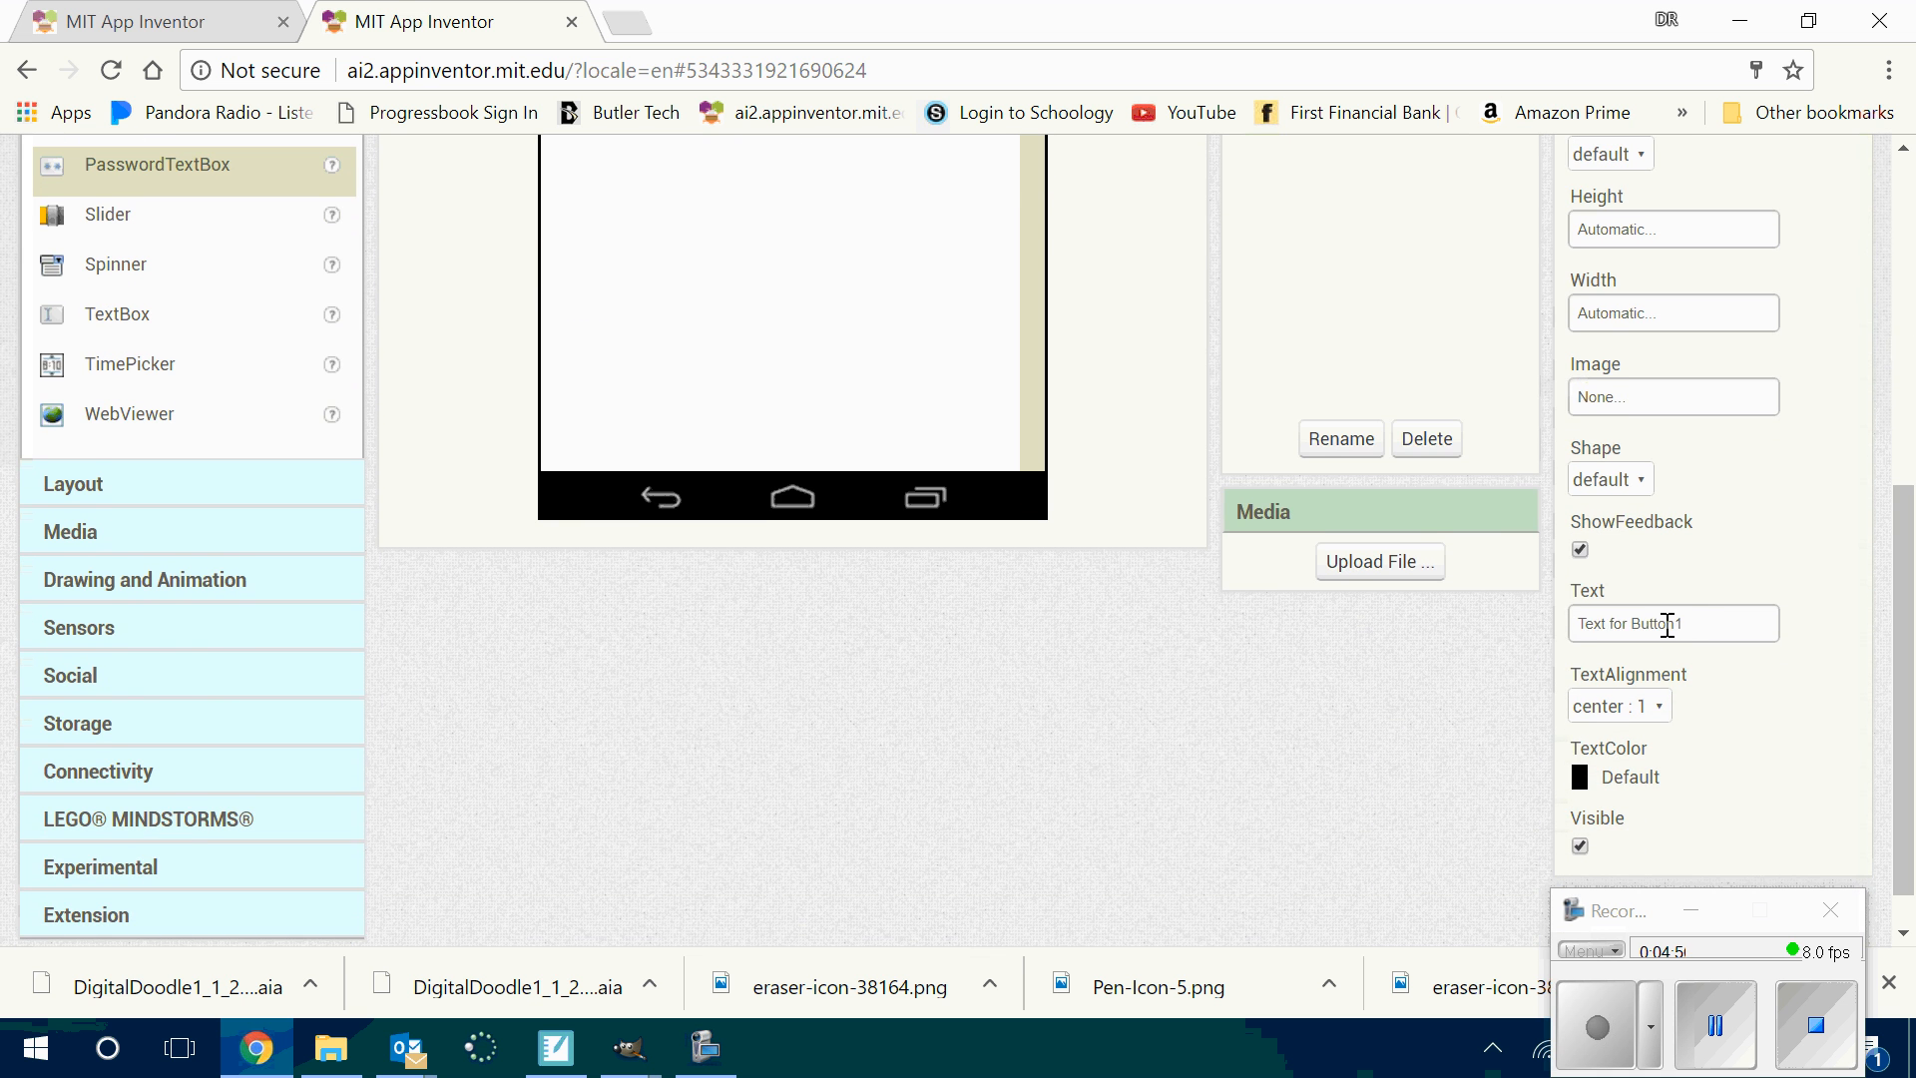
{"action": "left_click_drag", "start_coordinate": [1687, 625], "coordinate": [1503, 568]}
{"action": "type", "text": "S"}
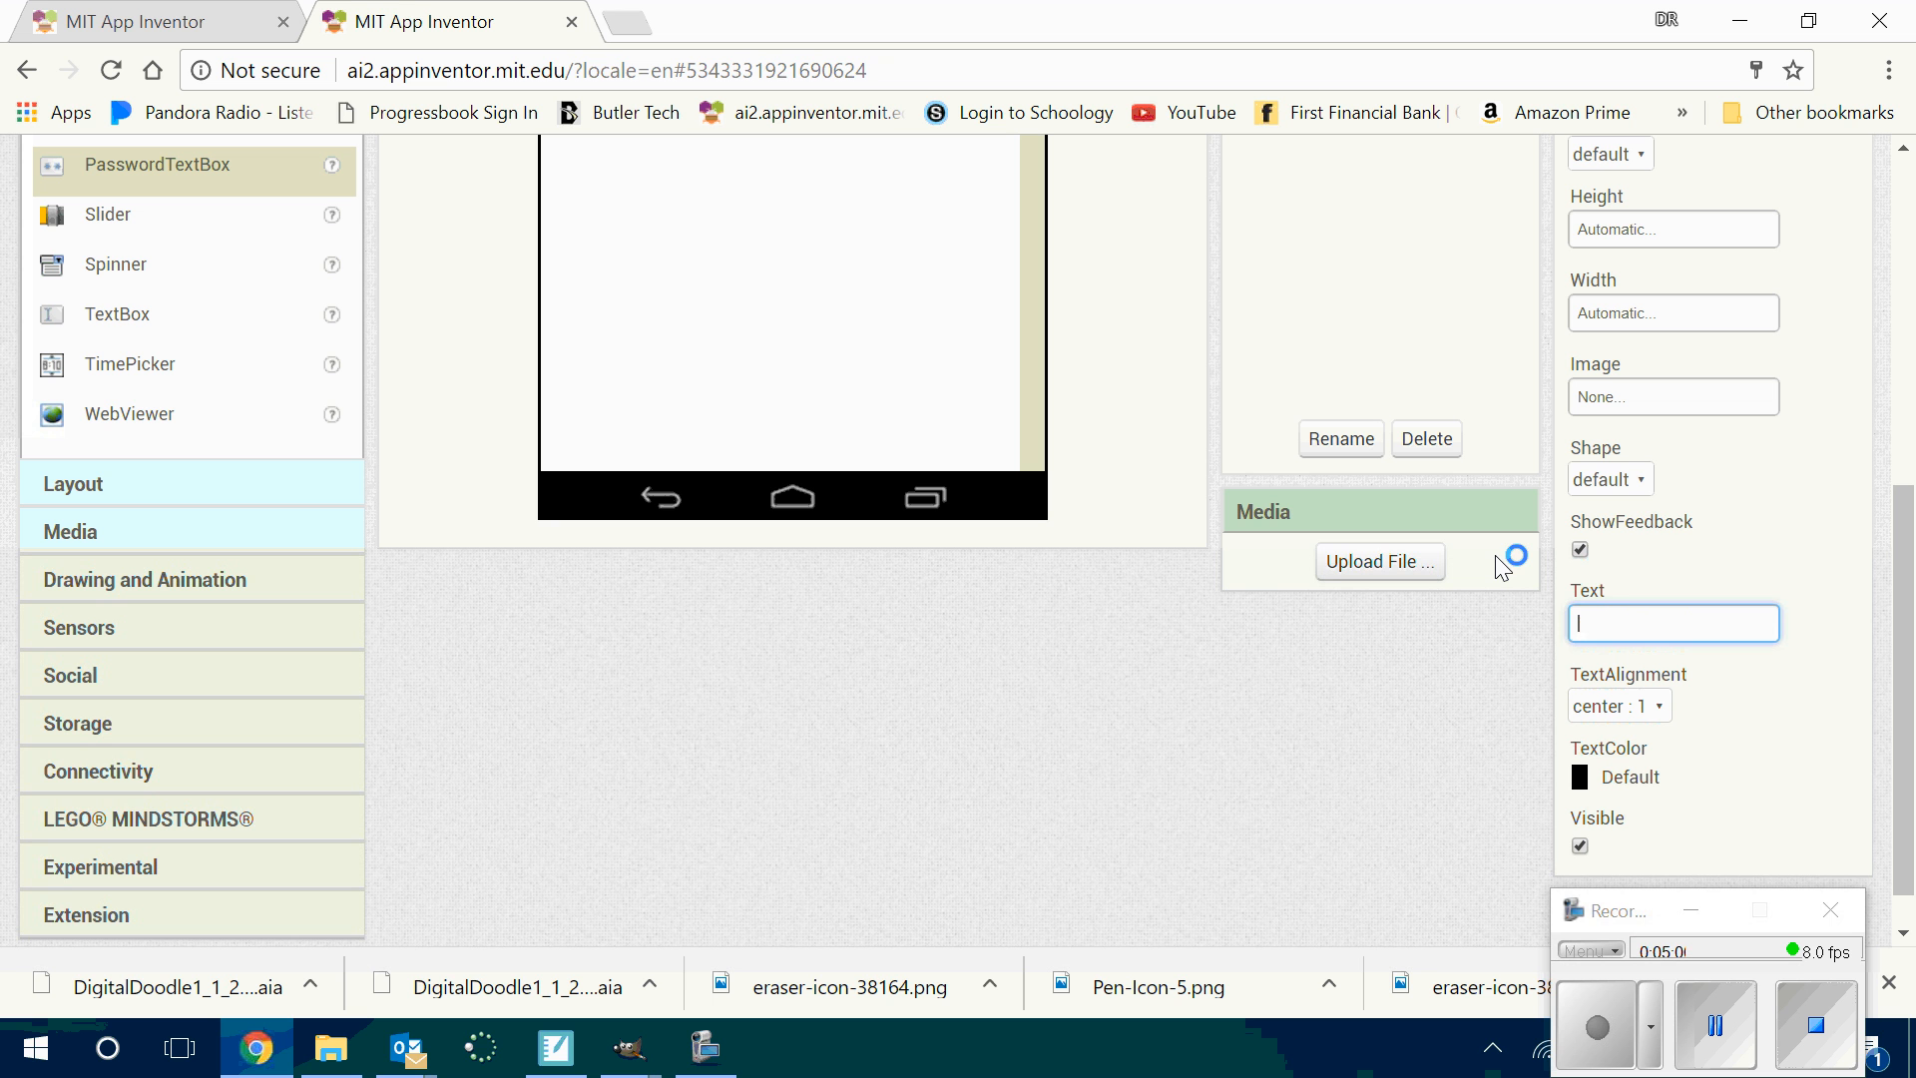
{"action": "type", "text": "TART"}
{"action": "key", "text": "Return"}
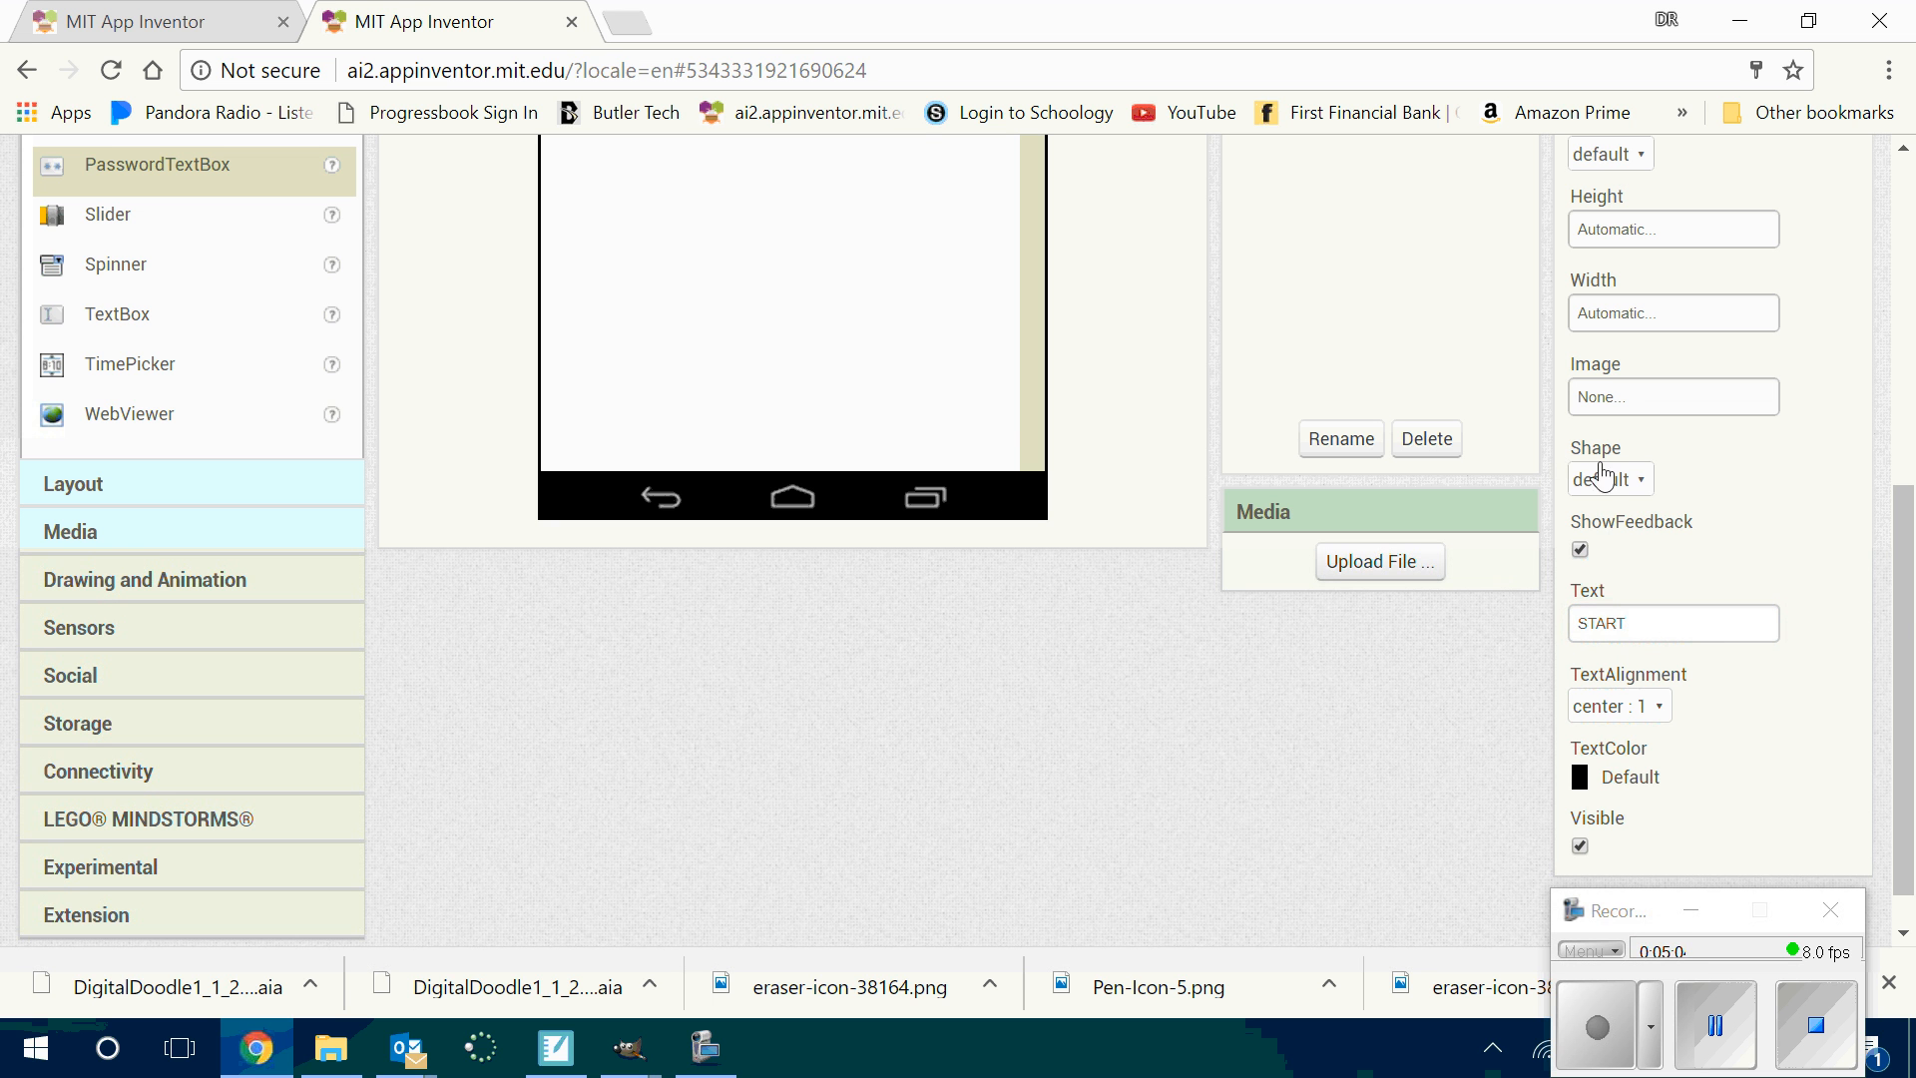
{"action": "left_click", "coordinate": [1602, 481]}
{"action": "left_click", "coordinate": [1609, 645]}
Set the btnStart button's height to 48 pixels
{"action": "left_click_drag", "start_coordinate": [1912, 740], "coordinate": [1913, 487]}
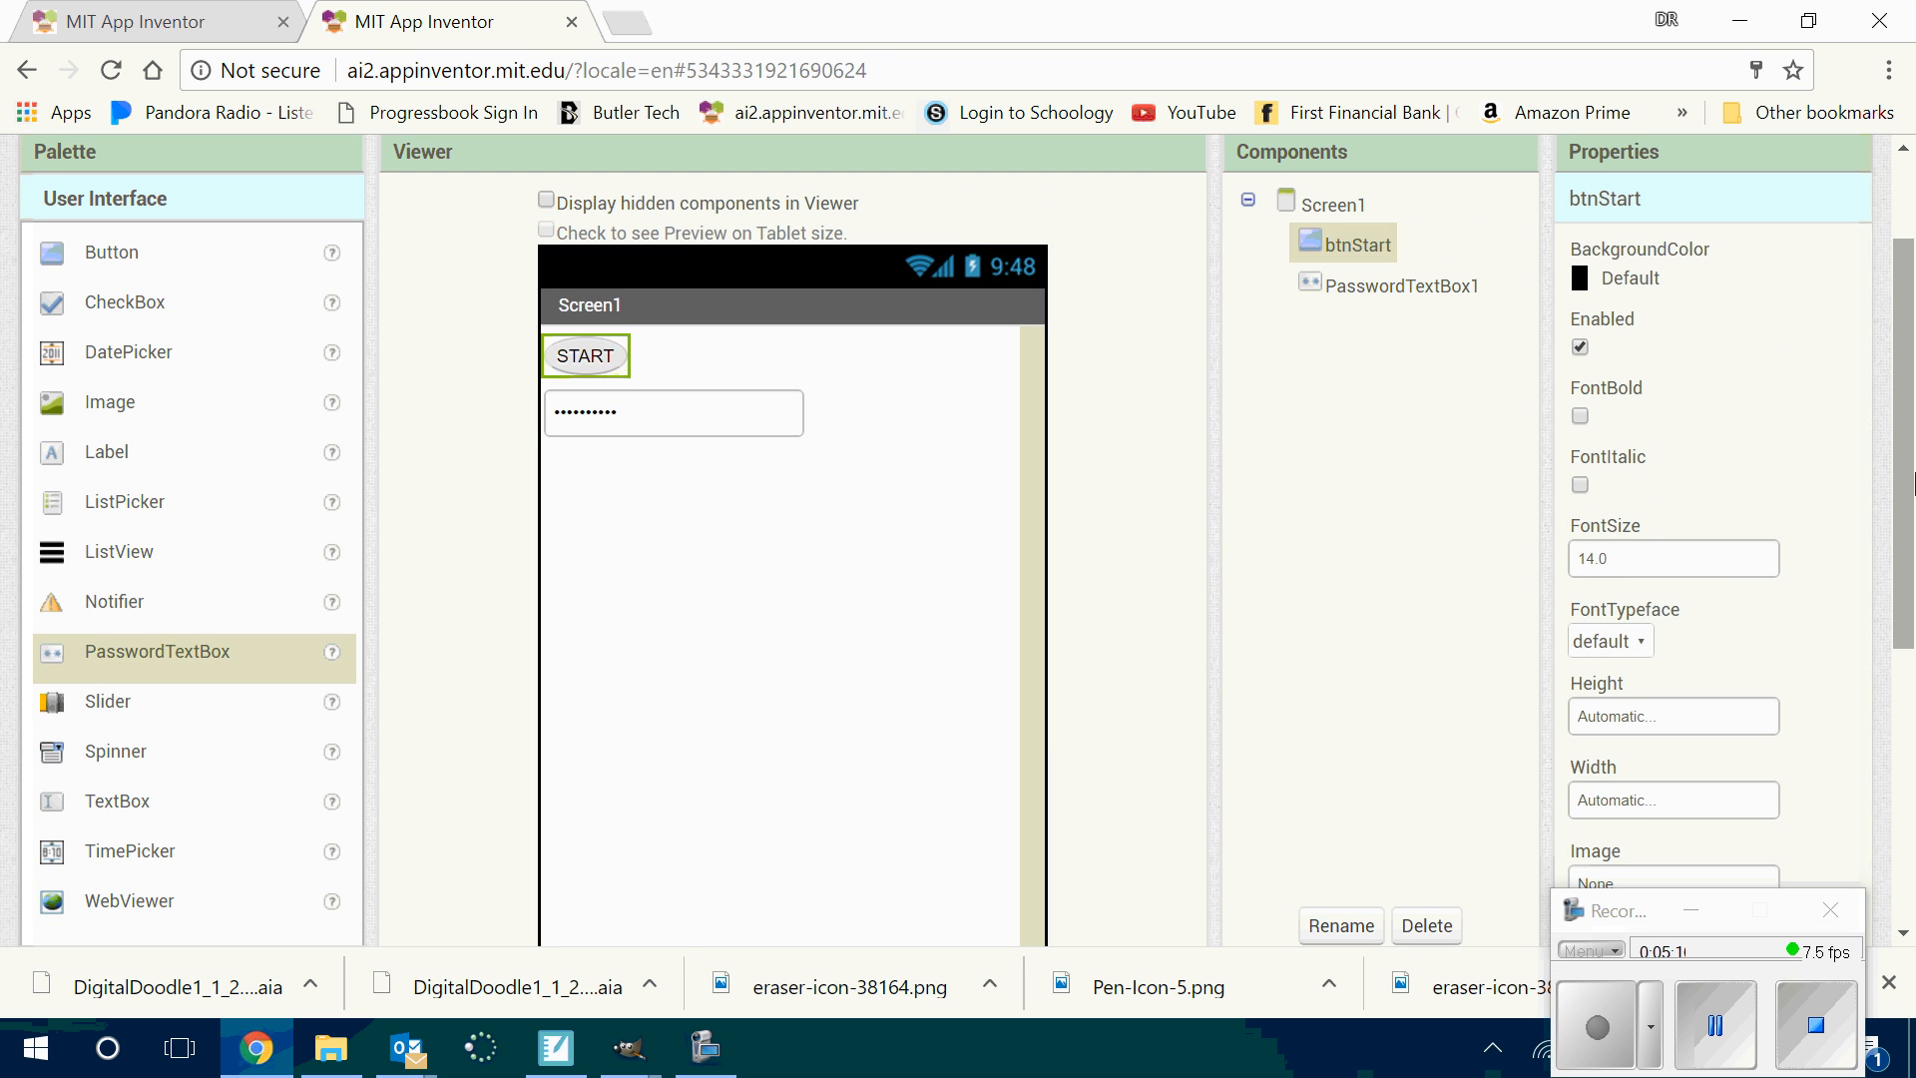
{"action": "left_click", "coordinate": [1649, 728]}
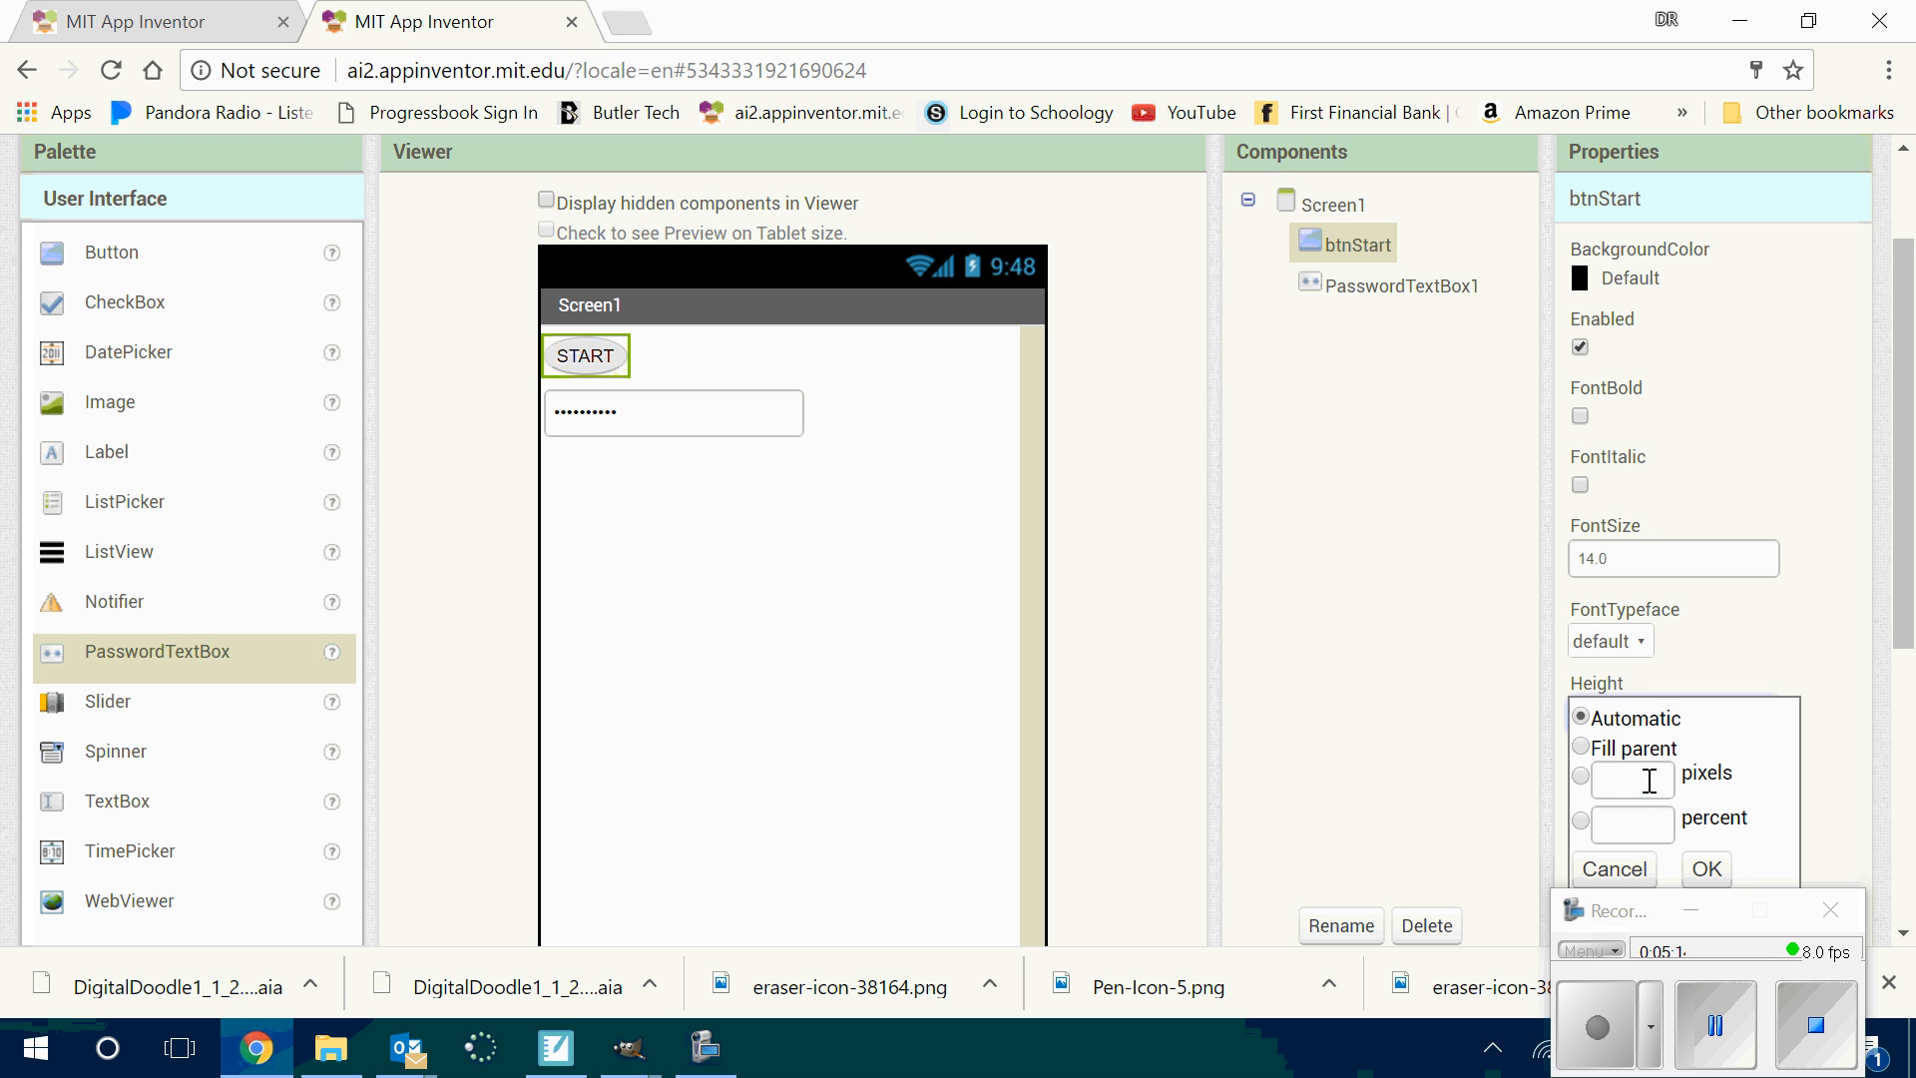
{"action": "left_click", "coordinate": [1649, 779]}
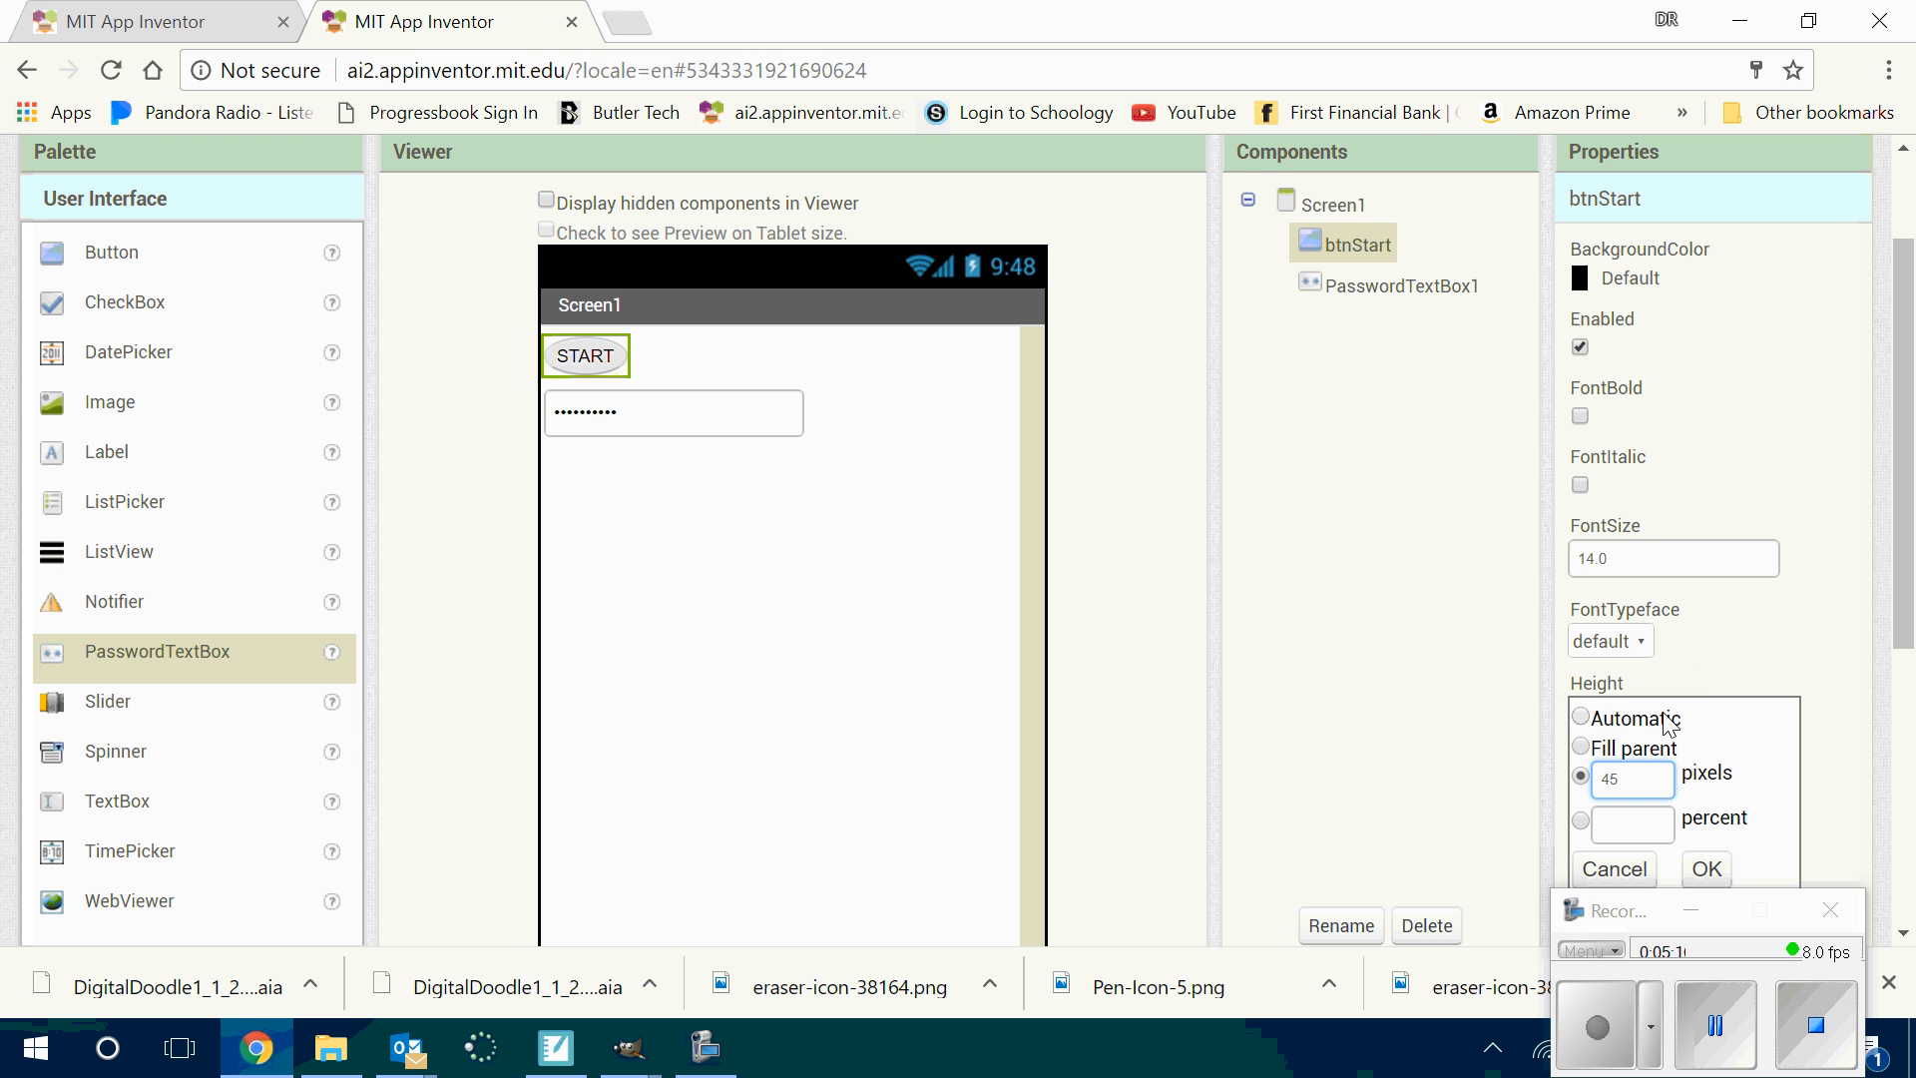
{"action": "type", "text": "48"}
{"action": "left_click", "coordinate": [1707, 867]}
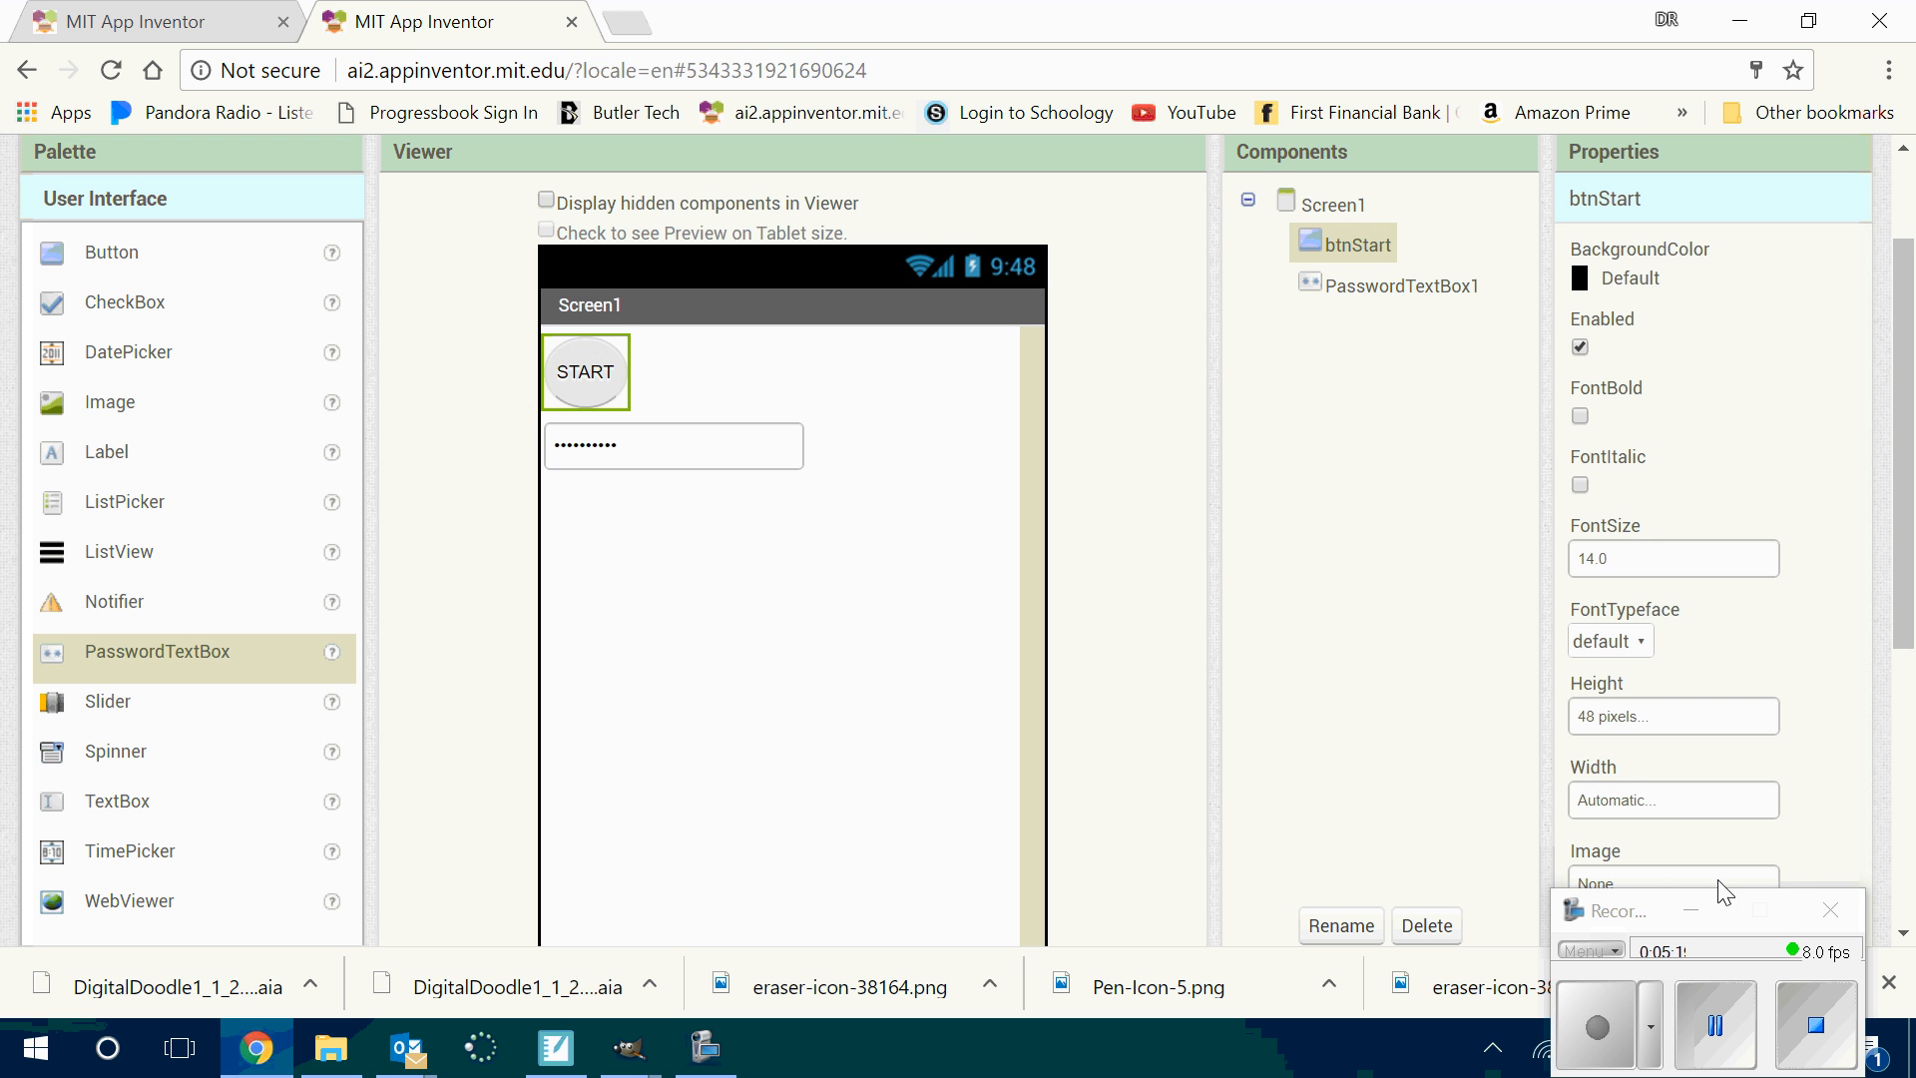
Set the btnStart button's width to 48 pixels
{"action": "left_click", "coordinate": [1659, 804]}
{"action": "left_click", "coordinate": [1639, 819]}
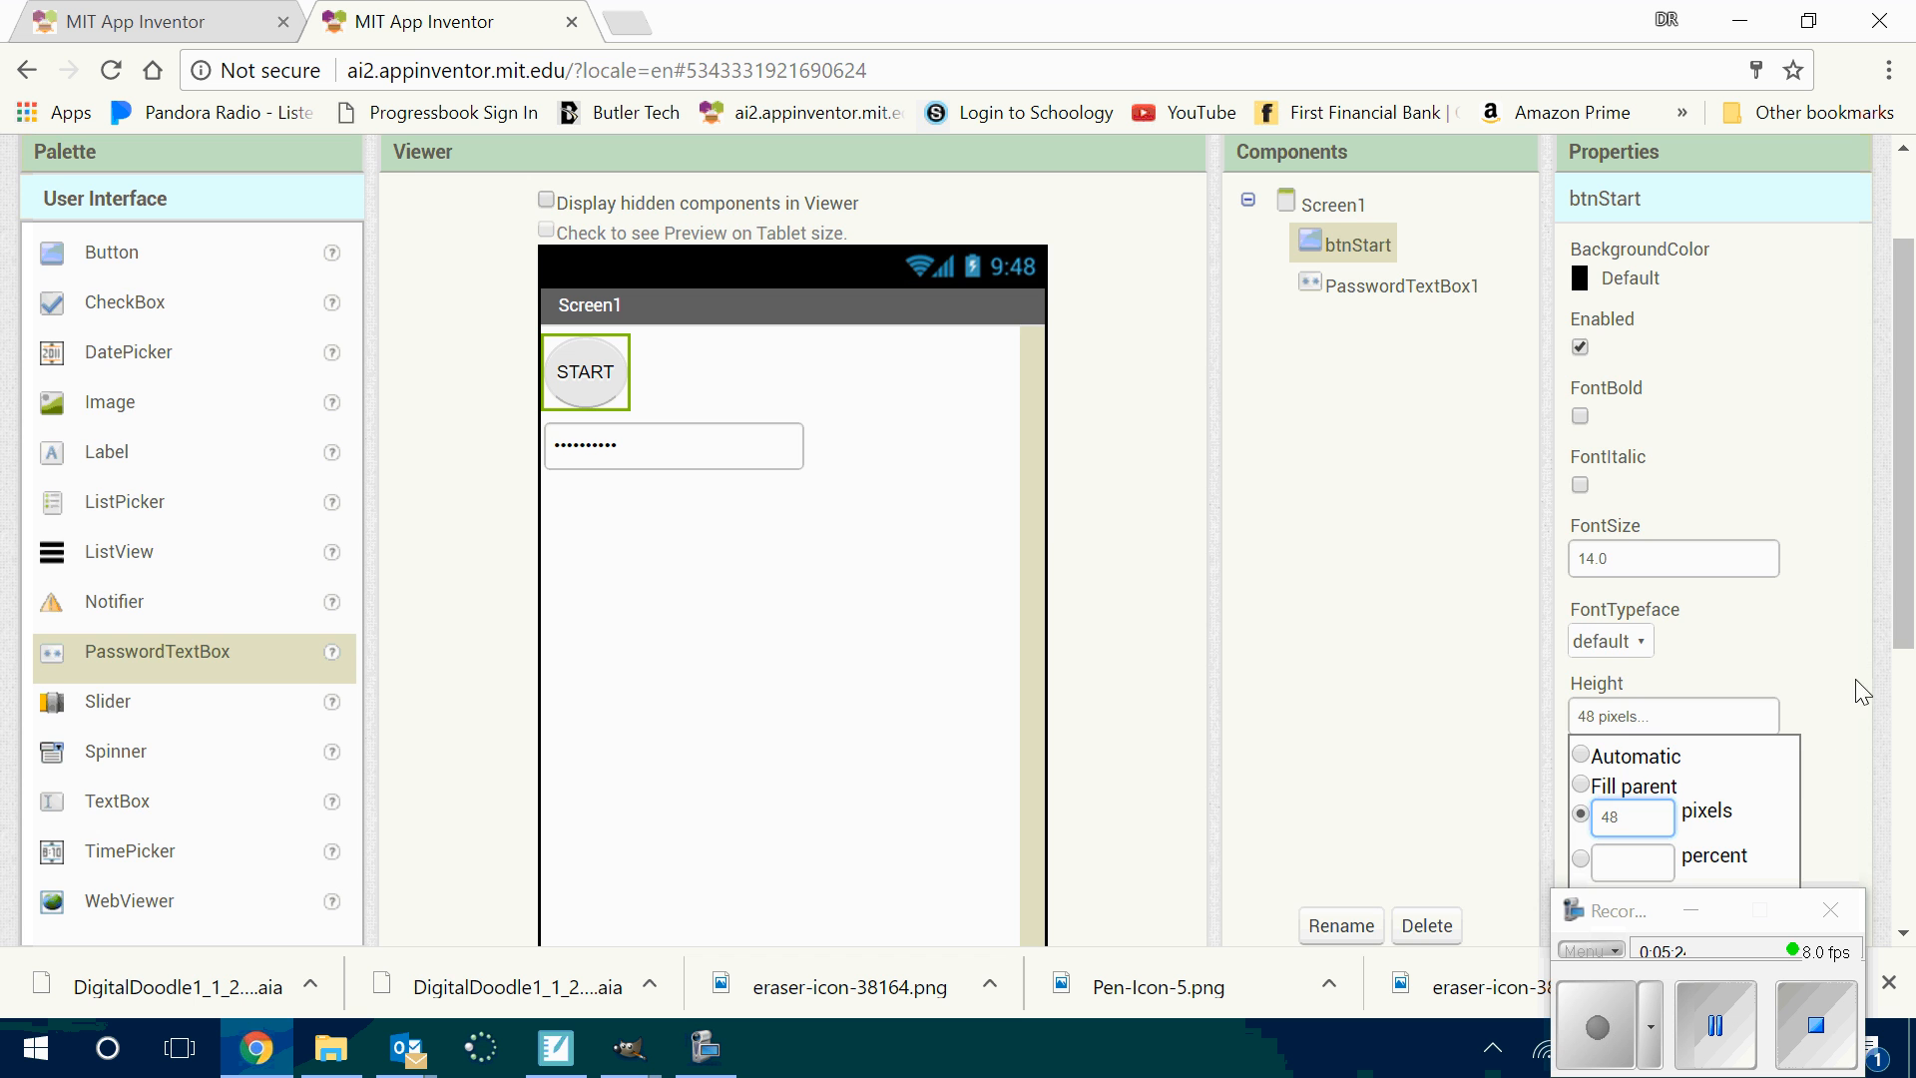
{"action": "left_click_drag", "start_coordinate": [1911, 610], "coordinate": [1912, 688]}
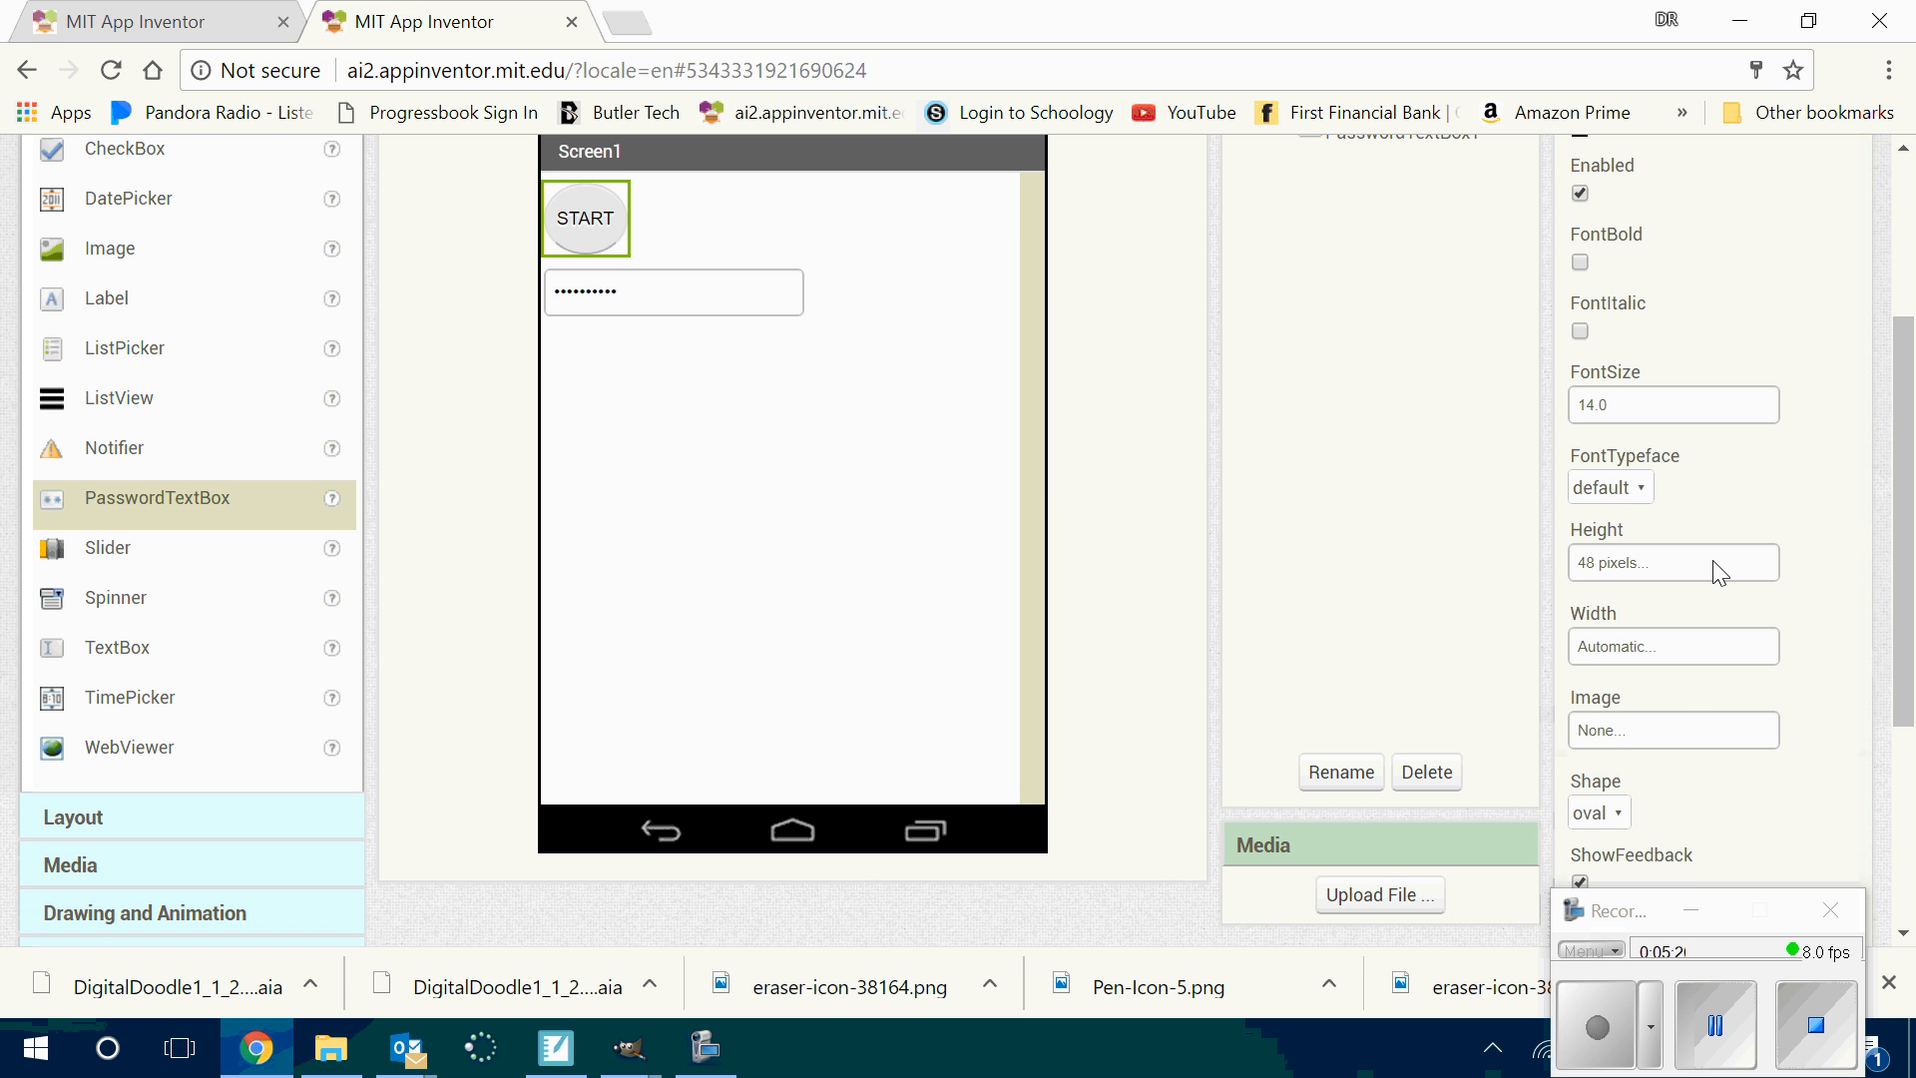
{"action": "left_click", "coordinate": [1684, 636]}
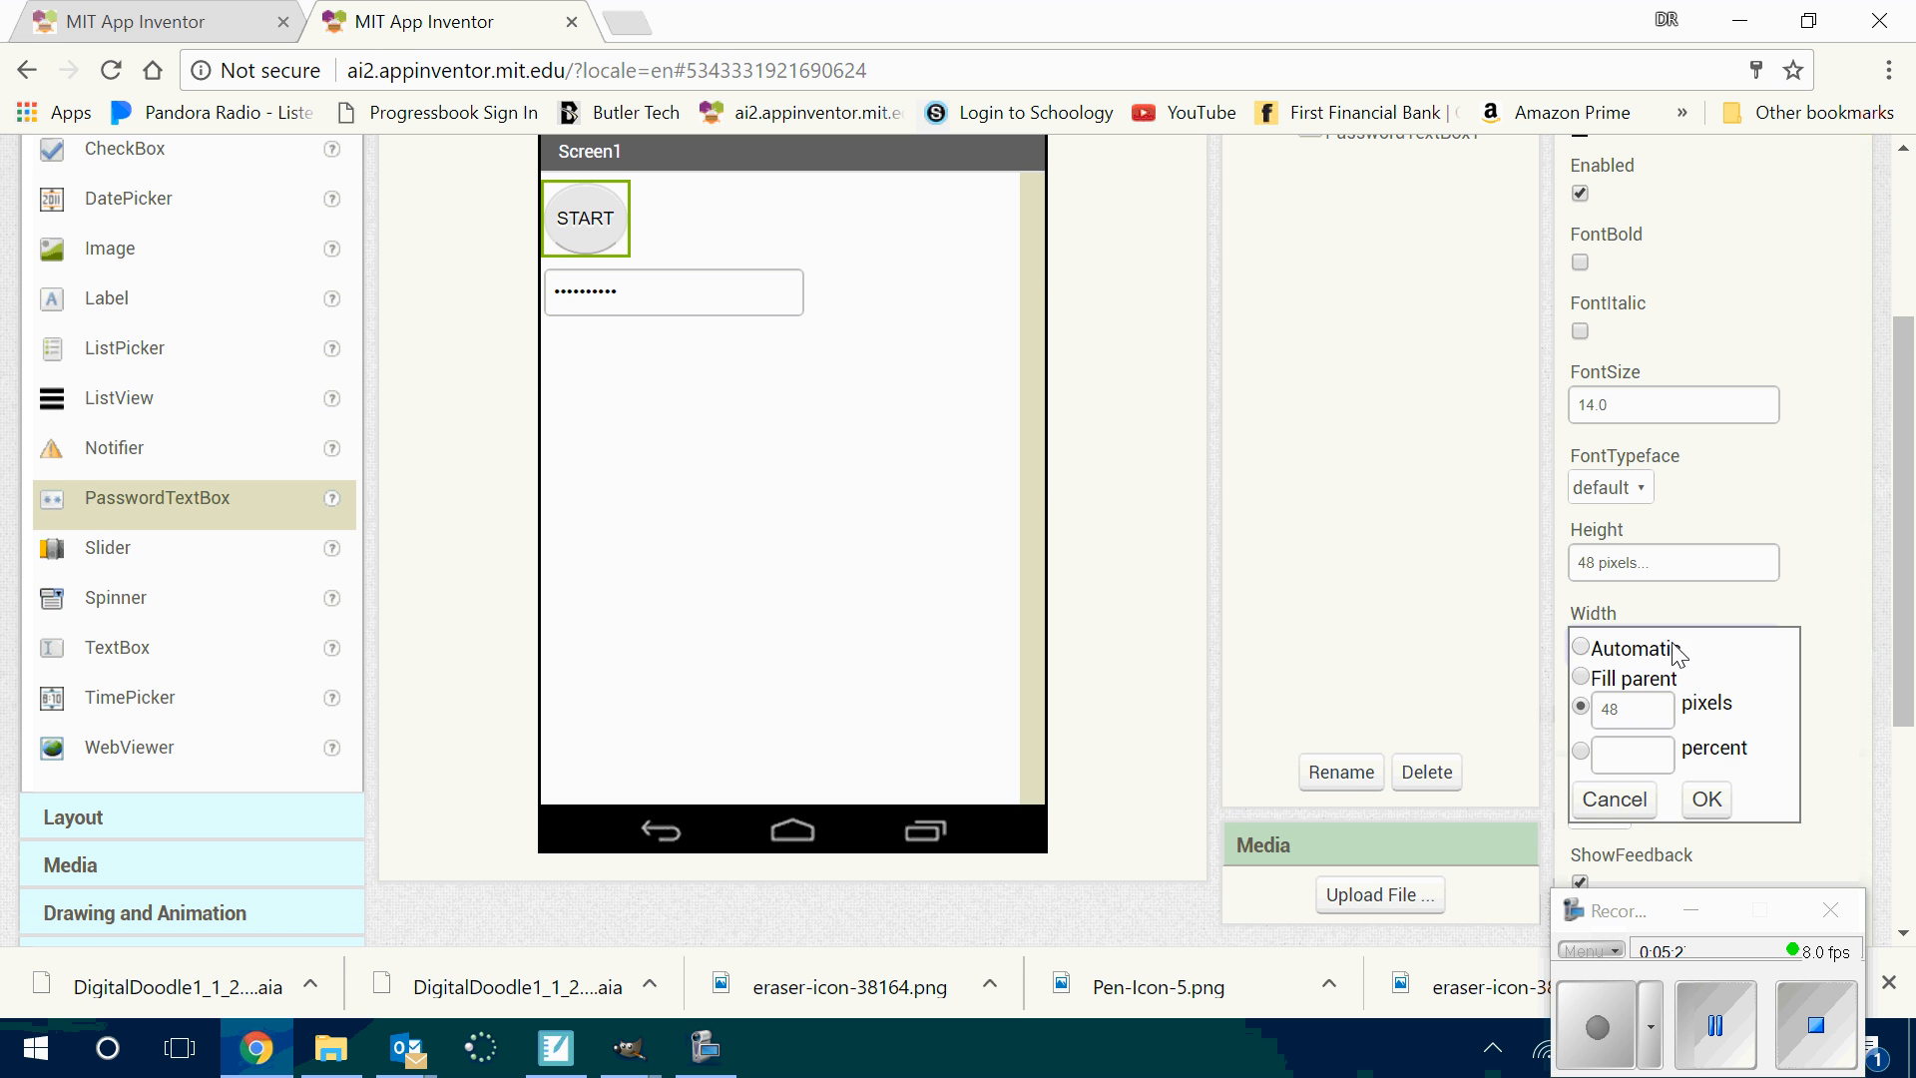
{"action": "left_click", "coordinate": [1729, 797]}
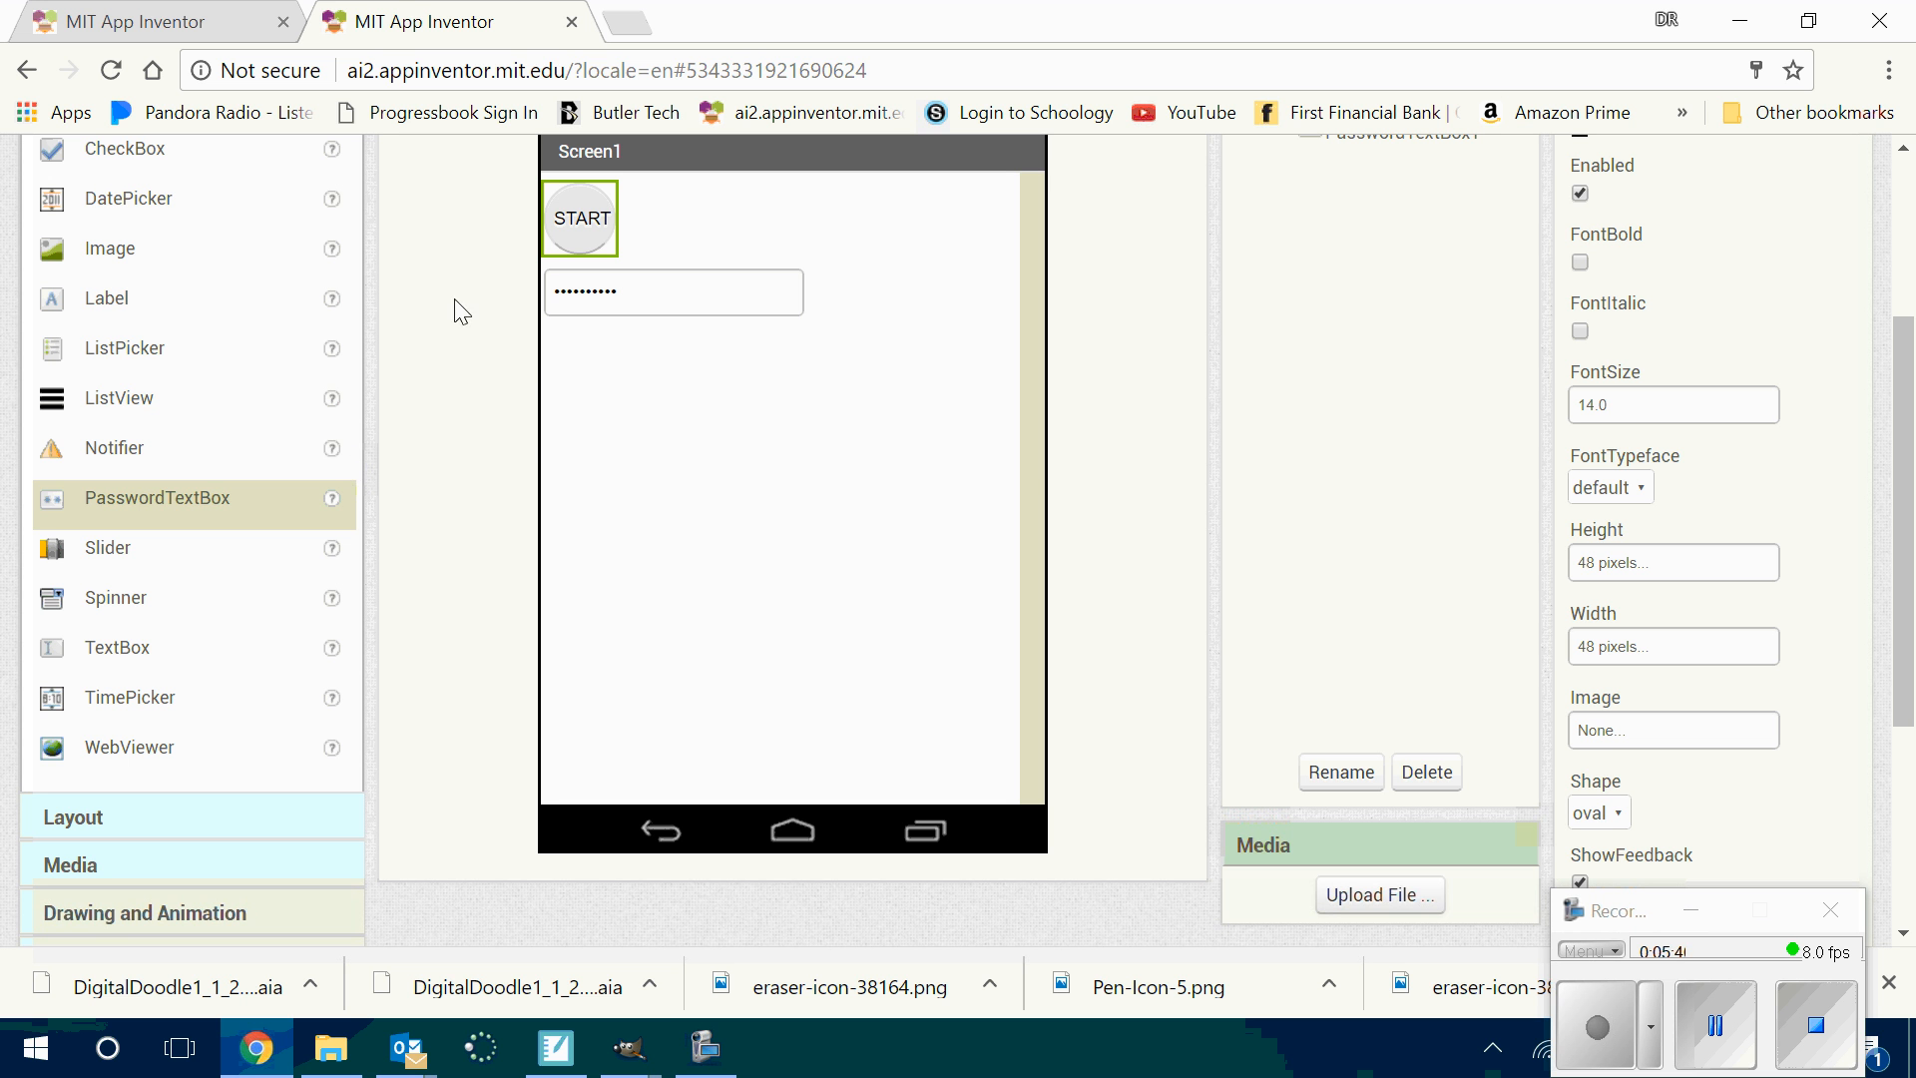
Add a HorizontalArrangement layout component between the START button and the password text box
{"action": "left_click_drag", "start_coordinate": [609, 212], "coordinate": [859, 255]}
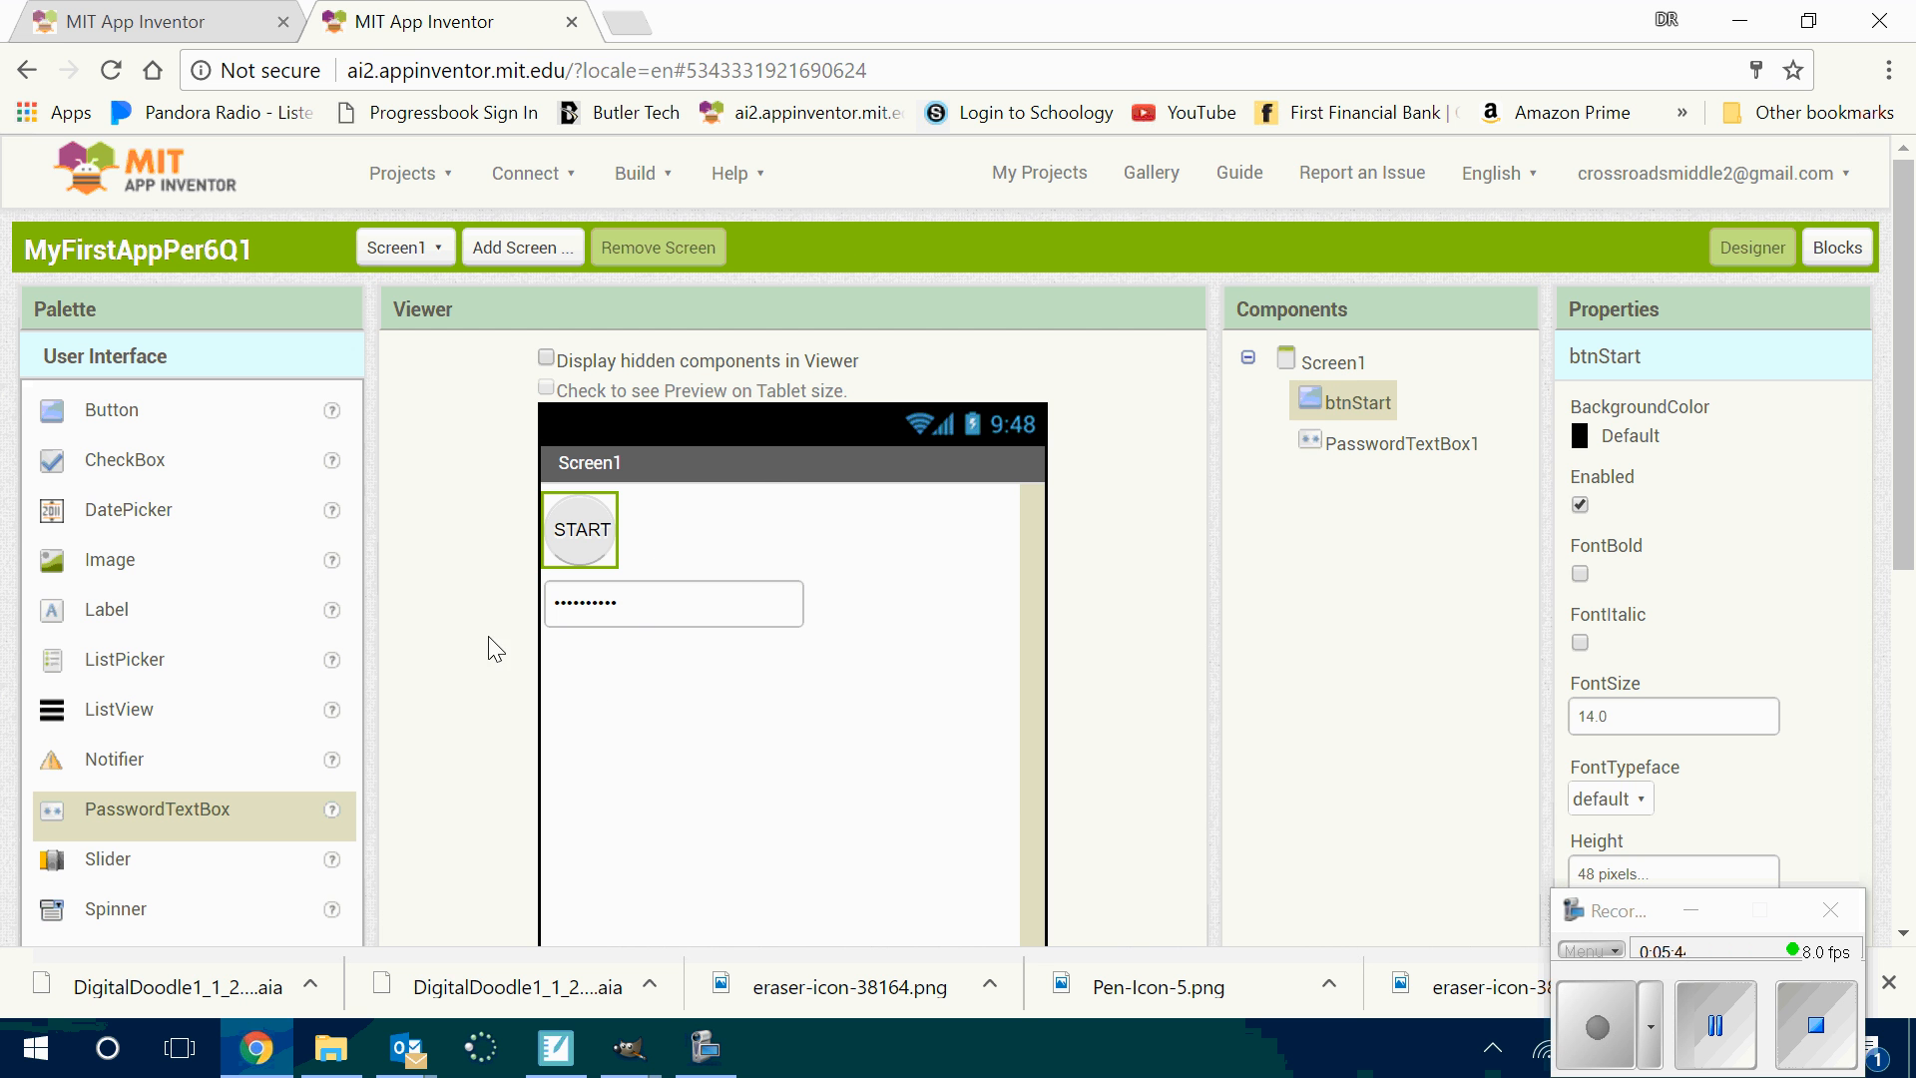
{"action": "scroll", "coordinate": [430, 689], "scroll_direction": "down", "scroll_amount": 5}
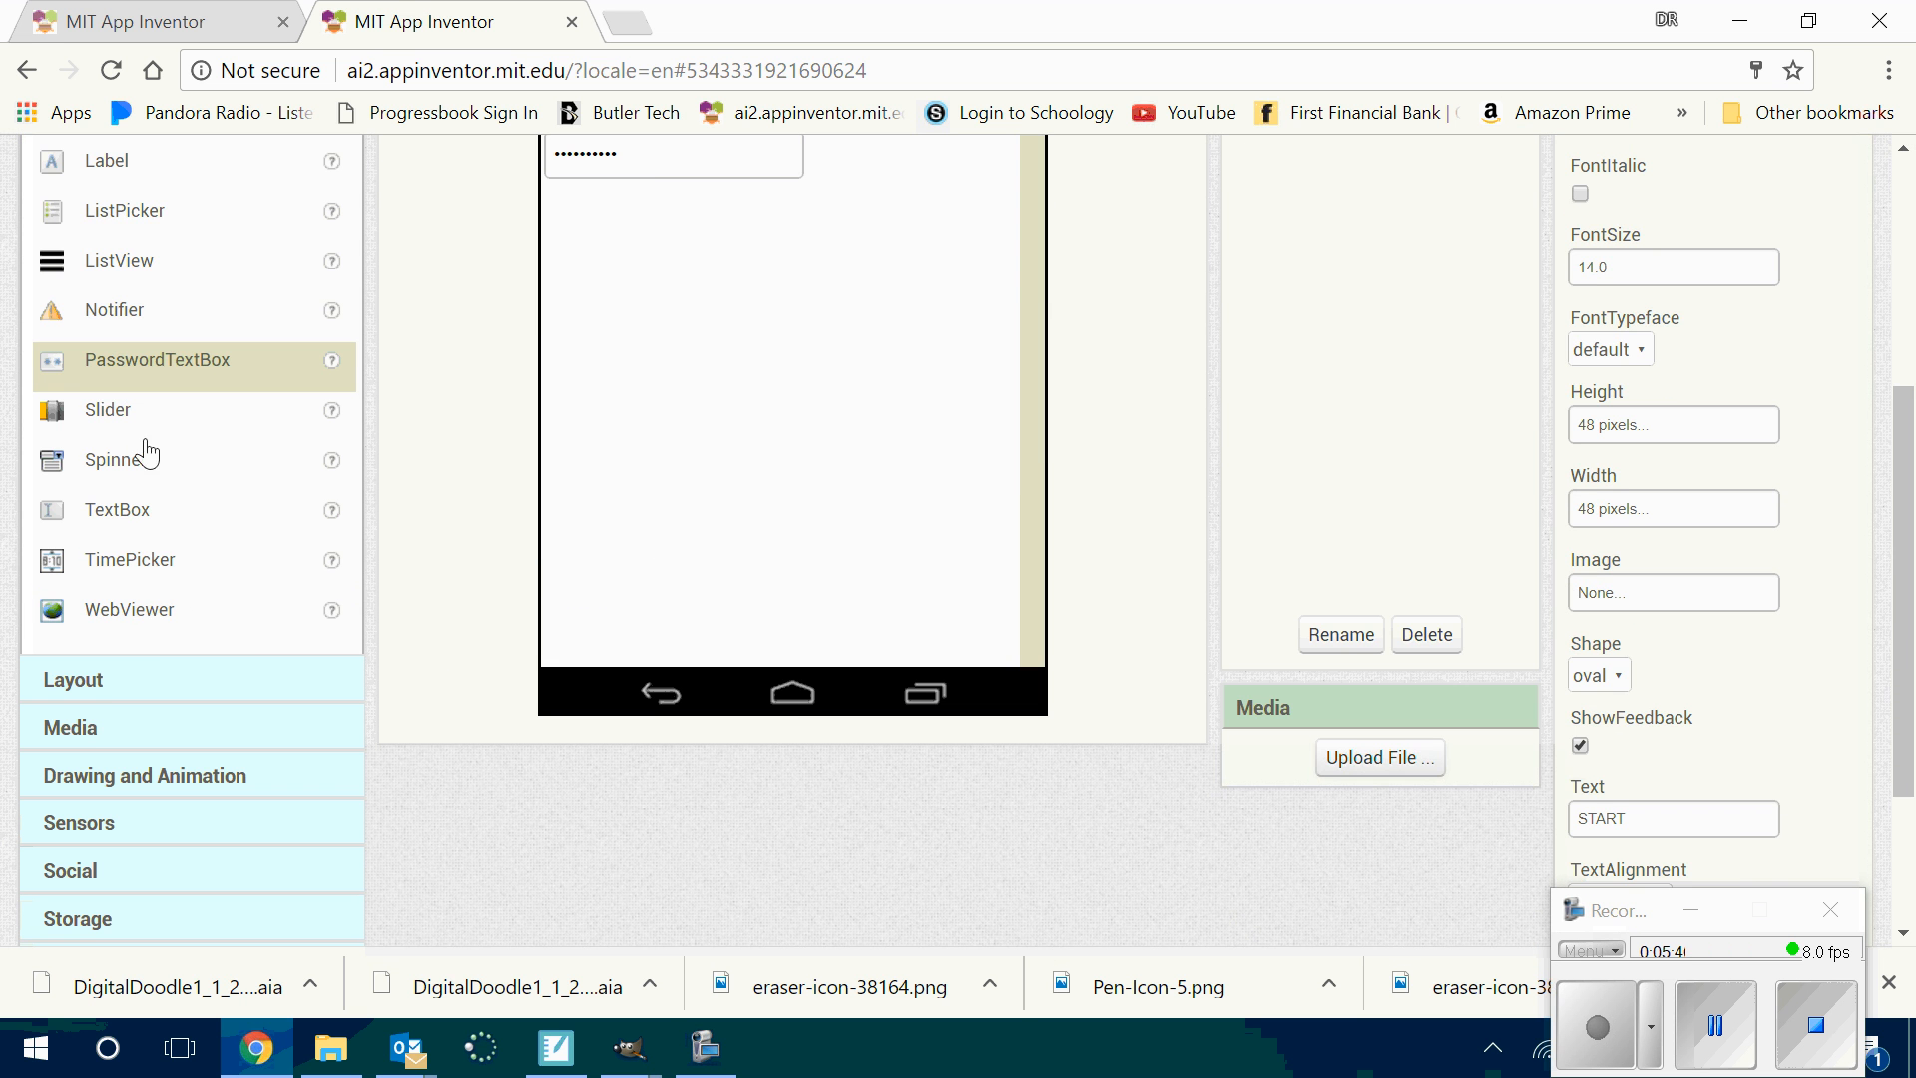
{"action": "left_click", "coordinate": [107, 697]}
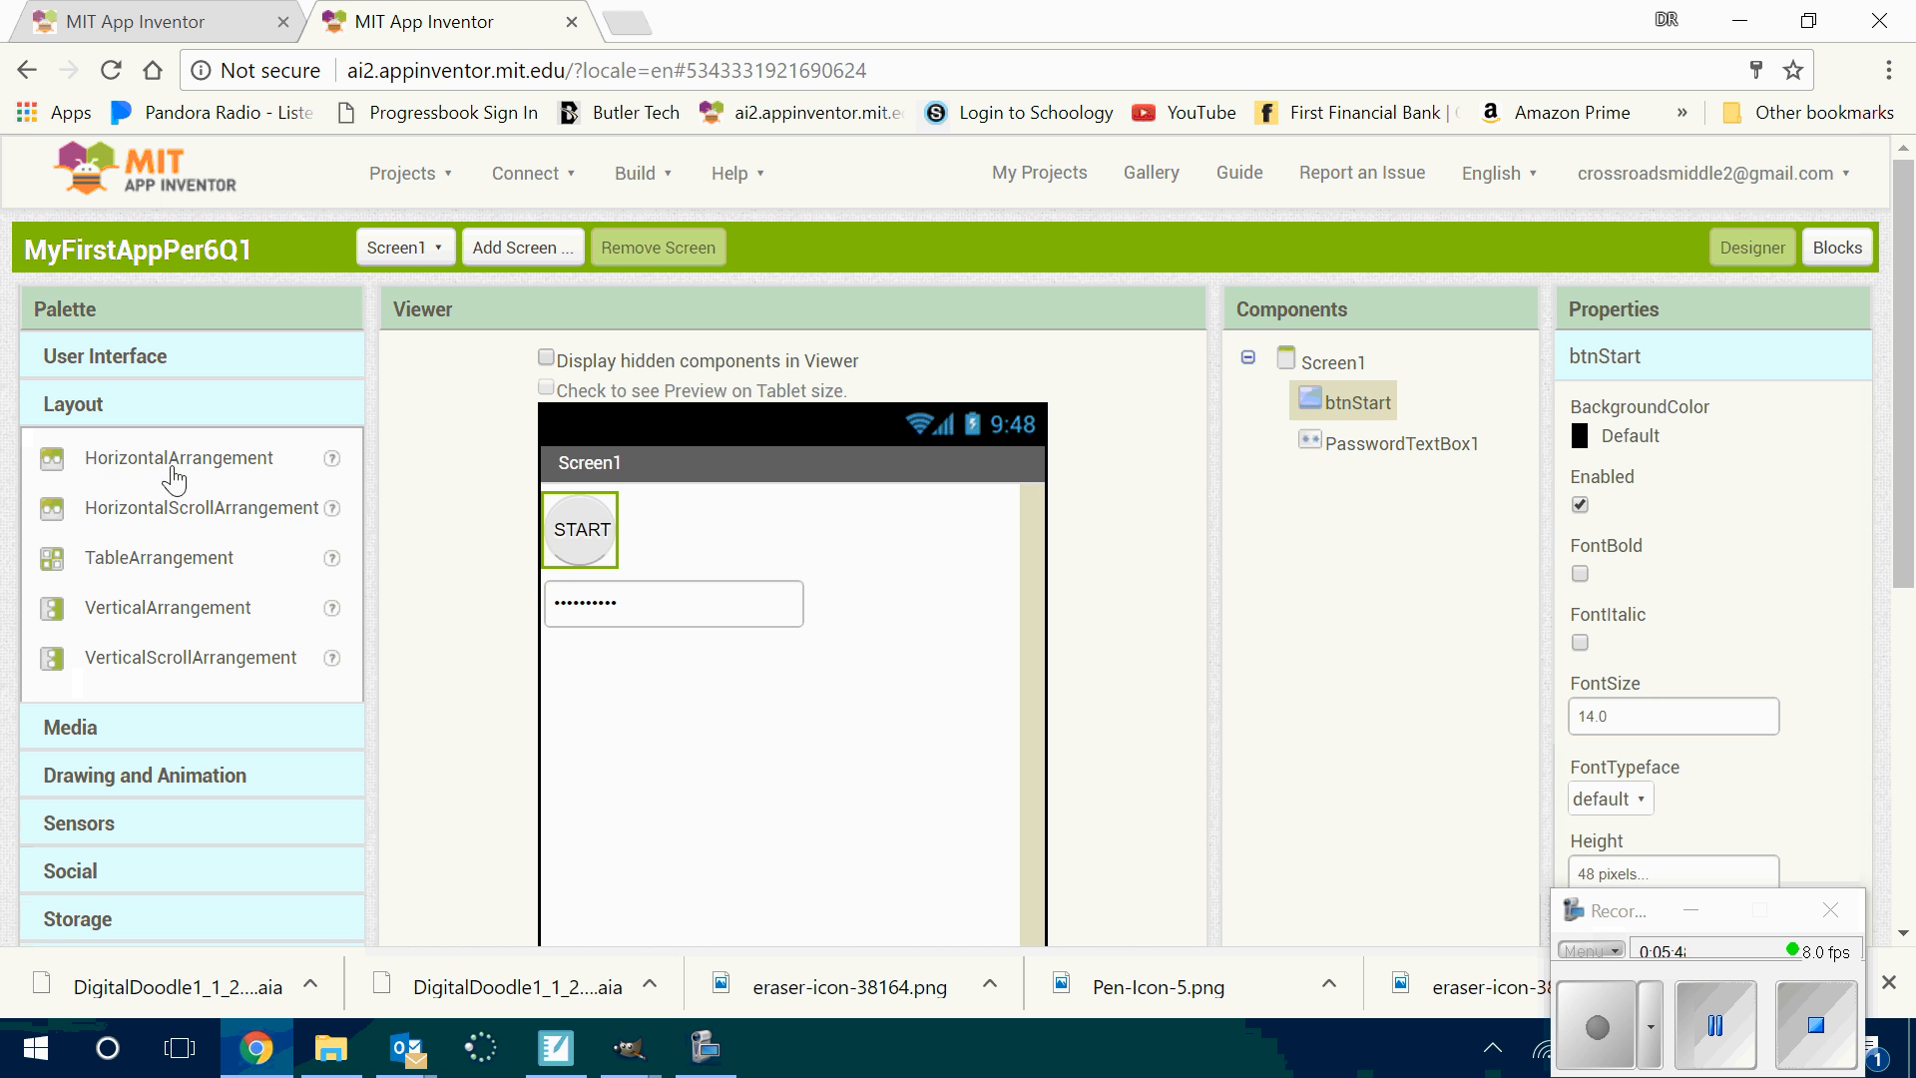
{"action": "left_click_drag", "start_coordinate": [167, 464], "coordinate": [671, 594]}
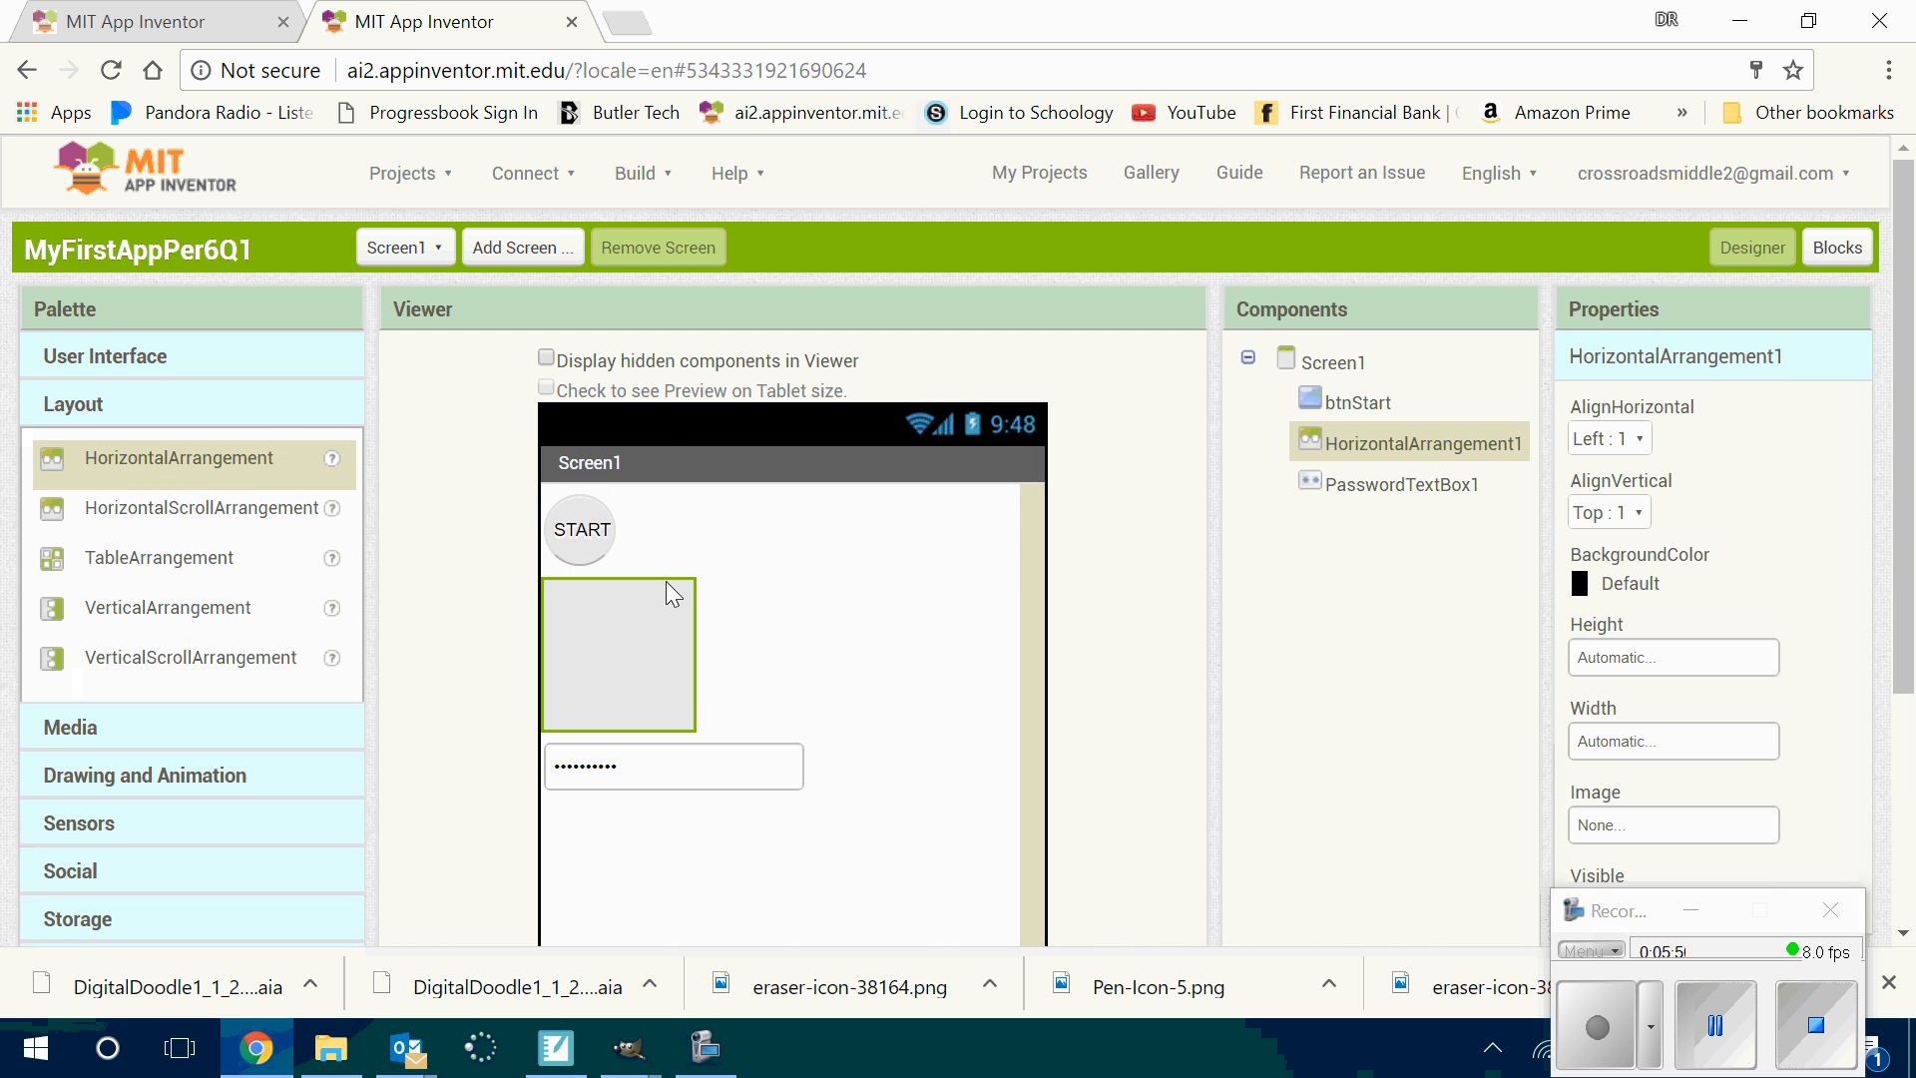
Set the horizontal arrangement's width to Fill parent
{"action": "left_click", "coordinate": [1634, 742]}
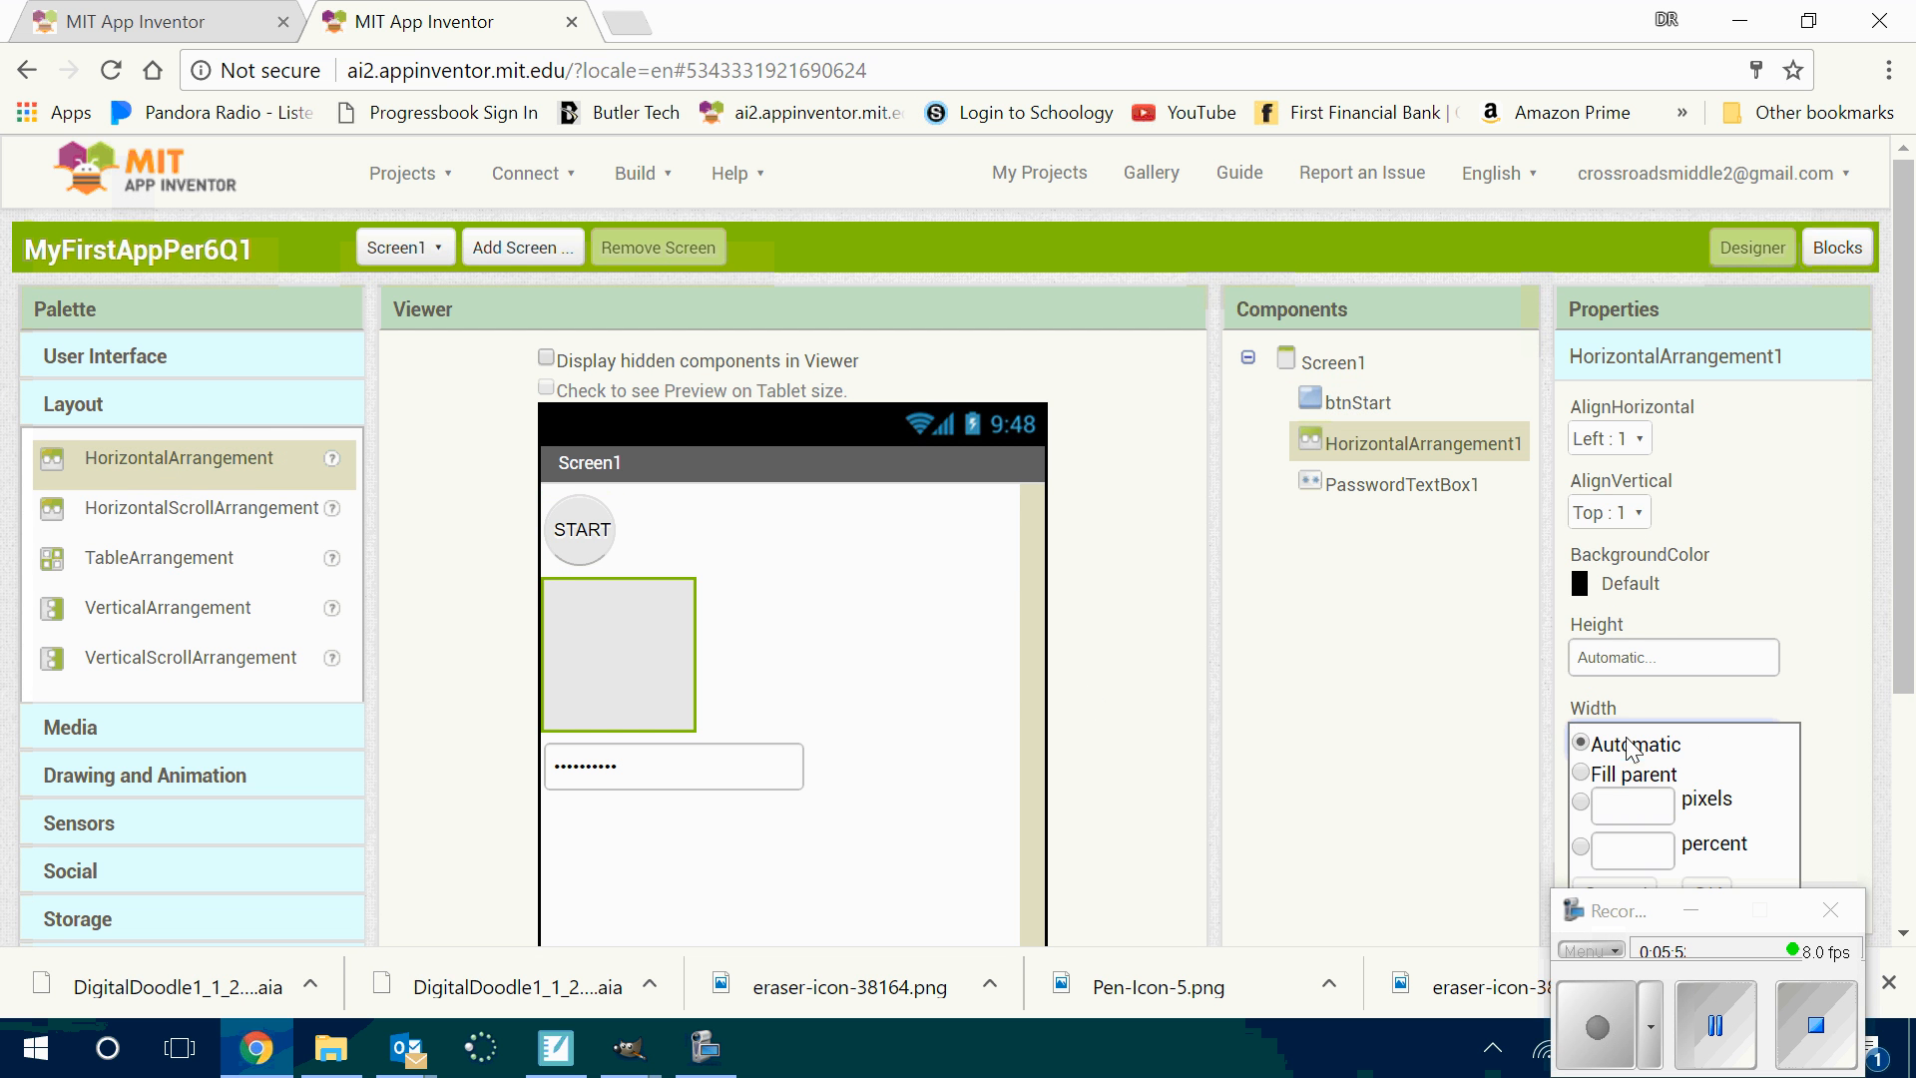
{"action": "left_click", "coordinate": [1630, 776]}
{"action": "scroll", "coordinate": [1762, 778], "scroll_direction": "down", "scroll_amount": 3}
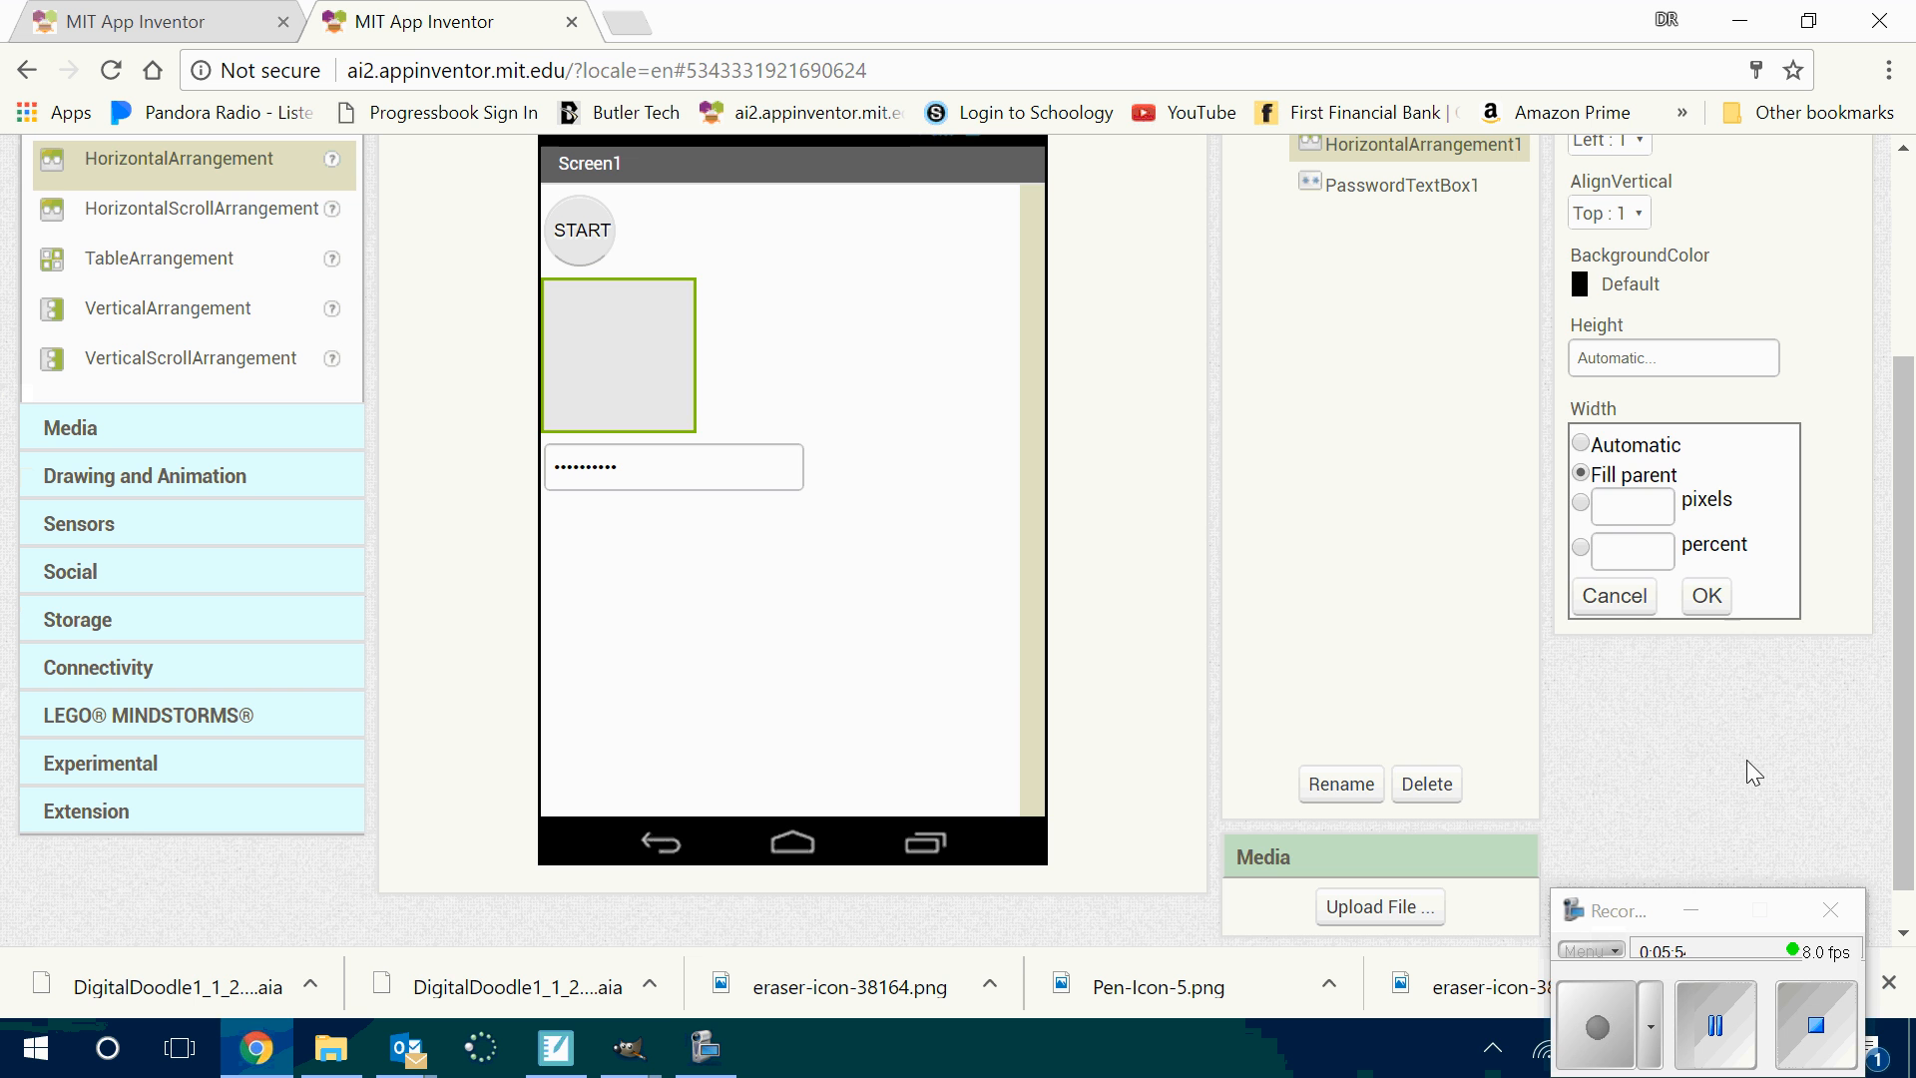
{"action": "left_click", "coordinate": [1708, 599]}
{"action": "left_click", "coordinate": [1687, 908]}
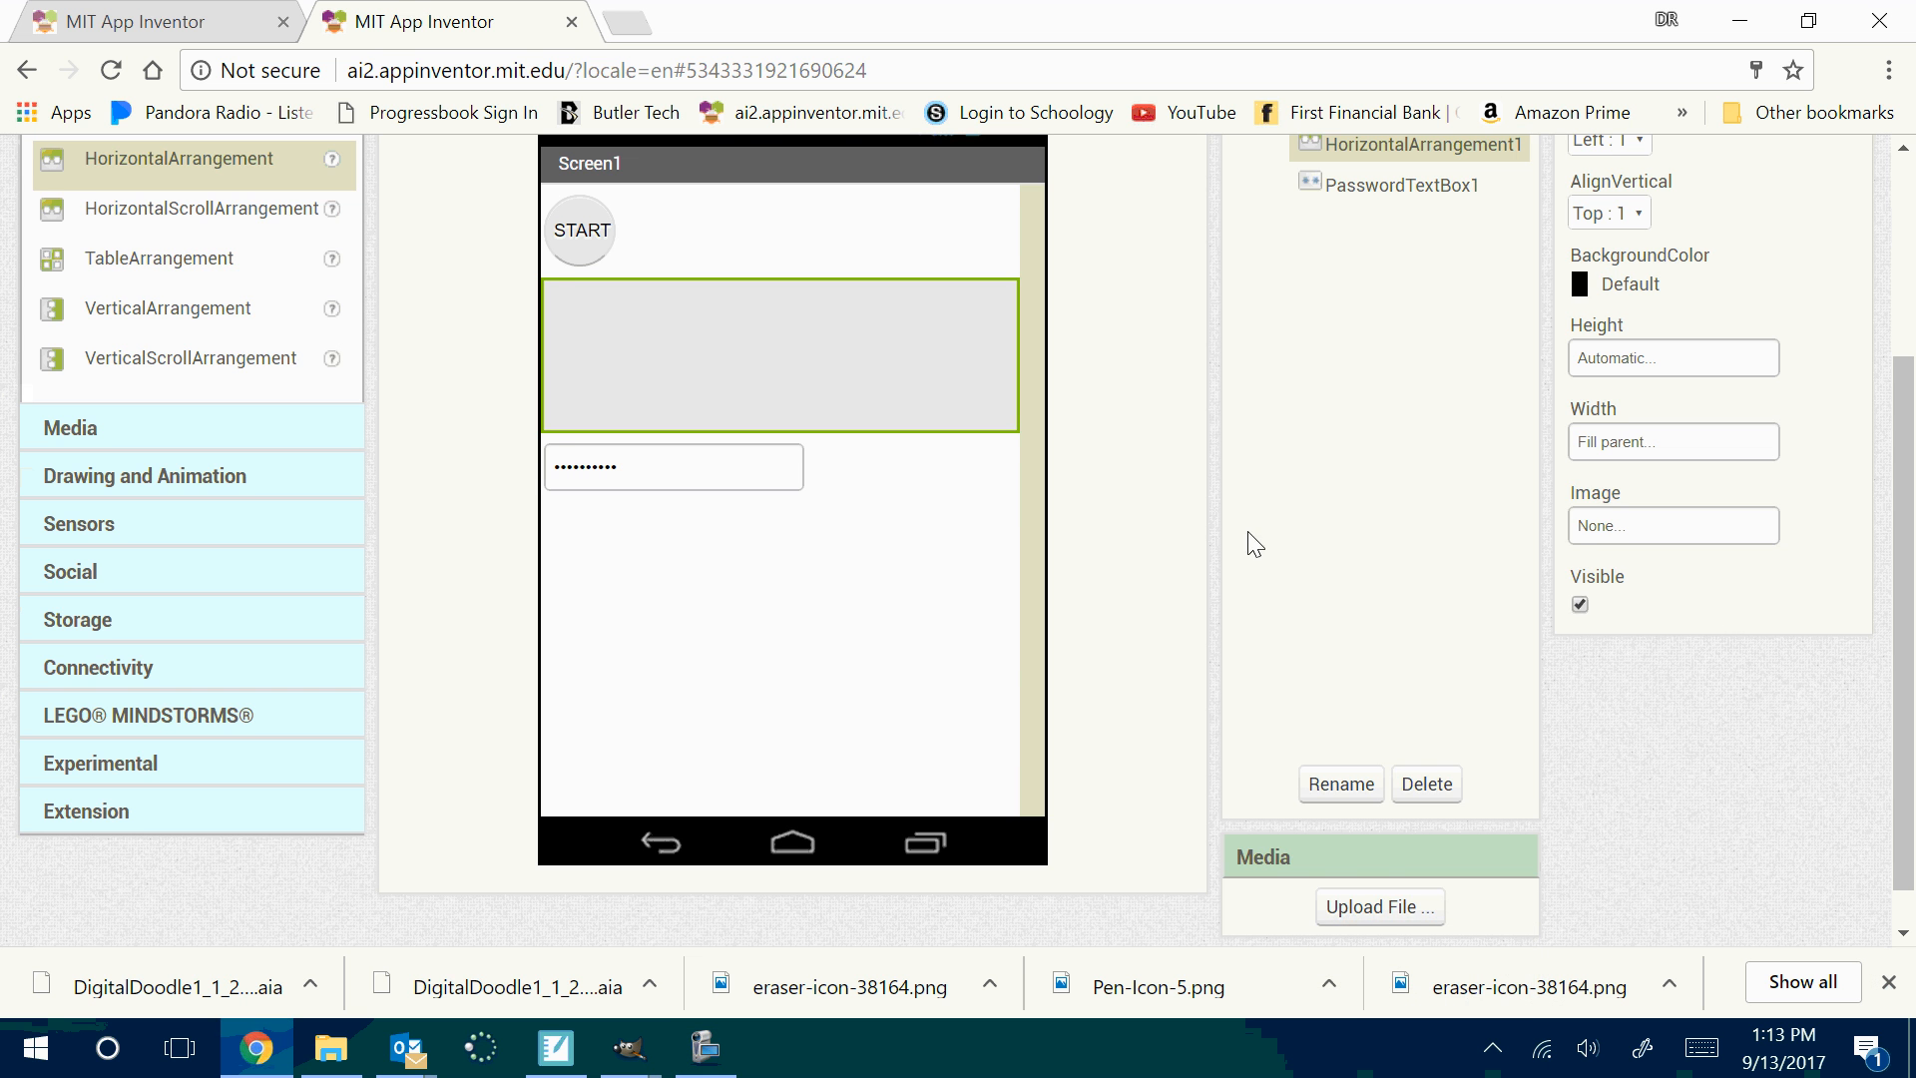
Move the START button into the horizontal arrangement and set the arrangement's horizontal alignment to Center
{"action": "scroll", "coordinate": [1256, 544], "scroll_direction": "up", "scroll_amount": 3}
{"action": "left_click_drag", "start_coordinate": [597, 539], "coordinate": [753, 675]}
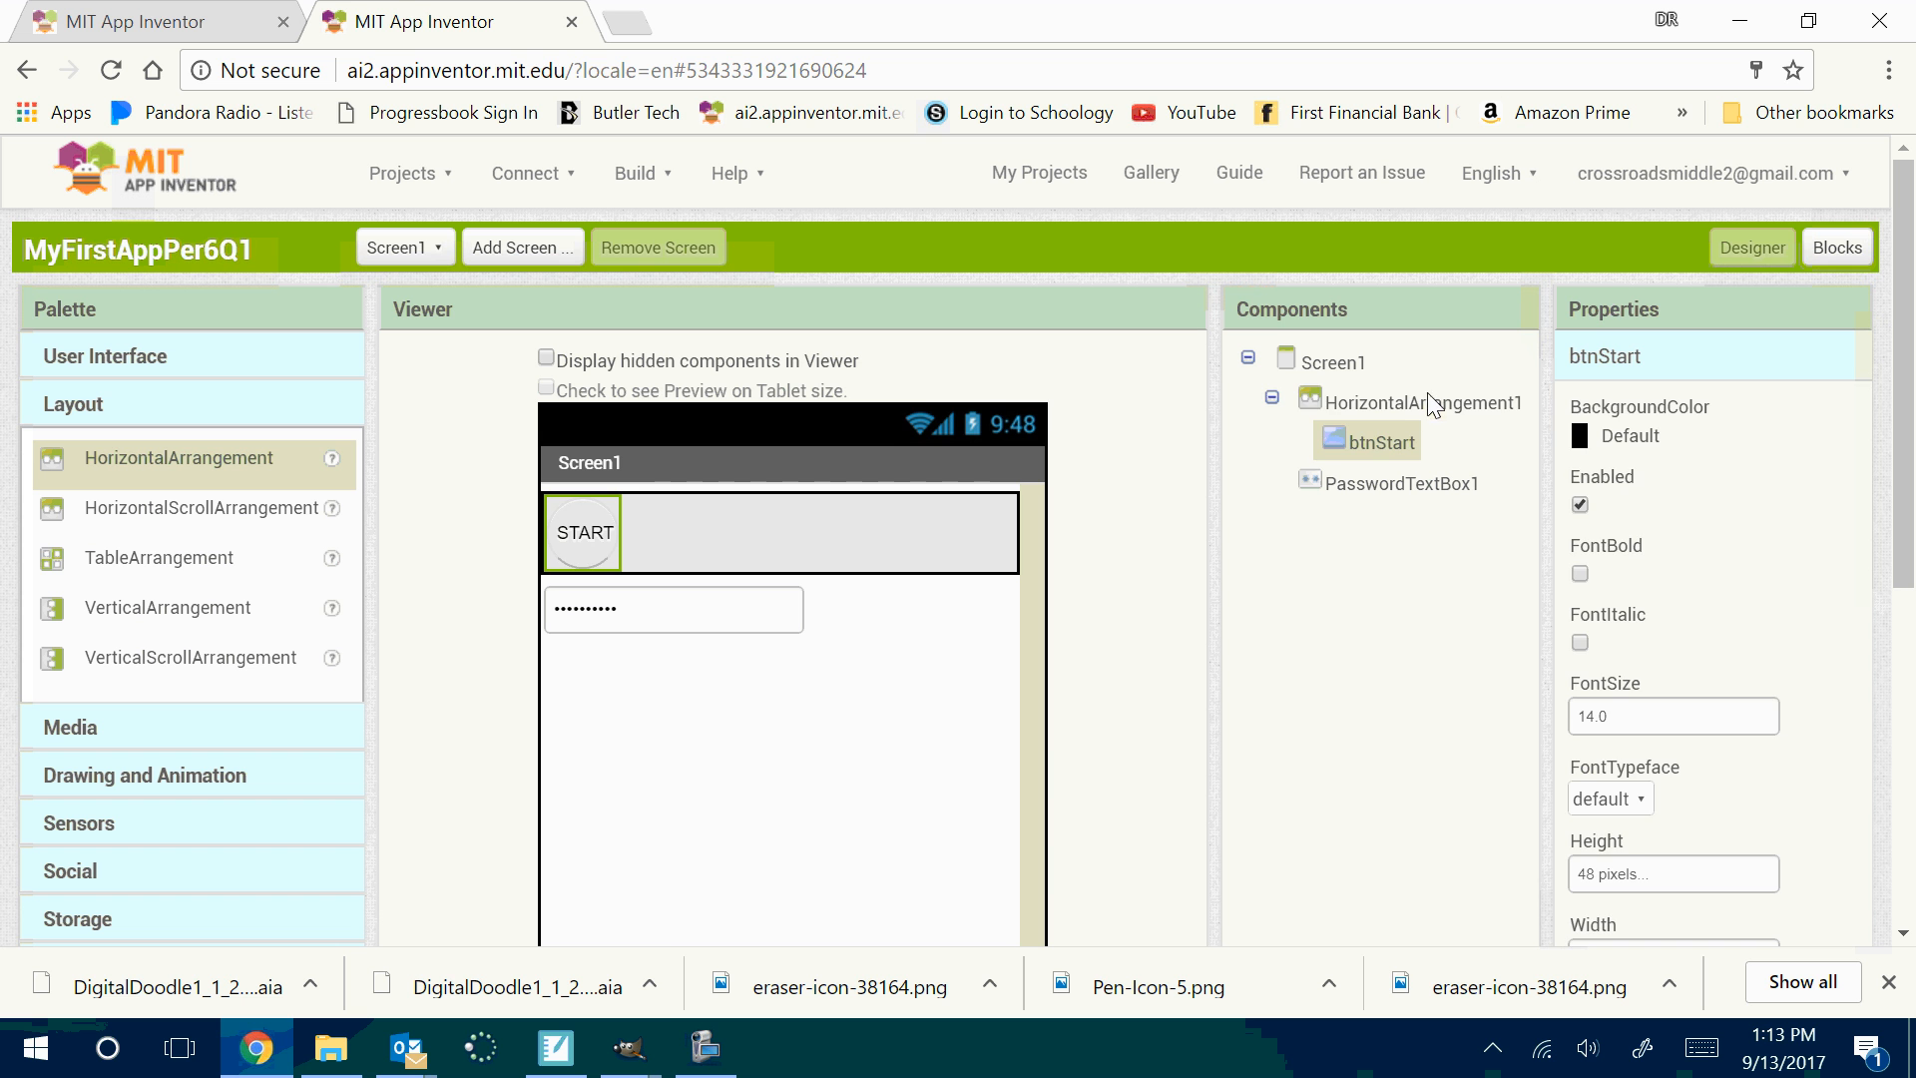
{"action": "left_click", "coordinate": [1434, 404]}
{"action": "left_click", "coordinate": [1609, 439]}
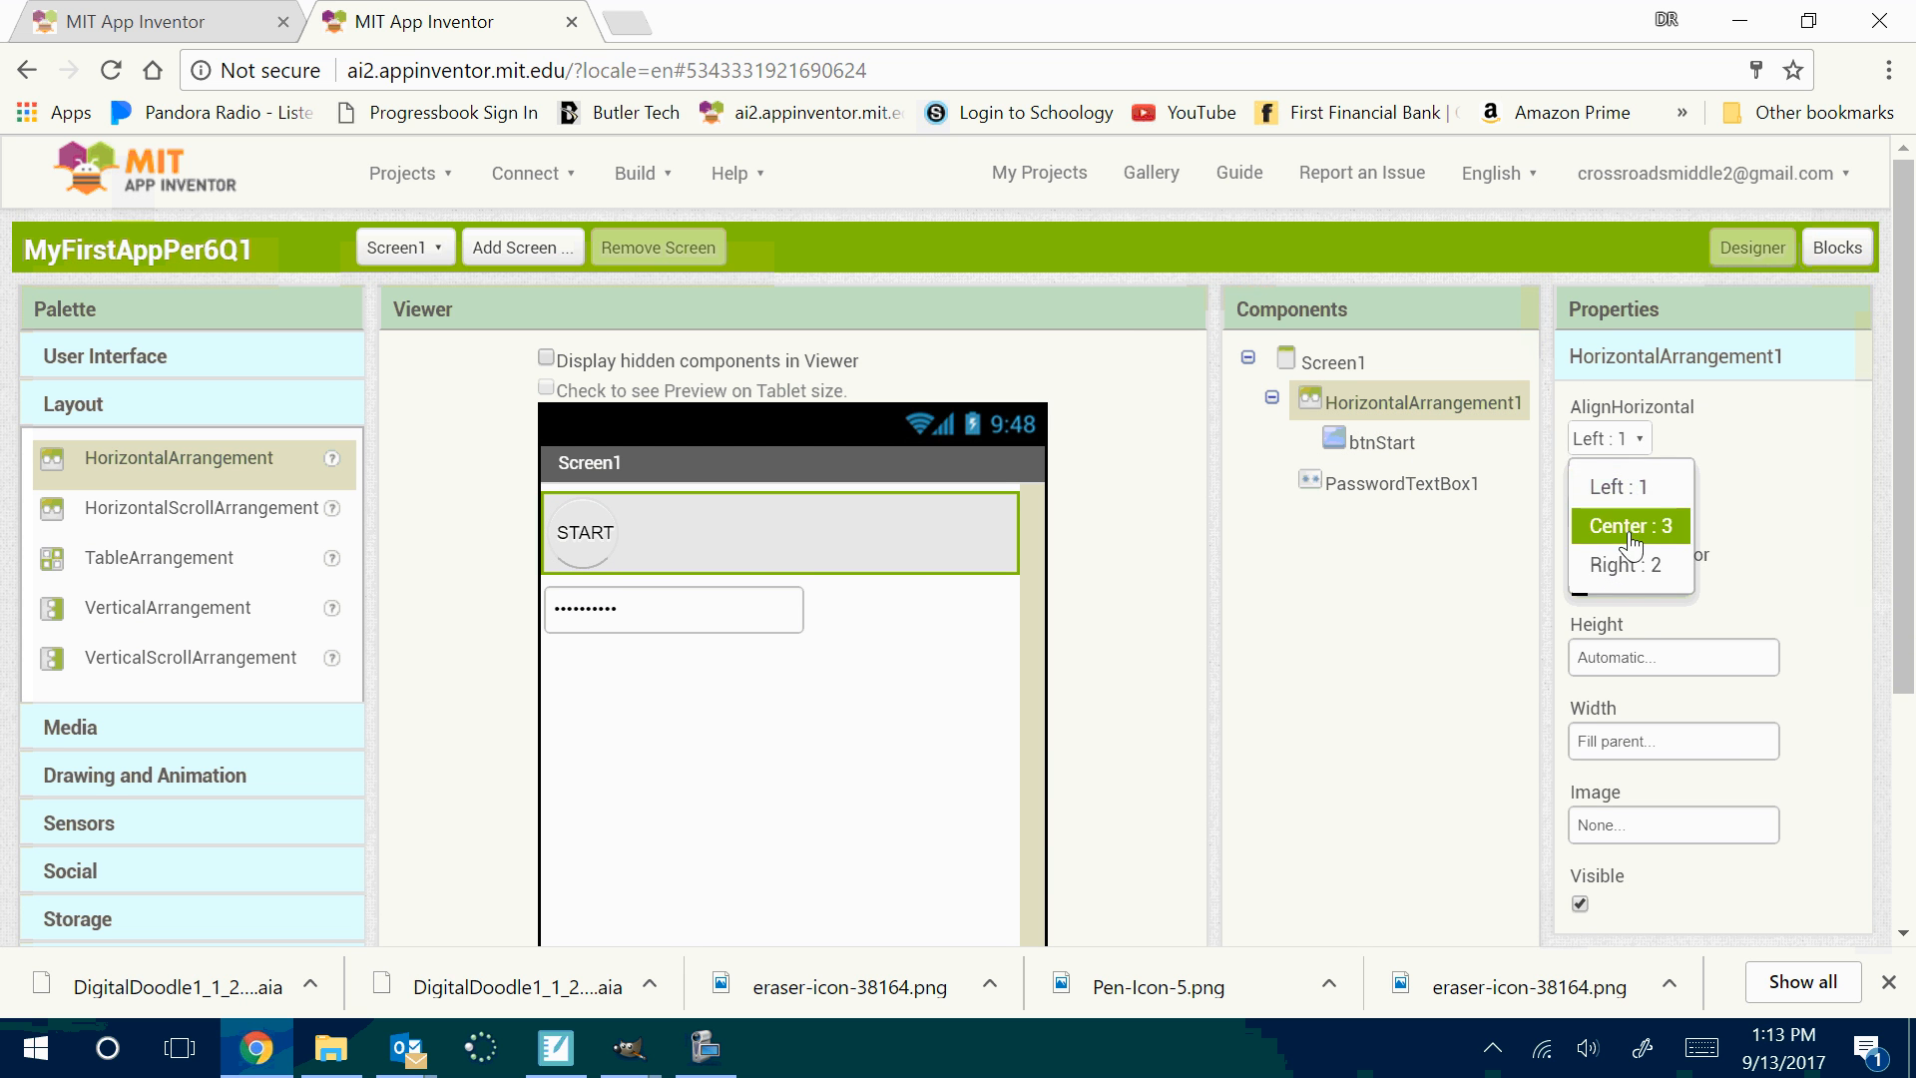
{"action": "left_click", "coordinate": [1631, 526]}
Try the Right and Left horizontal alignments on the arrangement, finishing with Center
{"action": "left_click", "coordinate": [1636, 439]}
{"action": "left_click", "coordinate": [1622, 564]}
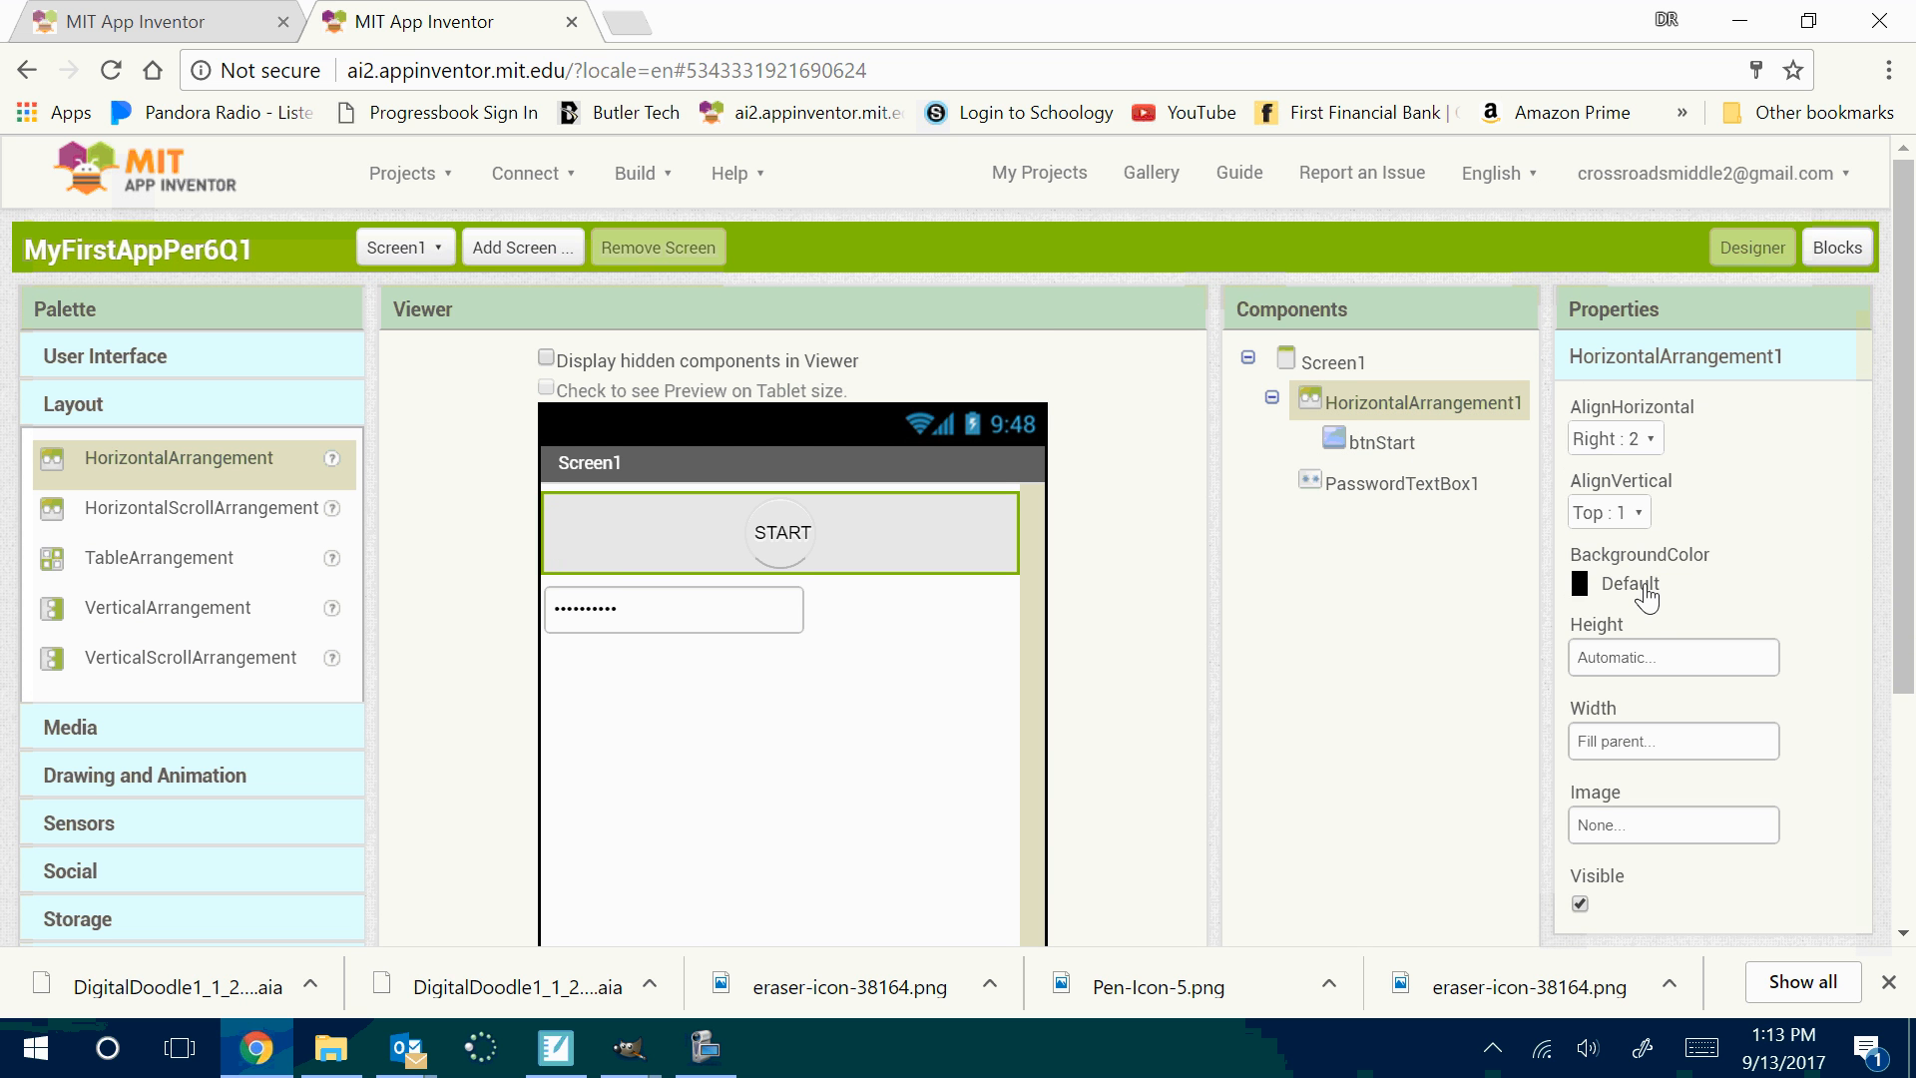
{"action": "left_click", "coordinate": [1634, 439]}
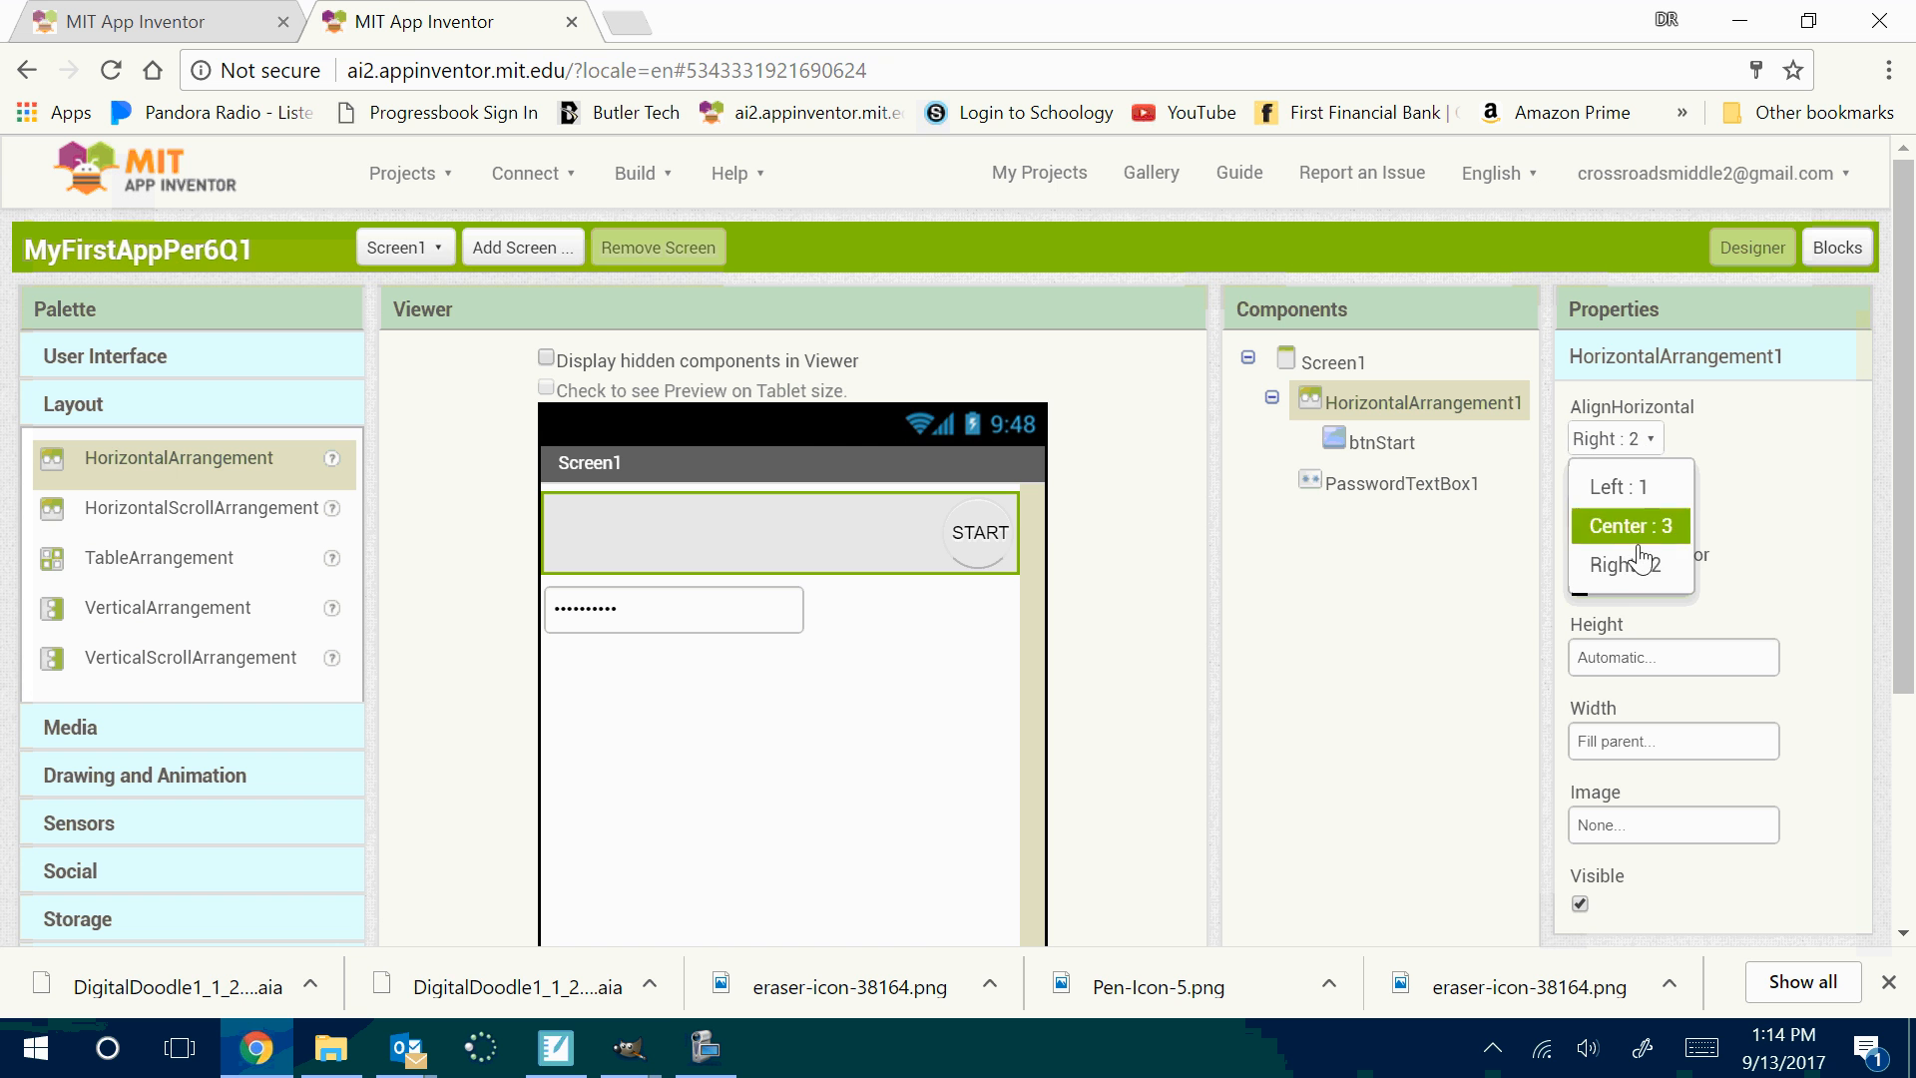
{"action": "left_click", "coordinate": [1637, 564]}
{"action": "left_click", "coordinate": [1637, 439]}
{"action": "left_click", "coordinate": [1629, 526]}
{"action": "left_click", "coordinate": [1622, 444]}
{"action": "left_click", "coordinate": [1622, 485]}
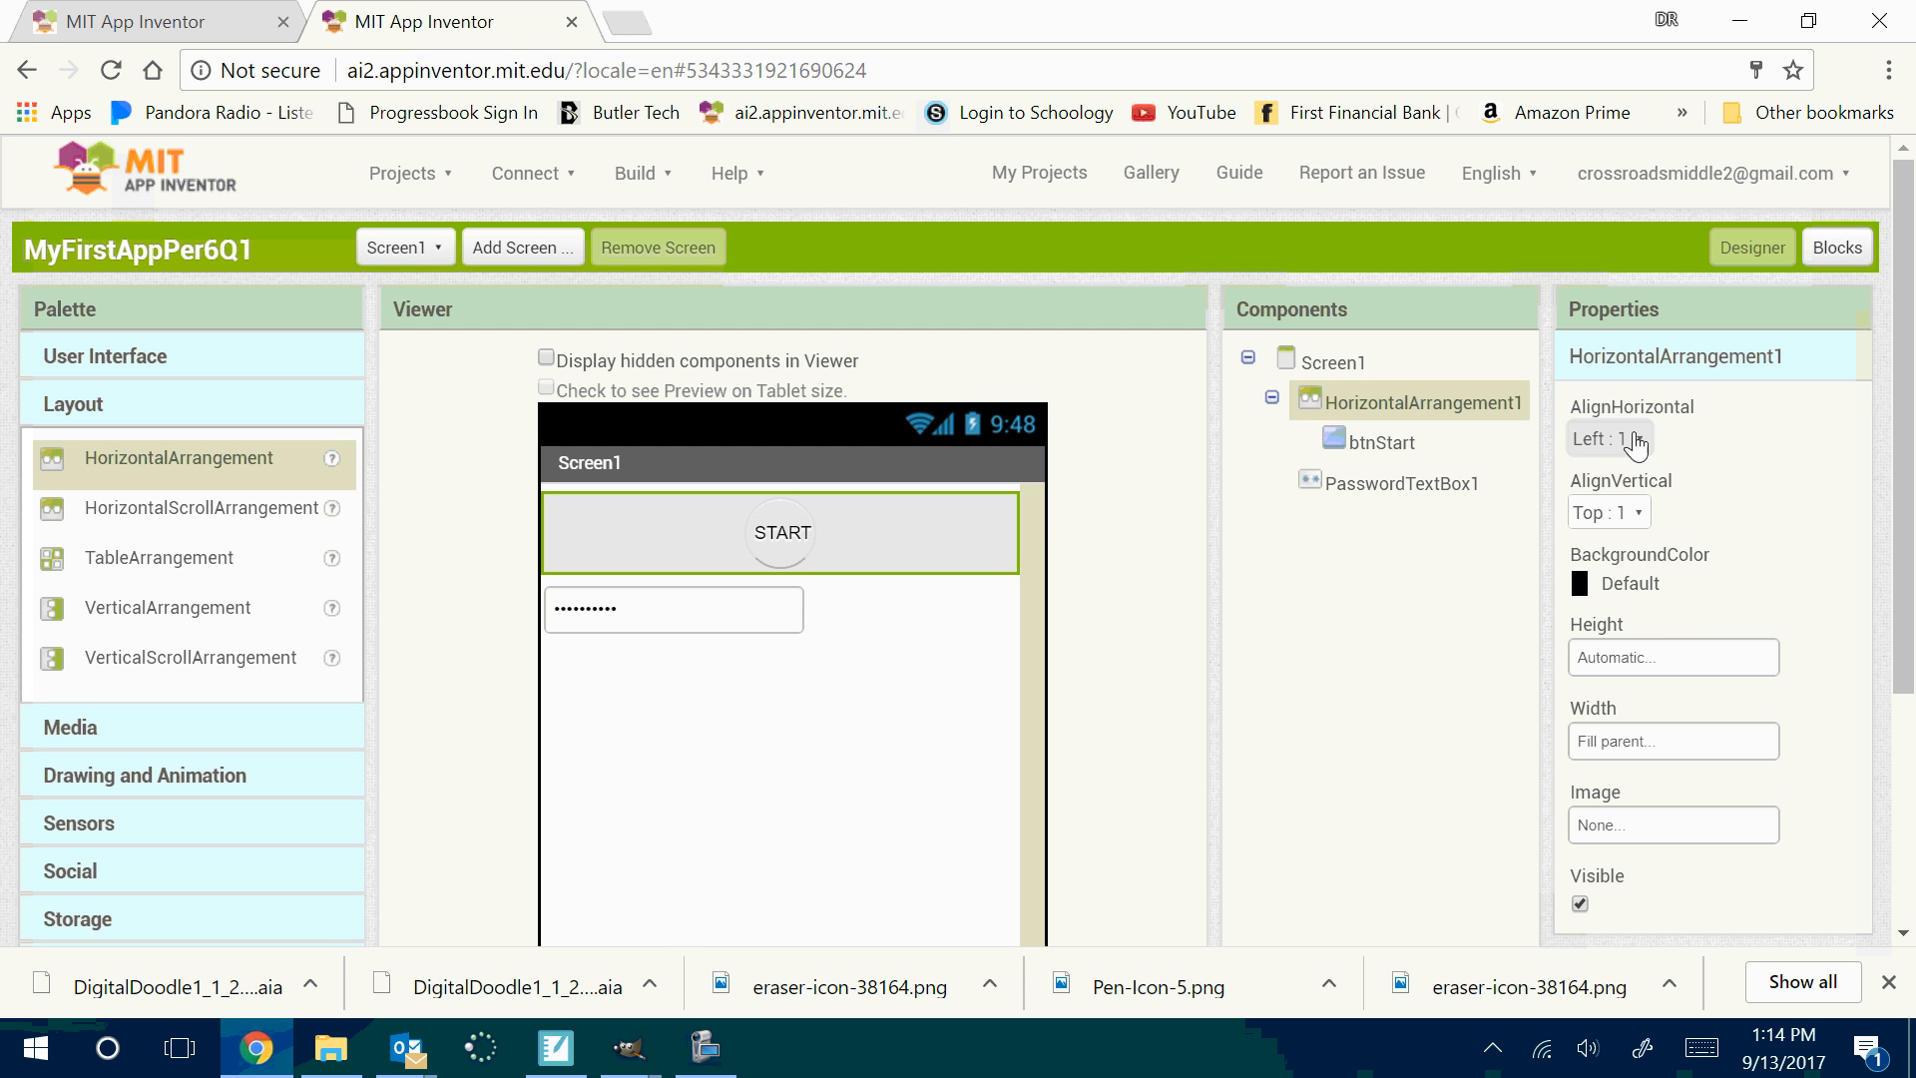
{"action": "left_click", "coordinate": [1631, 439]}
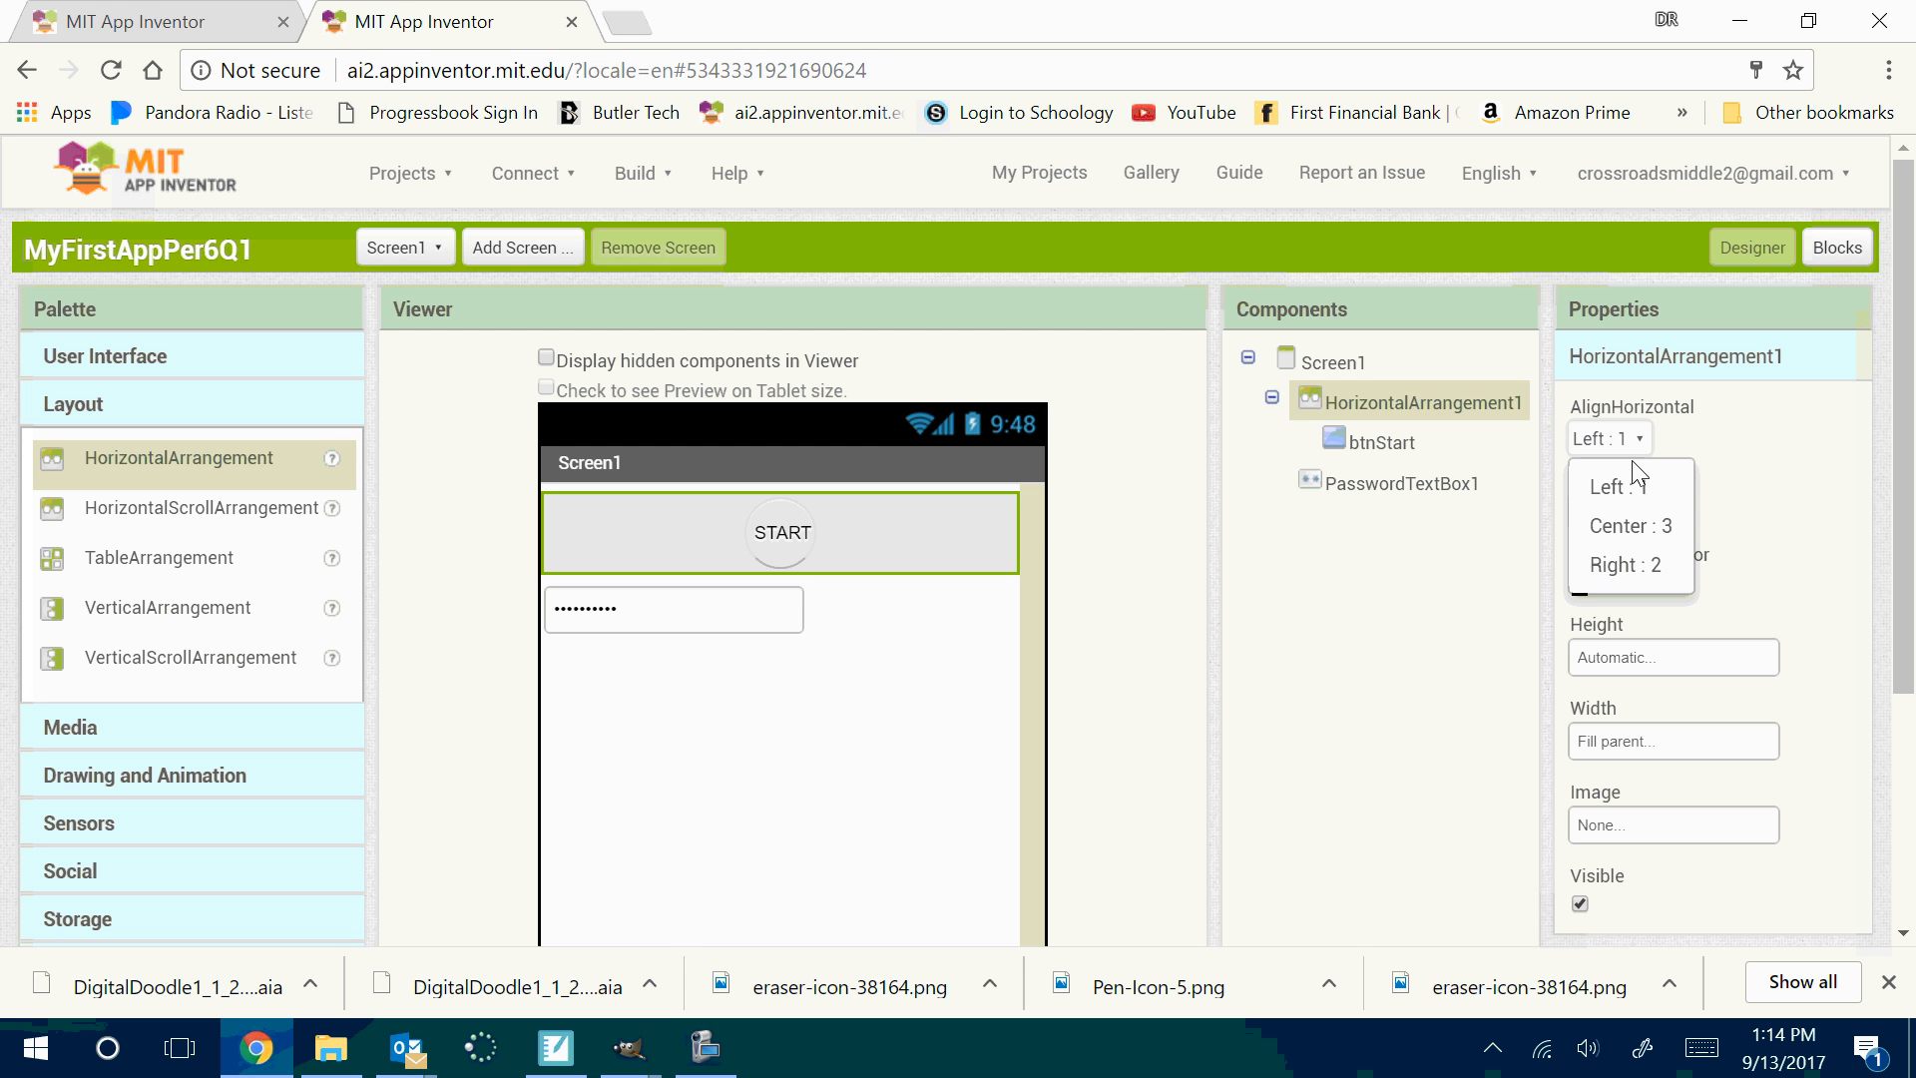
{"action": "left_click", "coordinate": [1624, 525]}
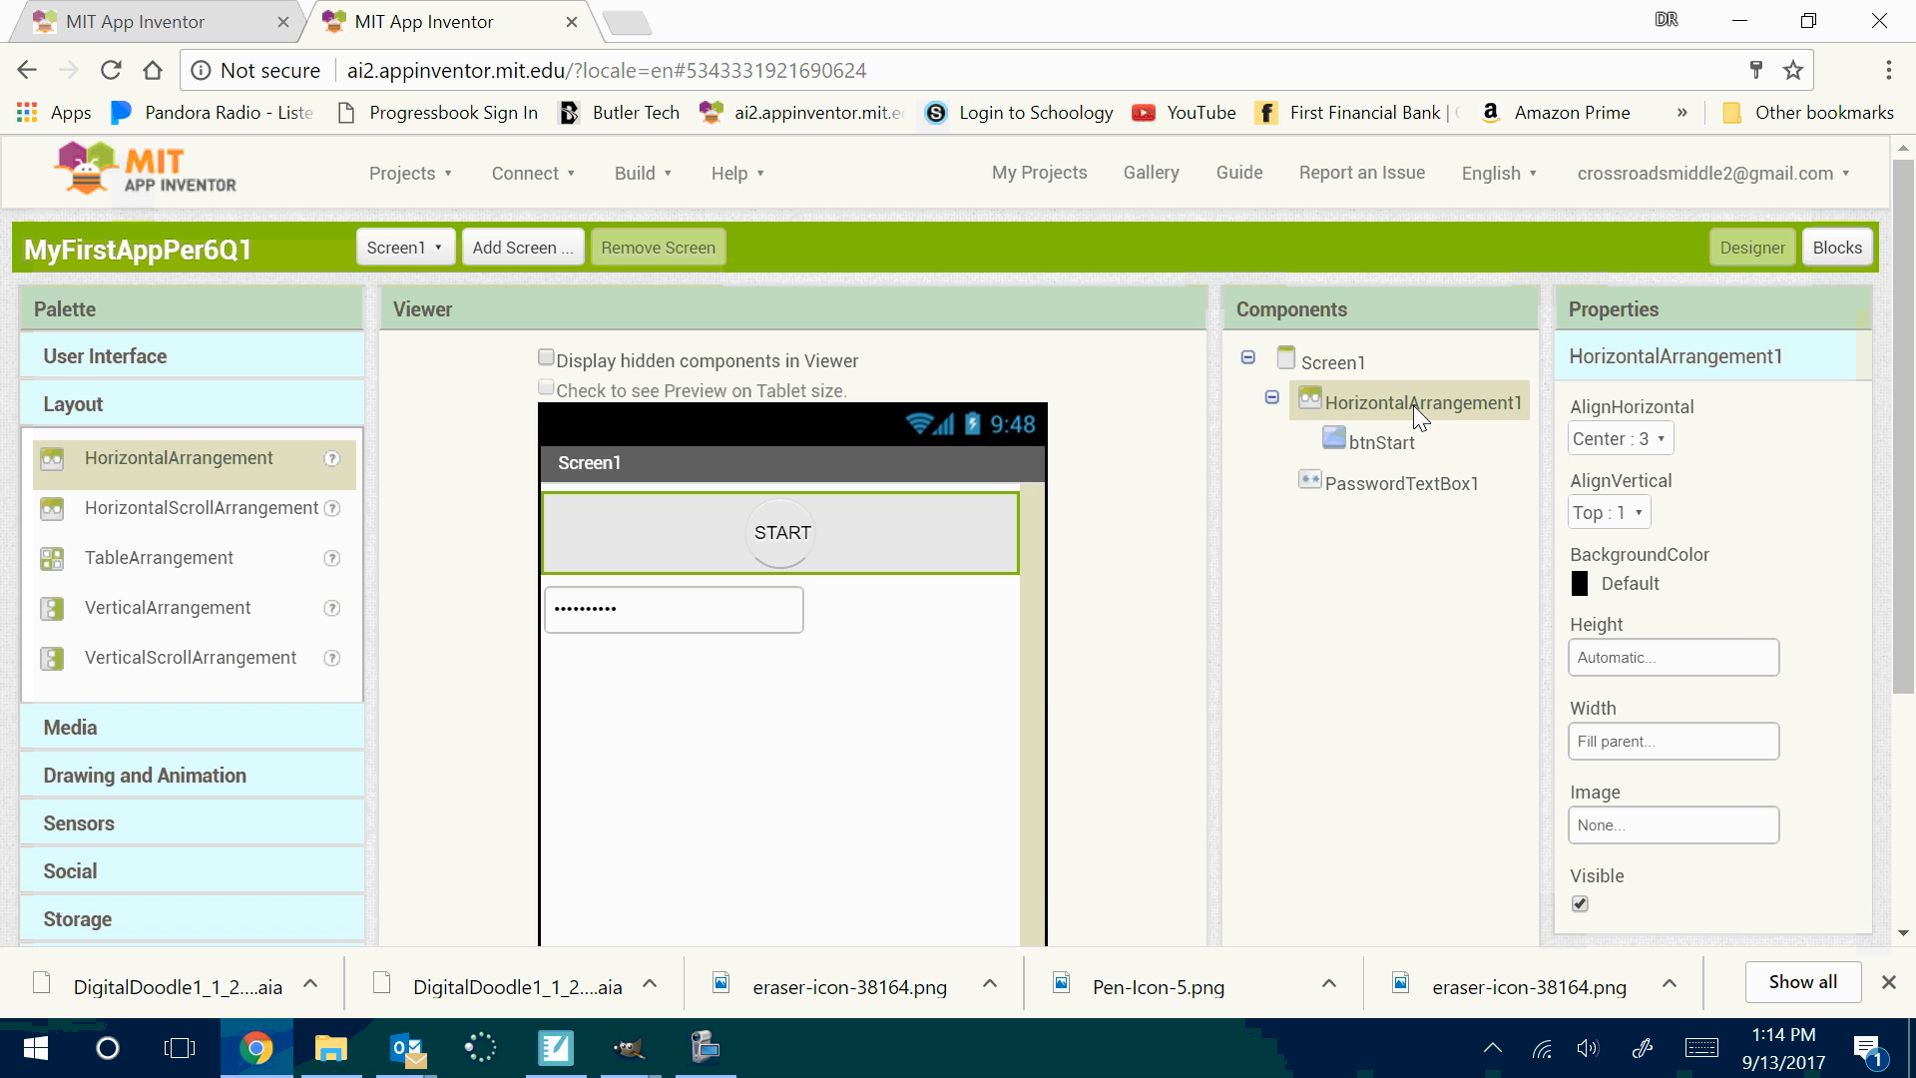
Set the horizontal arrangement's background color to Magenta
{"action": "left_click", "coordinate": [1639, 589]}
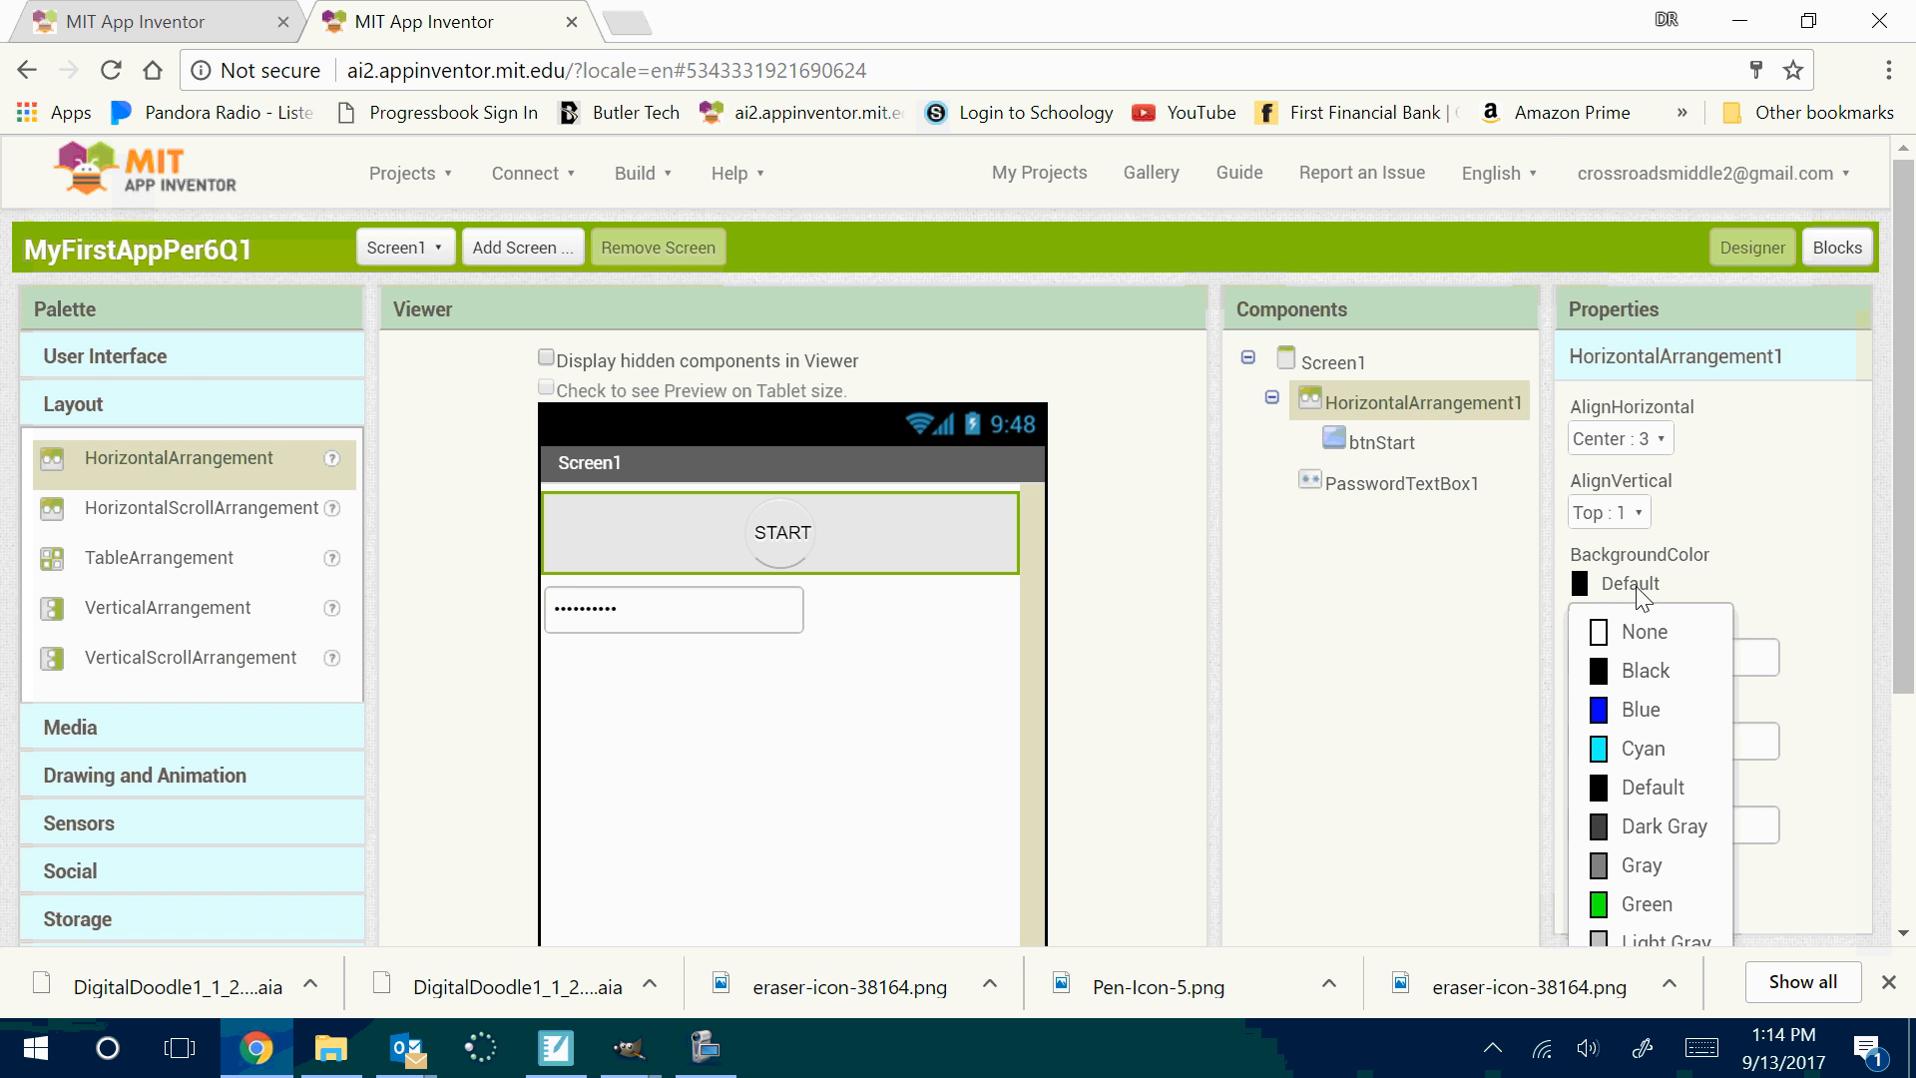
{"action": "scroll", "coordinate": [1639, 596], "scroll_direction": "down", "scroll_amount": 3}
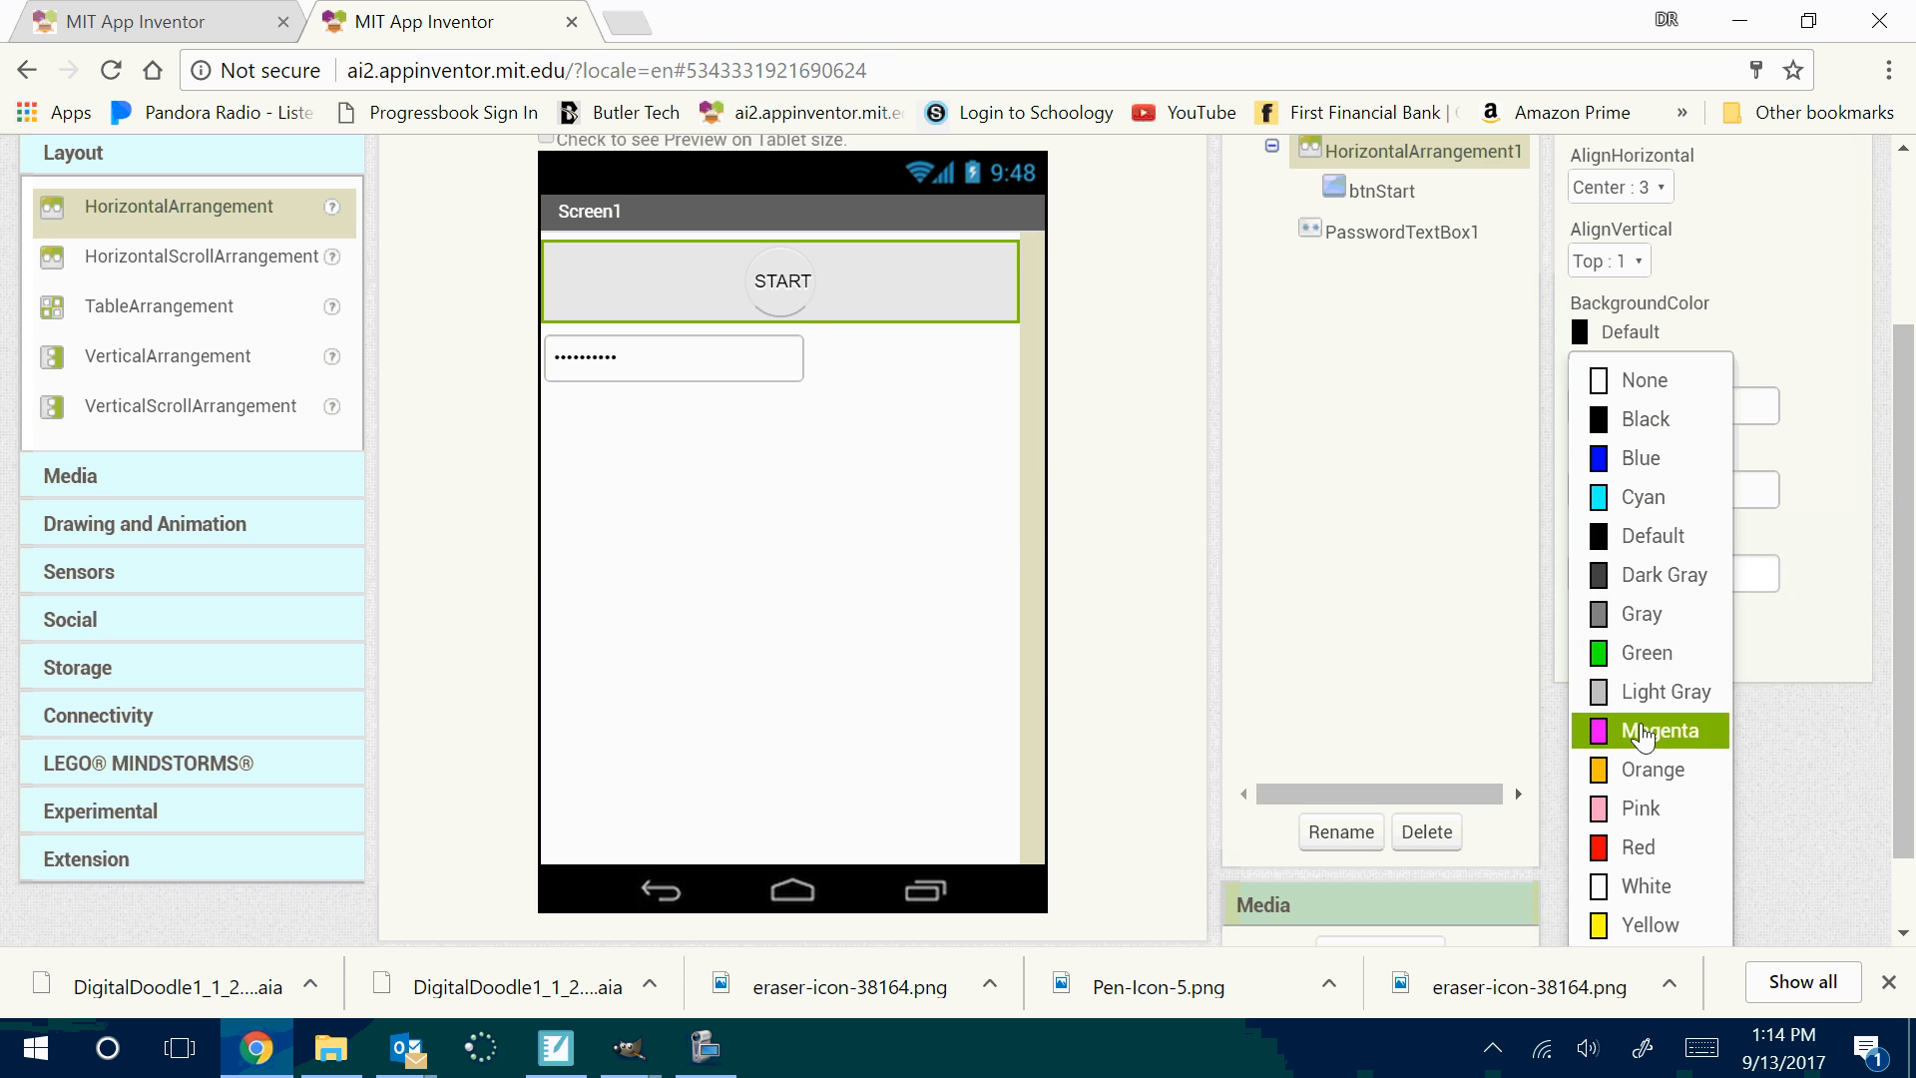
{"action": "left_click", "coordinate": [1643, 731]}
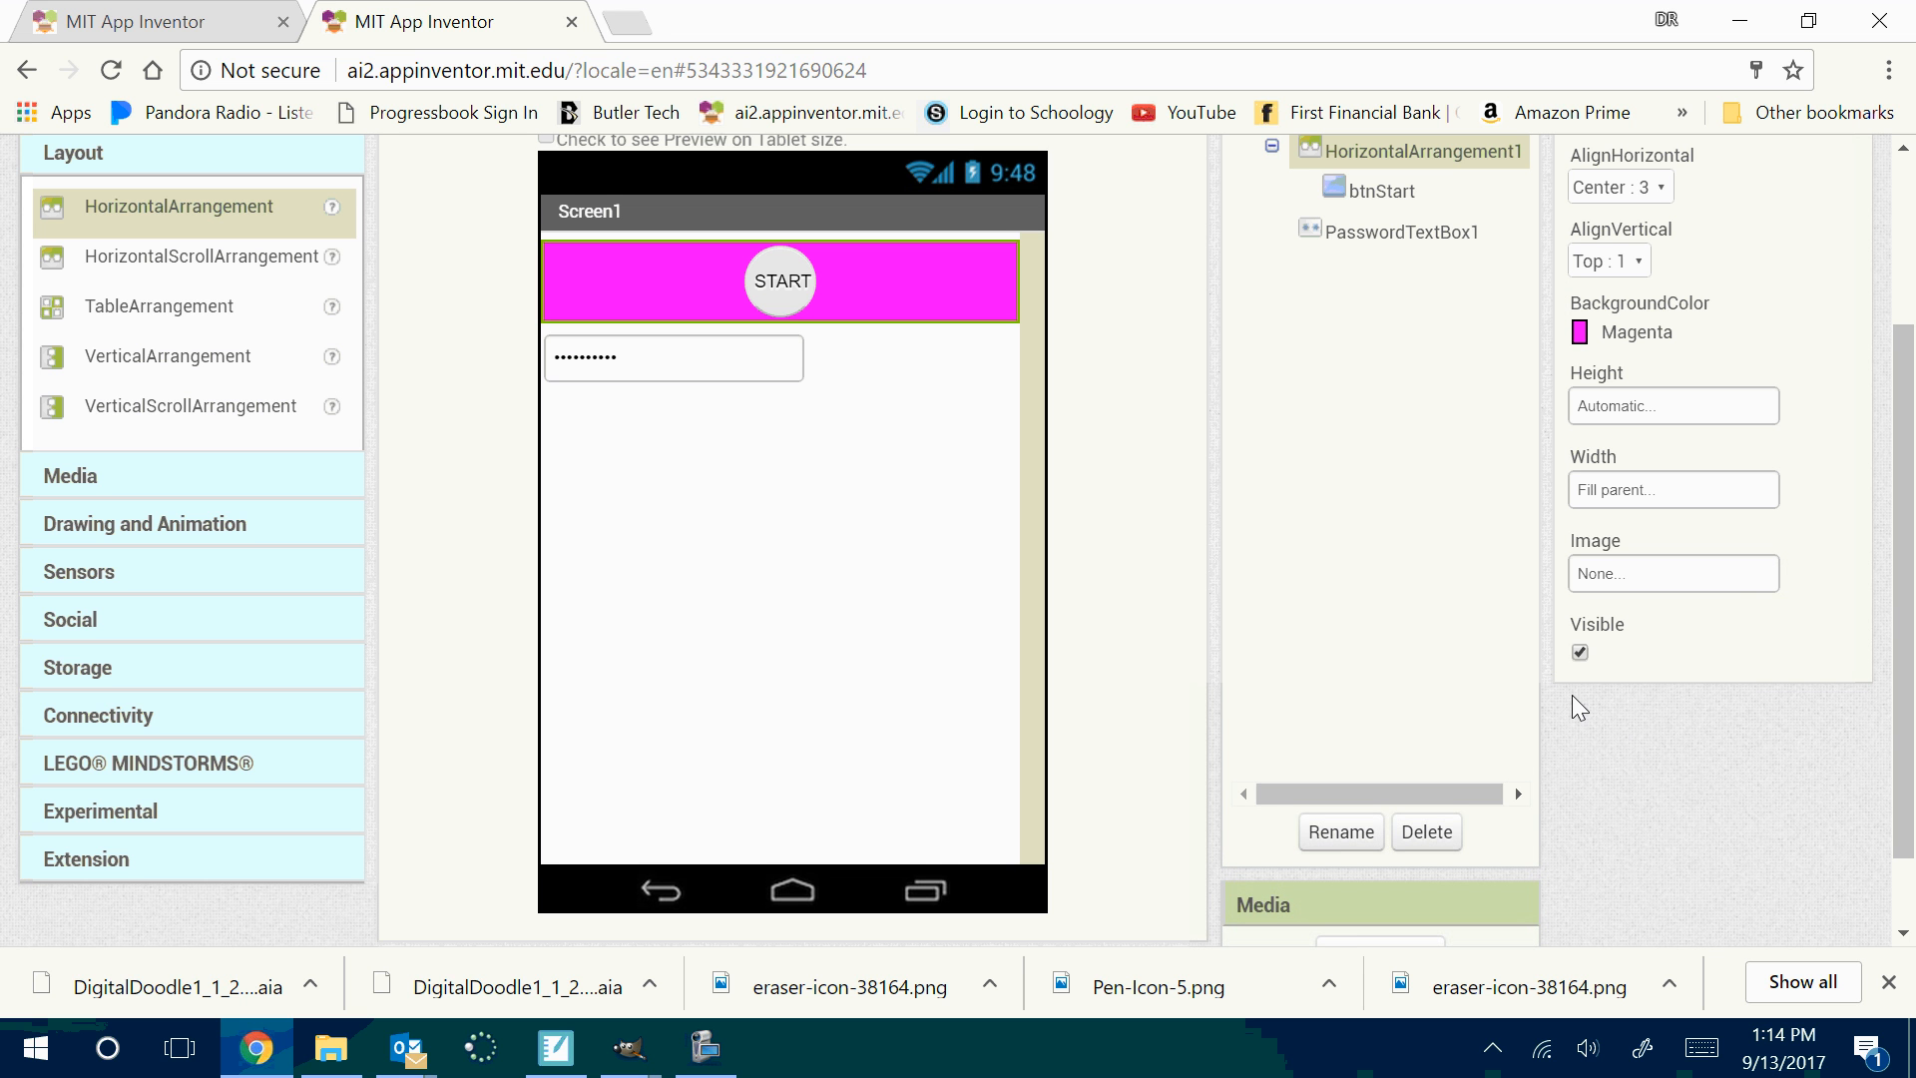
Delete the PasswordTextBox1 component from Screen1
{"action": "left_click", "coordinate": [745, 375]}
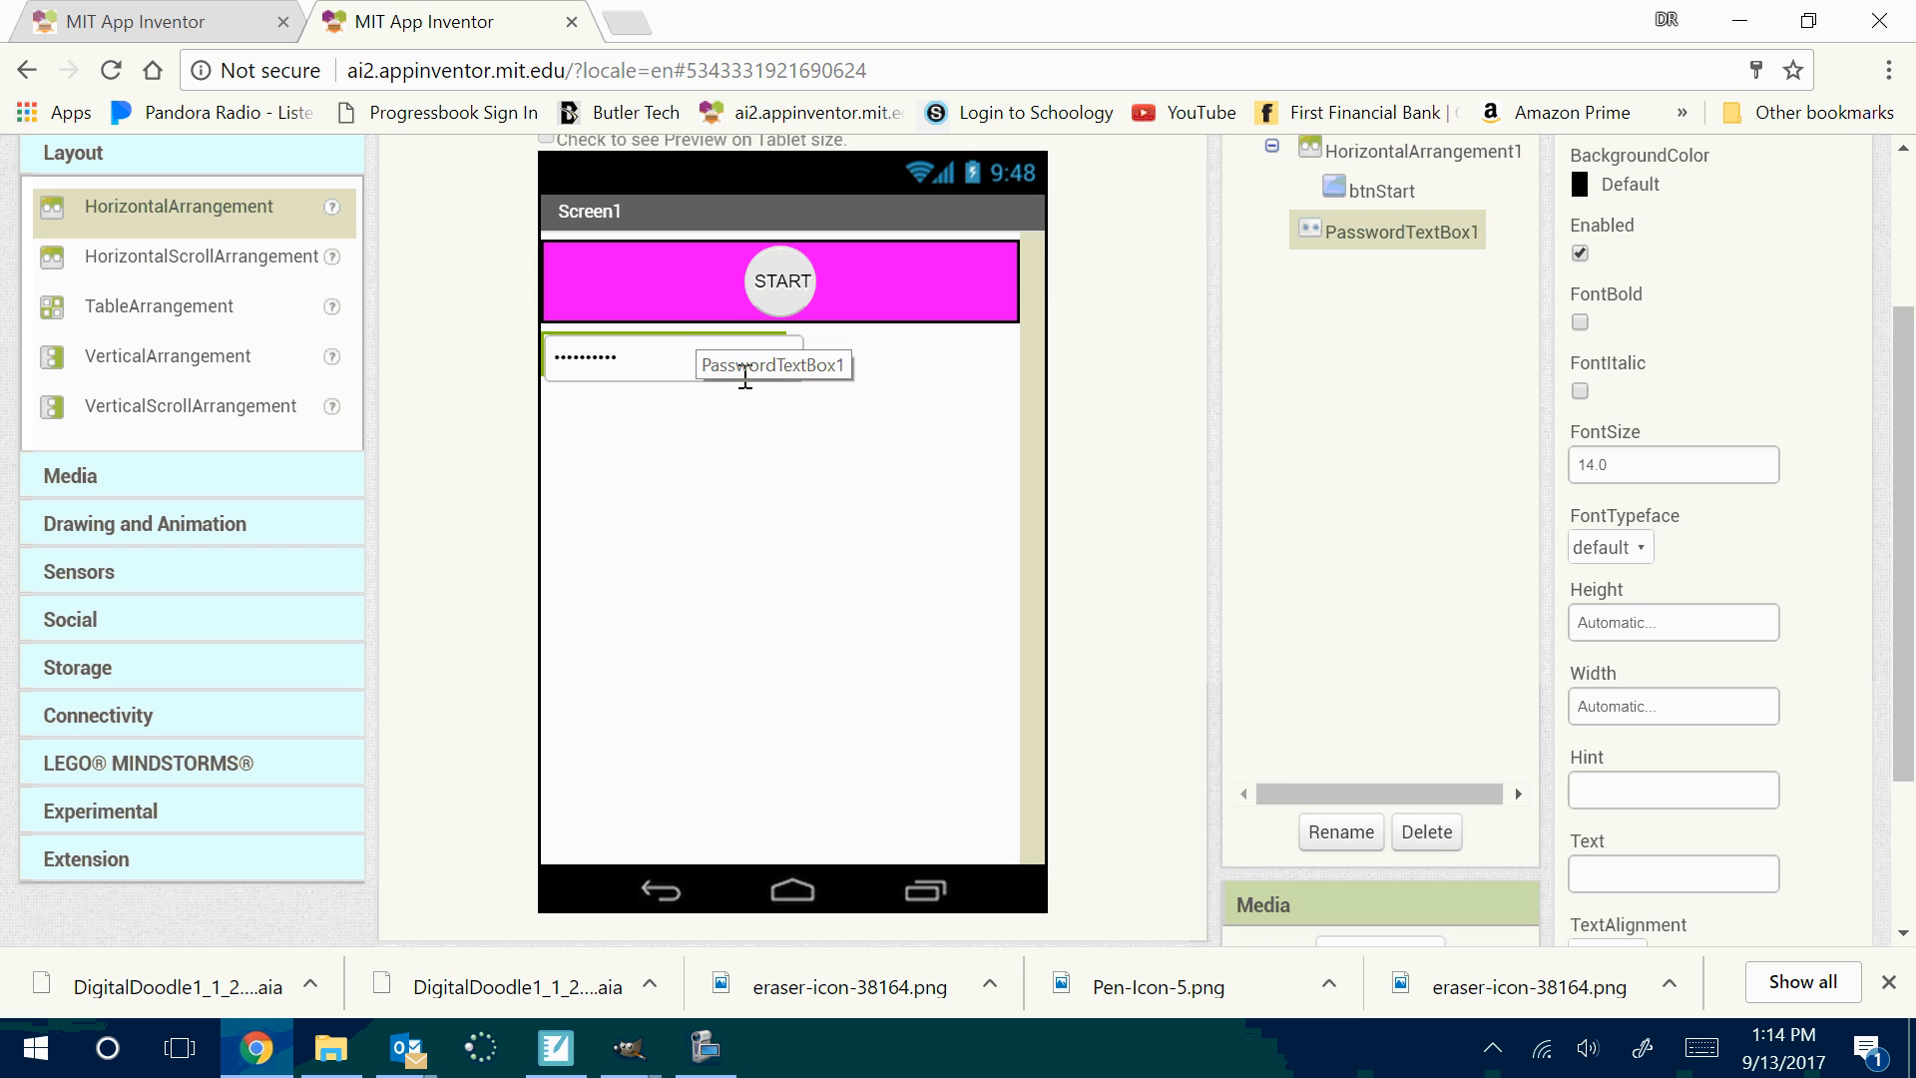
{"action": "left_click", "coordinate": [1427, 831]}
{"action": "left_click", "coordinate": [1084, 274]}
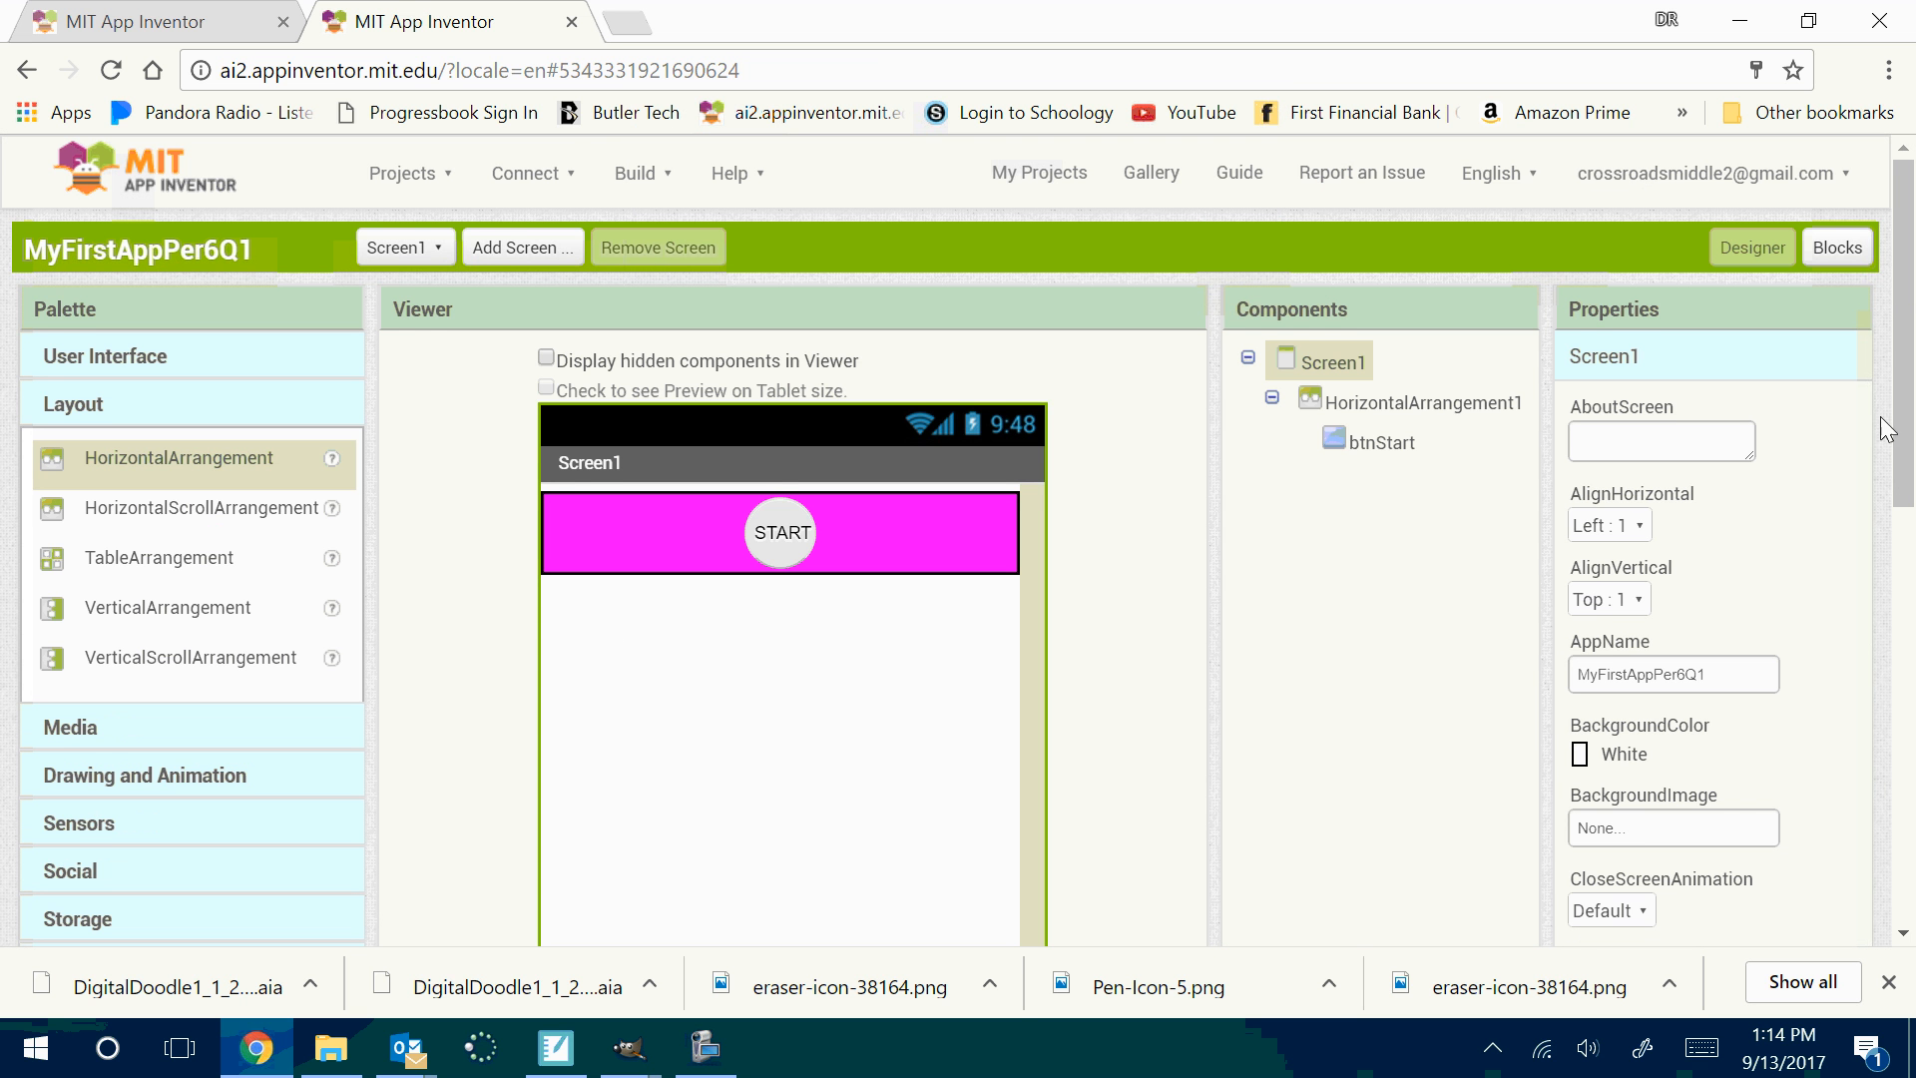
{"action": "left_click_drag", "start_coordinate": [1902, 429], "coordinate": [1902, 519]}
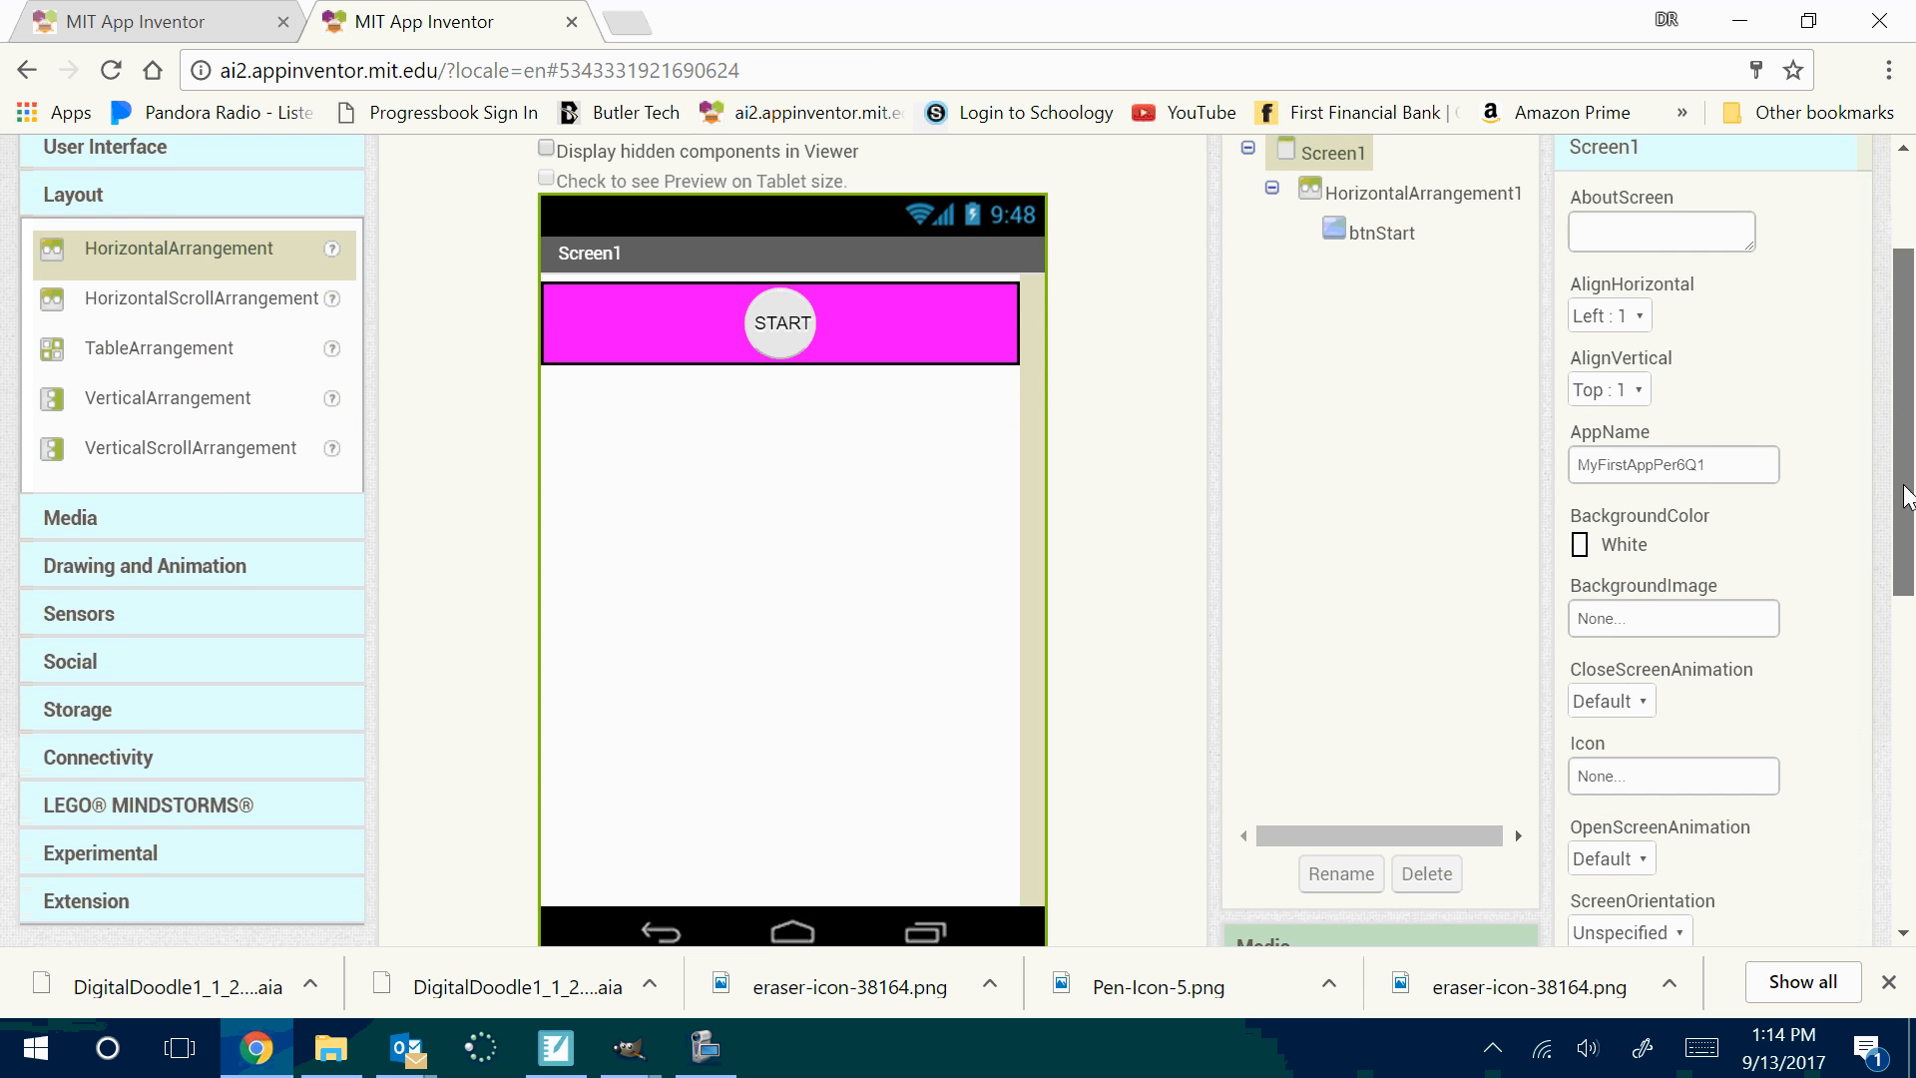
Add a Canvas below the horizontal arrangement and set both its height and width to Fill parent
{"action": "left_click", "coordinate": [172, 570]}
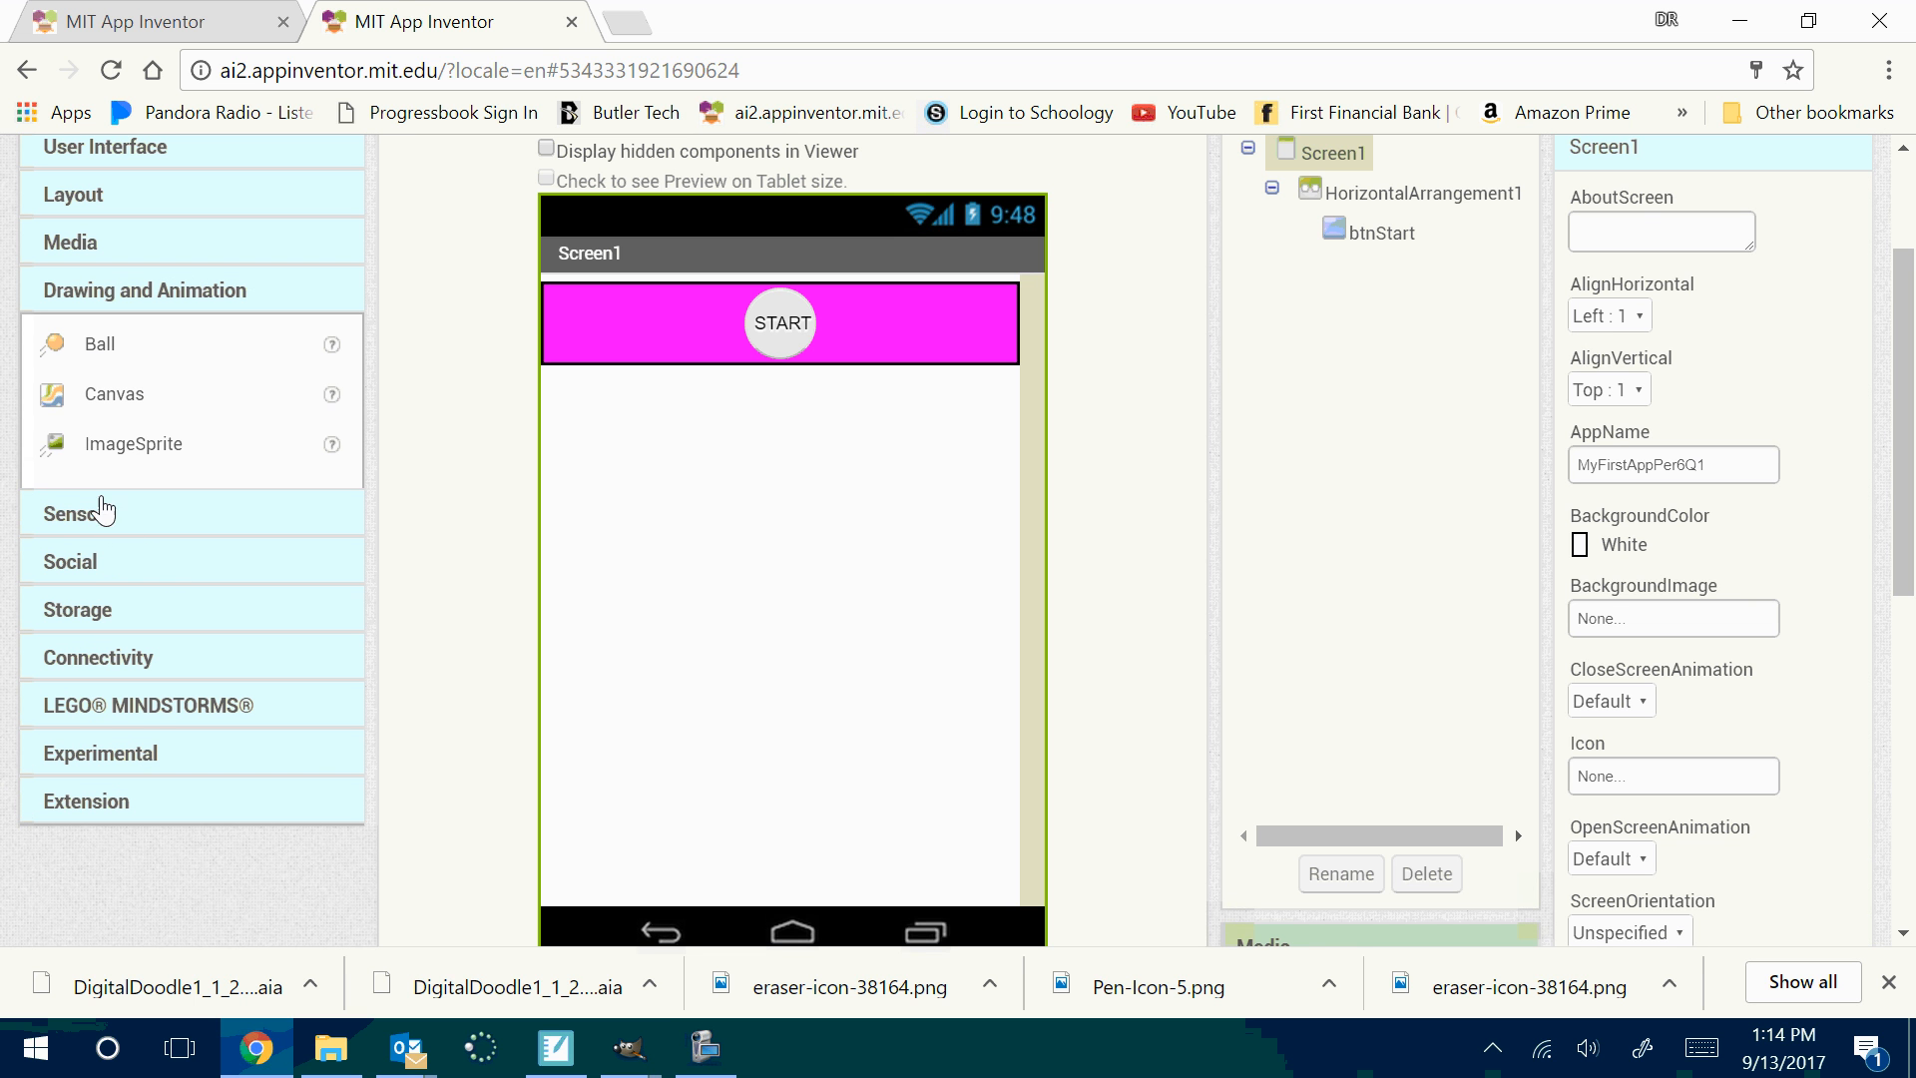
{"action": "left_click_drag", "start_coordinate": [74, 401], "coordinate": [638, 462]}
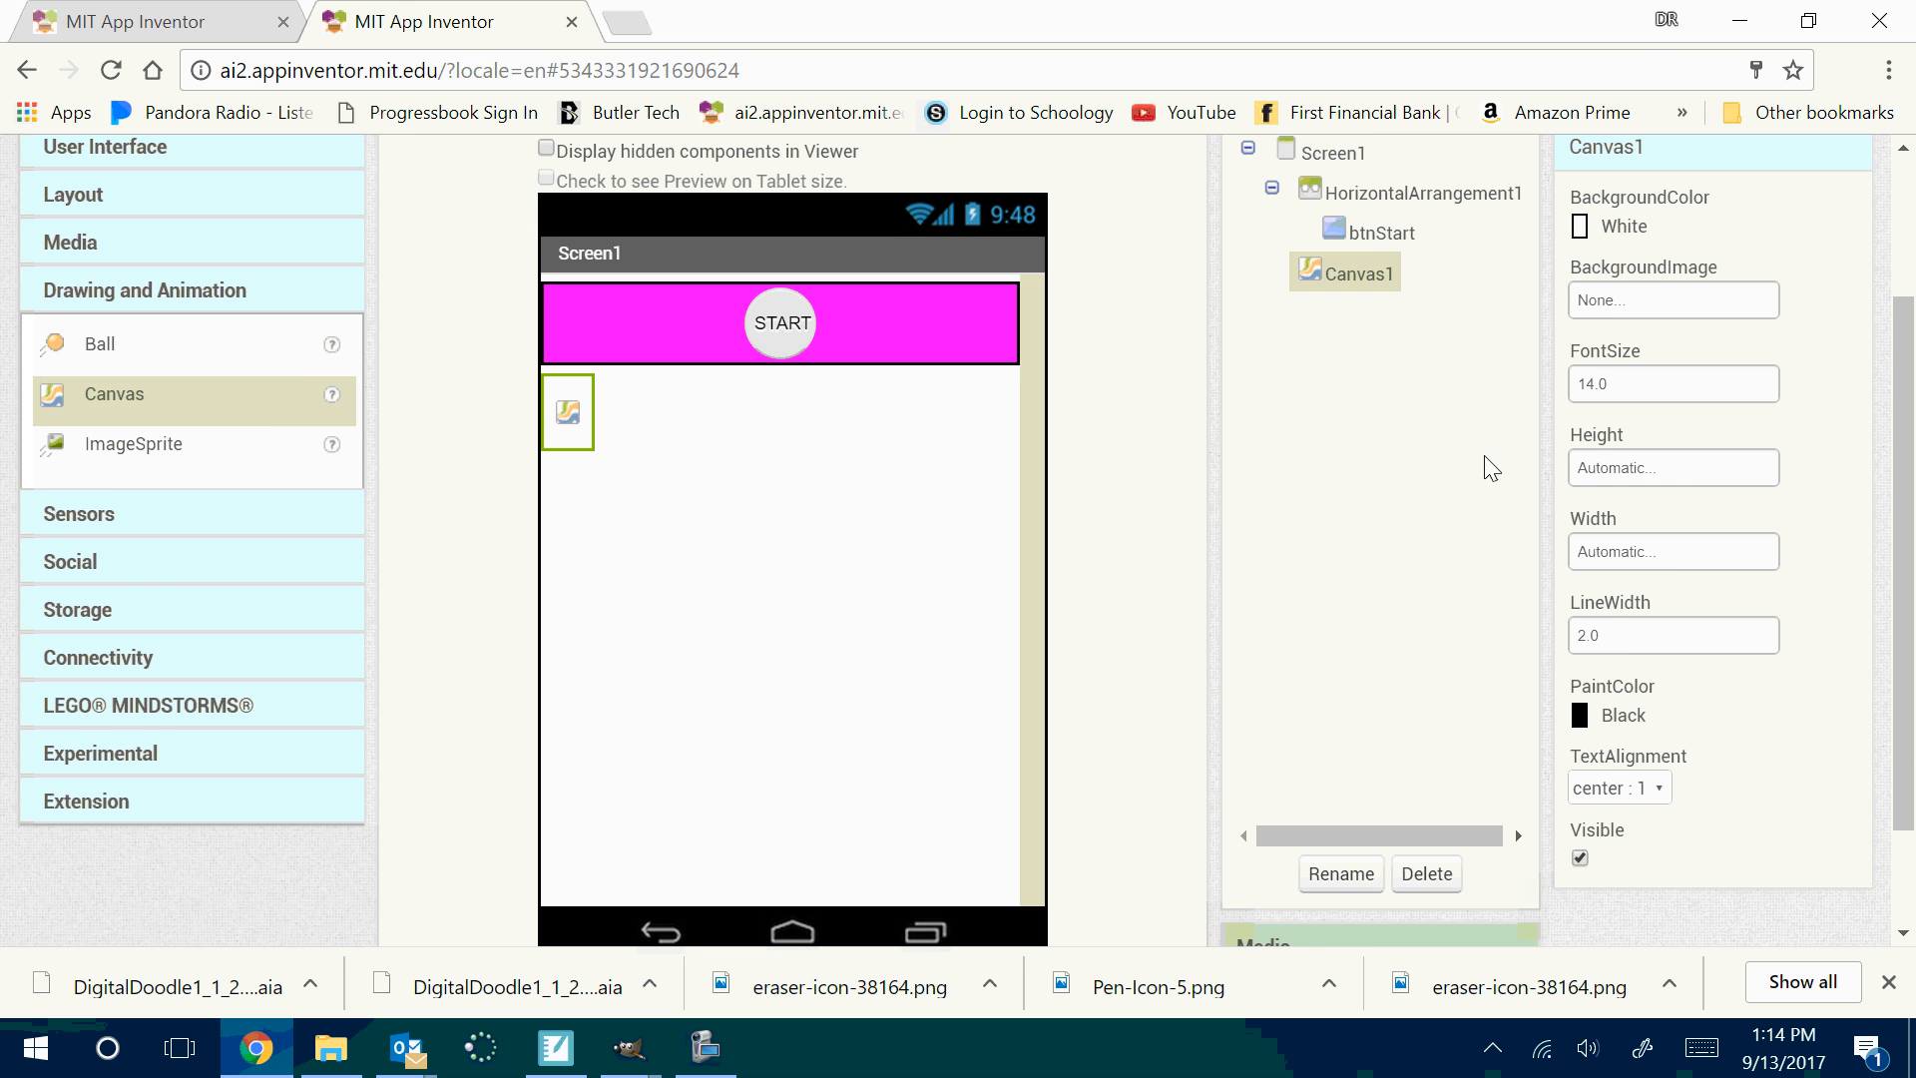
{"action": "left_click", "coordinate": [1668, 471]}
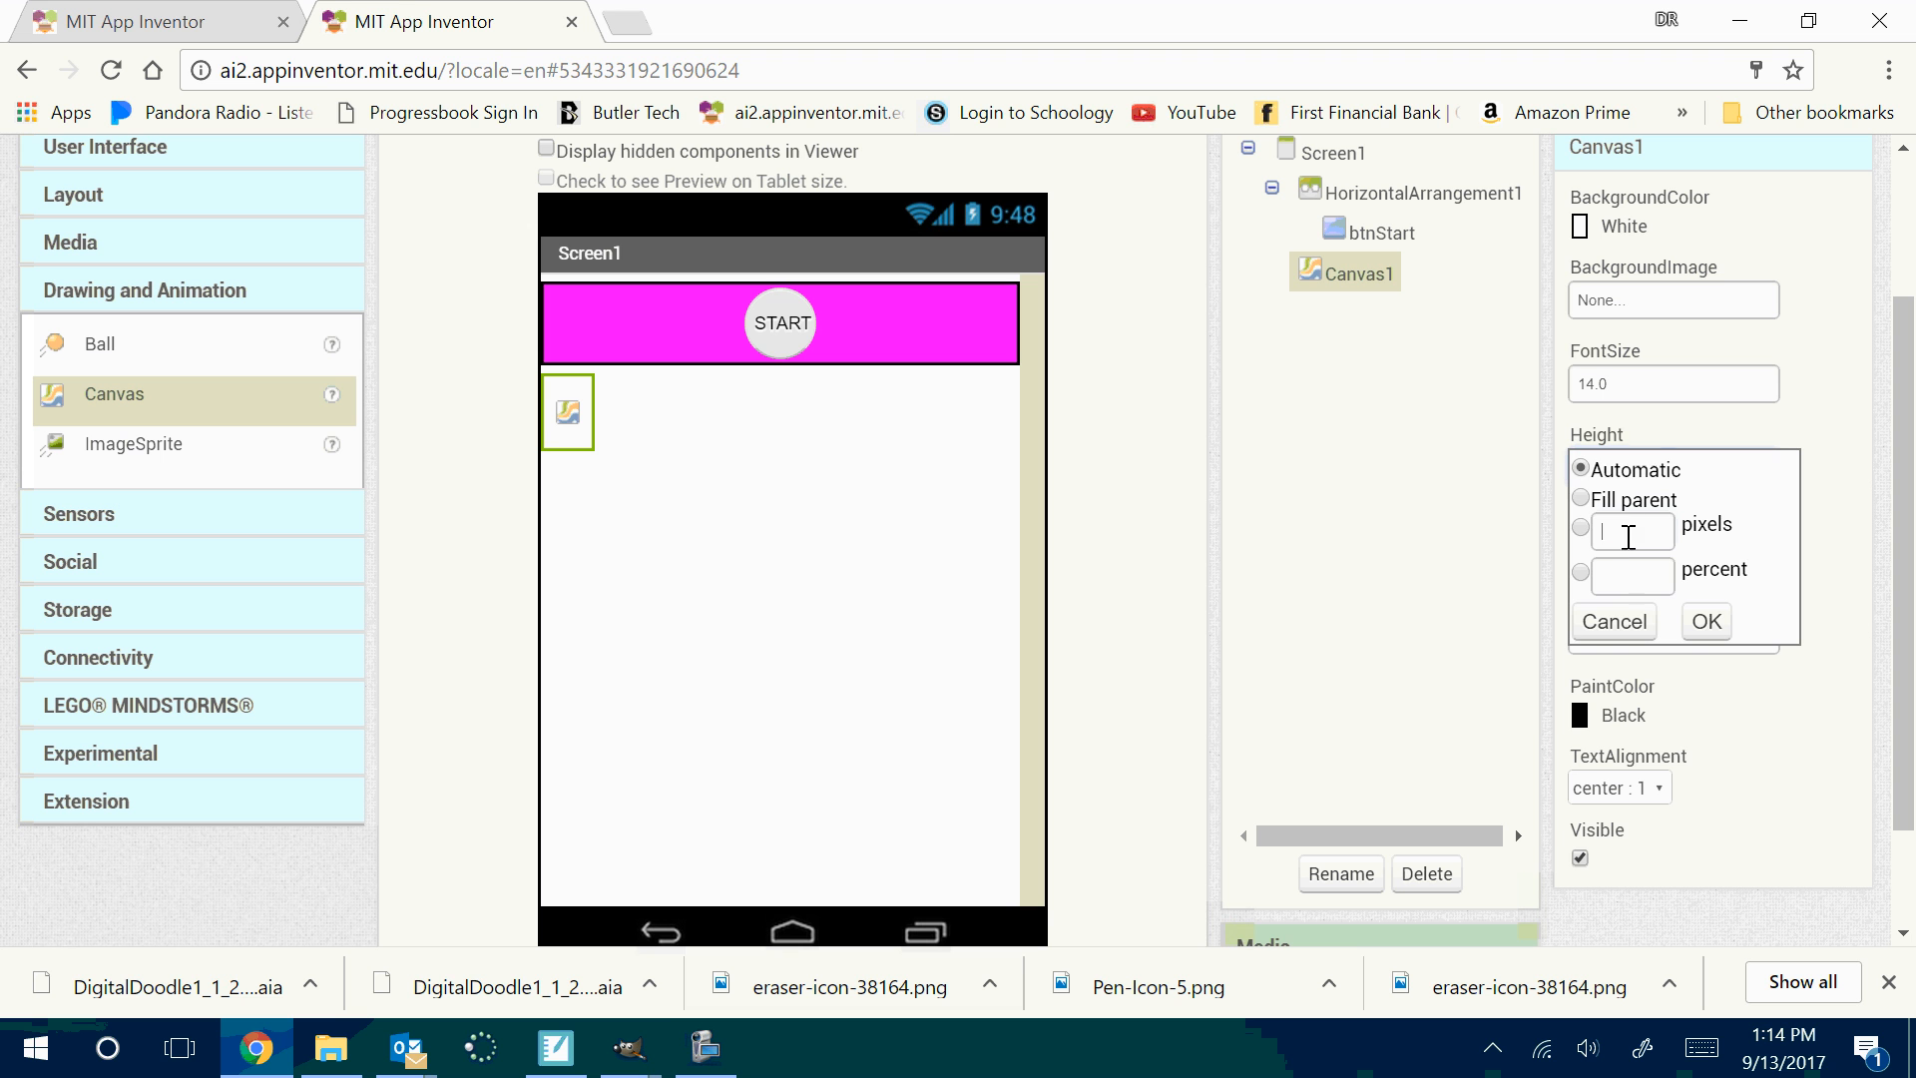
{"action": "left_click", "coordinate": [1625, 526]}
{"action": "left_click", "coordinate": [1608, 502]}
{"action": "left_click", "coordinate": [1718, 636]}
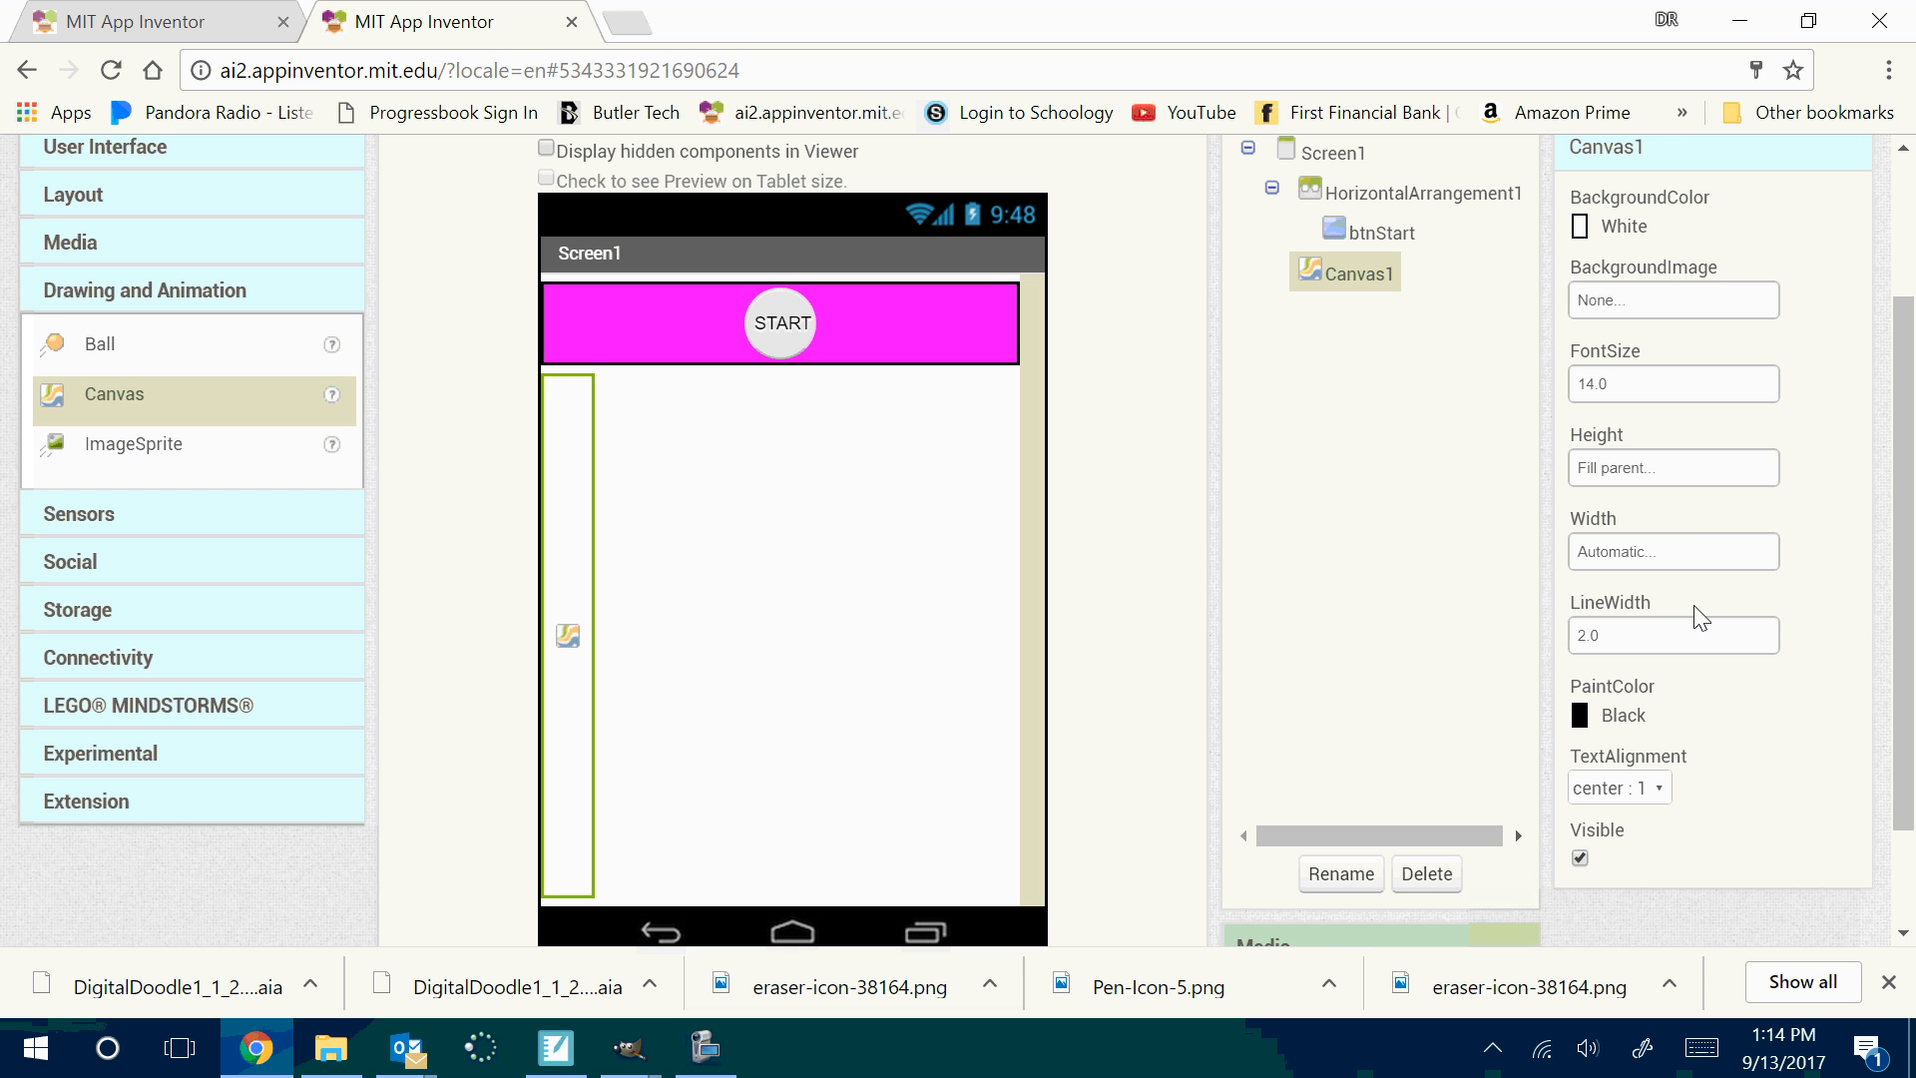
{"action": "left_click", "coordinate": [1640, 552]}
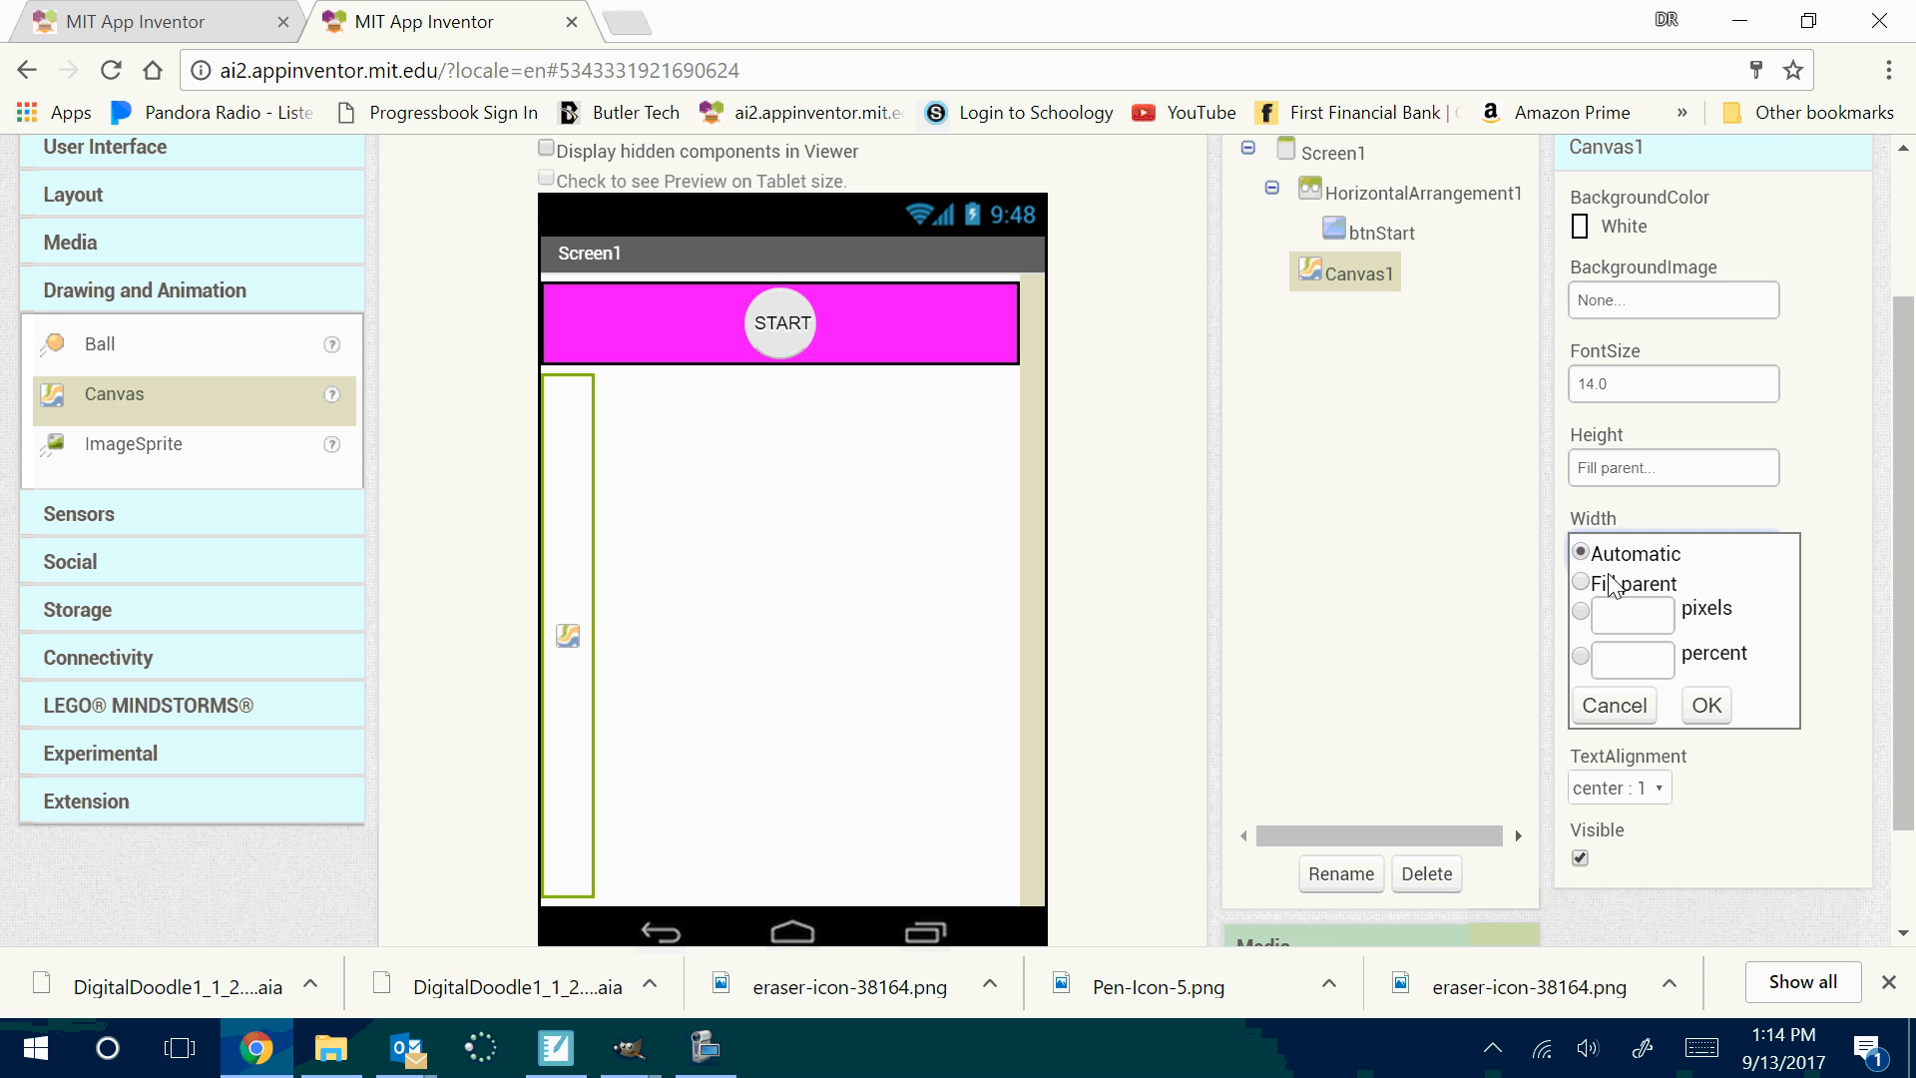
{"action": "left_click", "coordinate": [1610, 586]}
{"action": "left_click", "coordinate": [1721, 719]}
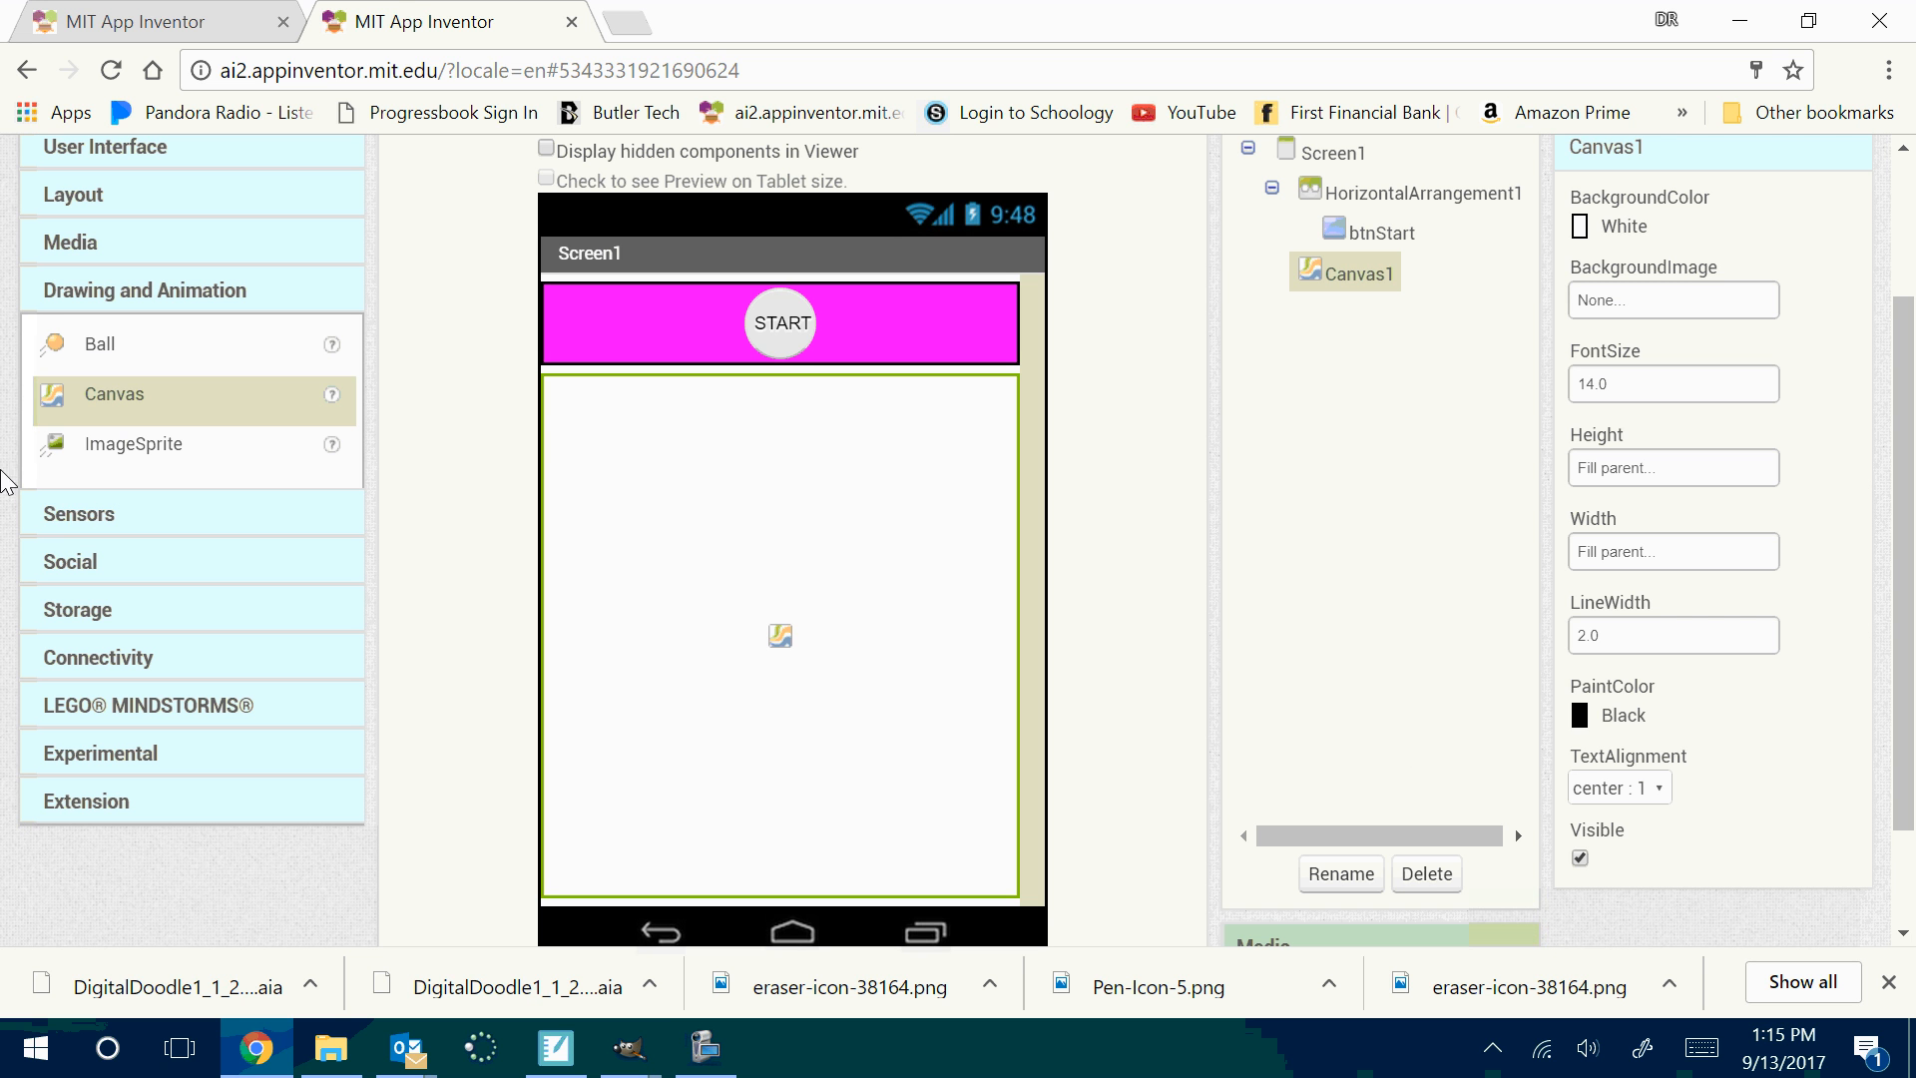
Place an ImageSprite on the canvas and rename it imgSprMyCar
{"action": "left_click_drag", "start_coordinate": [120, 444], "coordinate": [751, 511]}
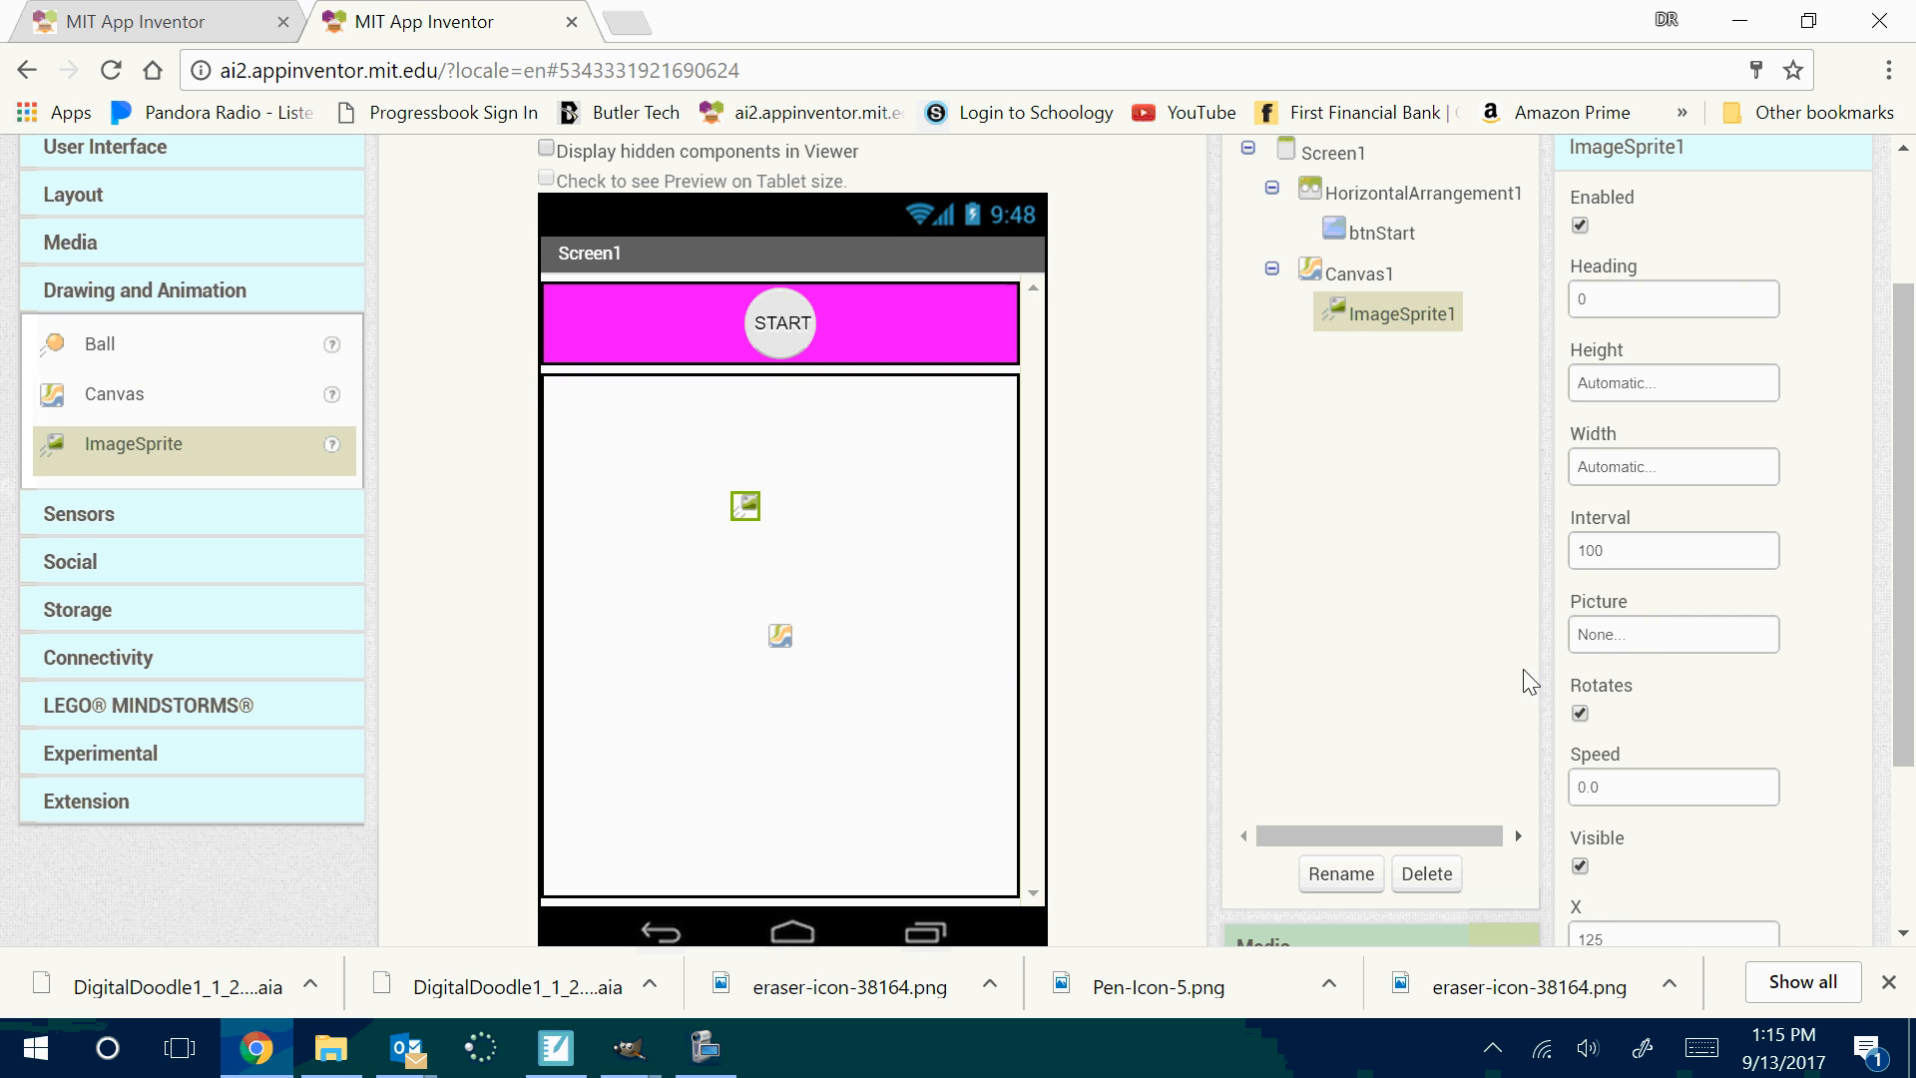
{"action": "left_click", "coordinate": [1340, 875]}
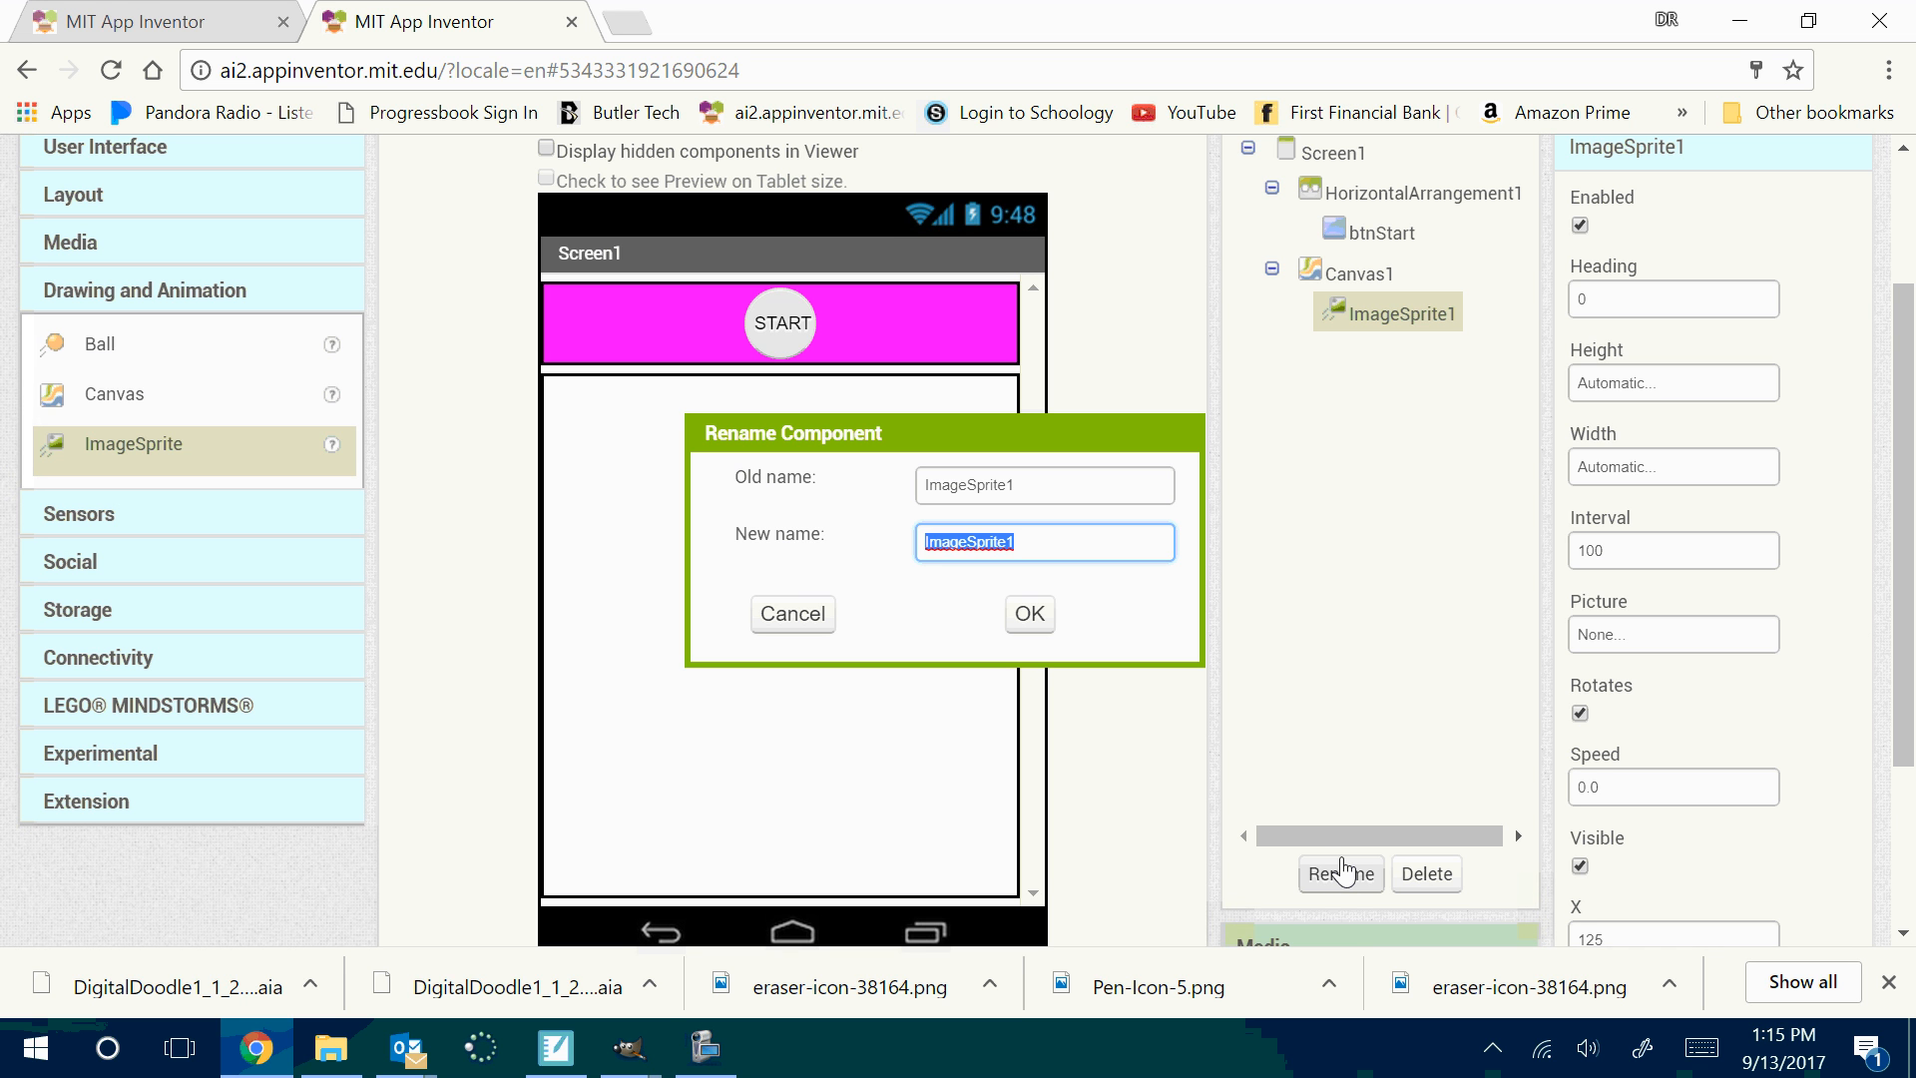
{"action": "type", "text": "imgSprMyCar"}
{"action": "key", "text": "Return"}
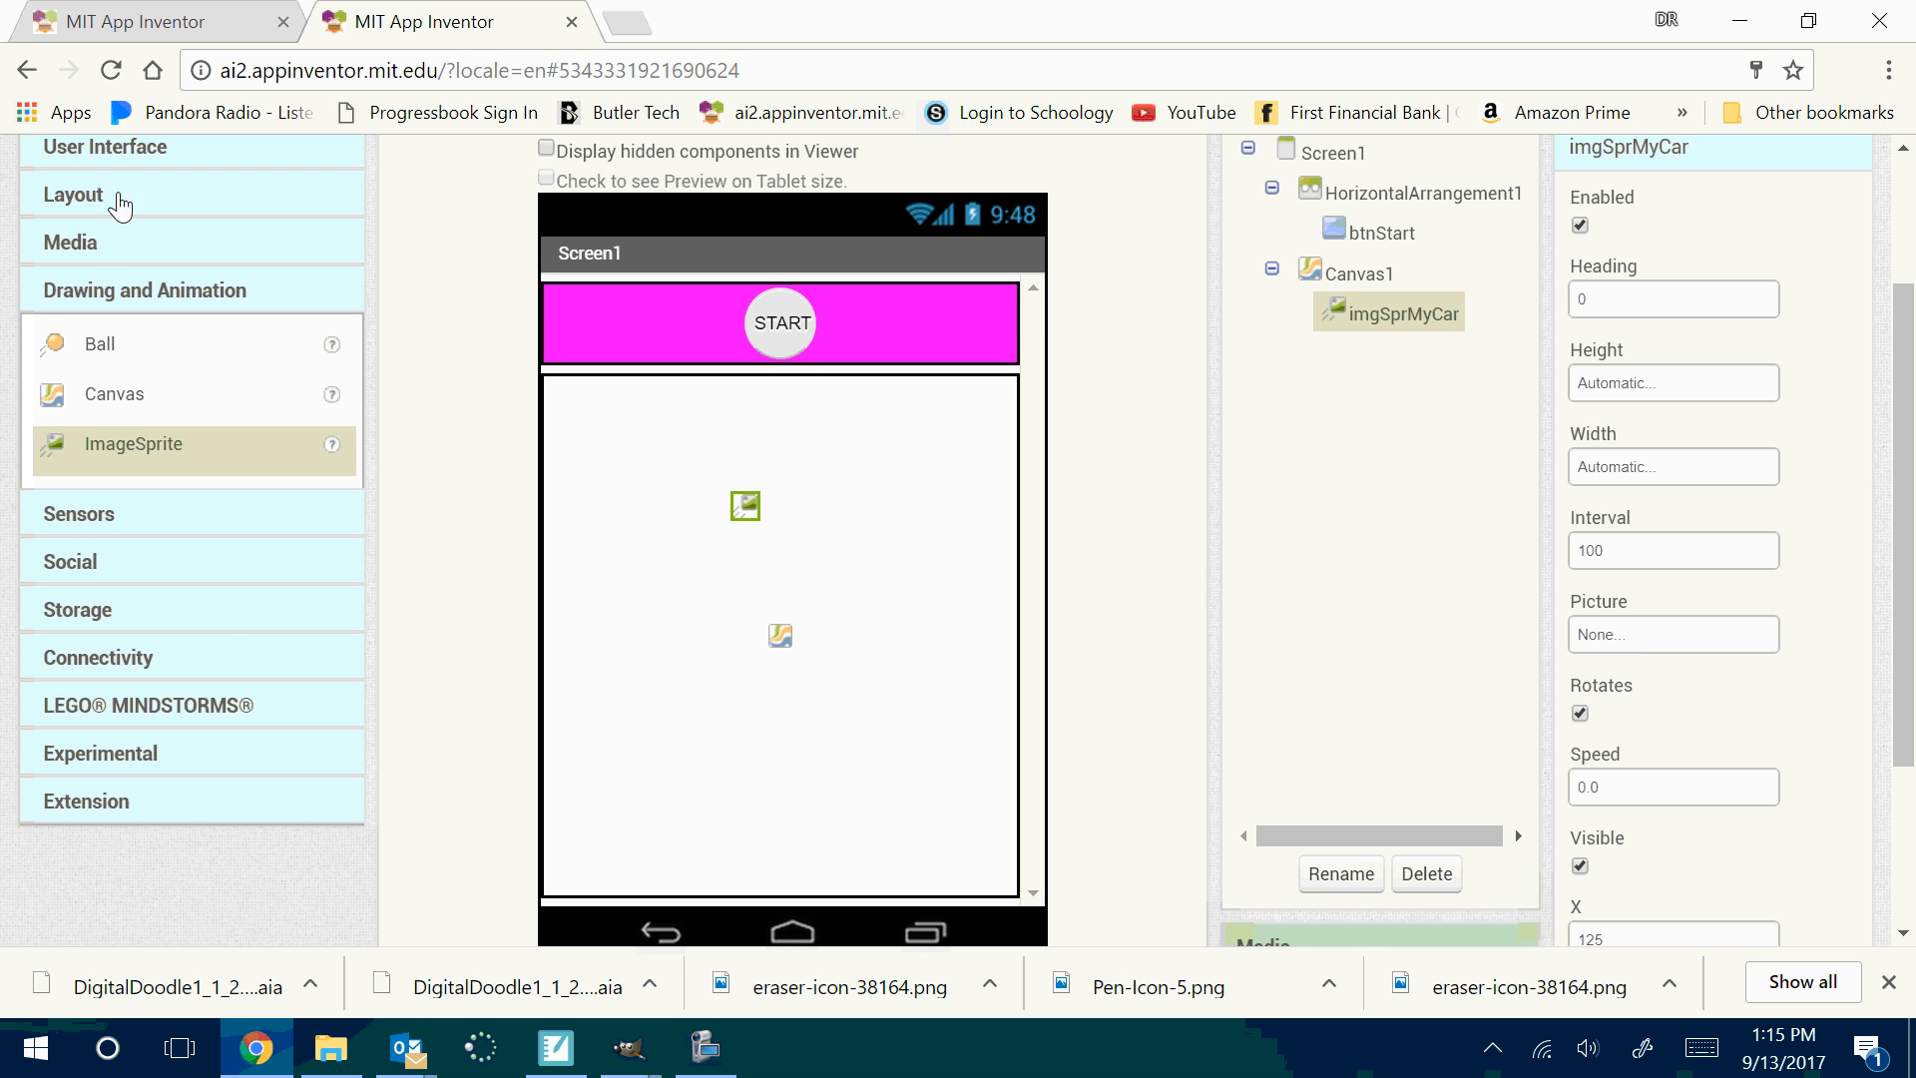
Add an Image component between the arrangement and the canvas, and try to move it into the canvas
{"action": "left_click_drag", "start_coordinate": [132, 147], "coordinate": [136, 130]}
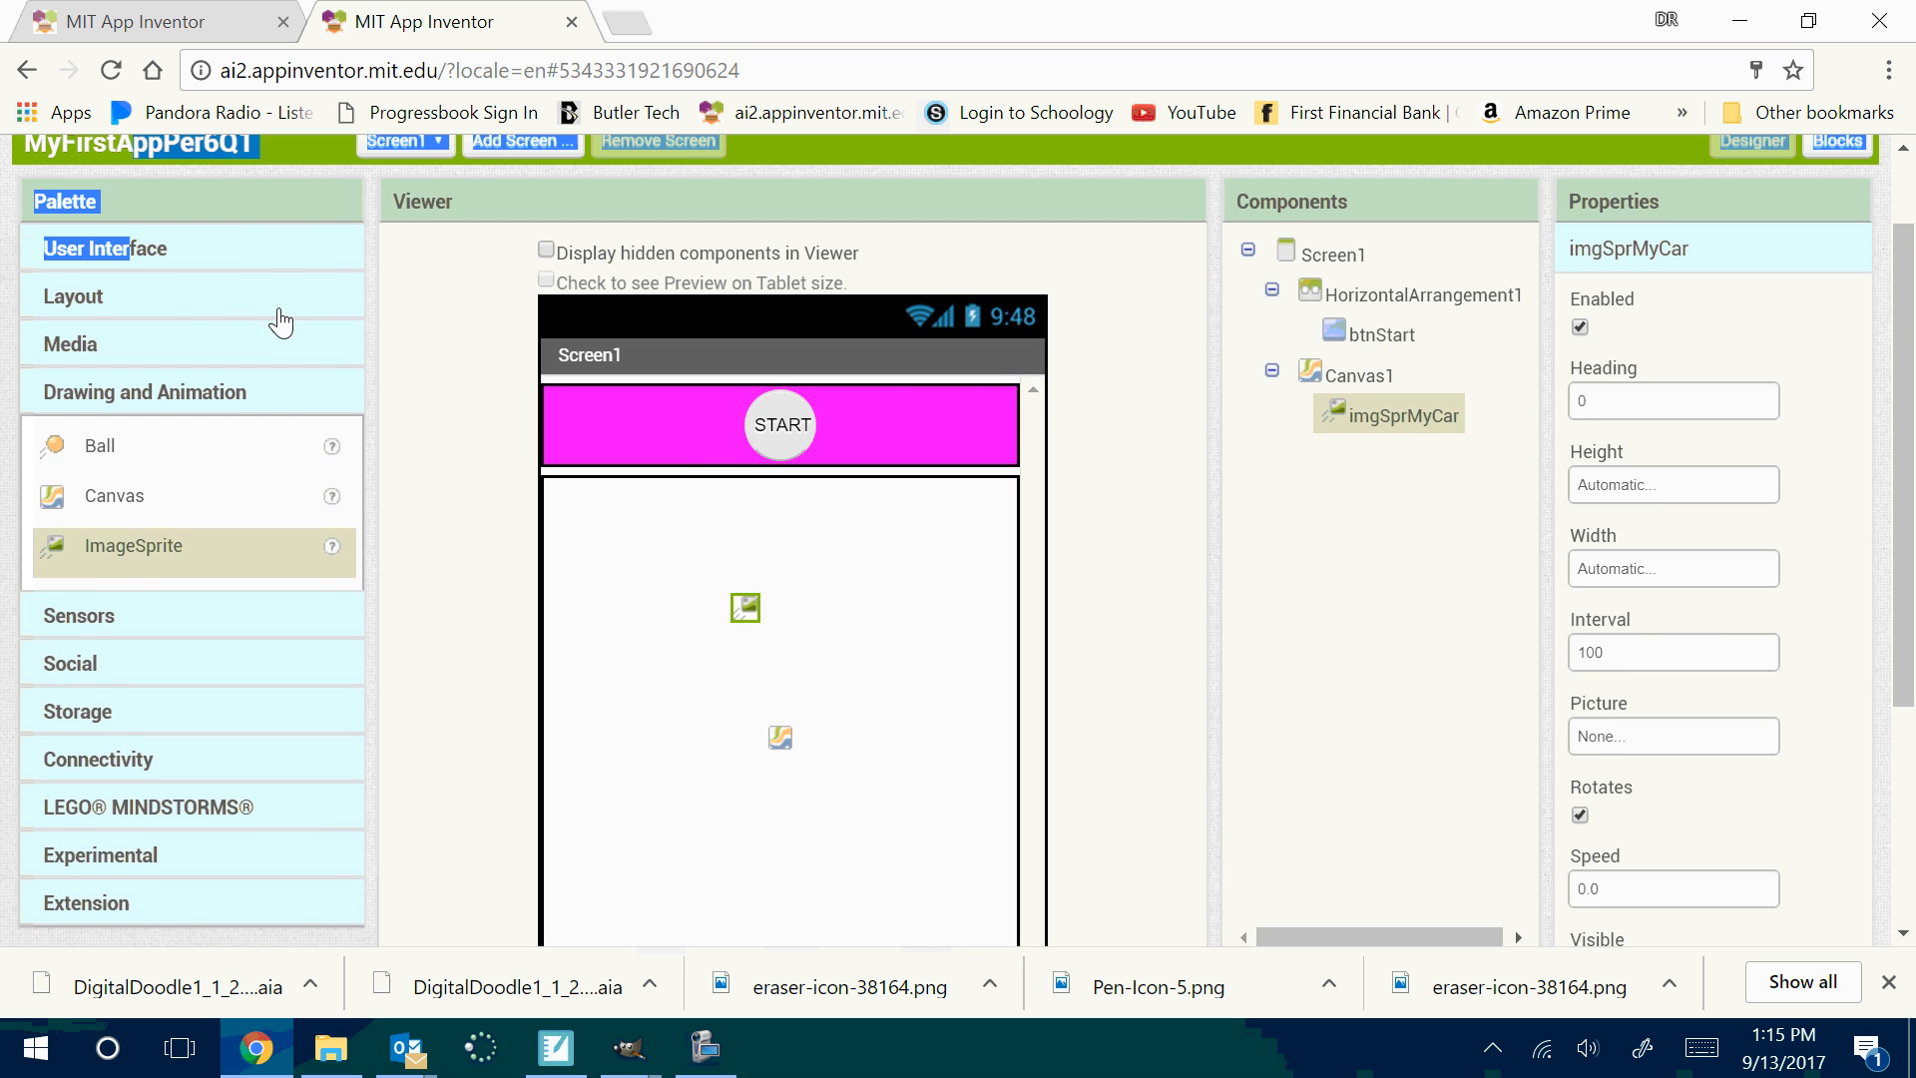
{"action": "left_click", "coordinate": [145, 248]}
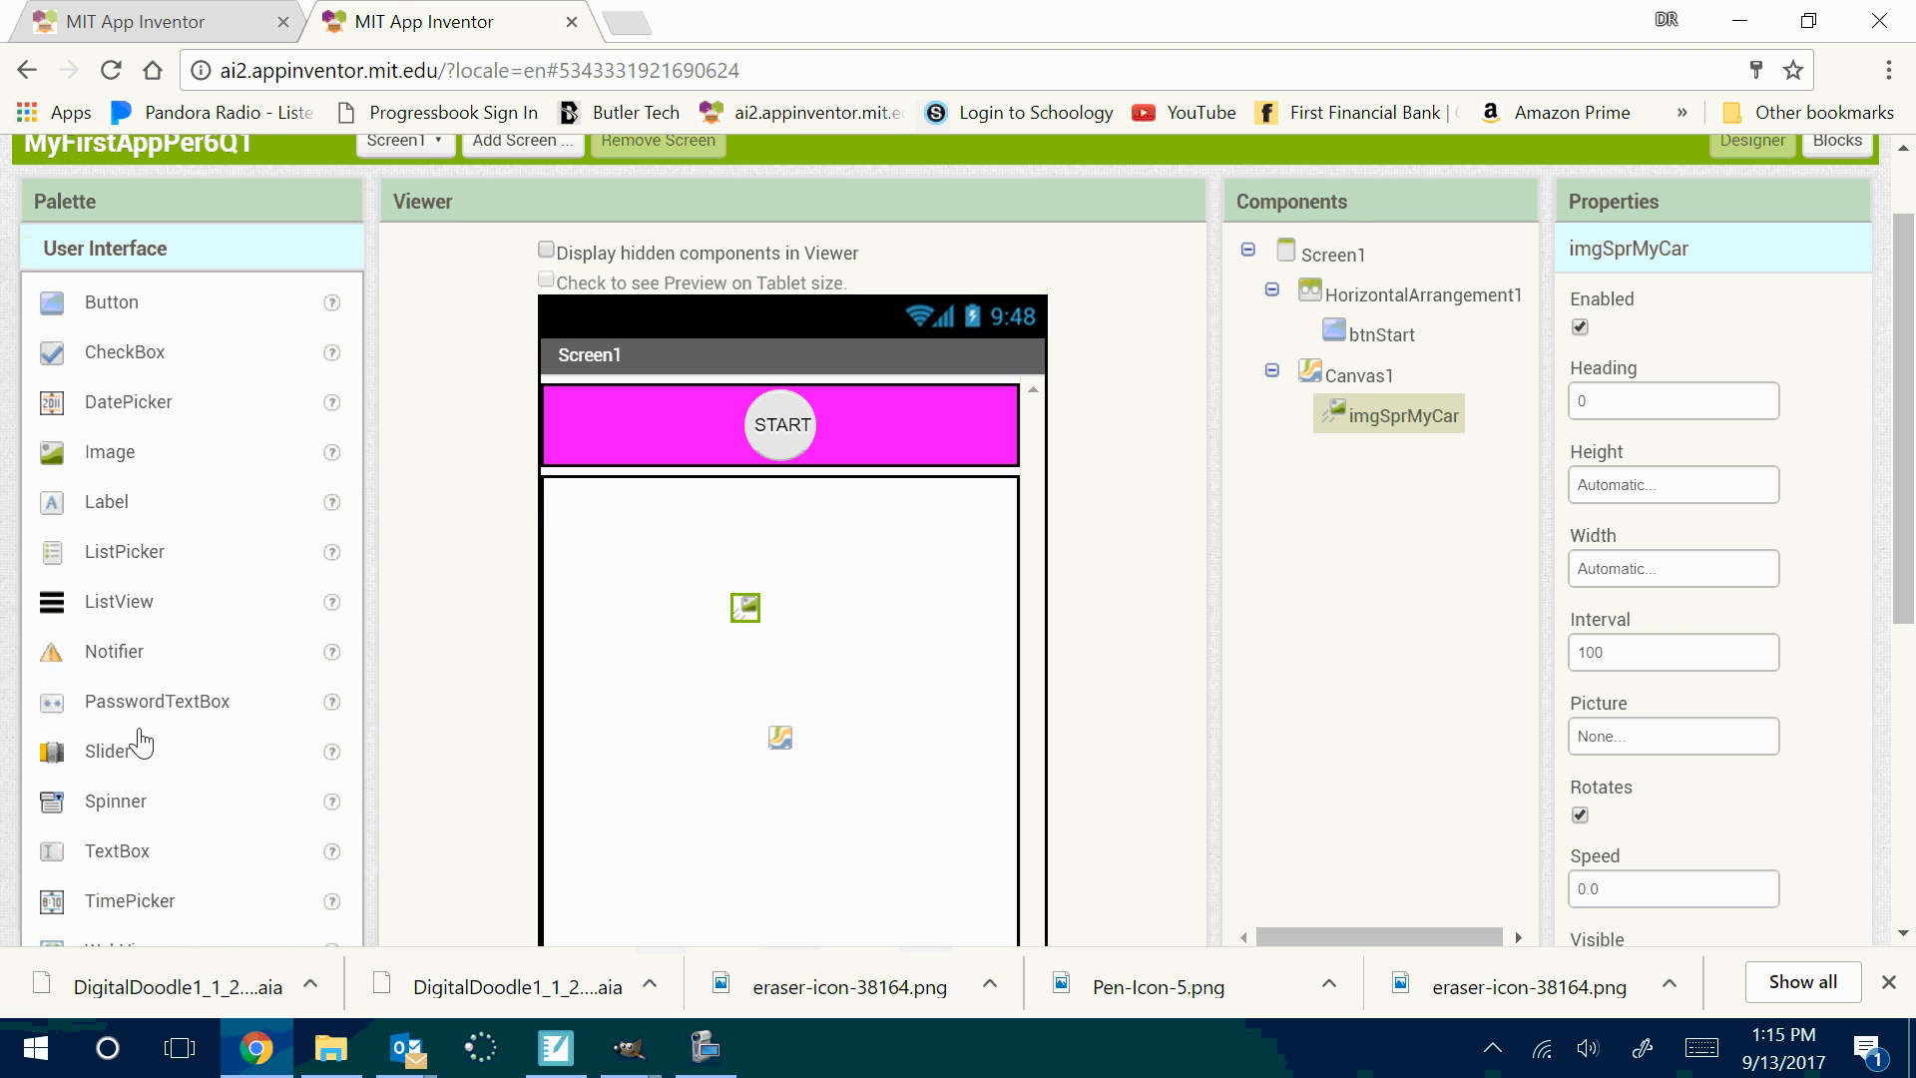
{"action": "left_click_drag", "start_coordinate": [105, 459], "coordinate": [639, 543]}
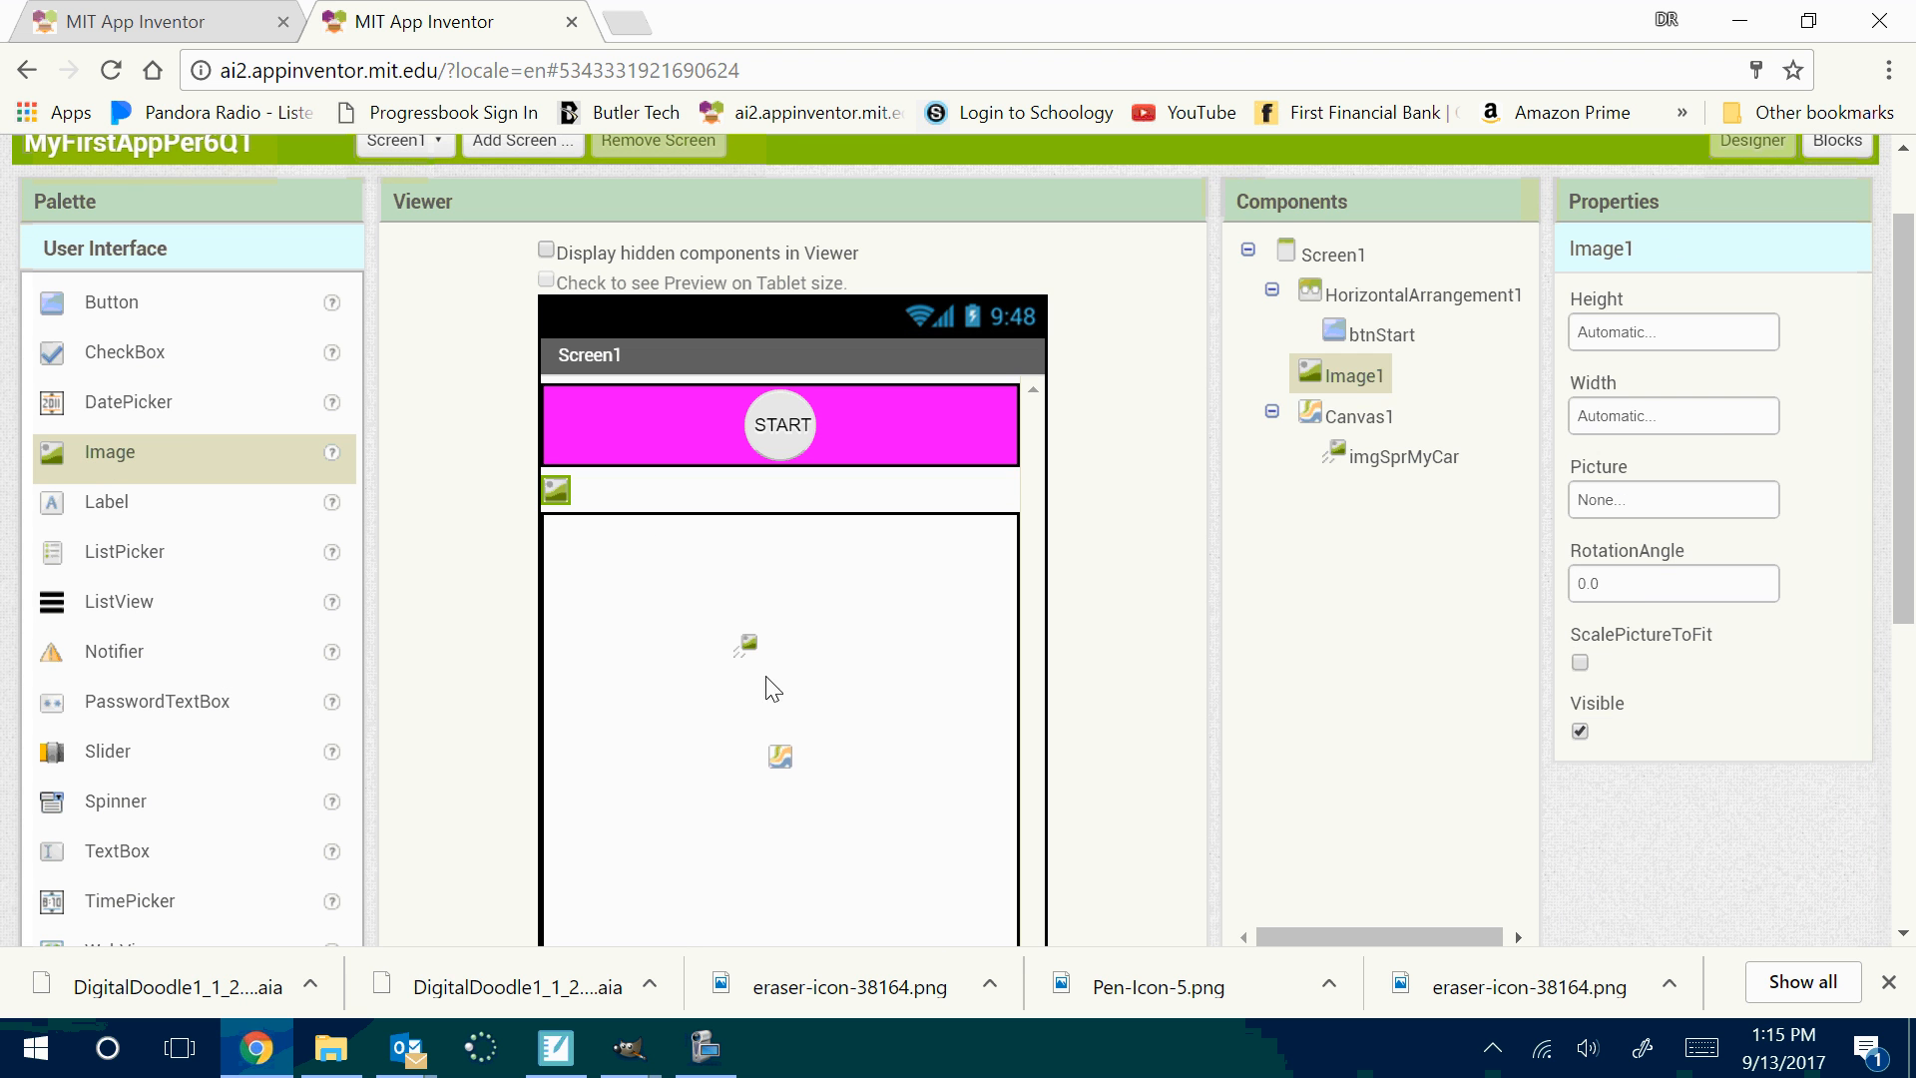
{"action": "left_click_drag", "start_coordinate": [565, 489], "coordinate": [650, 680]}
{"action": "left_click", "coordinate": [590, 504]}
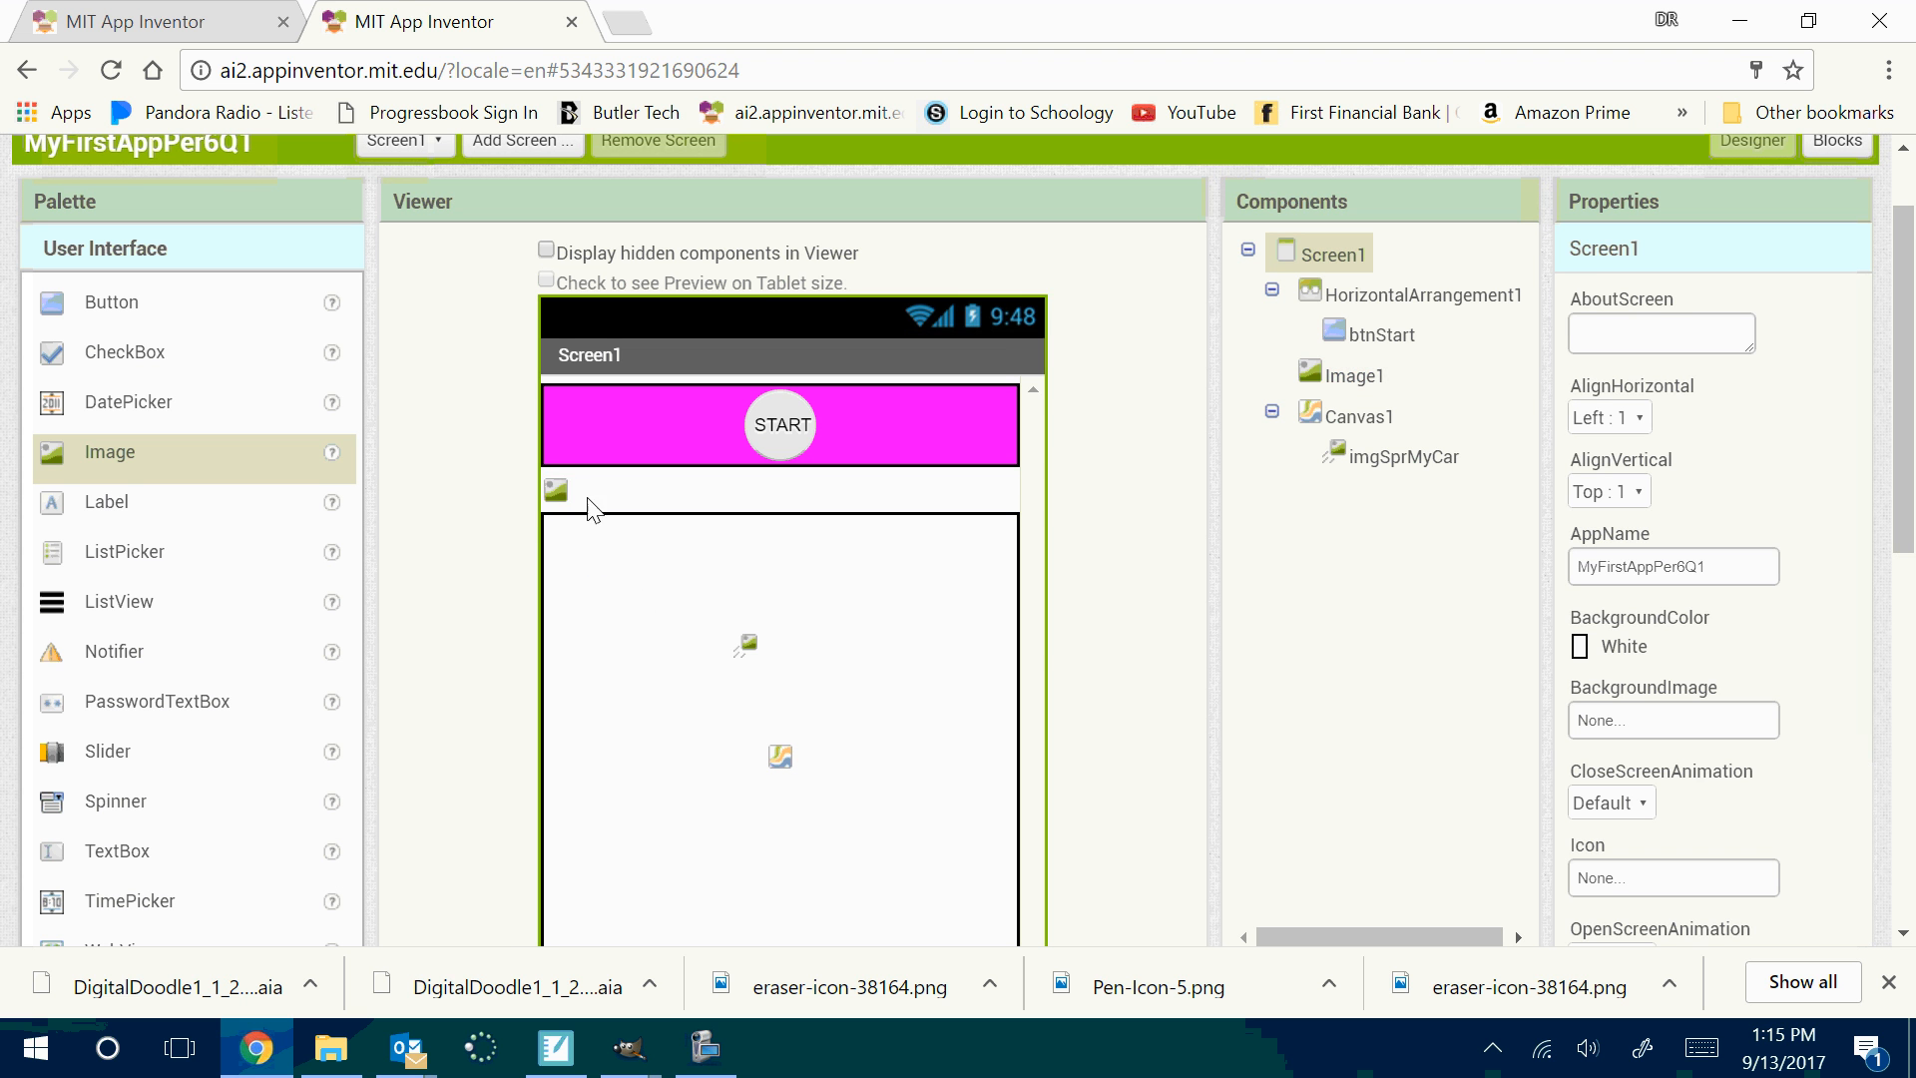
{"action": "left_click_drag", "start_coordinate": [571, 483], "coordinate": [676, 670]}
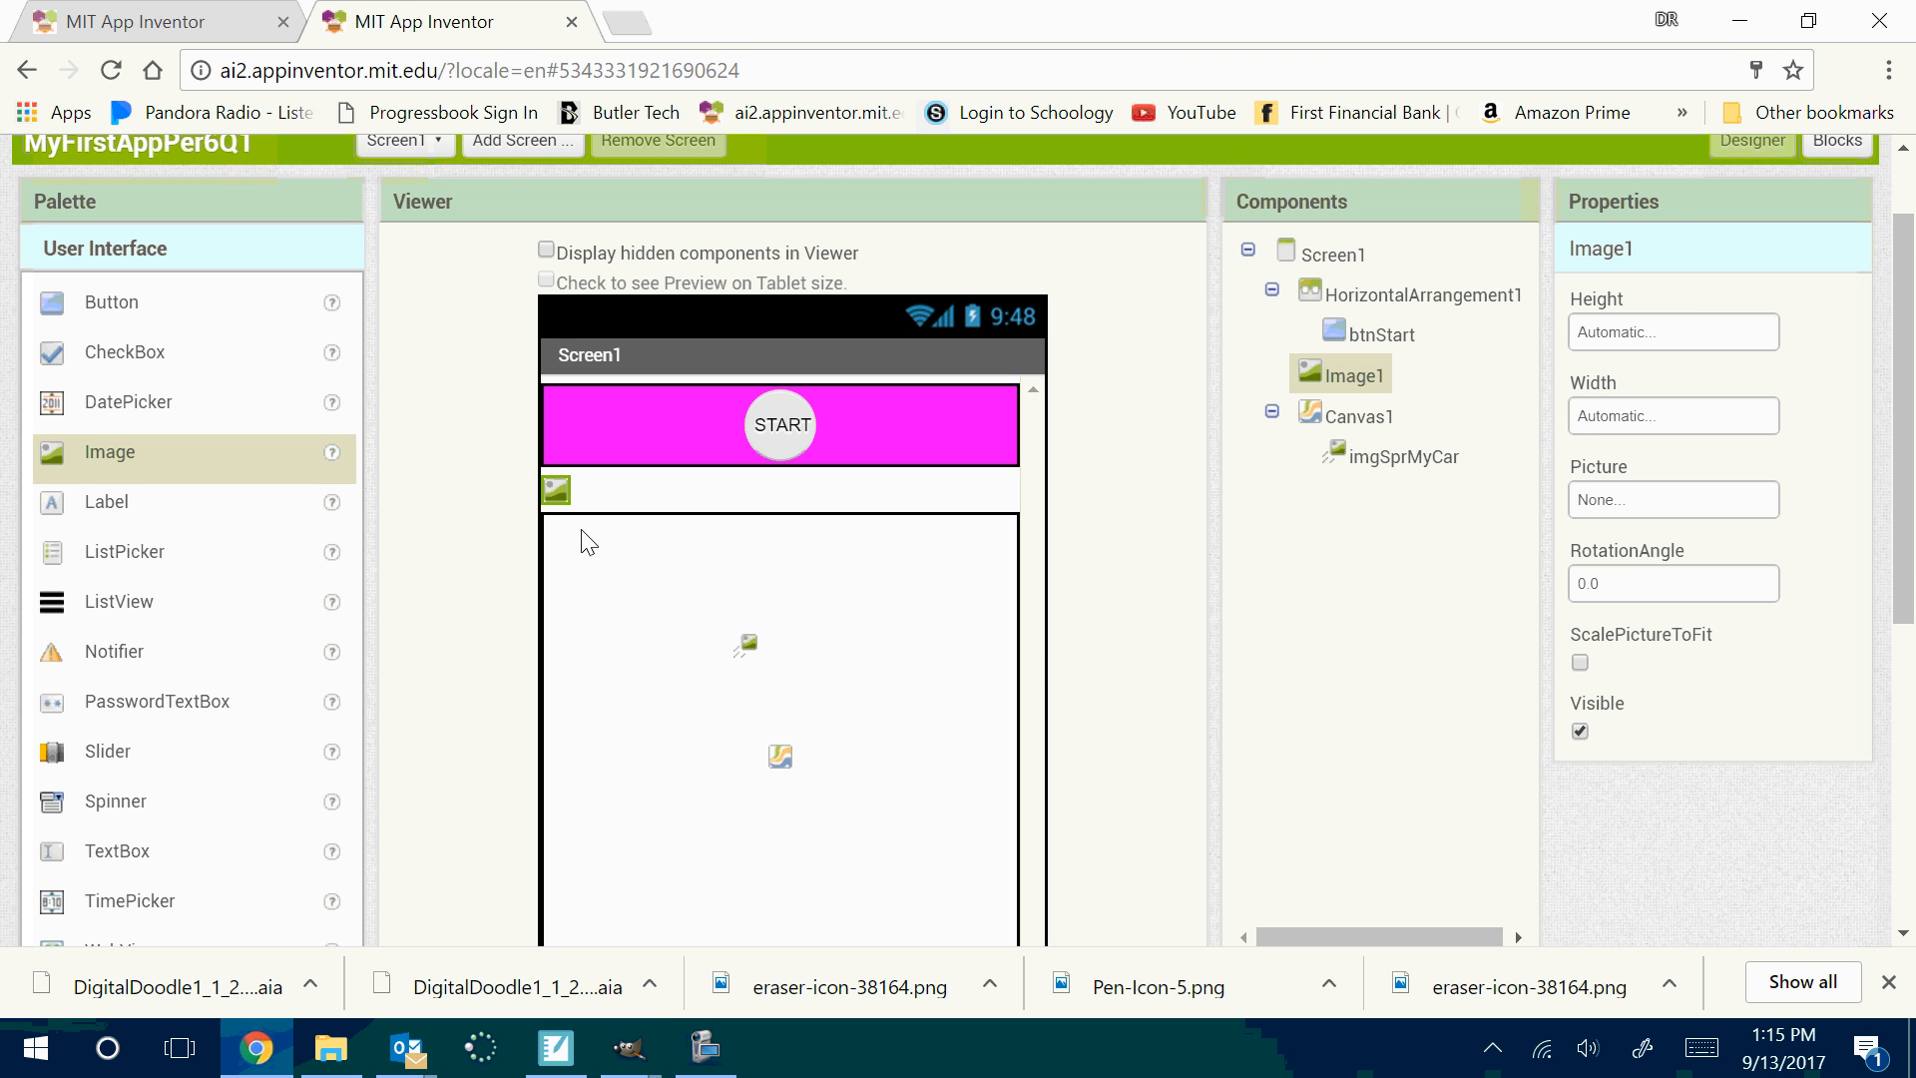
{"action": "left_click_drag", "start_coordinate": [559, 491], "coordinate": [636, 660]}
{"action": "left_click_drag", "start_coordinate": [567, 496], "coordinate": [613, 609]}
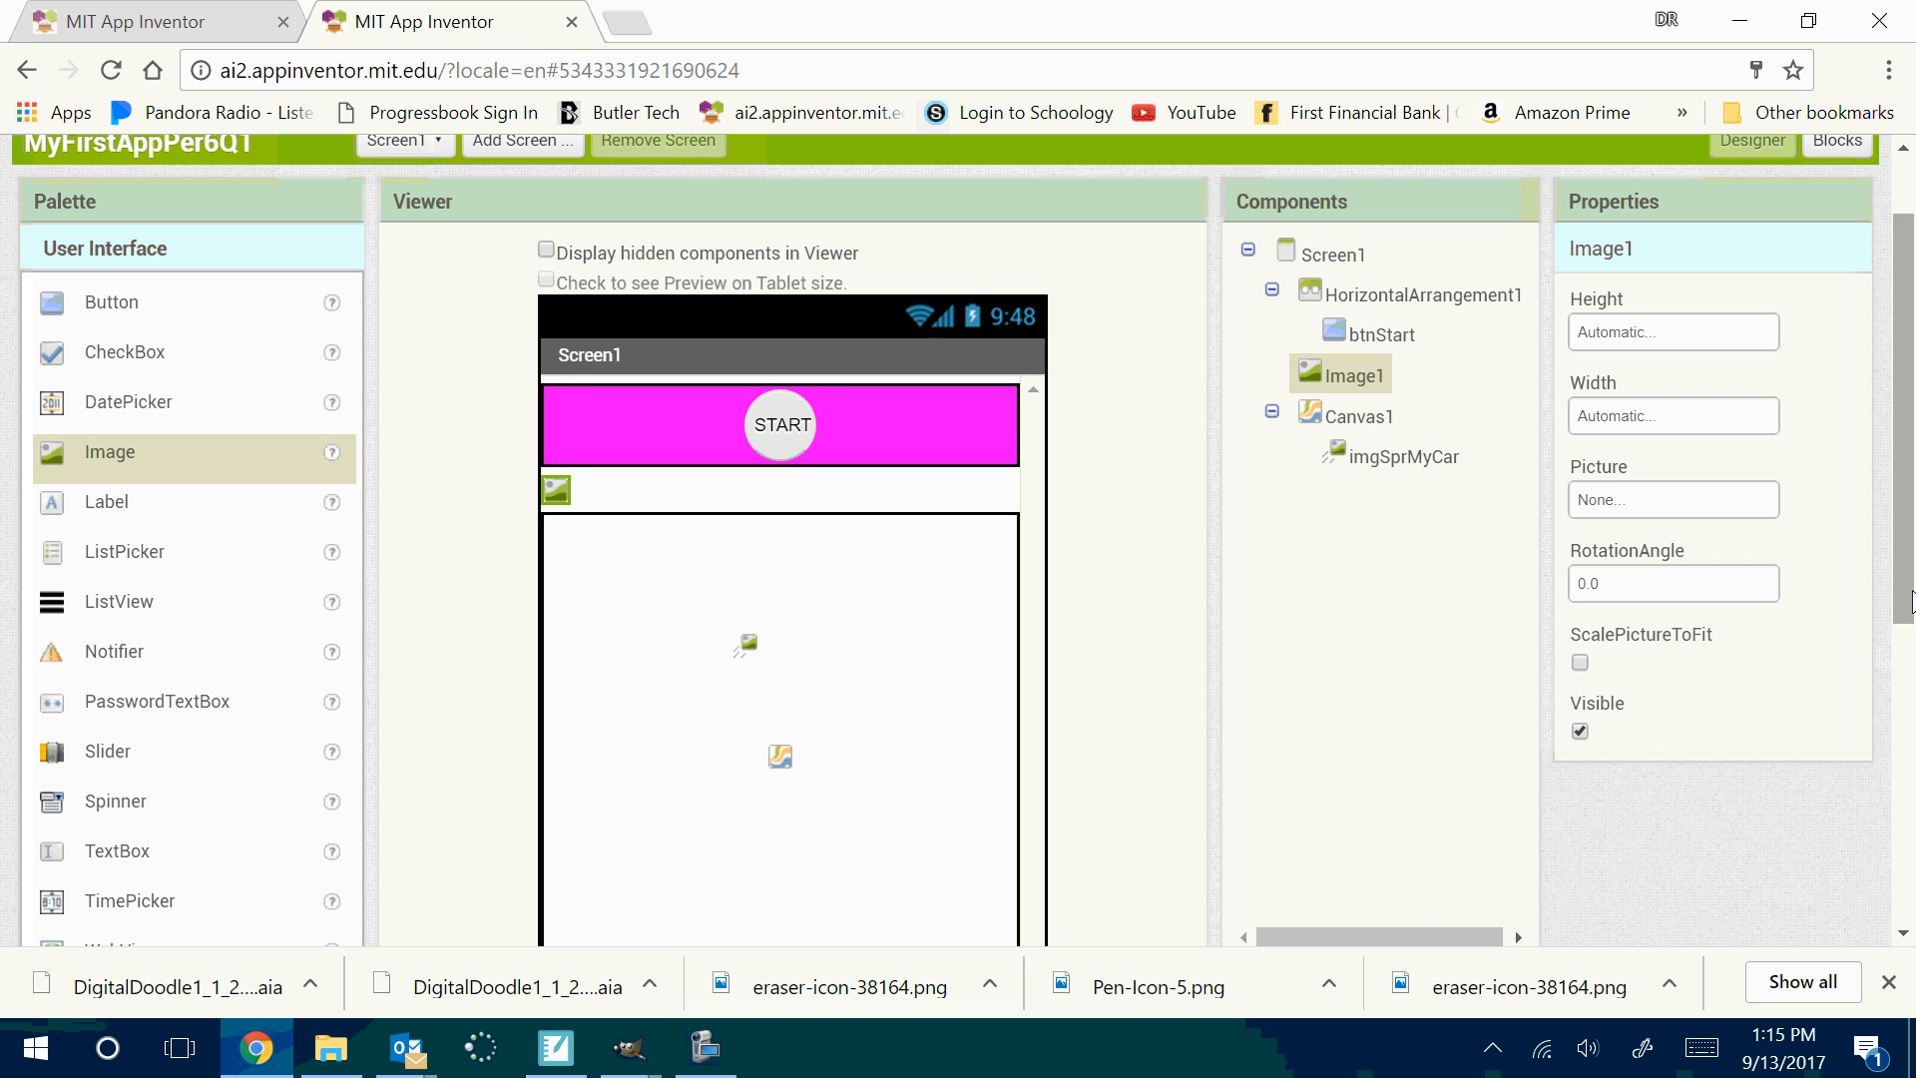
Delete the Image1 component from Screen1
{"action": "scroll", "coordinate": [1887, 689], "scroll_direction": "down", "scroll_amount": 2}
{"action": "left_click", "coordinate": [1341, 744]}
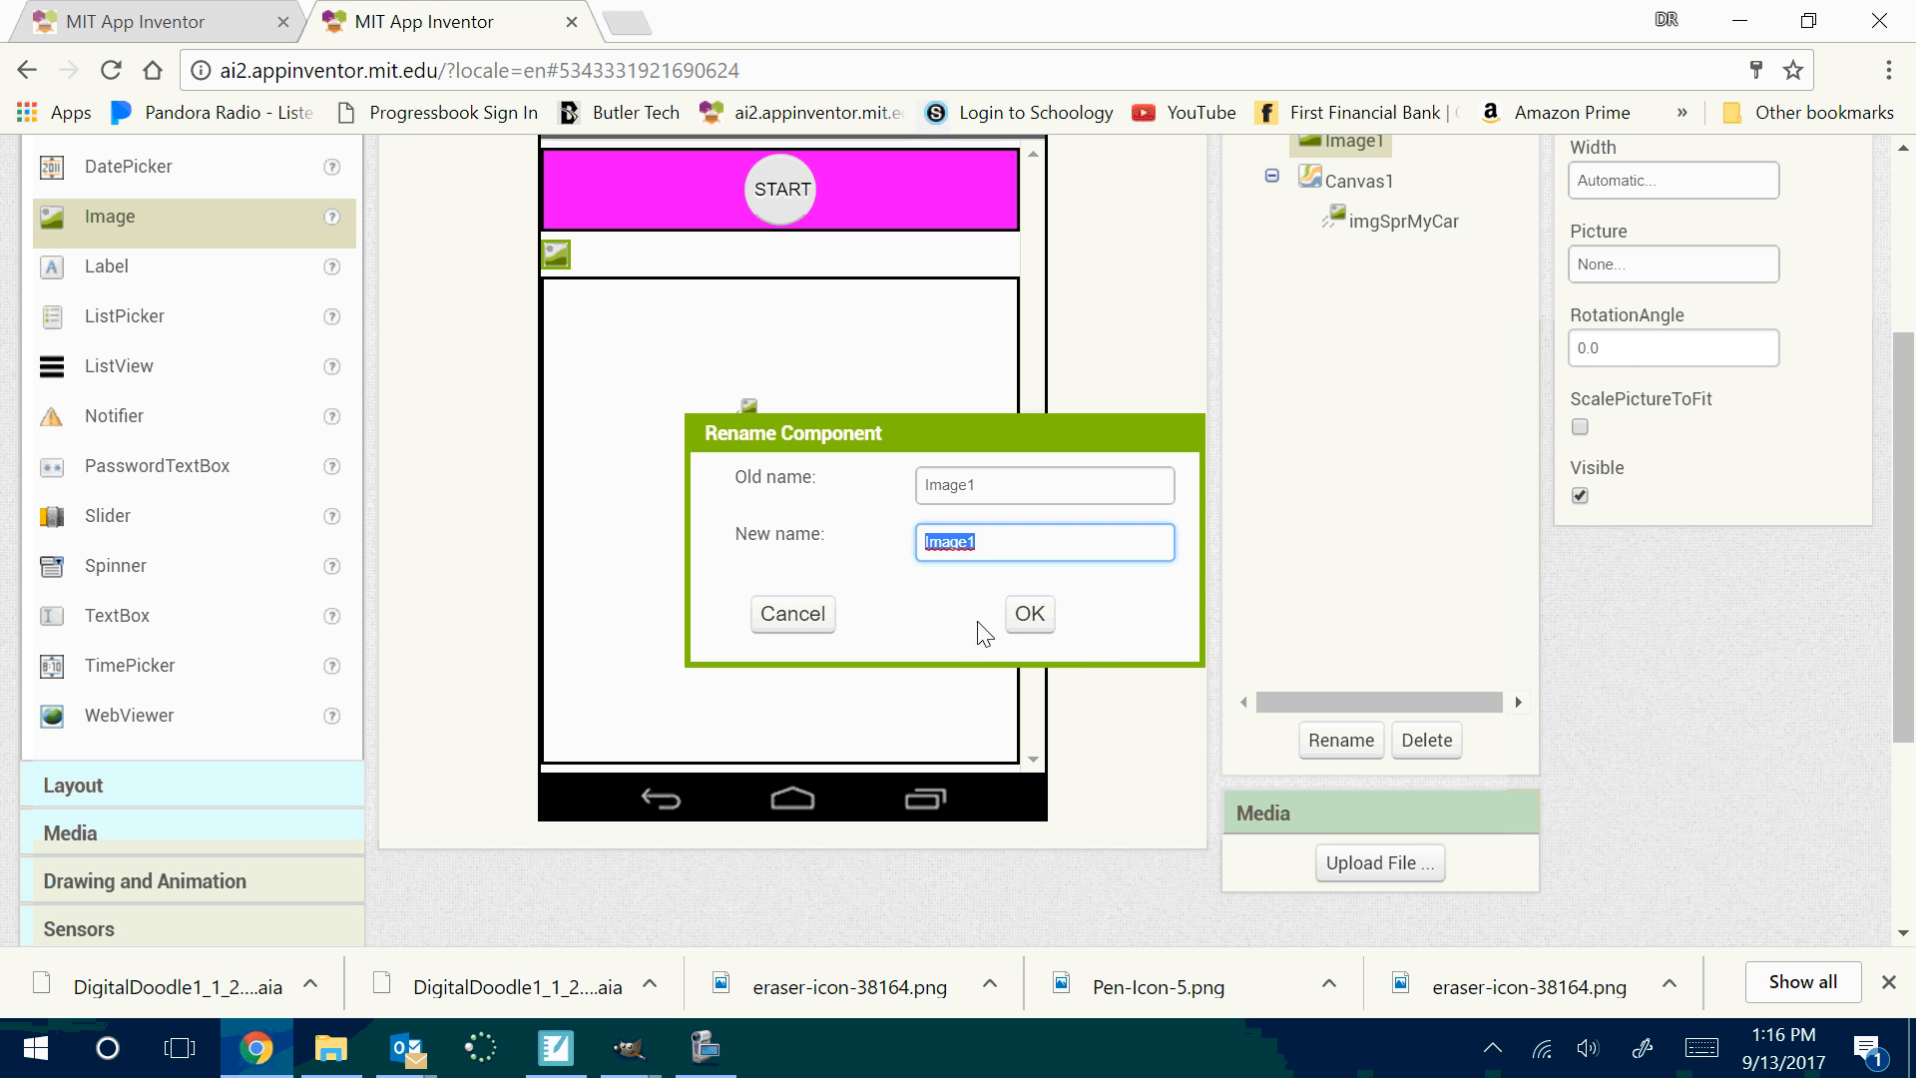
{"action": "left_click", "coordinate": [792, 613]}
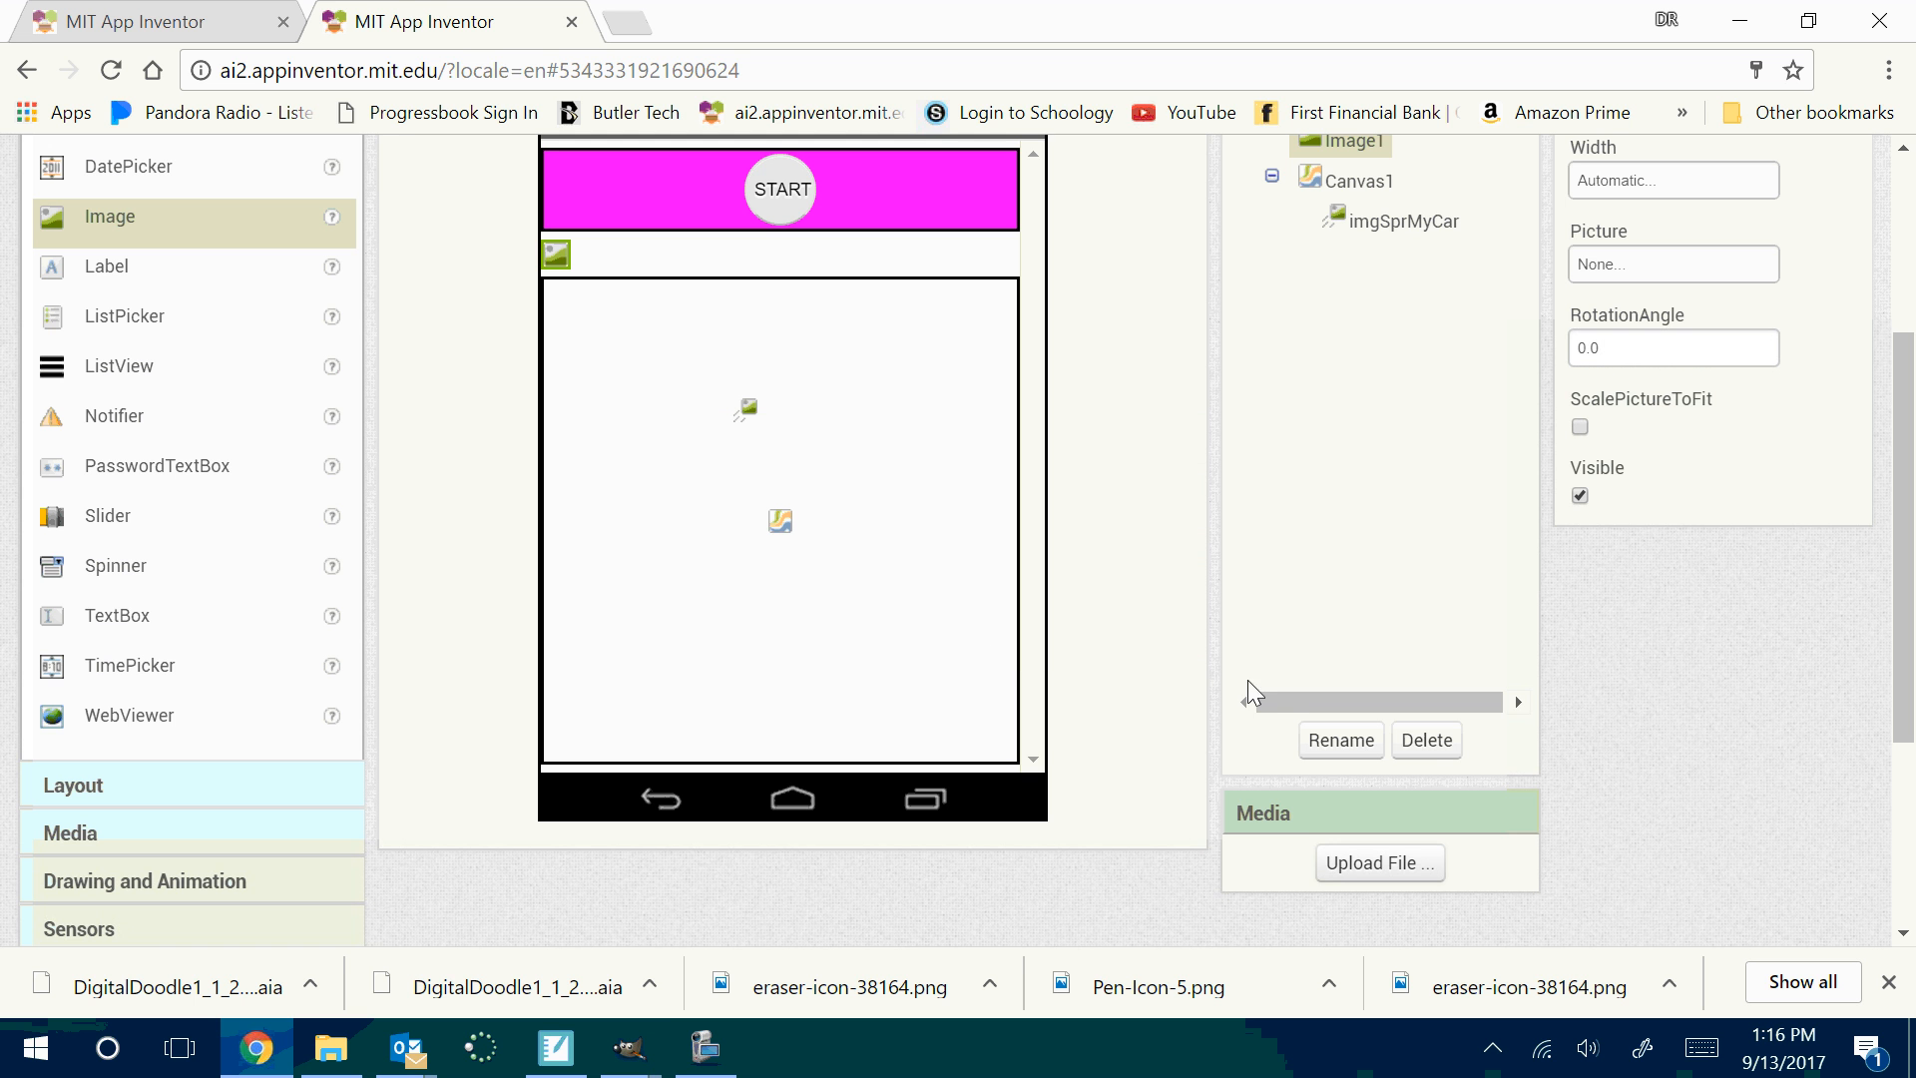
{"action": "left_click", "coordinate": [1446, 747]}
{"action": "left_click", "coordinate": [1050, 268]}
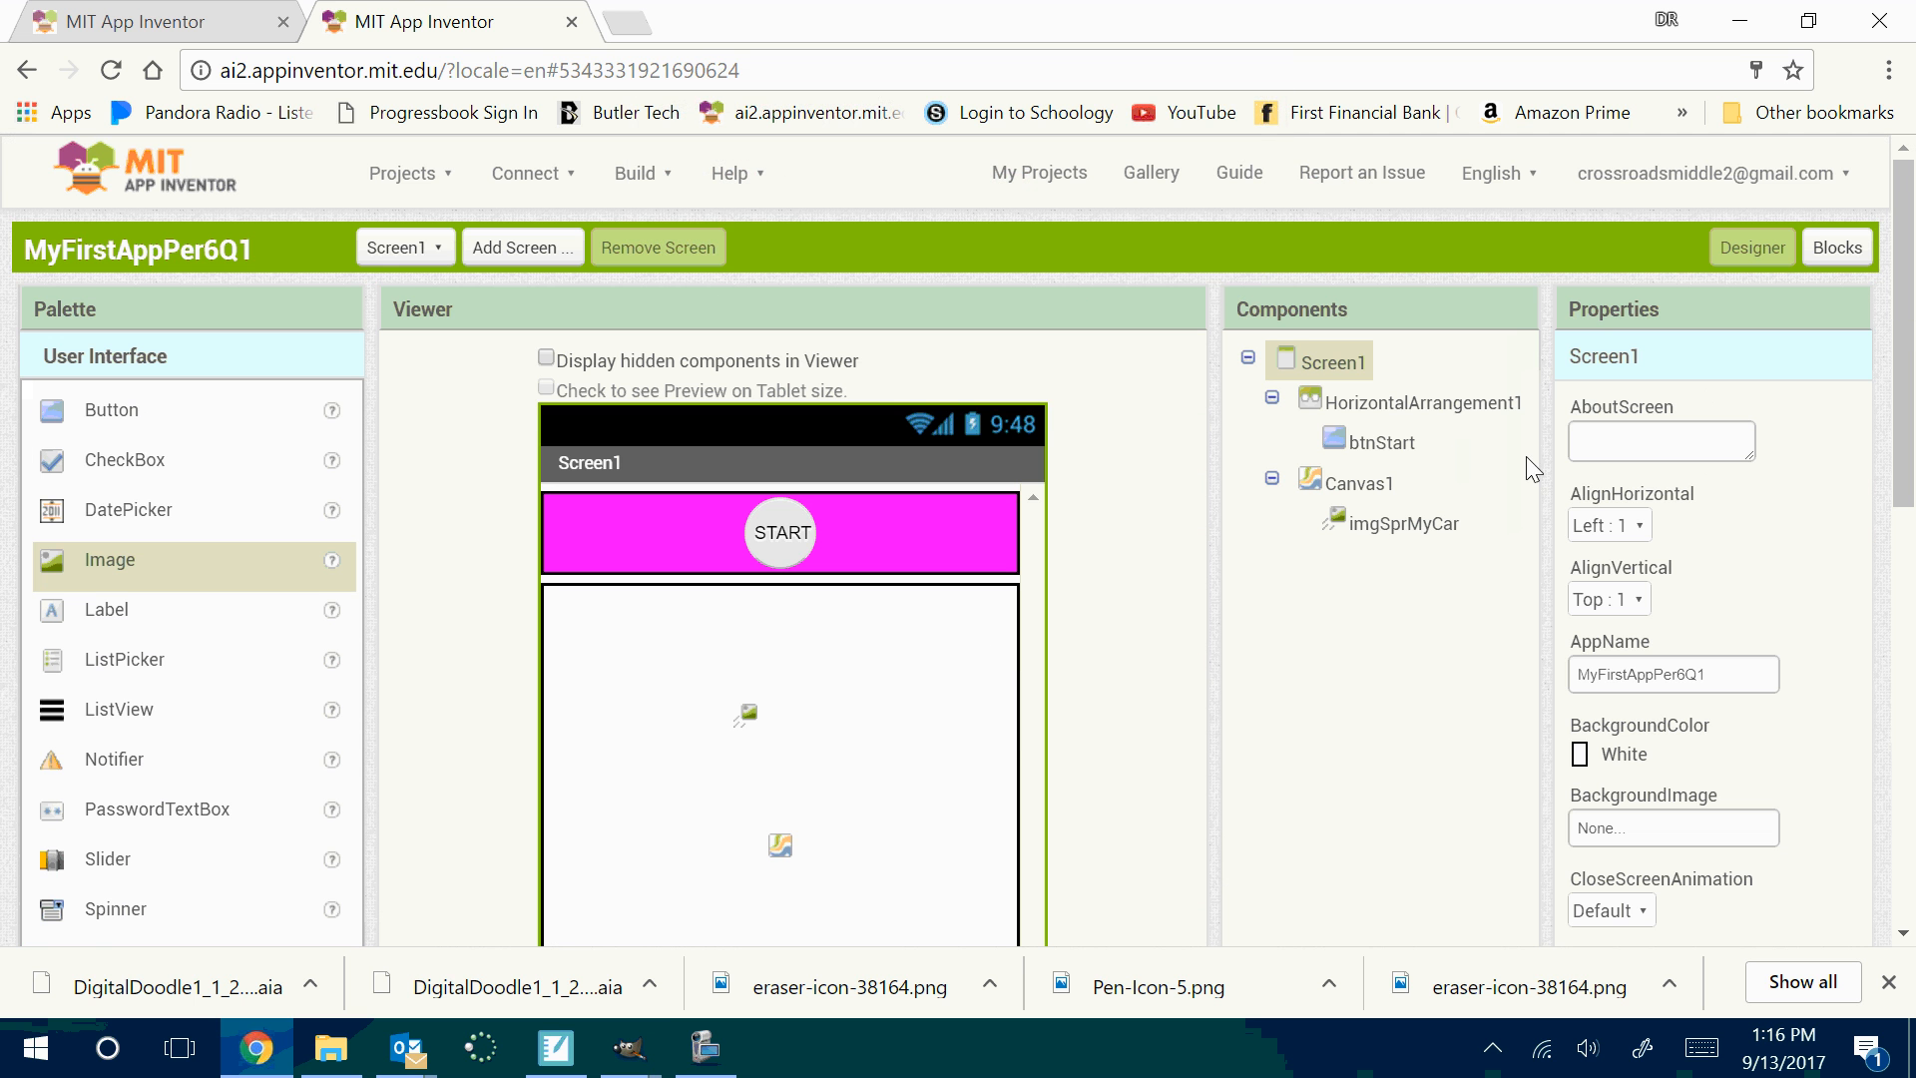
Rename the Canvas1 component to cnvMyRaceTrack
{"action": "left_click_drag", "start_coordinate": [1907, 345], "coordinate": [1910, 451]}
{"action": "left_click", "coordinate": [1348, 235]}
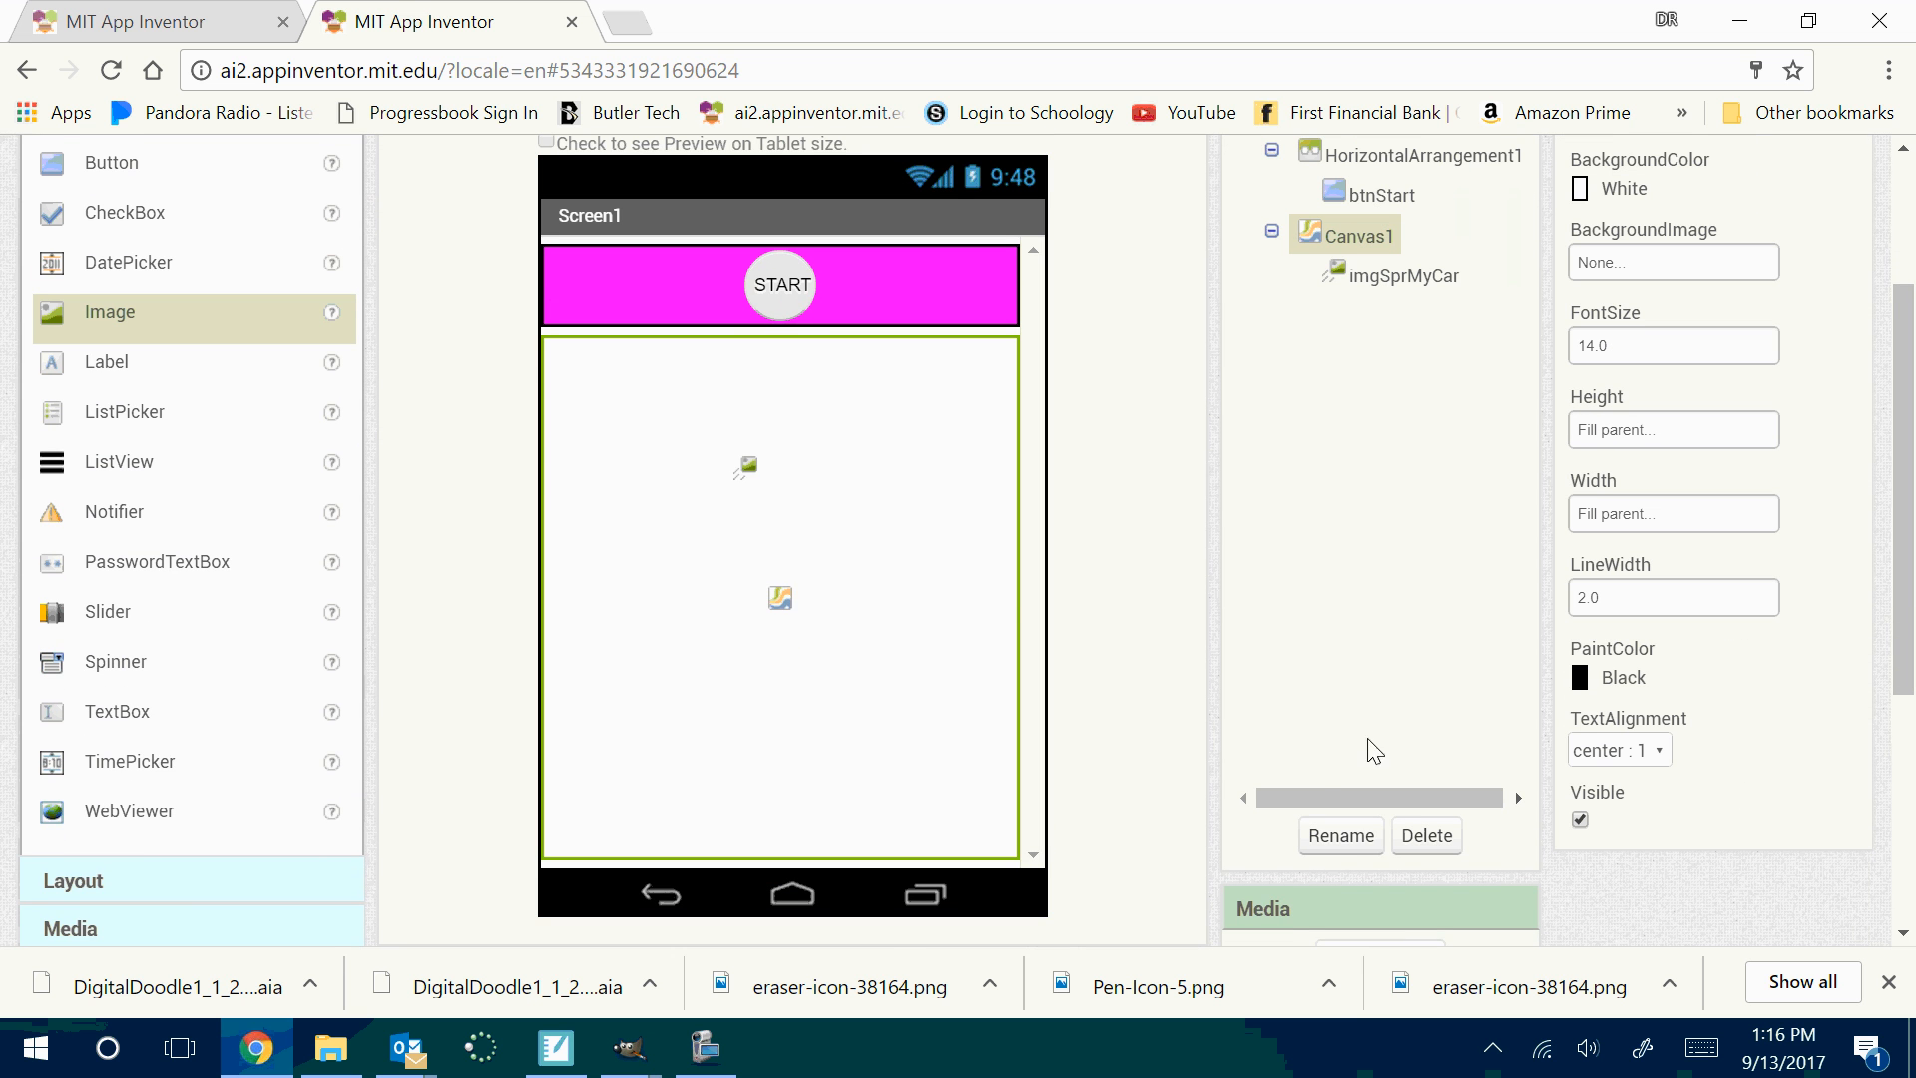
{"action": "left_click", "coordinate": [1341, 836]}
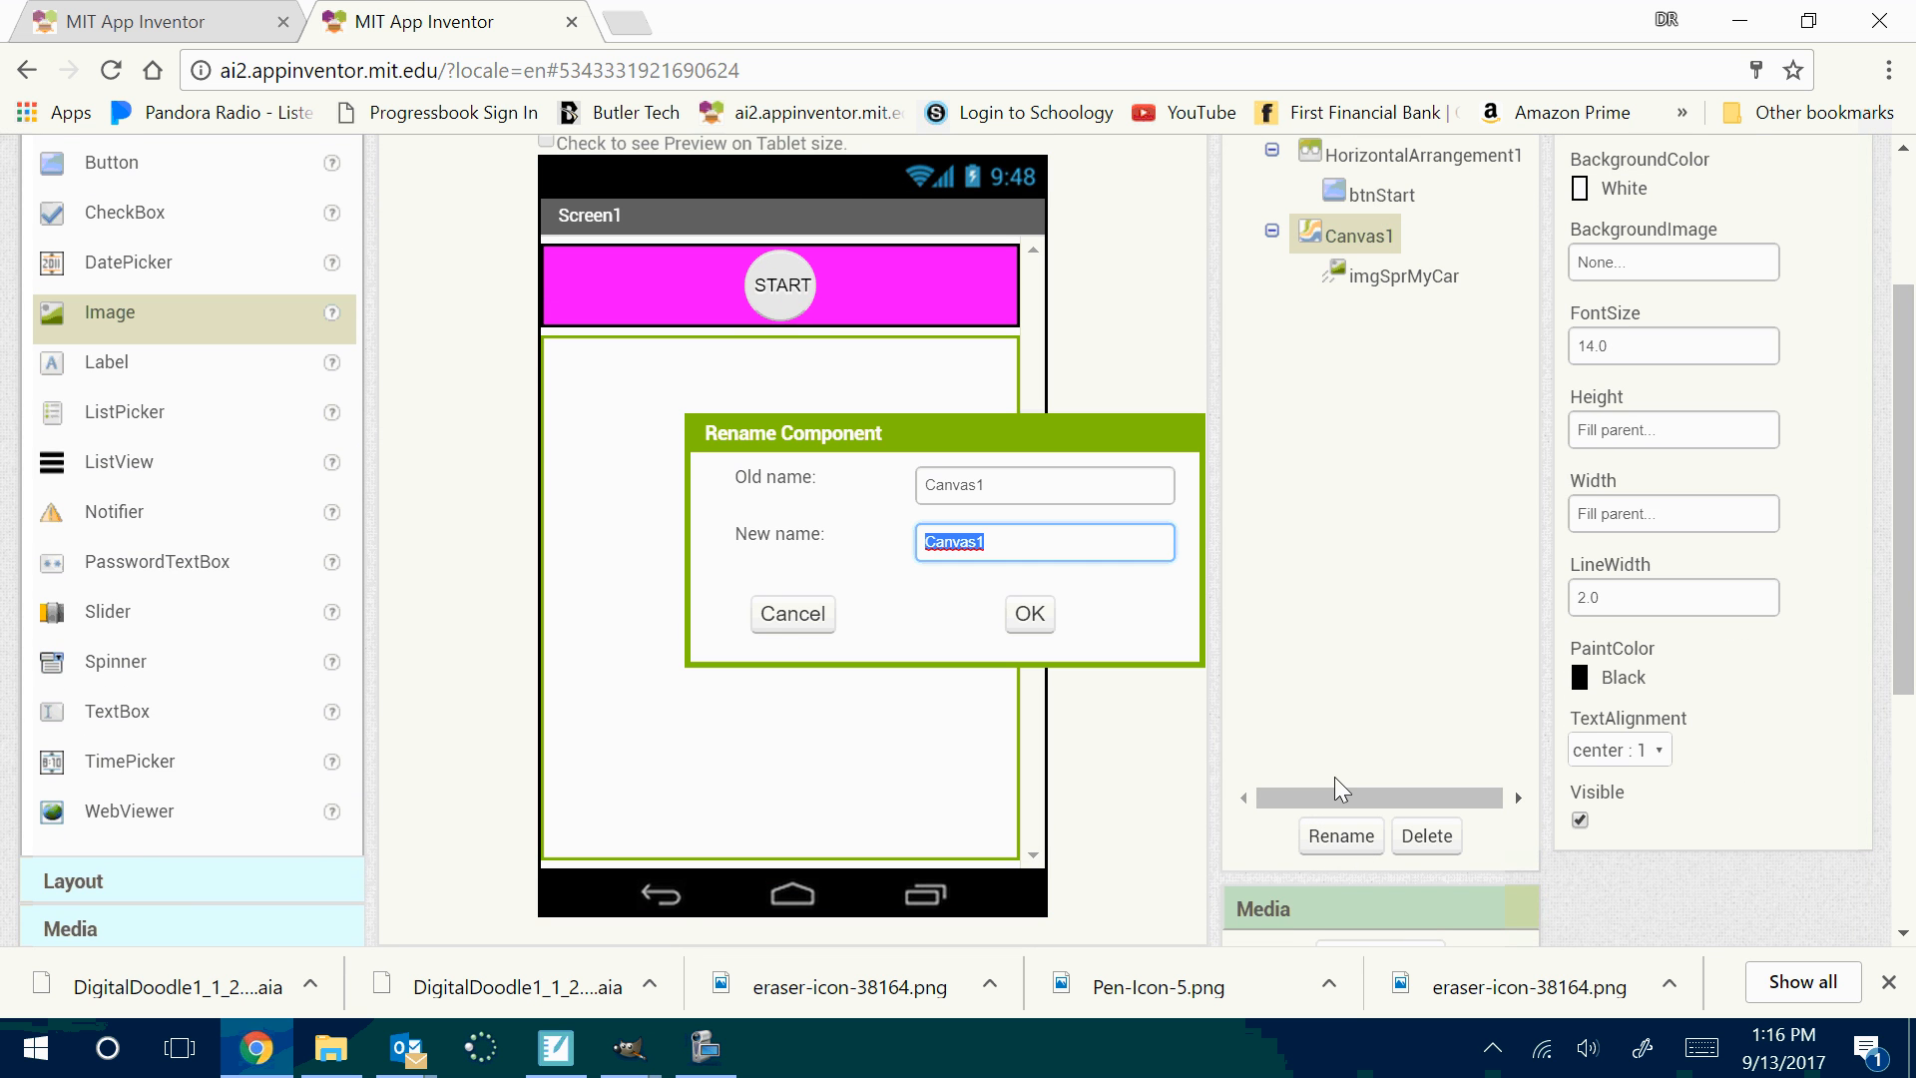
{"action": "type", "text": "cnvMyRaceTrack"}
{"action": "key", "text": "Return"}
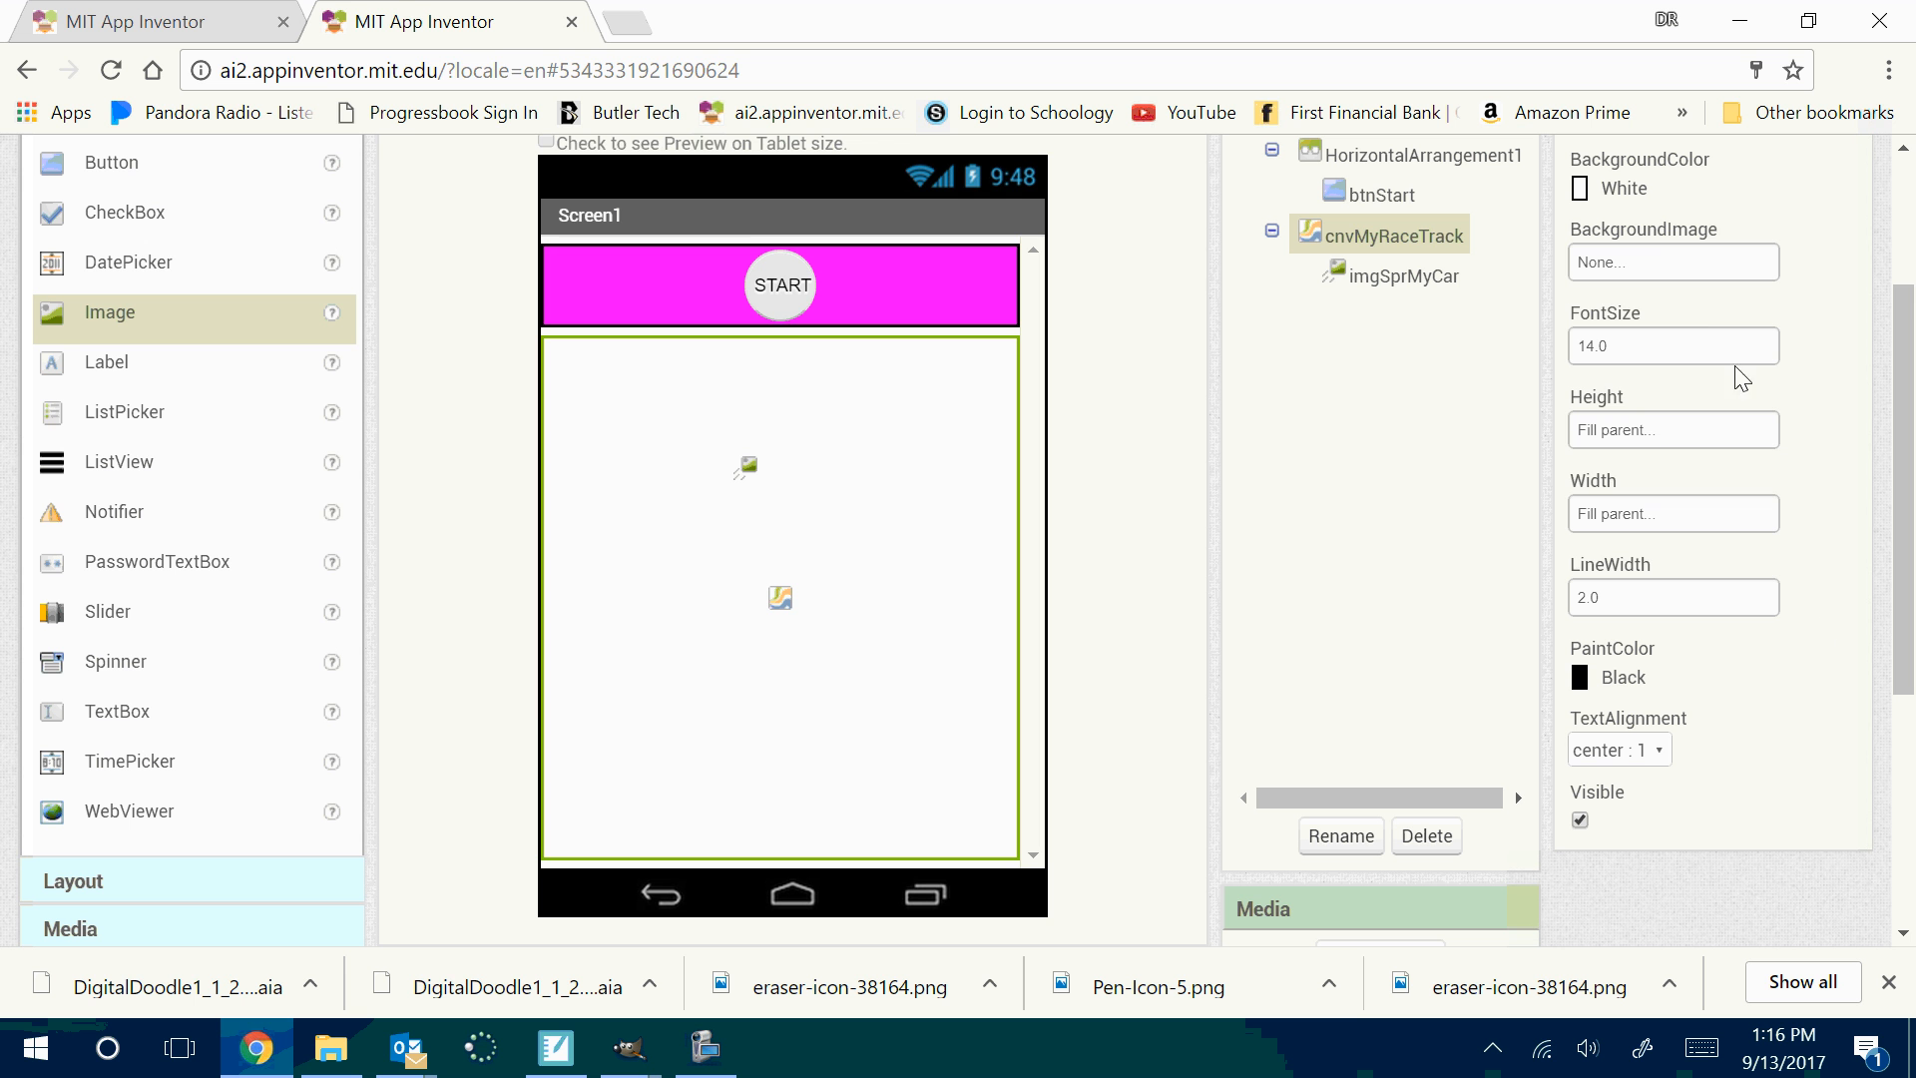
Upload cool-highway-wallpaper-1.jpg from the Gimp P5 folder as the background image of cnvMyRaceTrack
{"action": "left_click", "coordinate": [1678, 263]}
{"action": "left_click", "coordinate": [1622, 515]}
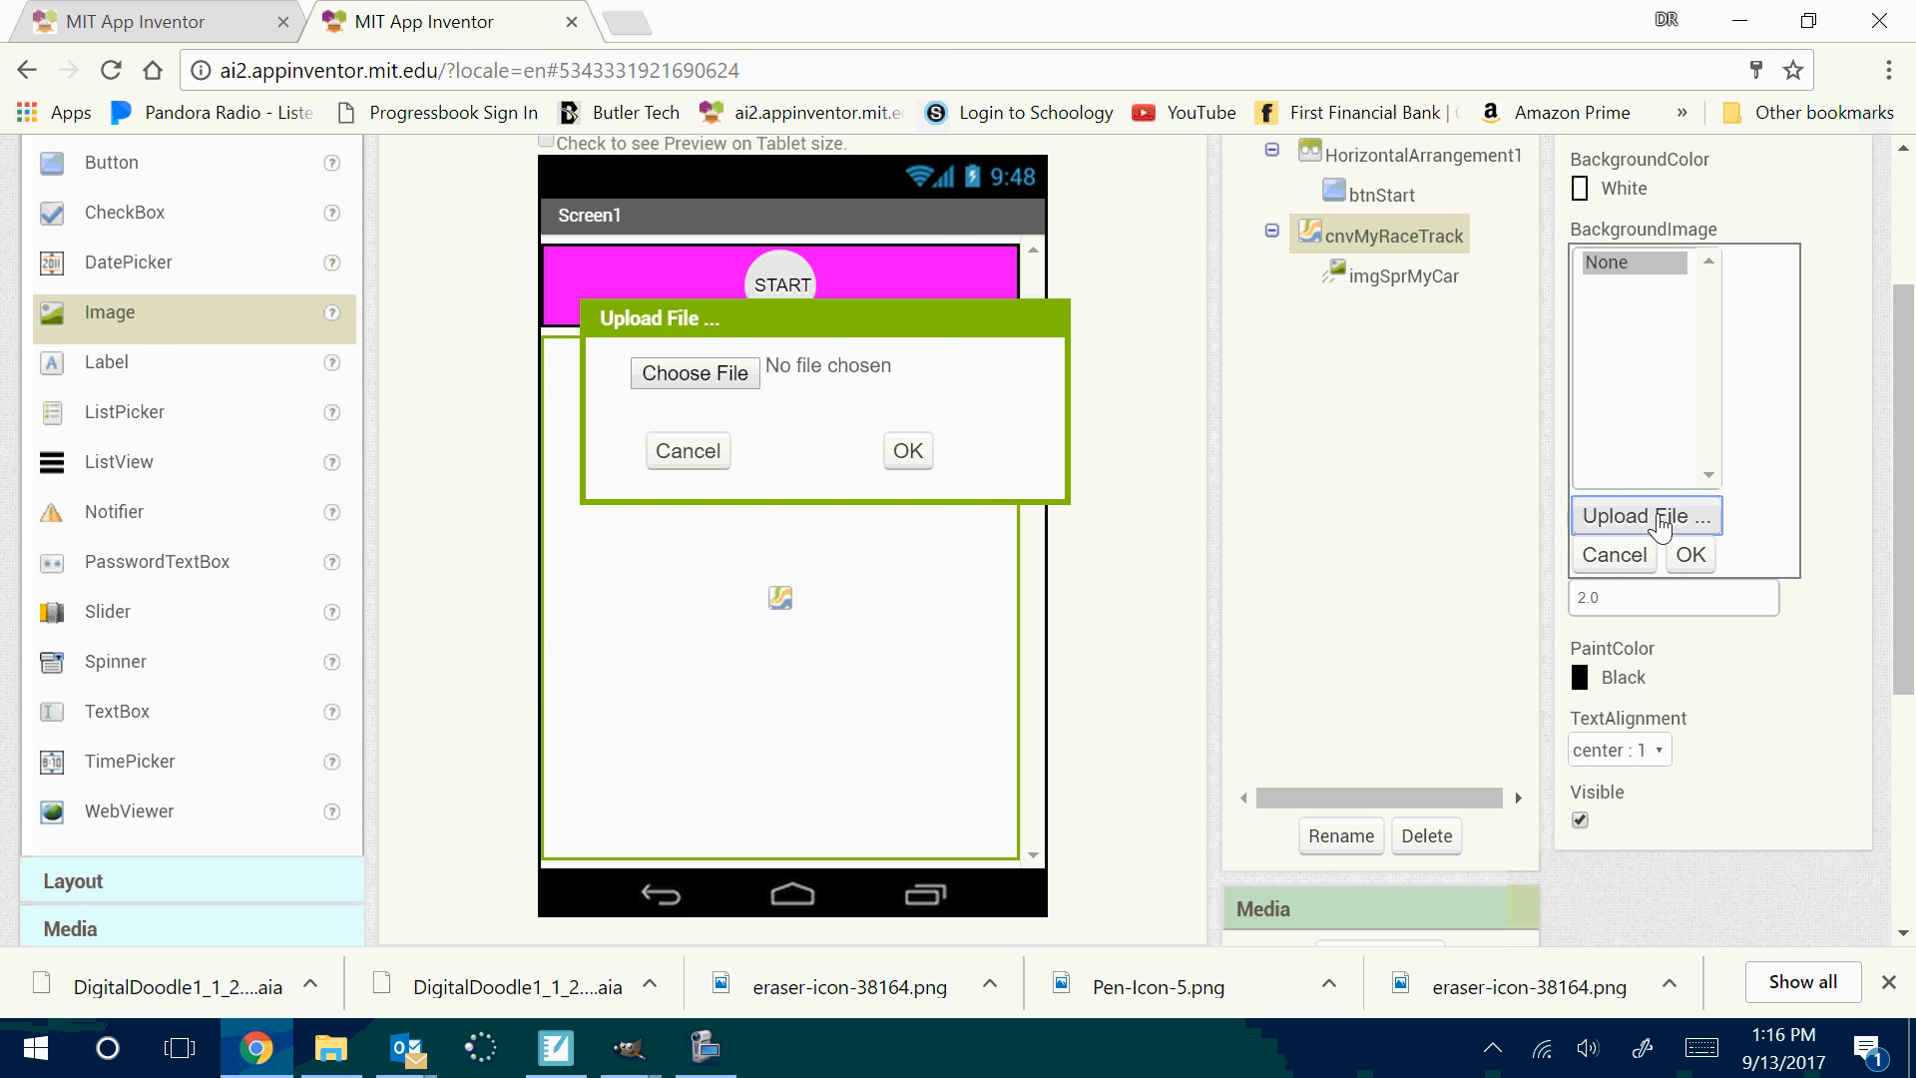
{"action": "left_click", "coordinate": [714, 375]}
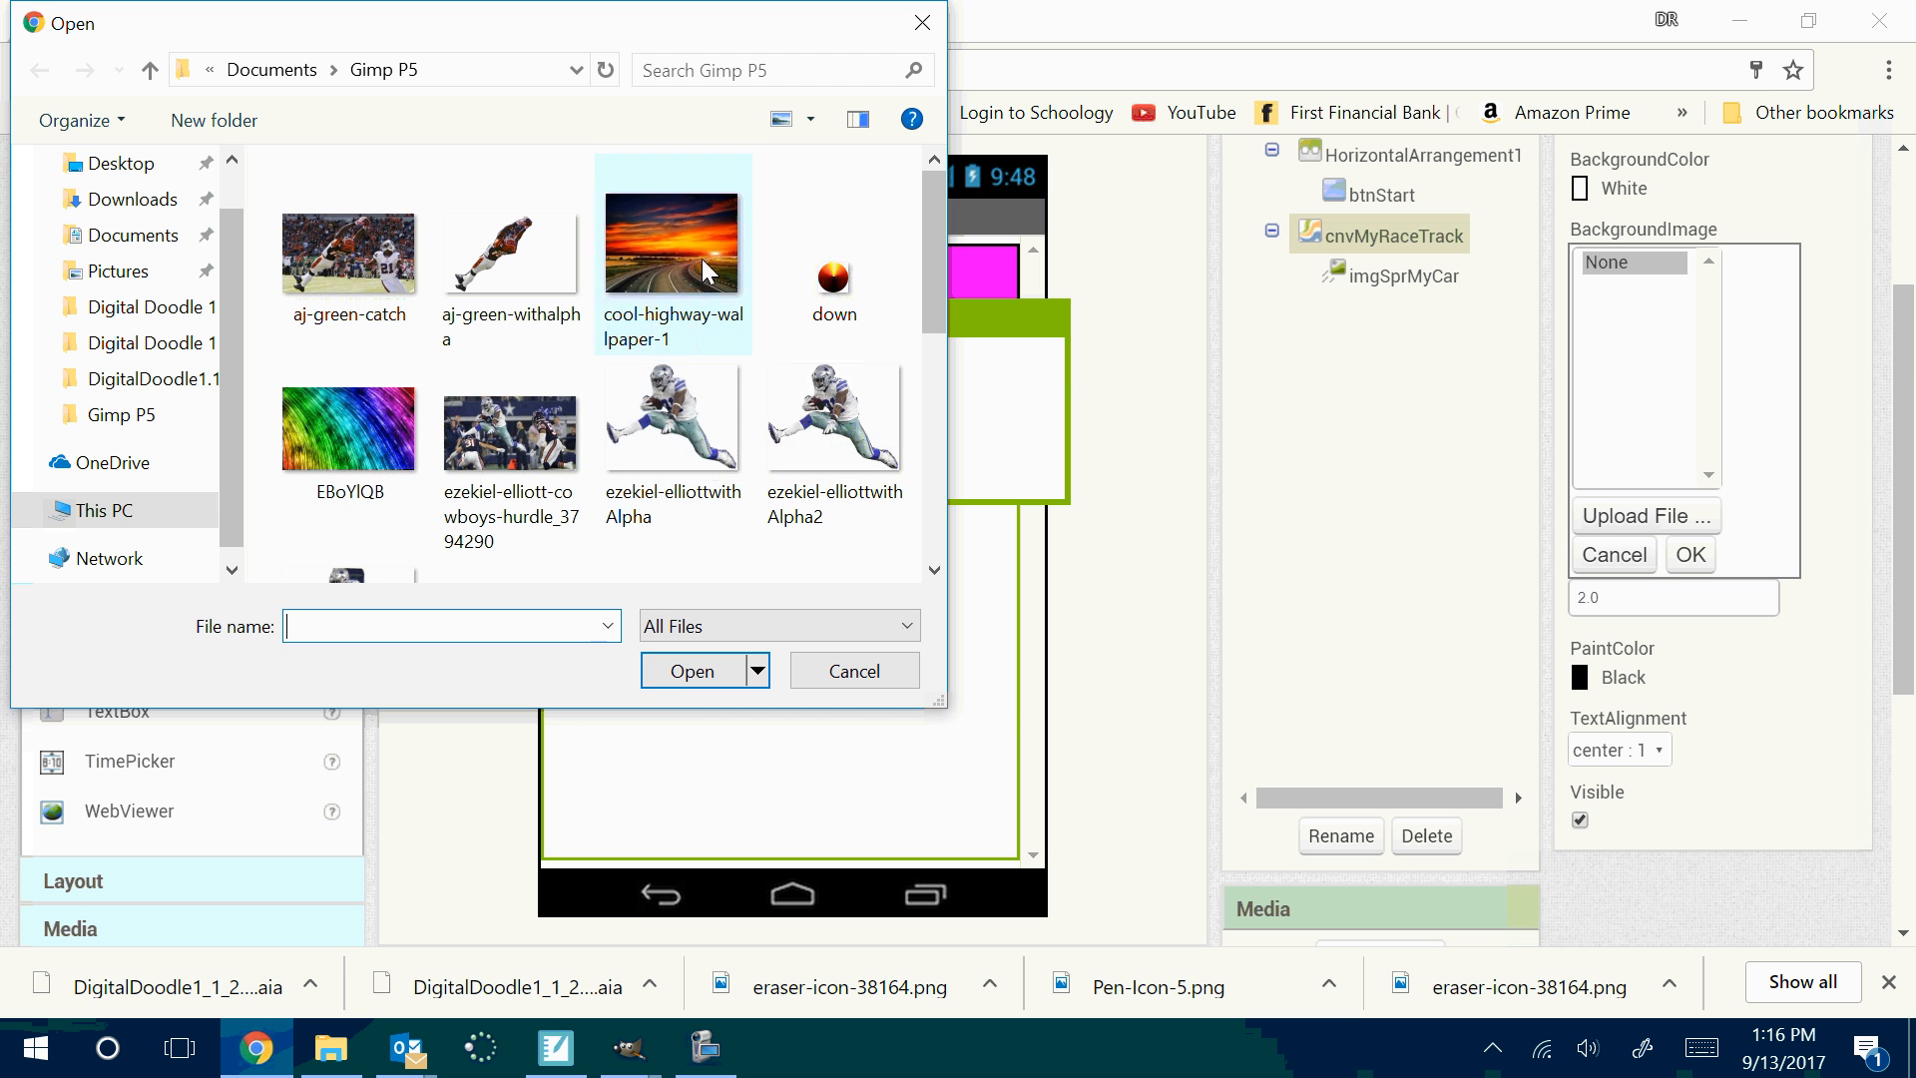
{"action": "left_click", "coordinate": [672, 250]}
{"action": "left_click", "coordinate": [688, 671]}
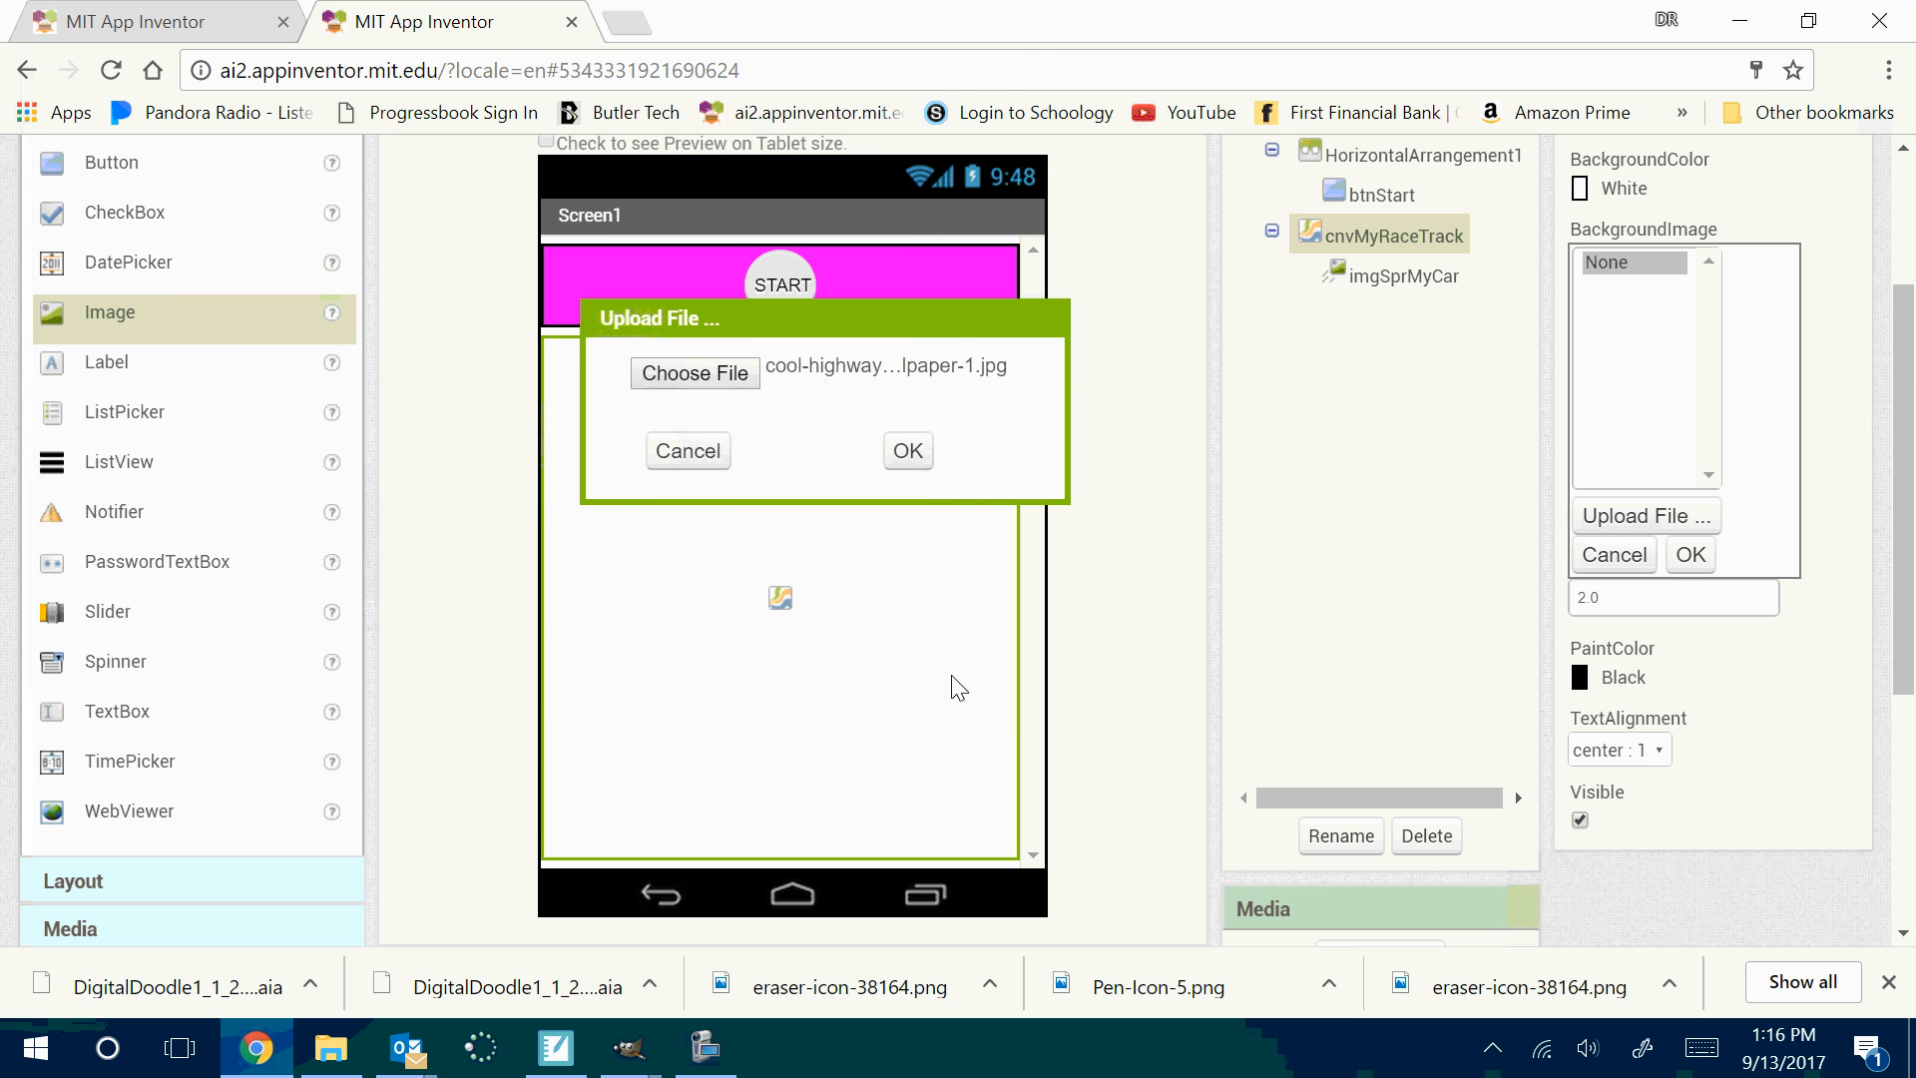
{"action": "left_click", "coordinate": [911, 459]}
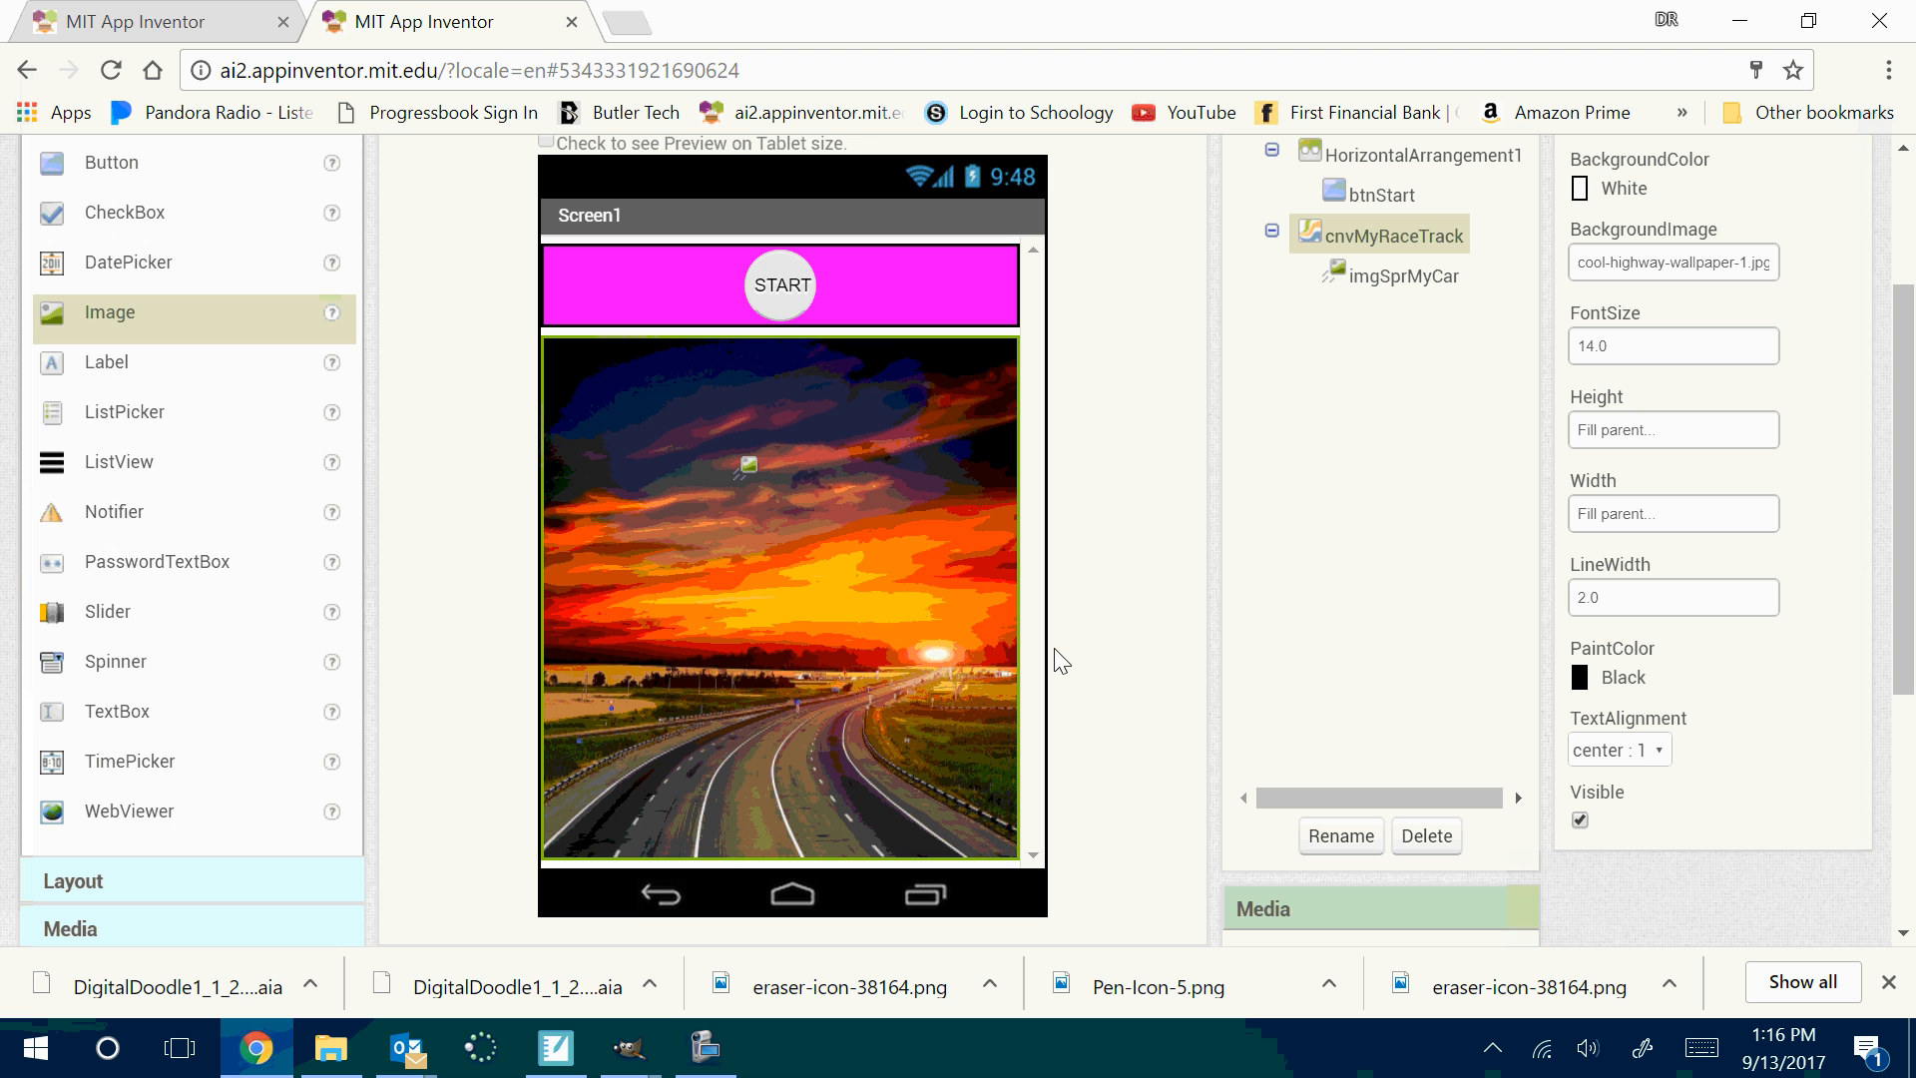
Upload ferrari1.png from the Gimp P5 folder as the picture of imgSprMyCar and move the sprite lower on the canvas
{"action": "left_click", "coordinate": [748, 469]}
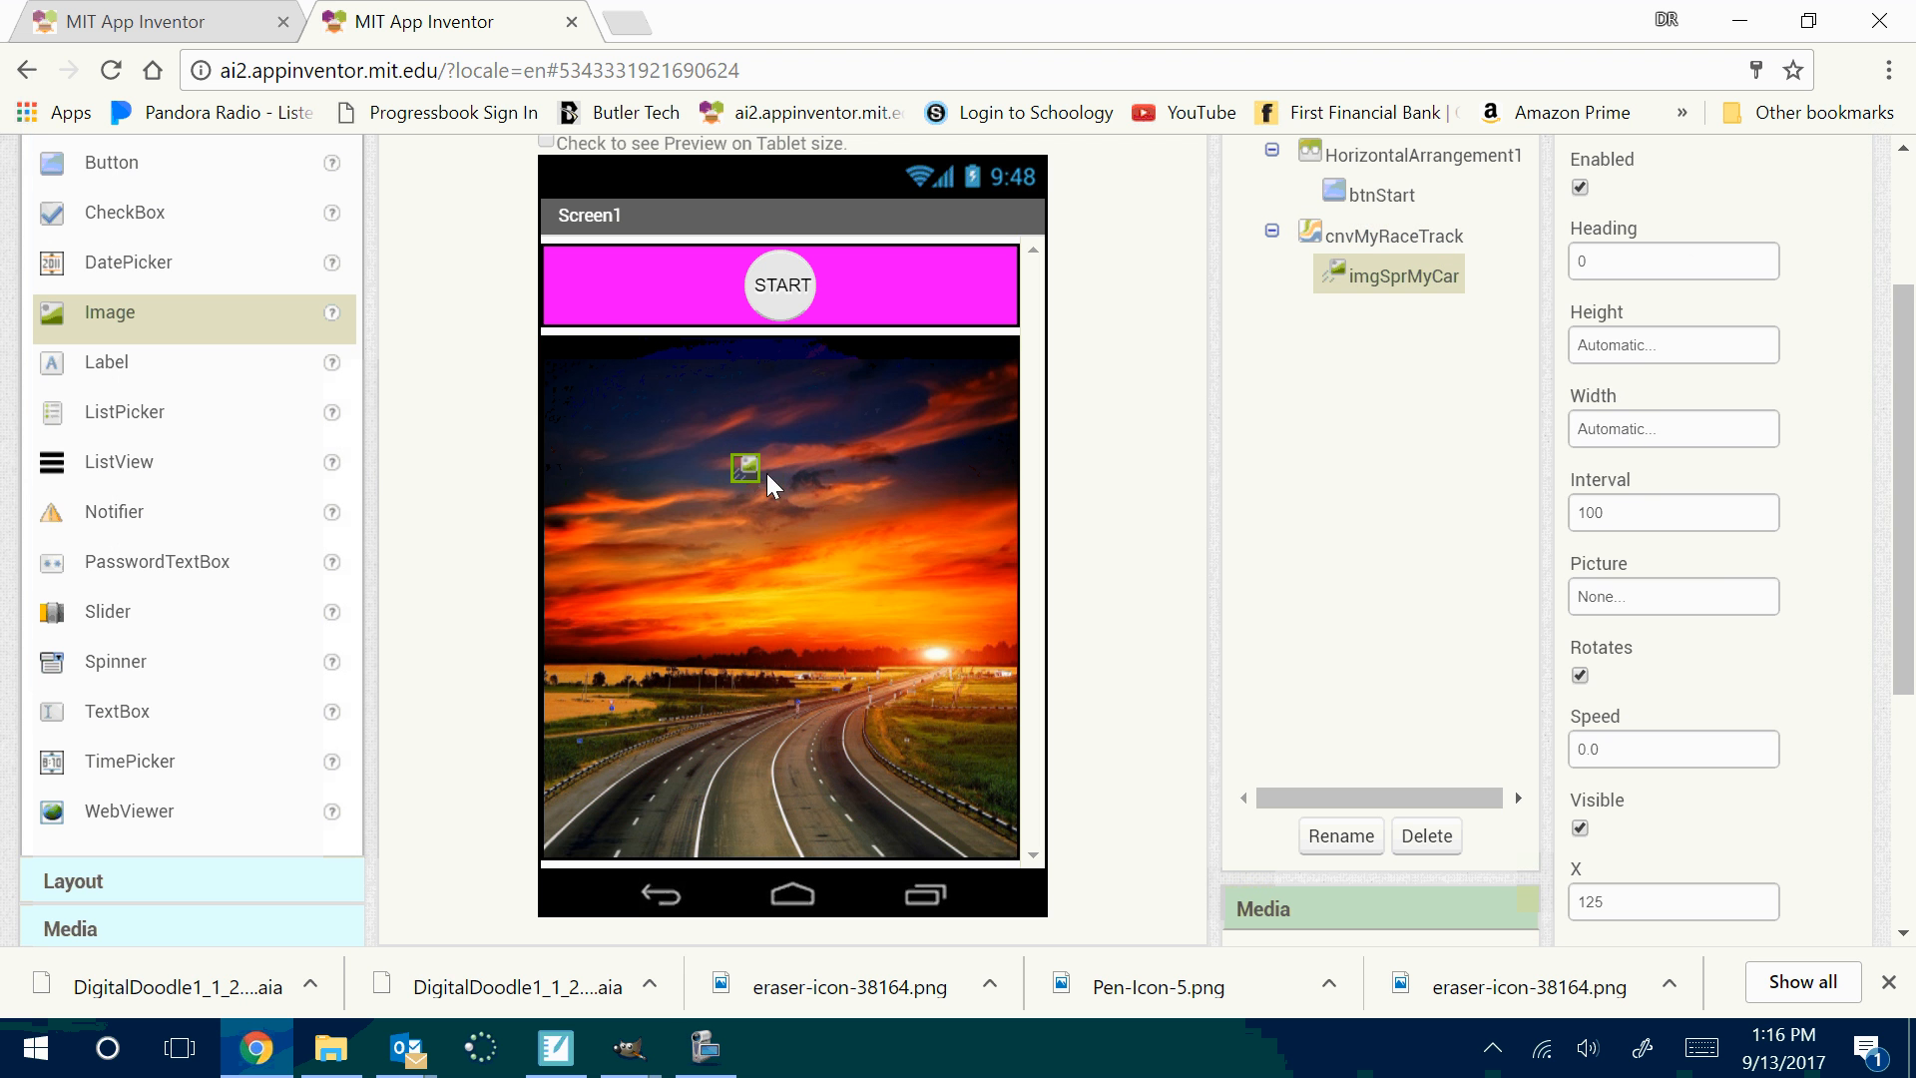
{"action": "left_click", "coordinate": [1694, 602]}
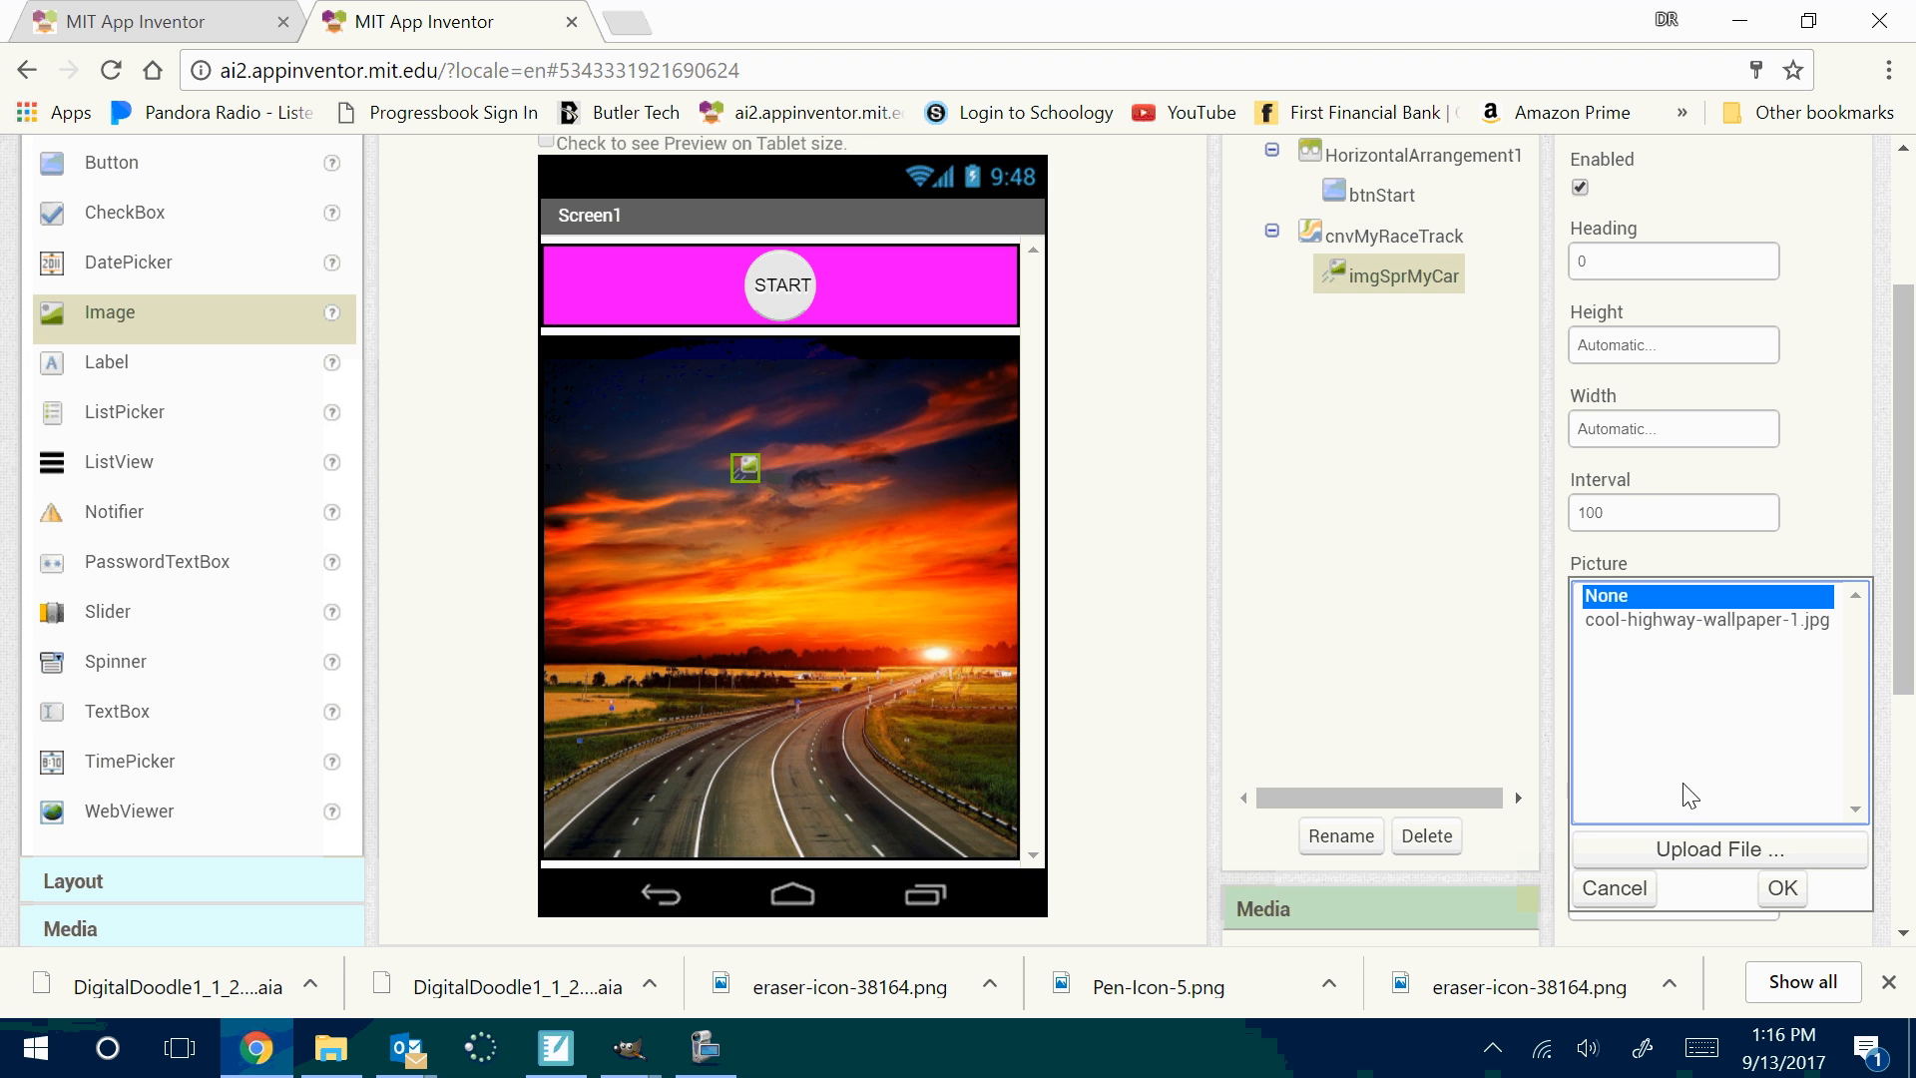
{"action": "left_click", "coordinate": [1697, 848]}
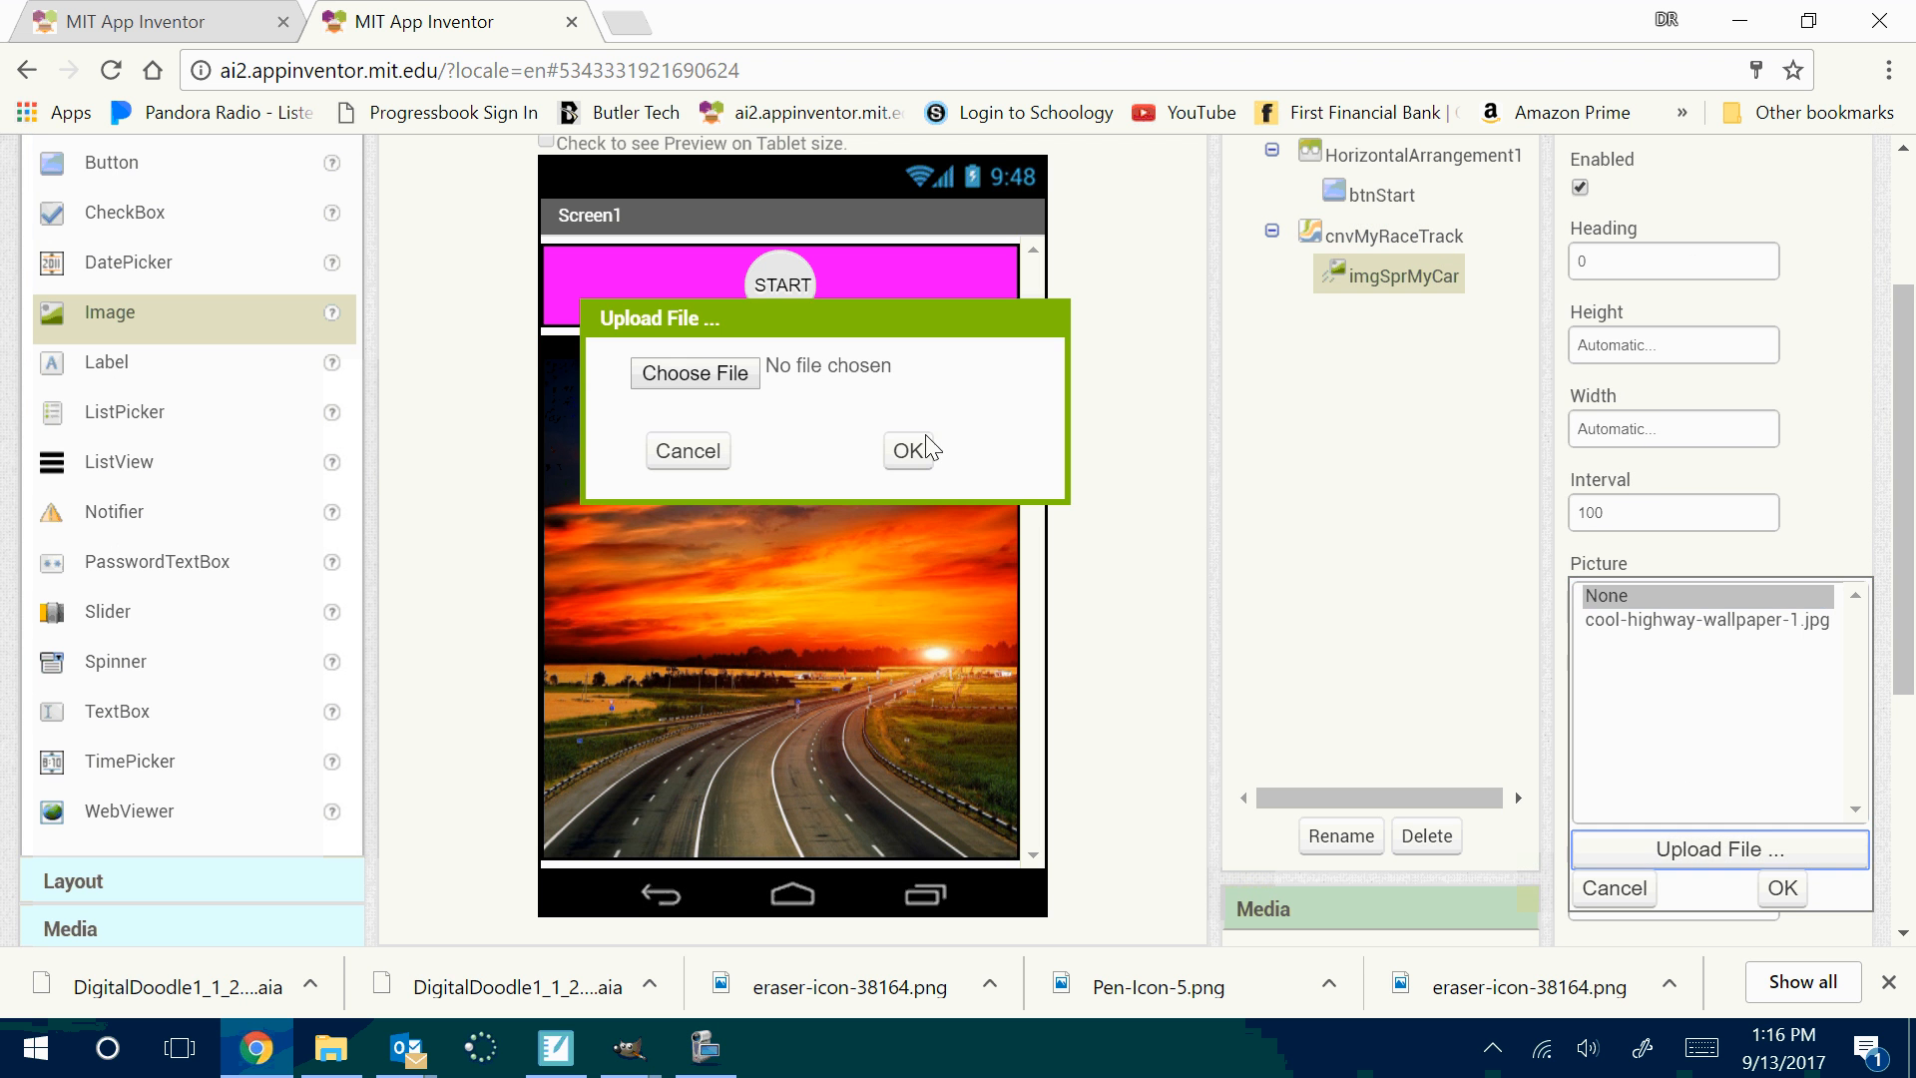
{"action": "left_click", "coordinate": [696, 375]}
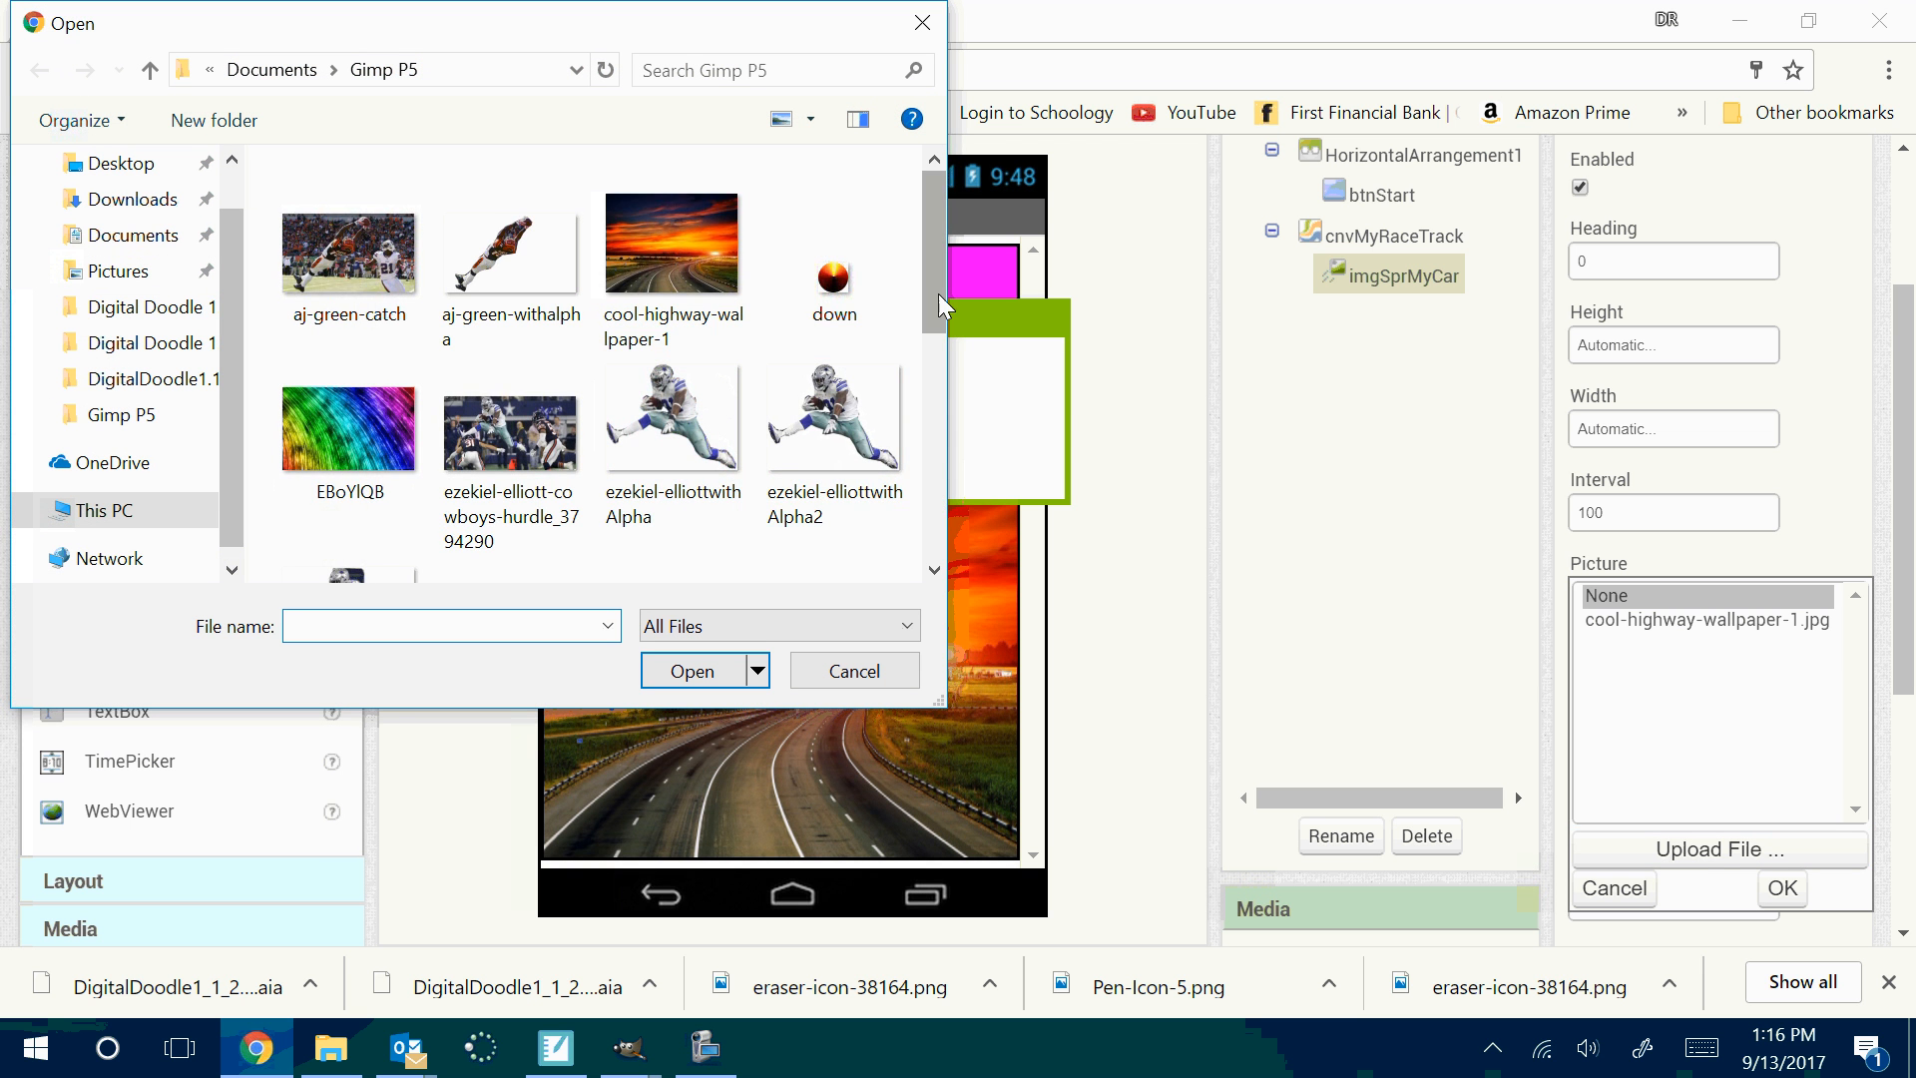
{"action": "left_click_drag", "start_coordinate": [938, 294], "coordinate": [942, 375]}
{"action": "left_click", "coordinate": [512, 412]}
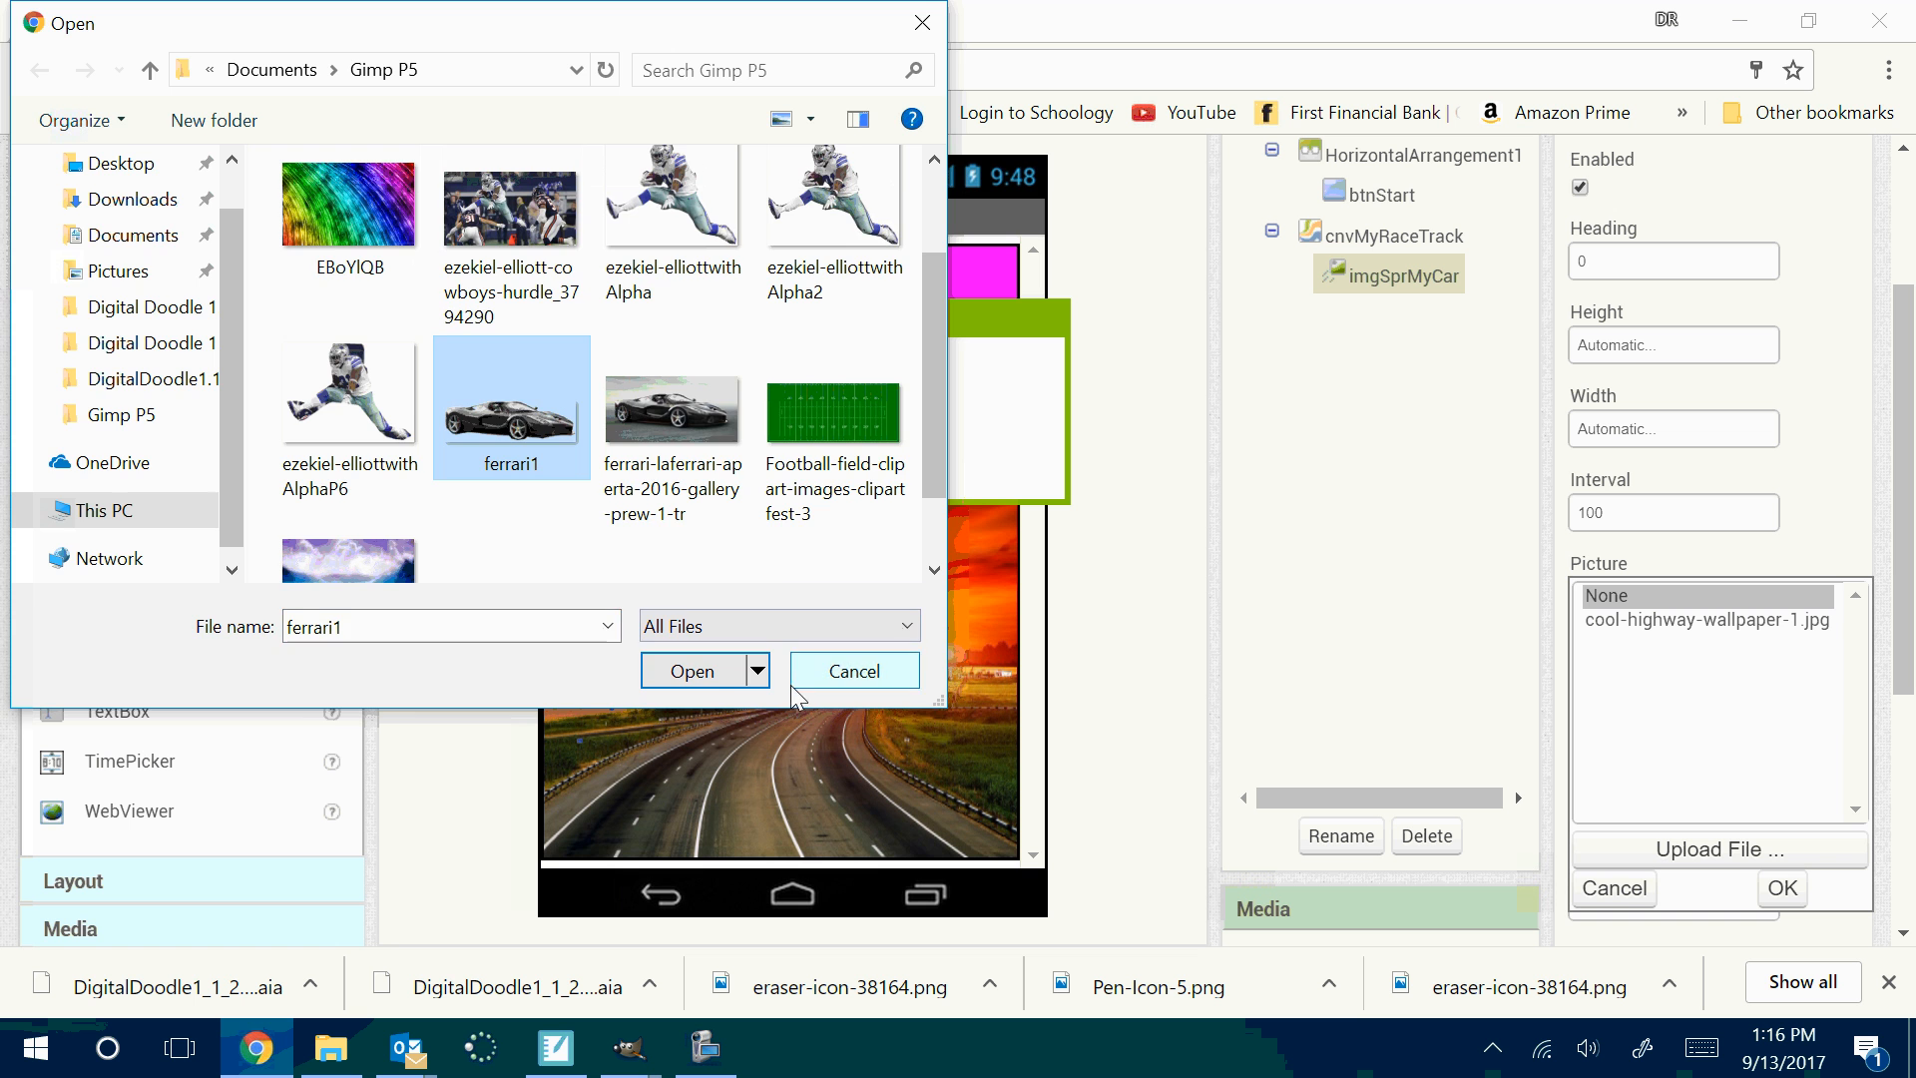
{"action": "left_click", "coordinate": [717, 670]}
{"action": "left_click", "coordinate": [924, 467]}
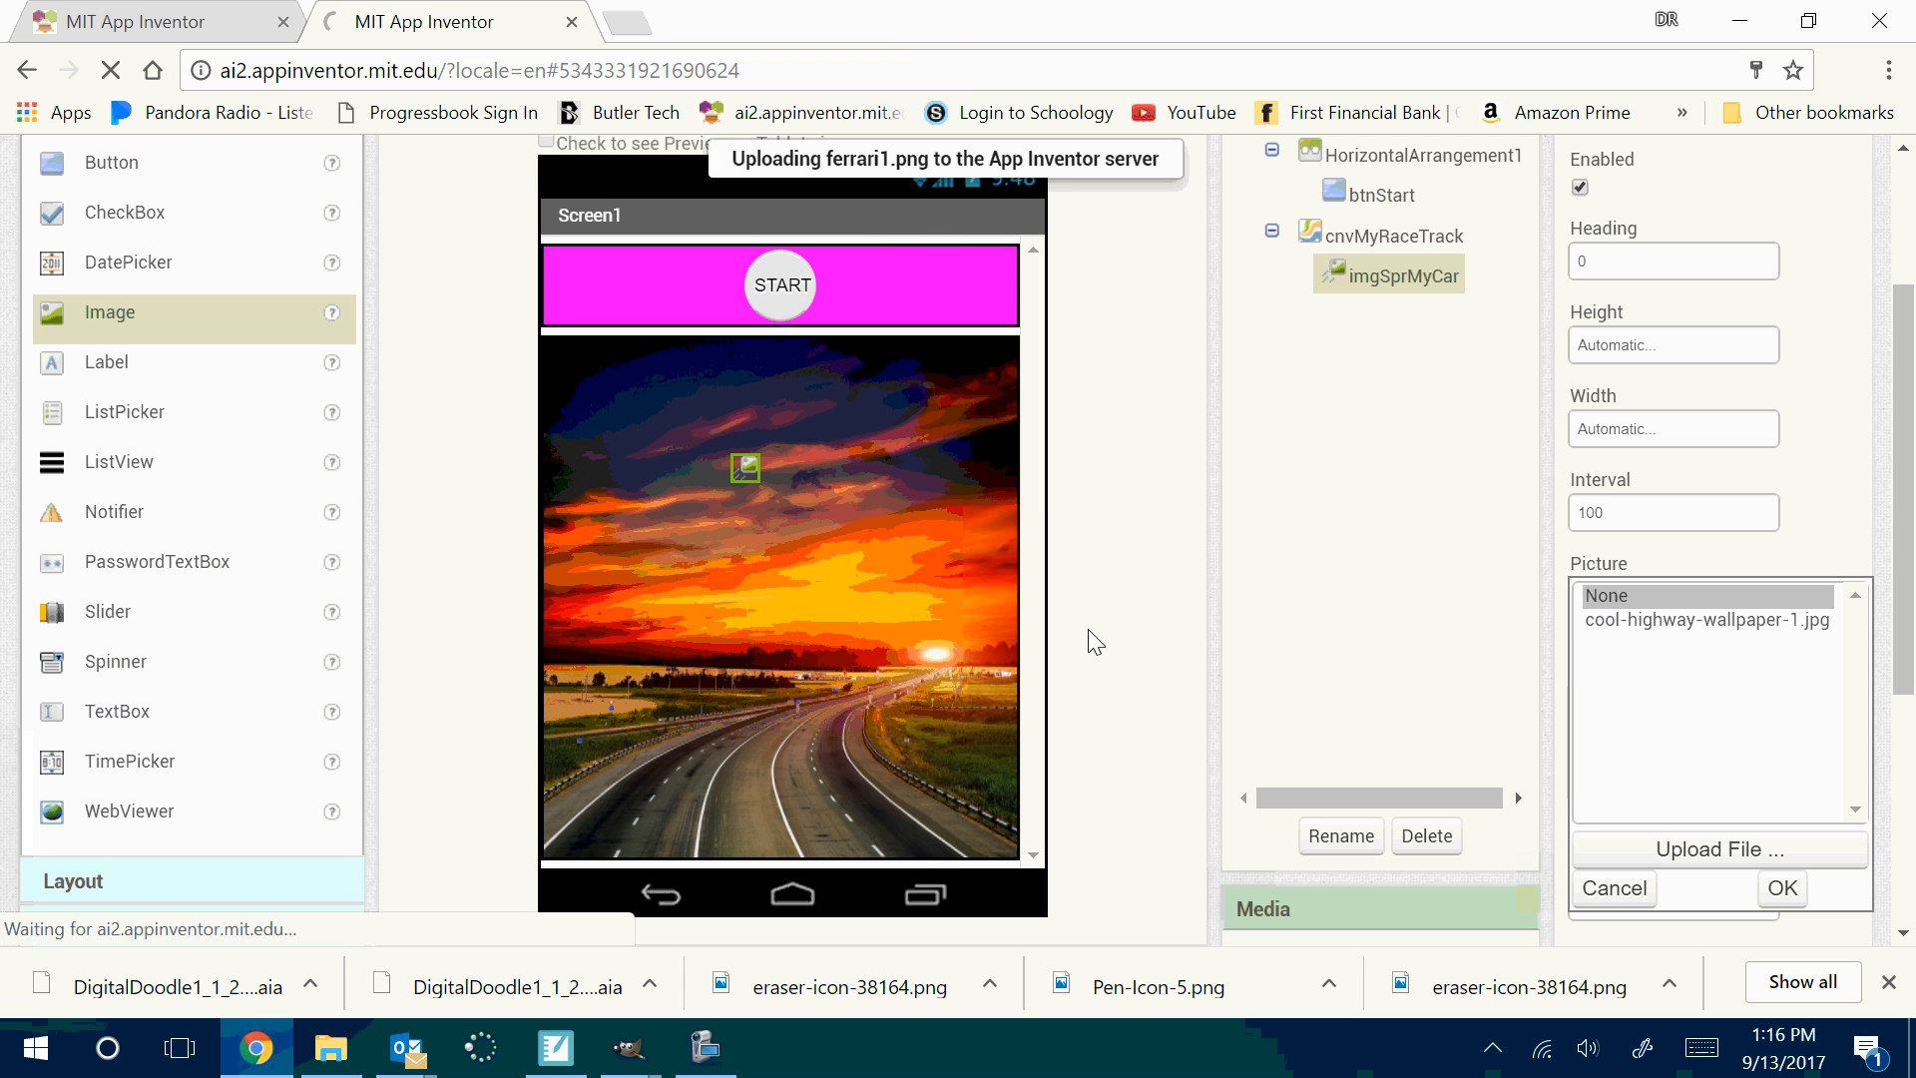
{"action": "left_click_drag", "start_coordinate": [766, 479], "coordinate": [732, 584]}
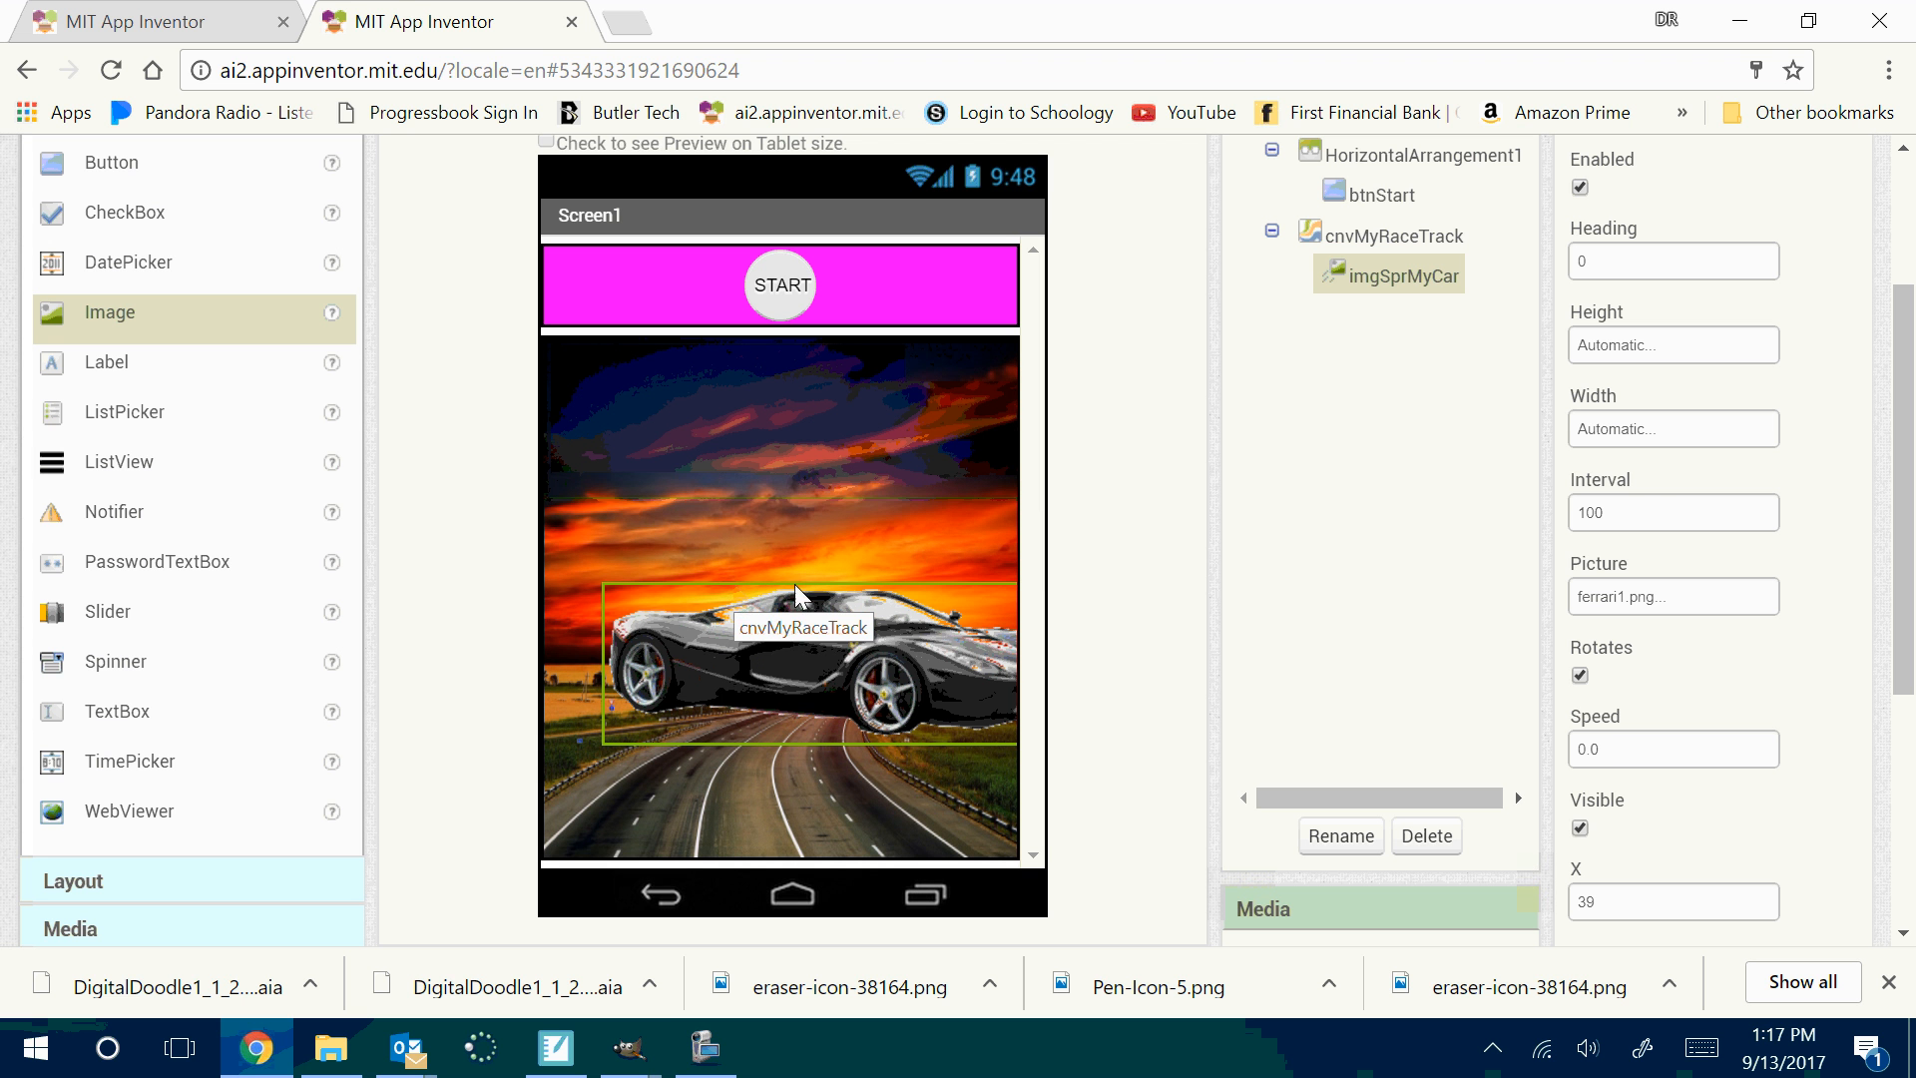
Set the height of imgSprMyCar to 64 pixels and its width to 128 pixels
{"action": "left_click", "coordinate": [1646, 350]}
{"action": "left_click", "coordinate": [1670, 416]}
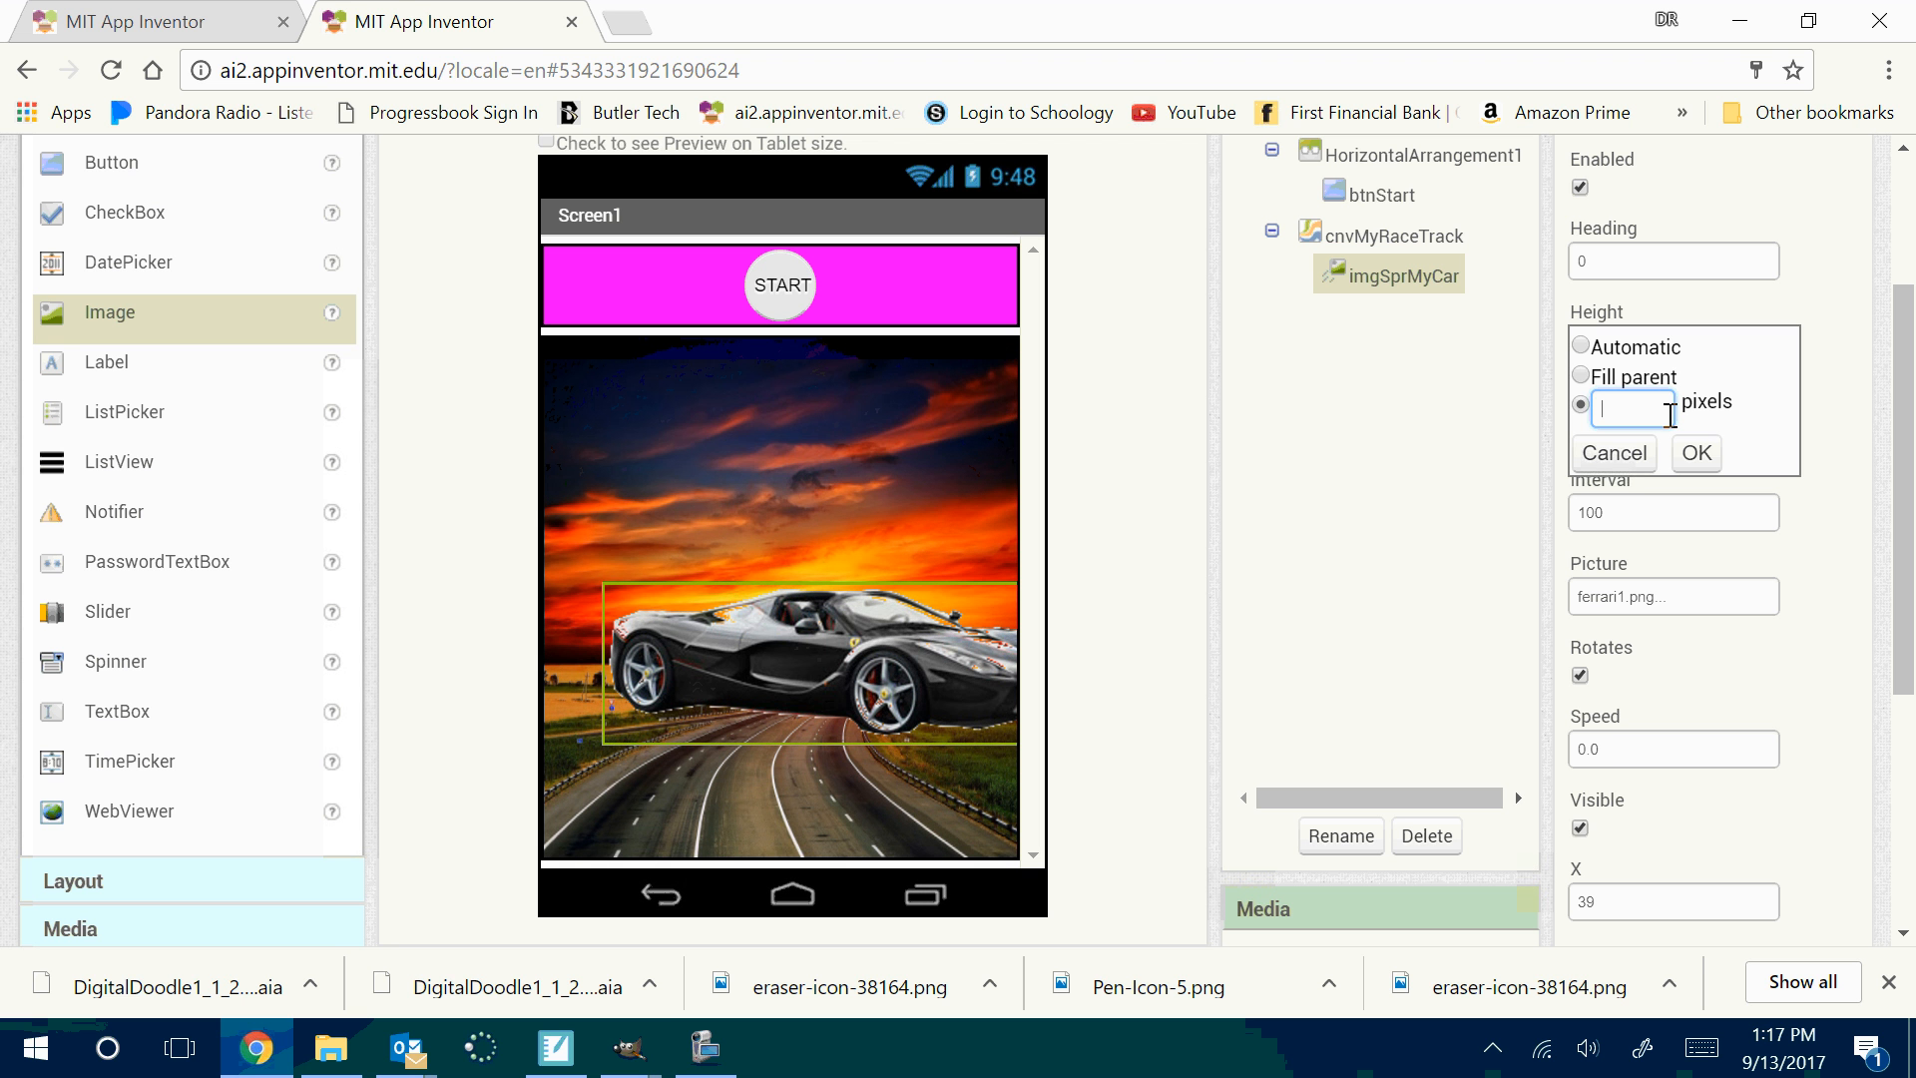
{"action": "type", "text": "64"}
{"action": "left_click", "coordinate": [1700, 457]}
{"action": "left_click", "coordinate": [1661, 432]}
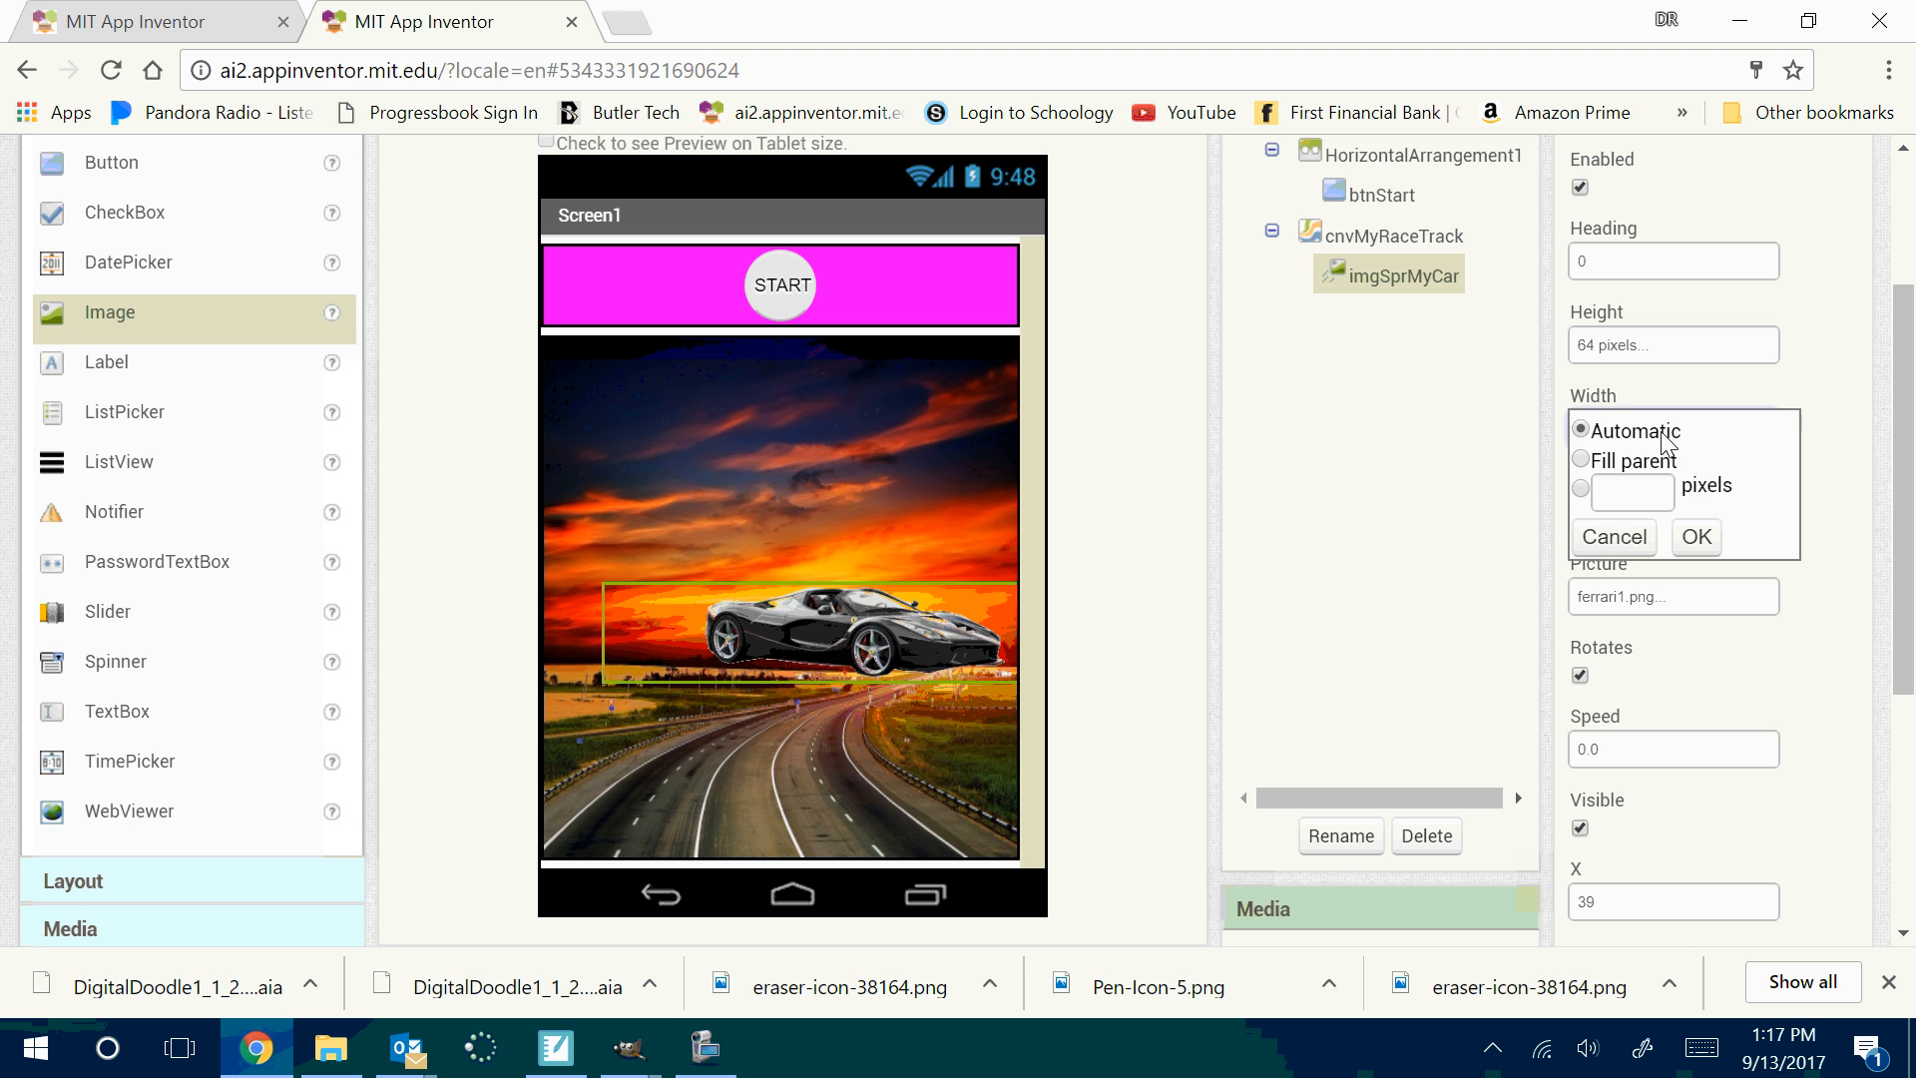
{"action": "left_click", "coordinate": [1657, 492]}
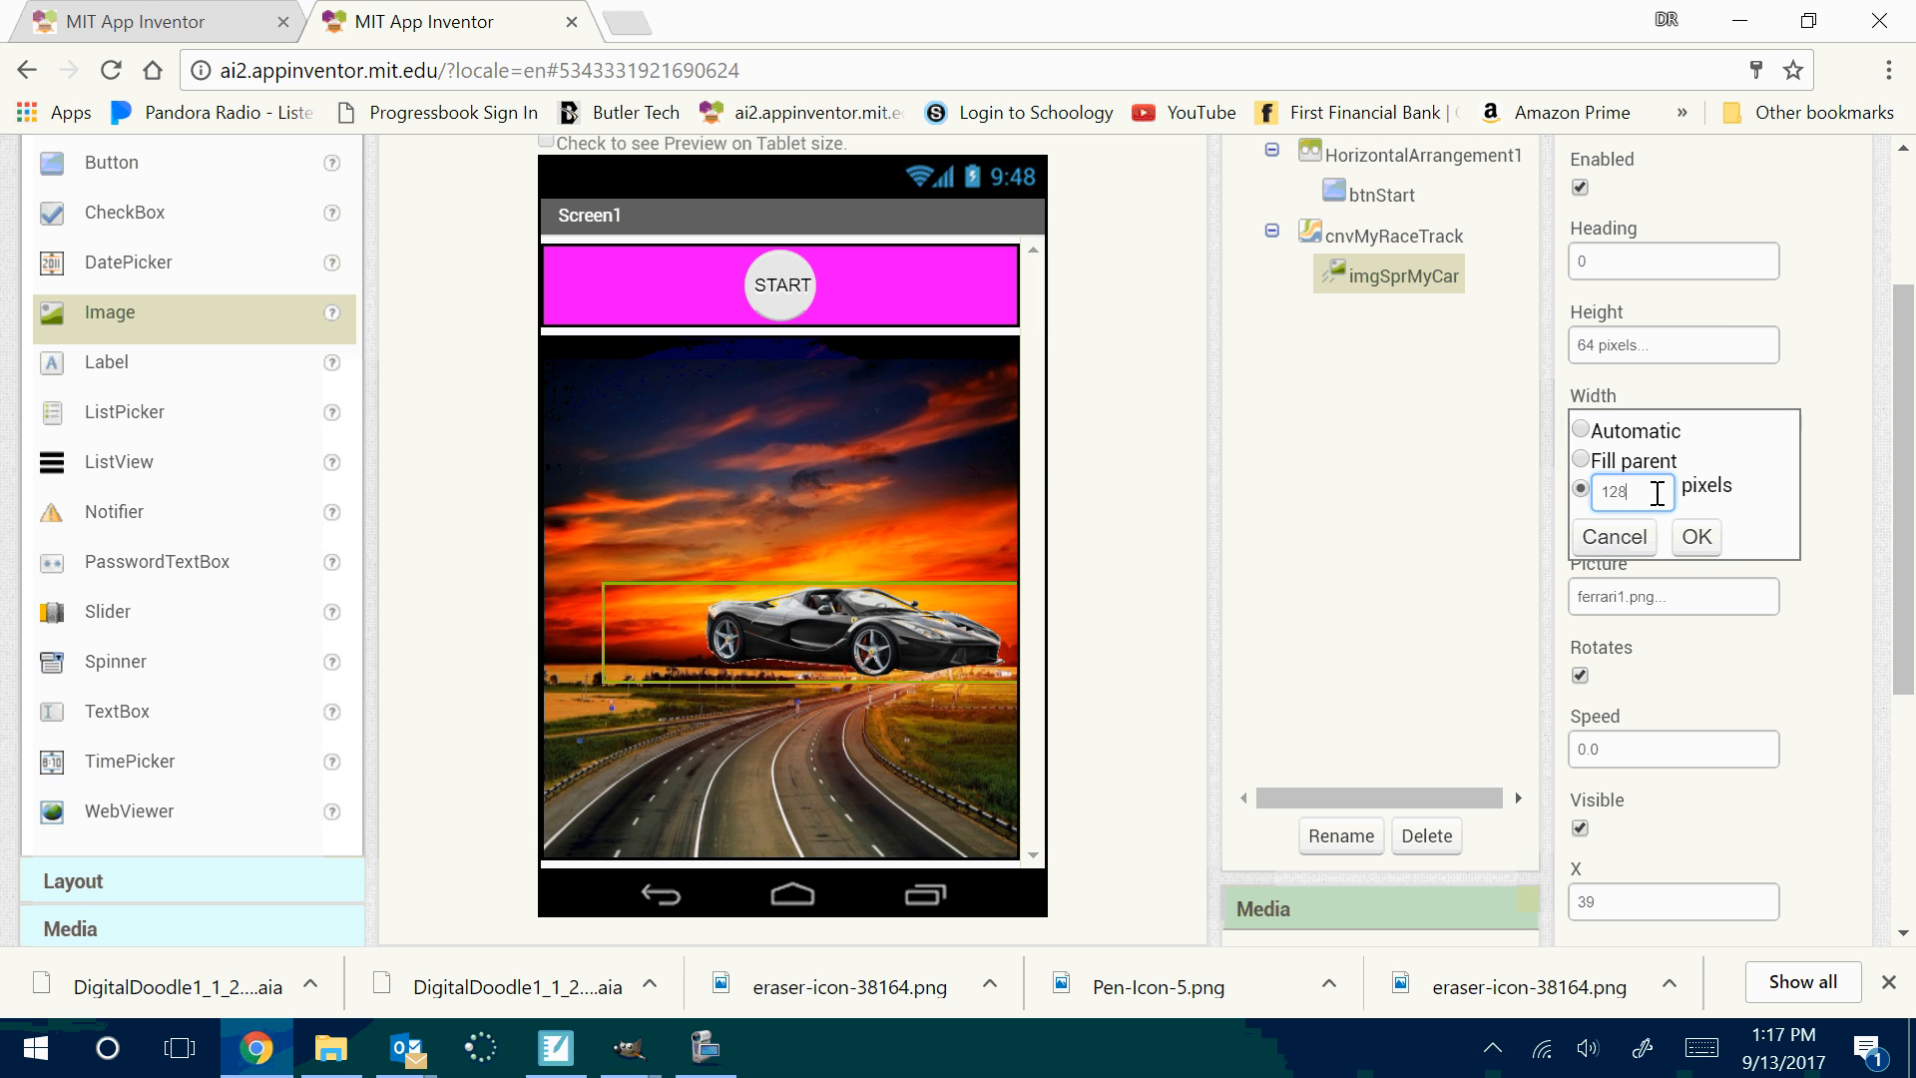
{"action": "left_click", "coordinate": [1698, 539]}
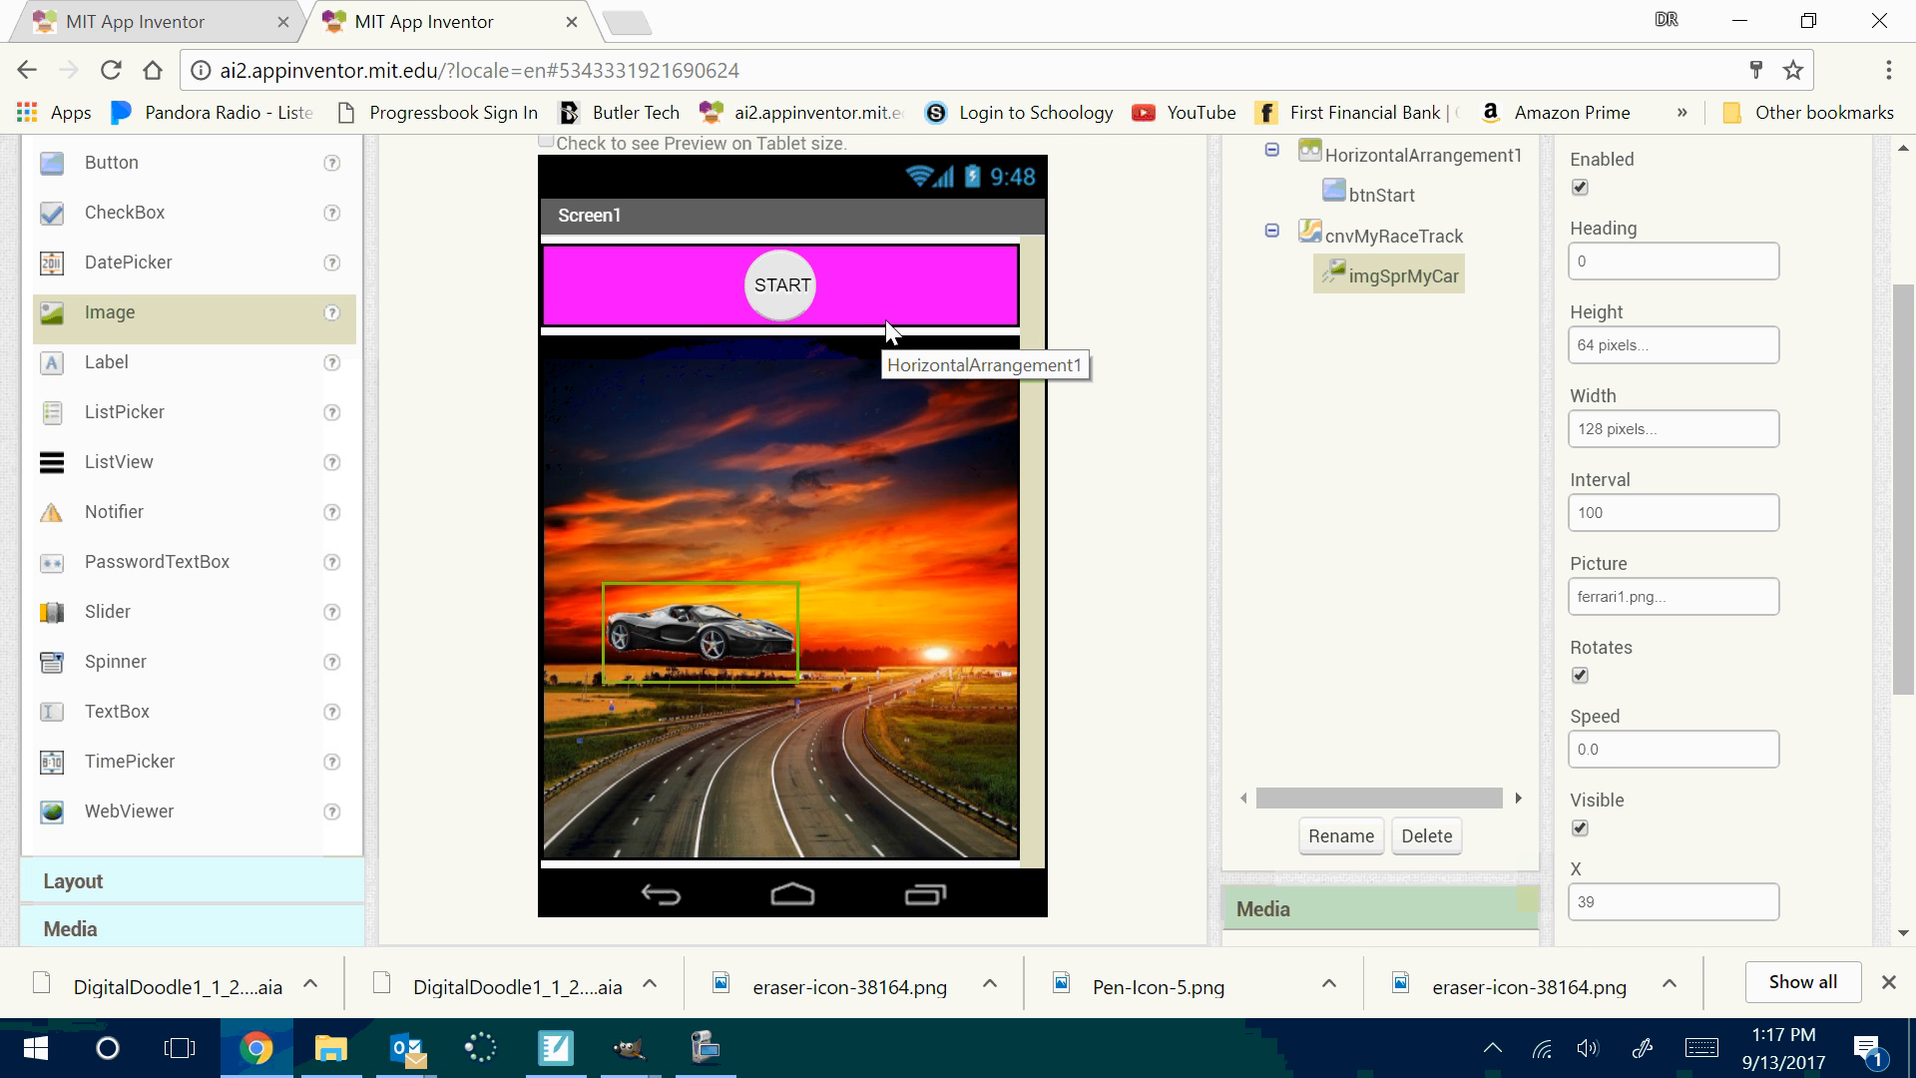
Set the background color of HorizontalArrangement1 to None
{"action": "left_click_drag", "start_coordinate": [1909, 355], "coordinate": [1907, 254]}
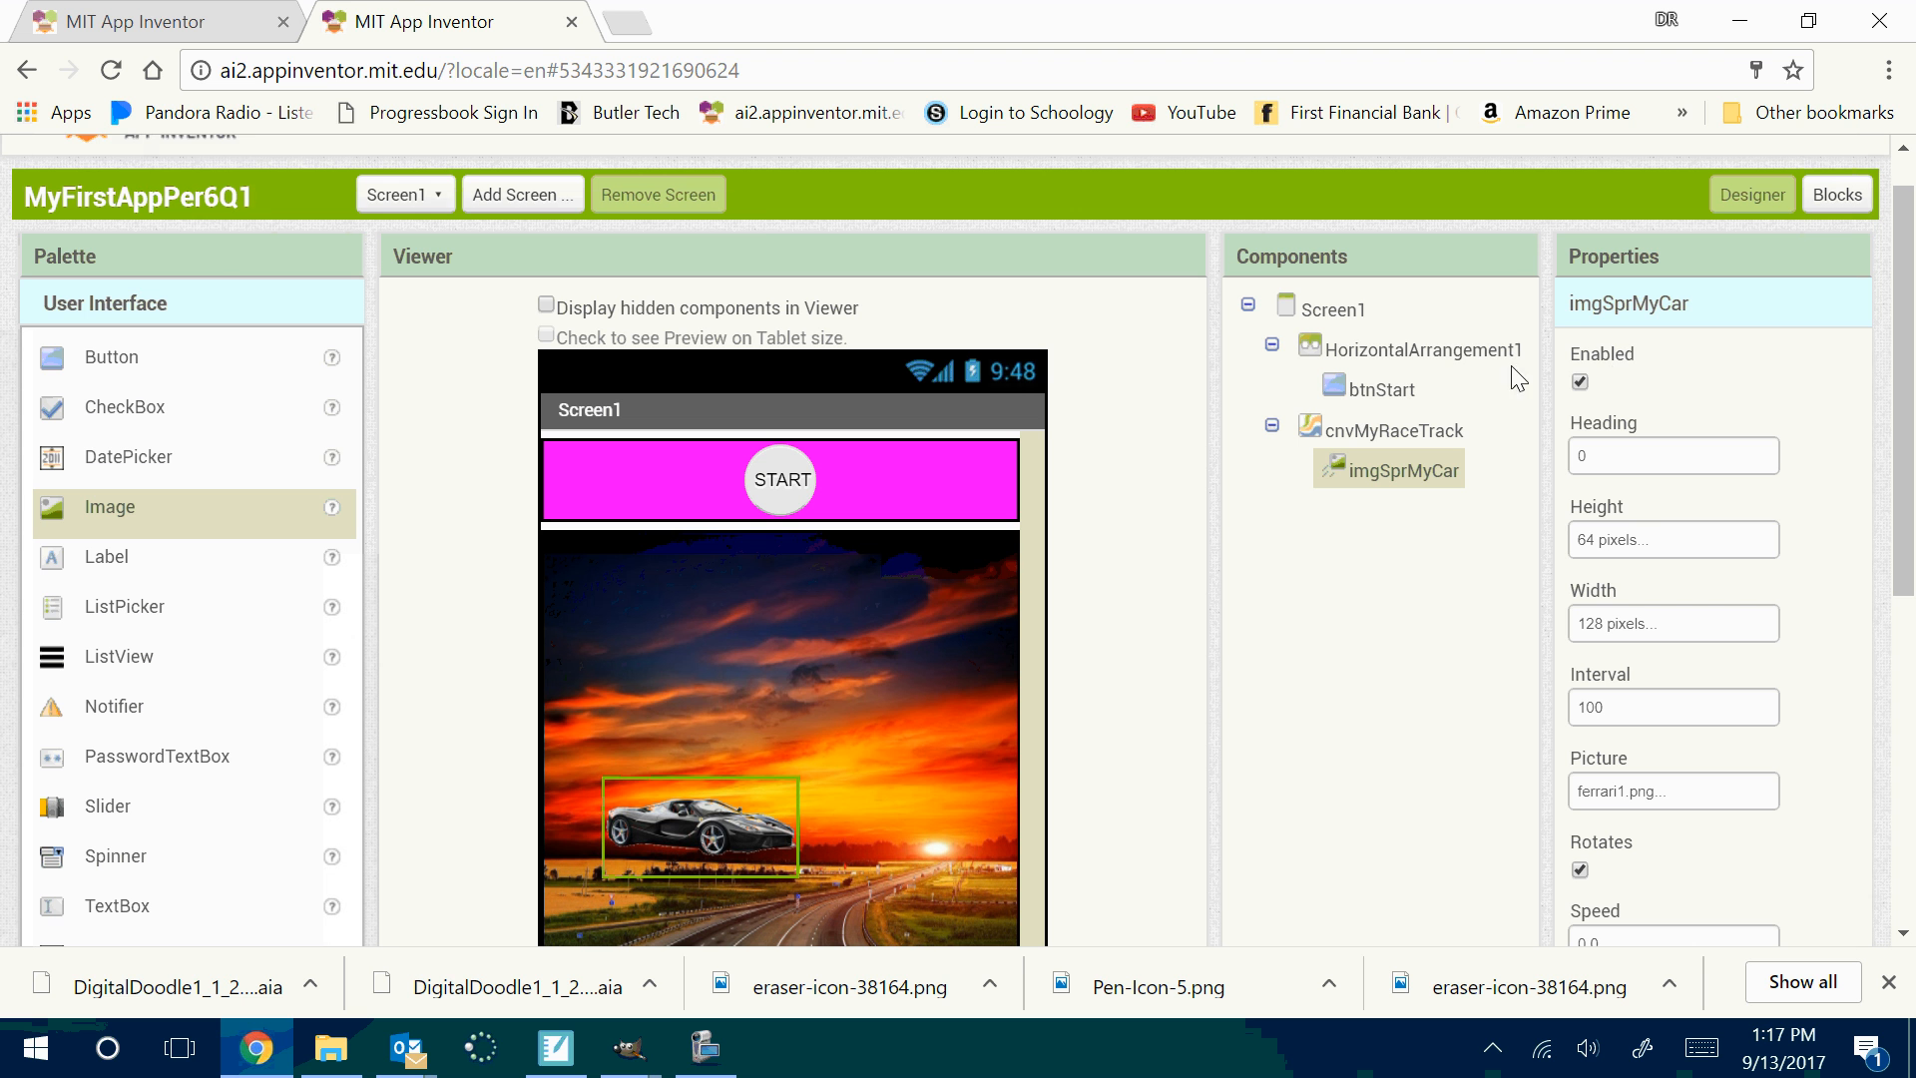
{"action": "left_click", "coordinate": [1395, 357]}
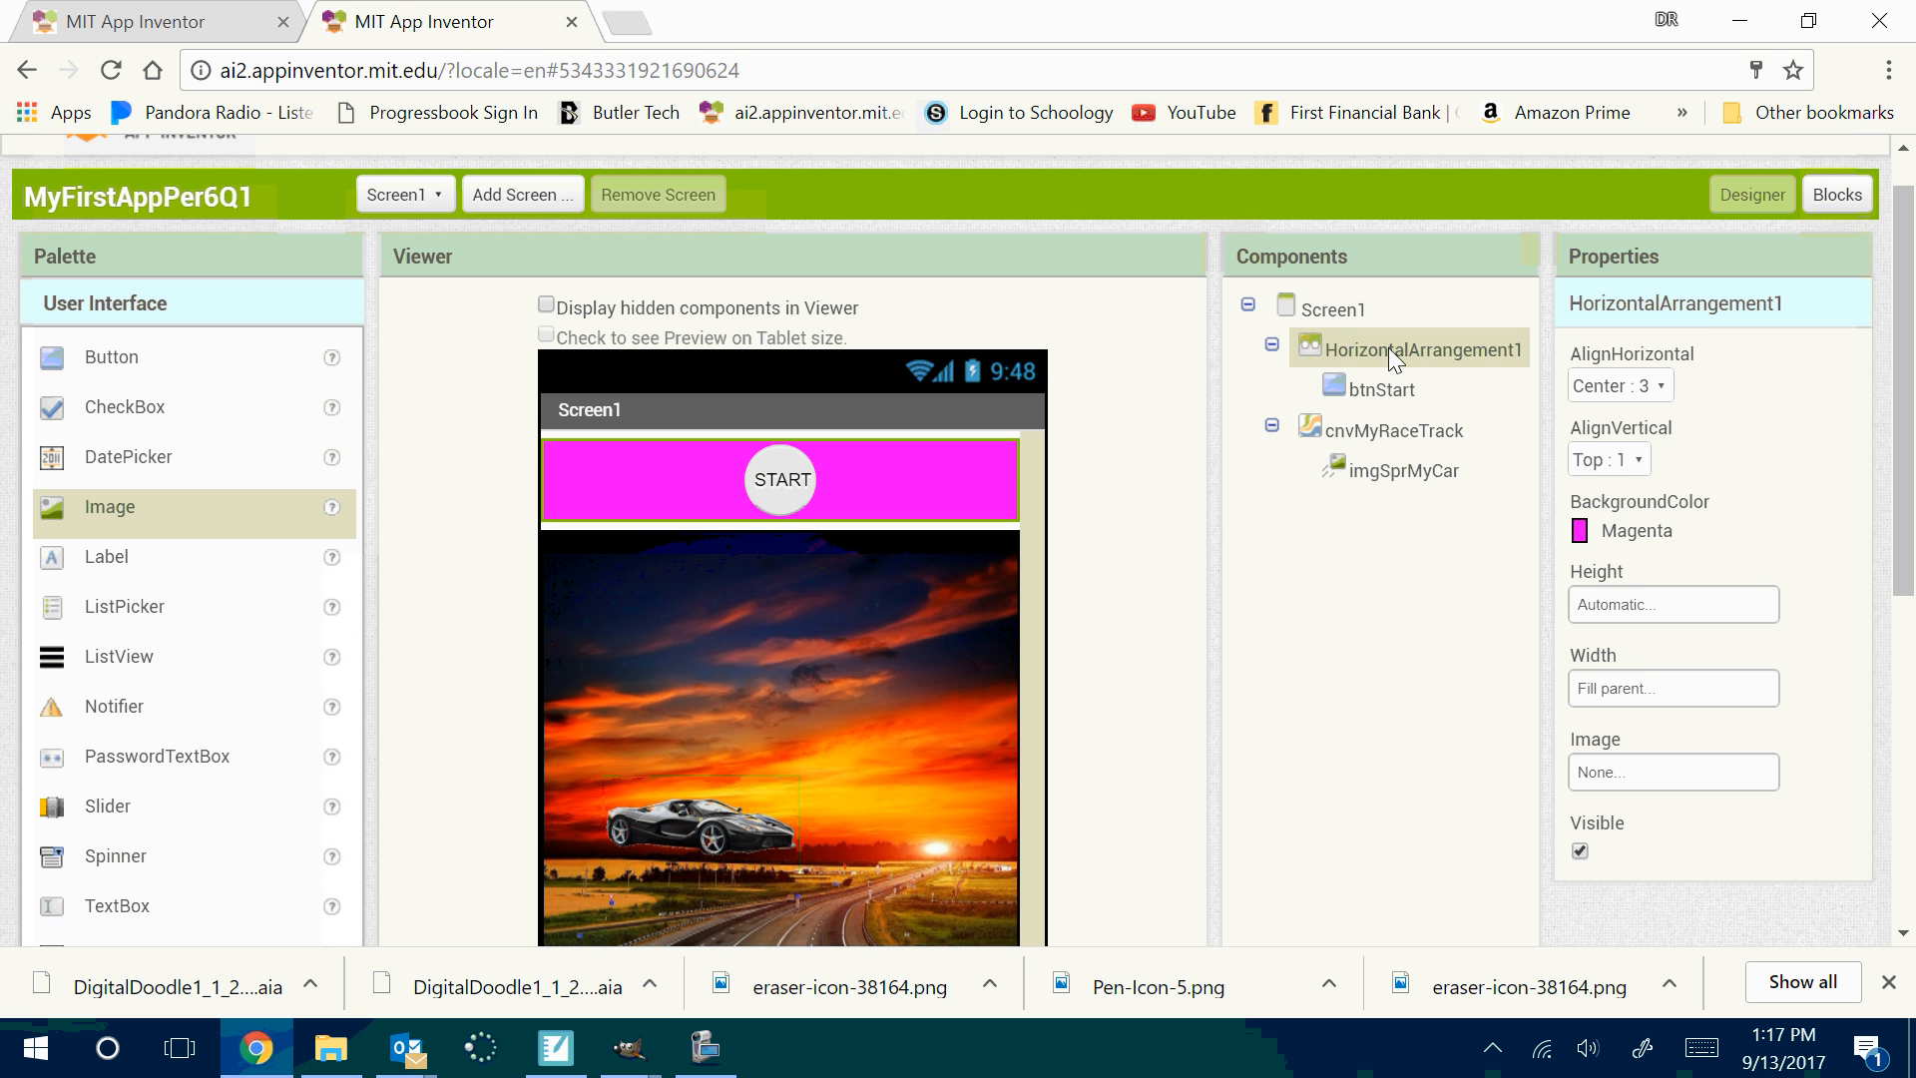
{"action": "left_click", "coordinate": [1605, 531]}
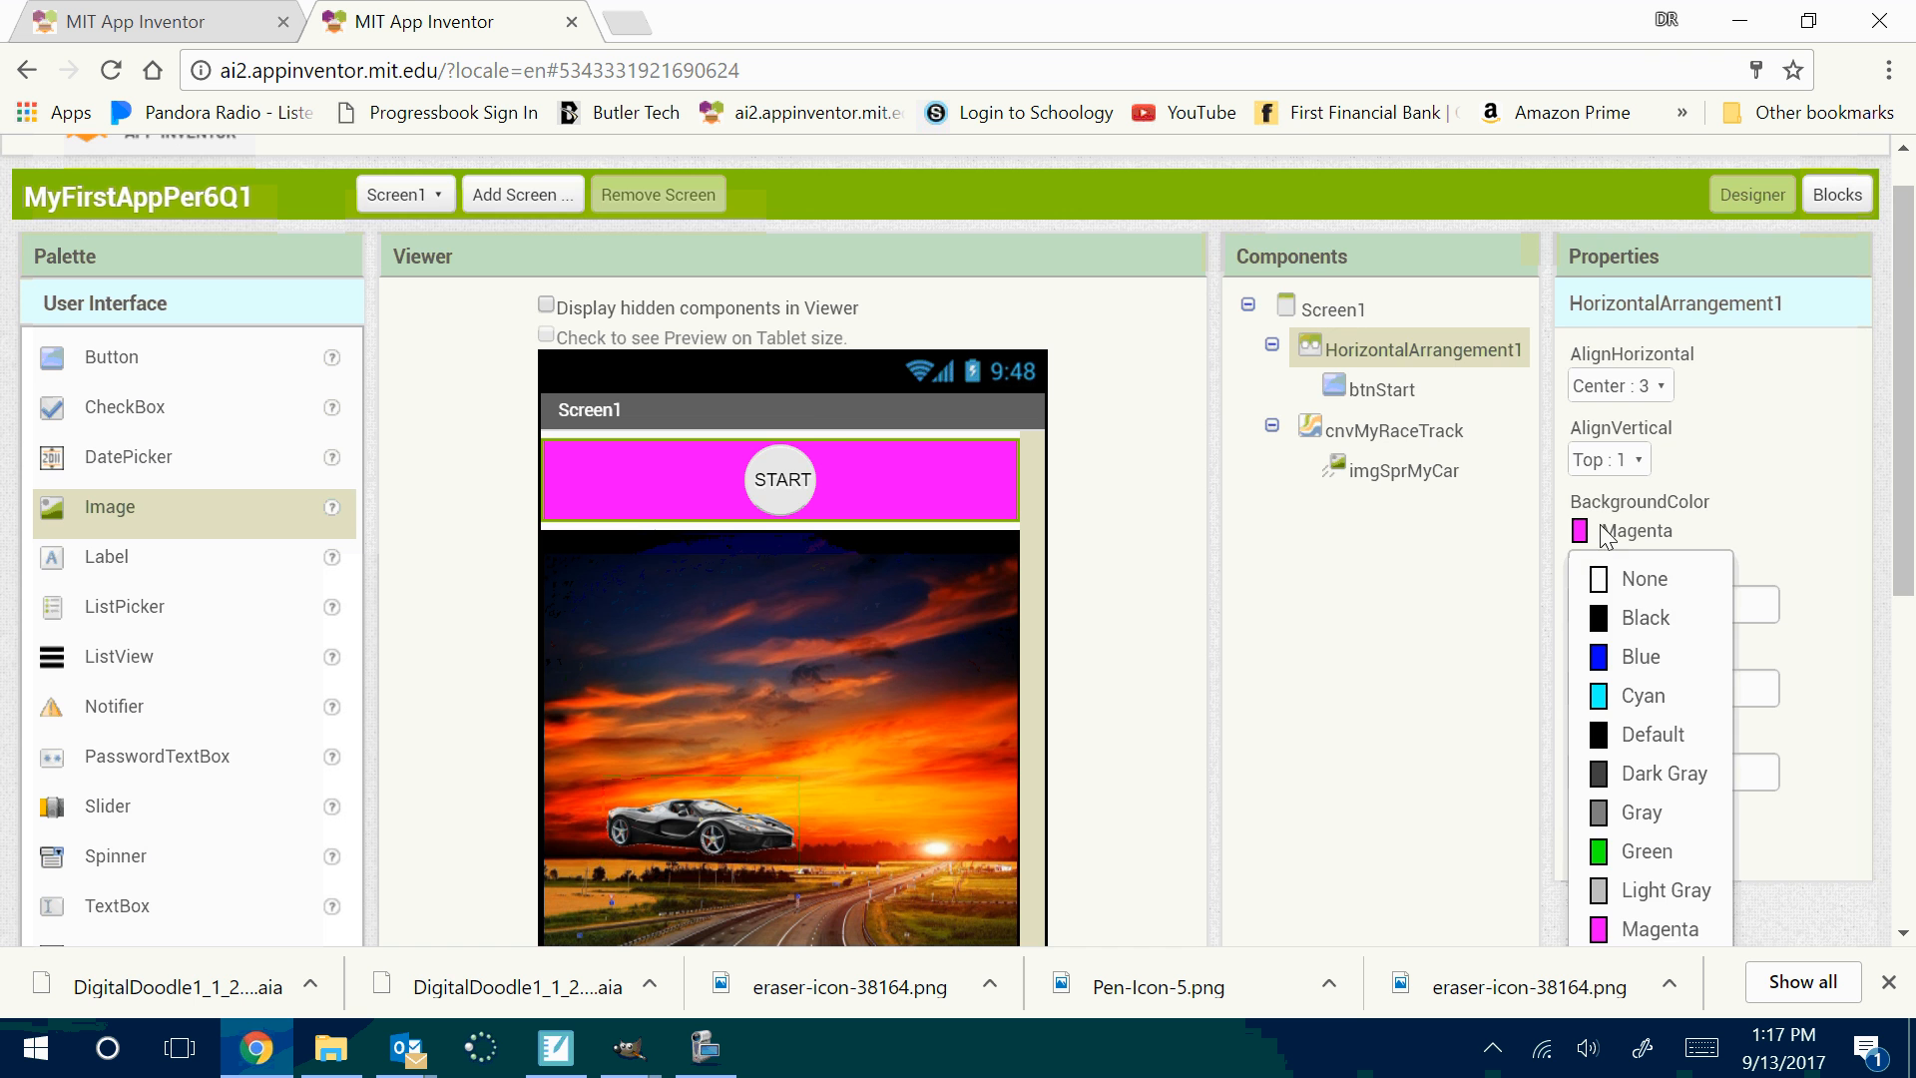
{"action": "scroll", "coordinate": [1612, 559], "scroll_direction": "down", "scroll_amount": 2}
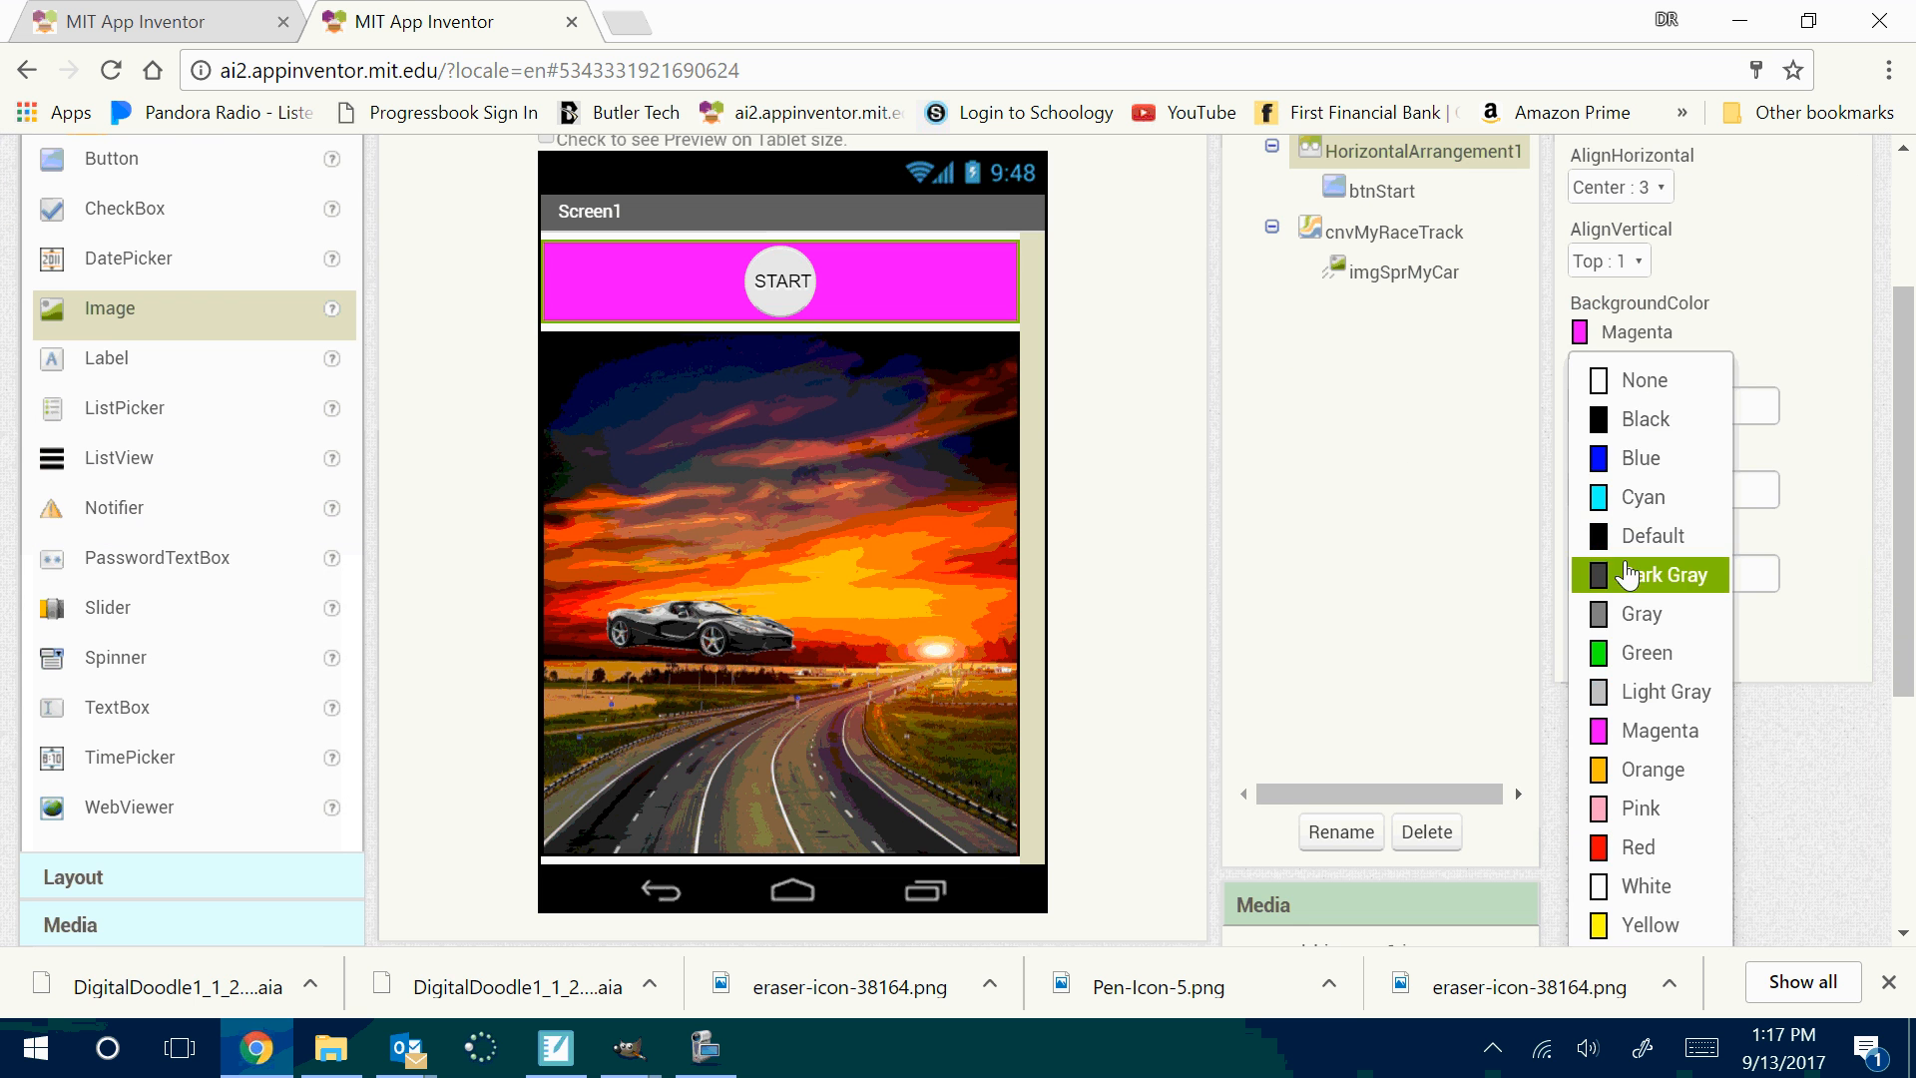
{"action": "left_click", "coordinate": [1633, 384]}
Remove the background image of cnvMyRaceTrack by setting it to None
{"action": "left_click", "coordinate": [841, 543]}
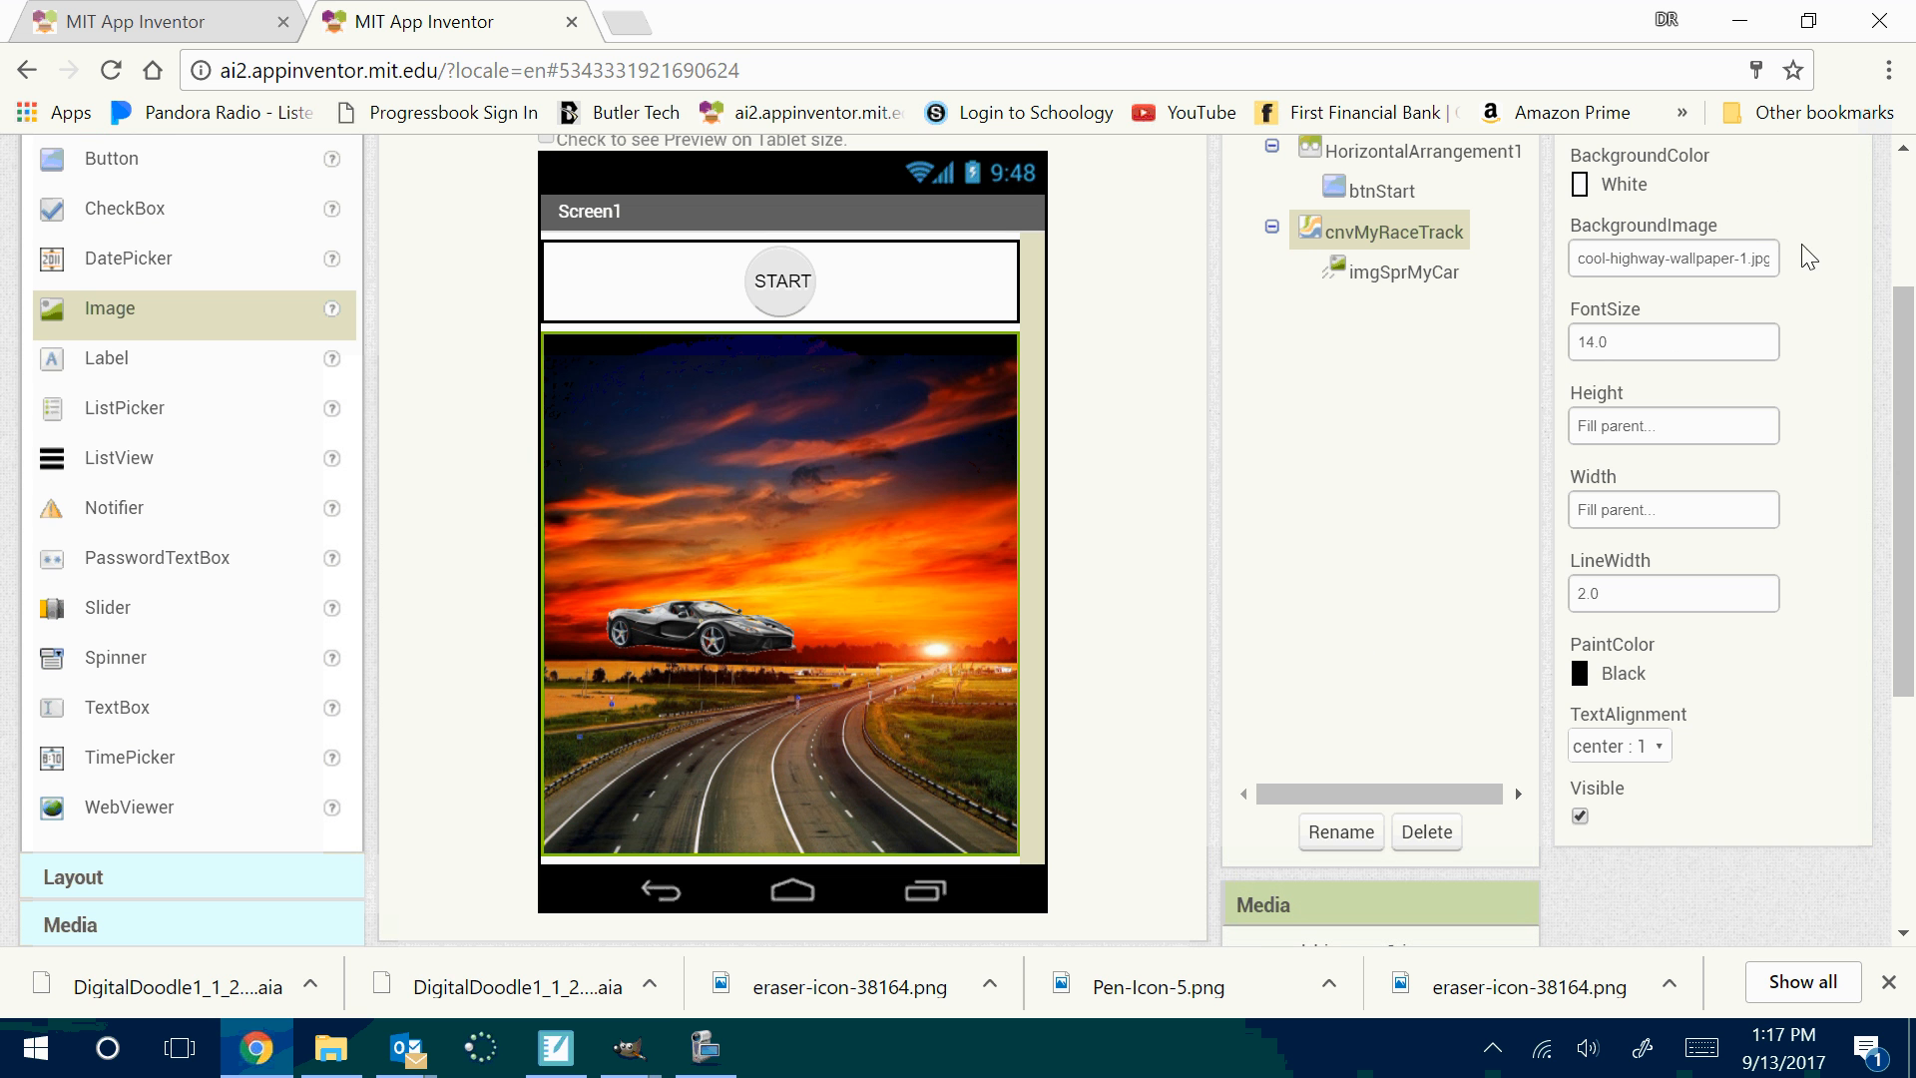
{"action": "left_click", "coordinate": [1695, 268]}
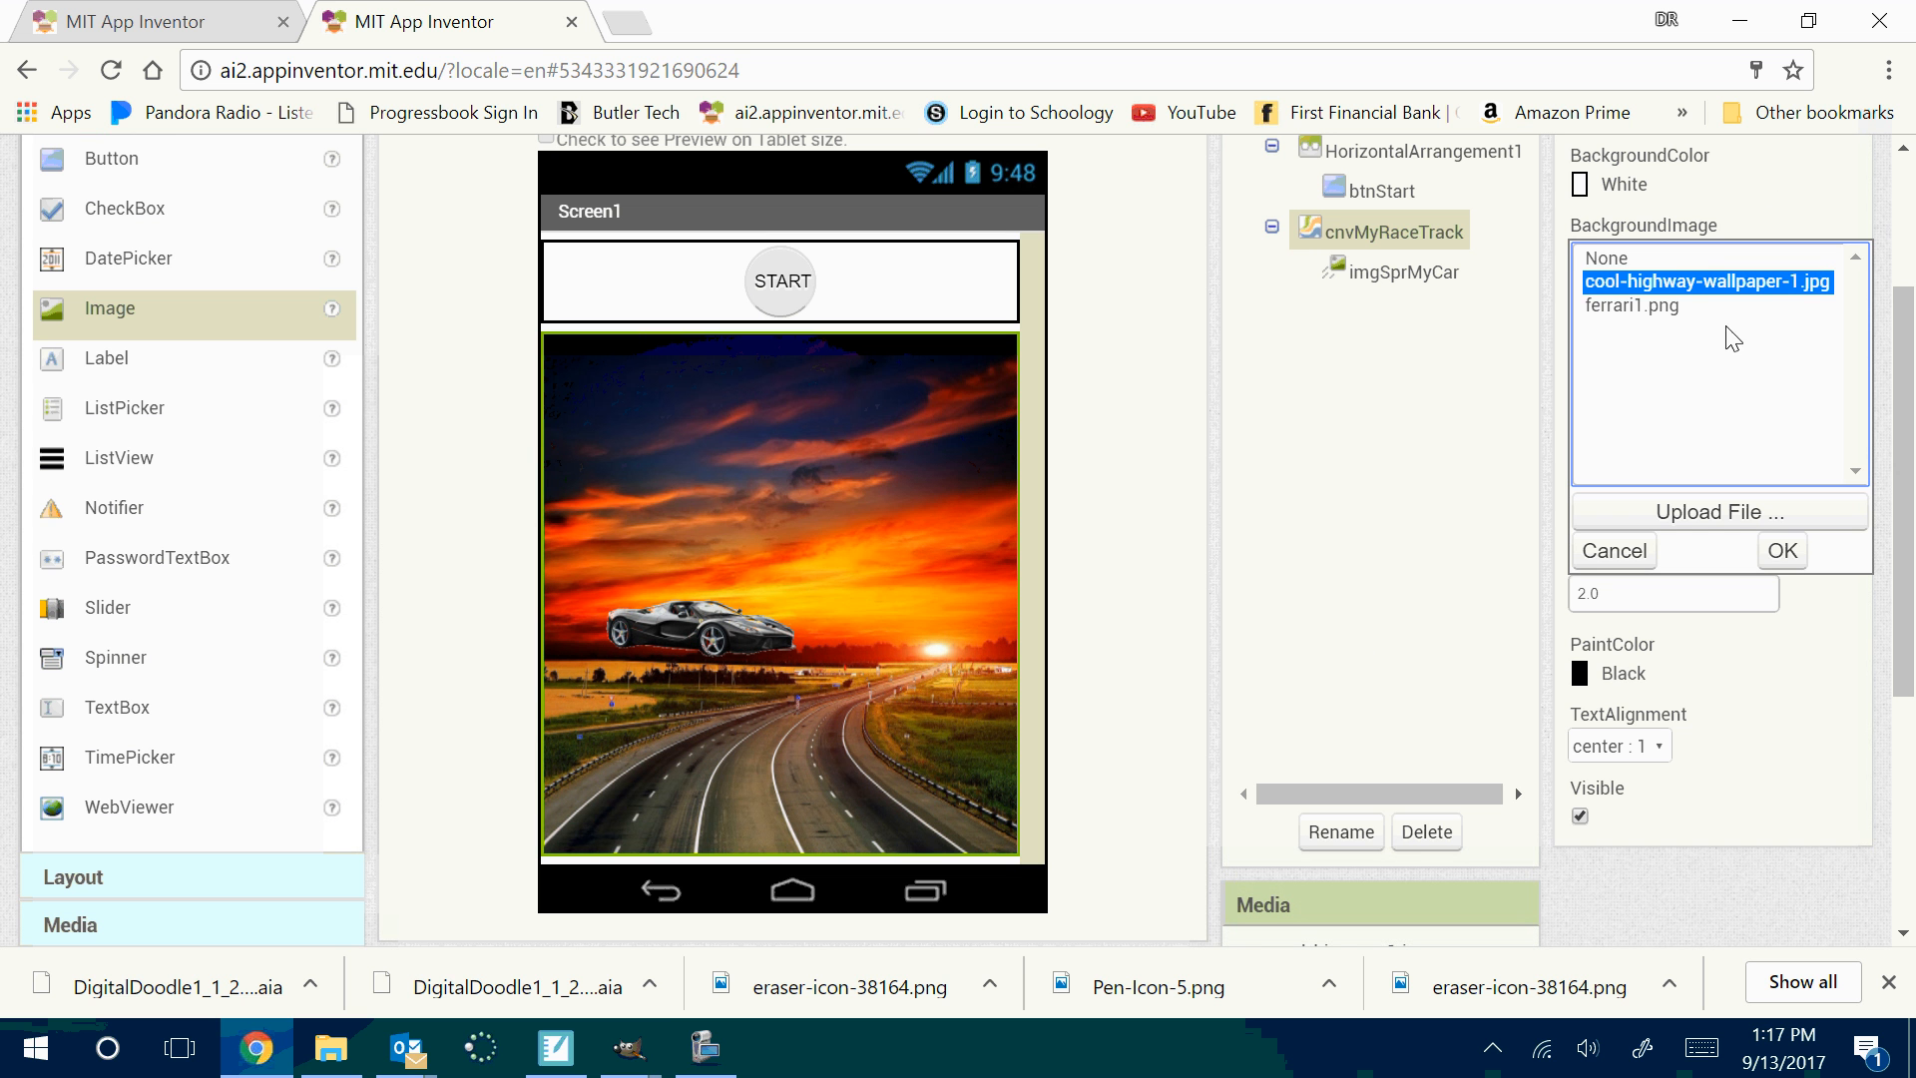
{"action": "left_click", "coordinate": [1604, 259]}
{"action": "left_click", "coordinate": [1792, 551]}
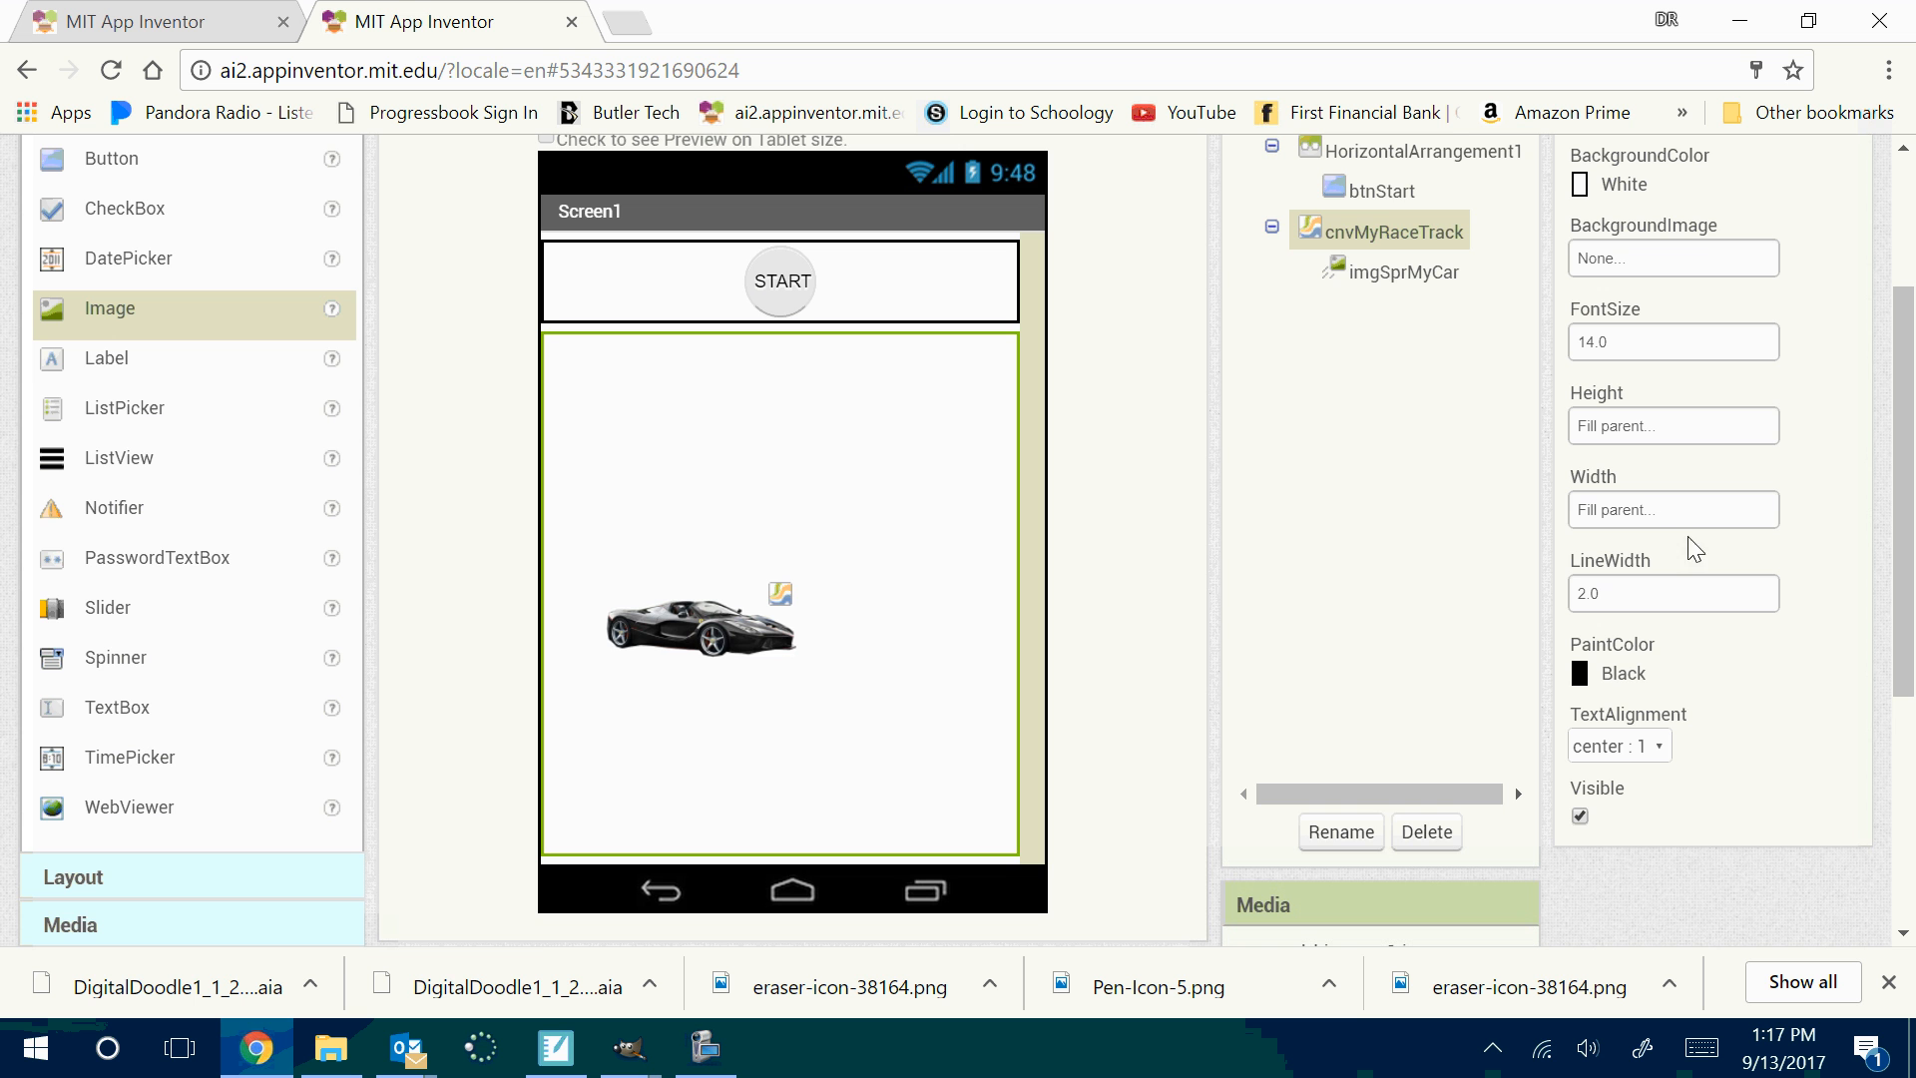
Set the background image of Screen1 to cool-highway-wallpaper-1.jpg
{"action": "scroll", "coordinate": [1425, 302], "scroll_direction": "up", "scroll_amount": 3}
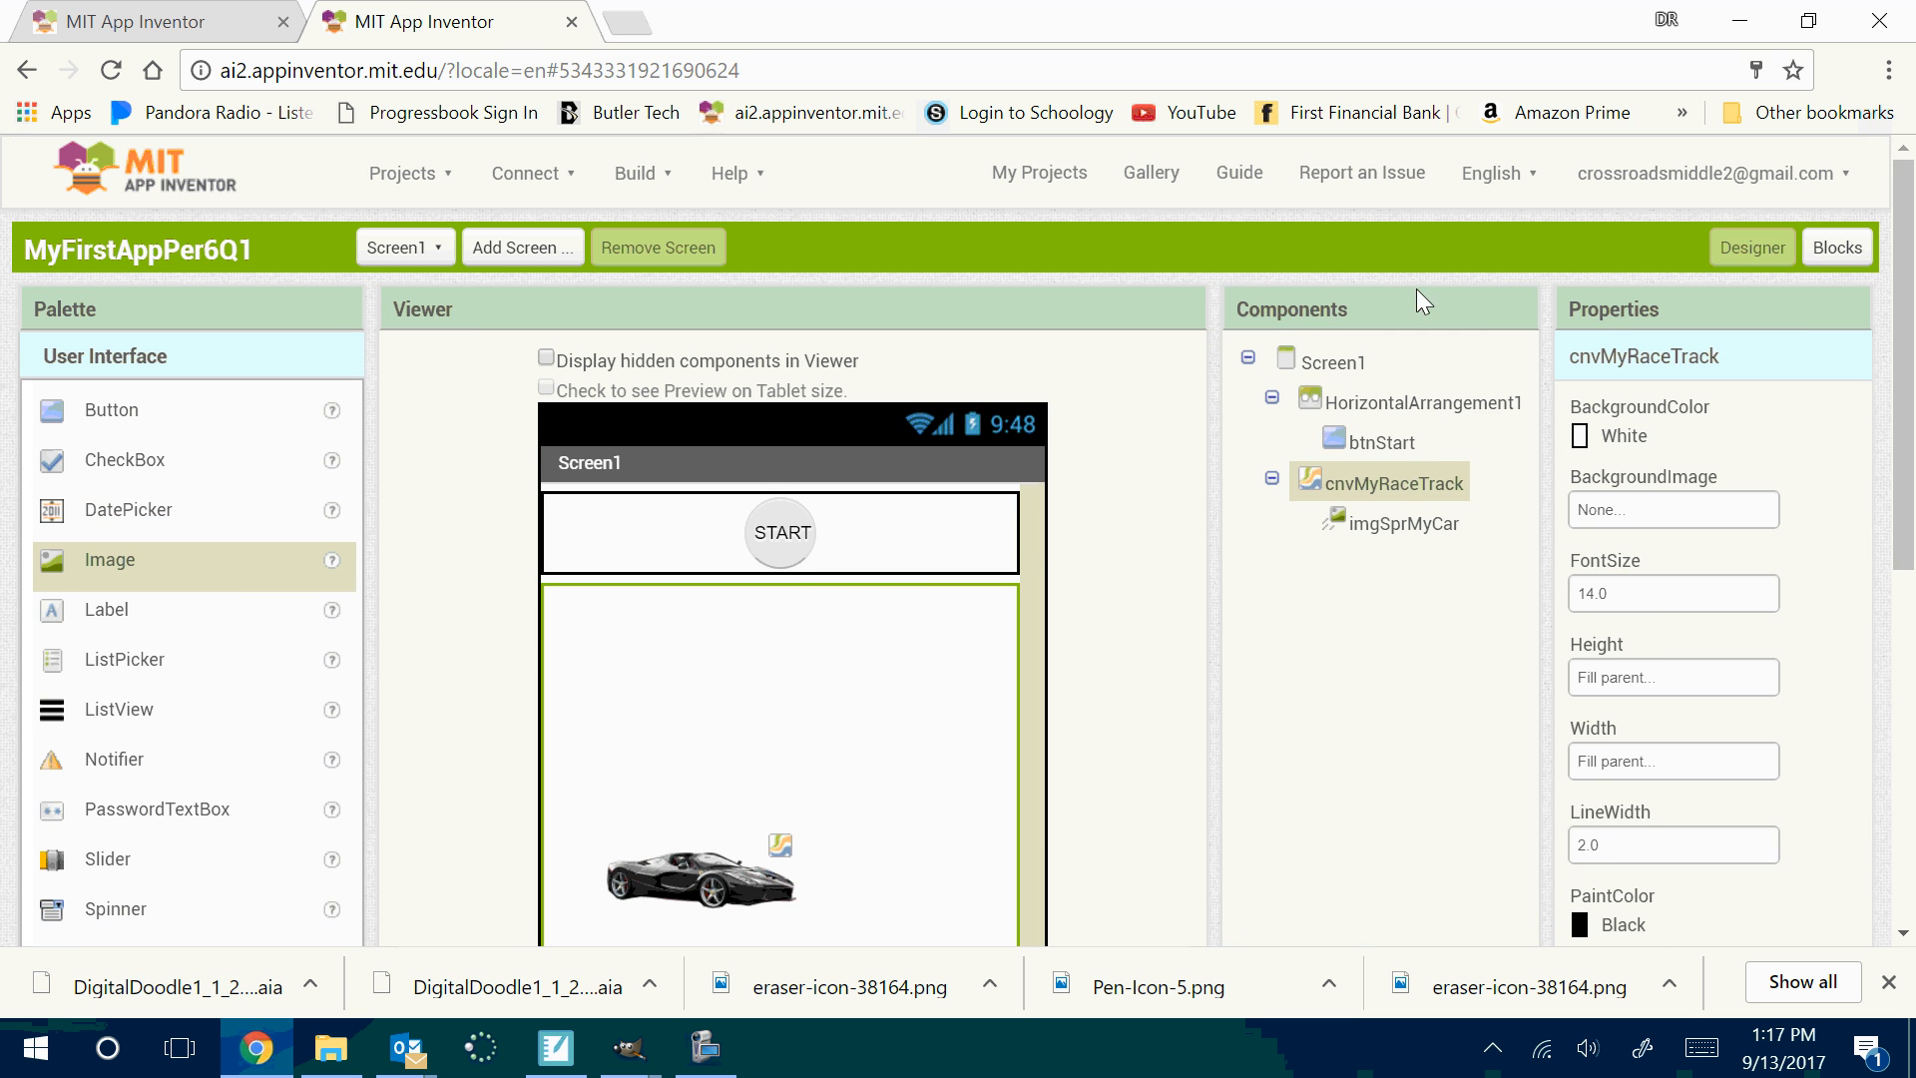
{"action": "left_click", "coordinate": [1318, 367]}
{"action": "left_click_drag", "start_coordinate": [1909, 489], "coordinate": [1912, 593]}
{"action": "left_click", "coordinate": [1672, 598]}
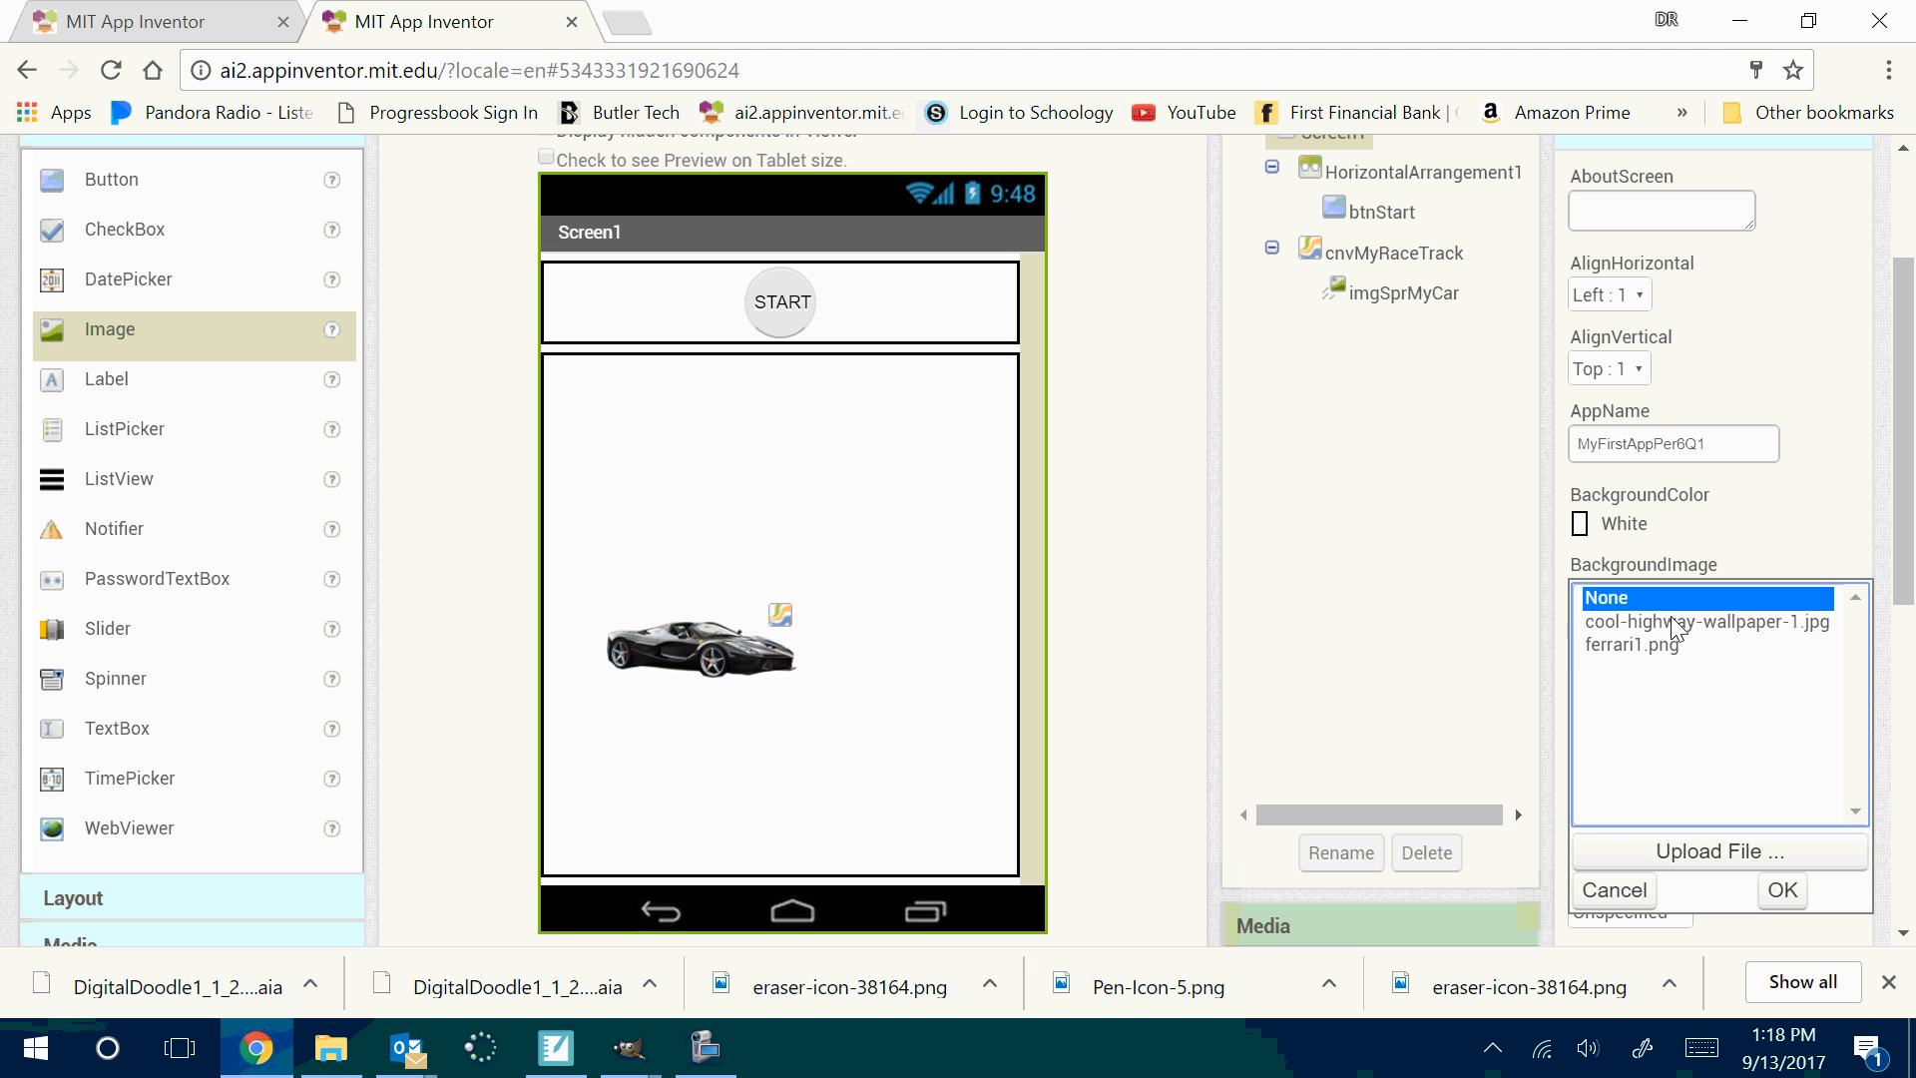
{"action": "left_click", "coordinate": [1642, 622]}
{"action": "left_click", "coordinate": [1782, 889]}
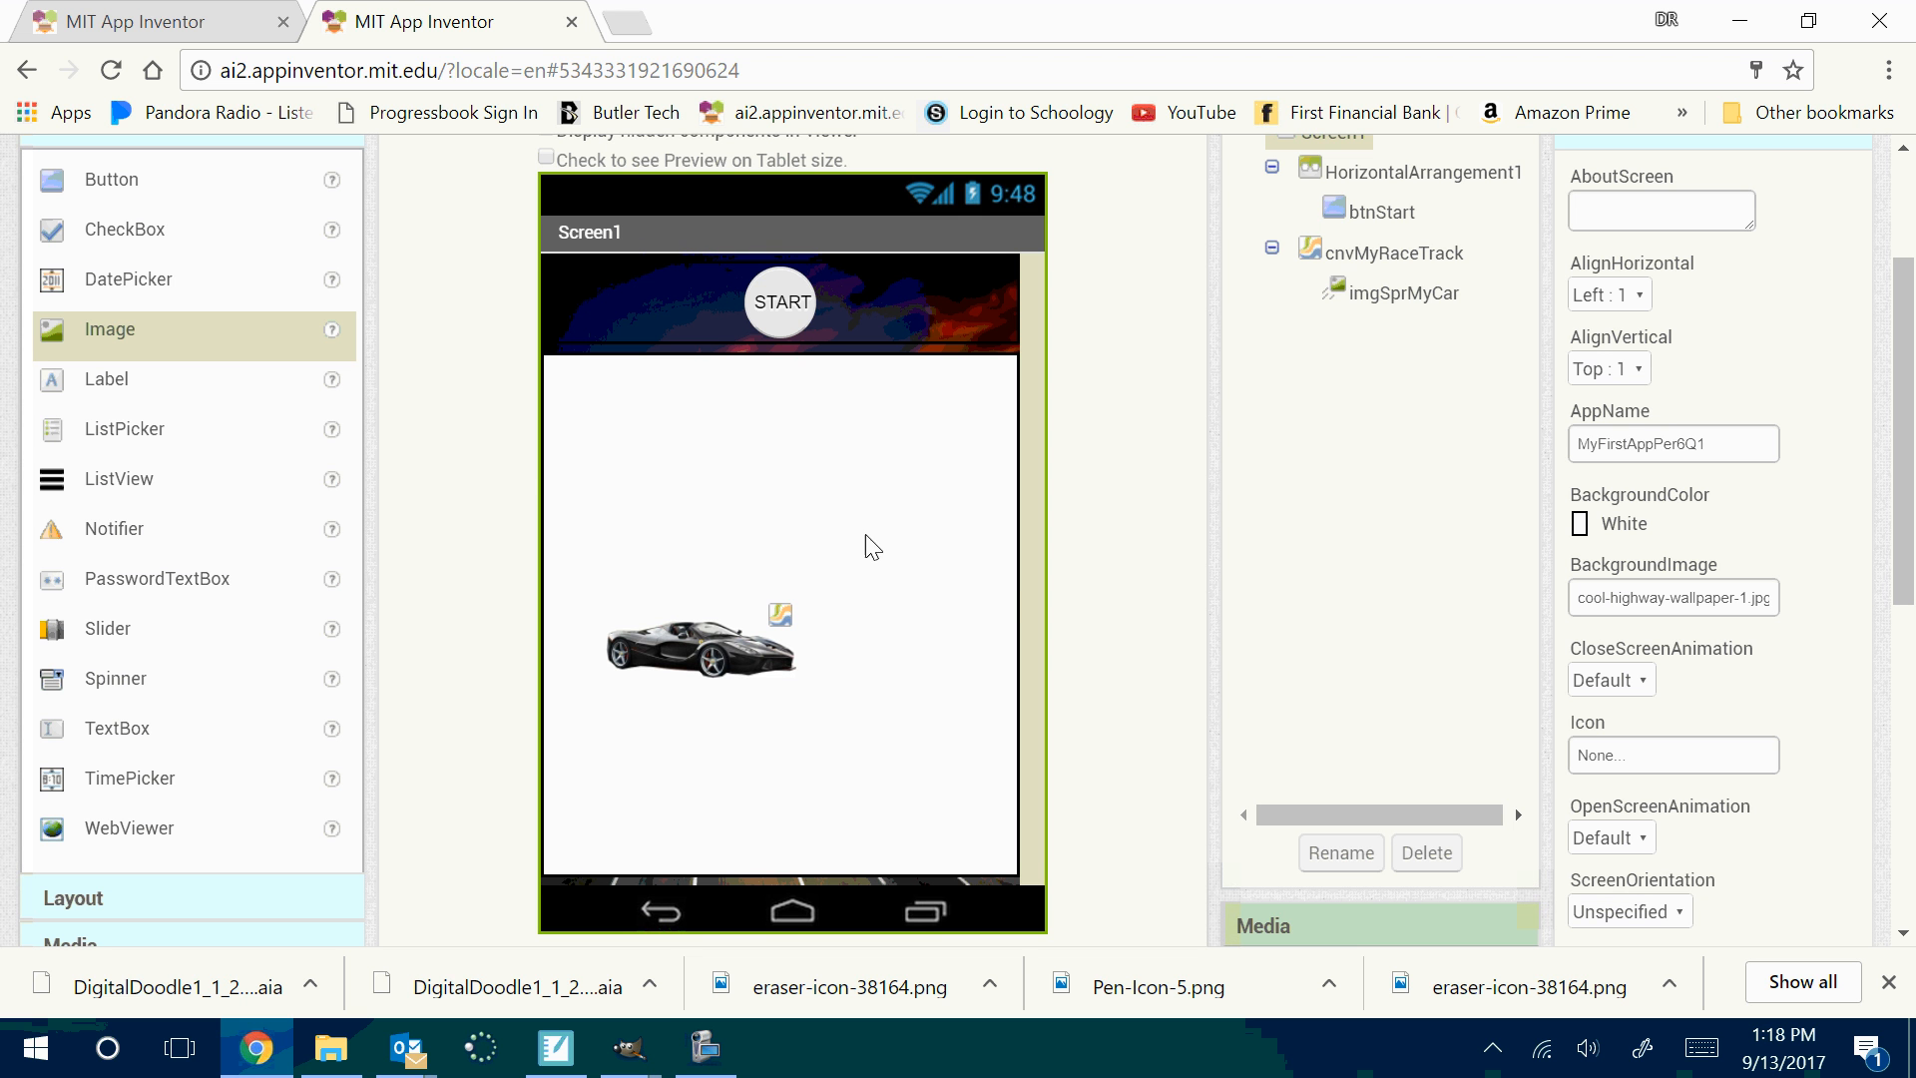
Set the background color of cnvMyRaceTrack to None
{"action": "left_click", "coordinate": [713, 507]}
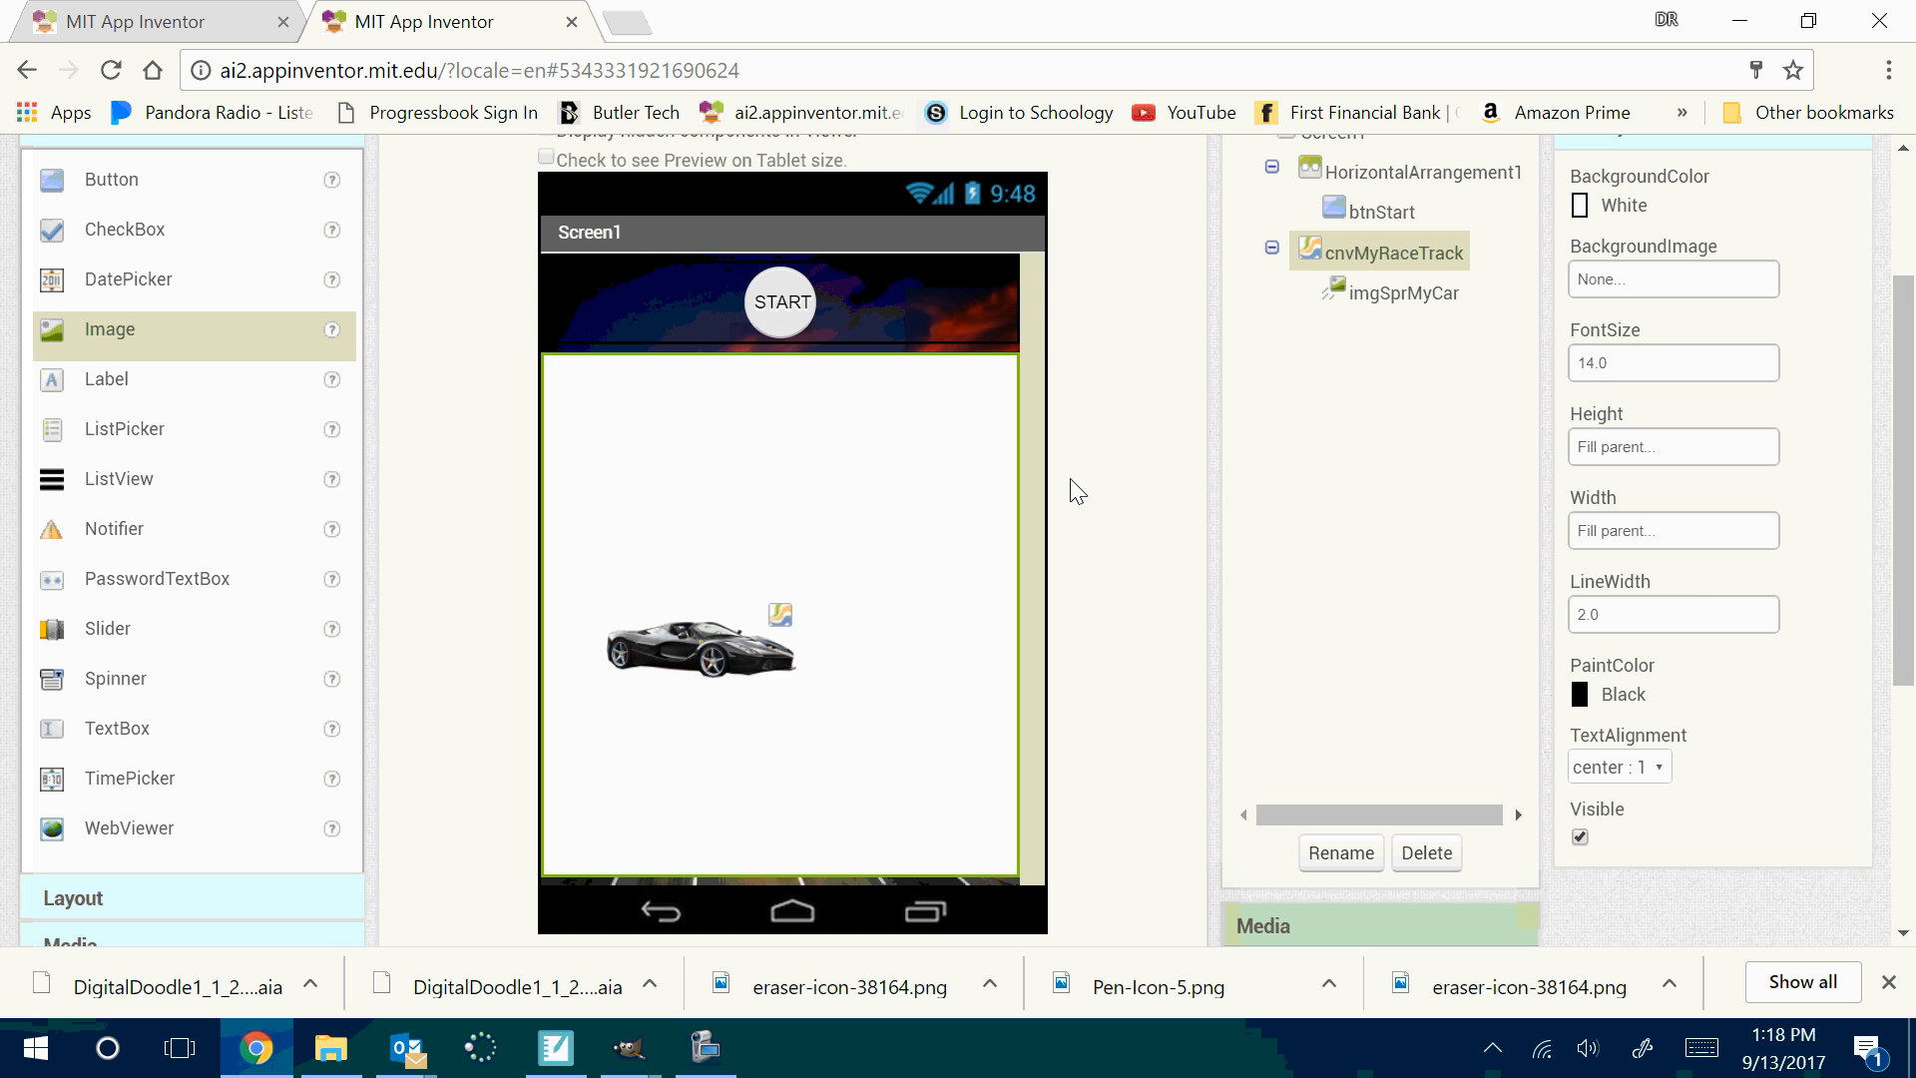
{"action": "left_click", "coordinate": [1615, 203]}
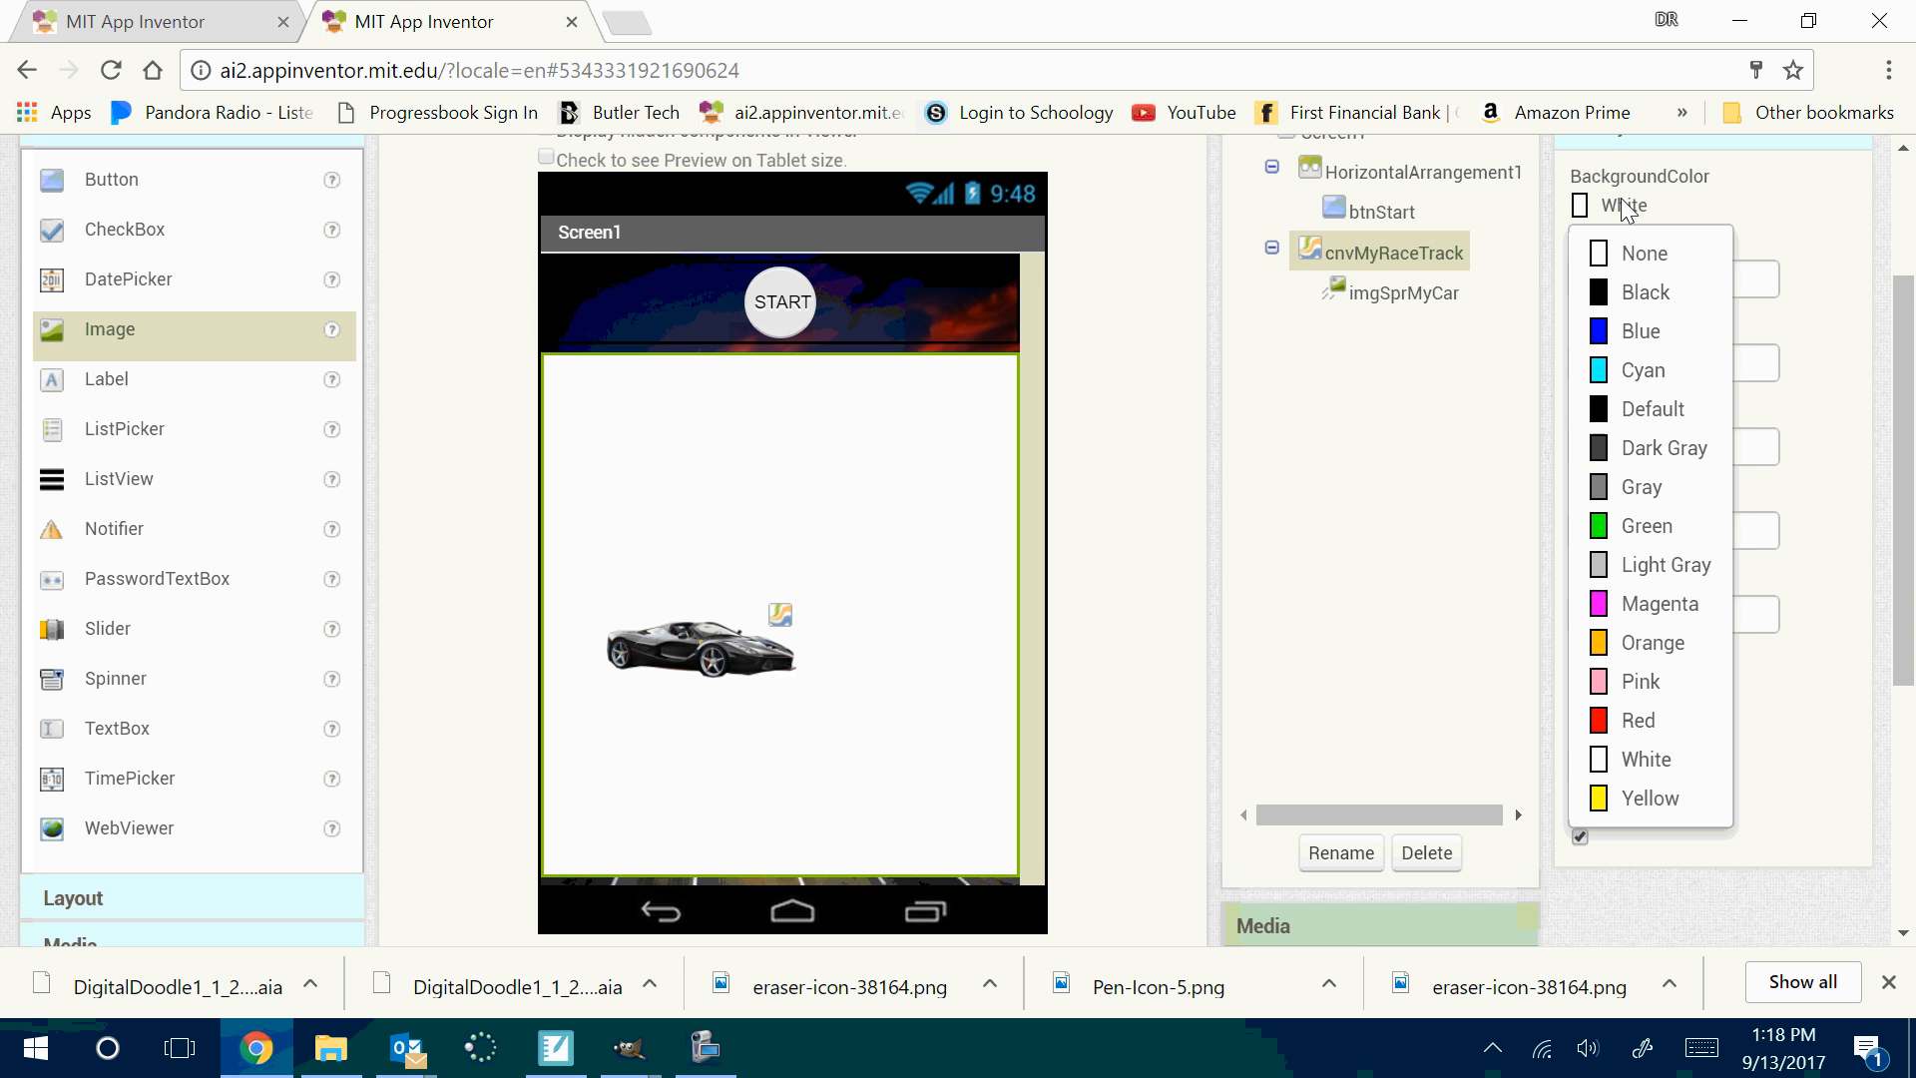
{"action": "left_click", "coordinate": [1630, 256]}
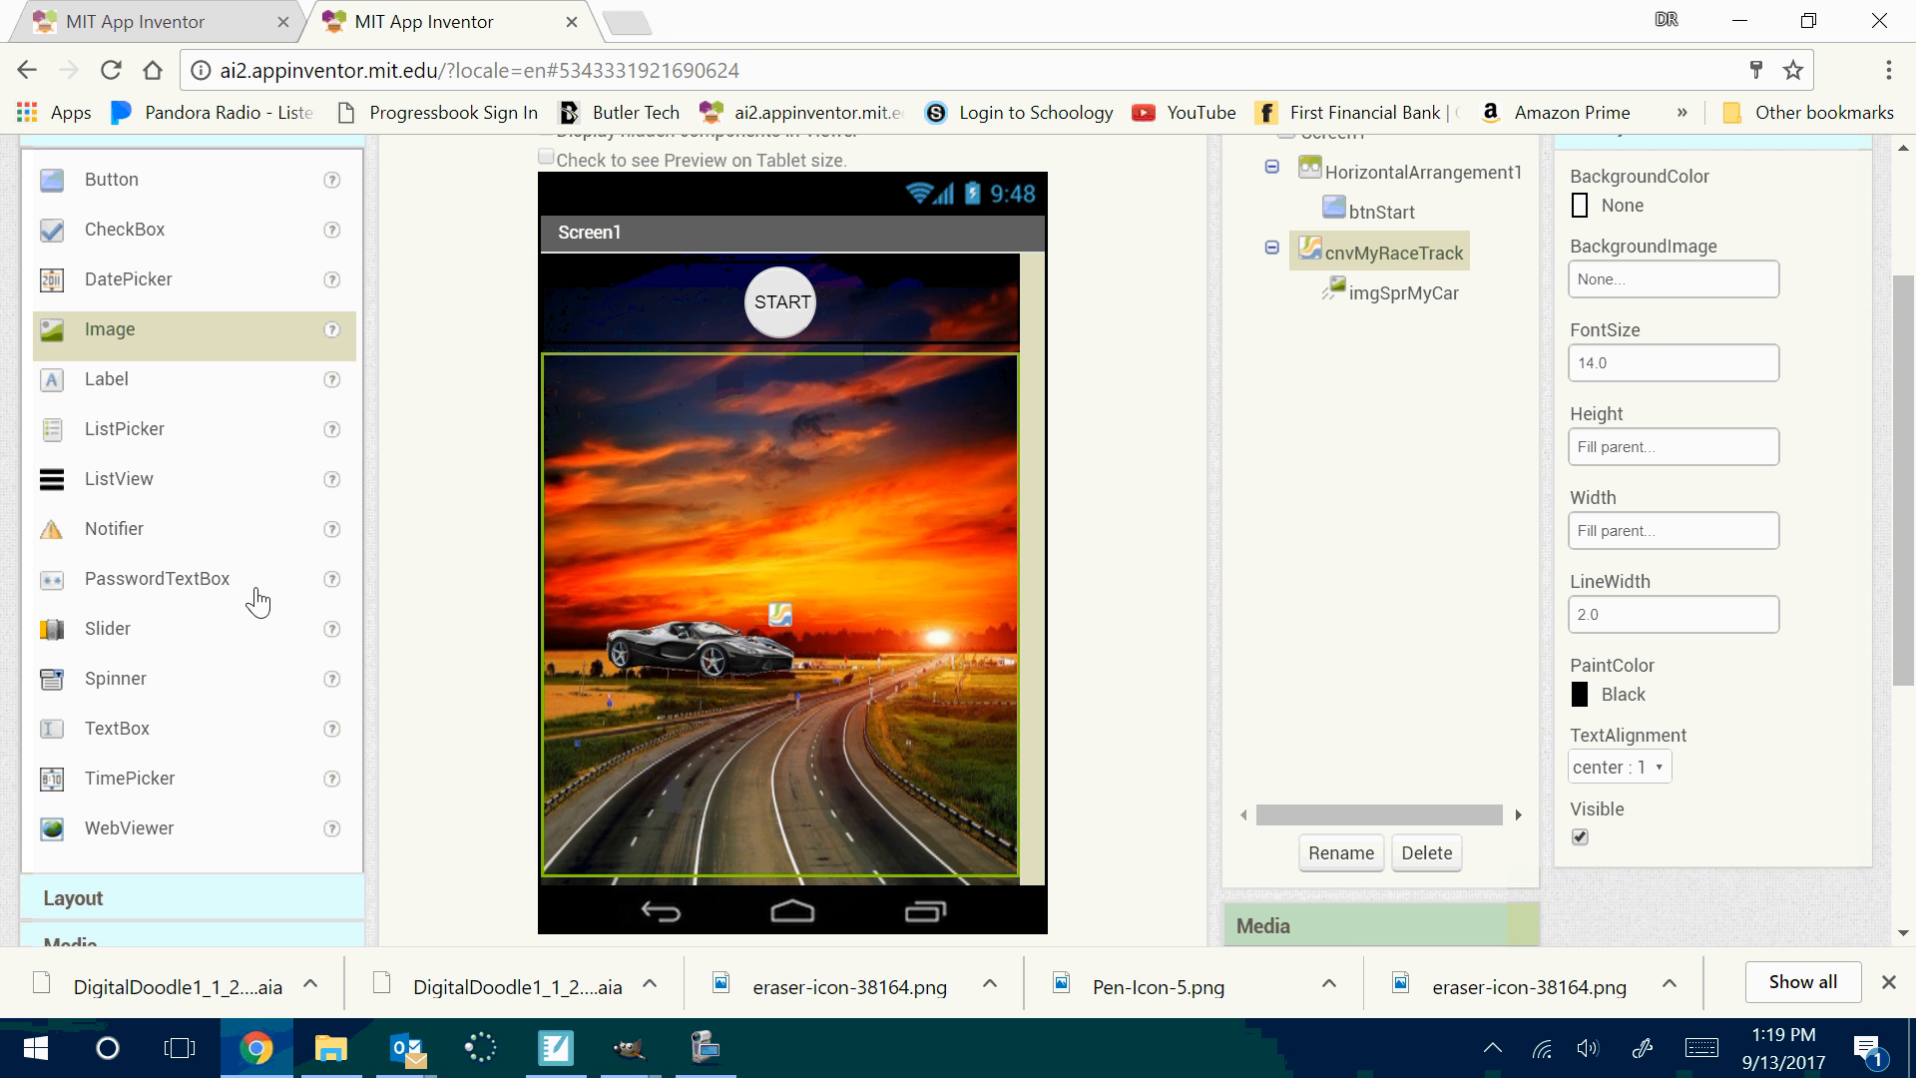
Add a HorizontalArrangement below the cnvMyRaceTrack canvas and set its width to Fill parent
{"action": "left_click", "coordinate": [90, 906]}
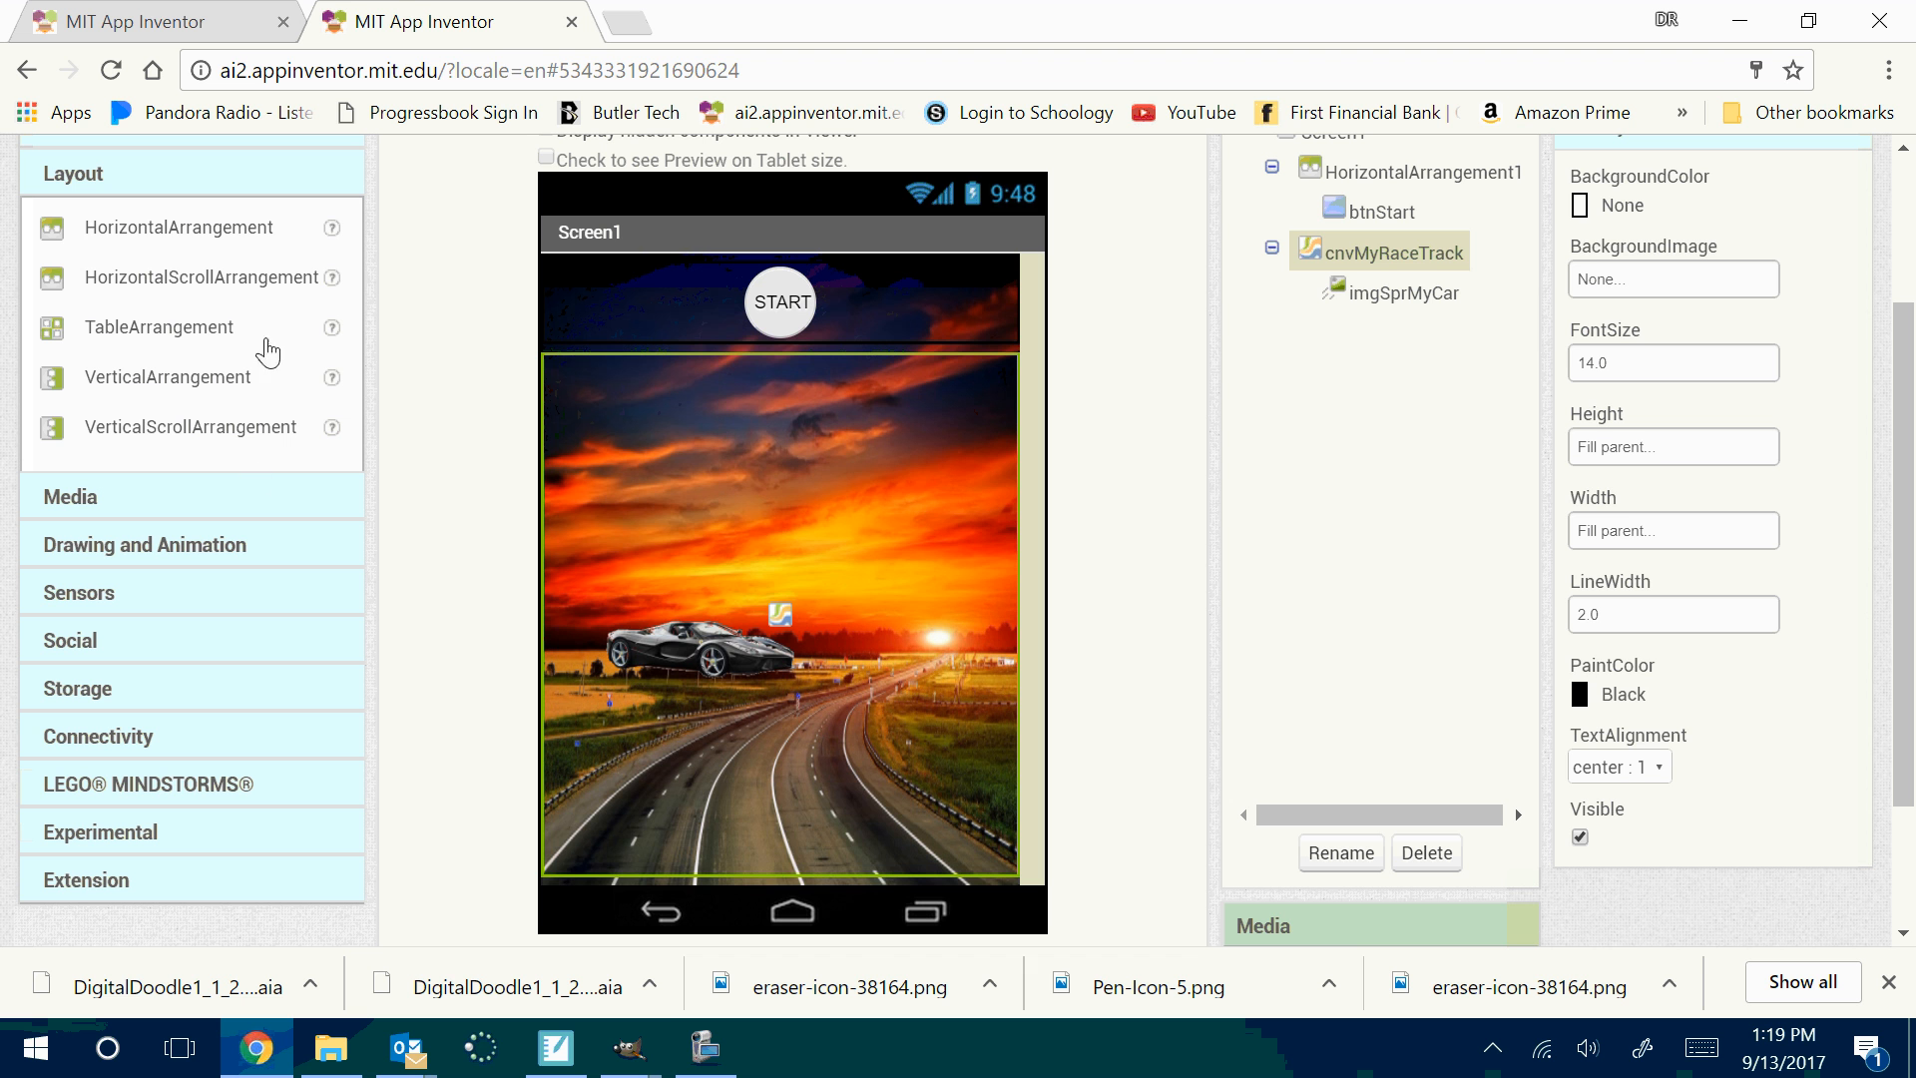
{"action": "left_click_drag", "start_coordinate": [227, 237], "coordinate": [786, 878]}
{"action": "left_click", "coordinate": [1685, 526]}
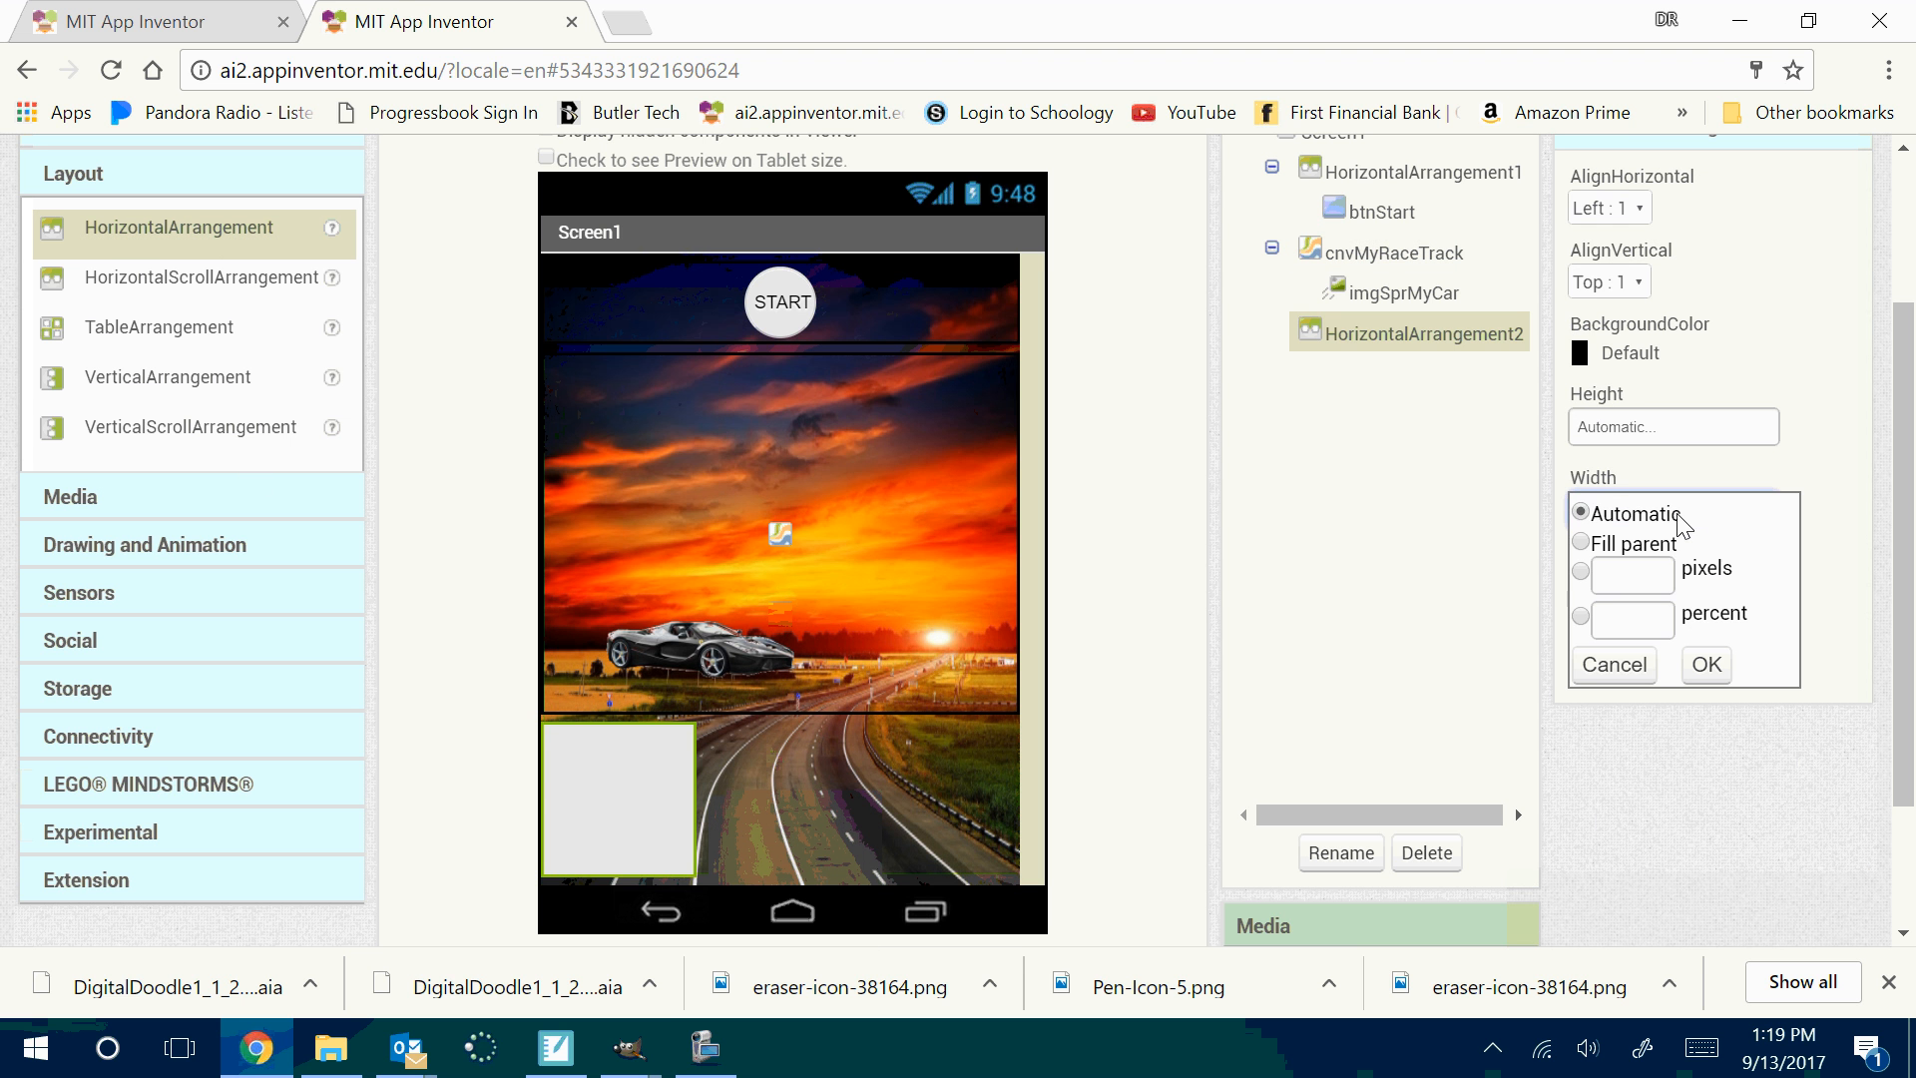
{"action": "left_click", "coordinate": [1657, 544]}
{"action": "left_click", "coordinate": [1708, 666]}
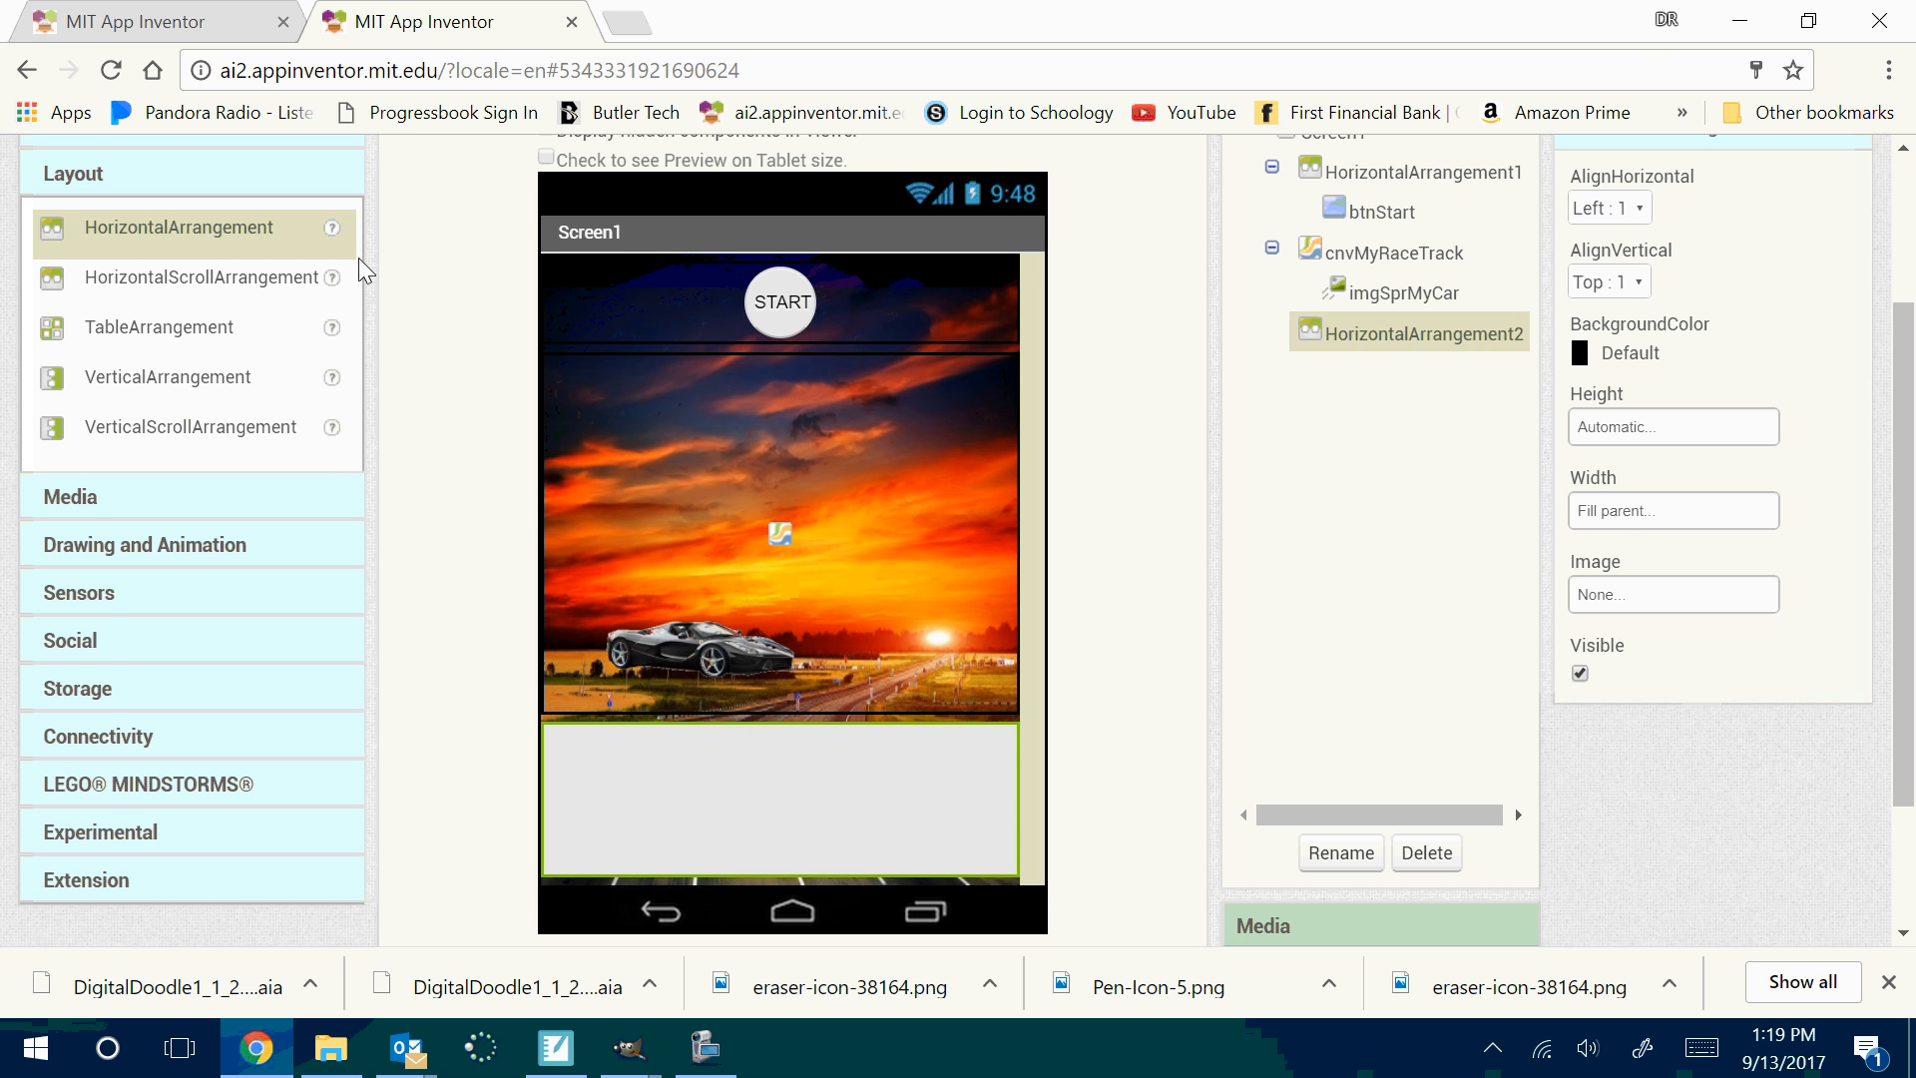
Rename the HorizontalArrangement2 component to haLowerControlPanel
{"action": "scroll", "coordinate": [365, 269], "scroll_direction": "up", "scroll_amount": 3}
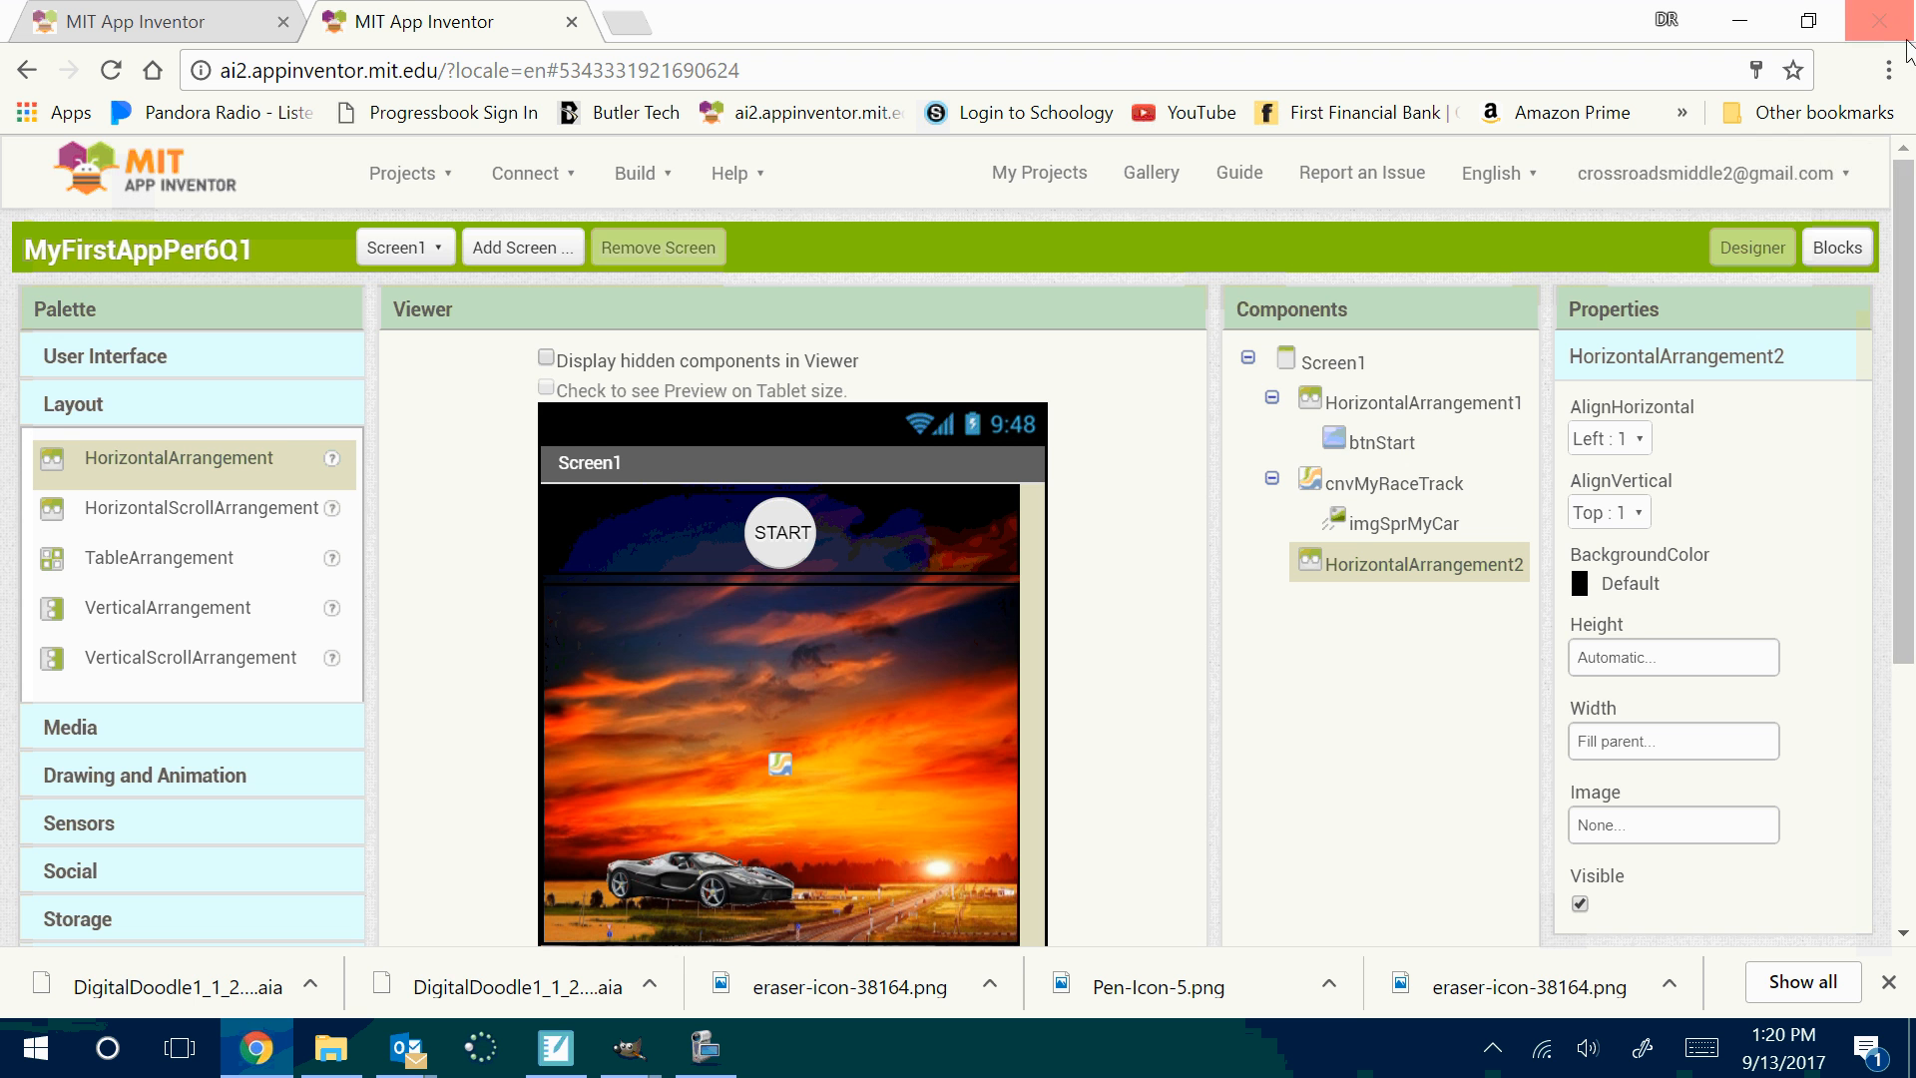
{"action": "scroll", "coordinate": [1912, 486], "scroll_direction": "down", "scroll_amount": 1}
{"action": "scroll", "coordinate": [1912, 486], "scroll_direction": "down", "scroll_amount": 2}
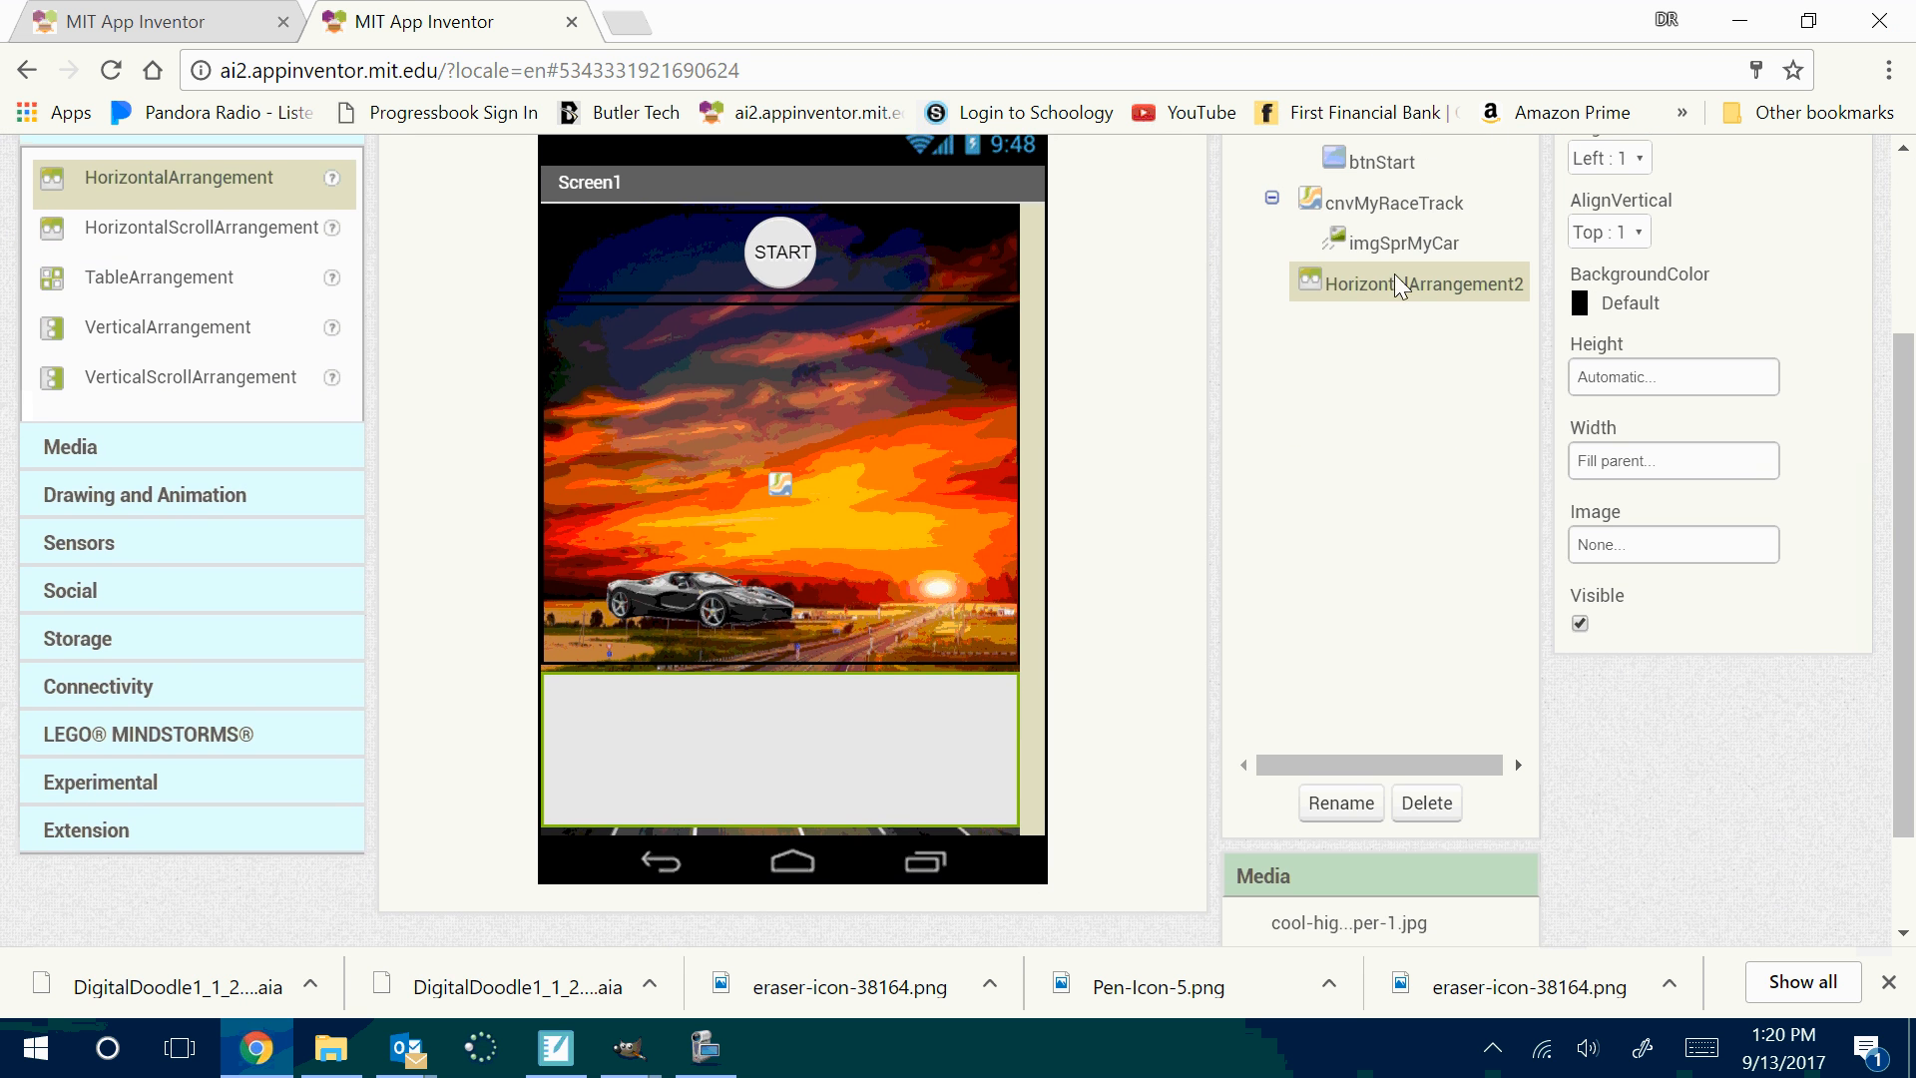
{"action": "left_click", "coordinate": [1350, 802]}
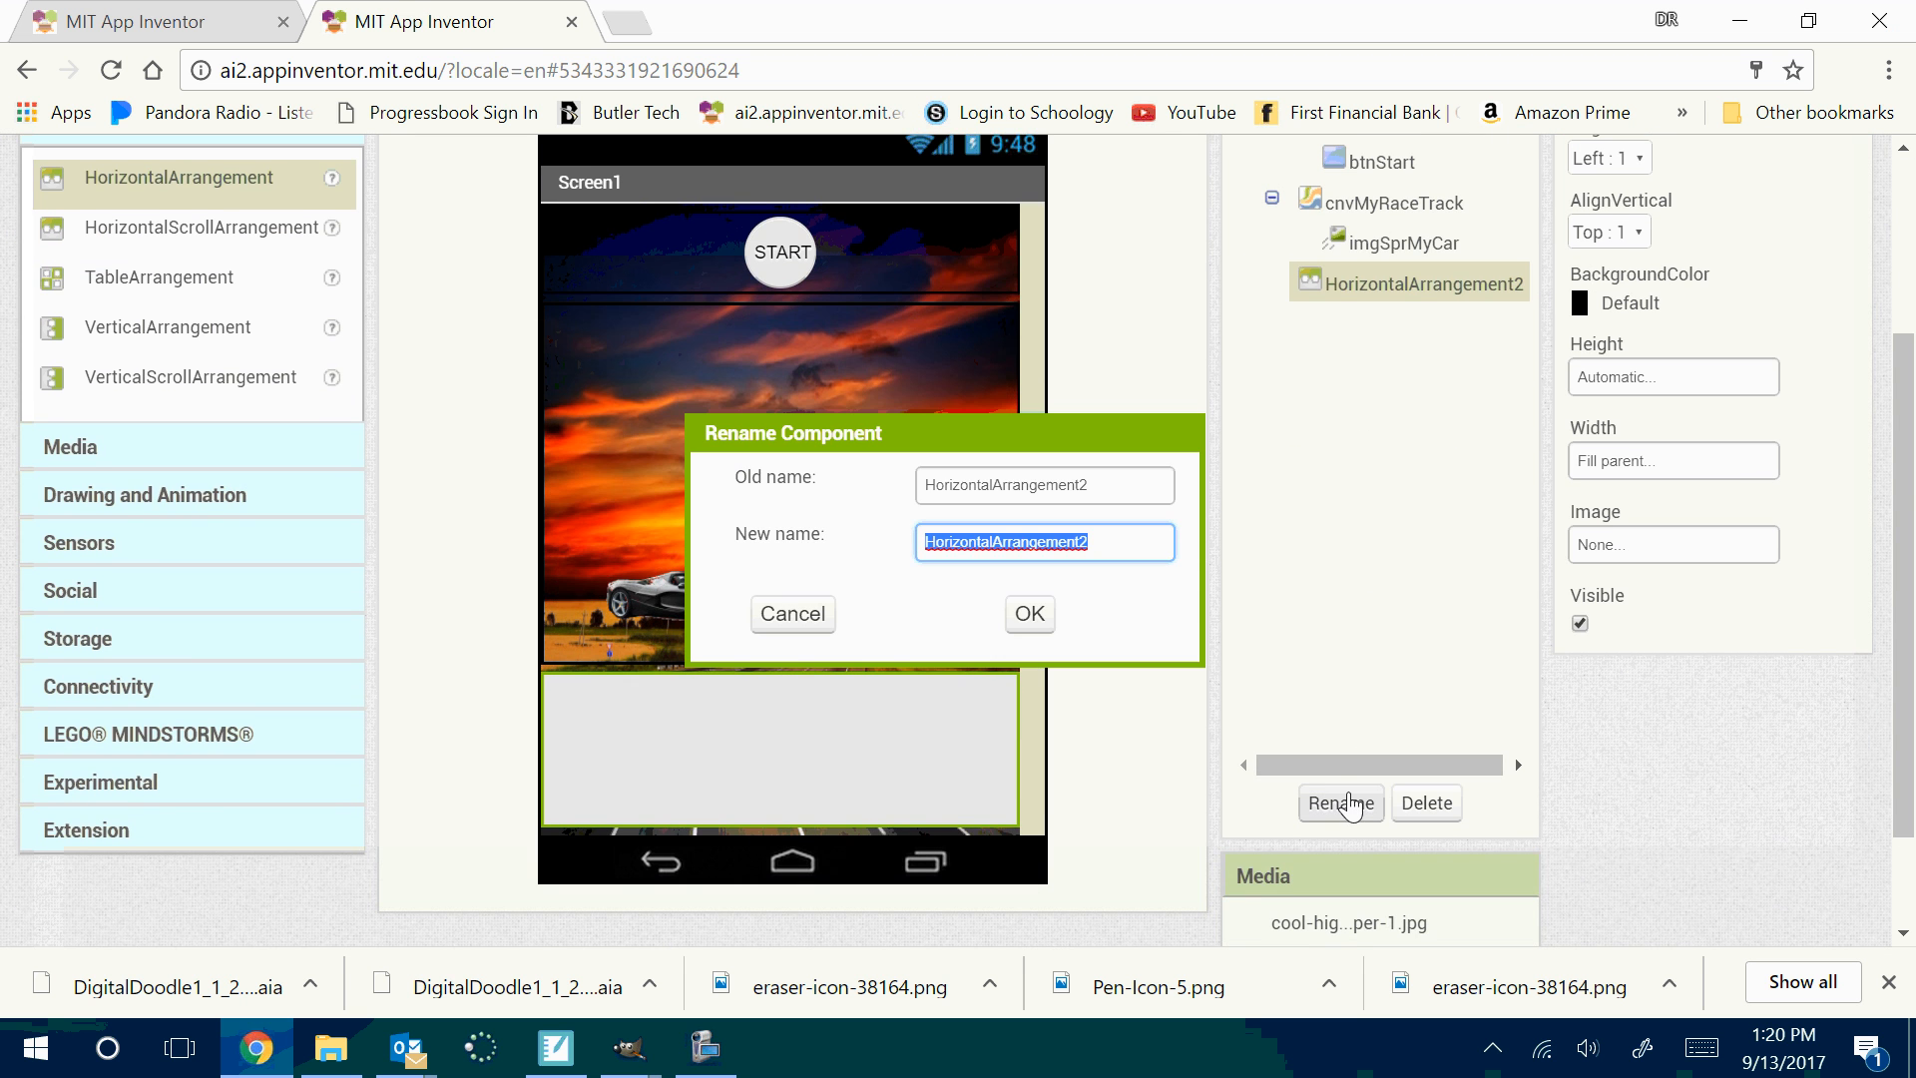
{"action": "type", "text": "haLo"}
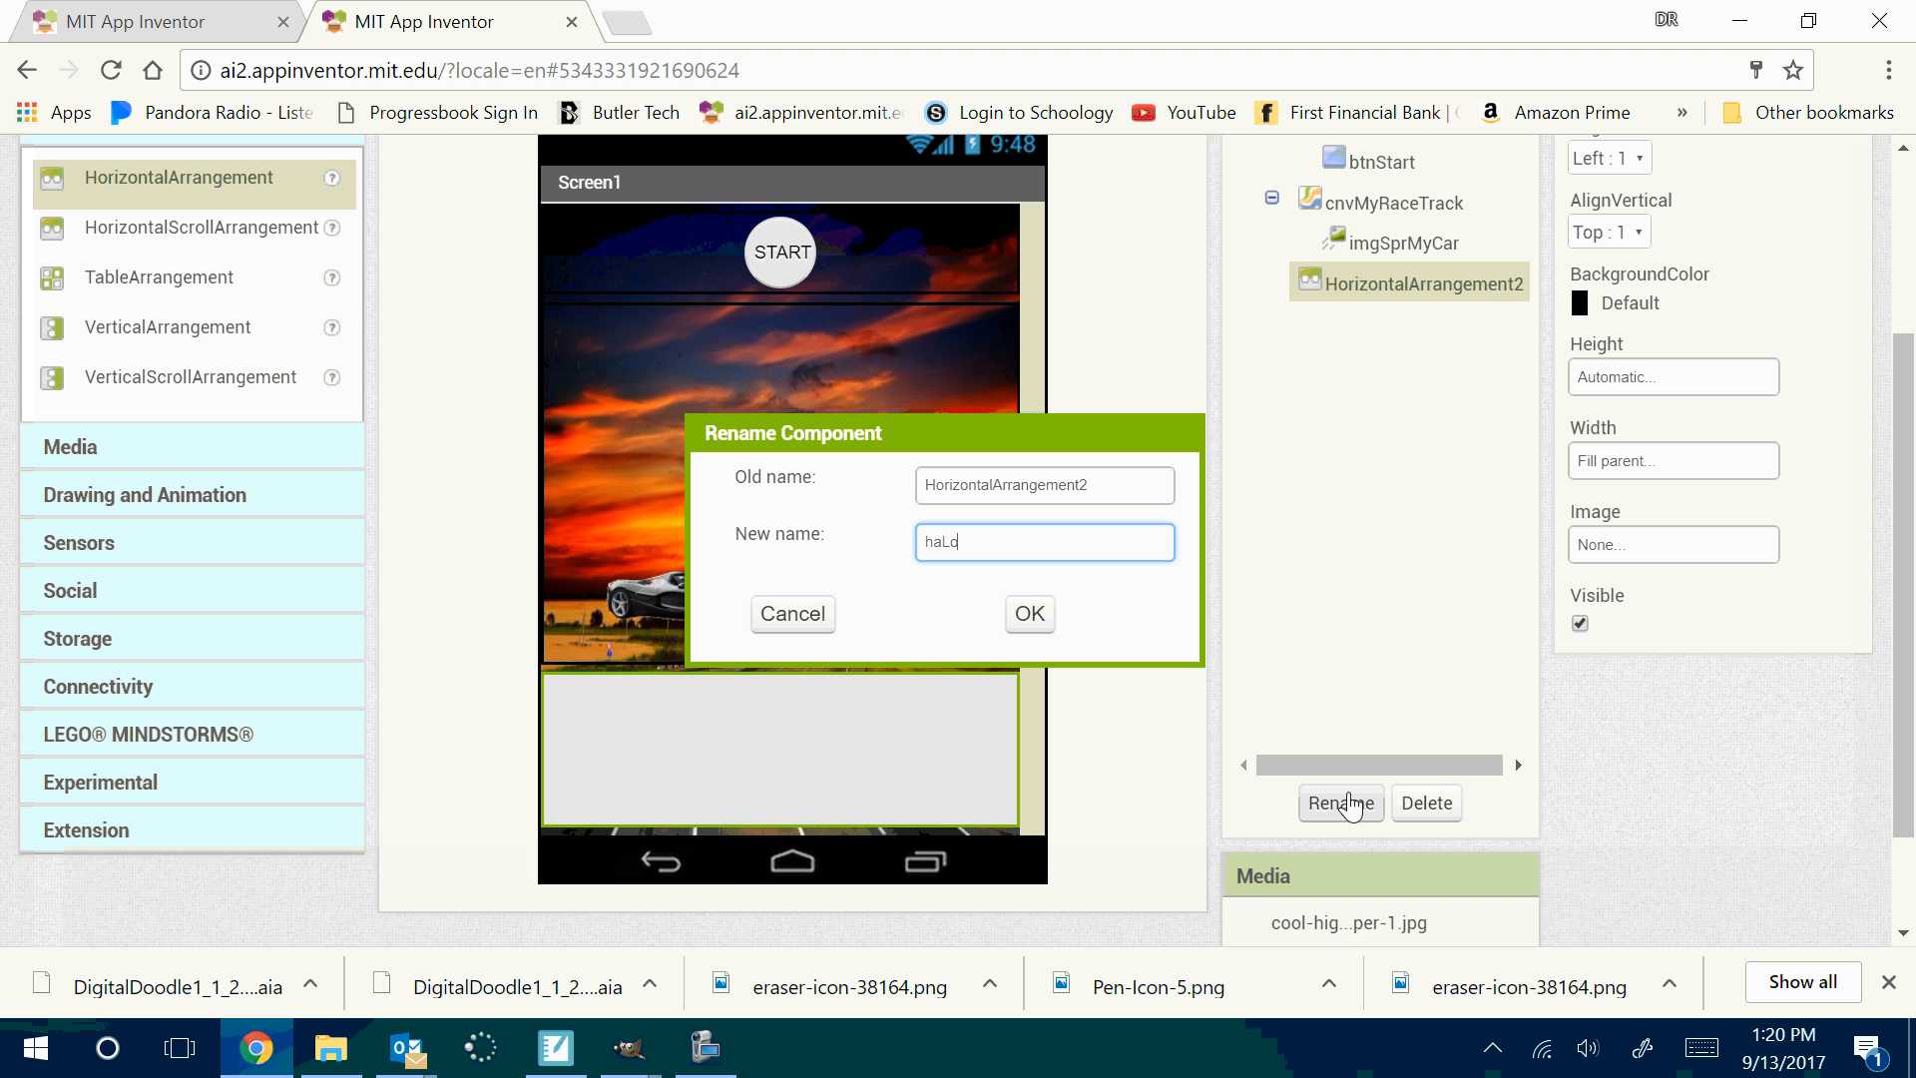
{"action": "type", "text": "werControlPa"}
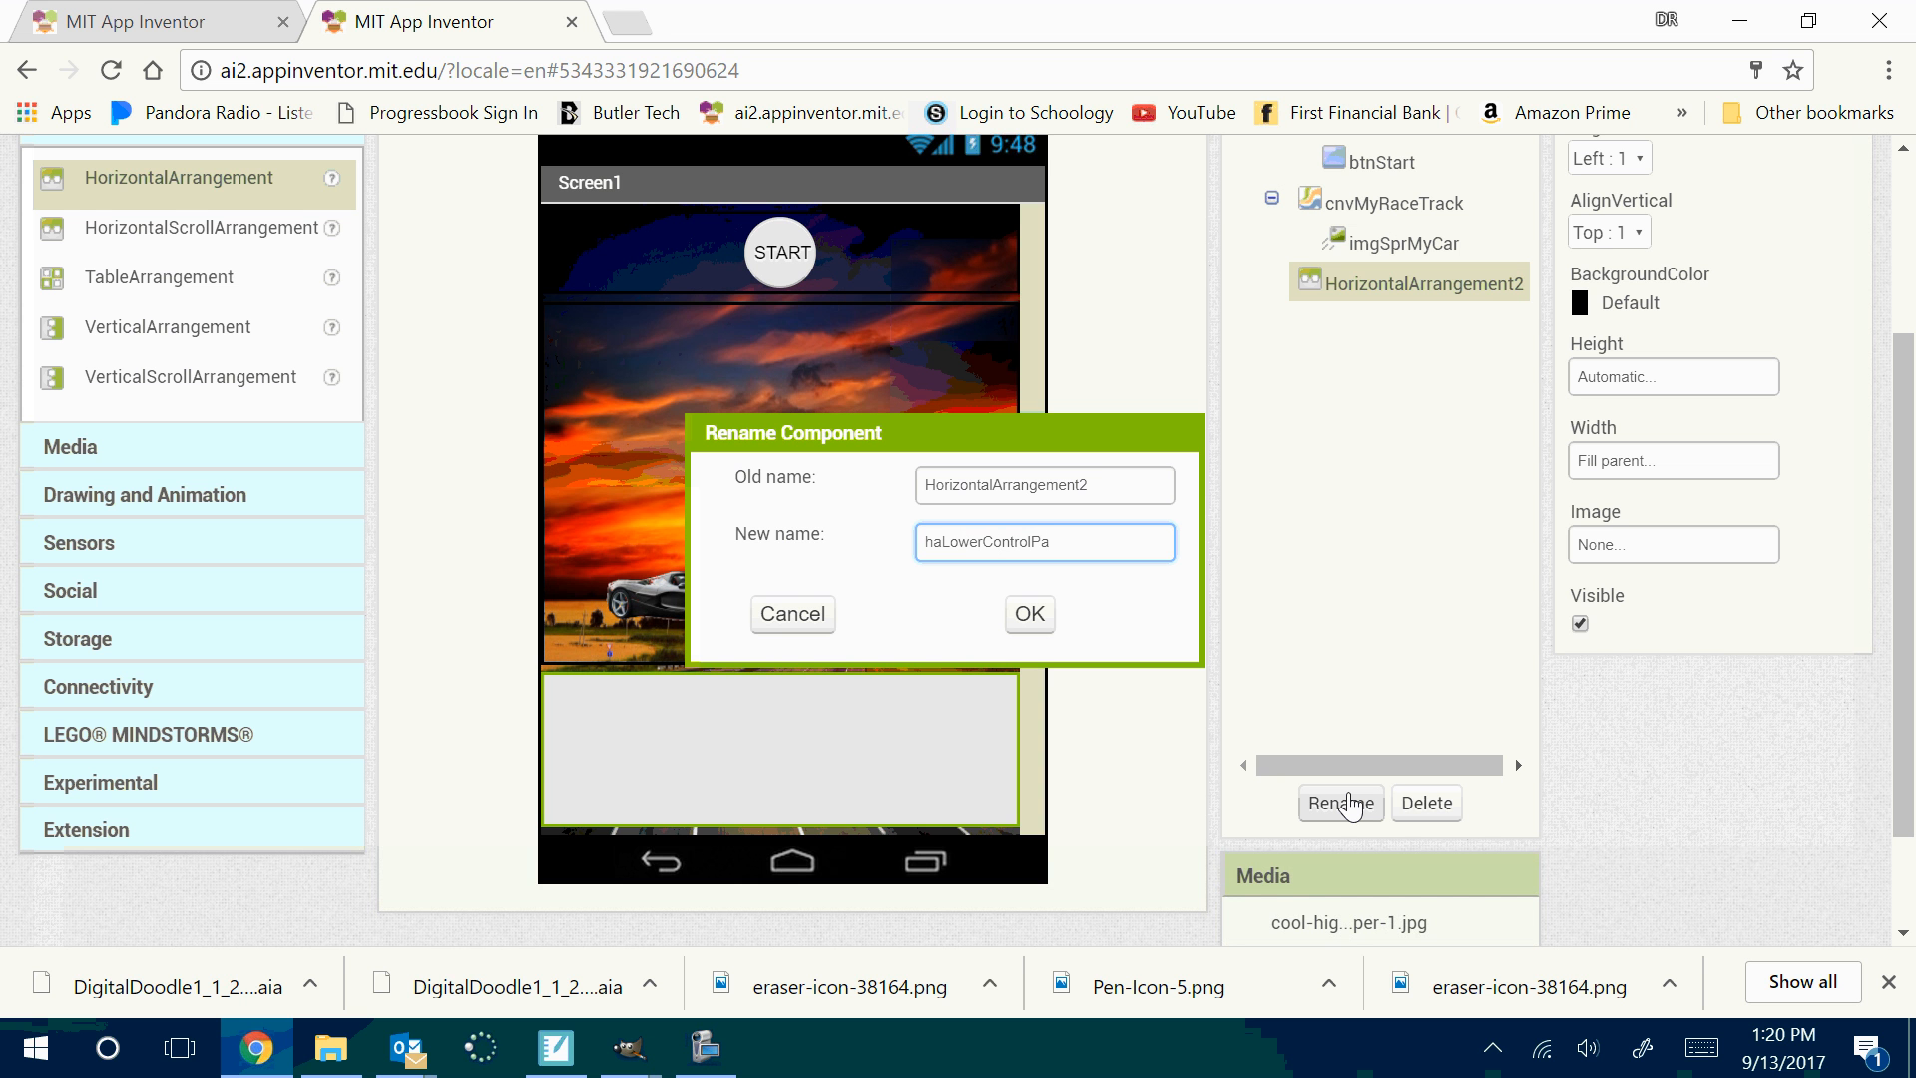
{"action": "type", "text": "nel"}
{"action": "key", "text": "Return"}
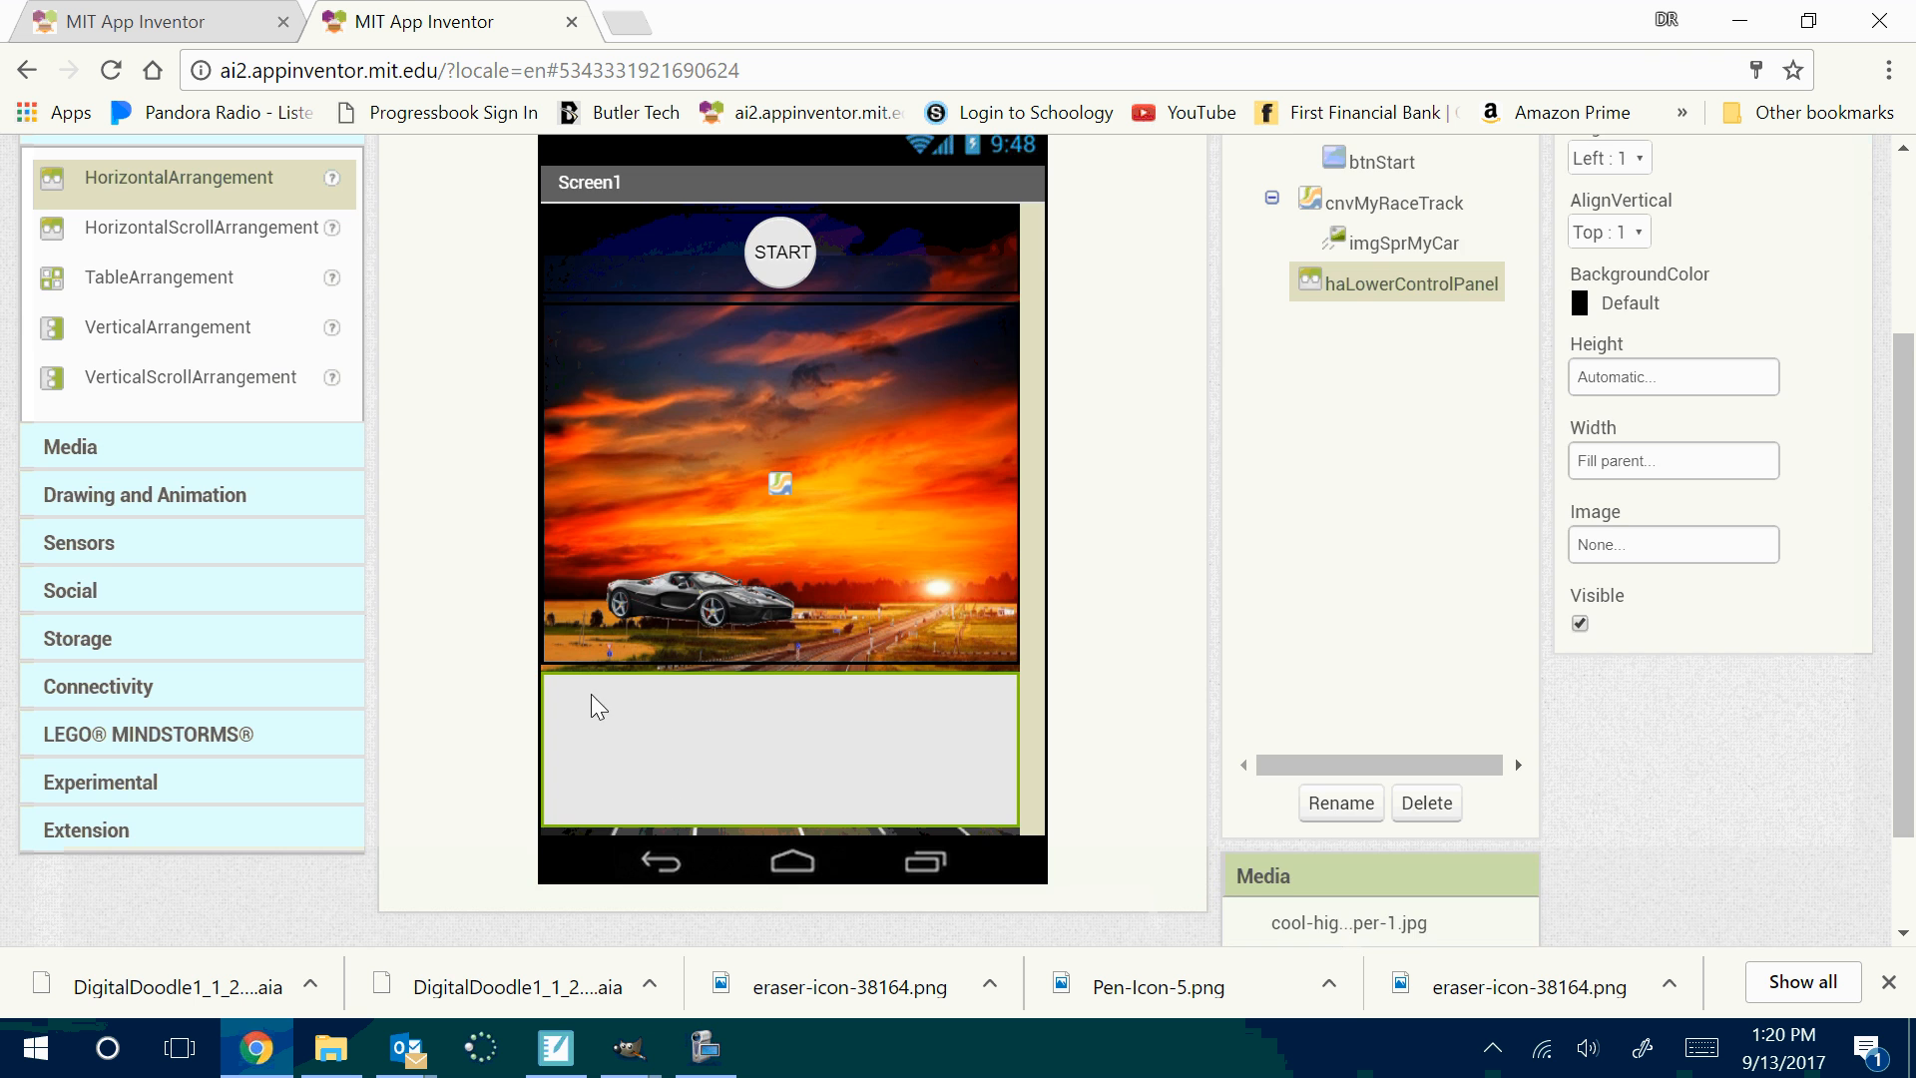
Add four buttons inside haLowerControlPanel, placing the fourth one directly after the first
{"action": "scroll", "coordinate": [589, 699], "scroll_direction": "up", "scroll_amount": 3}
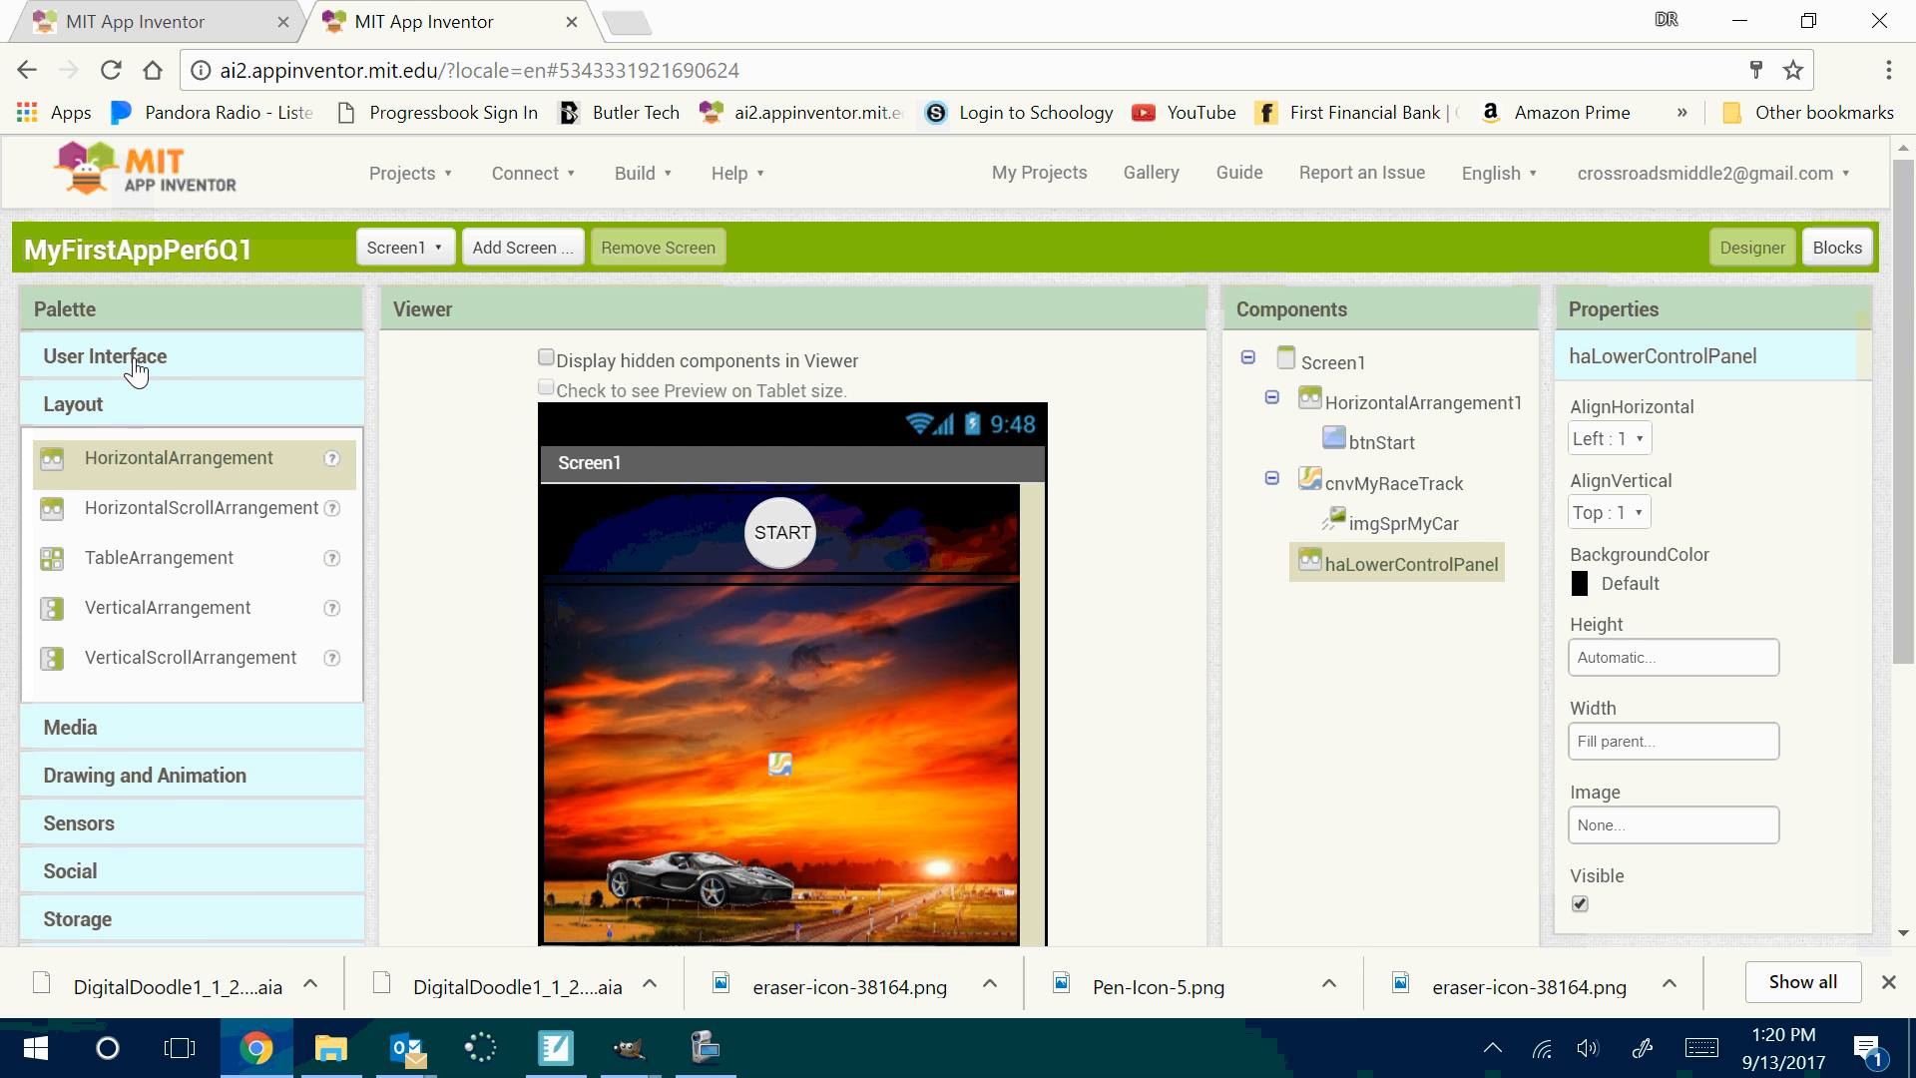
{"action": "left_click", "coordinate": [149, 375]}
{"action": "left_click_drag", "start_coordinate": [120, 411], "coordinate": [675, 937]}
{"action": "left_click_drag", "start_coordinate": [1908, 554], "coordinate": [1908, 676]}
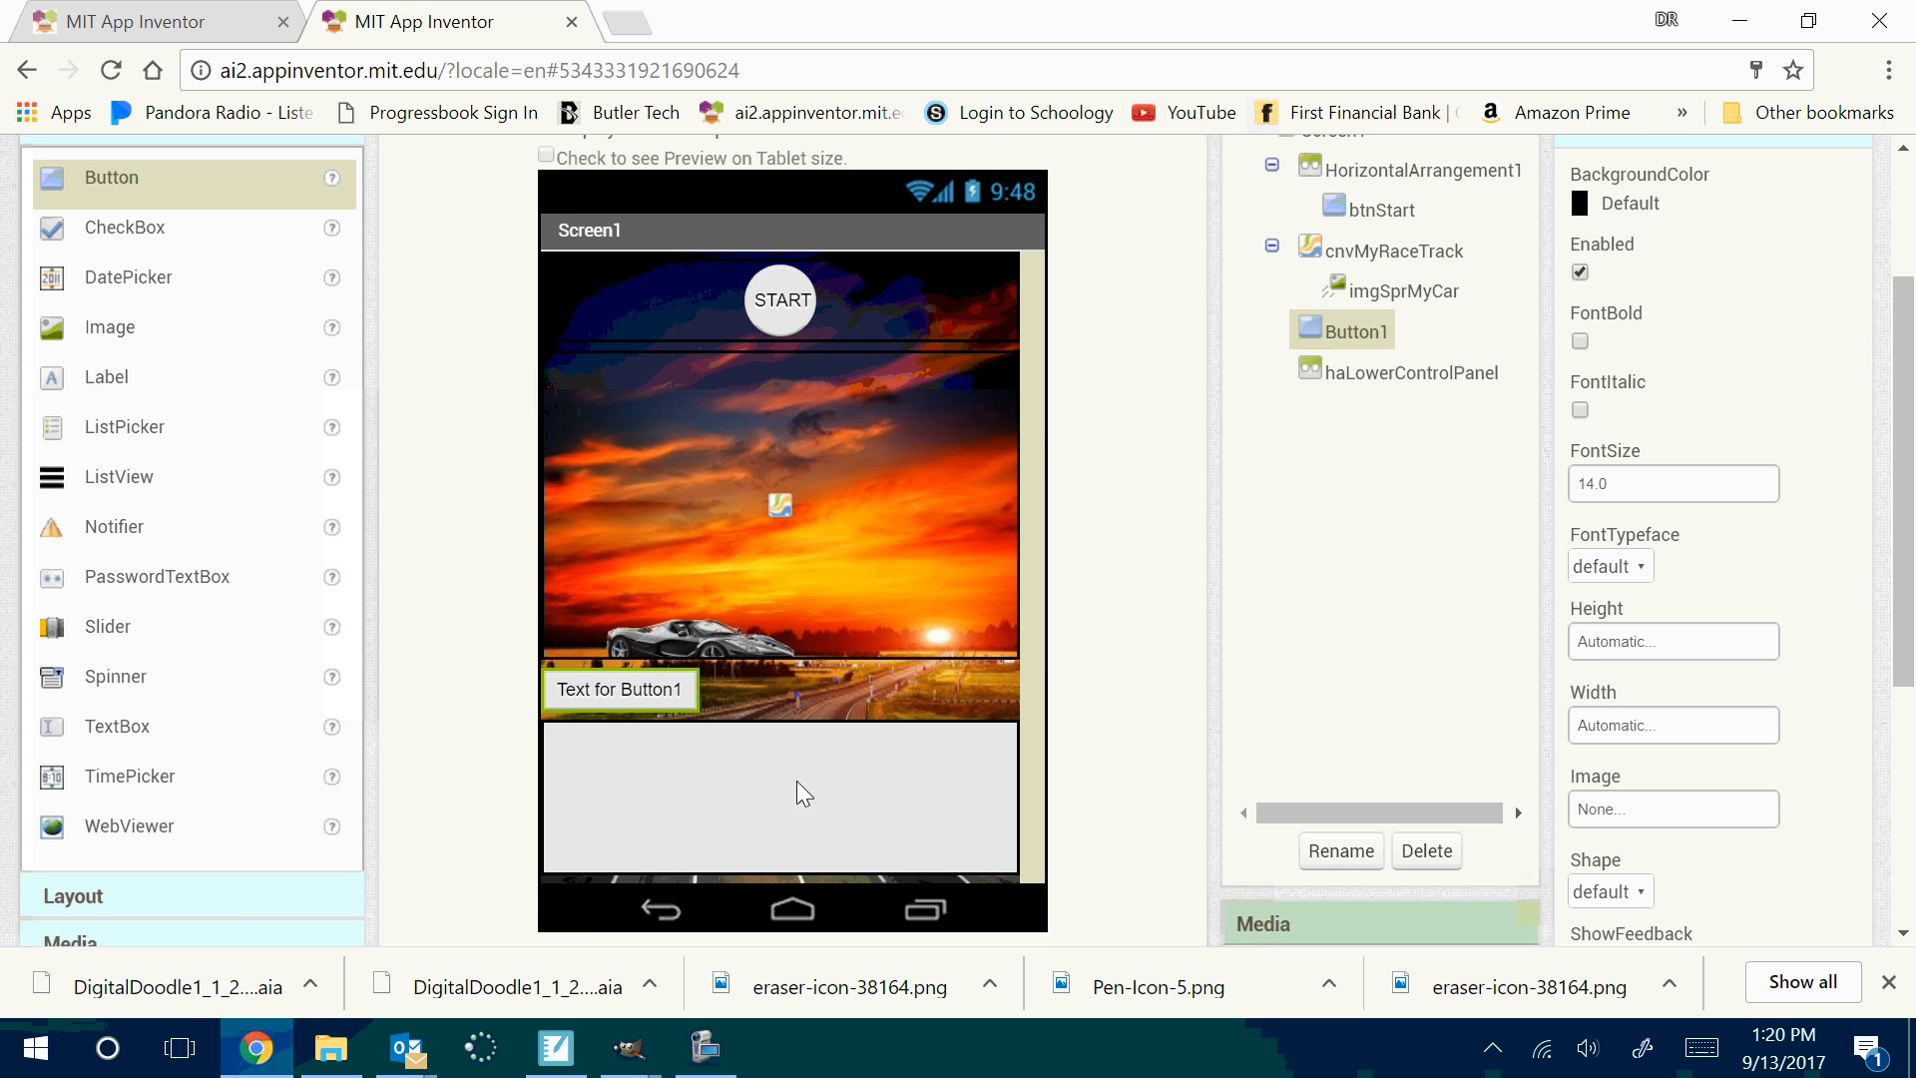
{"action": "left_click_drag", "start_coordinate": [591, 691], "coordinate": [679, 804]}
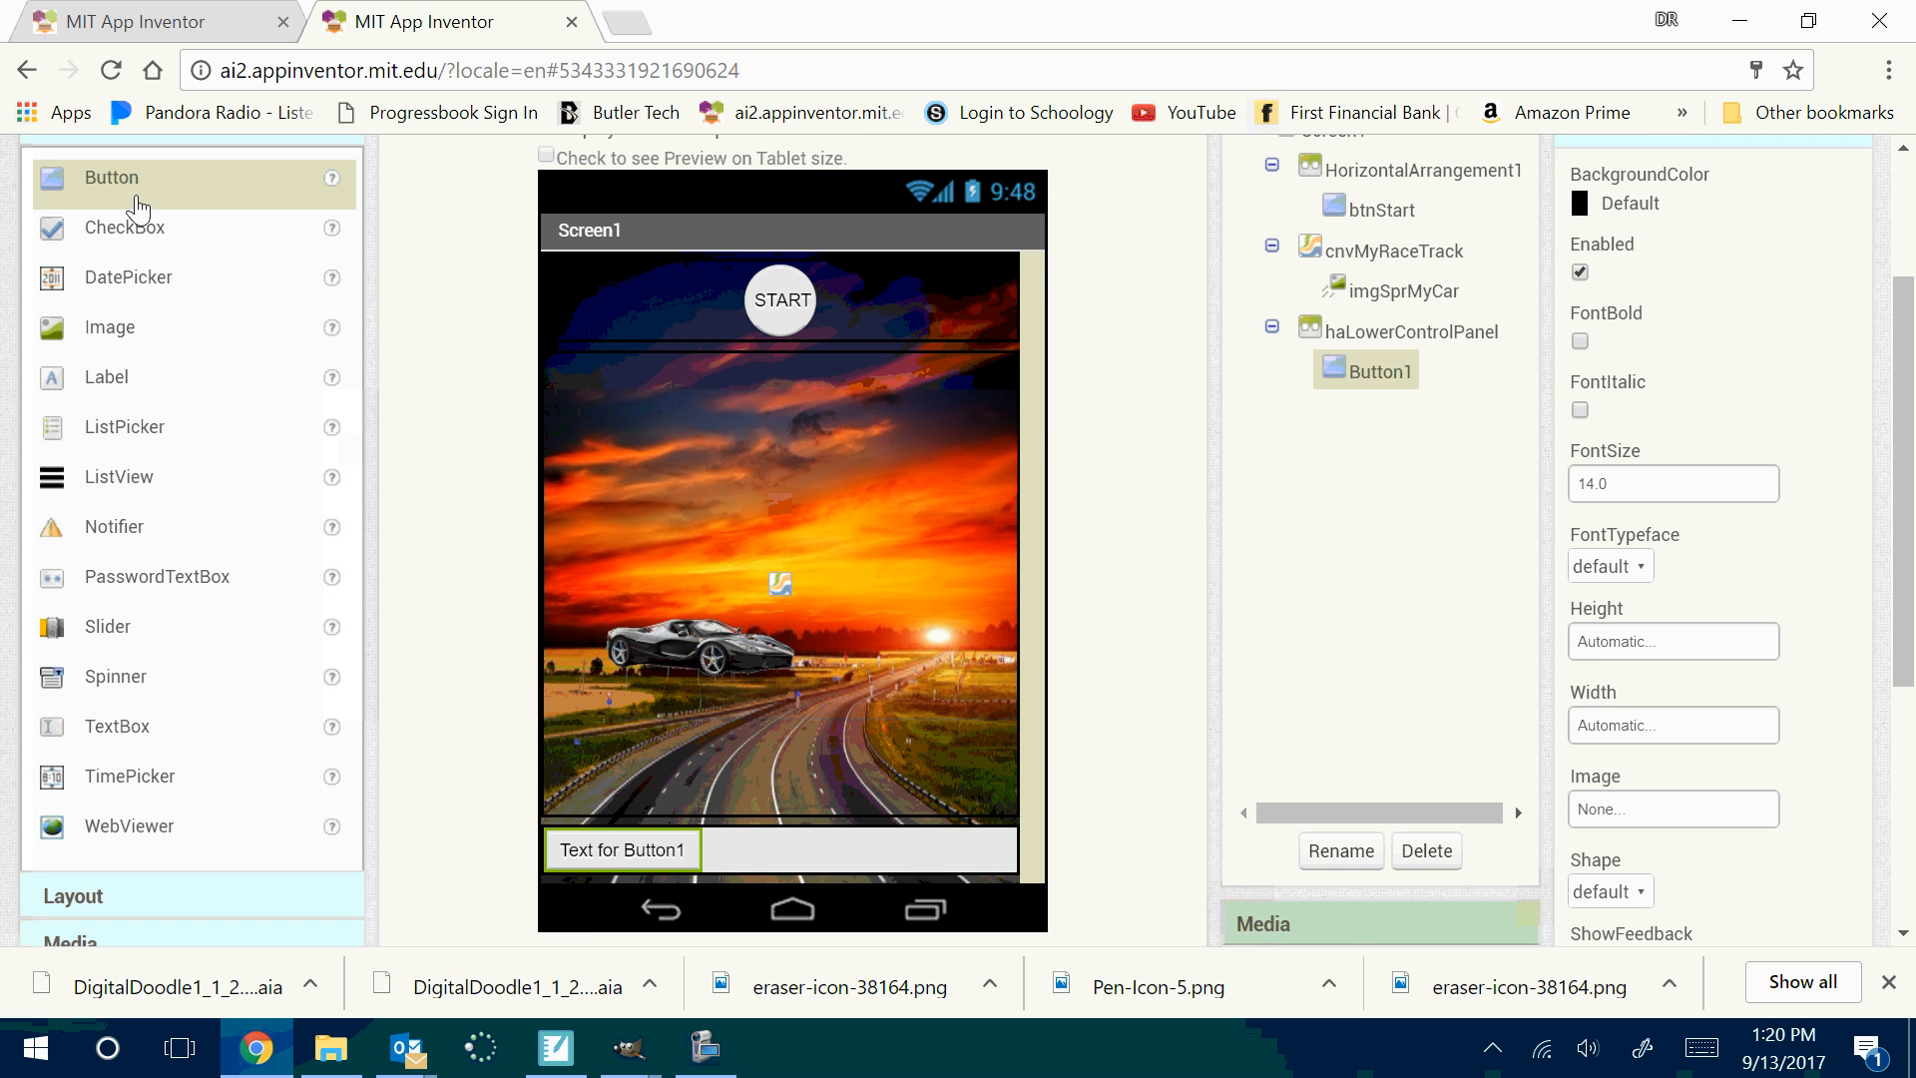
{"action": "mouse_move", "coordinate": [129, 187]}
{"action": "left_mouse_down"}
{"action": "mouse_move", "coordinate": [543, 449]}
{"action": "mouse_move", "coordinate": [735, 864]}
{"action": "left_mouse_up"}
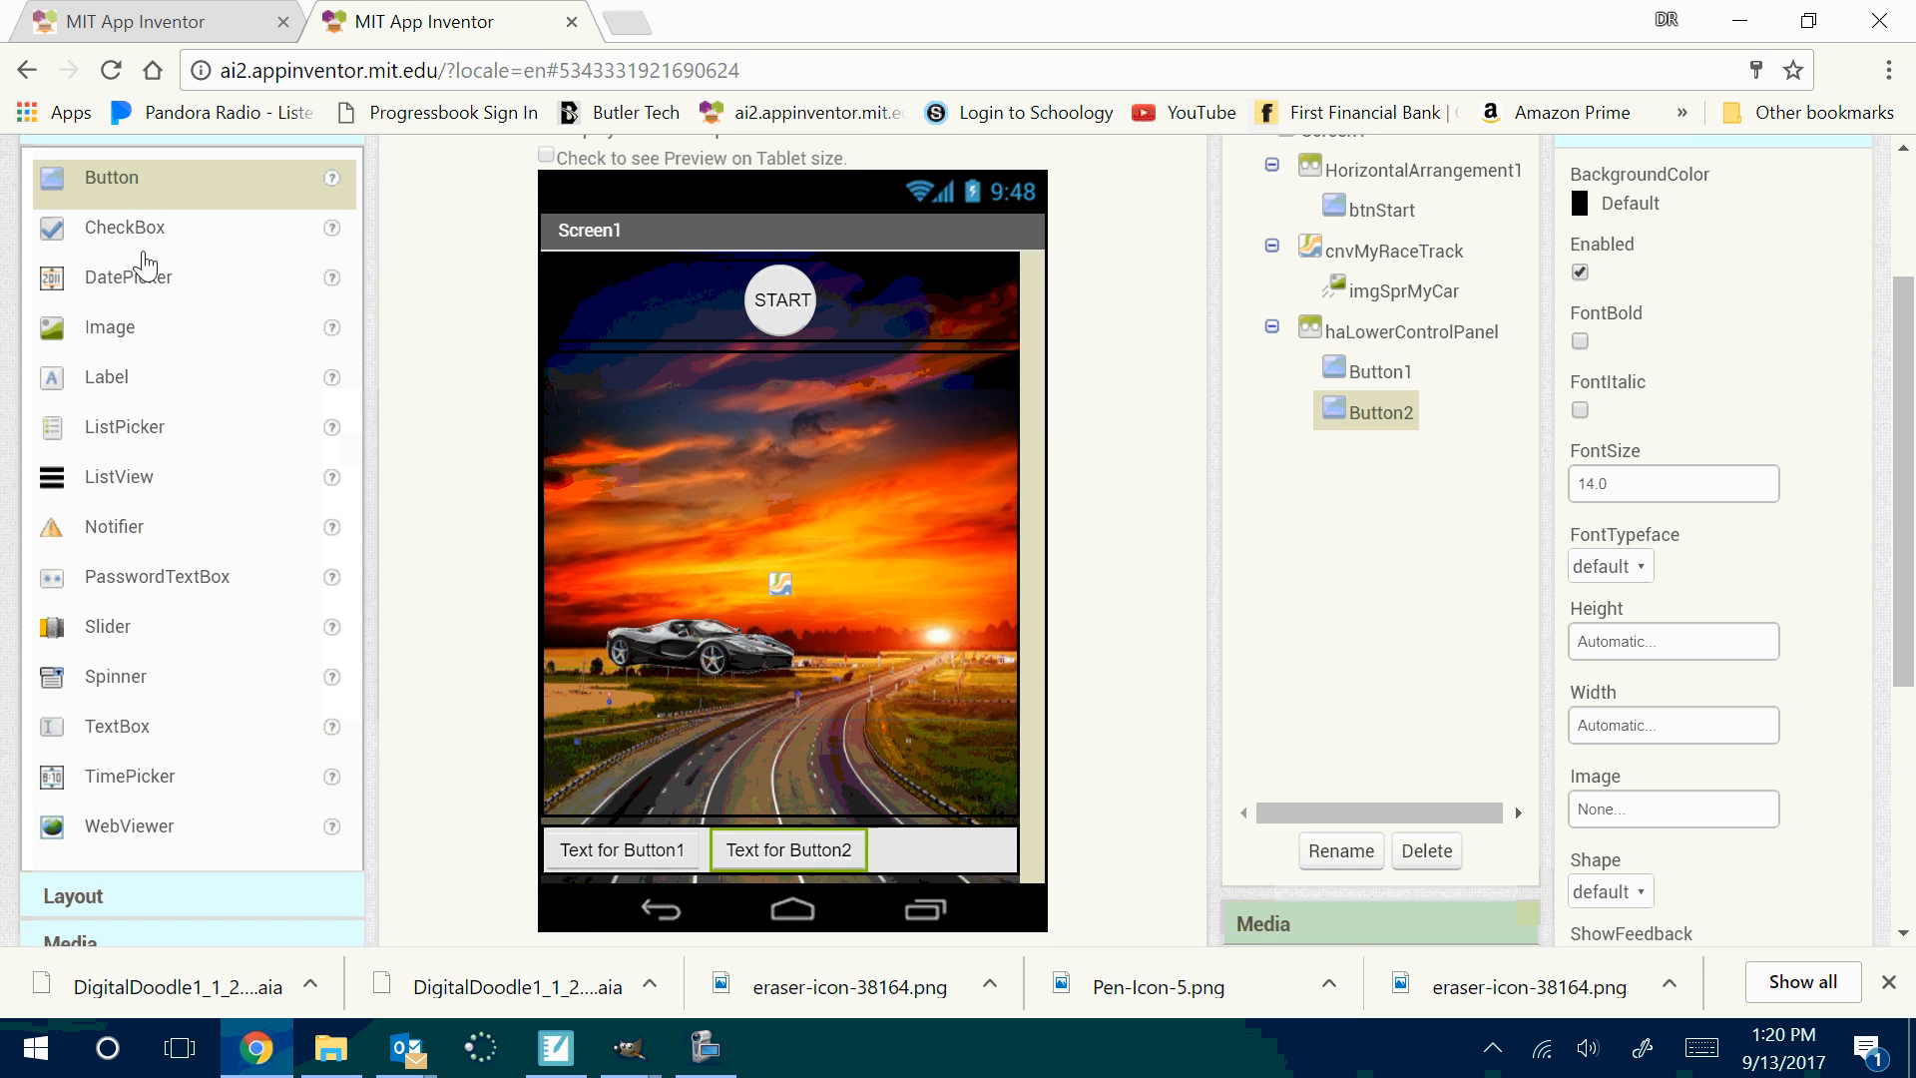
{"action": "left_click_drag", "start_coordinate": [103, 197], "coordinate": [878, 860]}
{"action": "left_click_drag", "start_coordinate": [100, 197], "coordinate": [750, 862]}
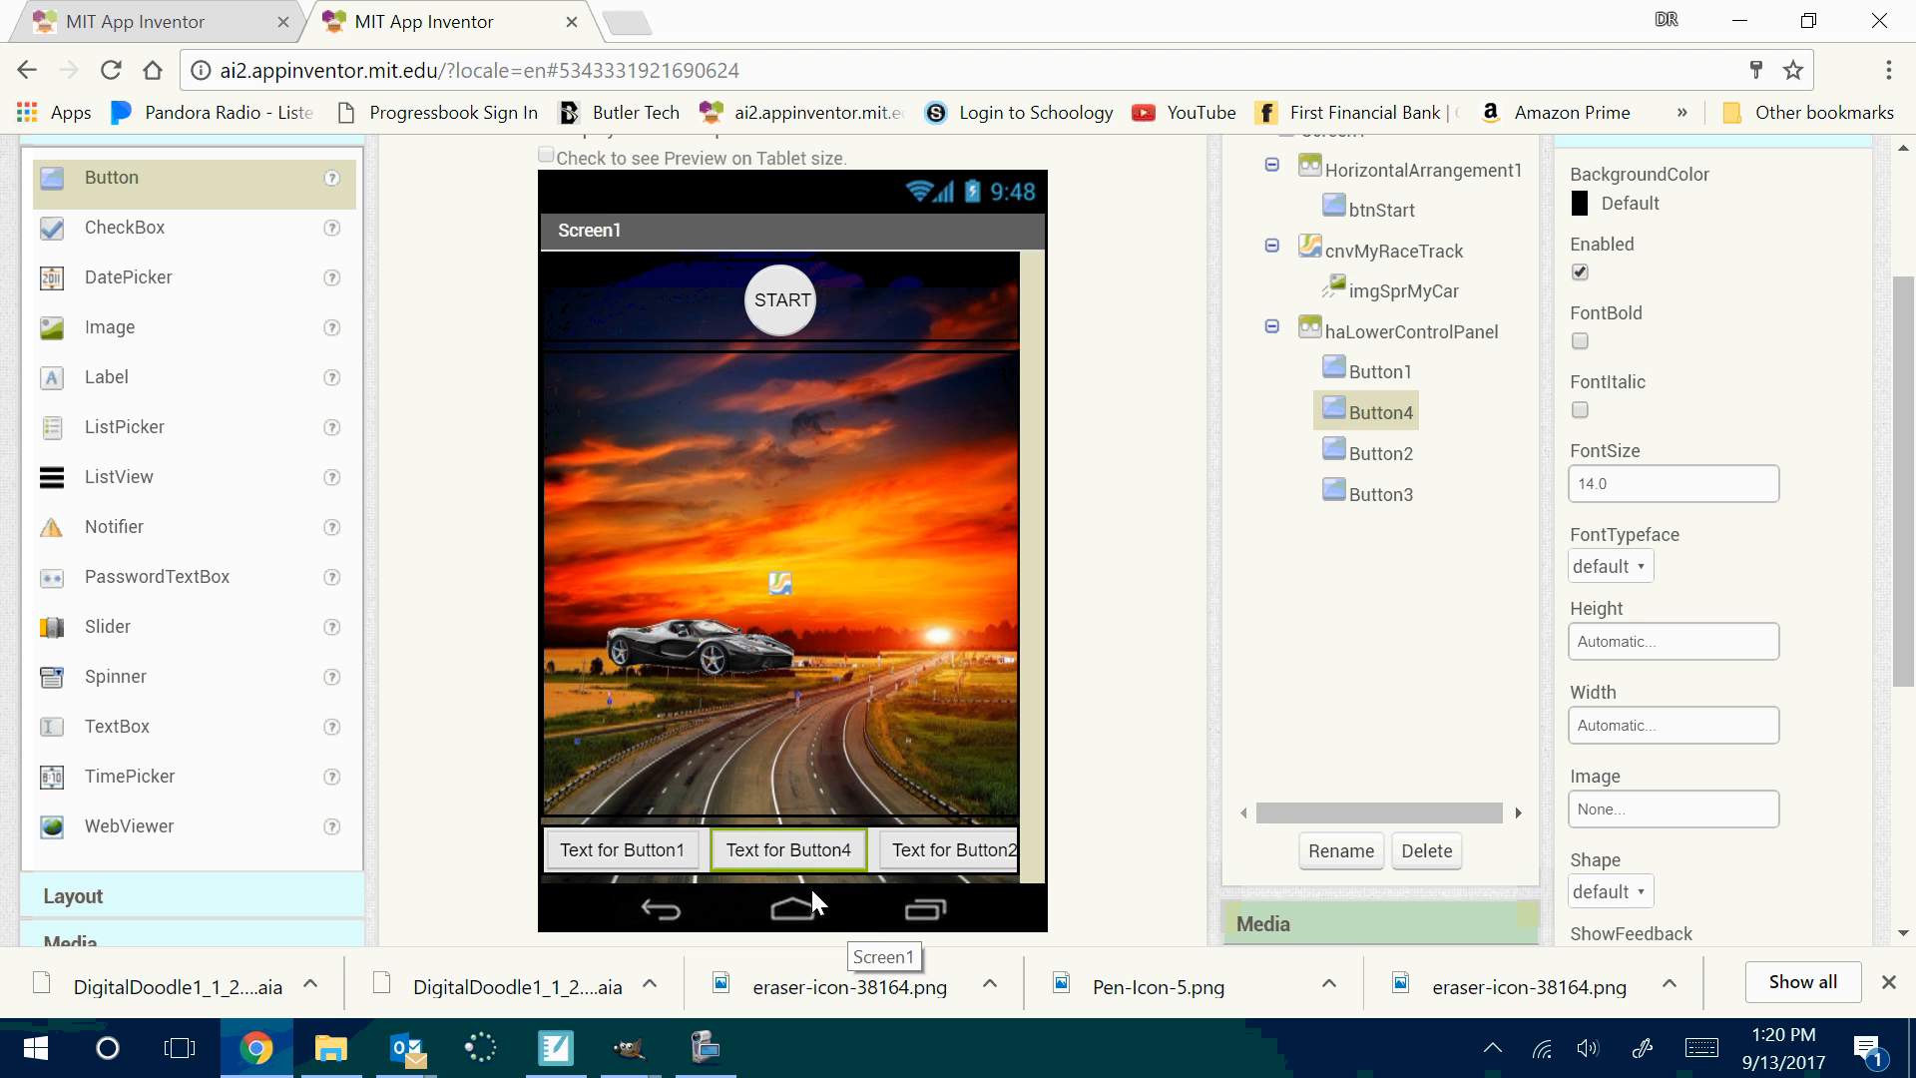
Rename the Button1 component in haLowerControlPanel to btnLeft
{"action": "left_click", "coordinate": [1372, 389]}
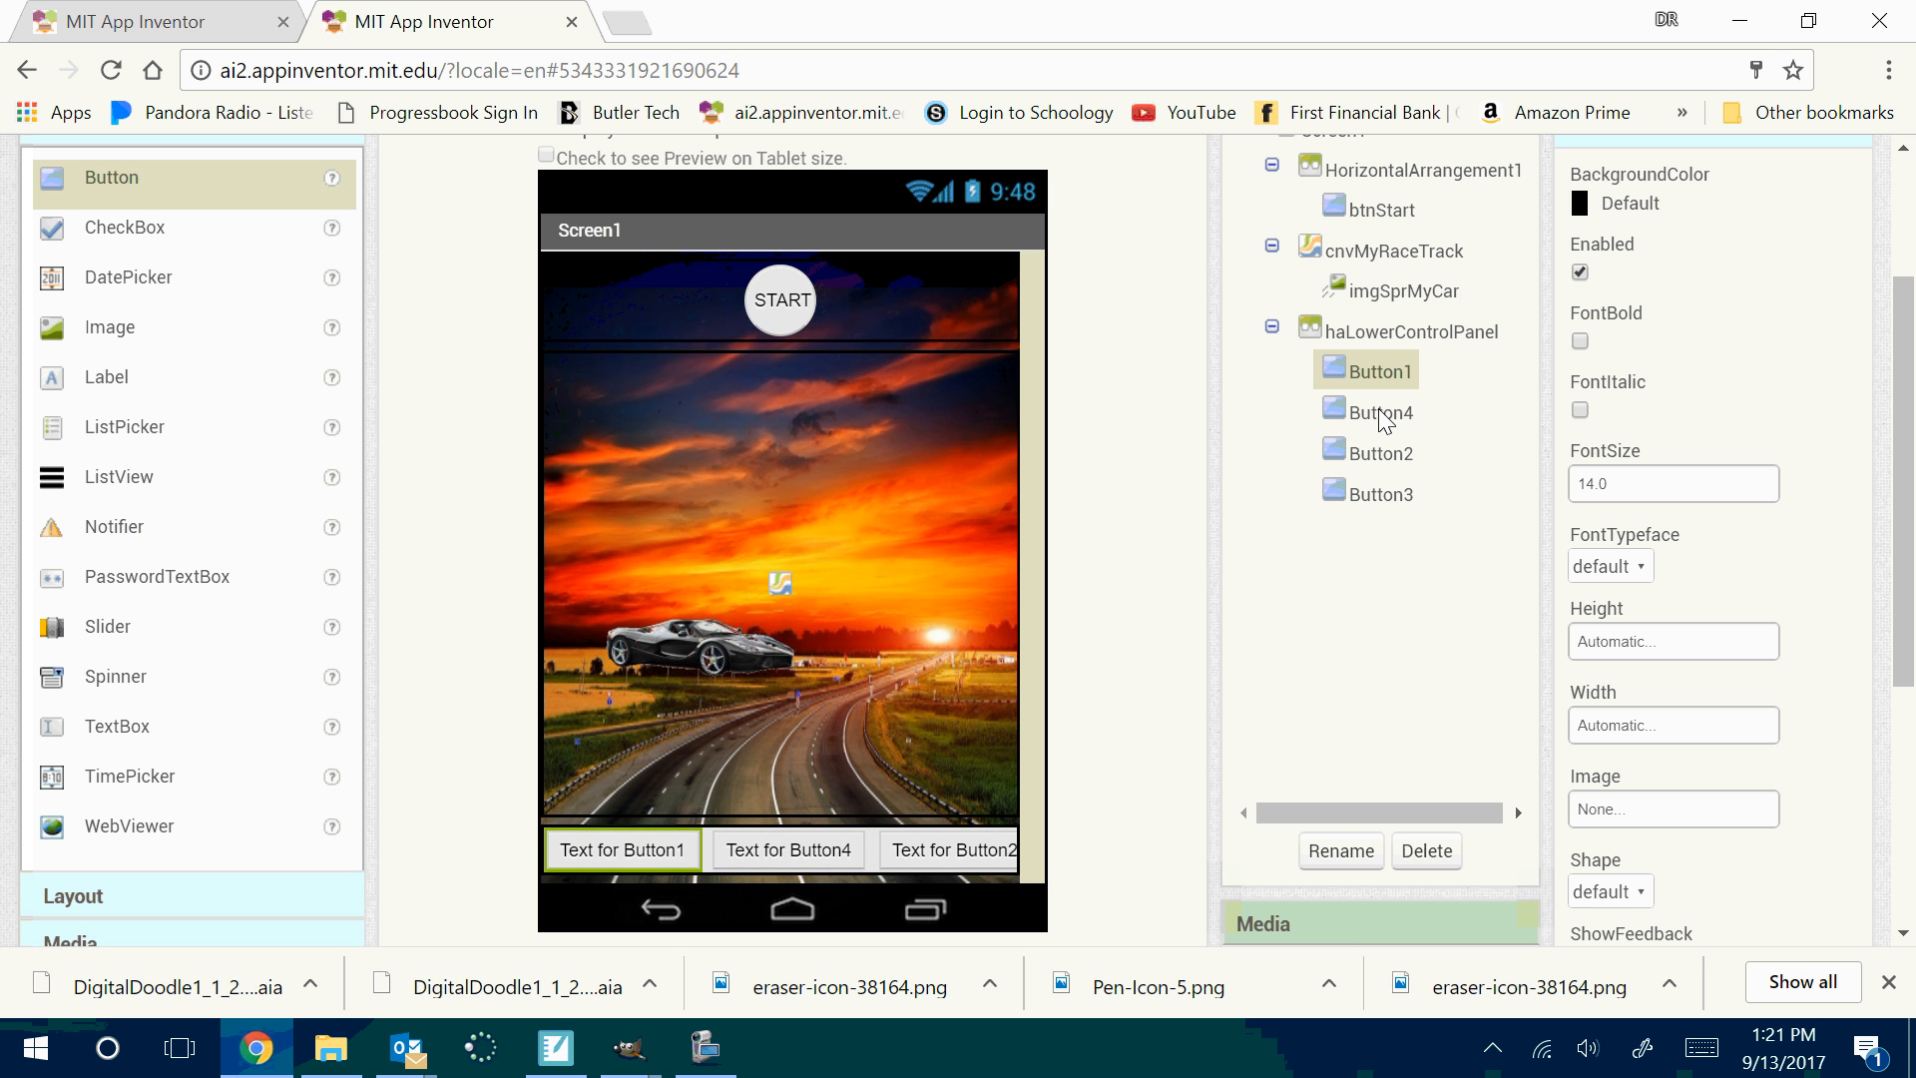
{"action": "left_click", "coordinate": [1316, 856]}
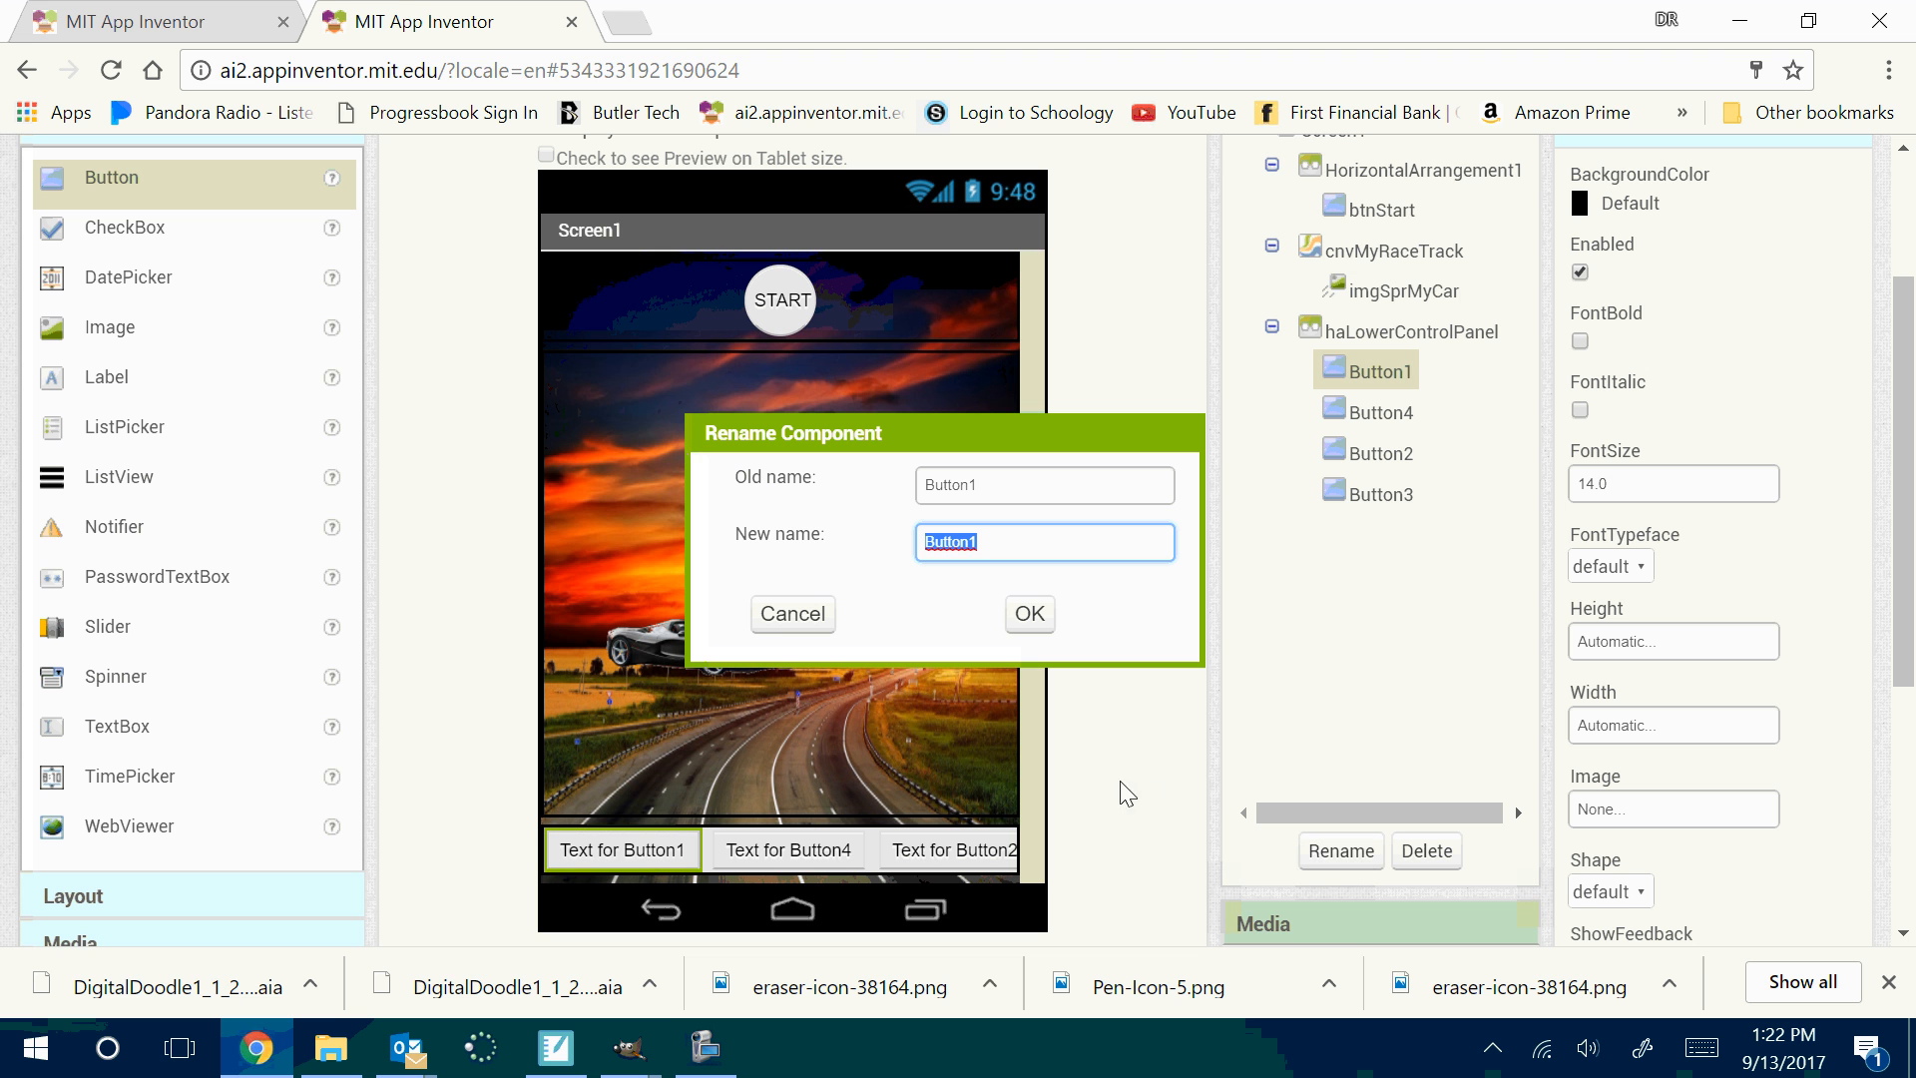
{"action": "type", "text": "btnLeft"}
{"action": "key", "text": "Return"}
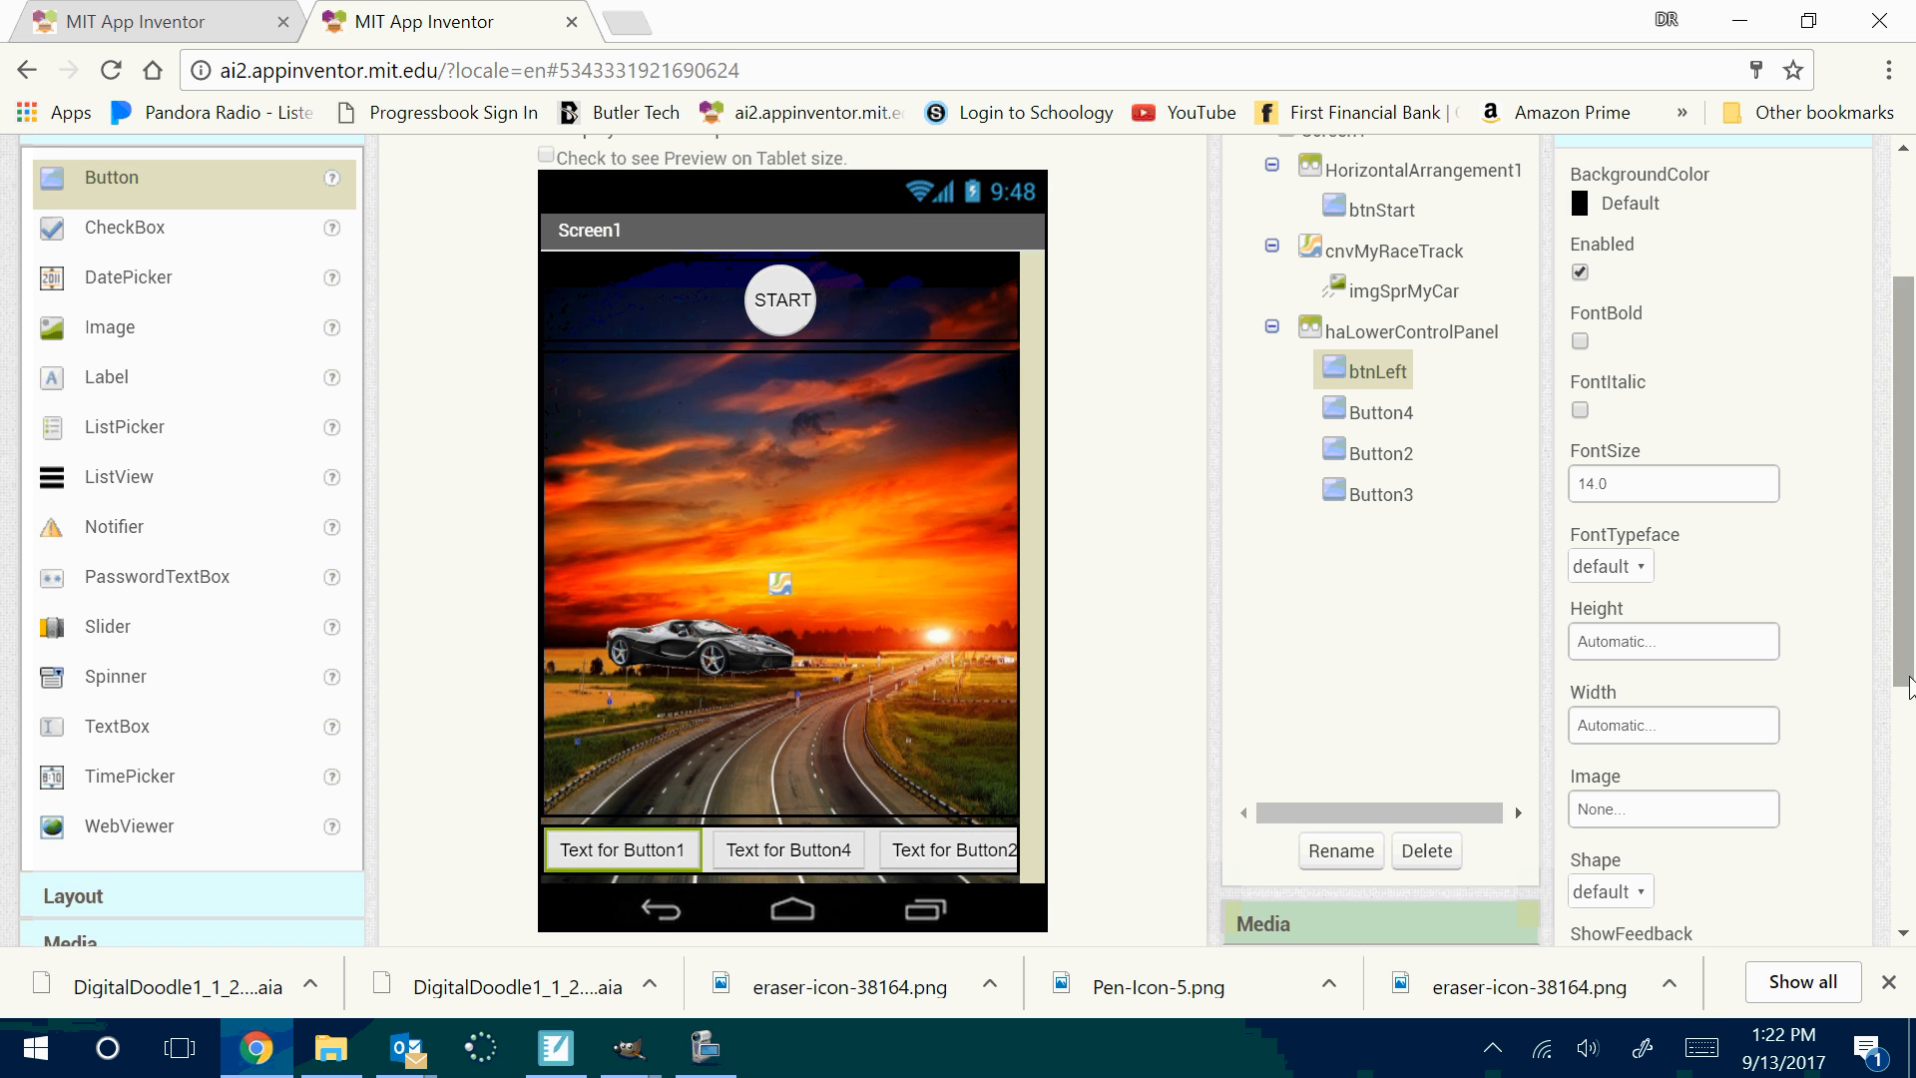
Set the text of btnLeft to L and its shape to oval
{"action": "scroll", "coordinate": [1911, 726], "scroll_direction": "down", "scroll_amount": 1}
{"action": "scroll", "coordinate": [1897, 739], "scroll_direction": "down", "scroll_amount": 3}
{"action": "left_click", "coordinate": [1702, 736]}
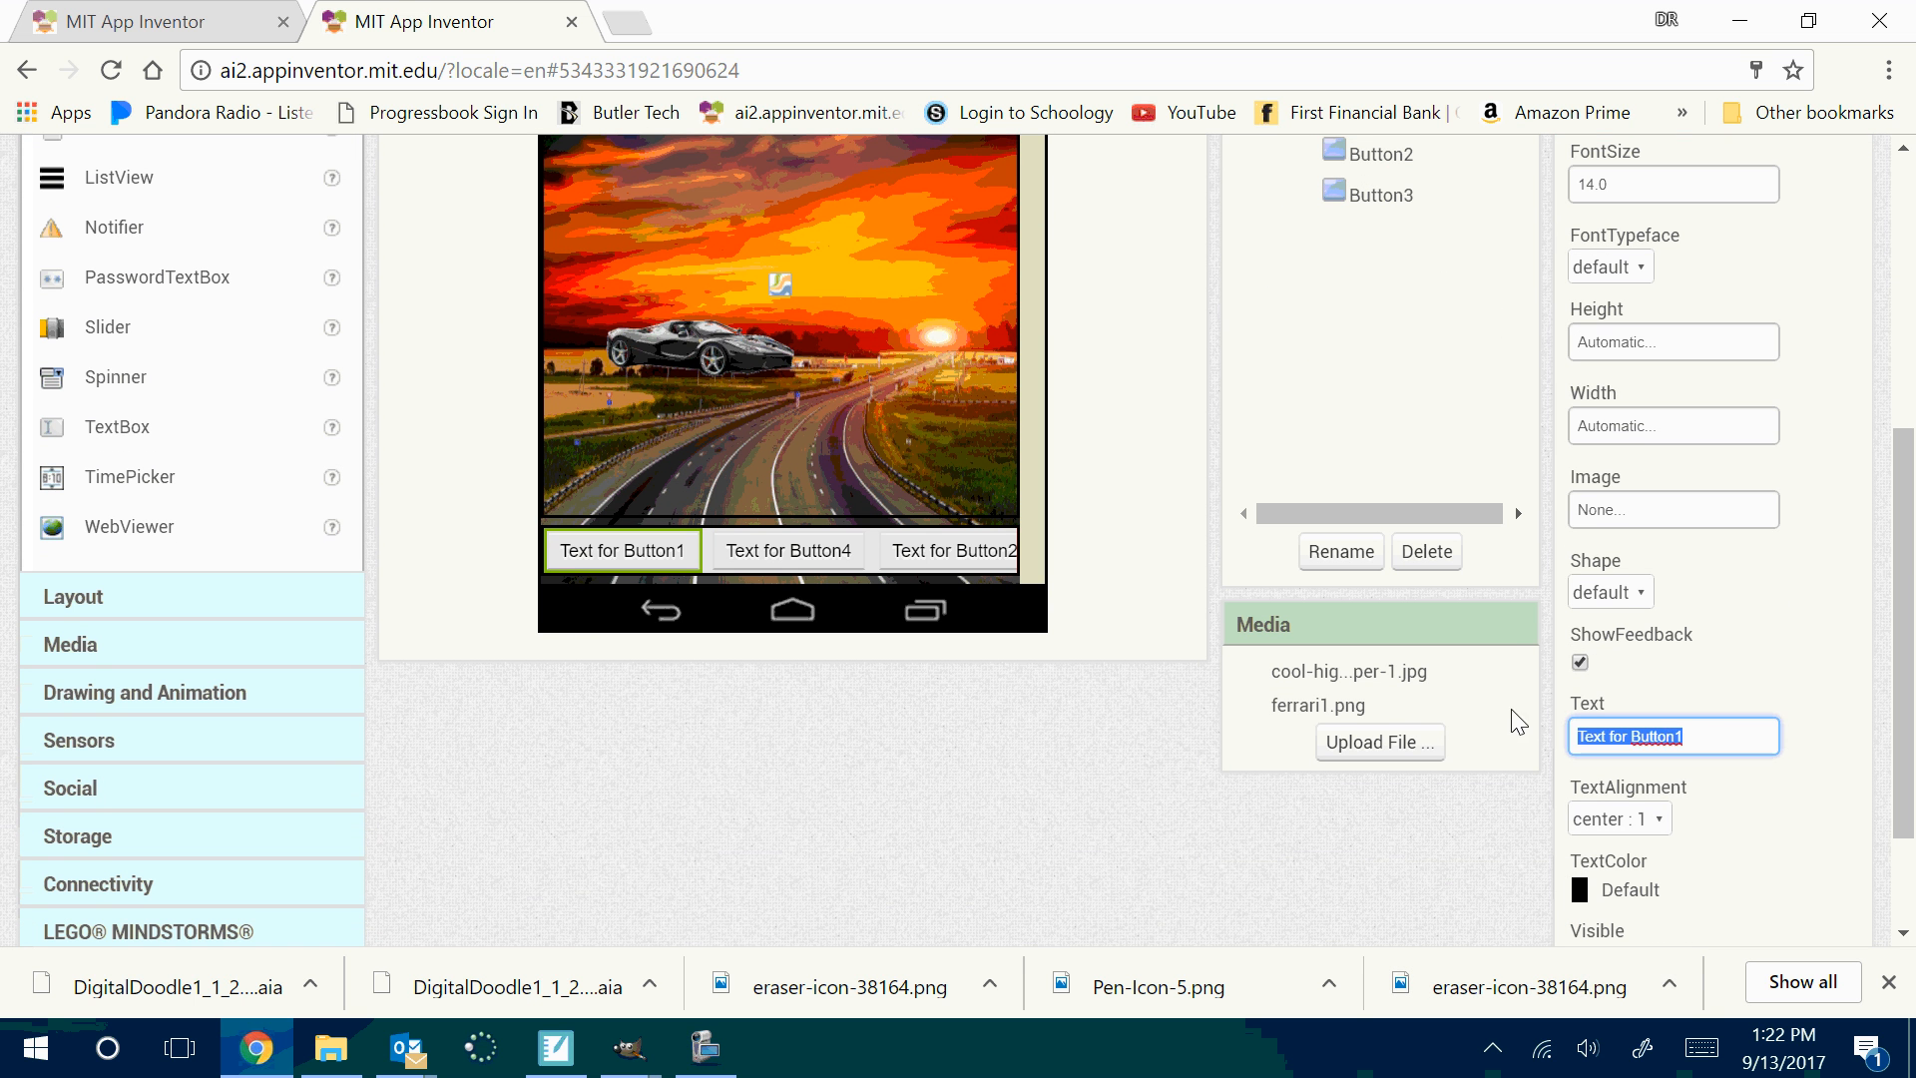
{"action": "type", "text": "L"}
{"action": "key", "text": "Return"}
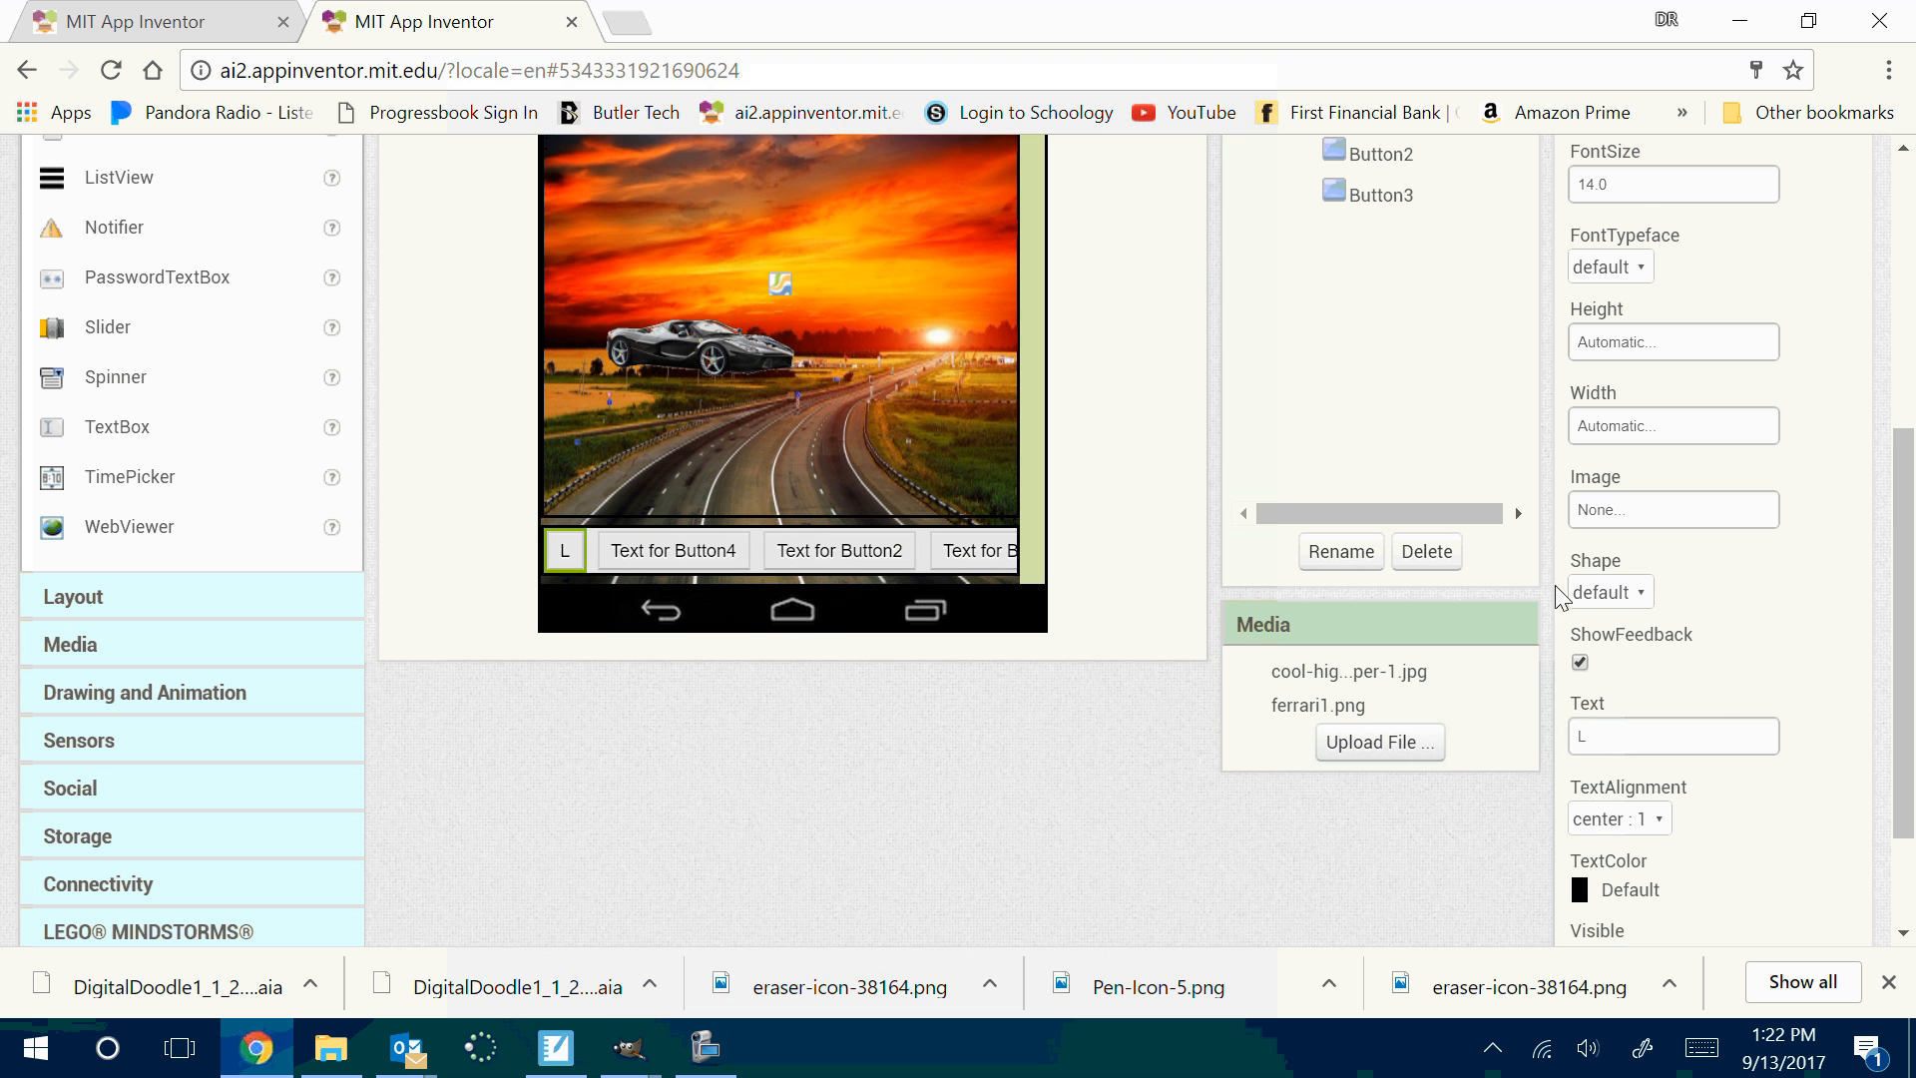
{"action": "left_click", "coordinate": [1612, 593]}
{"action": "left_click", "coordinate": [1635, 767]}
Rename the Button4 component to btnRight and set its text to R
{"action": "left_click", "coordinate": [686, 551]}
{"action": "scroll", "coordinate": [1308, 666], "scroll_direction": "down", "scroll_amount": 3}
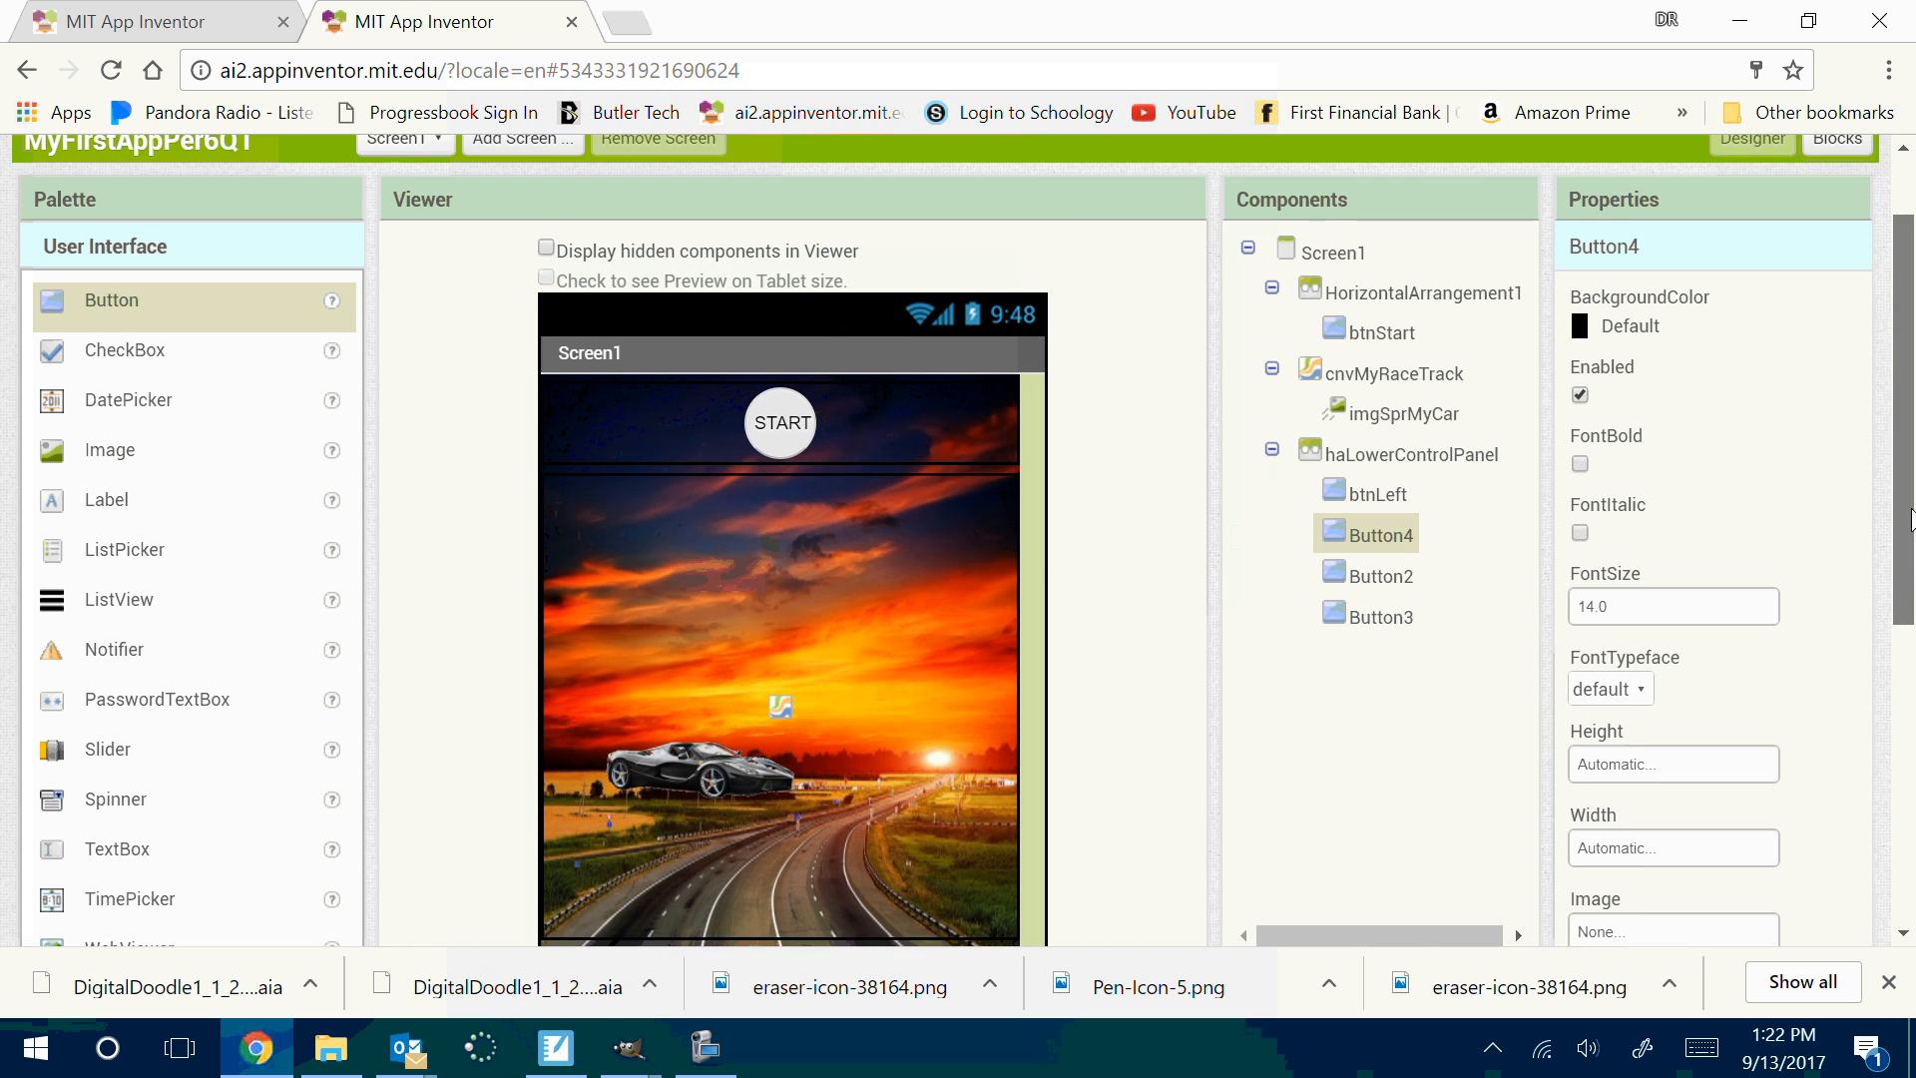
{"action": "left_click", "coordinate": [1310, 659]}
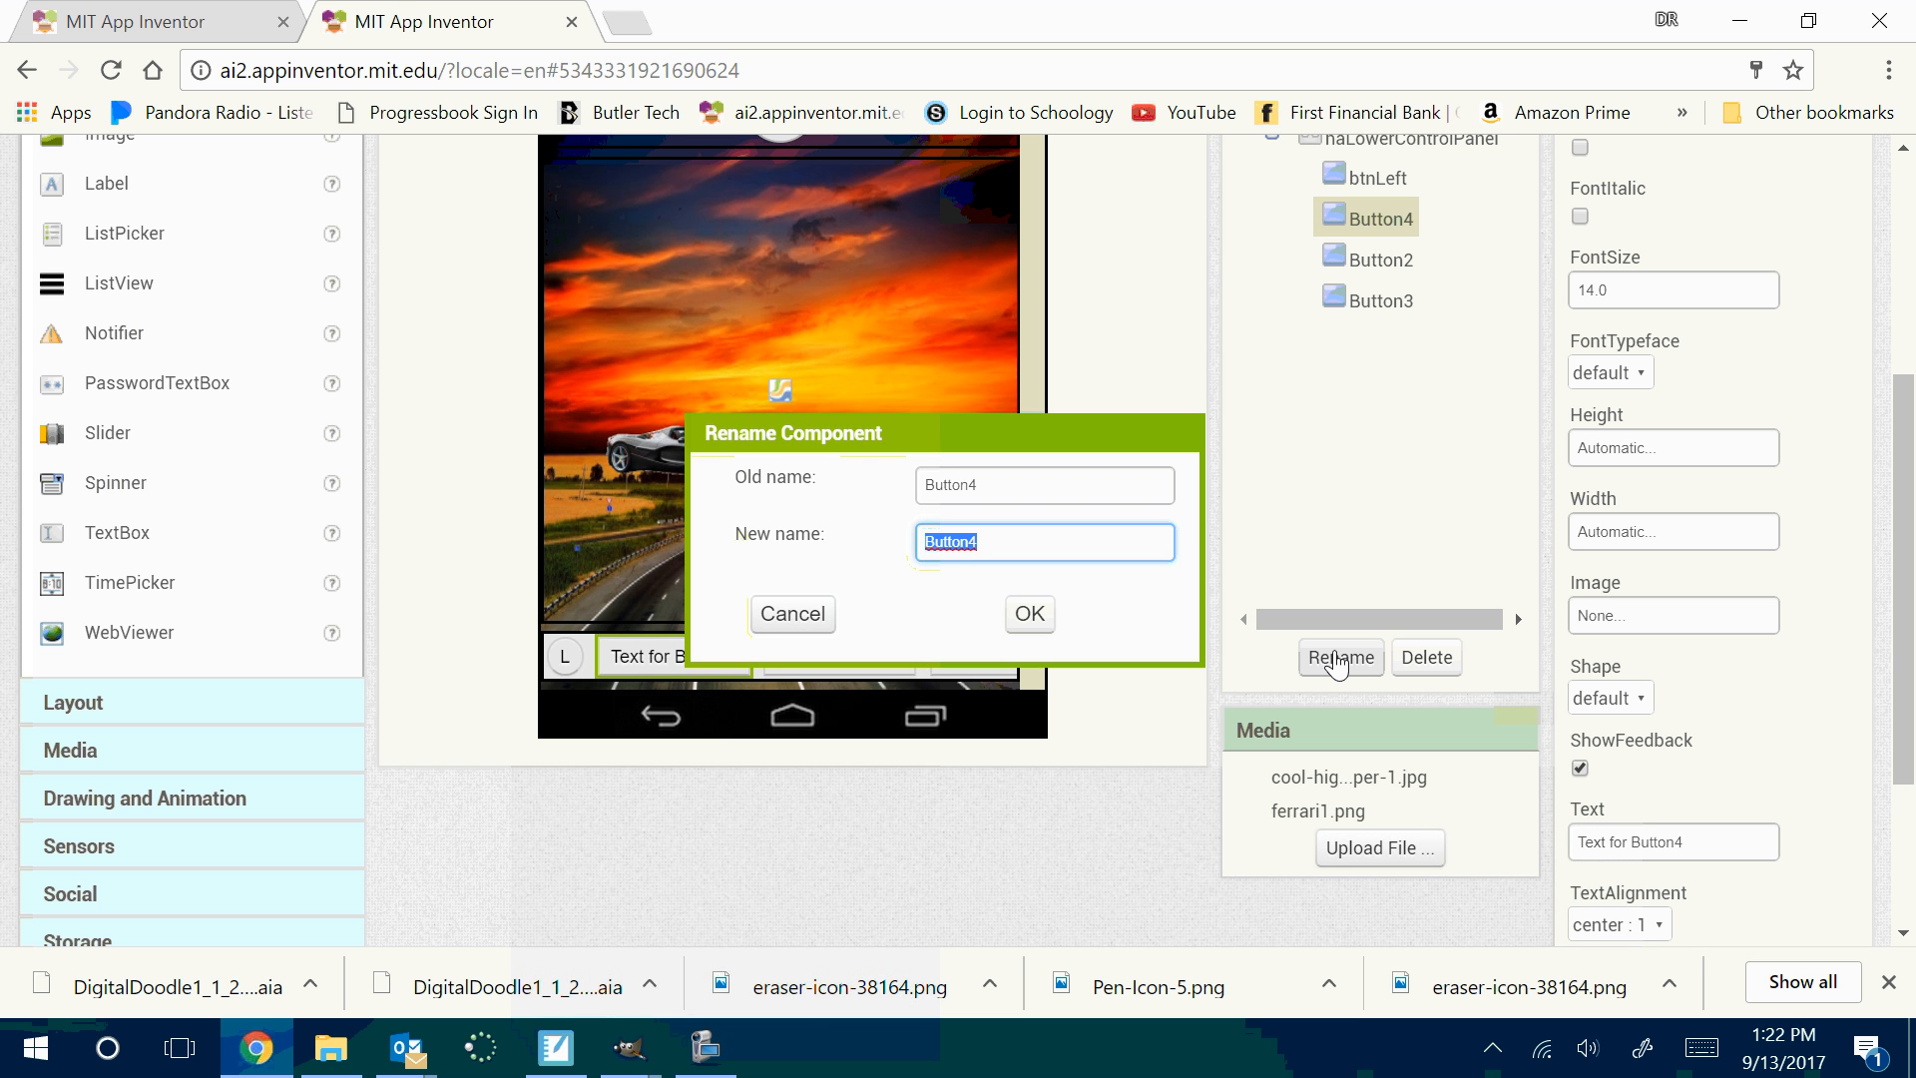
{"action": "type", "text": "btnRight"}
{"action": "key", "text": "Return"}
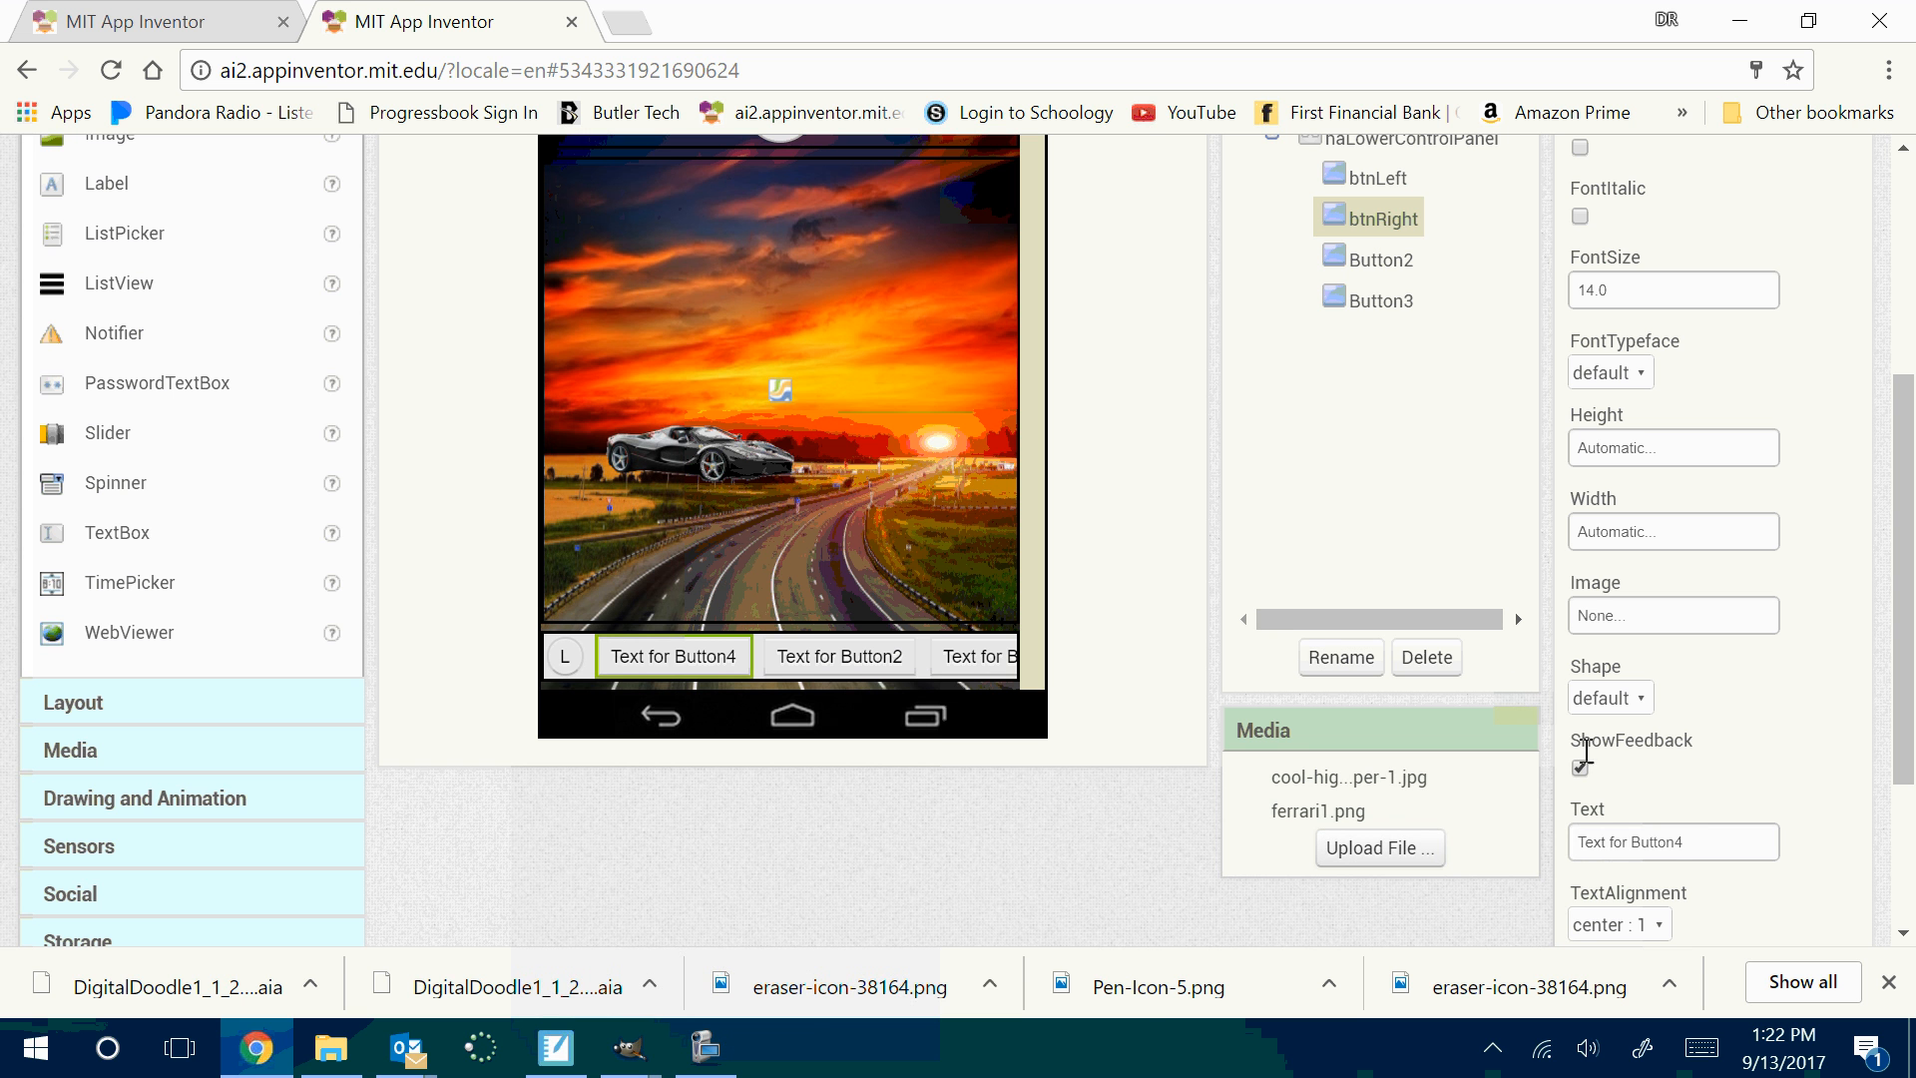
{"action": "left_click", "coordinate": [1703, 846]}
{"action": "type", "text": "R"}
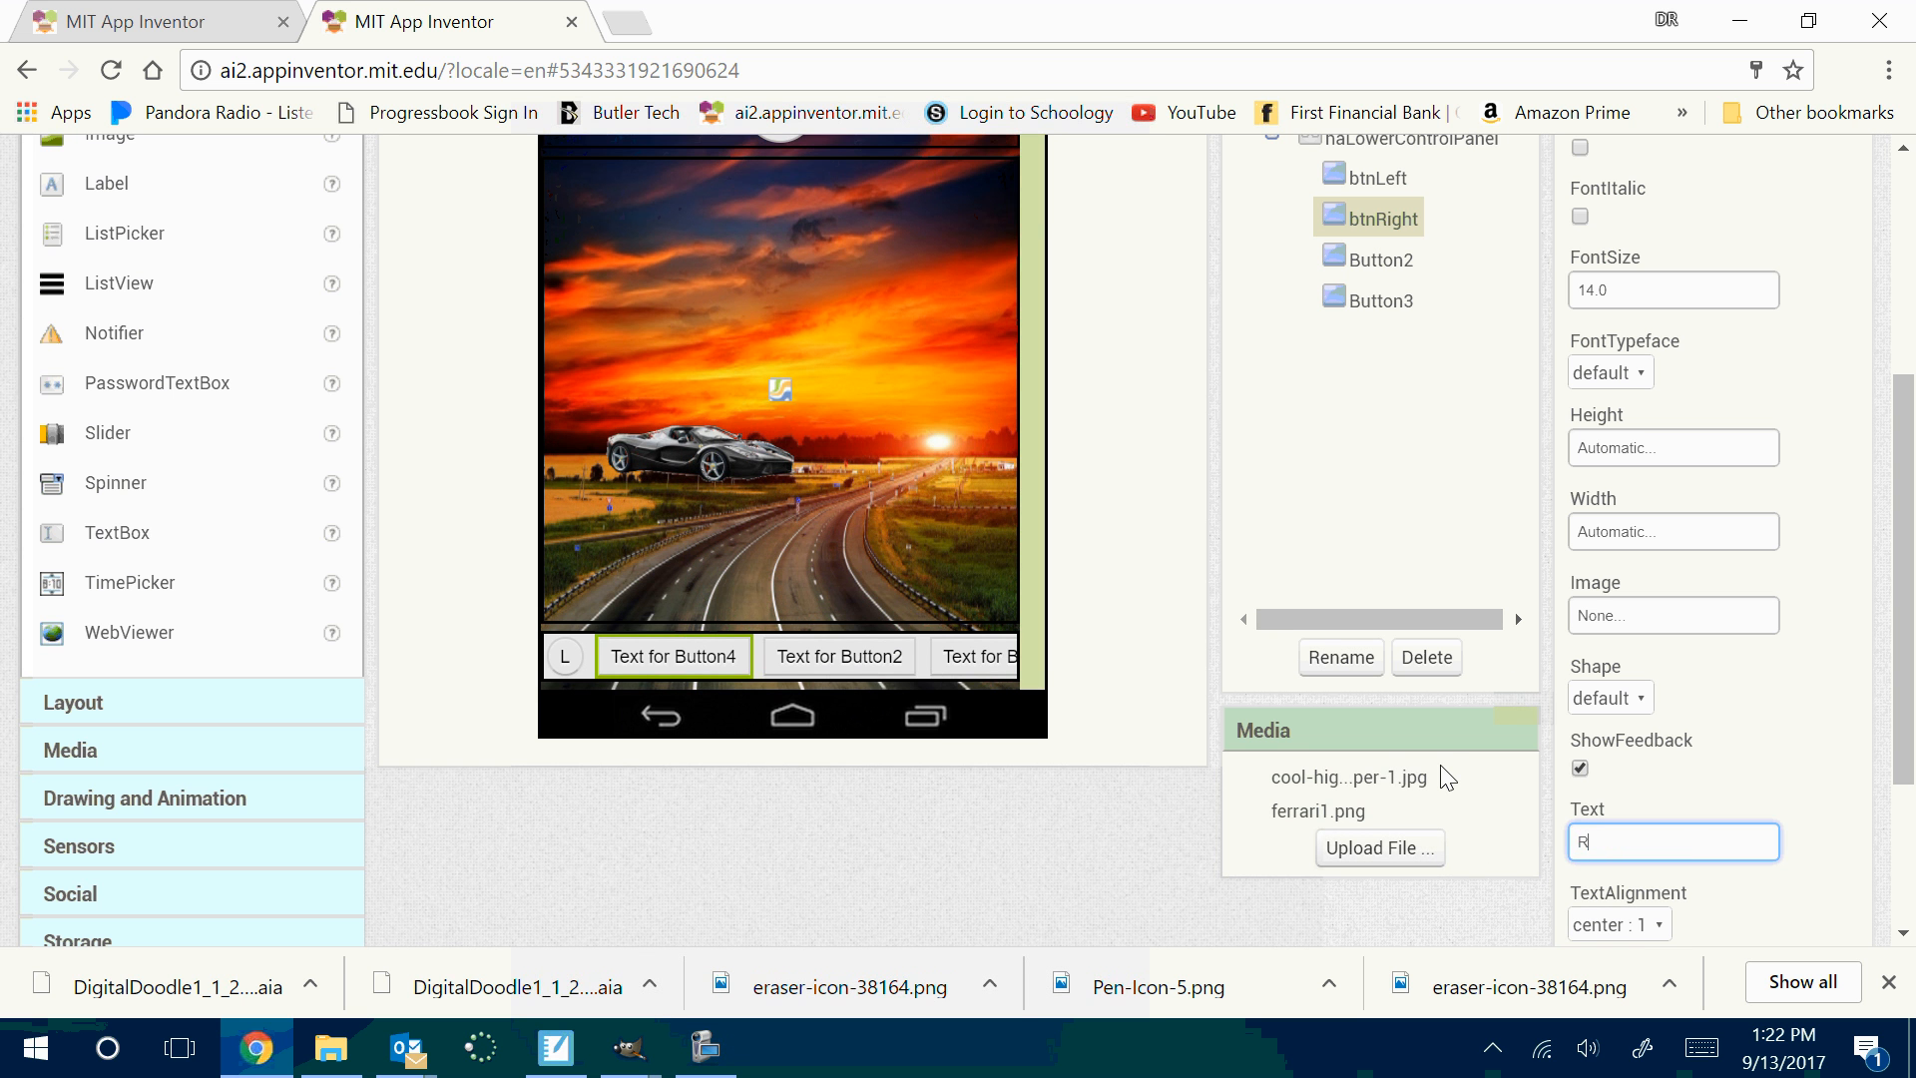
{"action": "key", "text": "Return"}
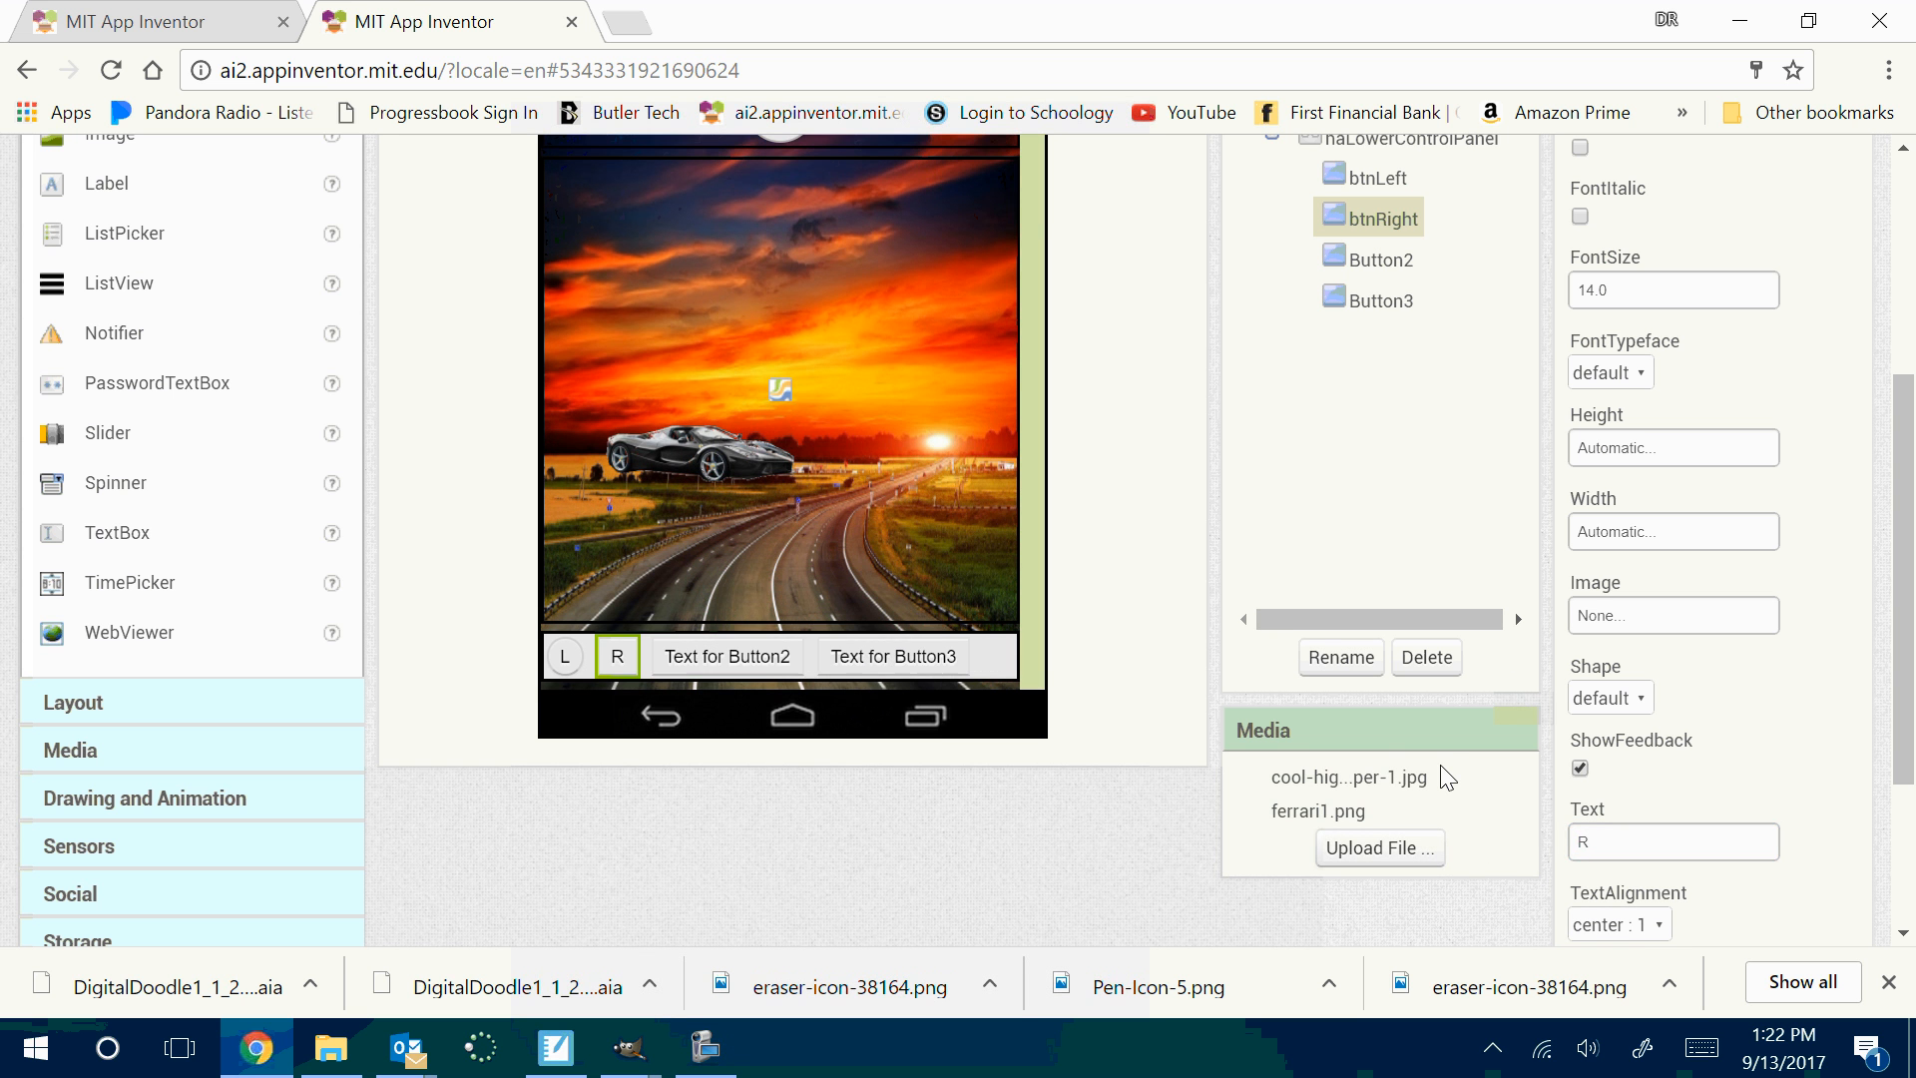
Make btnRight an oval button with height and width both set to 30 pixels
{"action": "left_click", "coordinate": [1673, 457]}
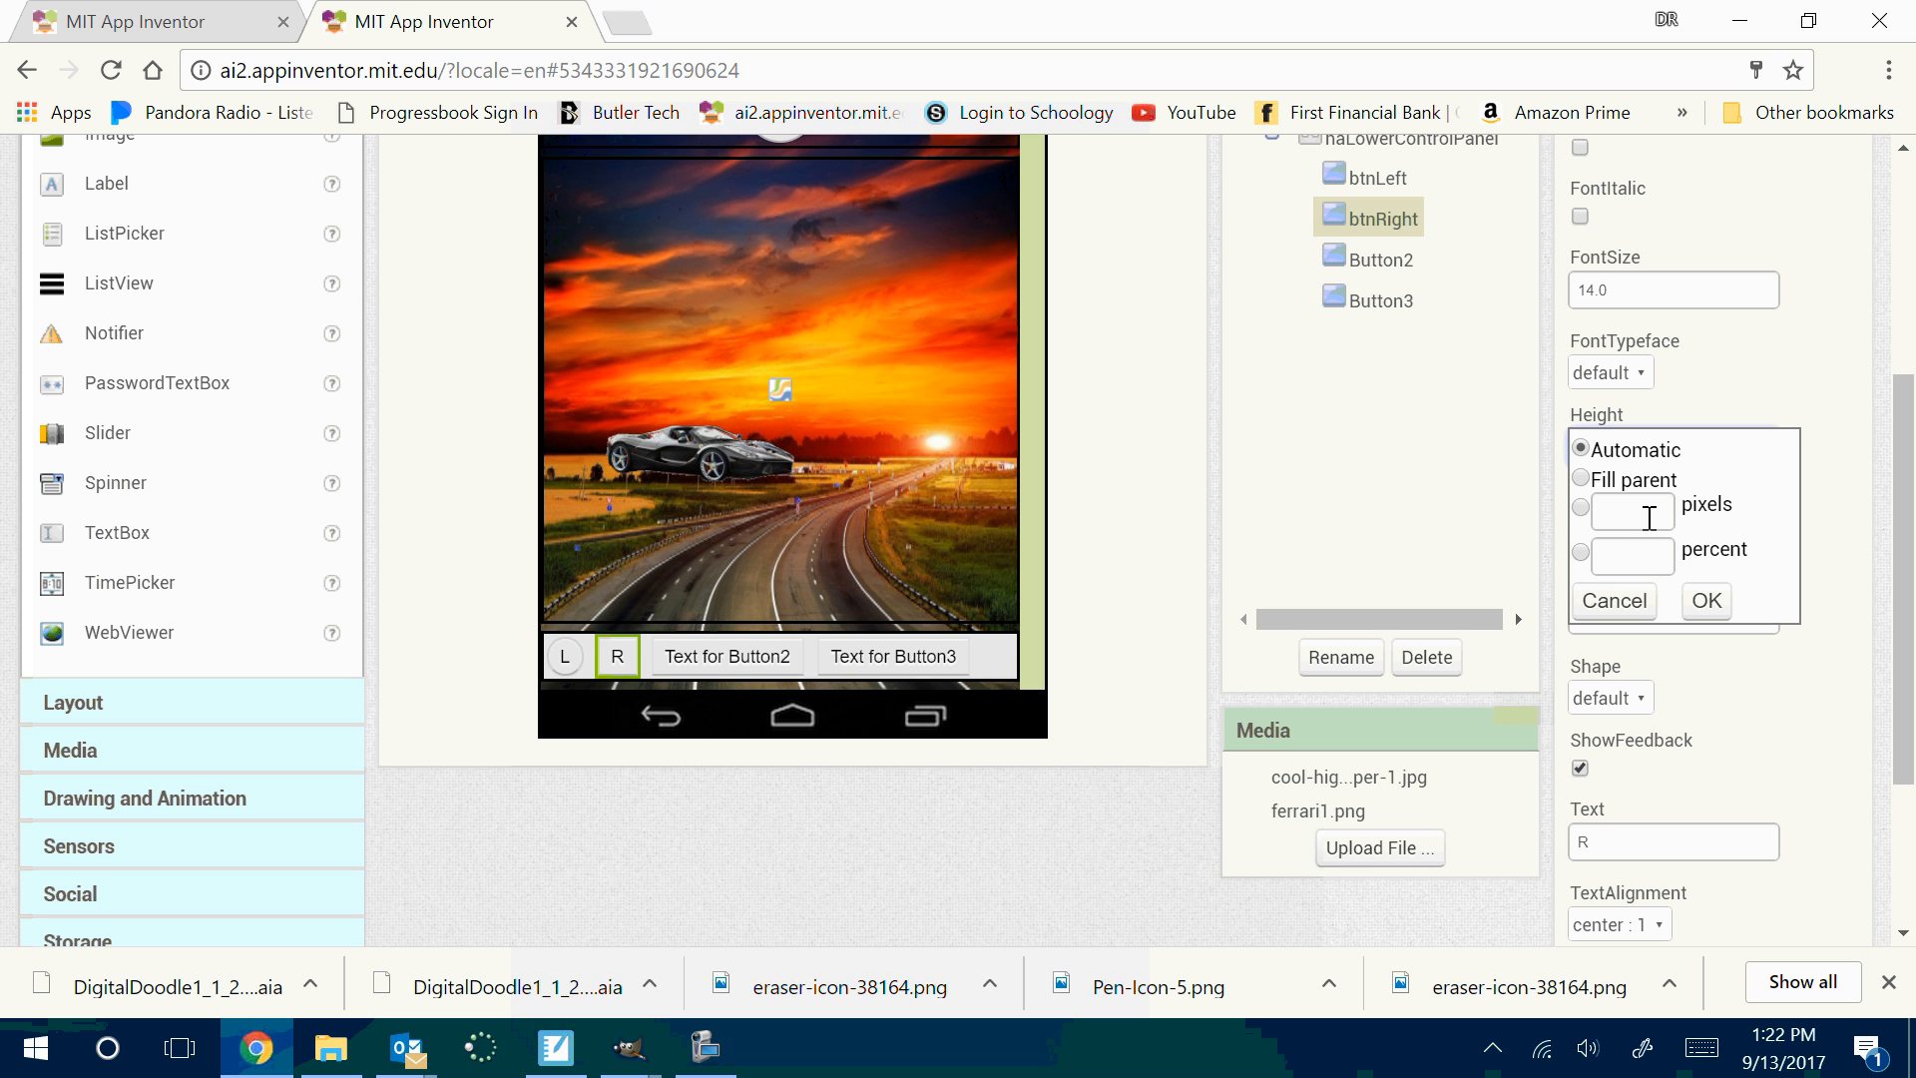
{"action": "left_click", "coordinate": [1650, 514]}
{"action": "type", "text": "30"}
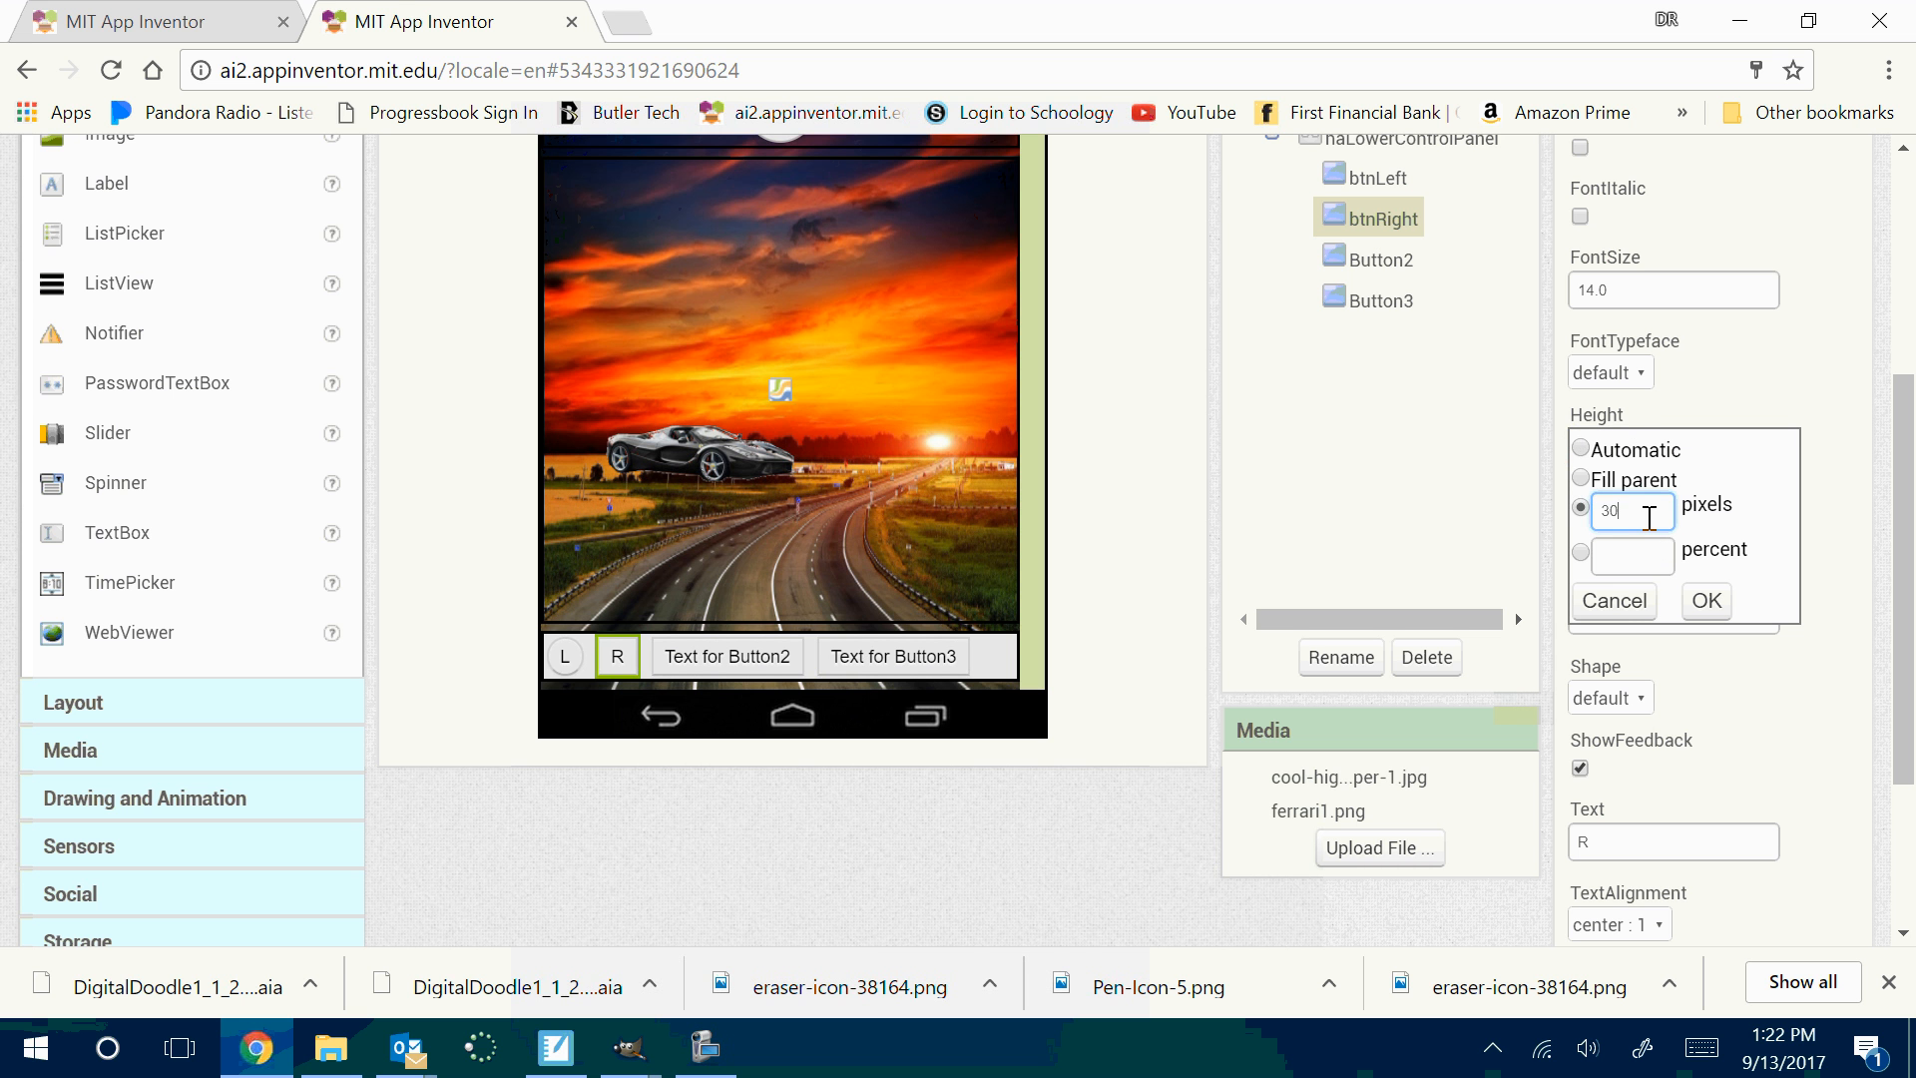
{"action": "left_click", "coordinate": [1705, 600]}
{"action": "left_click", "coordinate": [1645, 531]}
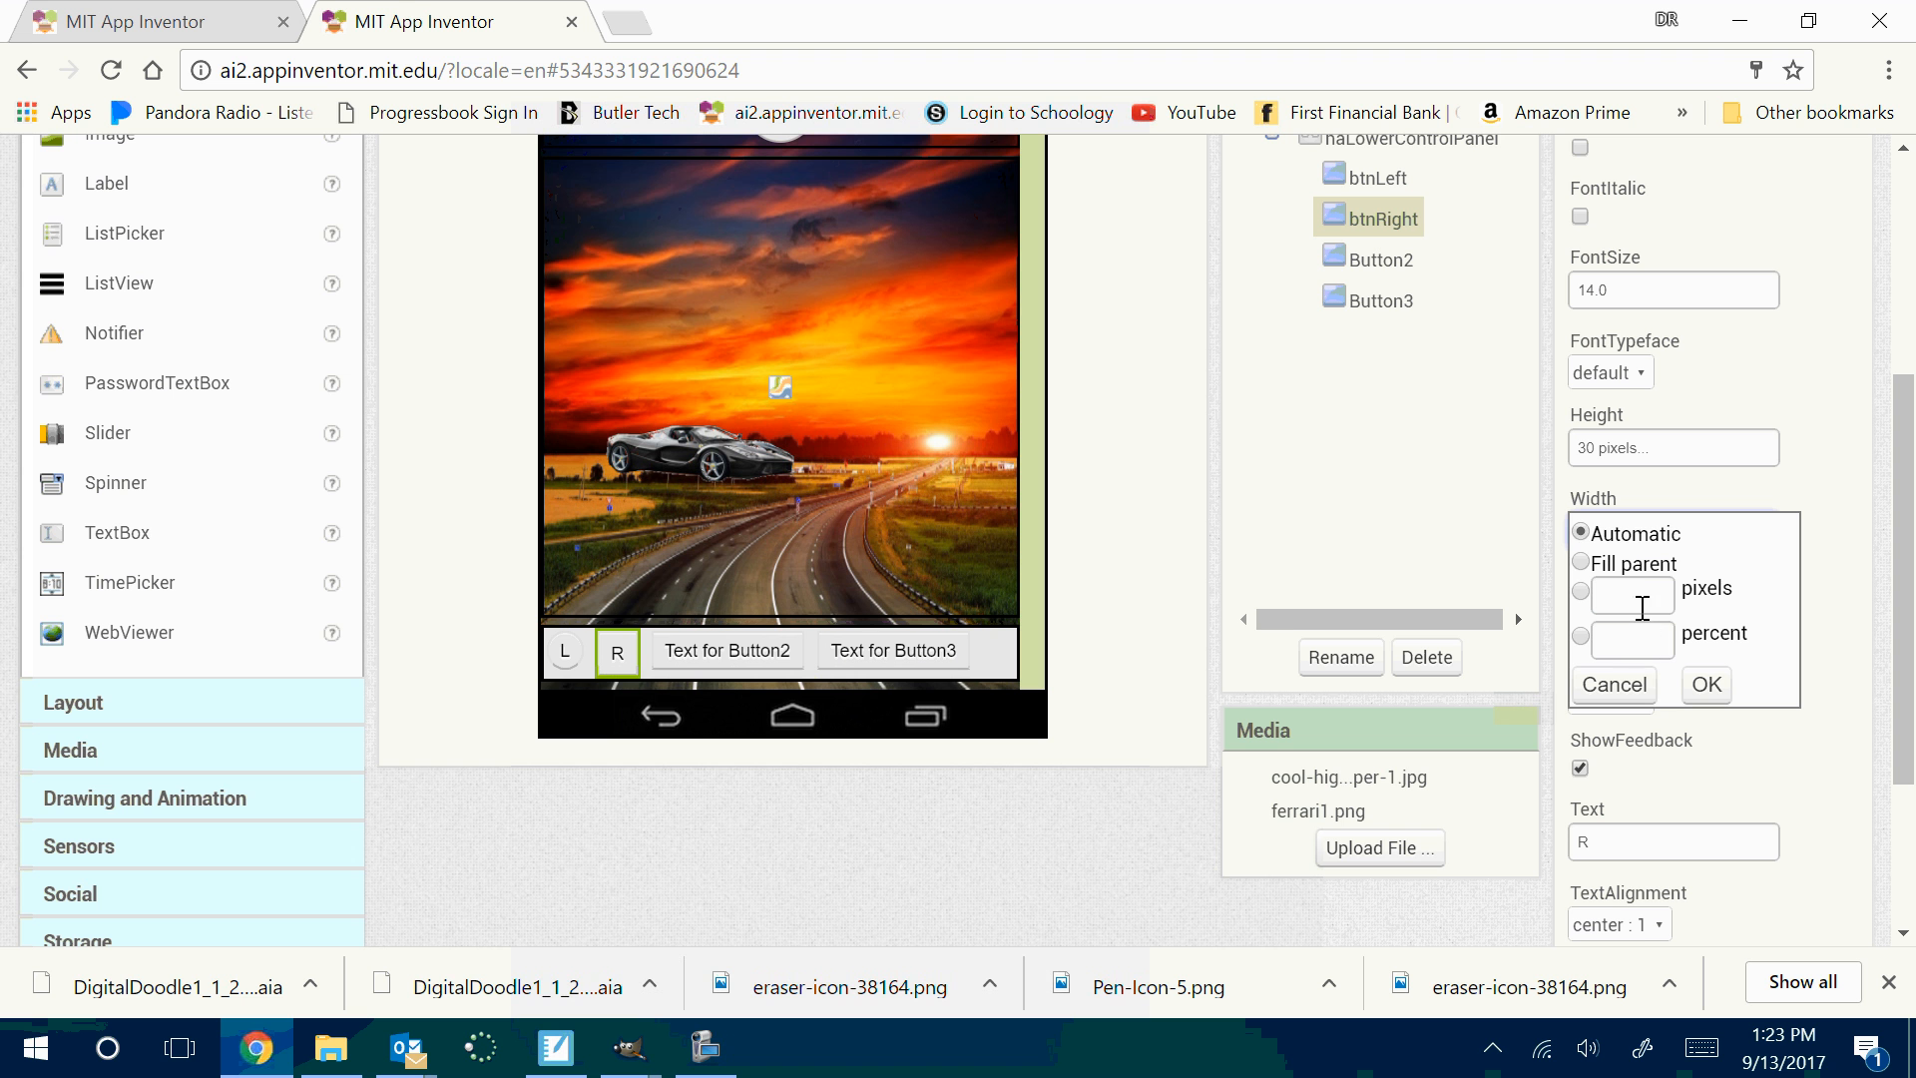
{"action": "left_click", "coordinate": [1635, 597]}
{"action": "type", "text": "30"}
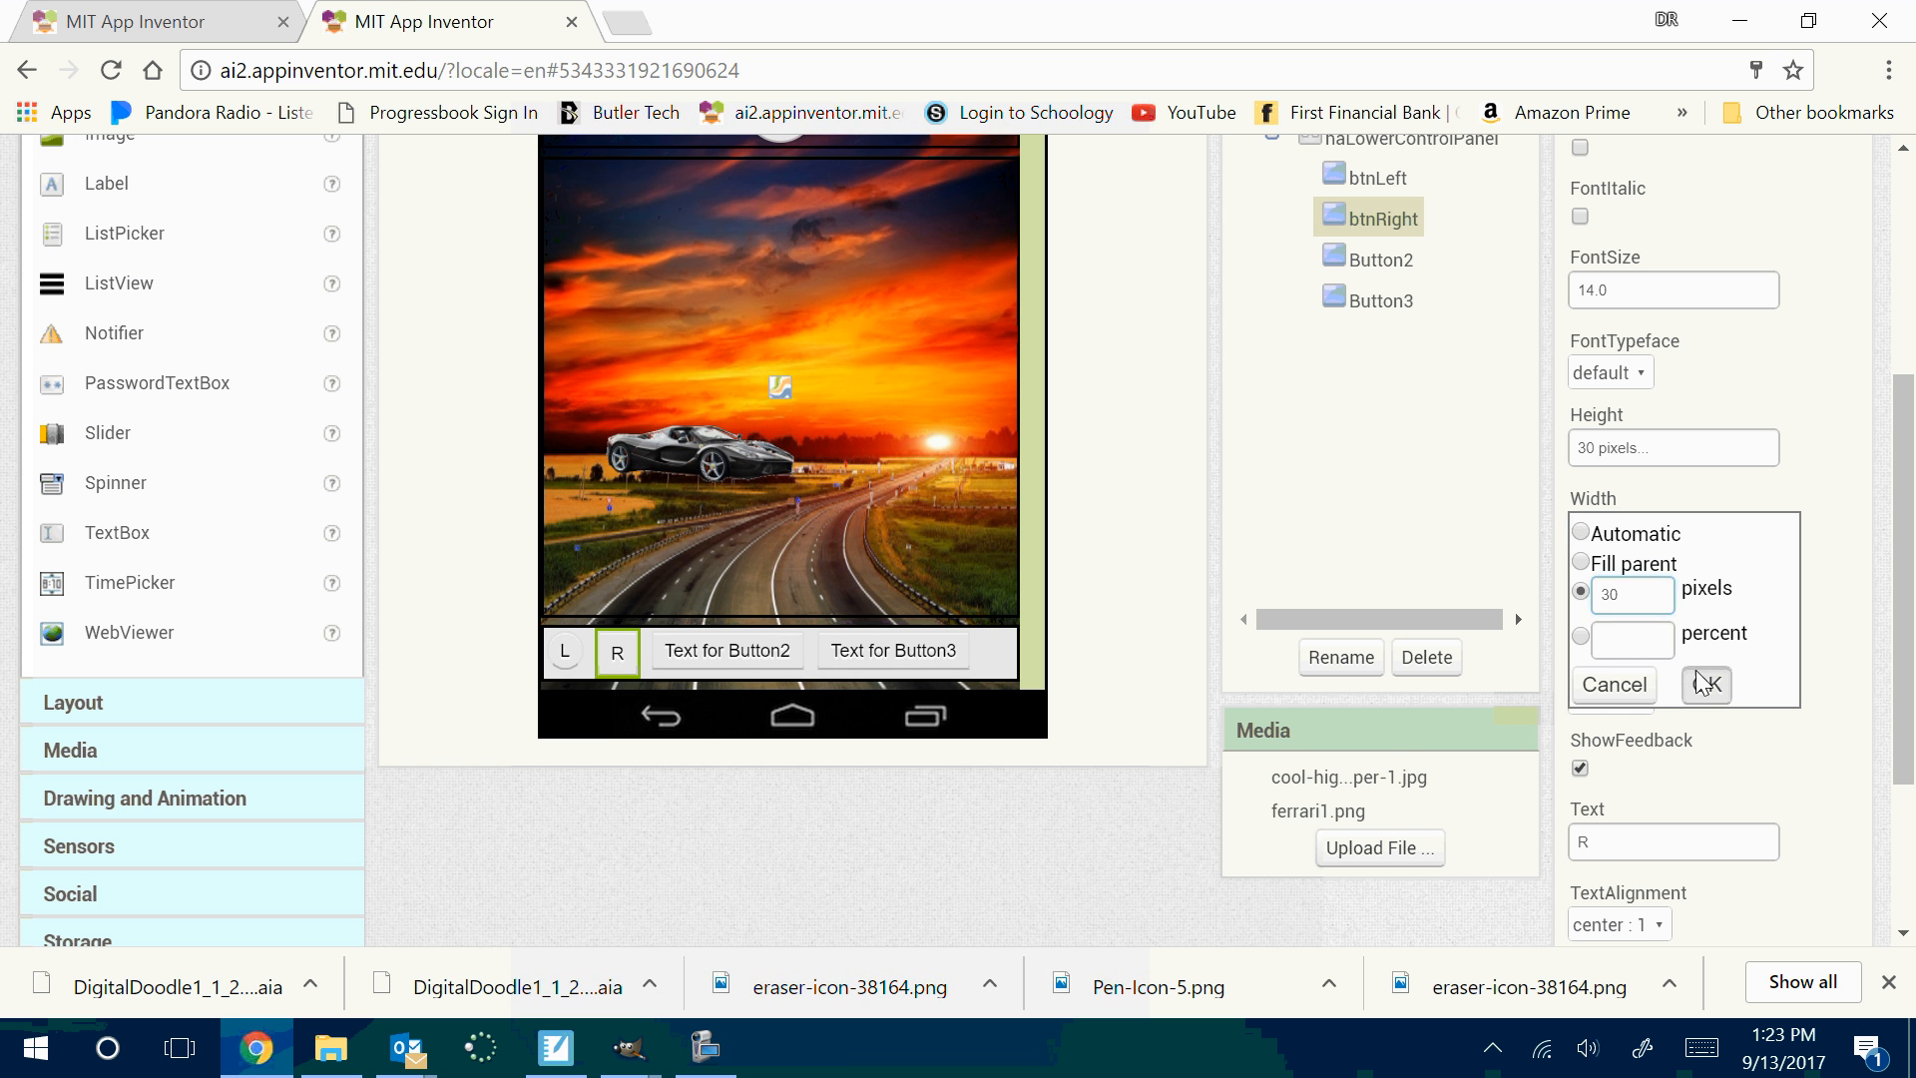
{"action": "left_click", "coordinate": [1707, 683]}
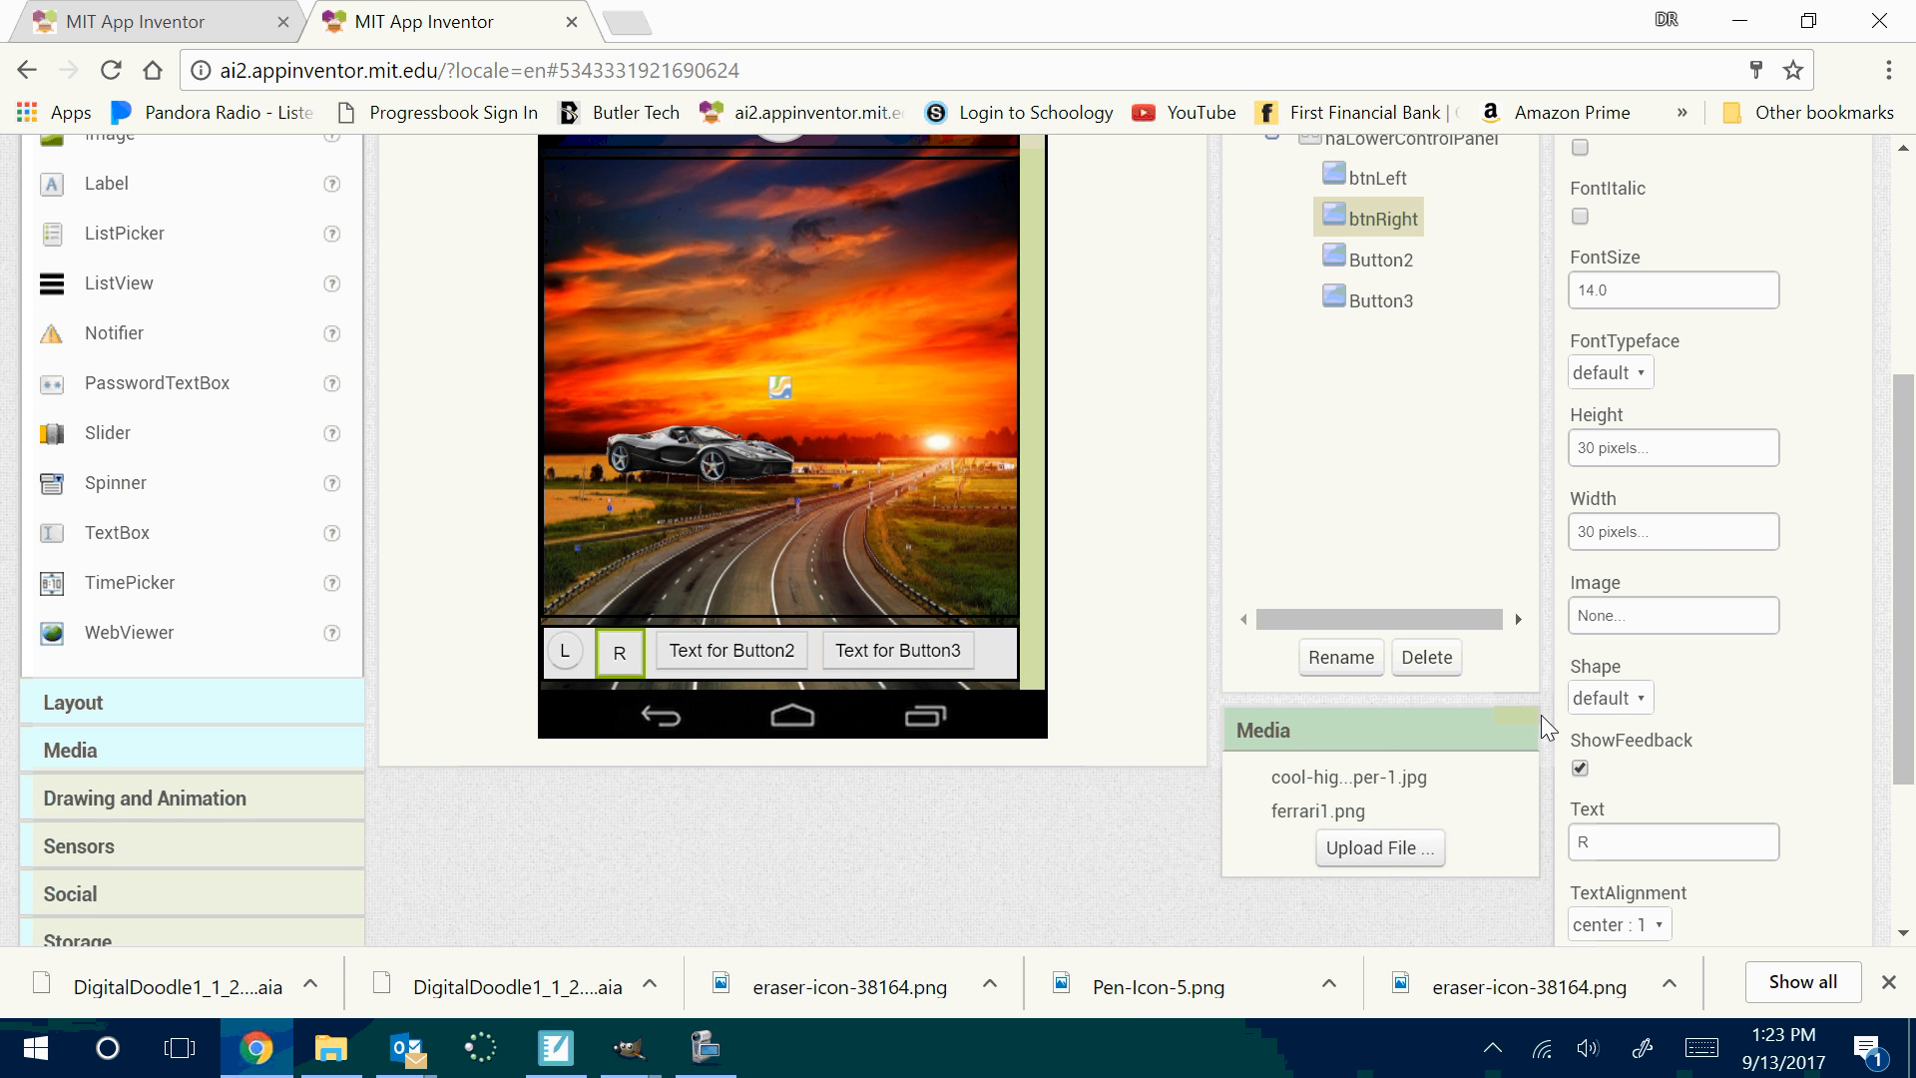
{"action": "left_click", "coordinate": [1619, 706]}
{"action": "left_click", "coordinate": [1609, 862]}
Rename the Button2 component to btnUp and set its text to U
{"action": "left_click", "coordinate": [713, 664]}
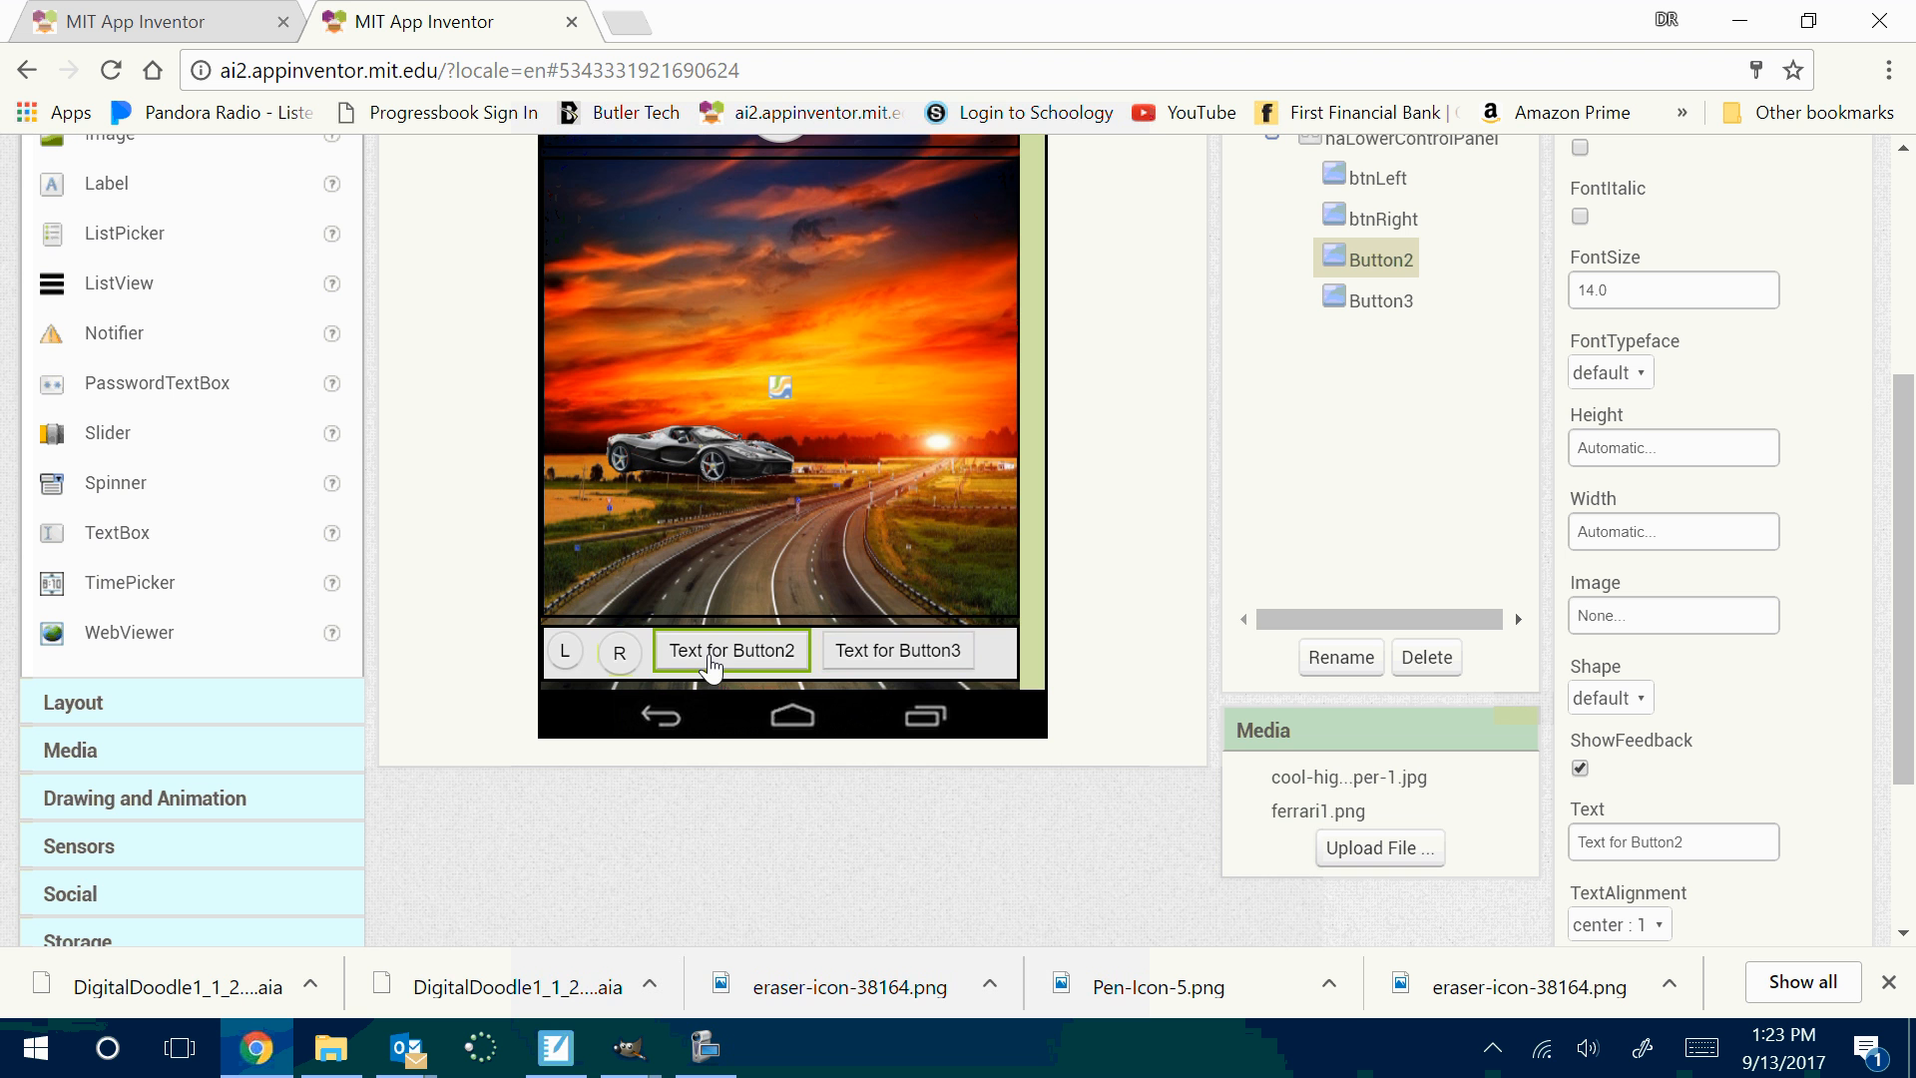
{"action": "left_click", "coordinate": [1340, 657]}
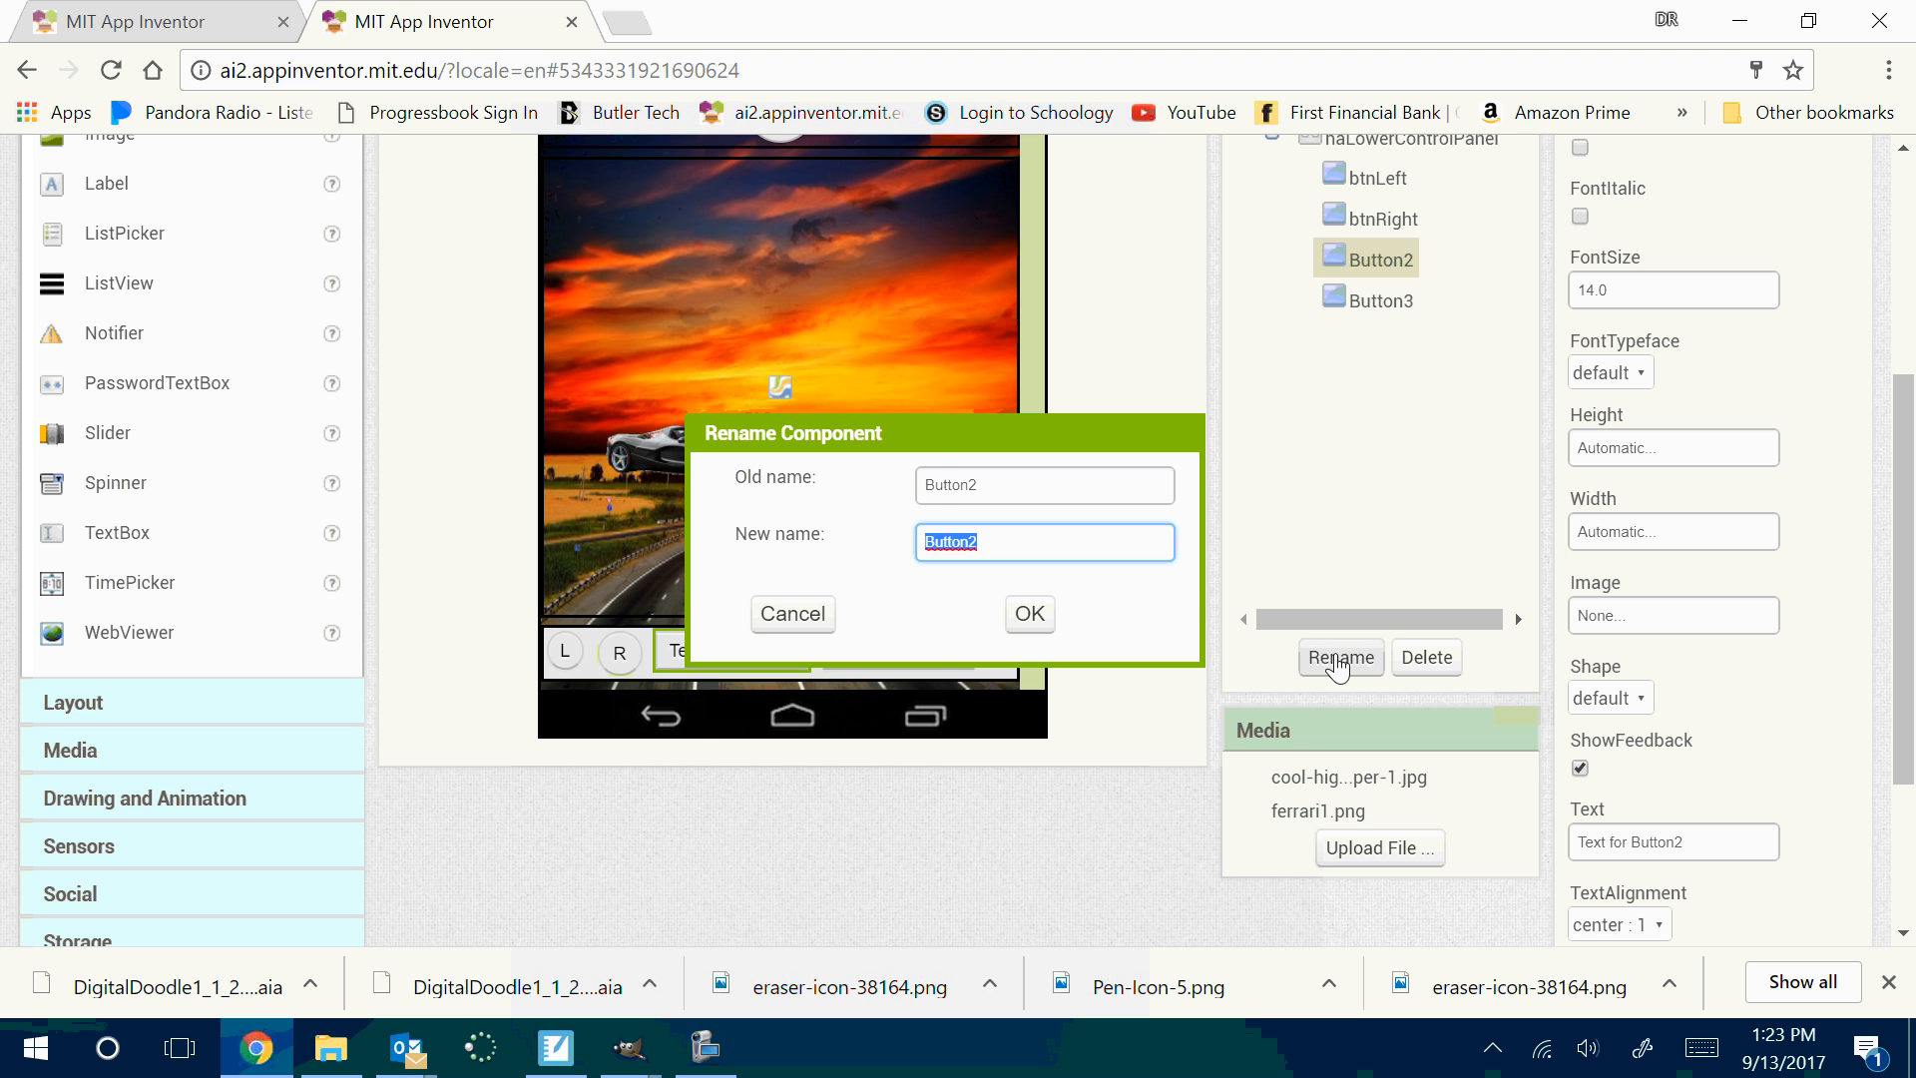
{"action": "type", "text": "btnUp"}
{"action": "key", "text": "Return"}
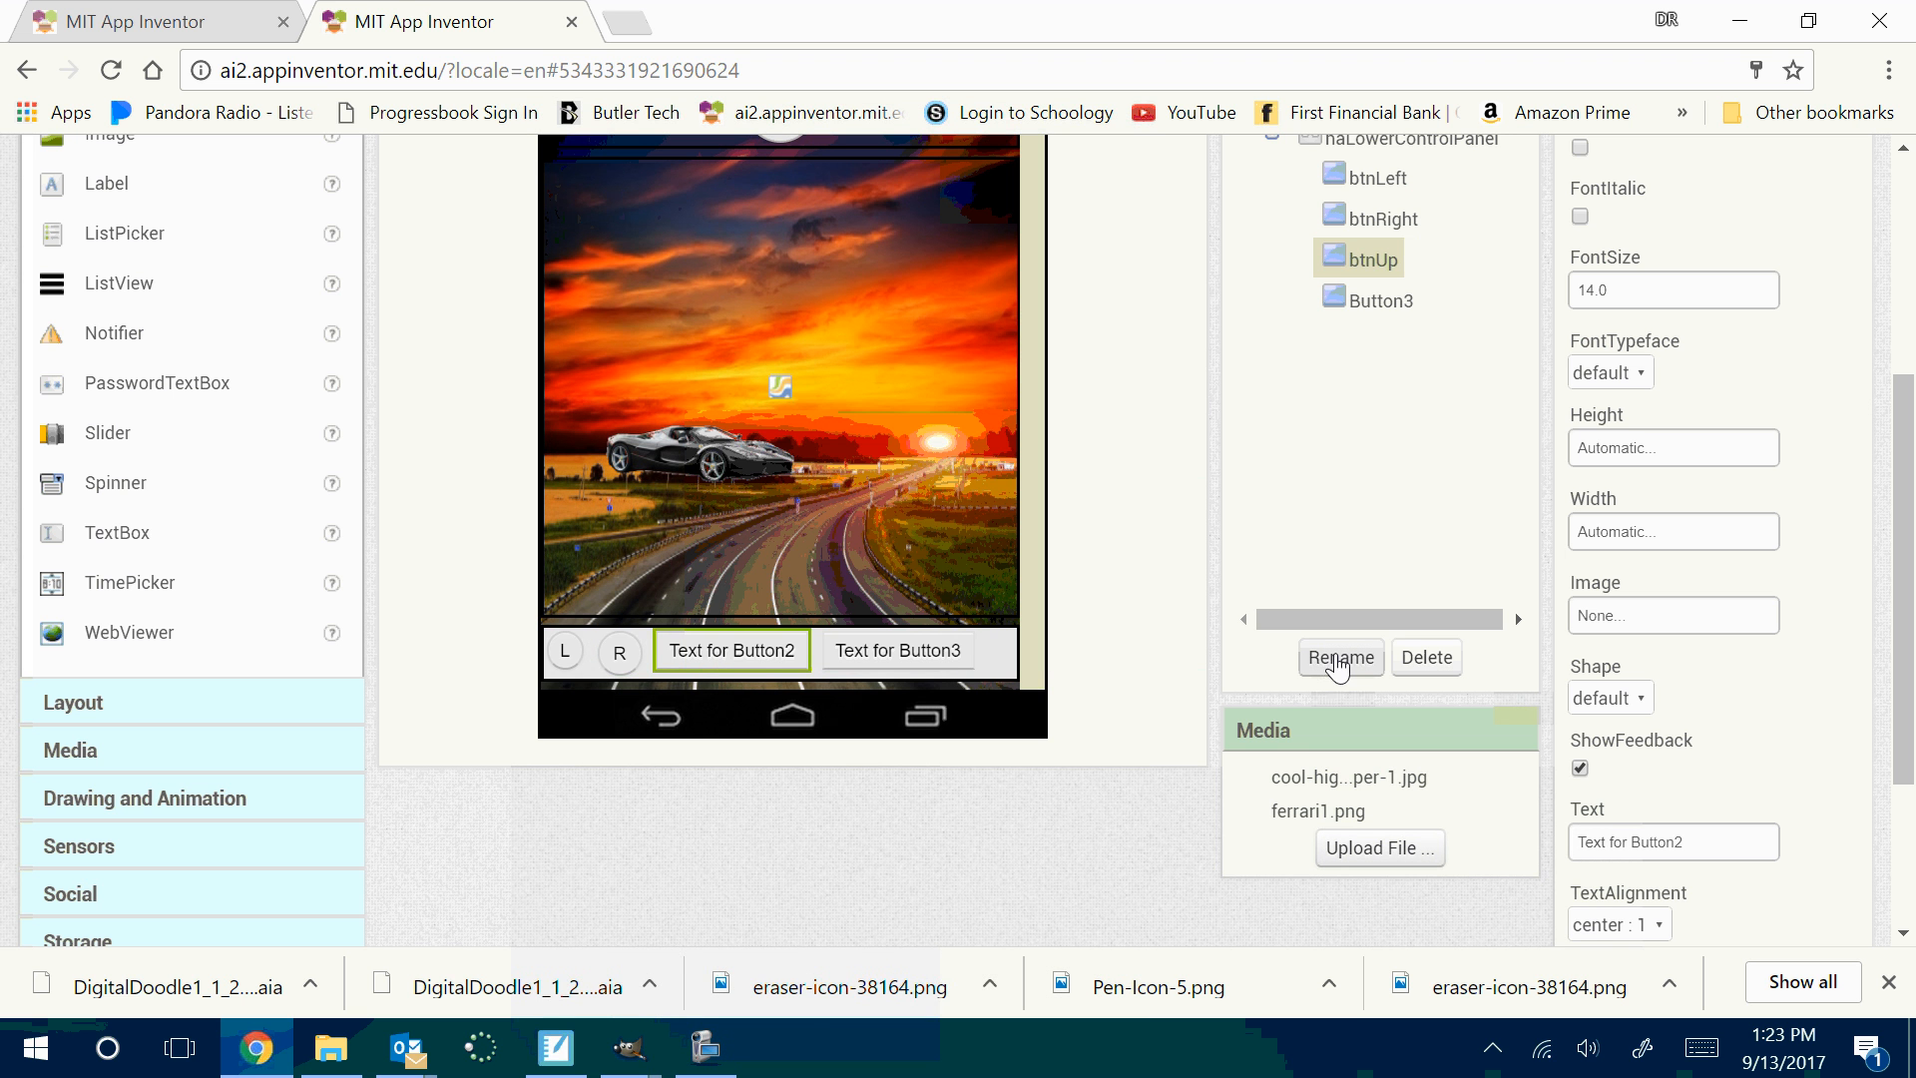
{"action": "left_click_drag", "start_coordinate": [1709, 842], "coordinate": [1505, 777]}
{"action": "type", "text": "U"}
{"action": "key", "text": "Return"}
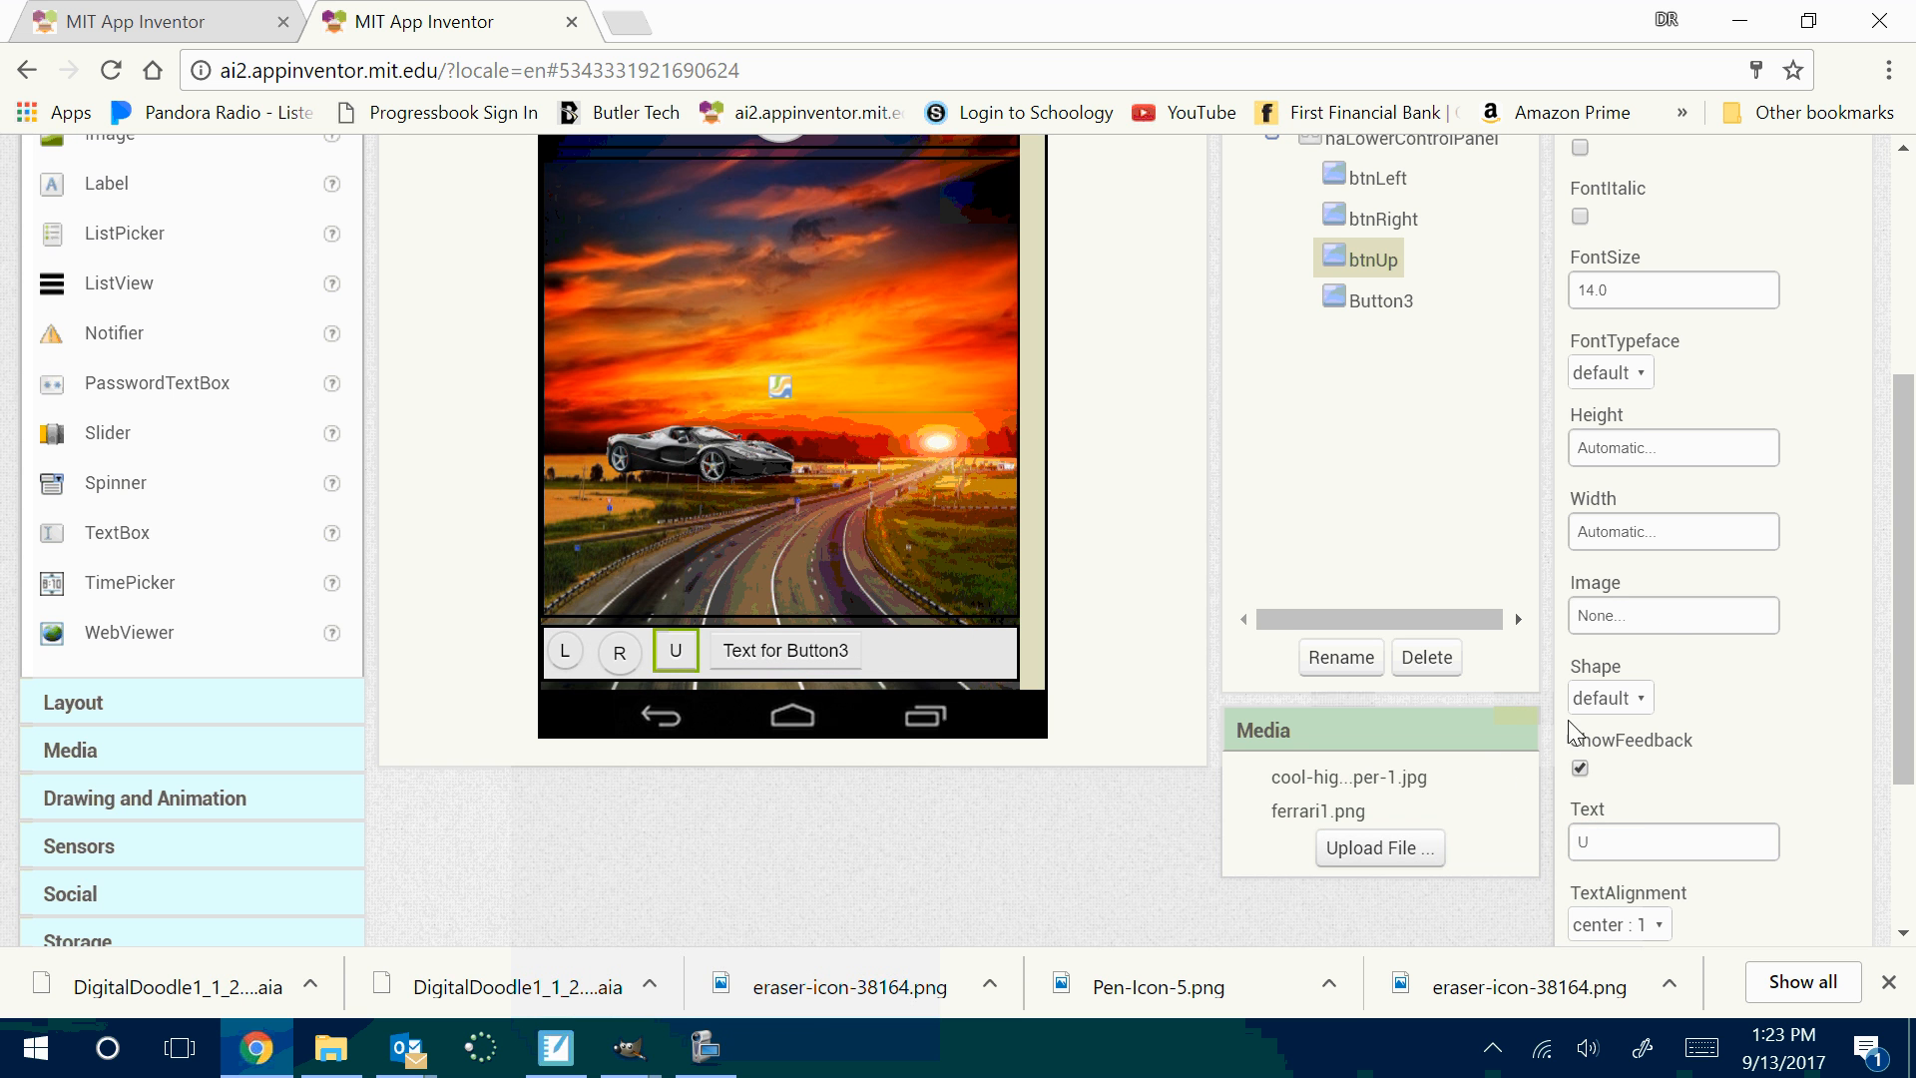
Set the height and width of btnUp to 30 pixels each and its shape to oval
{"action": "left_click", "coordinate": [1683, 447]}
{"action": "left_click", "coordinate": [1665, 513]}
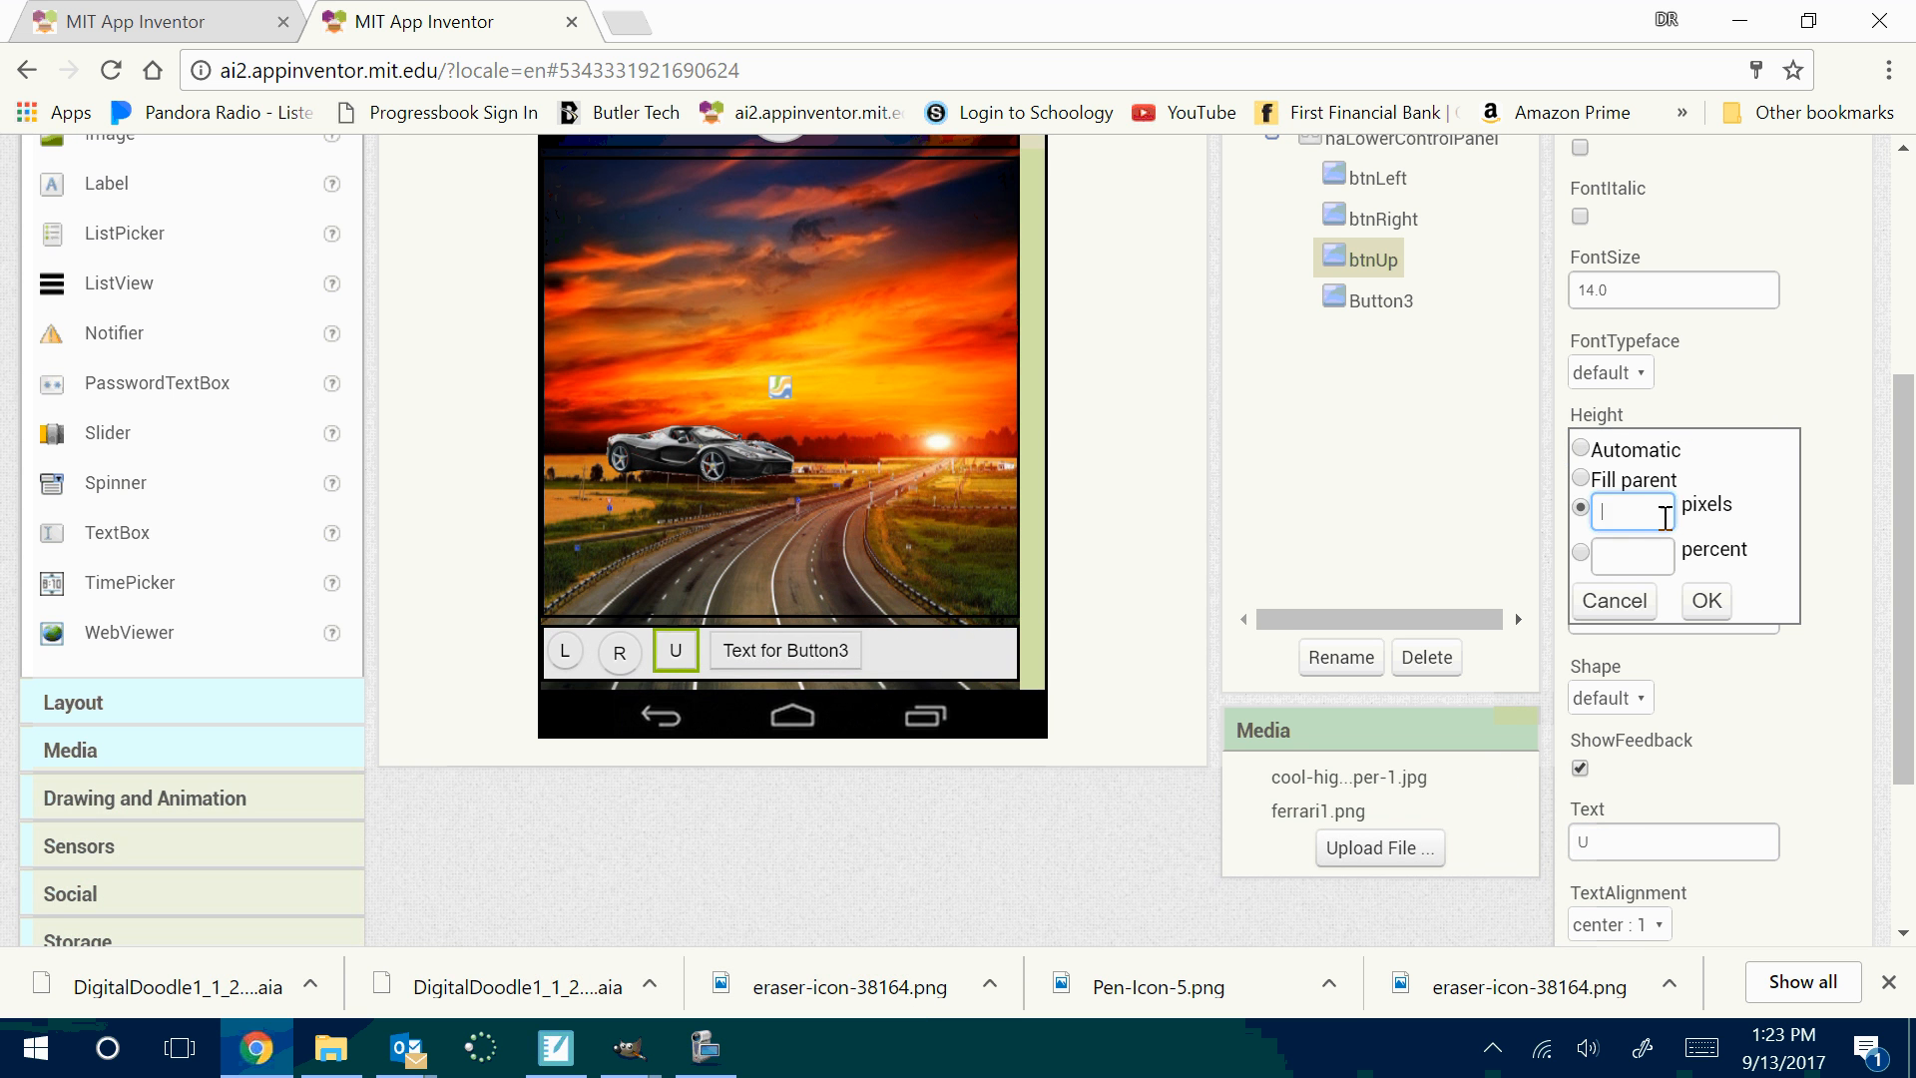
{"action": "type", "text": "30"}
{"action": "left_click", "coordinate": [1707, 599]}
{"action": "left_click", "coordinate": [1647, 539]}
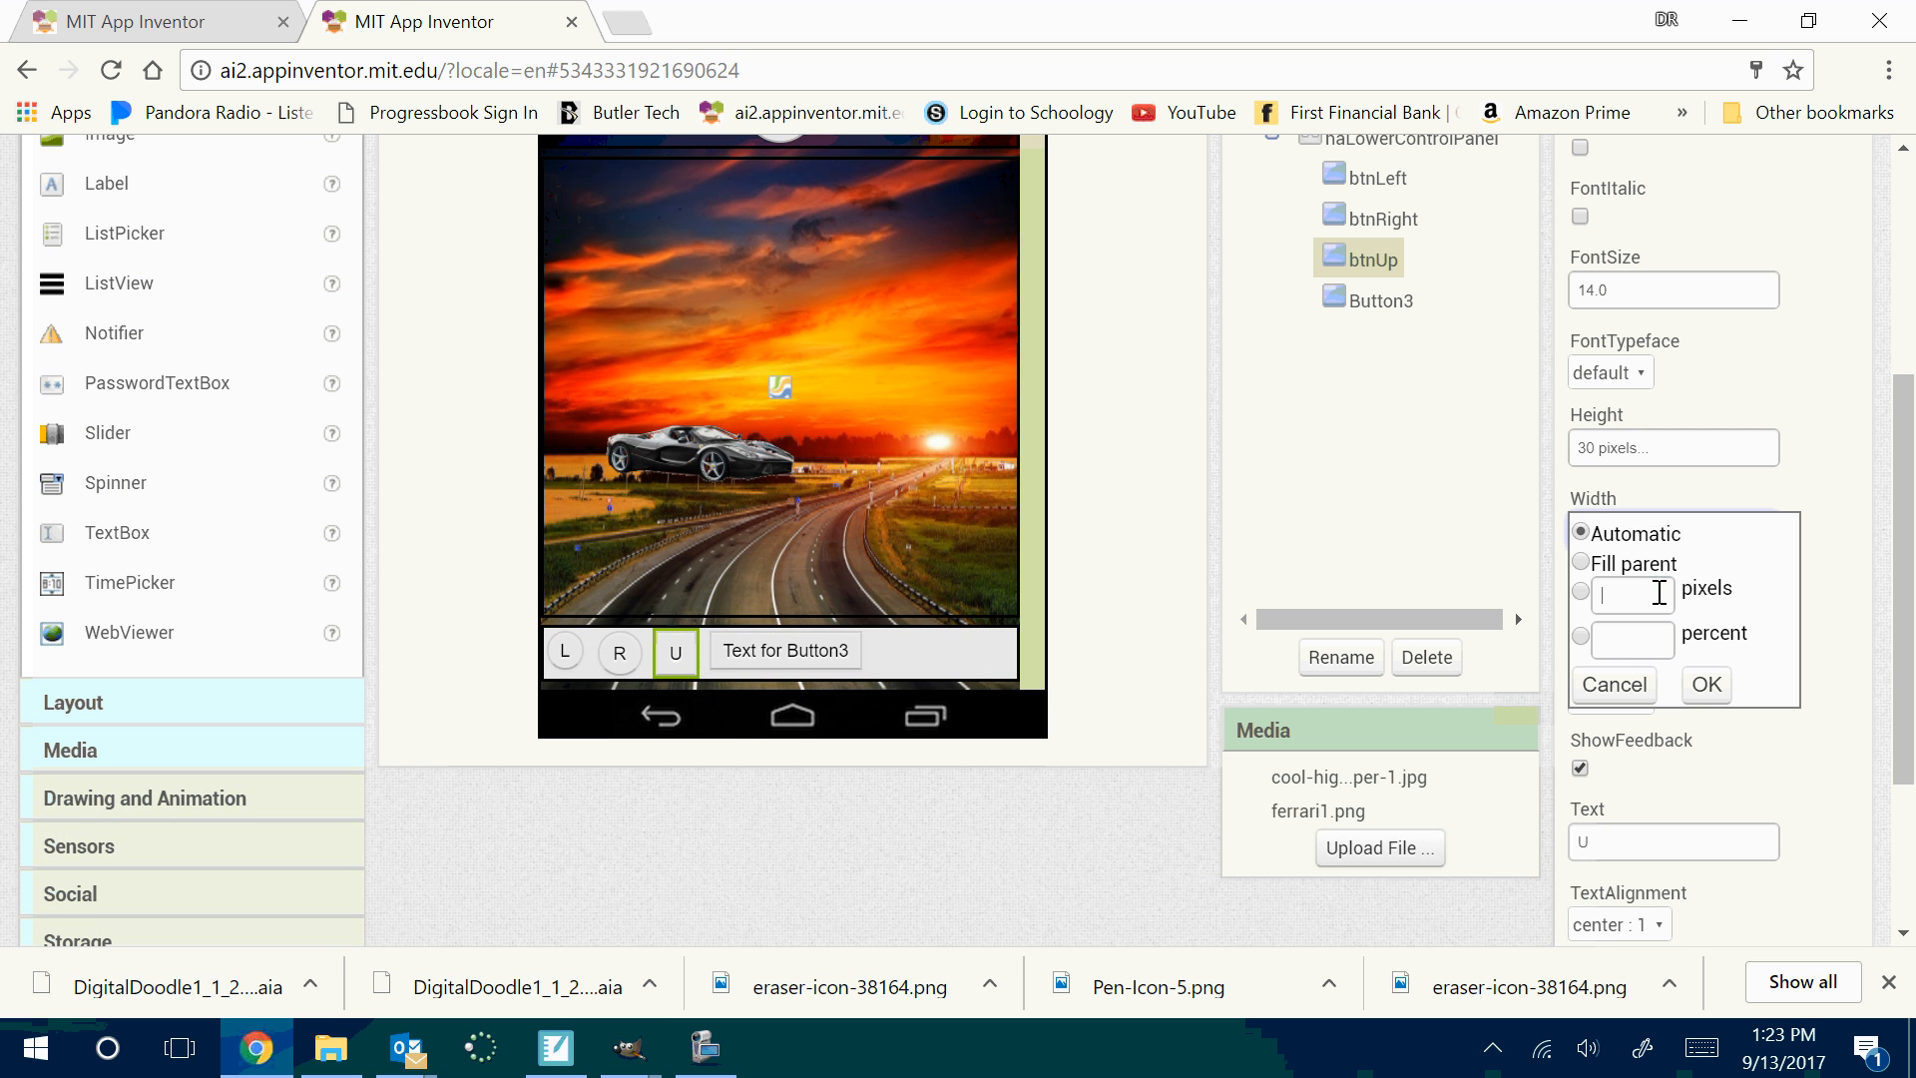
{"action": "left_click", "coordinate": [1655, 593]}
{"action": "type", "text": "30"}
{"action": "left_click", "coordinate": [1707, 683]}
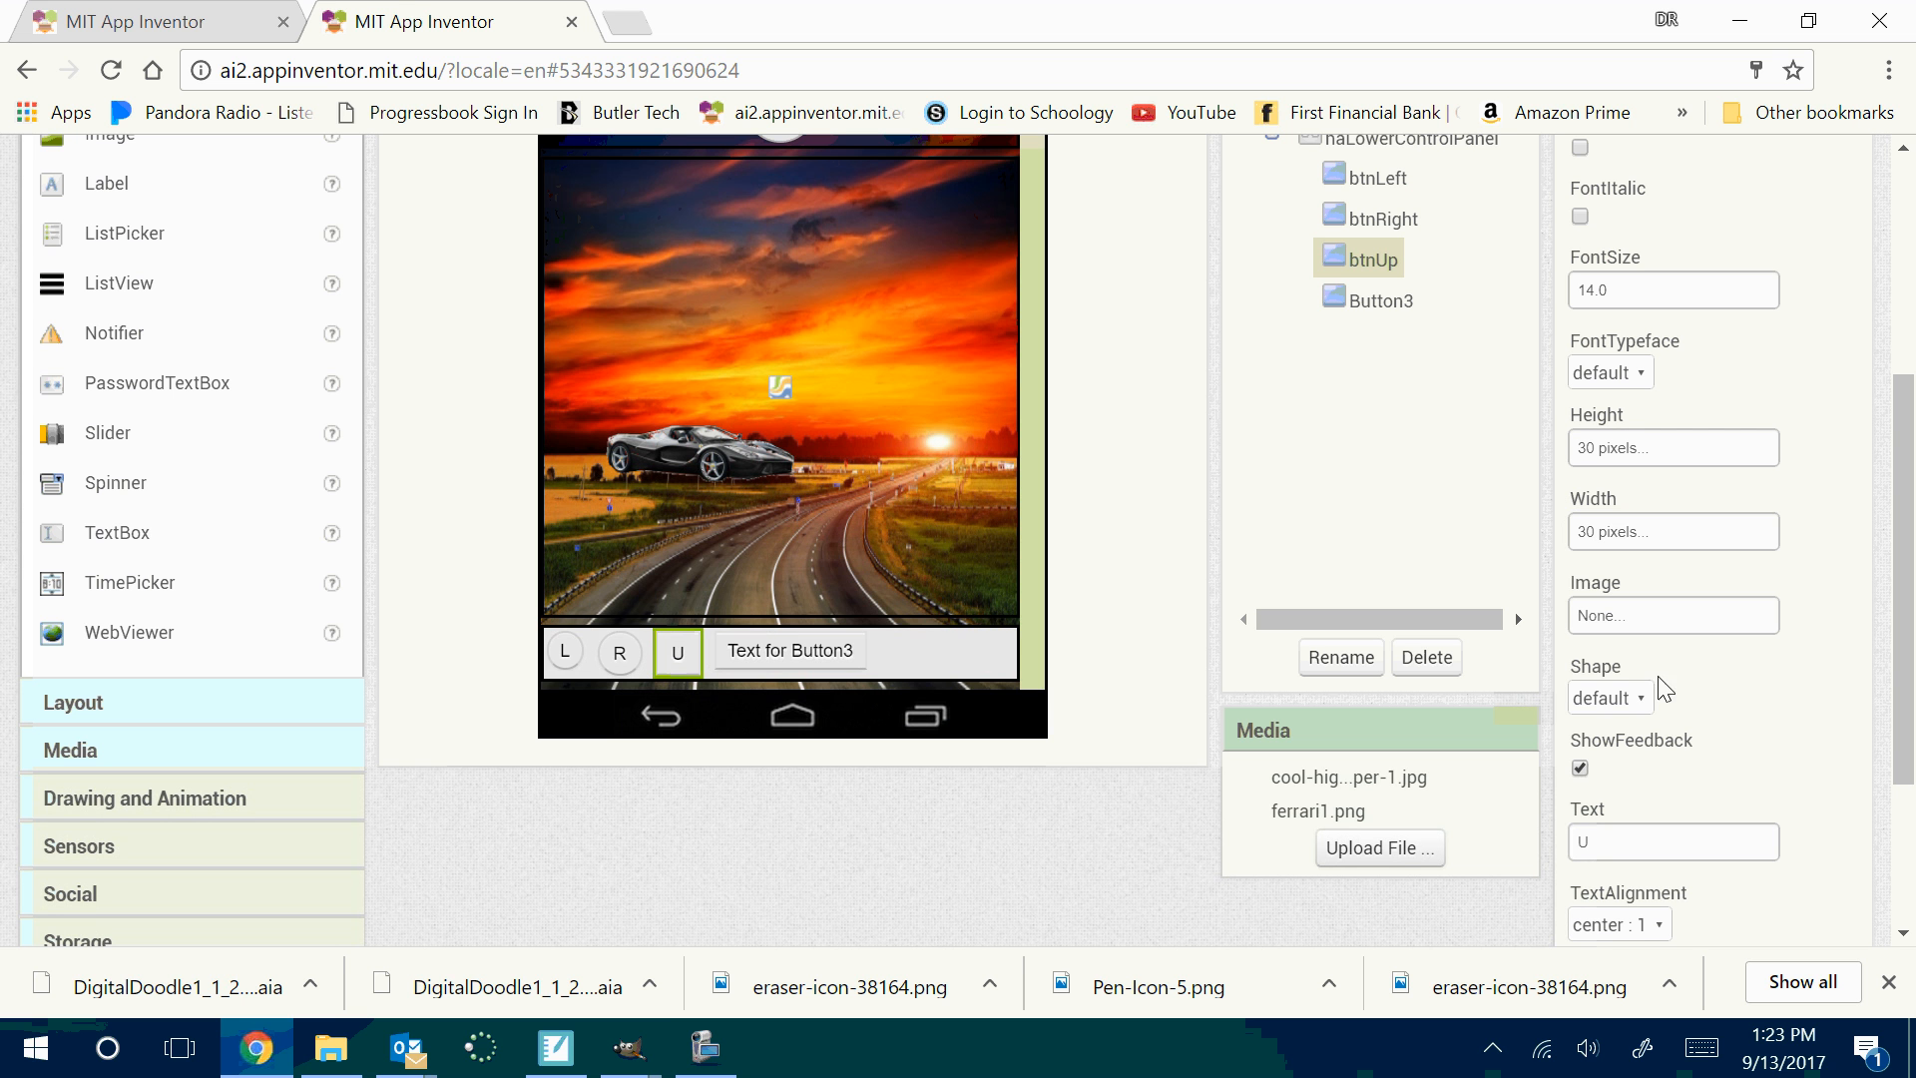
{"action": "left_click", "coordinate": [1626, 697]}
{"action": "left_click", "coordinate": [1637, 862]}
Rename the Button3 component to btnDown and set its text to D
{"action": "left_click_drag", "start_coordinate": [1913, 752], "coordinate": [1905, 863]}
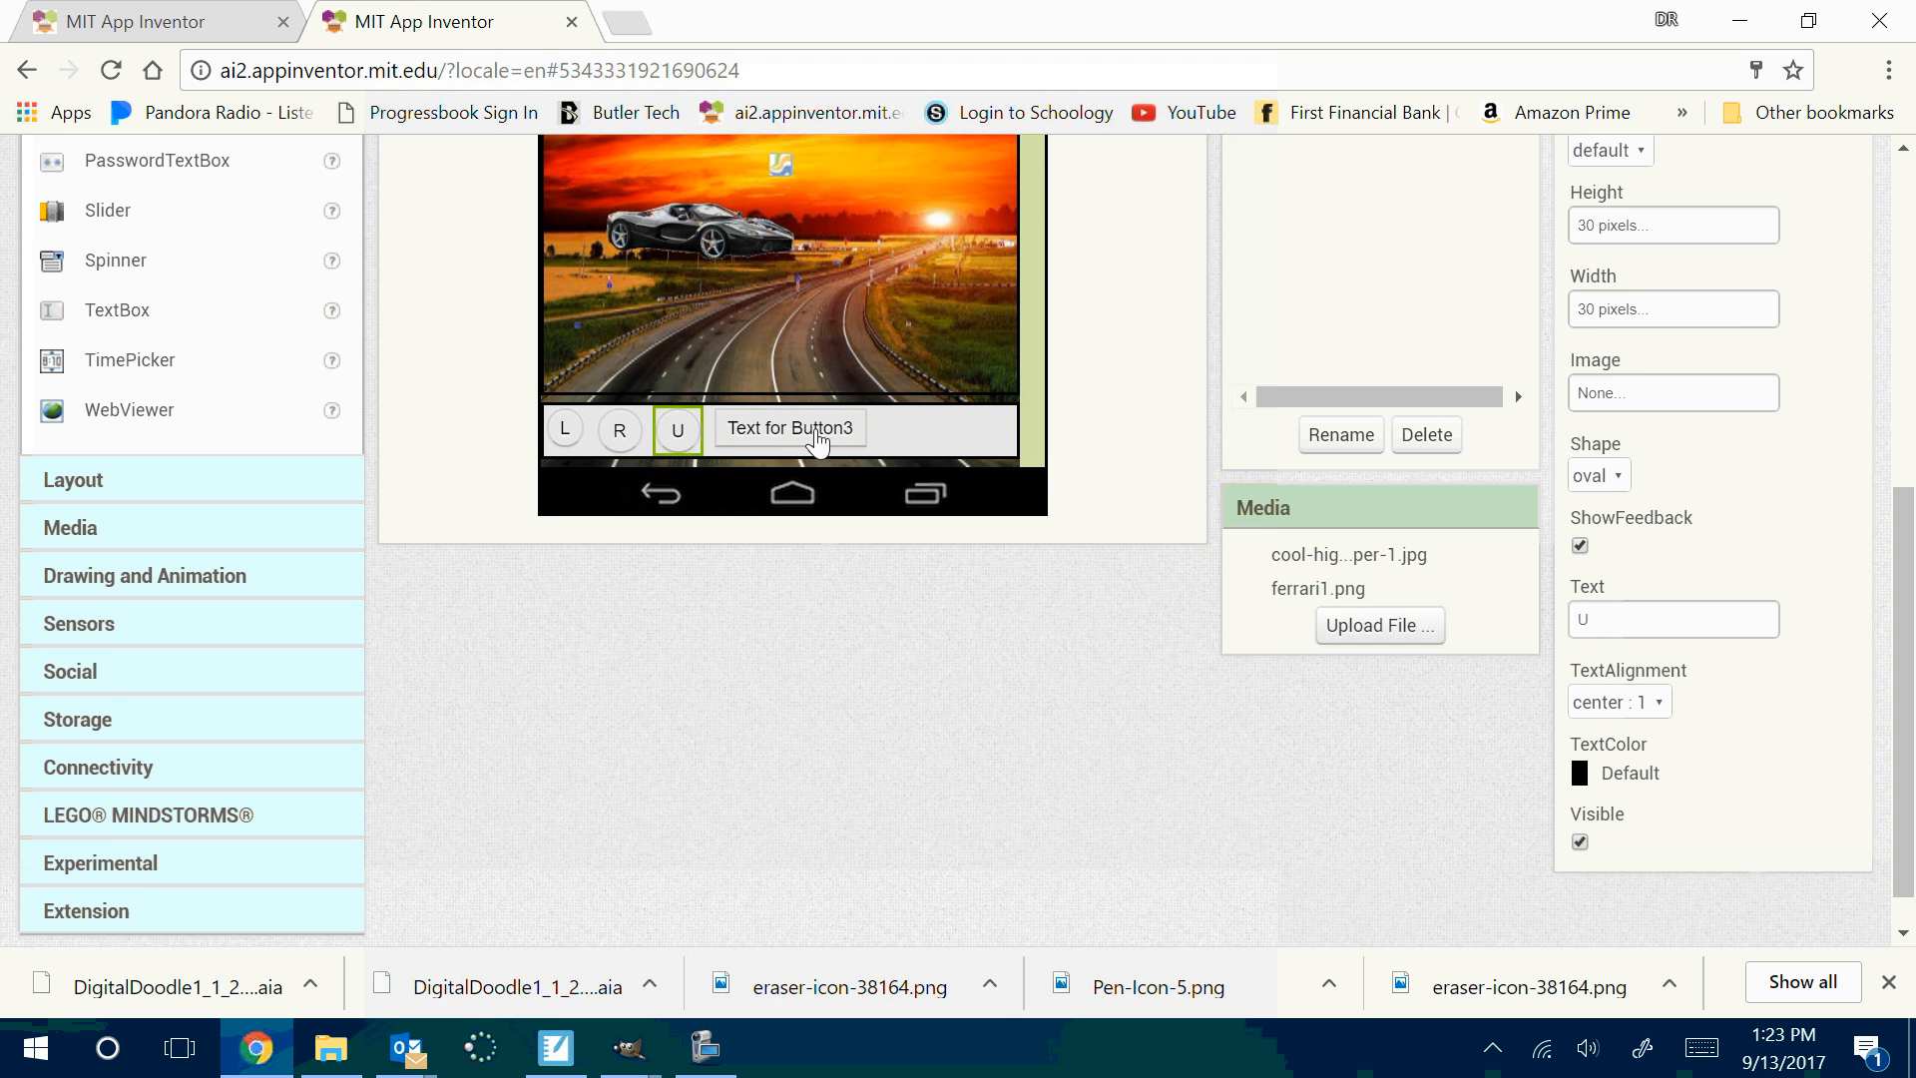
{"action": "left_click", "coordinate": [824, 440]}
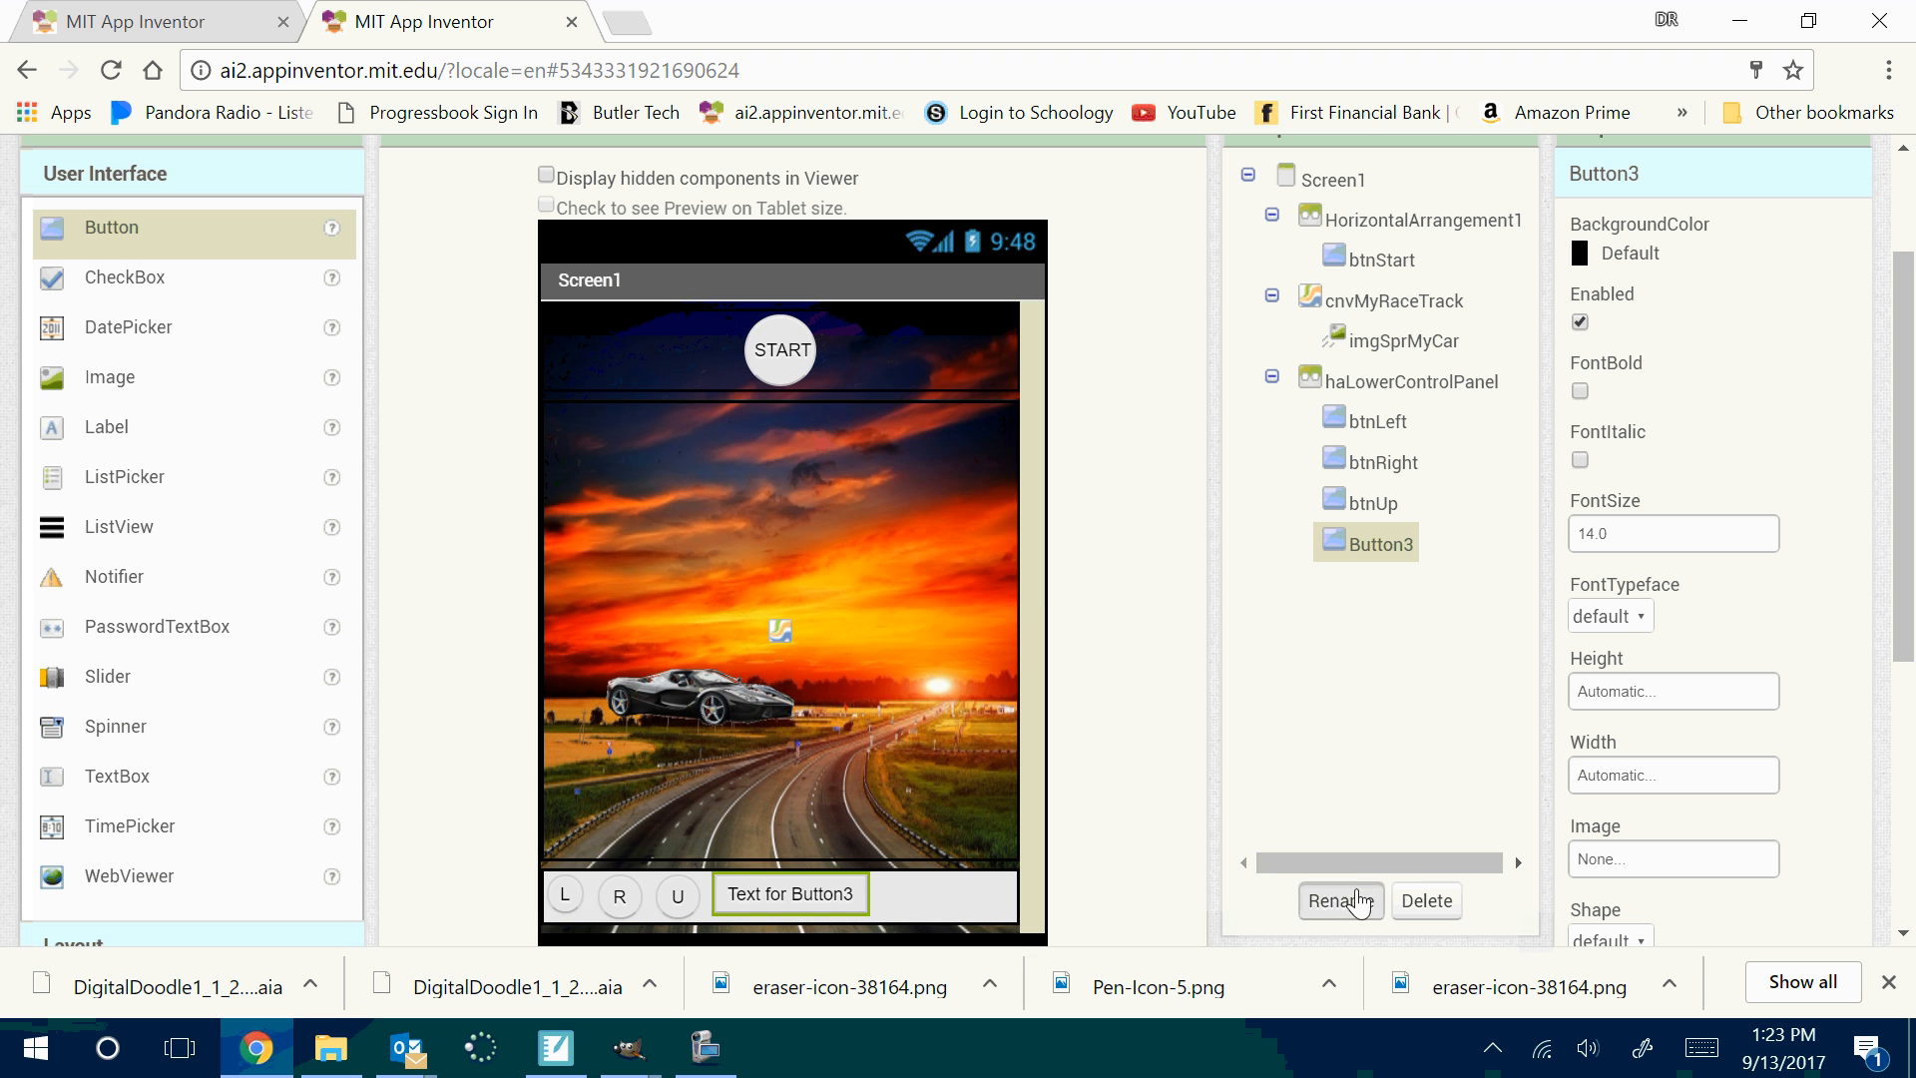
{"action": "left_click", "coordinate": [1348, 898]}
{"action": "type", "text": "btnDown"}
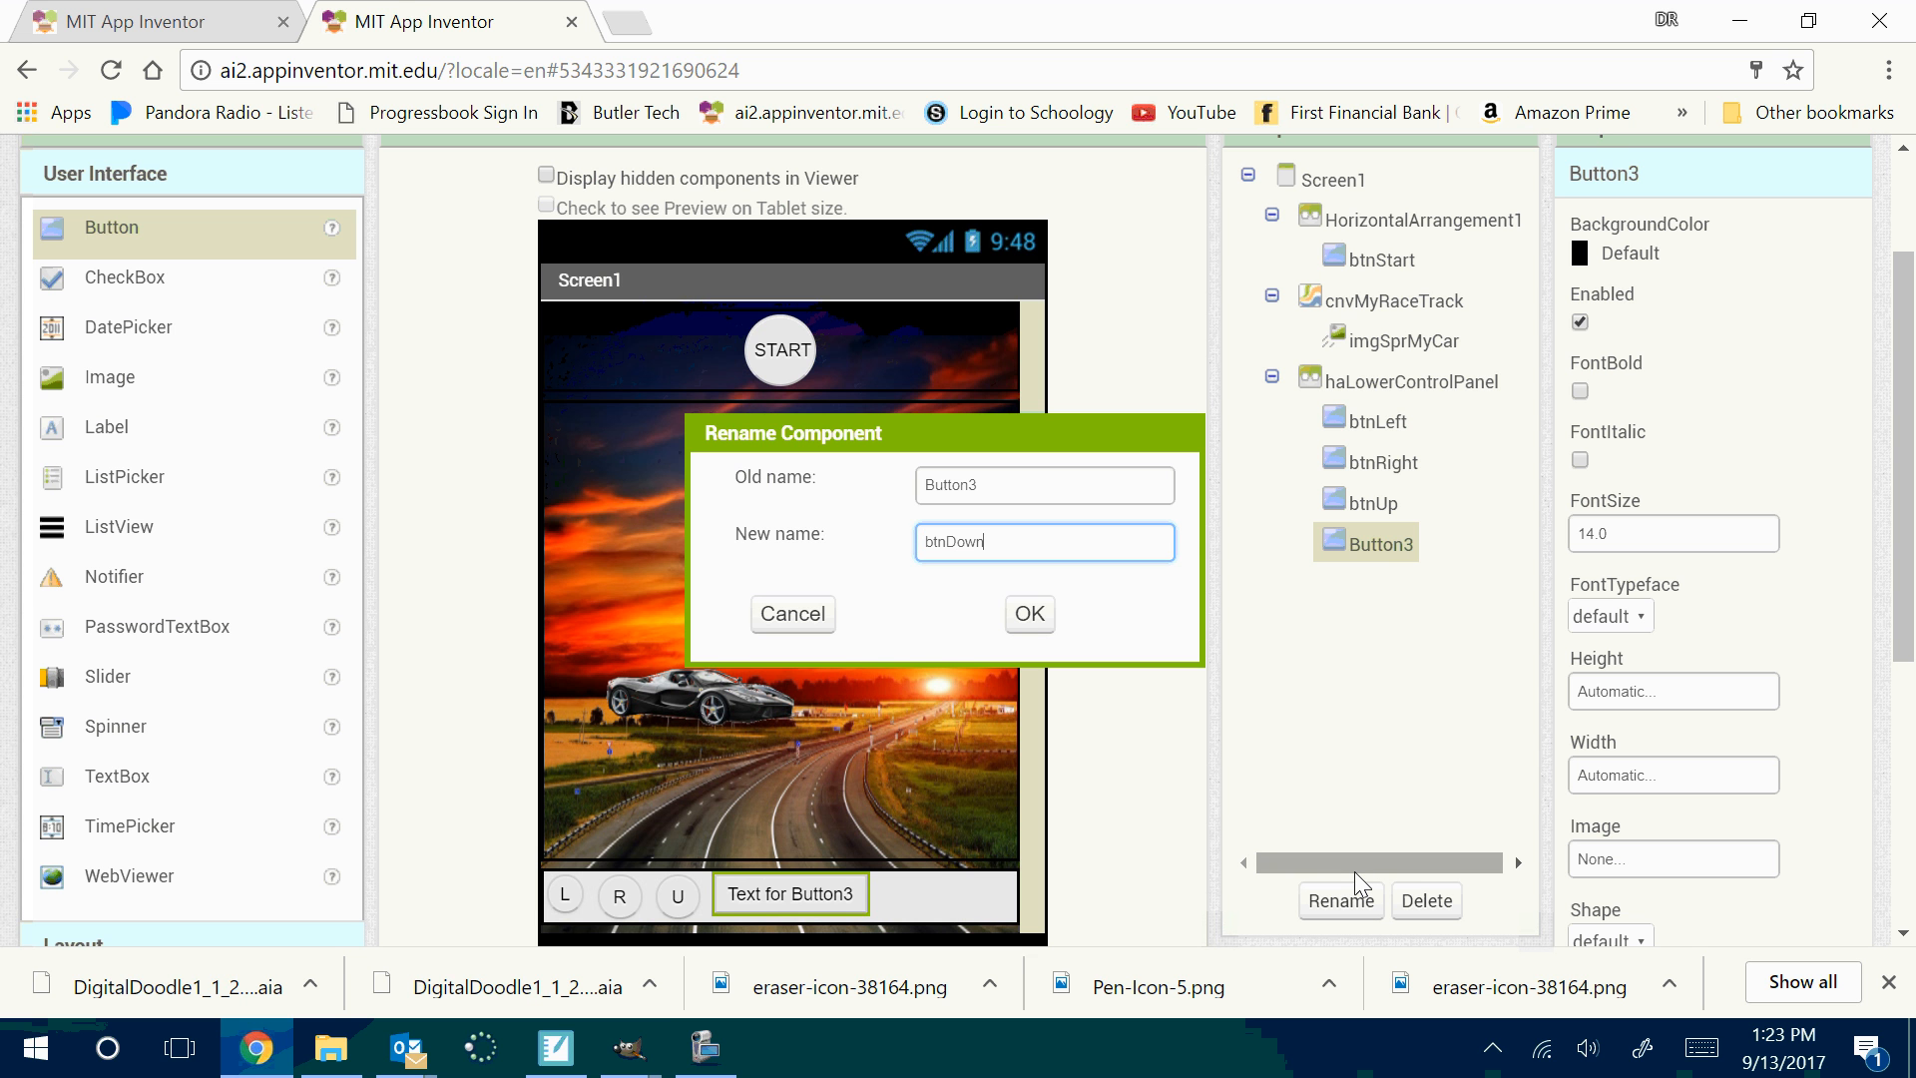
{"action": "key", "text": "Return"}
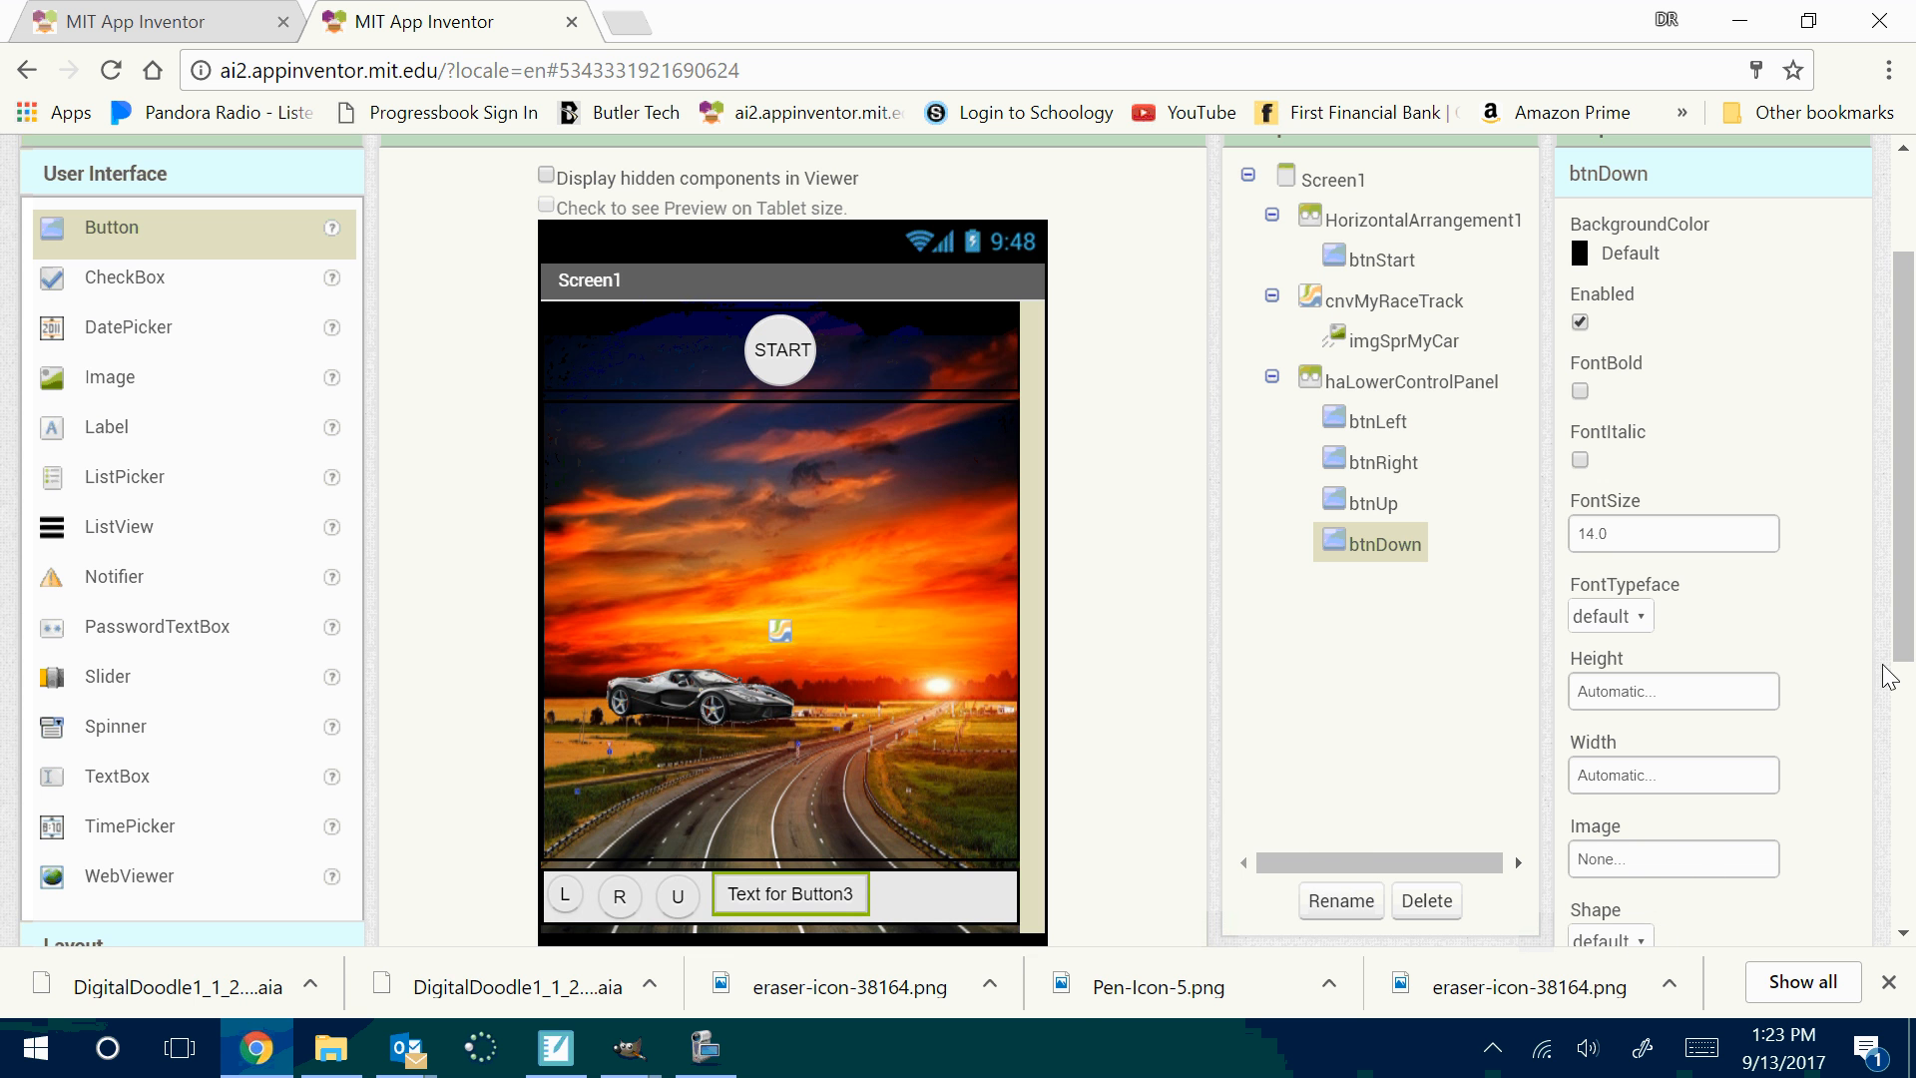
{"action": "scroll", "coordinate": [1732, 776], "scroll_direction": "down", "scroll_amount": 2}
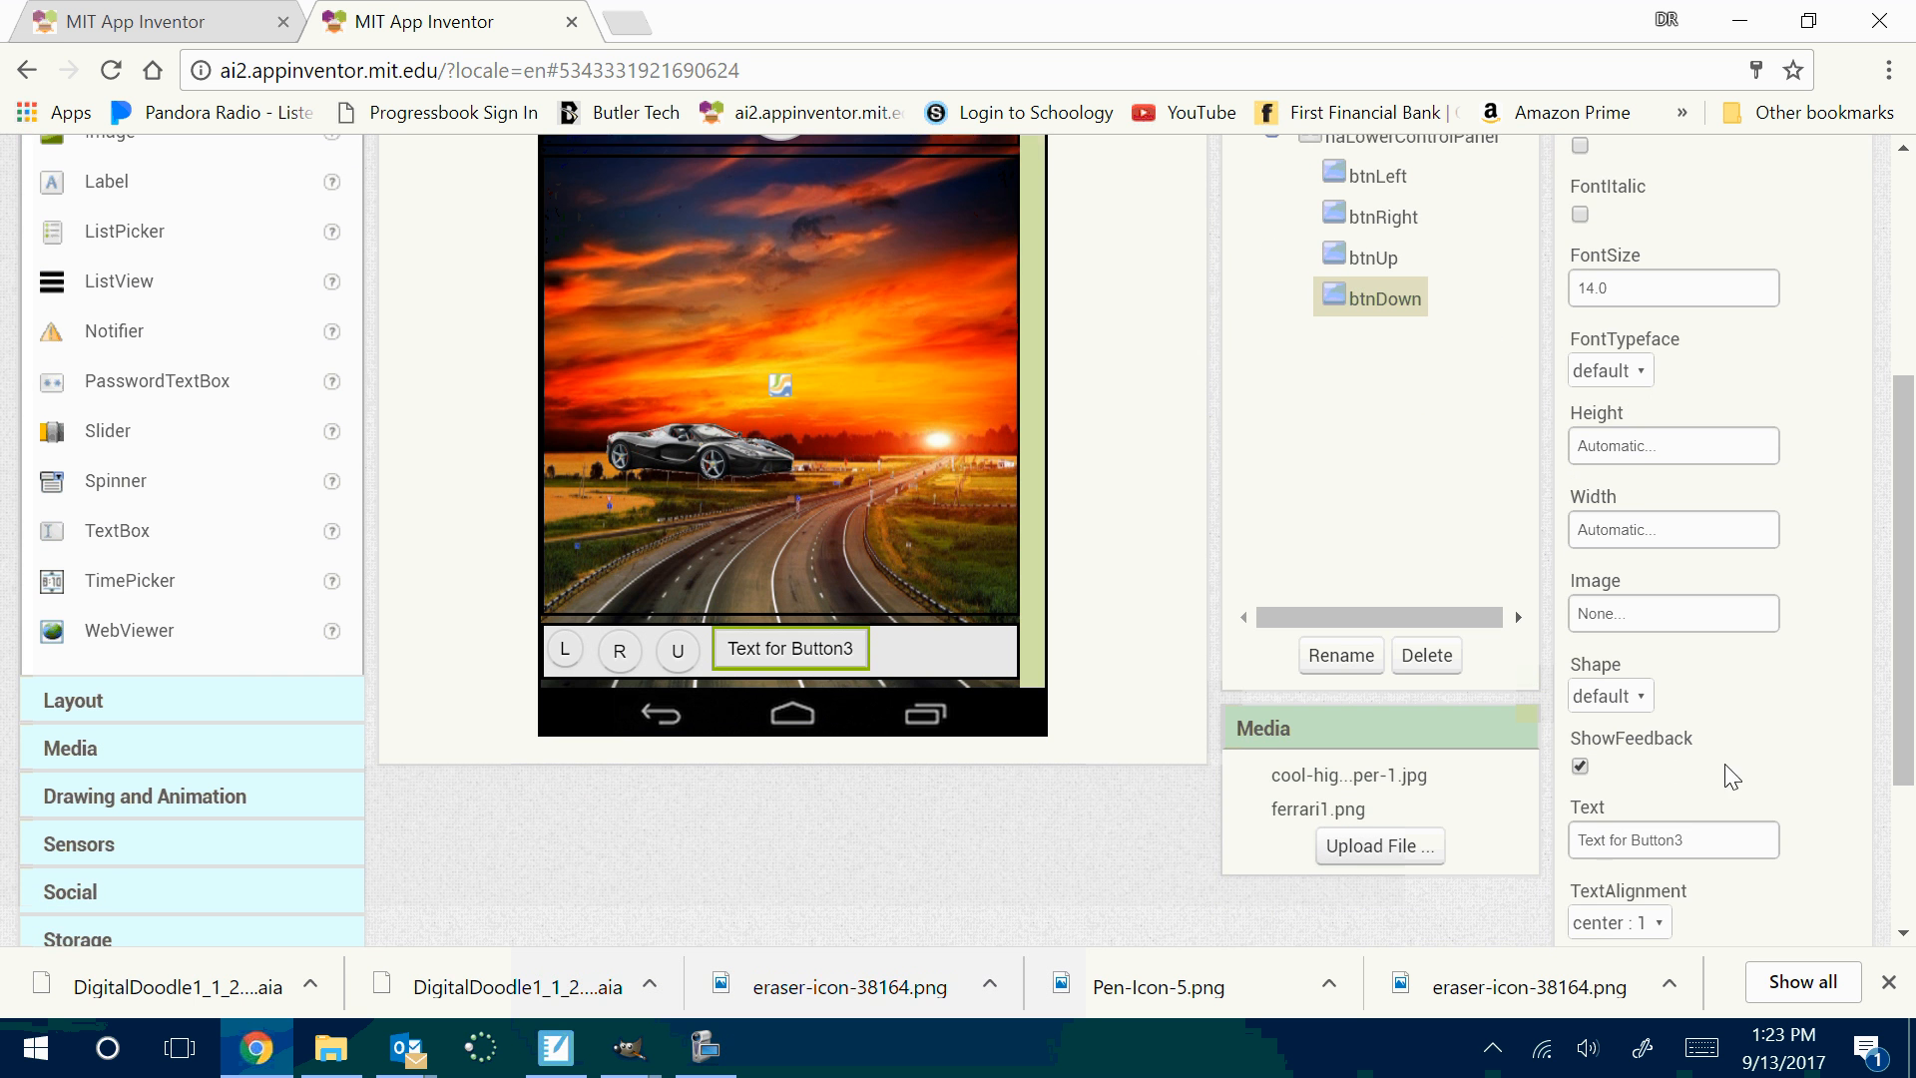
{"action": "left_click", "coordinate": [1709, 841]}
{"action": "type", "text": "D"}
{"action": "key", "text": "Return"}
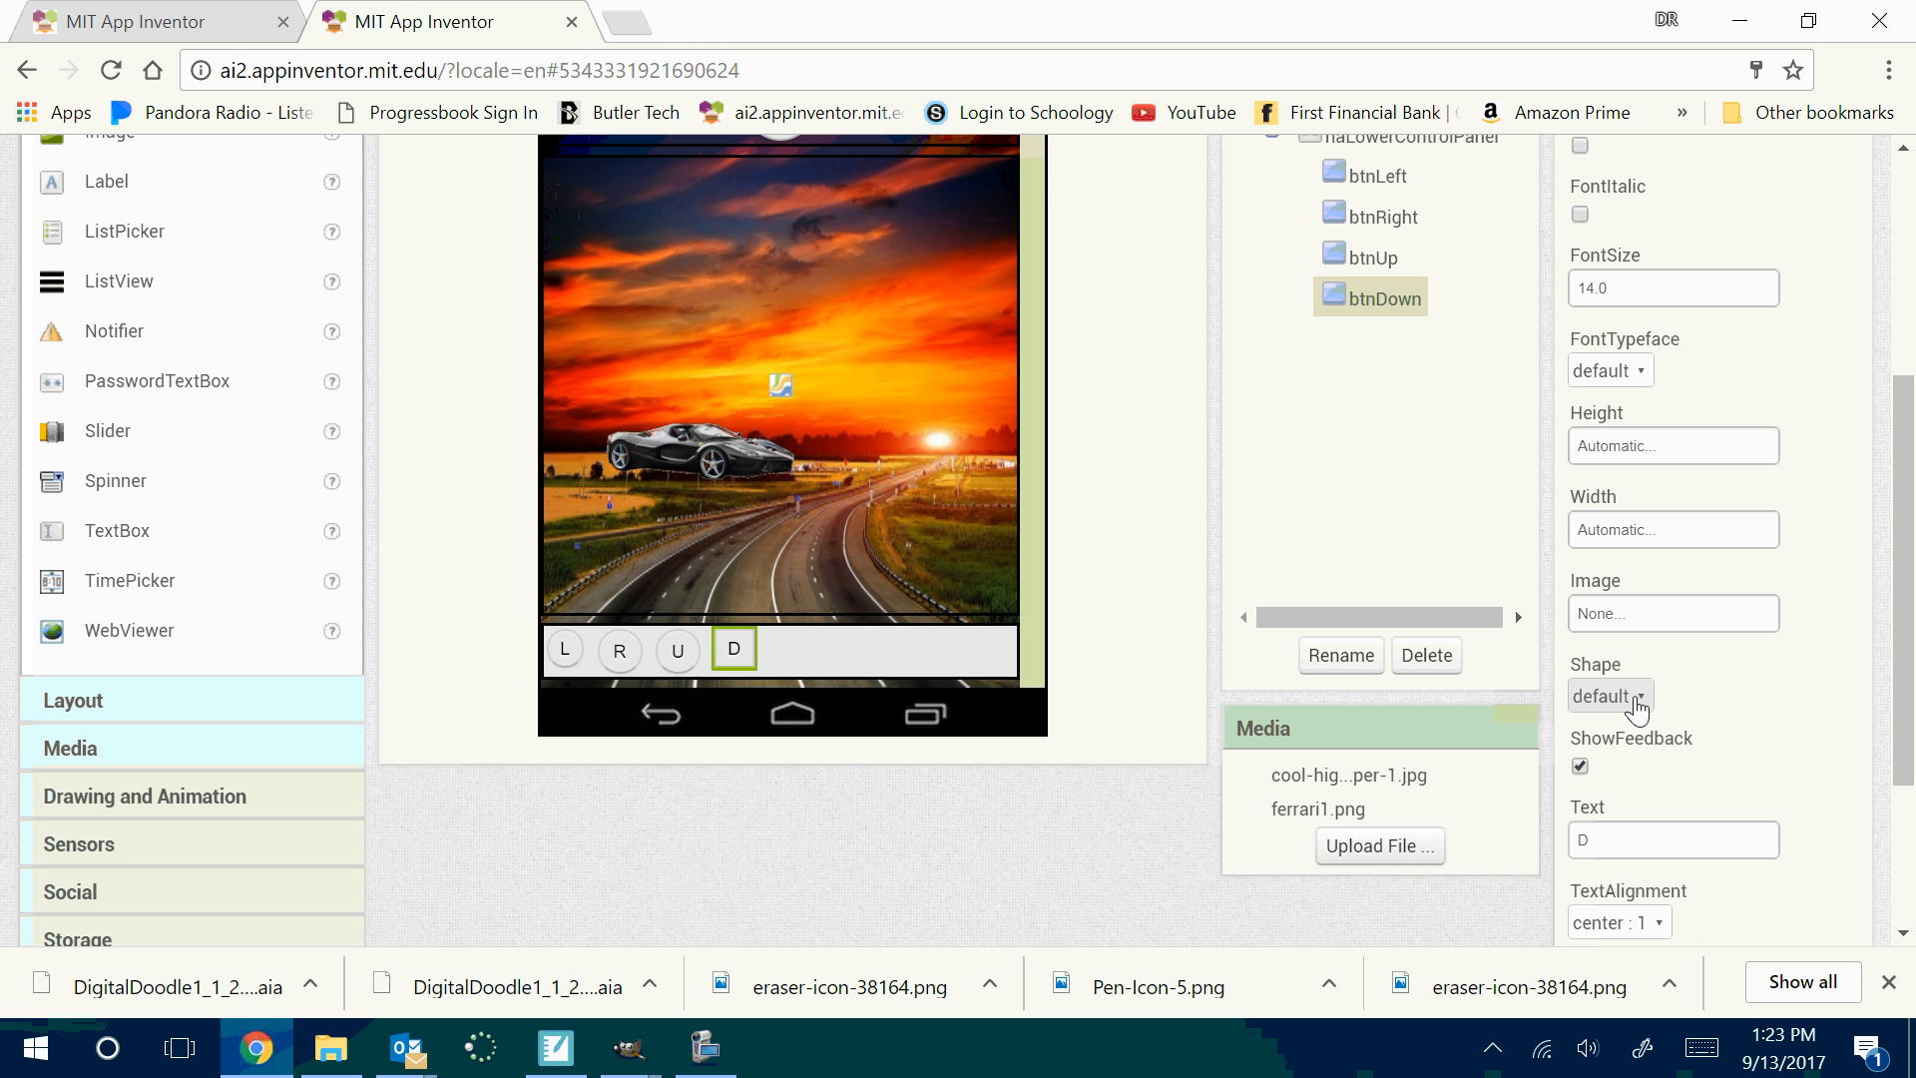
Give btnDown an oval shape and set its height and width to 30 pixels each
{"action": "left_click", "coordinate": [1607, 695]}
{"action": "left_click", "coordinate": [1628, 874]}
{"action": "left_click", "coordinate": [1658, 458]}
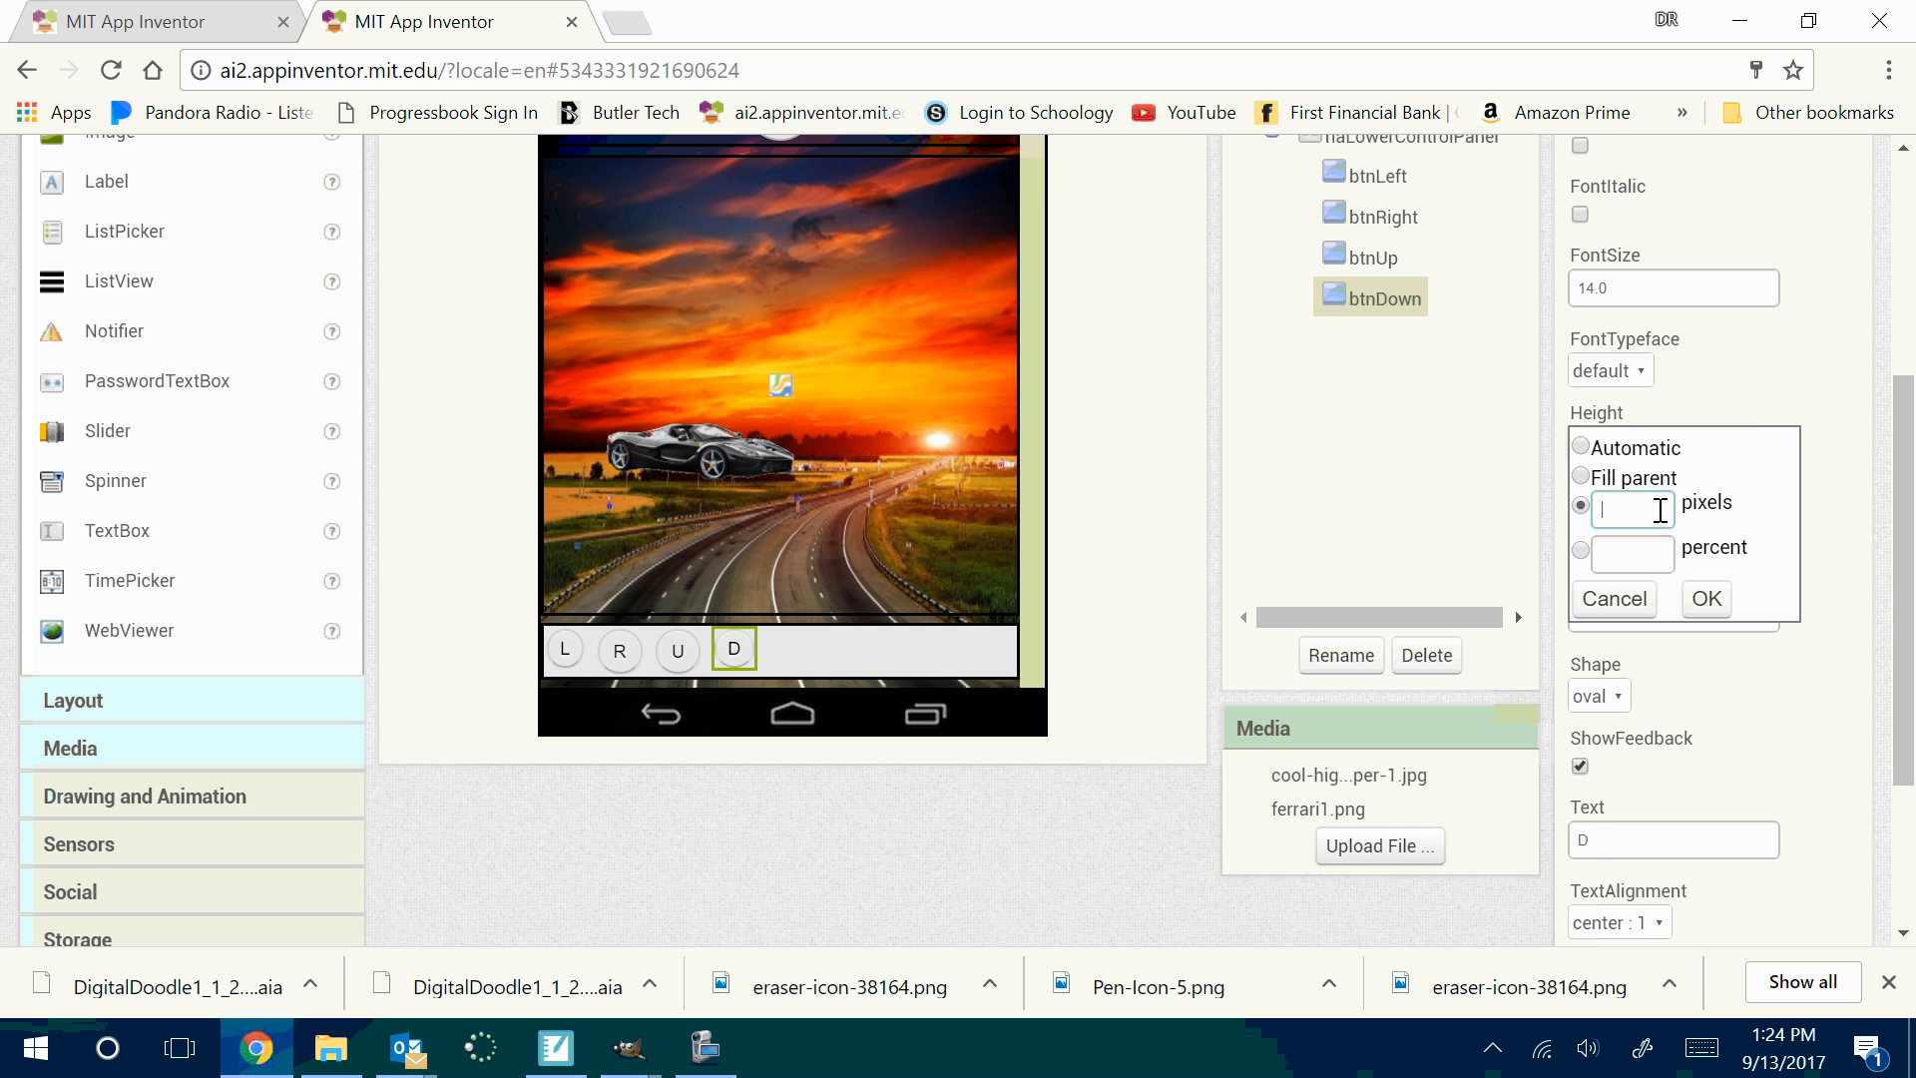
{"action": "left_click", "coordinate": [1660, 509]}
{"action": "type", "text": "30"}
{"action": "left_click", "coordinate": [1705, 599]}
{"action": "left_click", "coordinate": [1655, 557]}
{"action": "left_click", "coordinate": [1652, 591]}
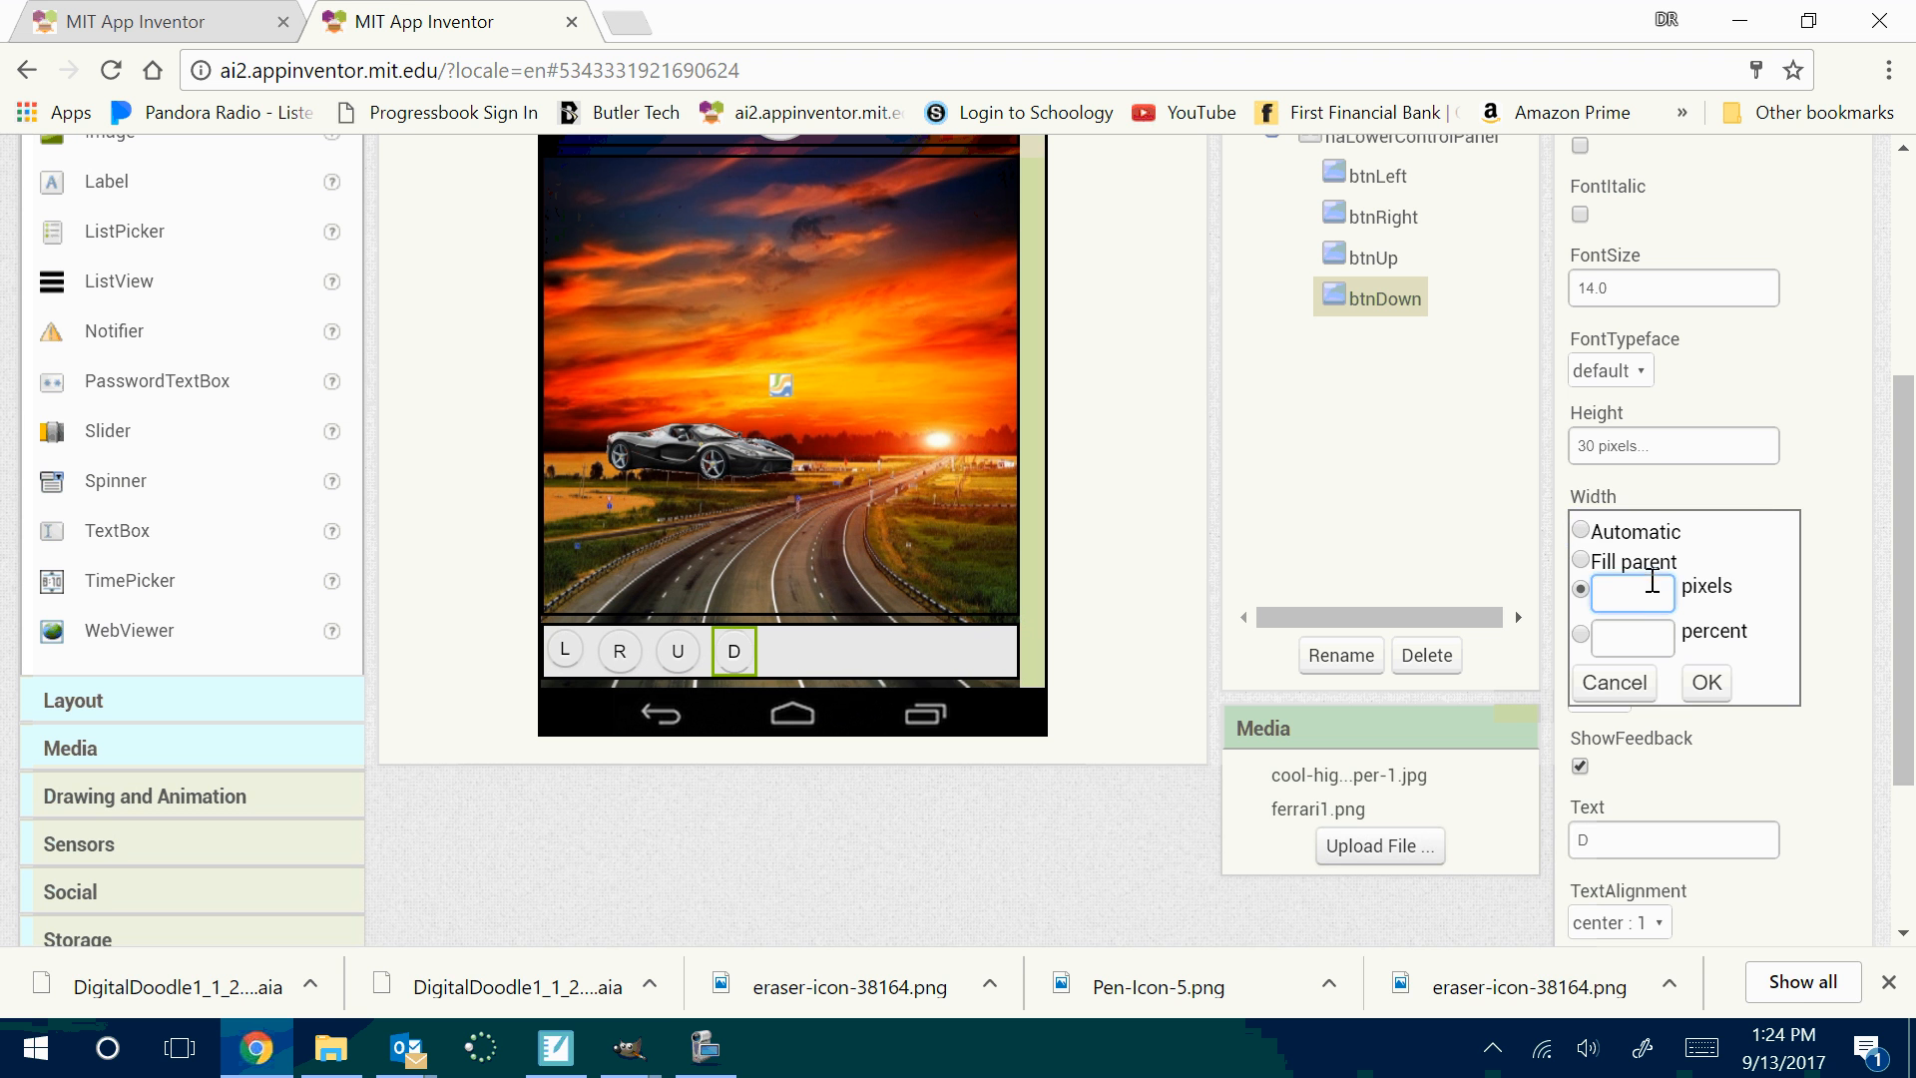
{"action": "type", "text": "30"}
{"action": "left_click", "coordinate": [1705, 683]}
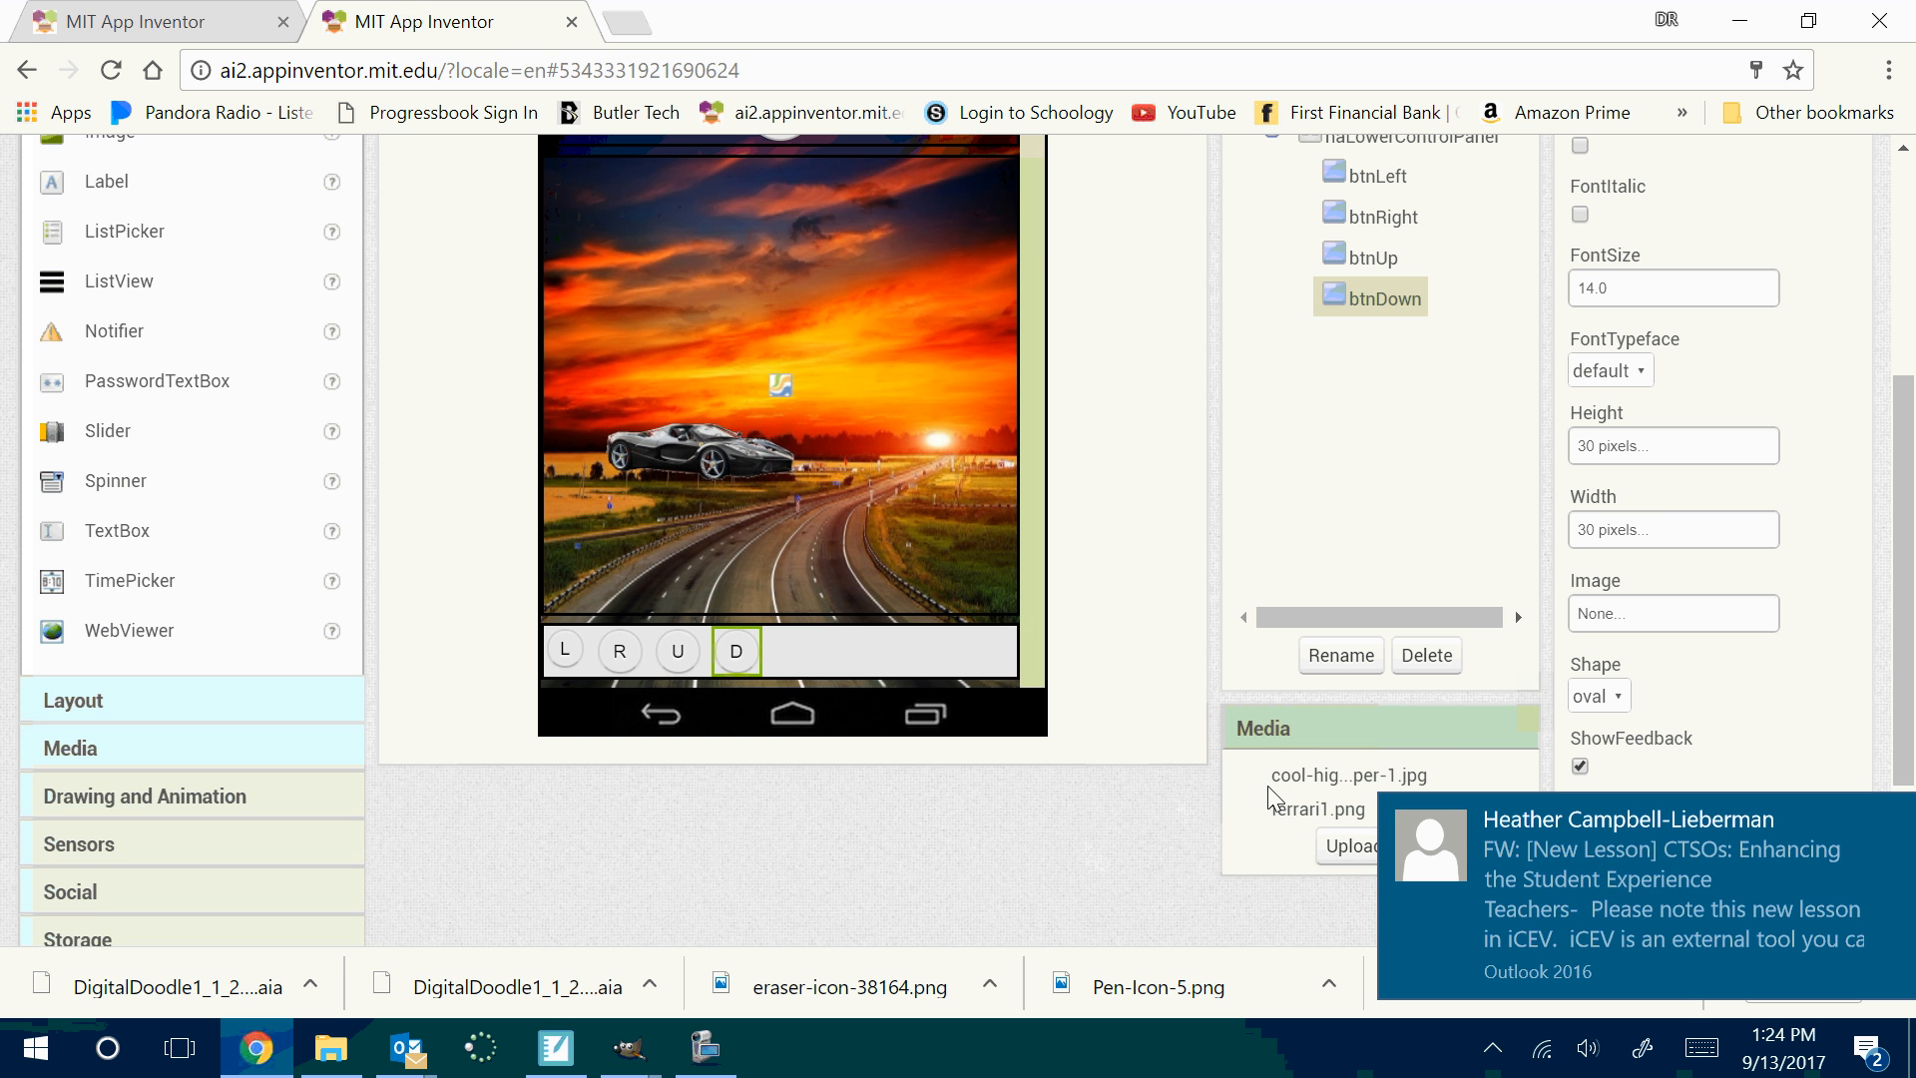
Close the e-mail message window covering the designer
{"action": "mouse_move", "coordinate": [1907, 649]}
{"action": "left_mouse_down"}
{"action": "mouse_move", "coordinate": [1908, 425]}
{"action": "mouse_move", "coordinate": [1908, 680]}
{"action": "left_mouse_up"}
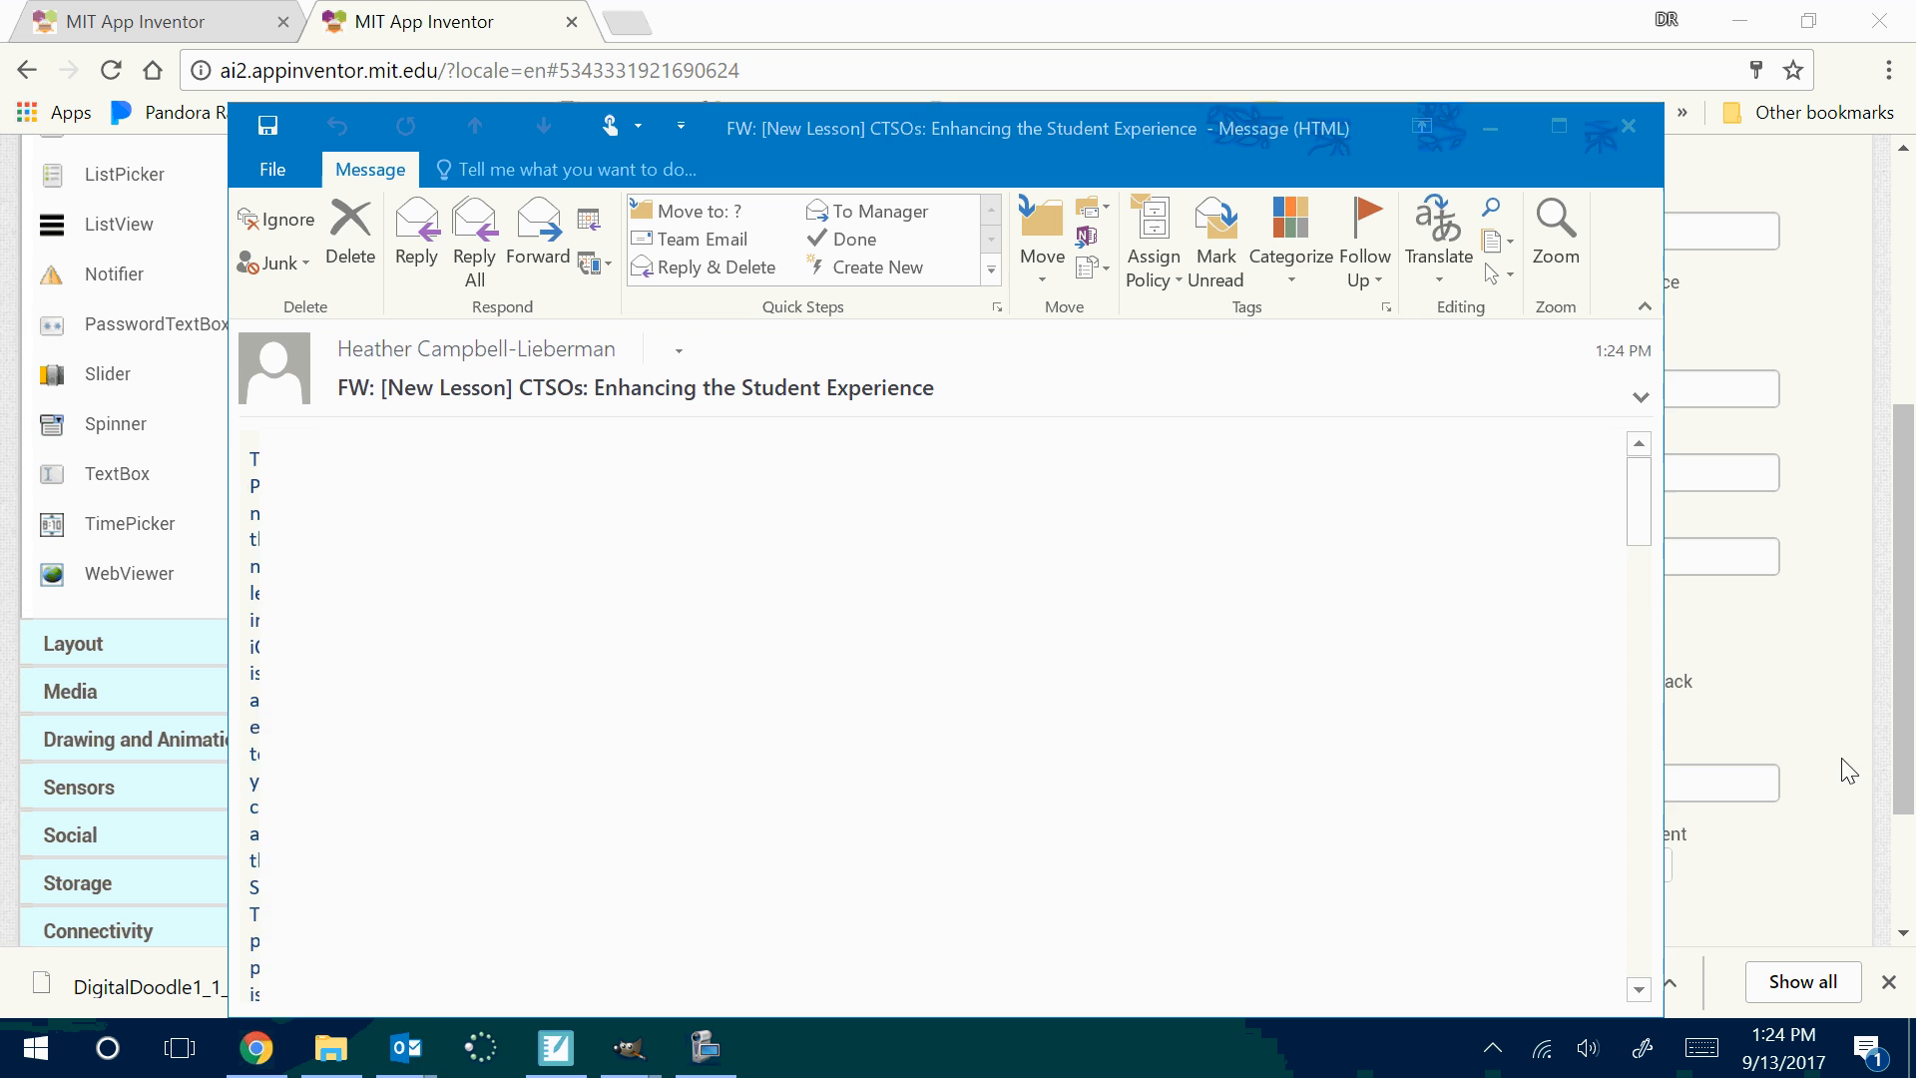
{"action": "left_click", "coordinate": [1634, 127]}
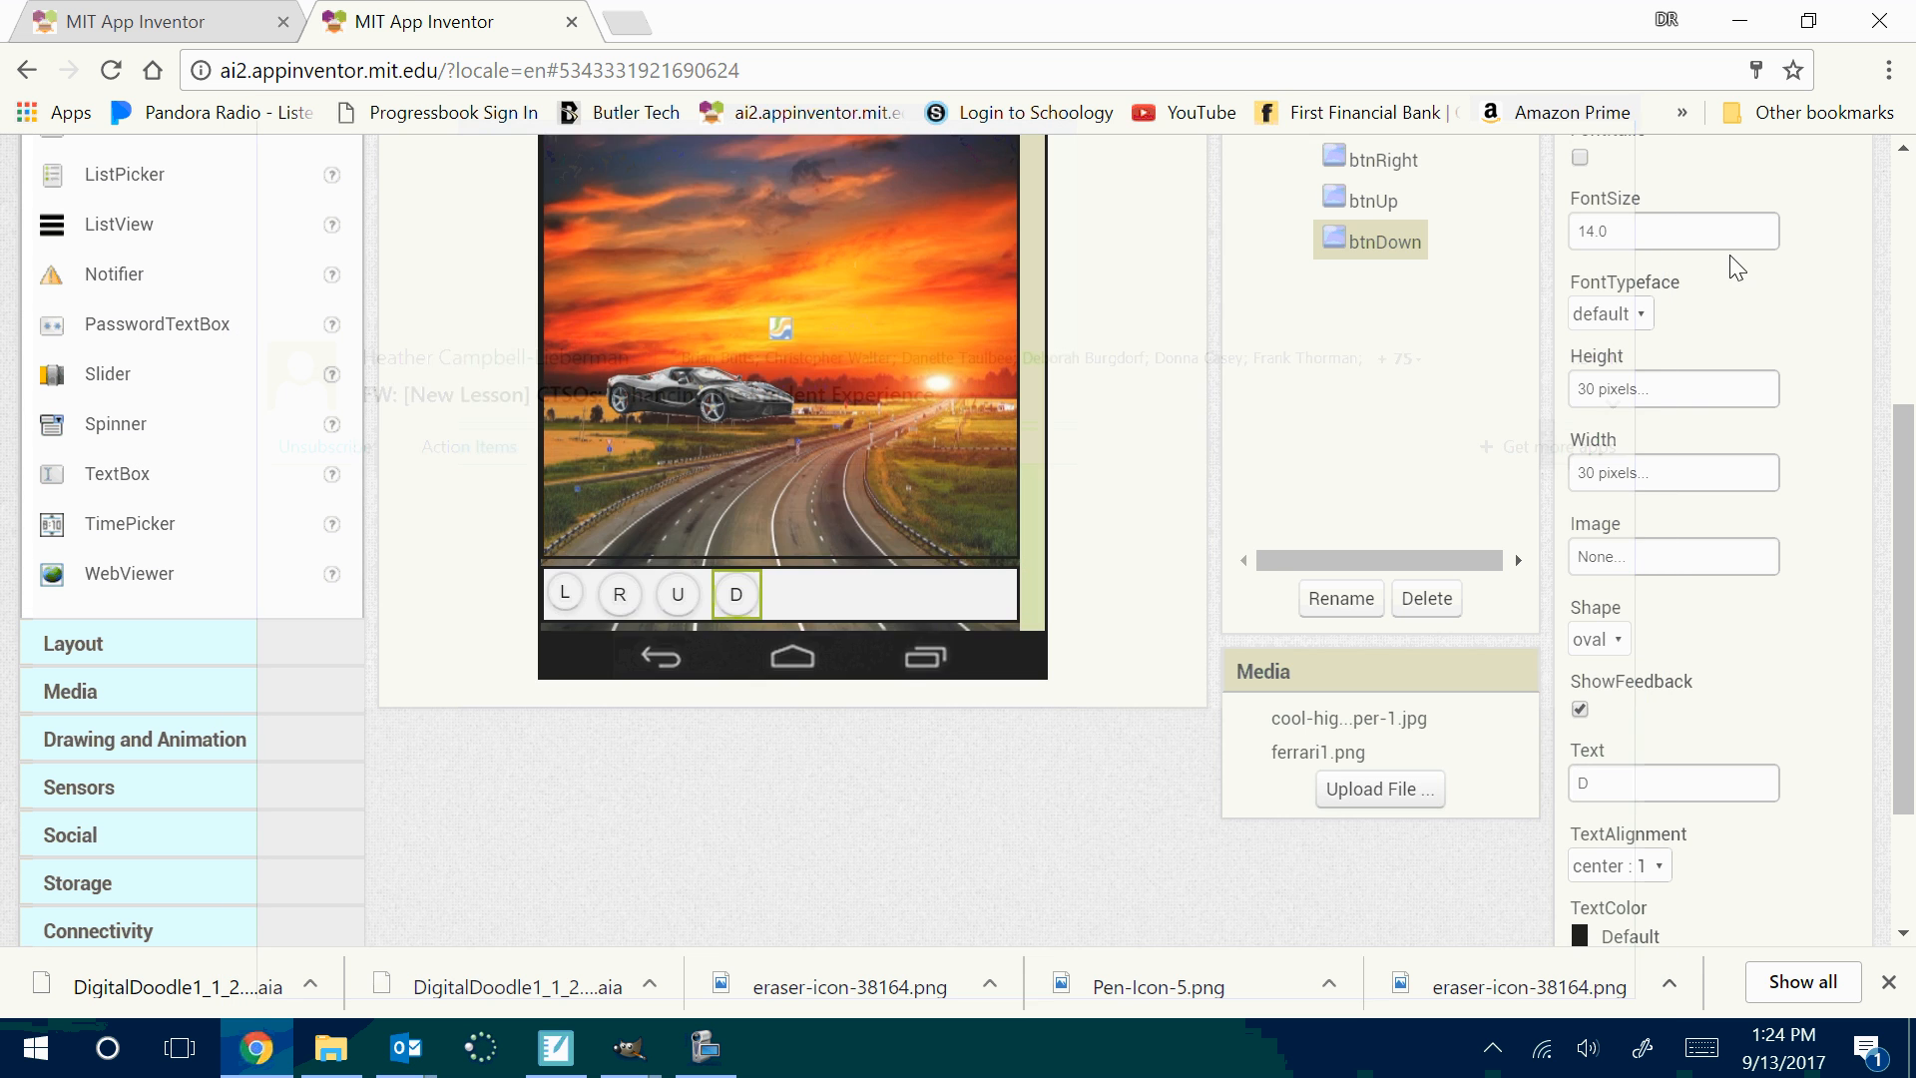
{"action": "left_click_drag", "start_coordinate": [1907, 595], "coordinate": [1908, 689]}
{"action": "scroll", "coordinate": [1908, 688], "scroll_direction": "up", "scroll_amount": 2}
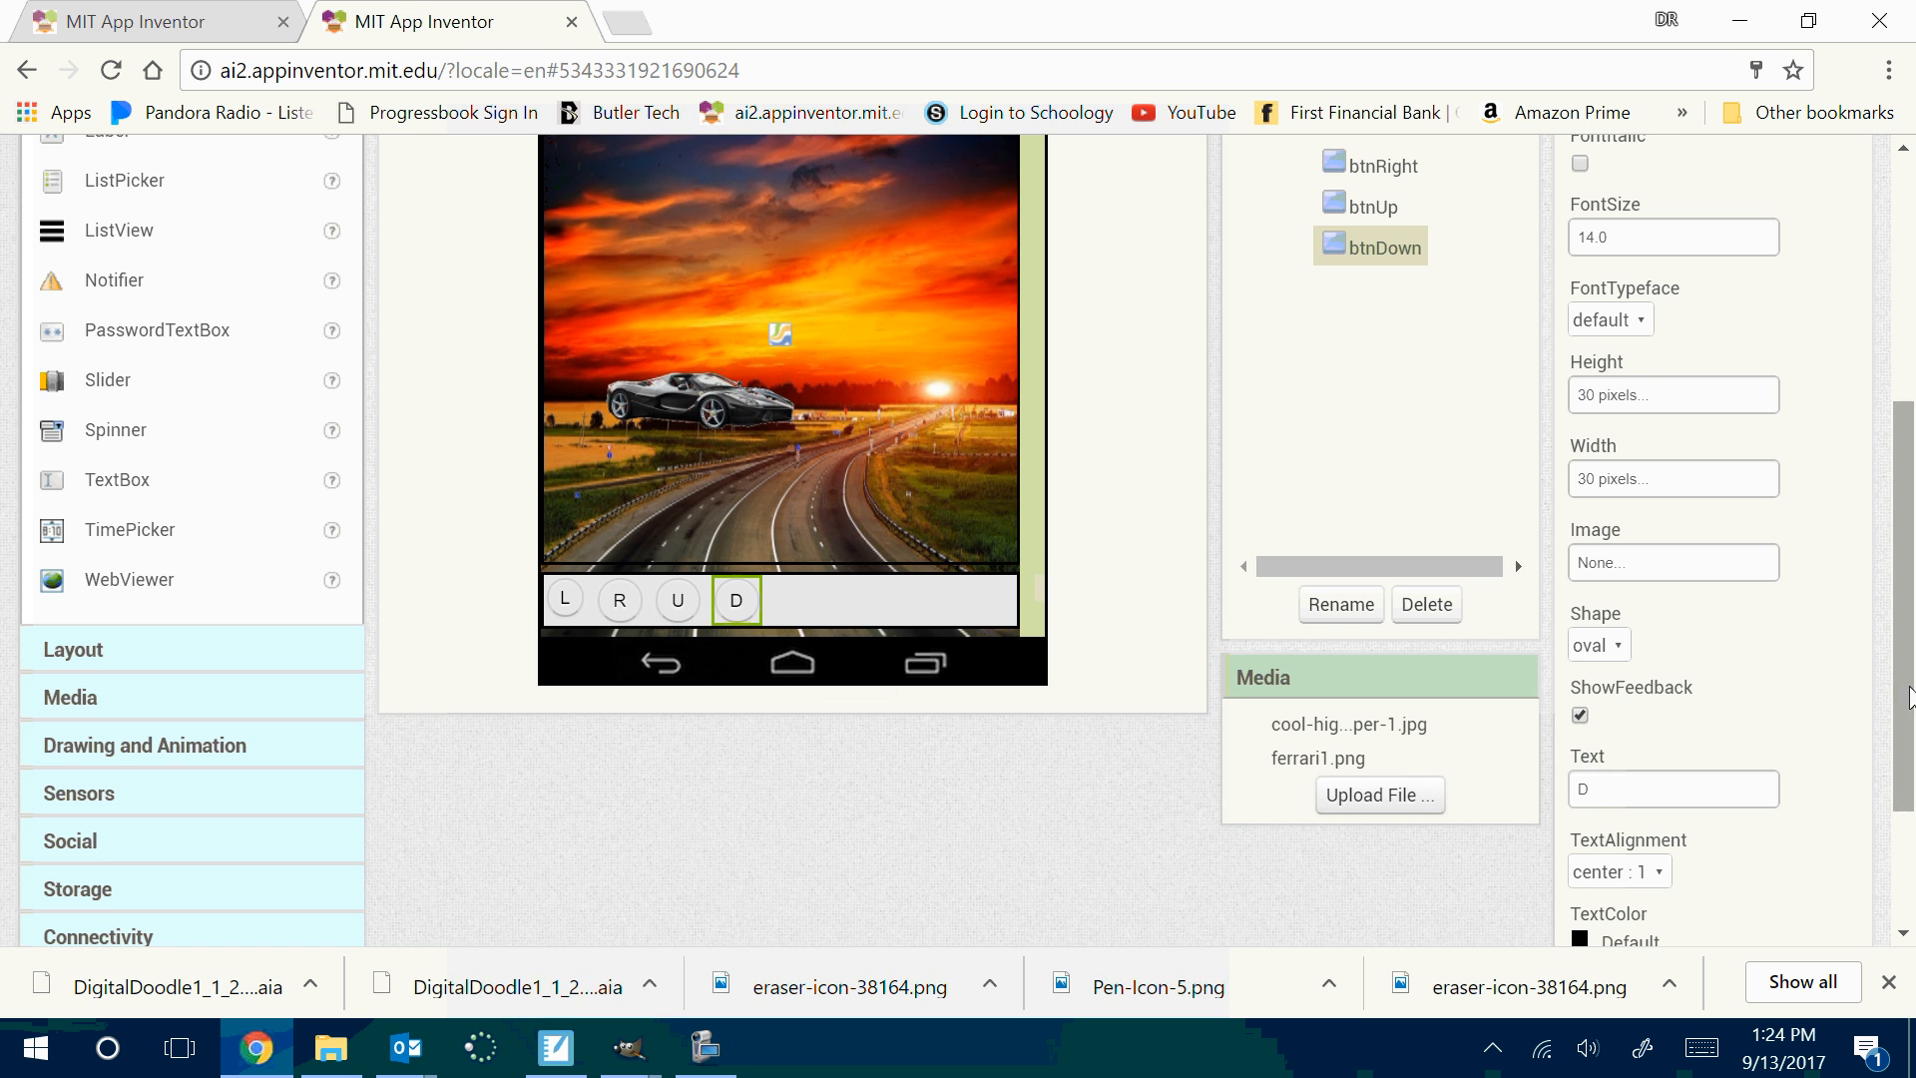
Set the horizontal alignment of haLowerControlPanel to Center
{"action": "left_click_drag", "start_coordinate": [1914, 670], "coordinate": [1914, 559]}
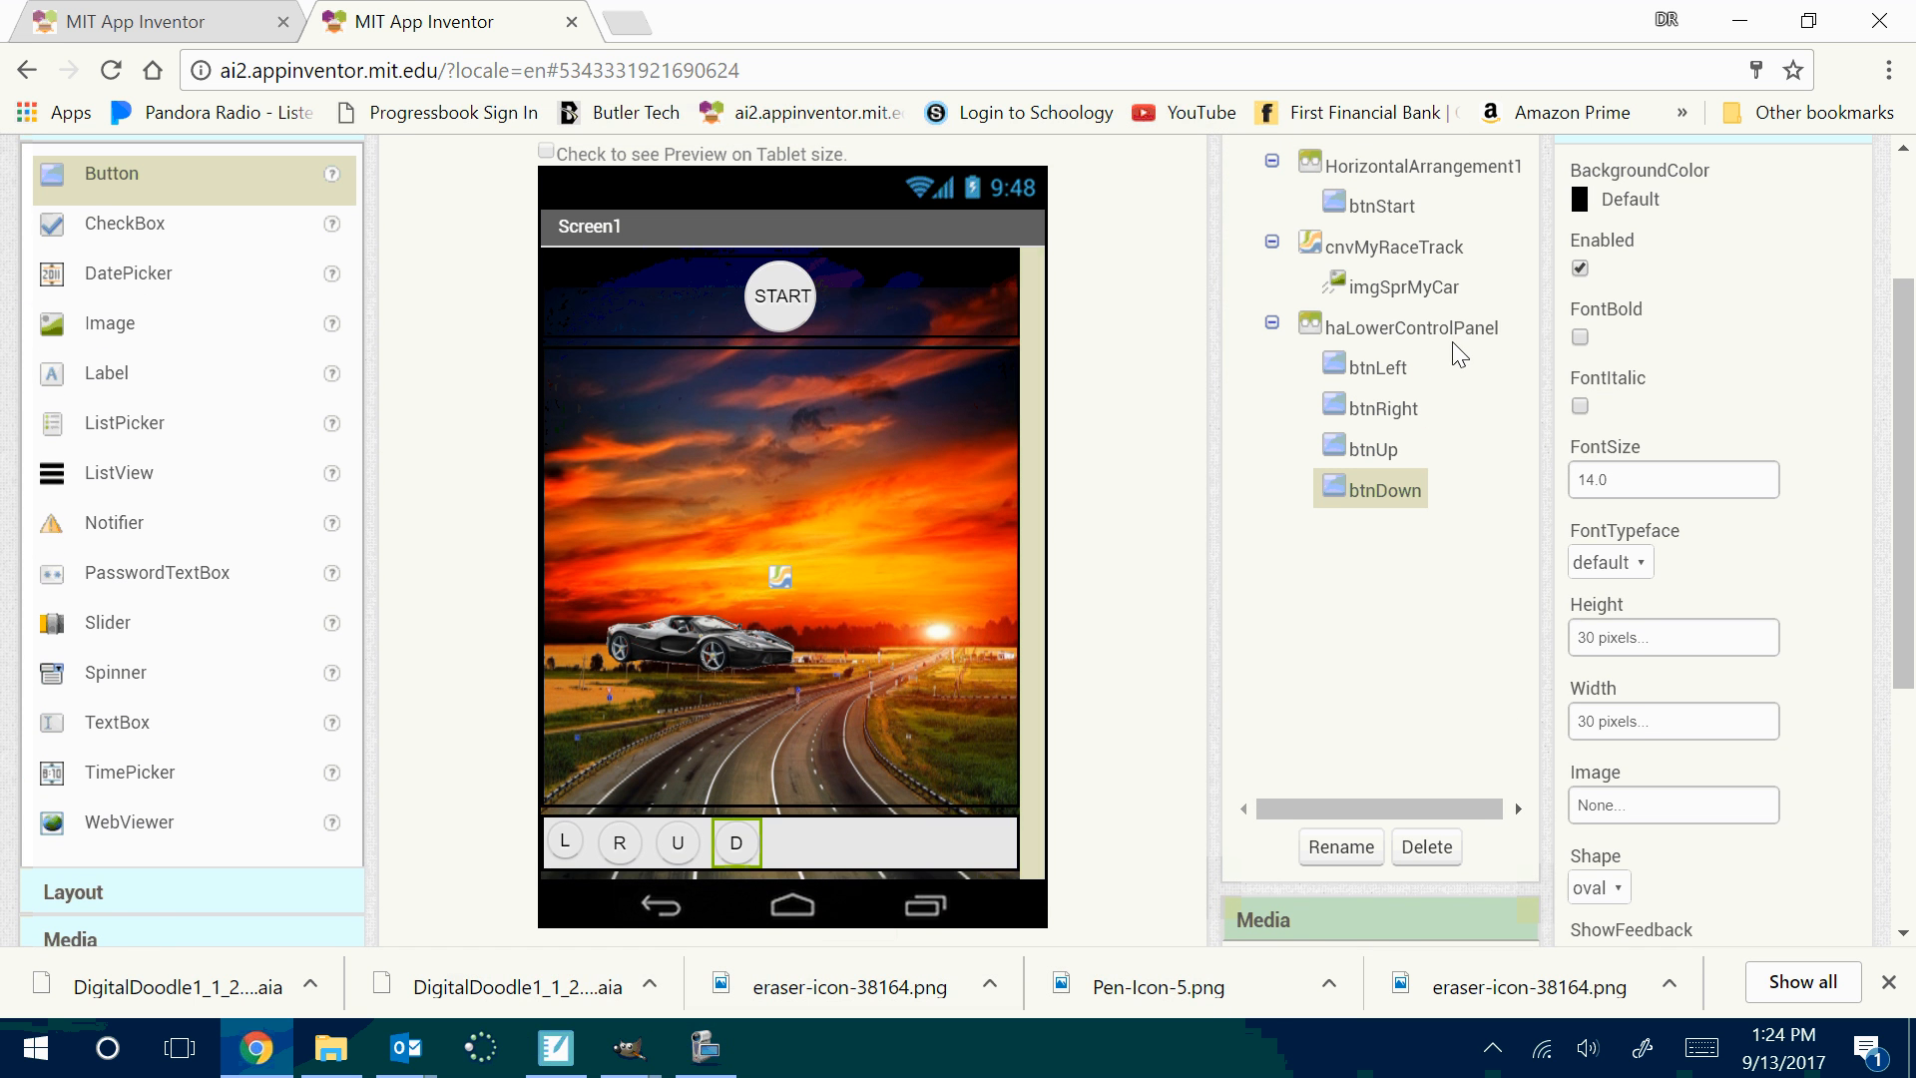
{"action": "left_click", "coordinate": [1488, 335]}
{"action": "left_click", "coordinate": [1622, 201]}
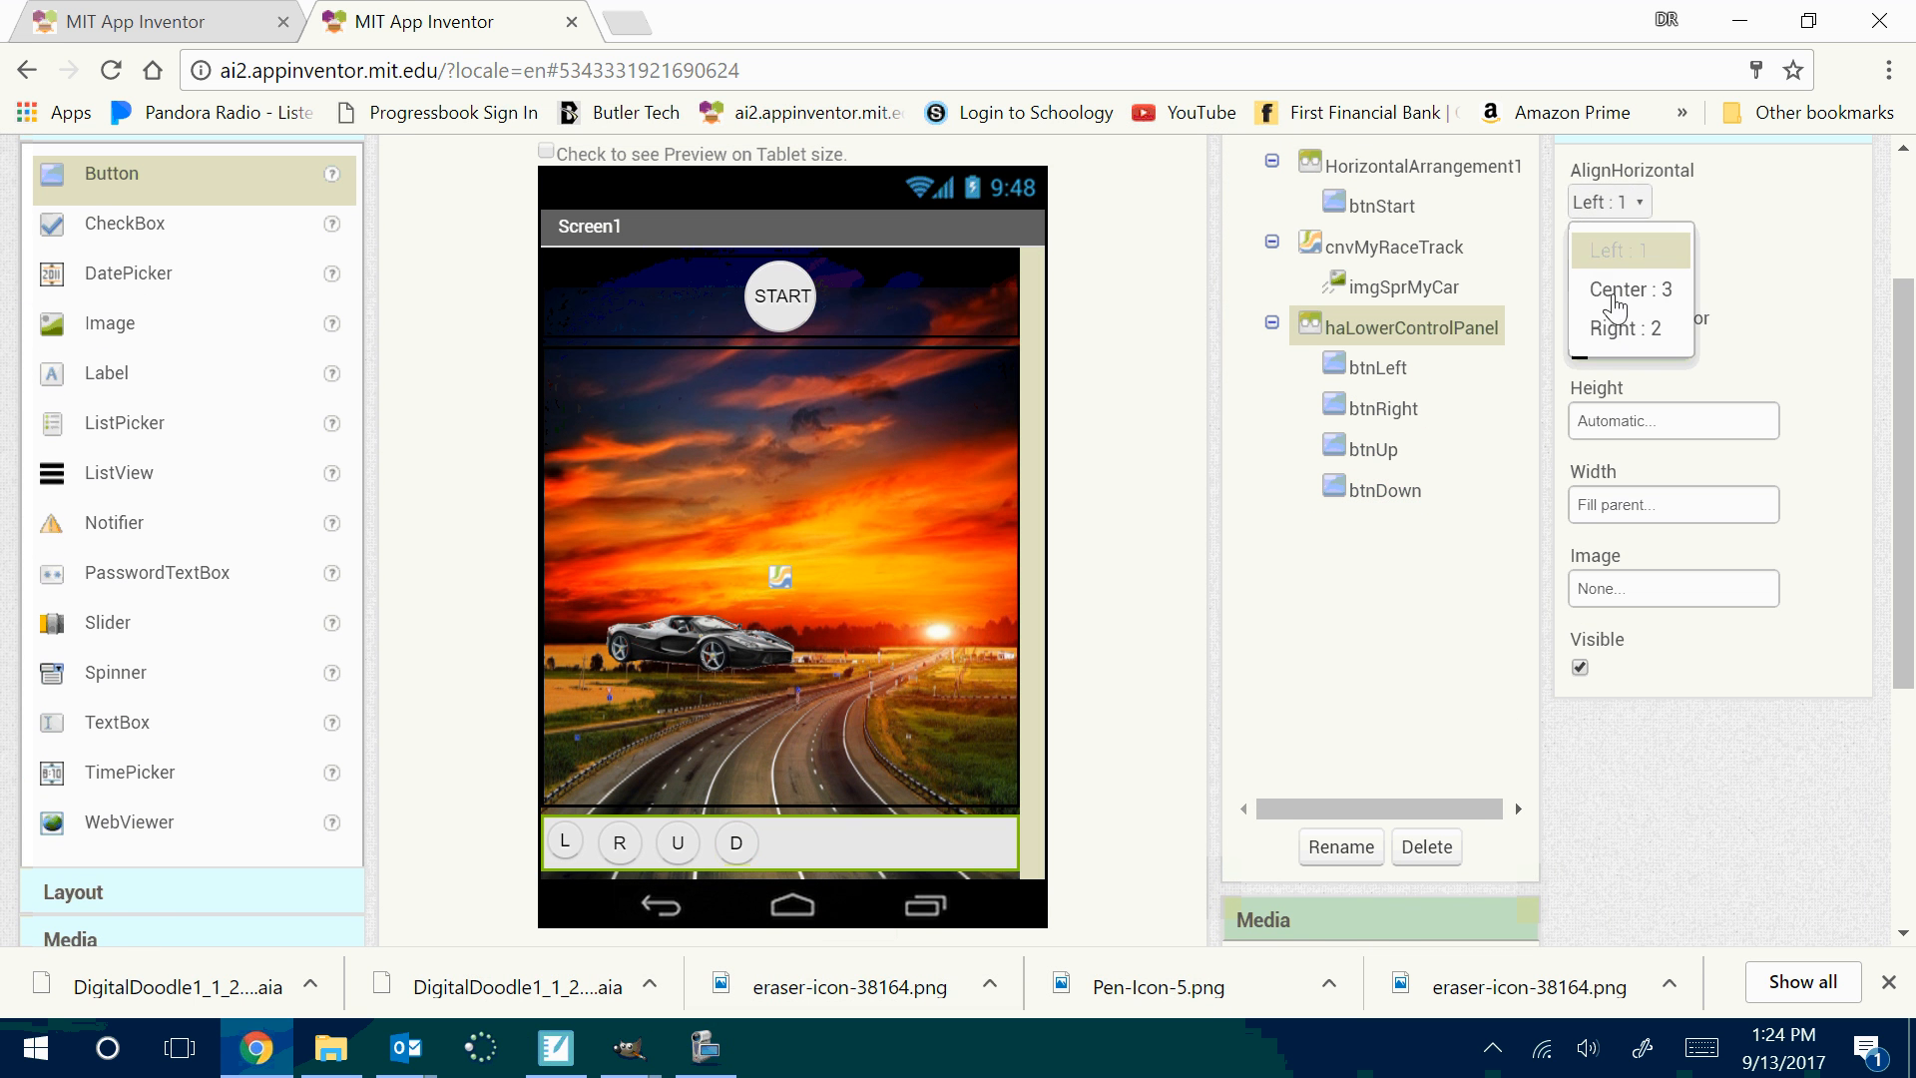
{"action": "left_click", "coordinate": [1608, 299]}
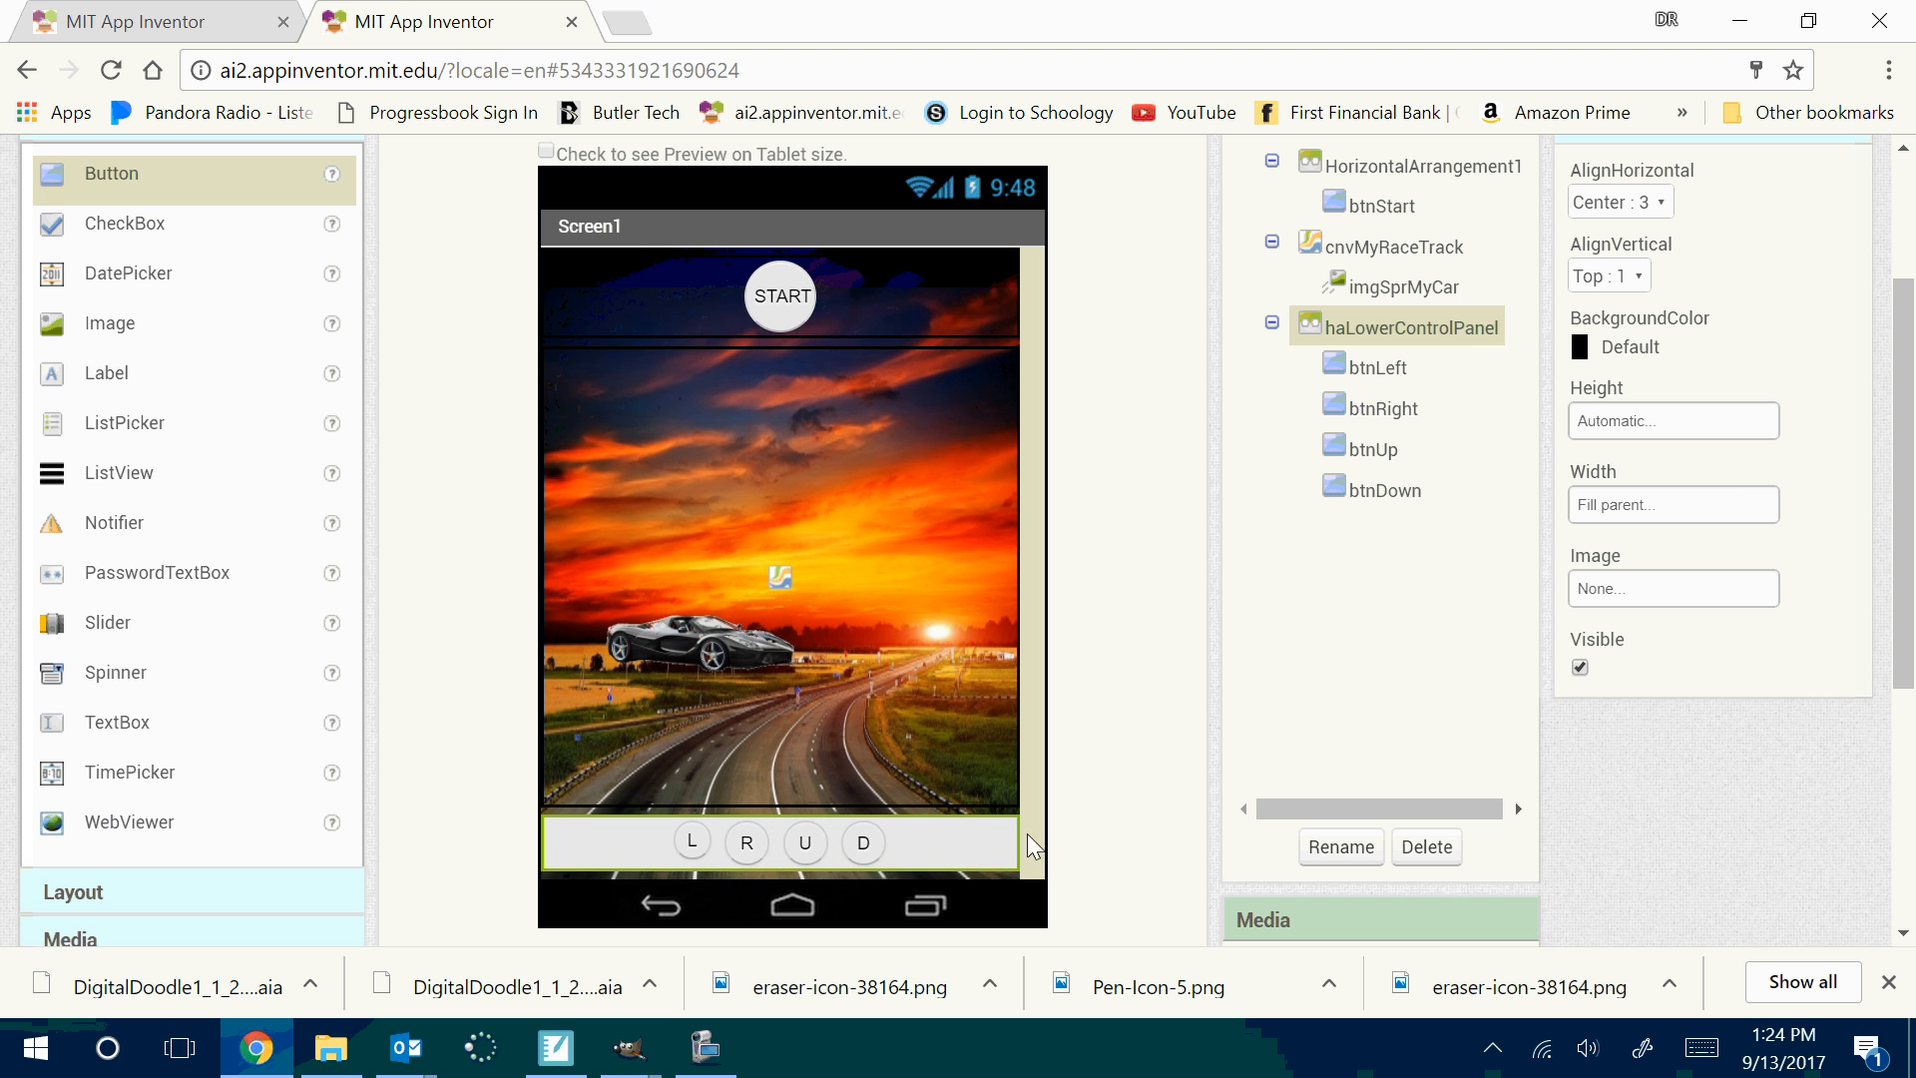
Try Black and Orange as background colors for haLowerControlPanel
{"action": "left_click", "coordinate": [1628, 350]}
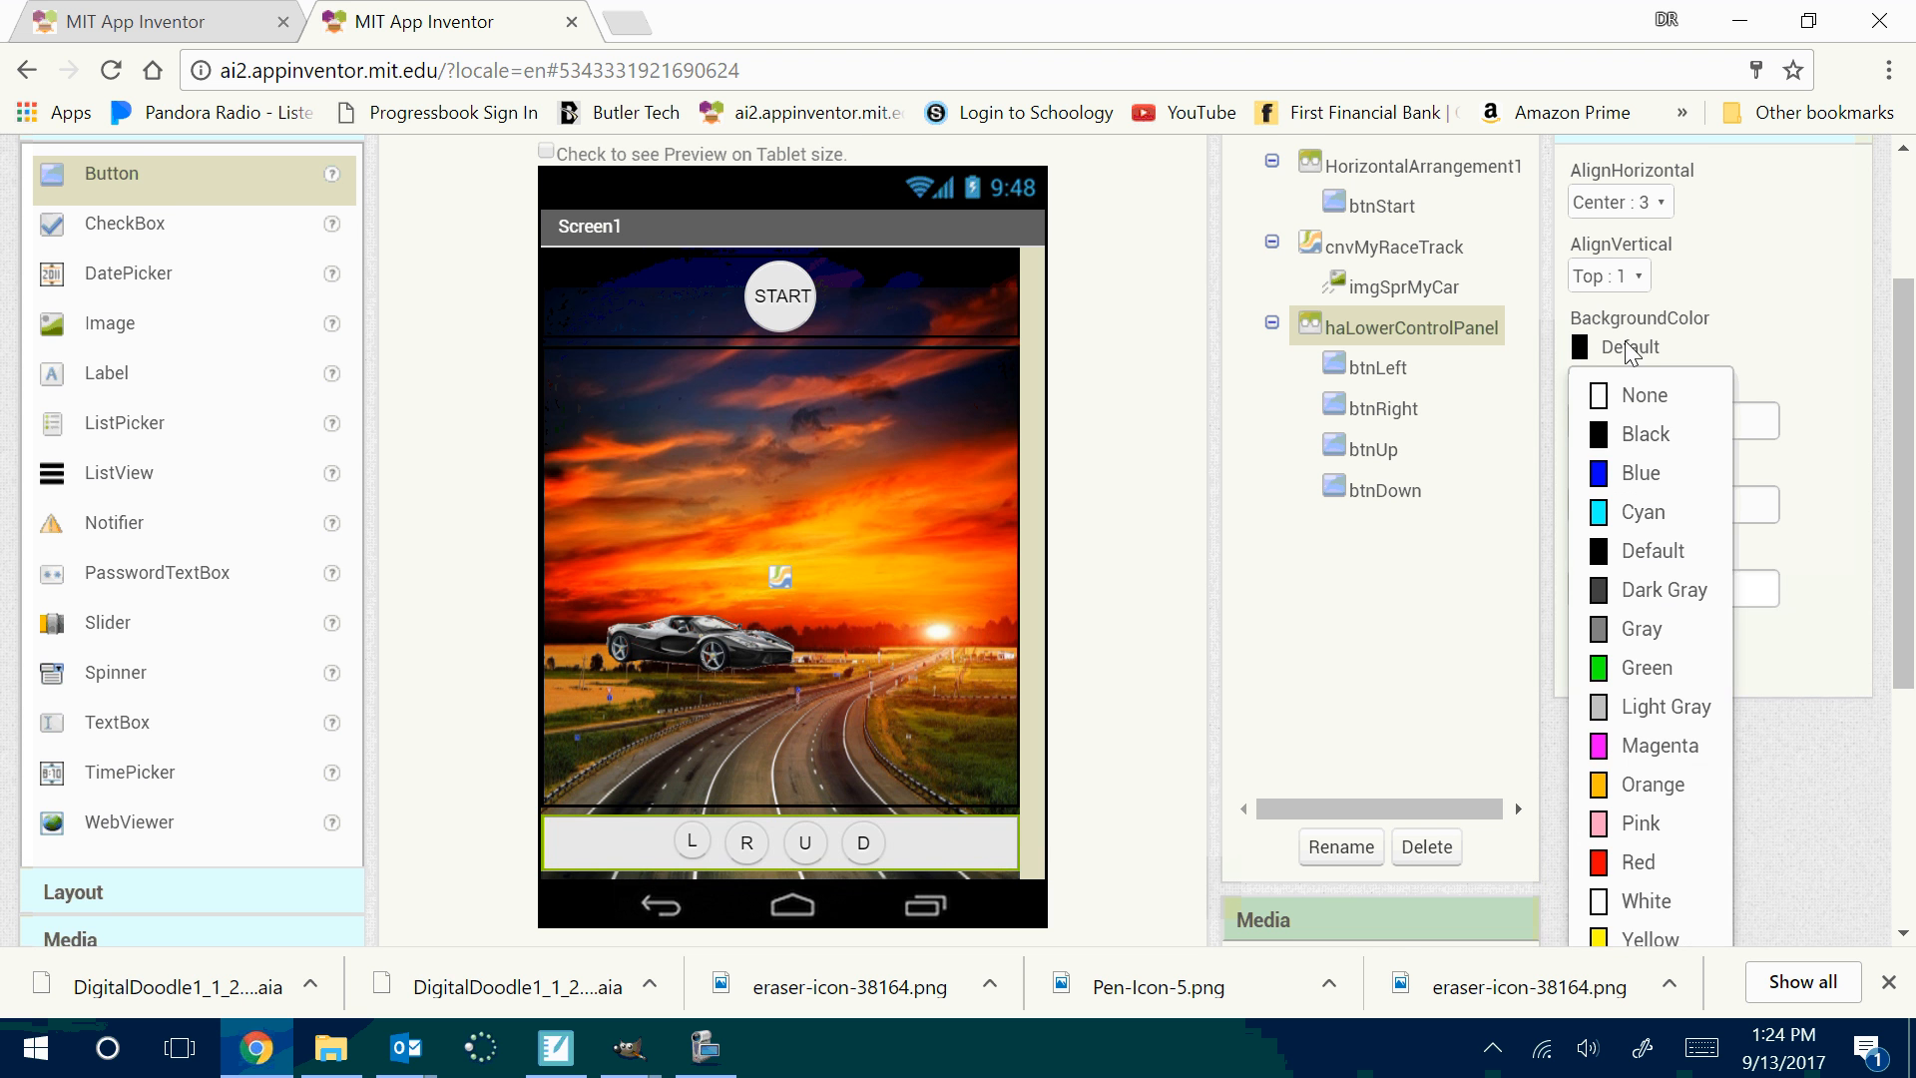
{"action": "scroll", "coordinate": [1637, 415], "scroll_direction": "down", "scroll_amount": 1}
{"action": "left_click", "coordinate": [1641, 414]}
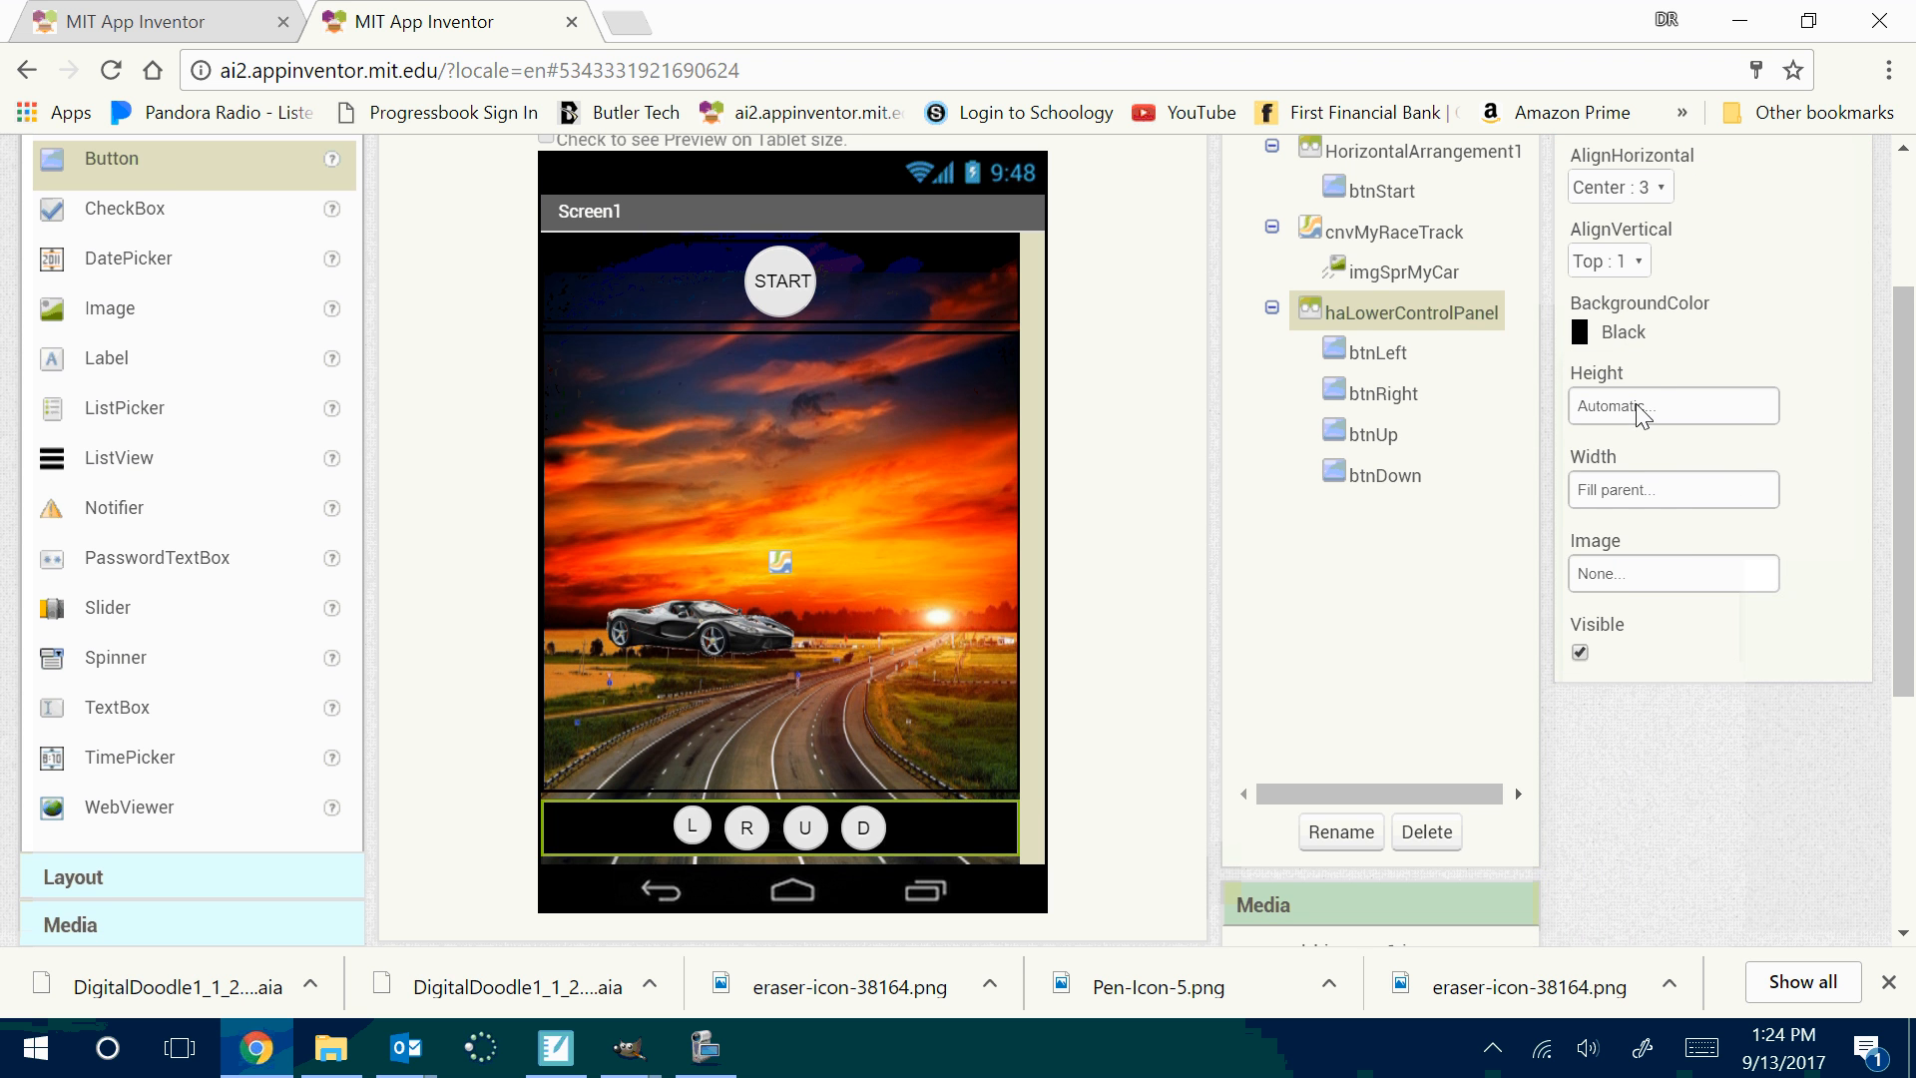
{"action": "left_click", "coordinate": [1635, 342]}
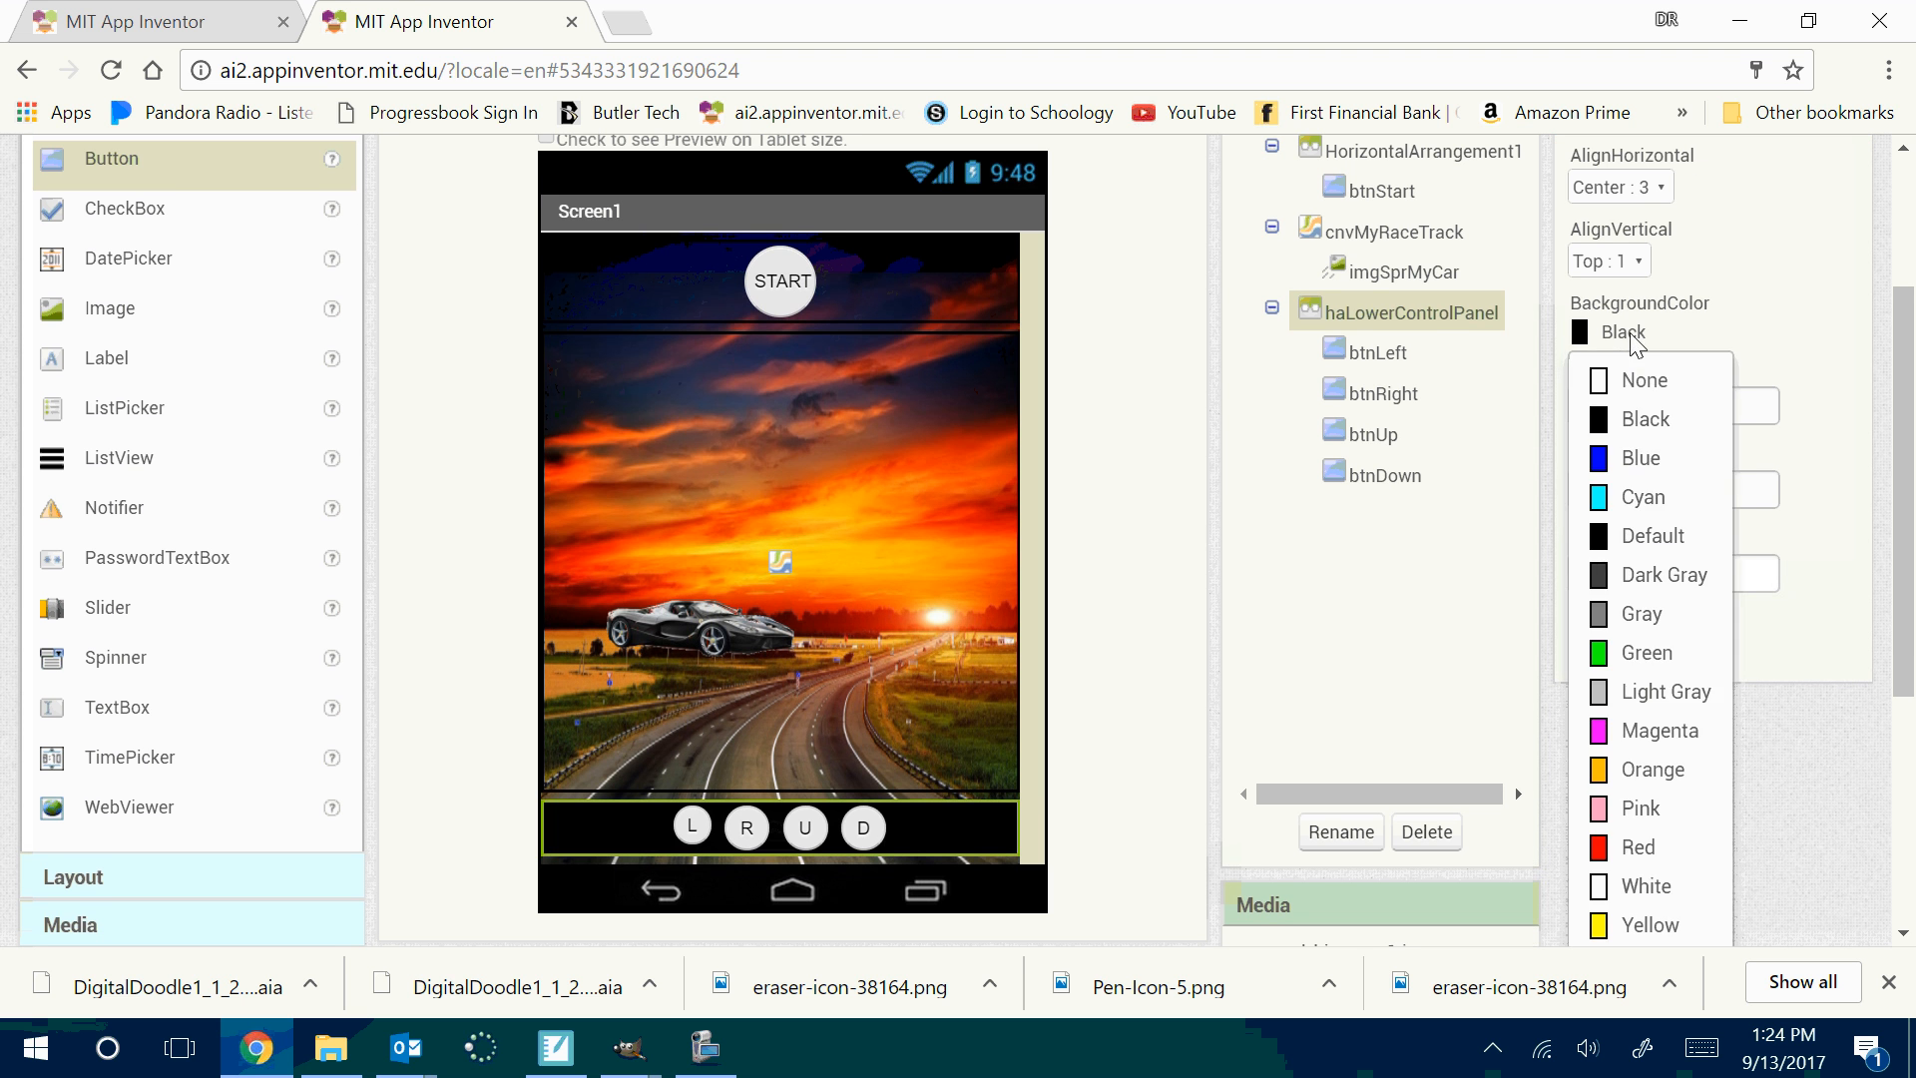
{"action": "left_click", "coordinate": [1626, 770]}
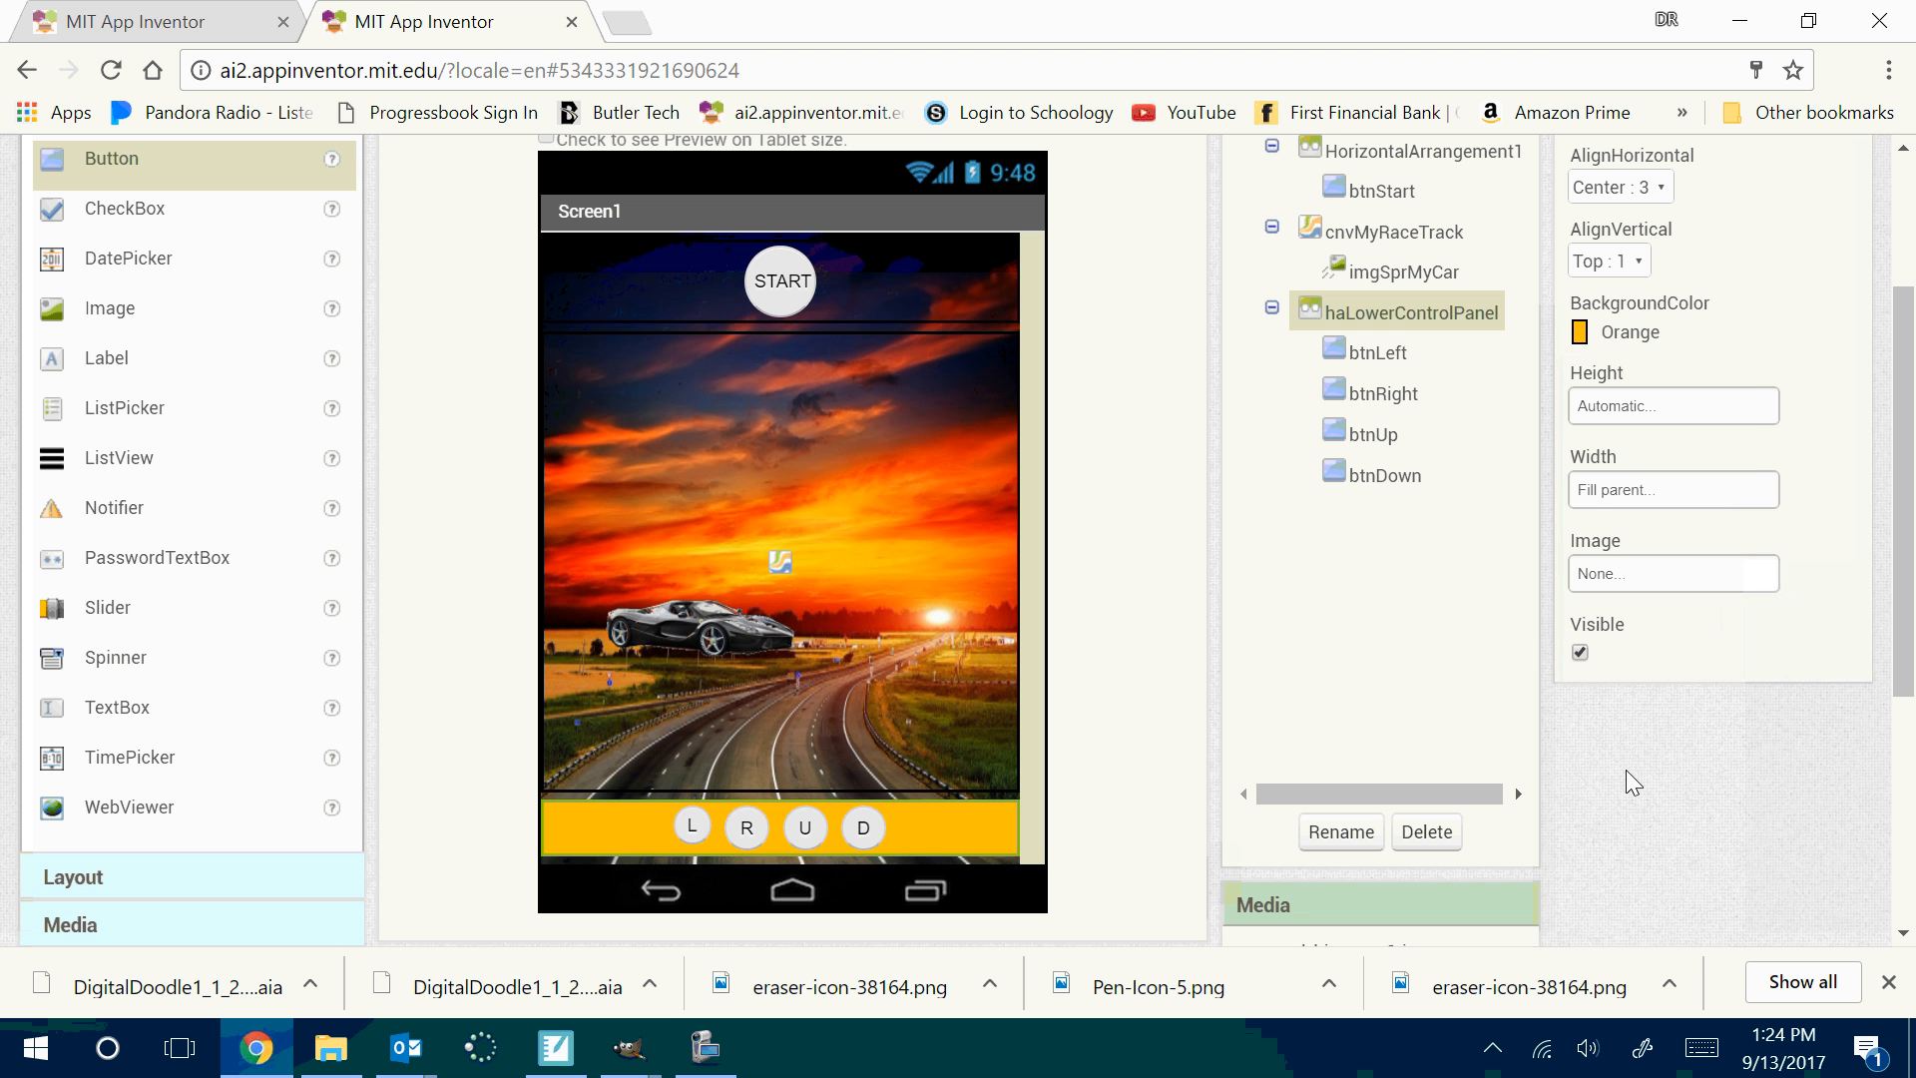
Set haLowerControlPanel's background color to None and move btnRight to the end of the button row
{"action": "left_click", "coordinate": [1635, 335]}
{"action": "left_click", "coordinate": [1645, 384]}
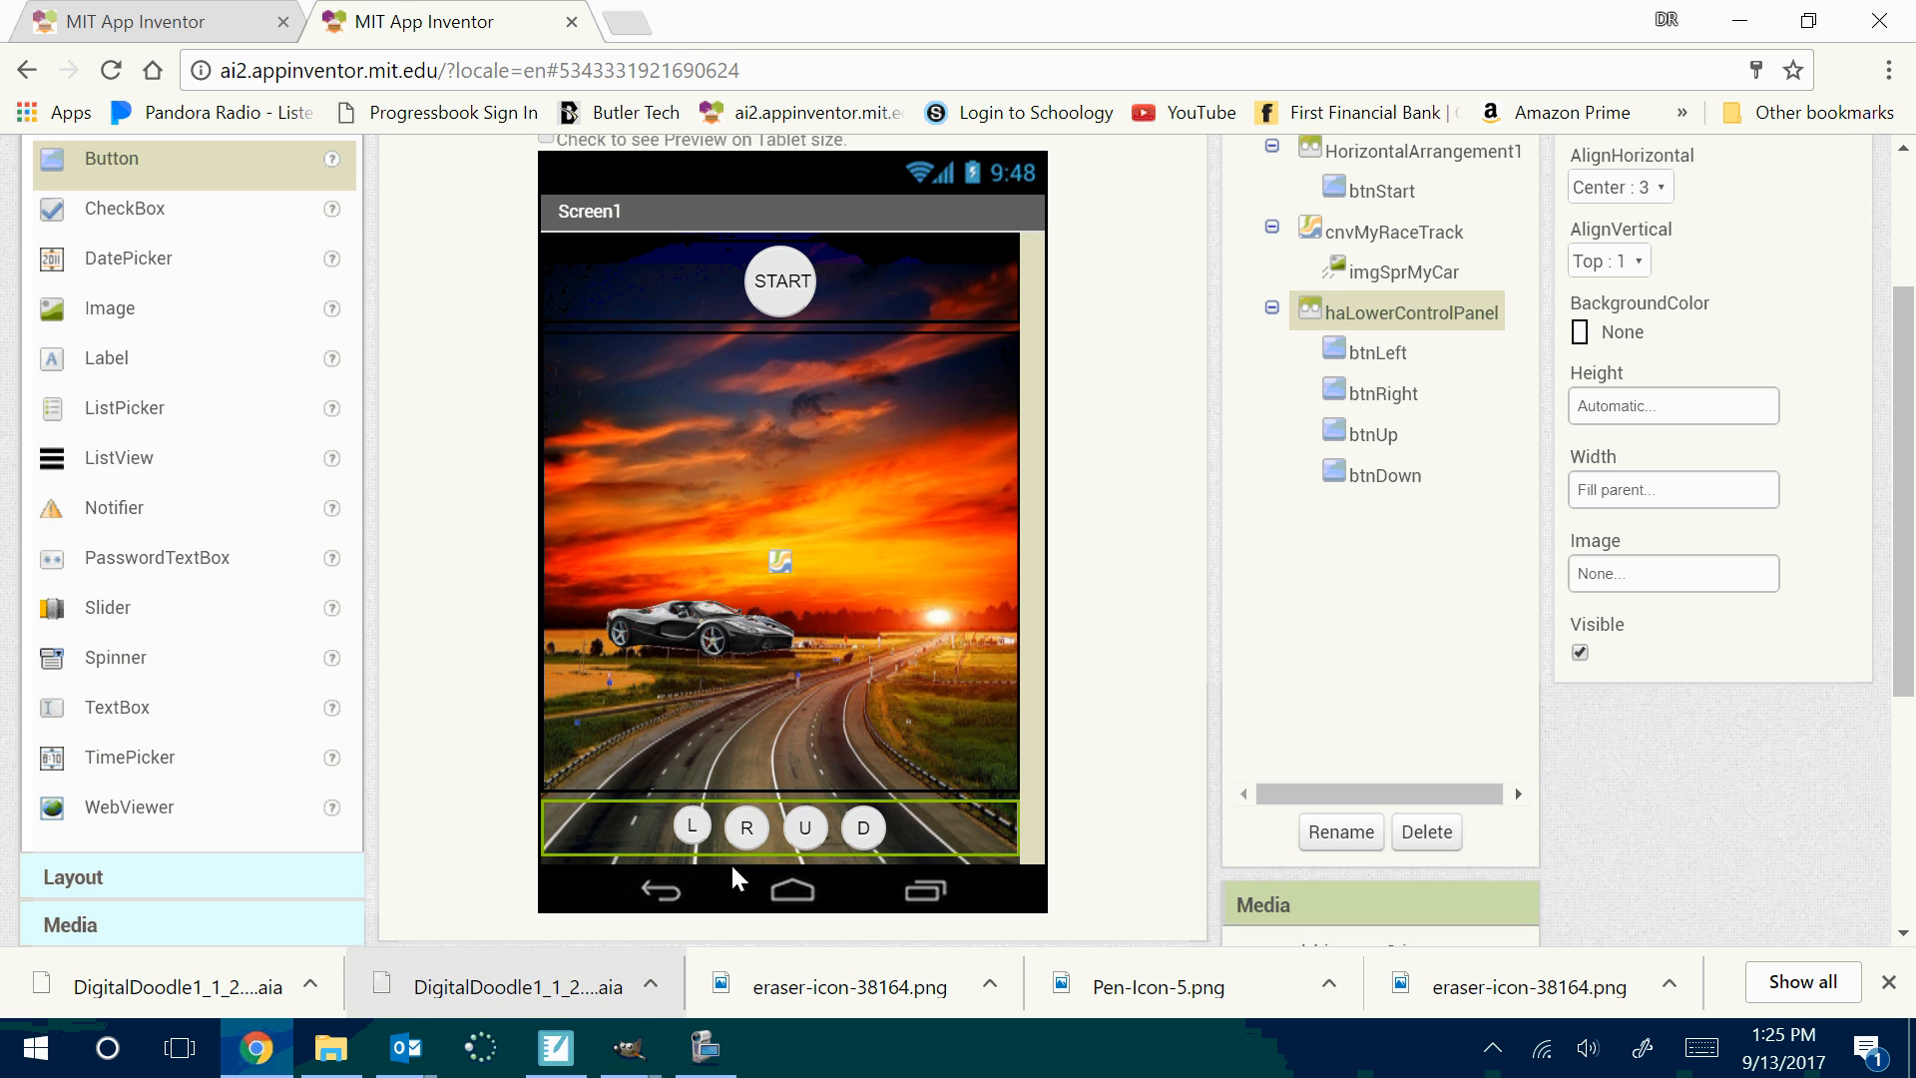
{"action": "left_click_drag", "start_coordinate": [747, 828], "coordinate": [938, 840]}
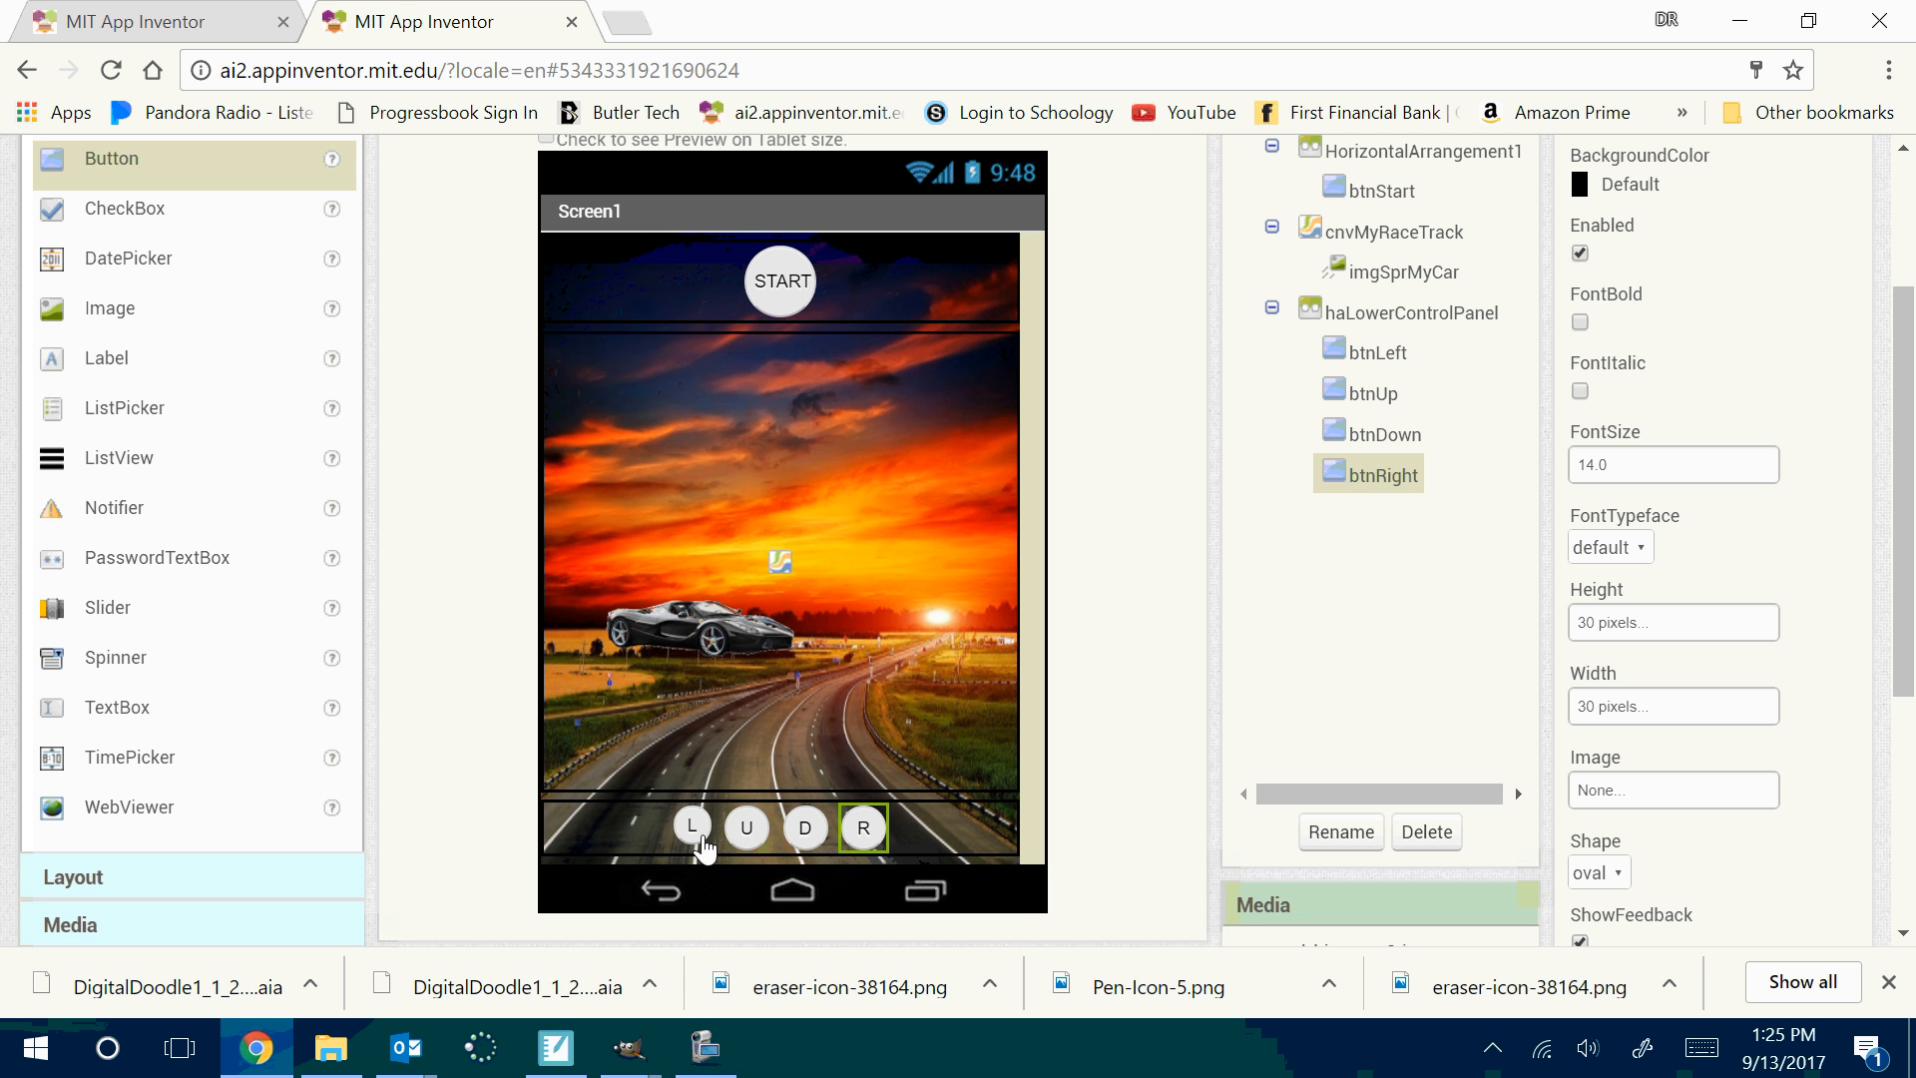
Set the height and width of btnLeft to 30 pixels each
{"action": "left_click", "coordinate": [693, 829]}
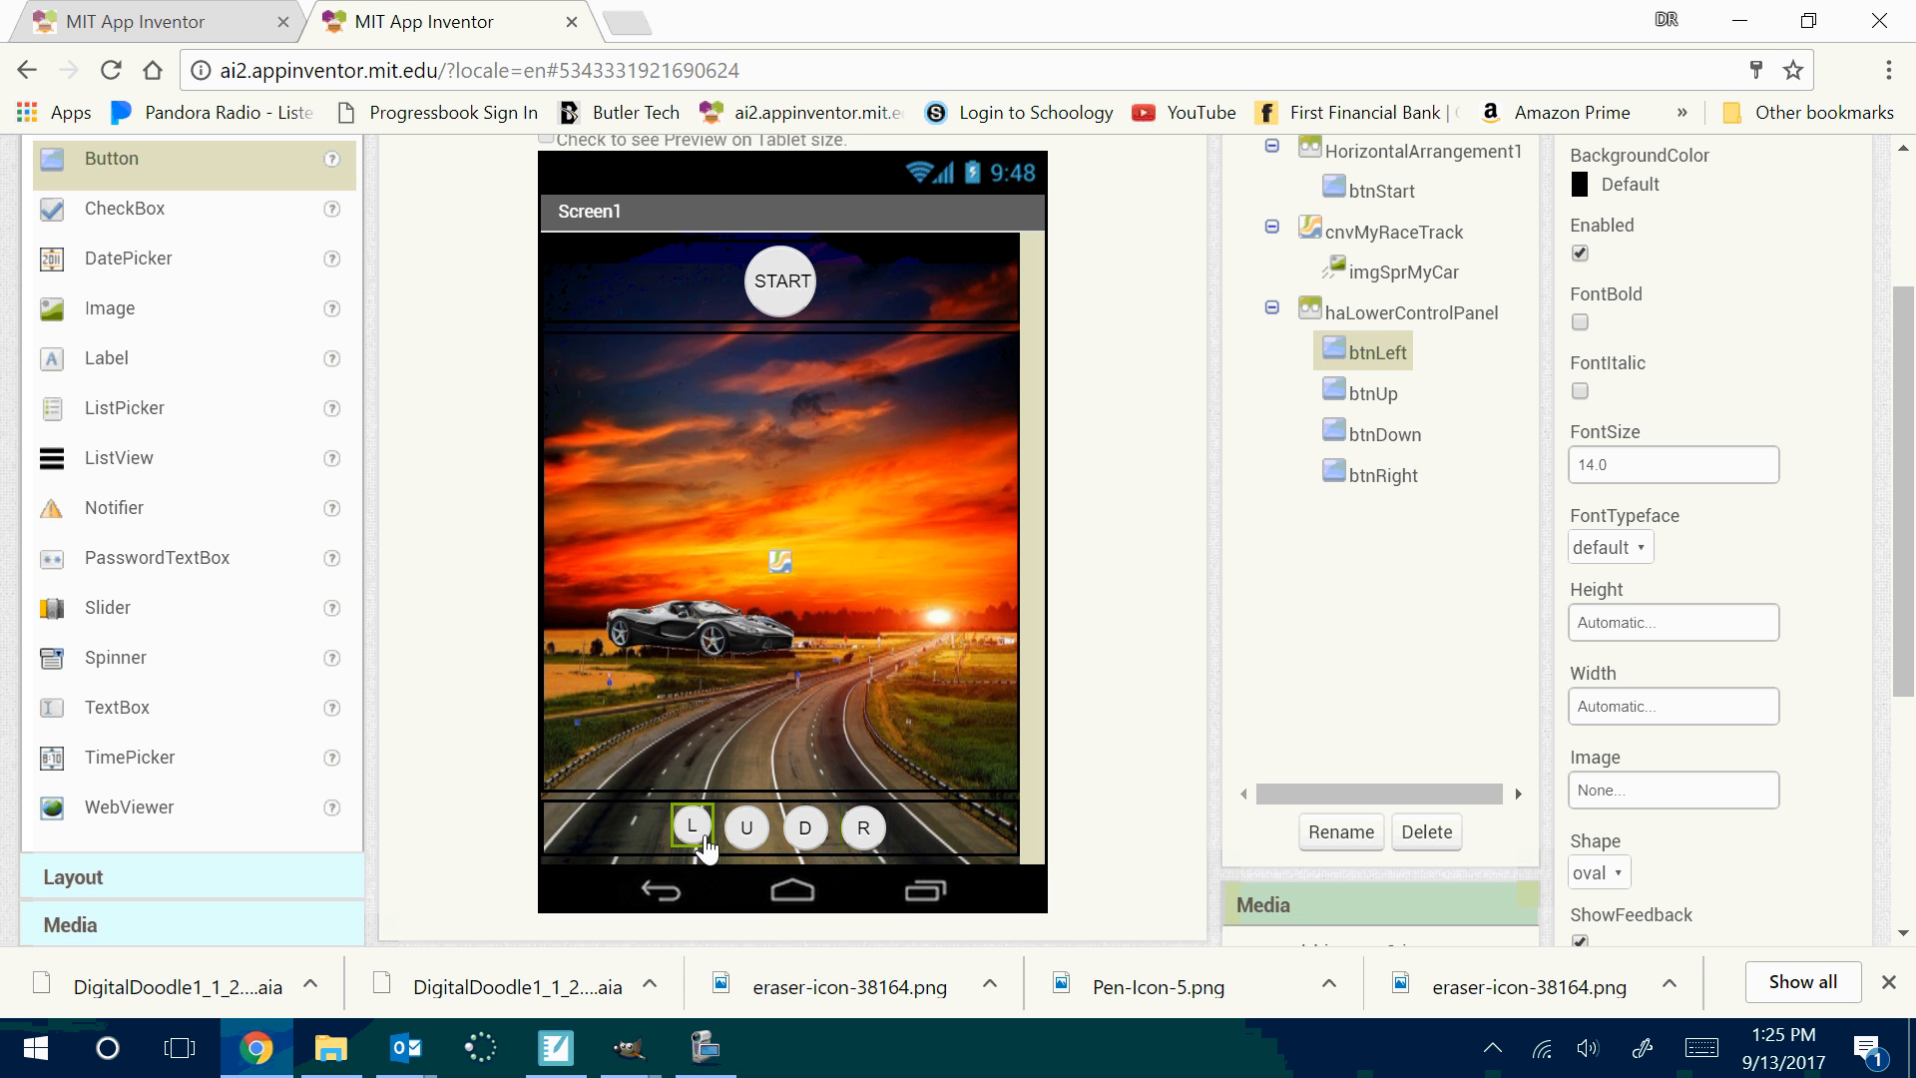
{"action": "left_click", "coordinate": [1657, 623]}
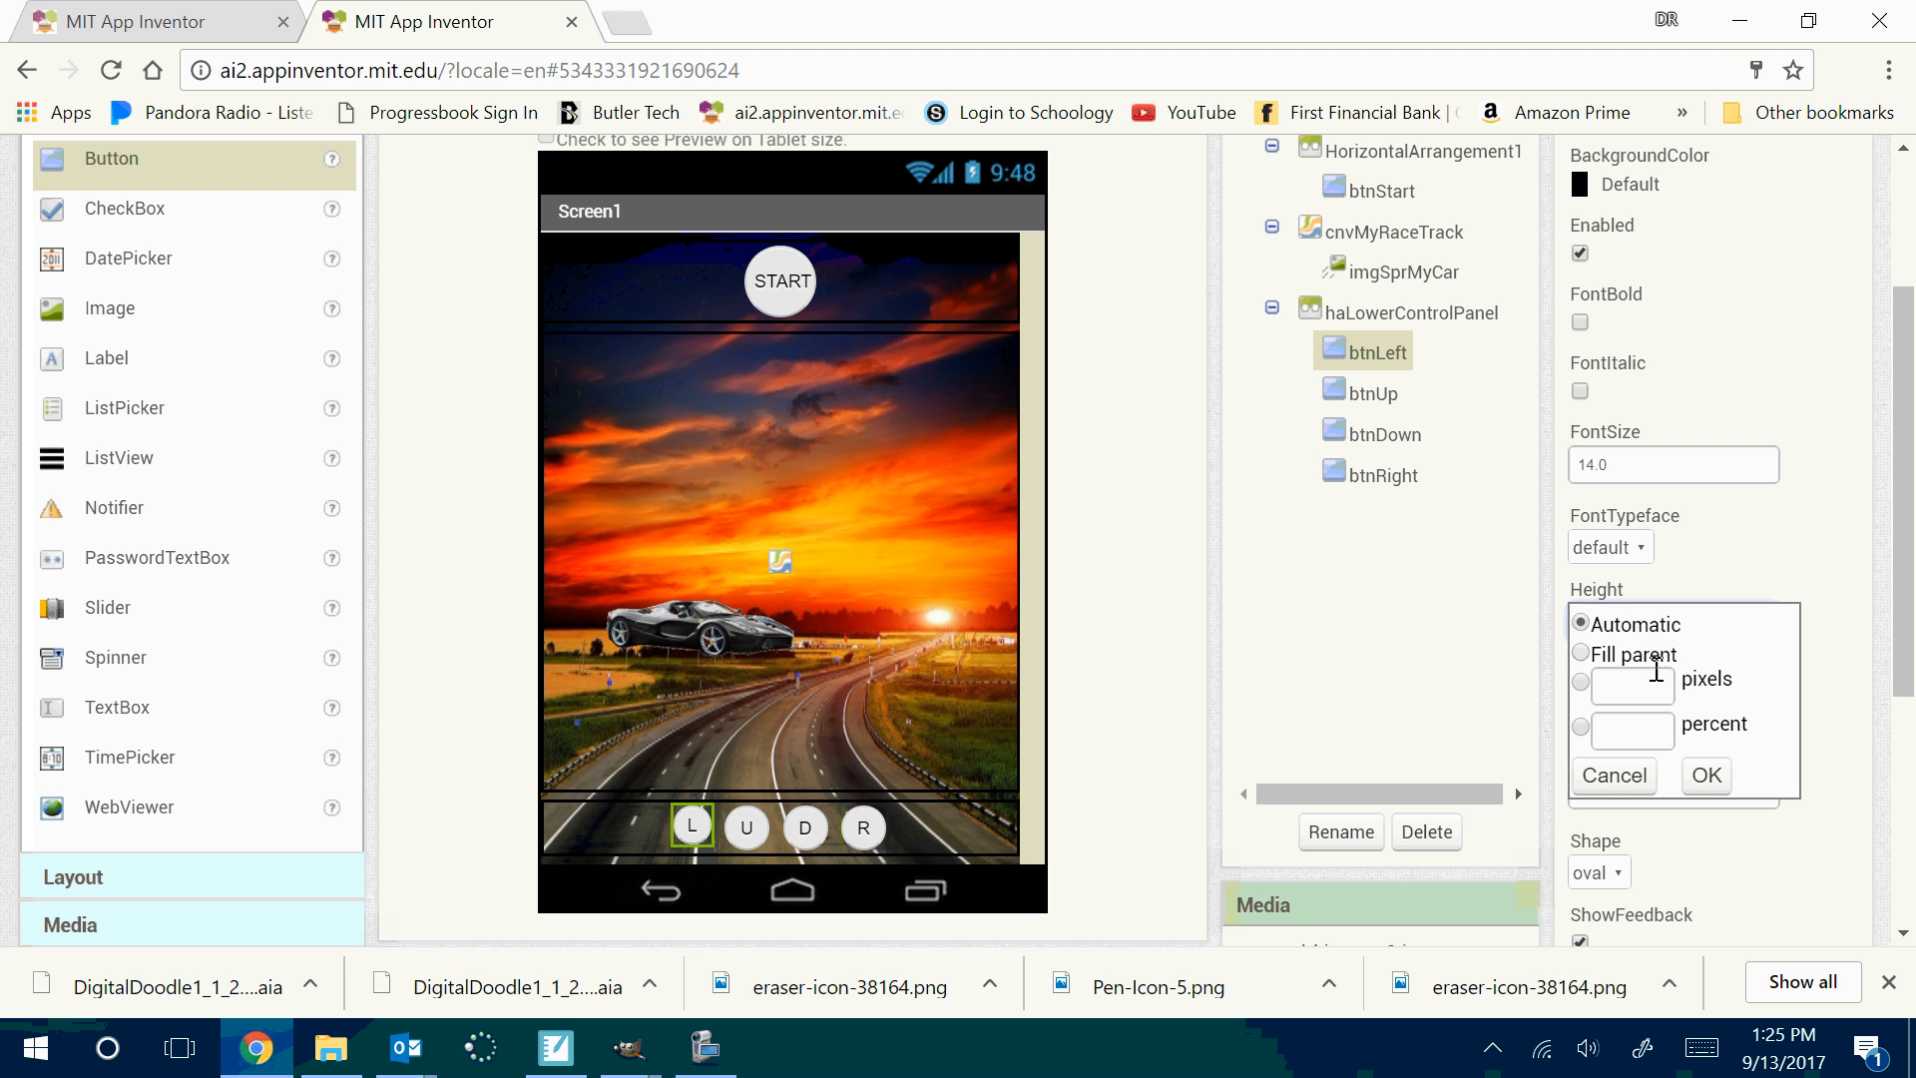
{"action": "left_click", "coordinate": [1638, 686]}
{"action": "type", "text": "30"}
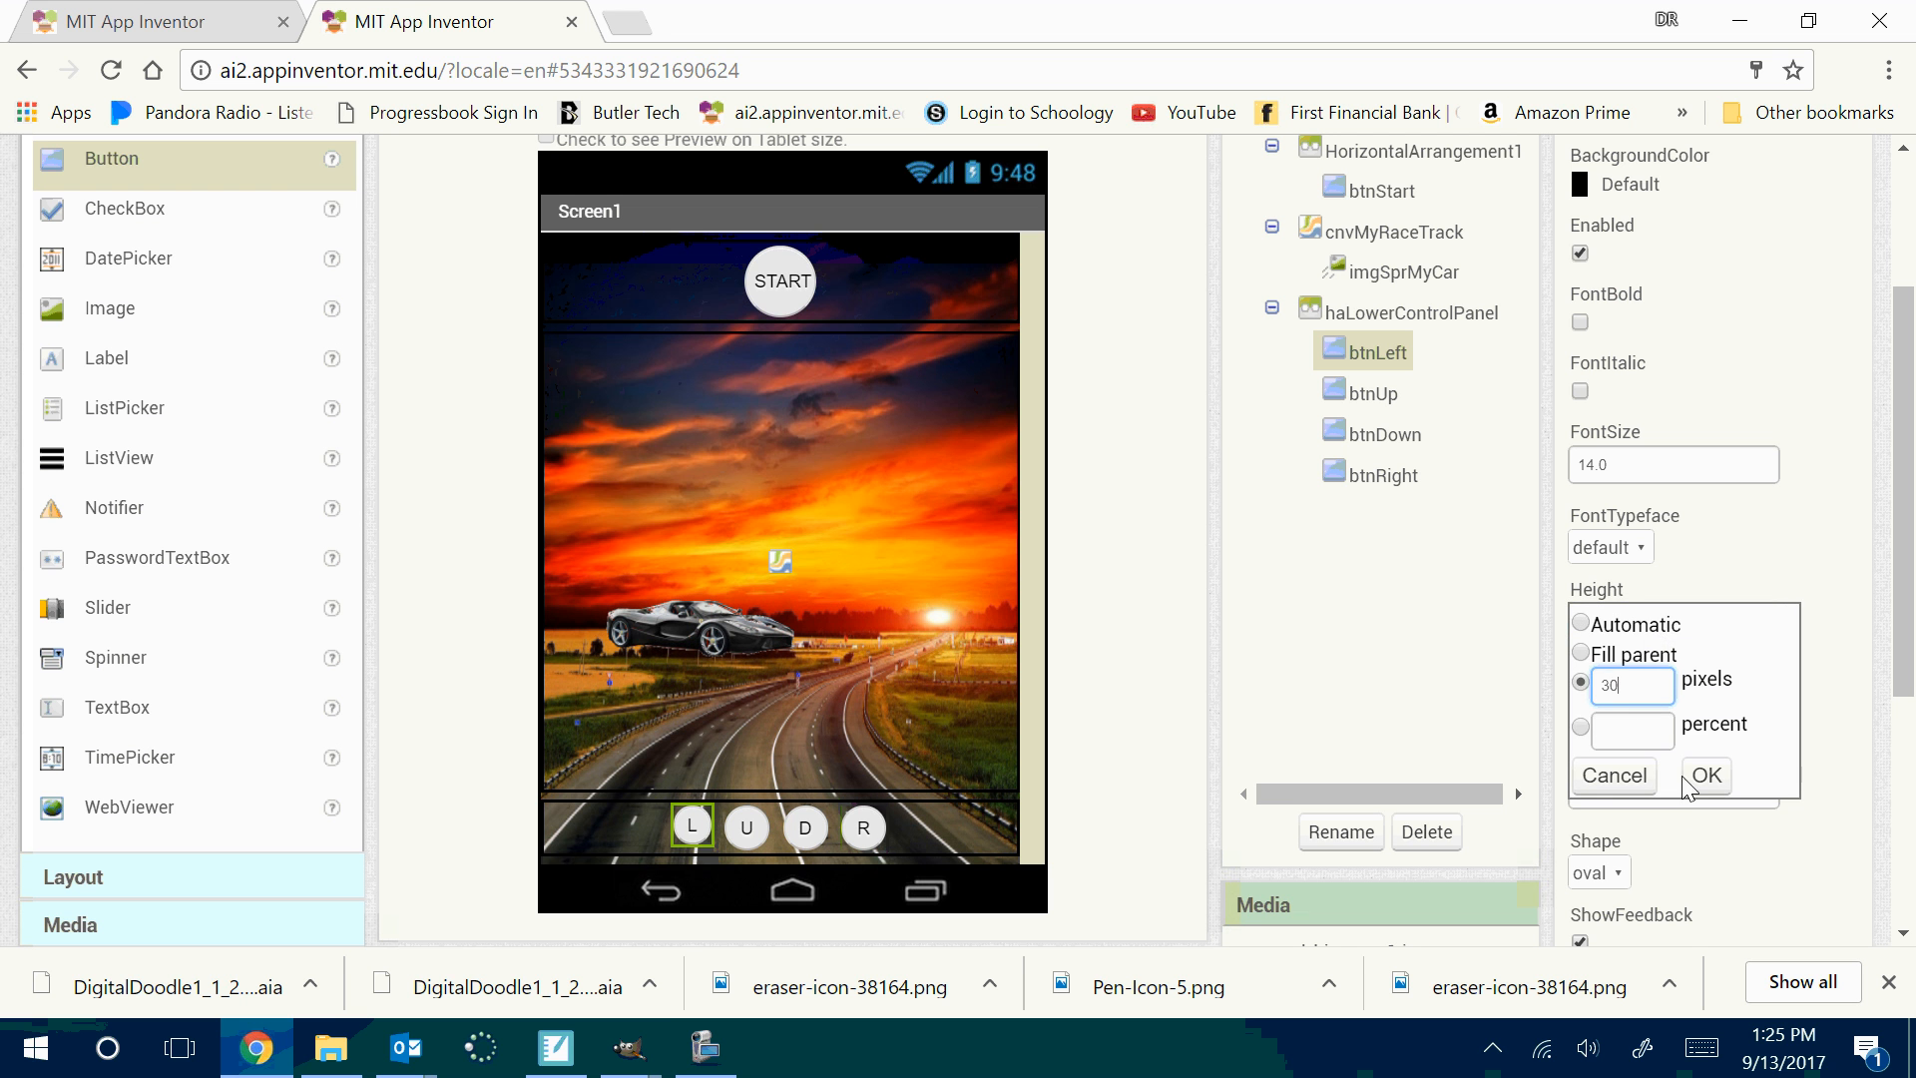
{"action": "left_click", "coordinate": [1707, 776]}
{"action": "left_click", "coordinate": [1653, 711]}
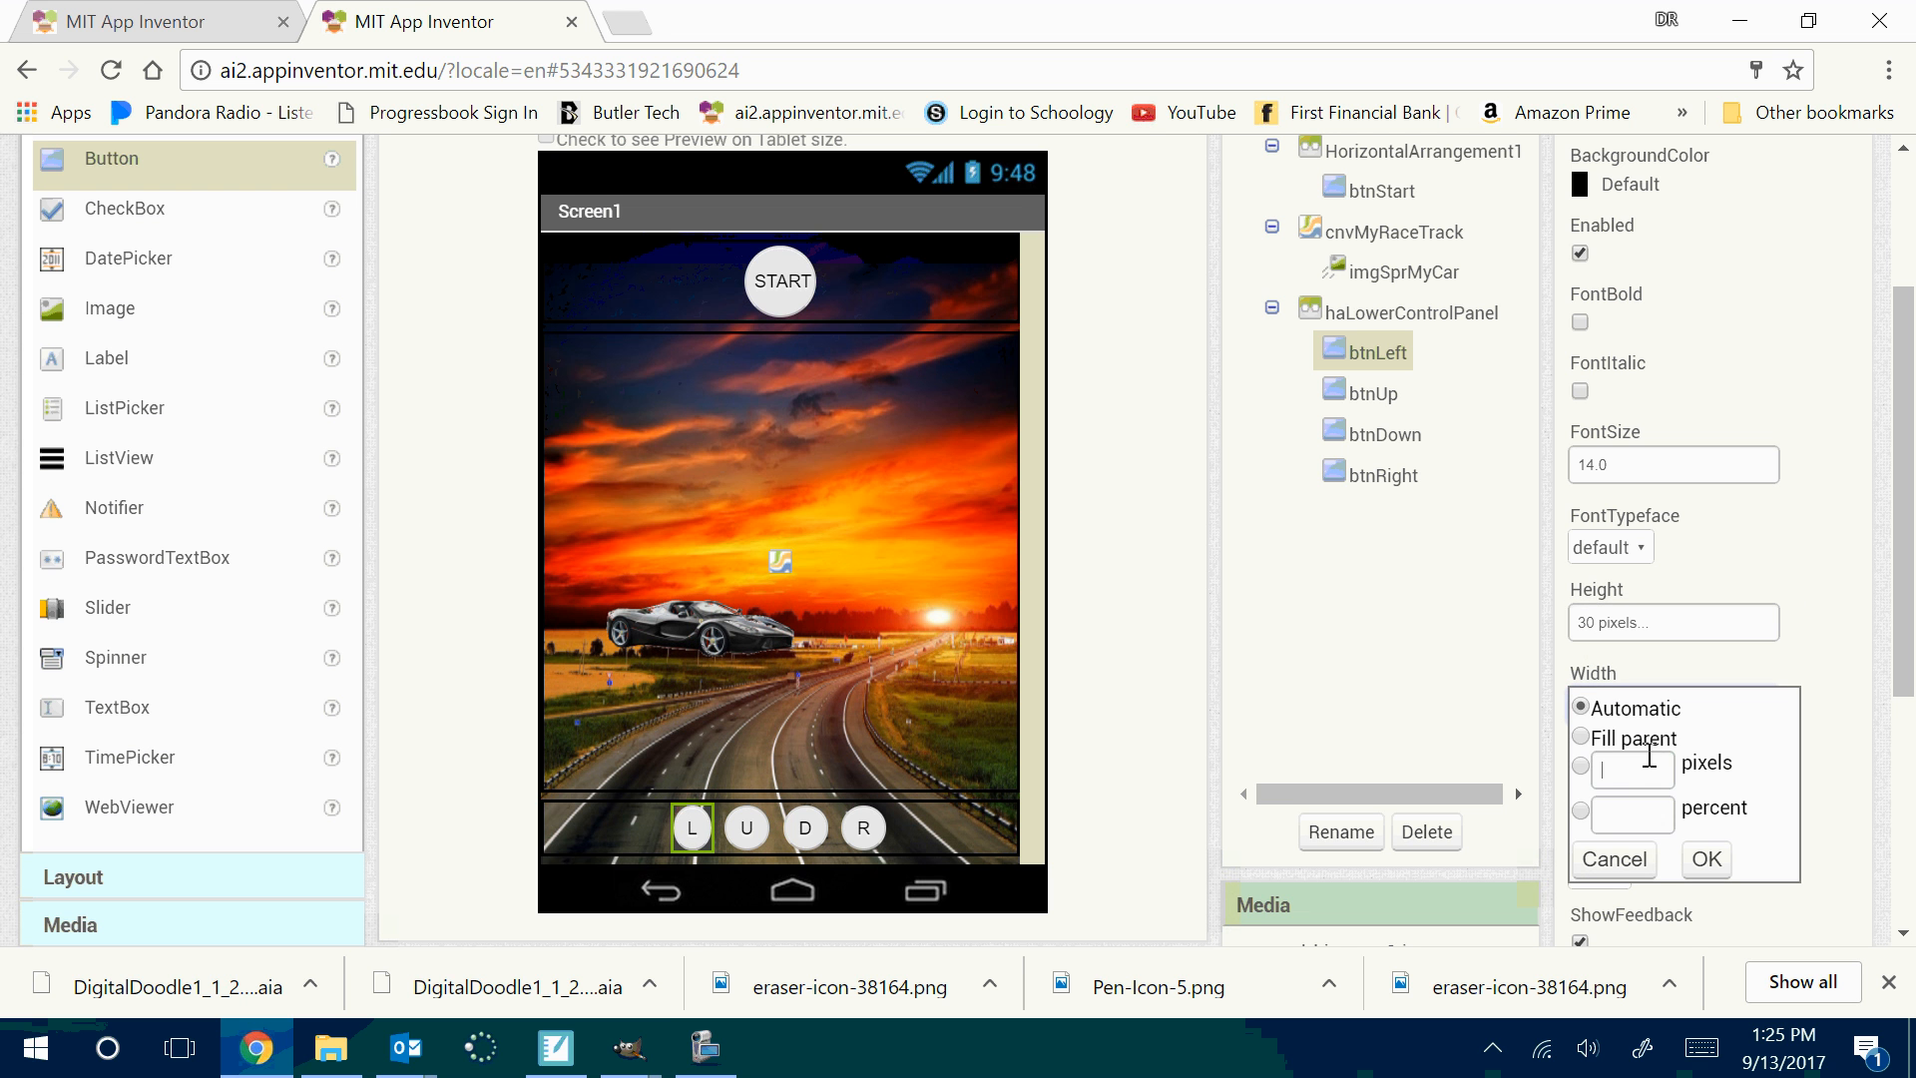
{"action": "left_click", "coordinate": [1637, 769]}
{"action": "type", "text": "30"}
{"action": "left_click", "coordinate": [1705, 857]}
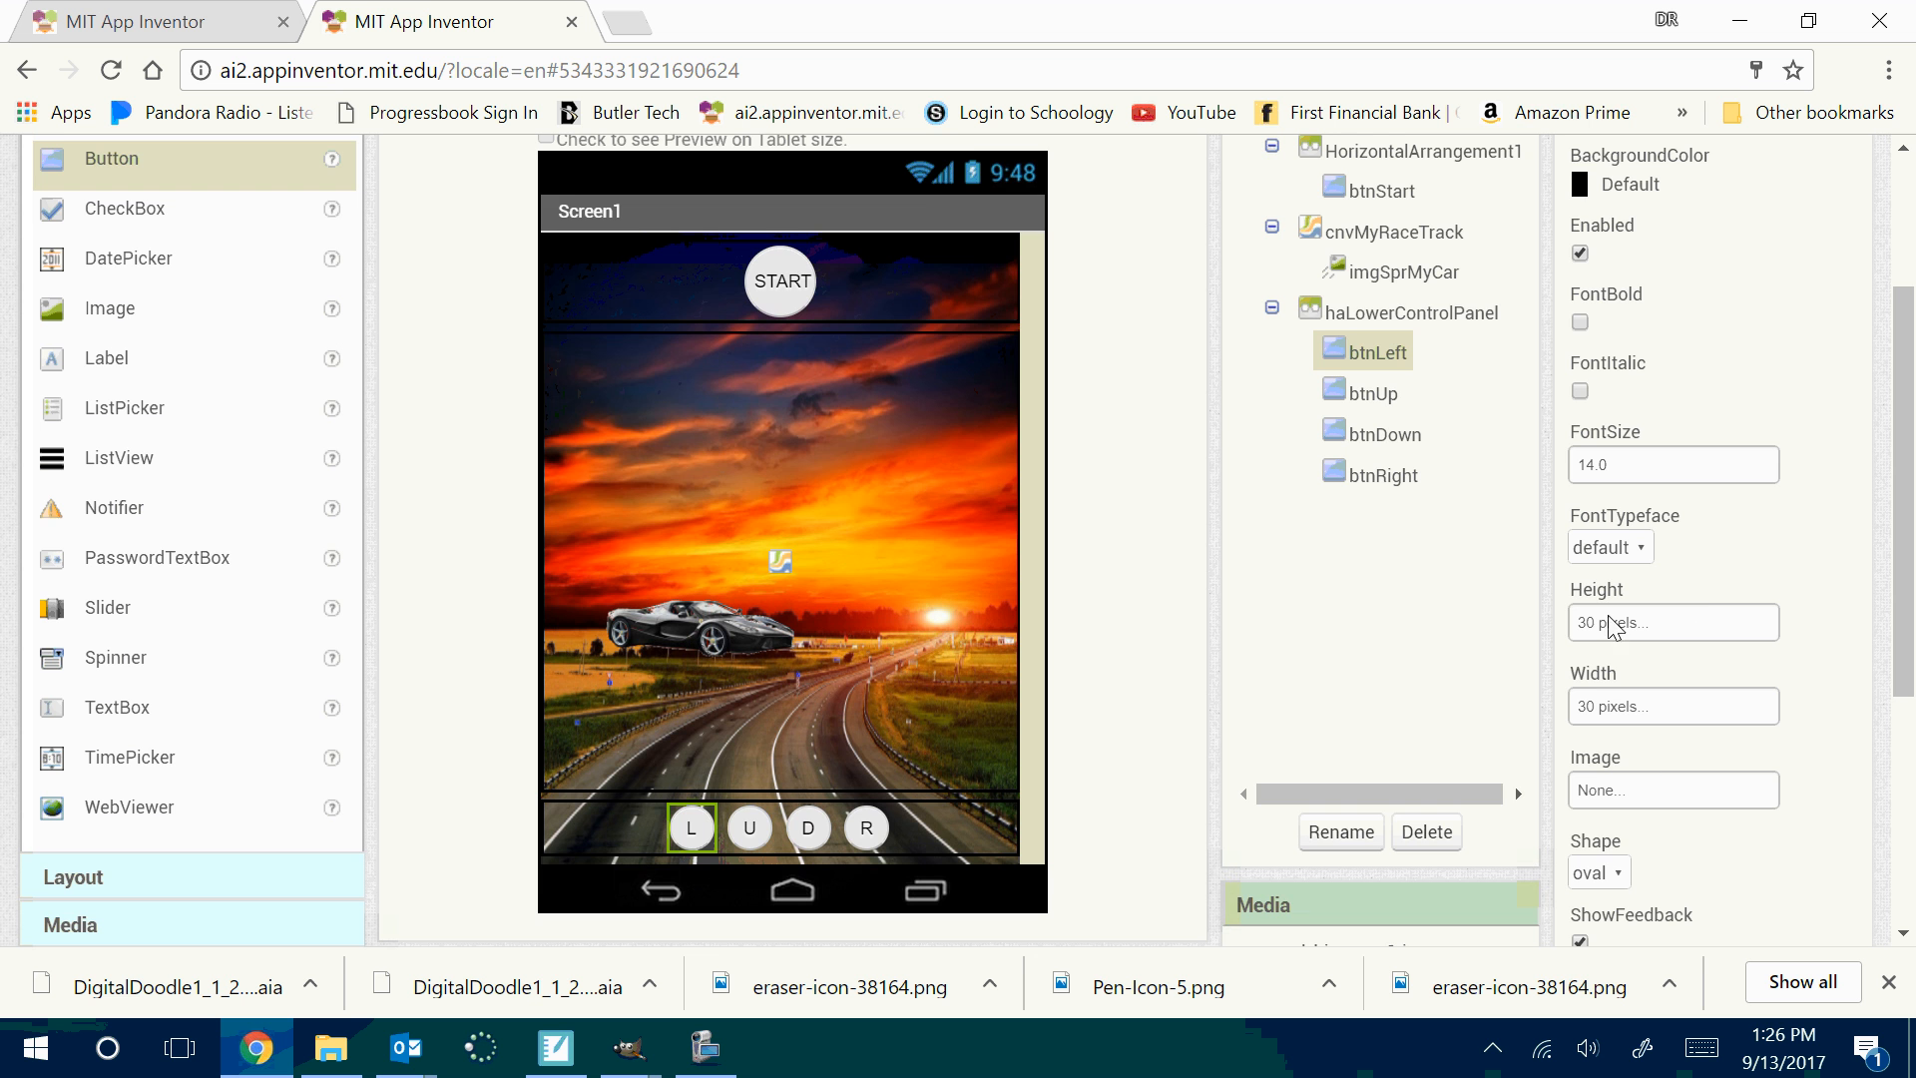
Enlarge the designer page and examine btnLeft's height and width properties
{"action": "scroll", "coordinate": [1677, 626], "scroll_direction": "up", "scroll_amount": 1}
{"action": "scroll", "coordinate": [1677, 626], "scroll_direction": "up", "scroll_amount": 5}
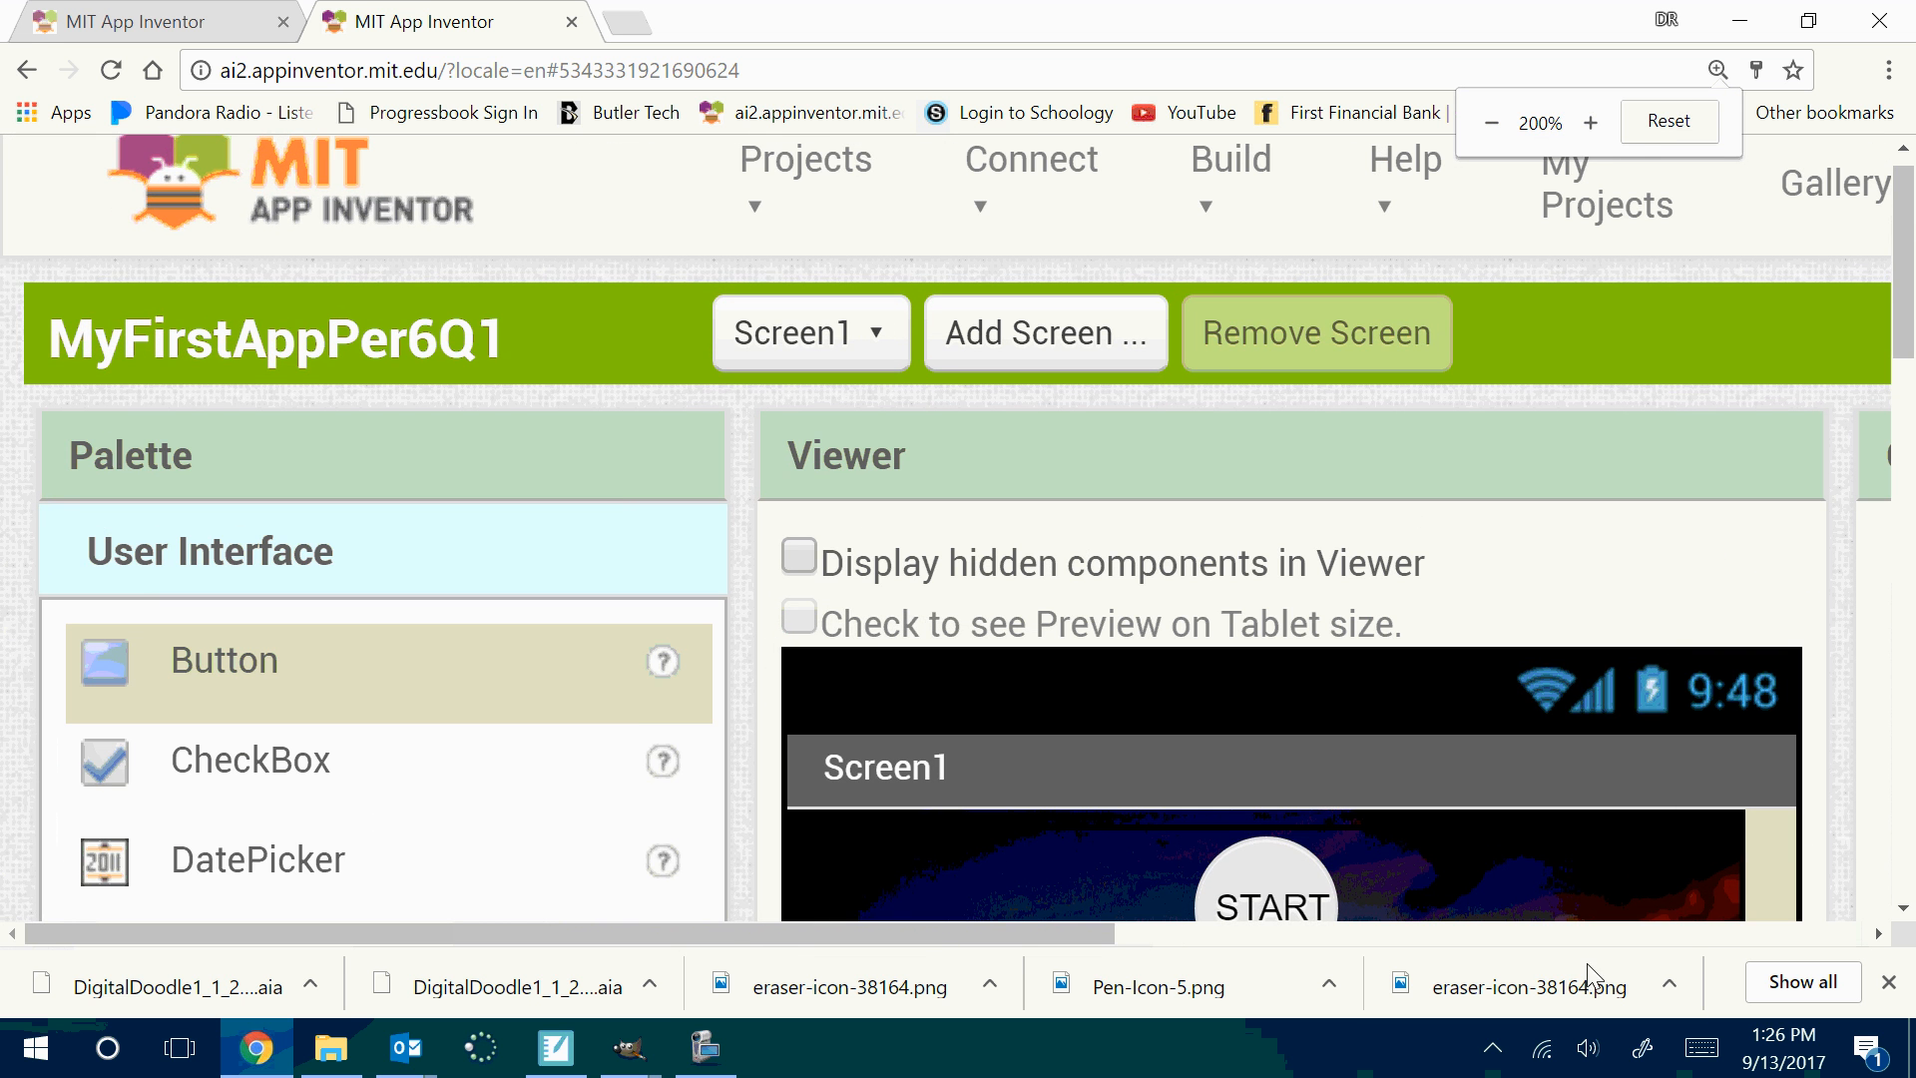
{"action": "left_click_drag", "start_coordinate": [1052, 926], "coordinate": [1805, 929]}
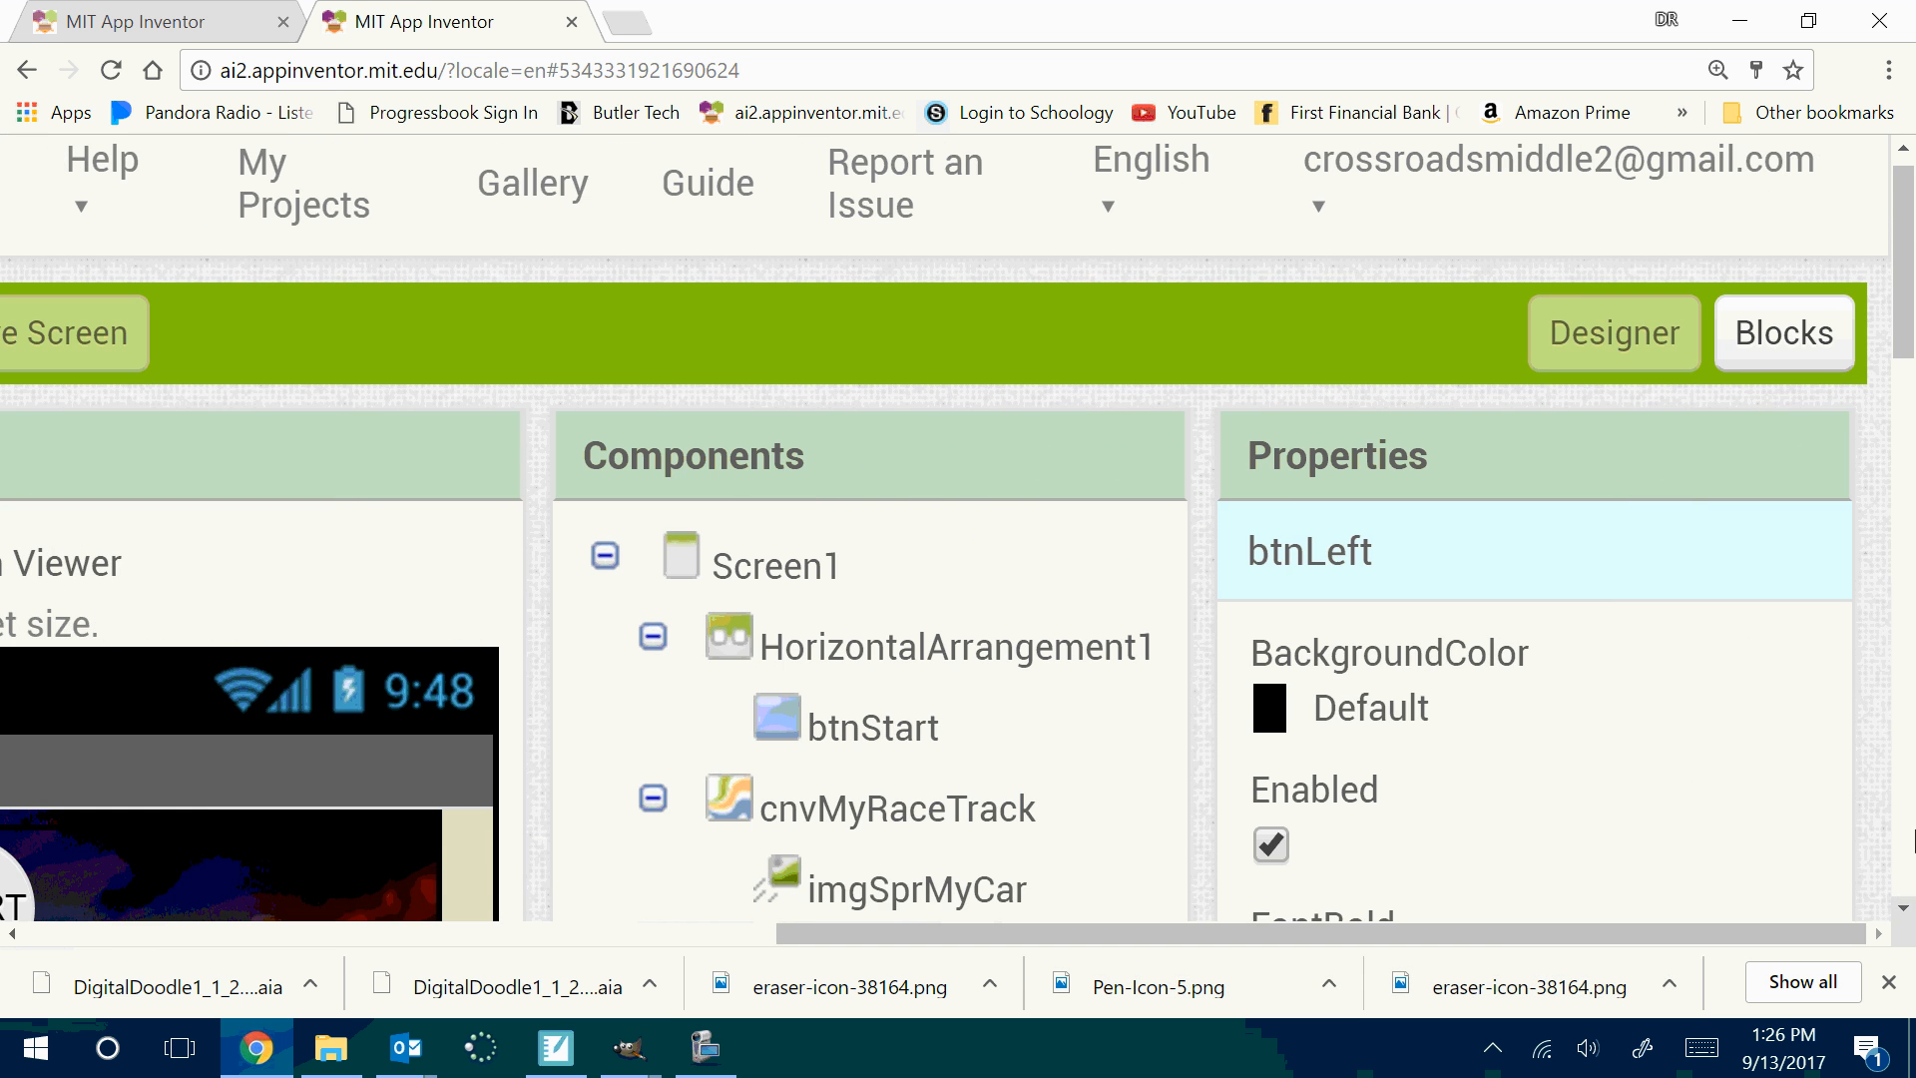
{"action": "left_click_drag", "start_coordinate": [1907, 307], "coordinate": [1912, 600]}
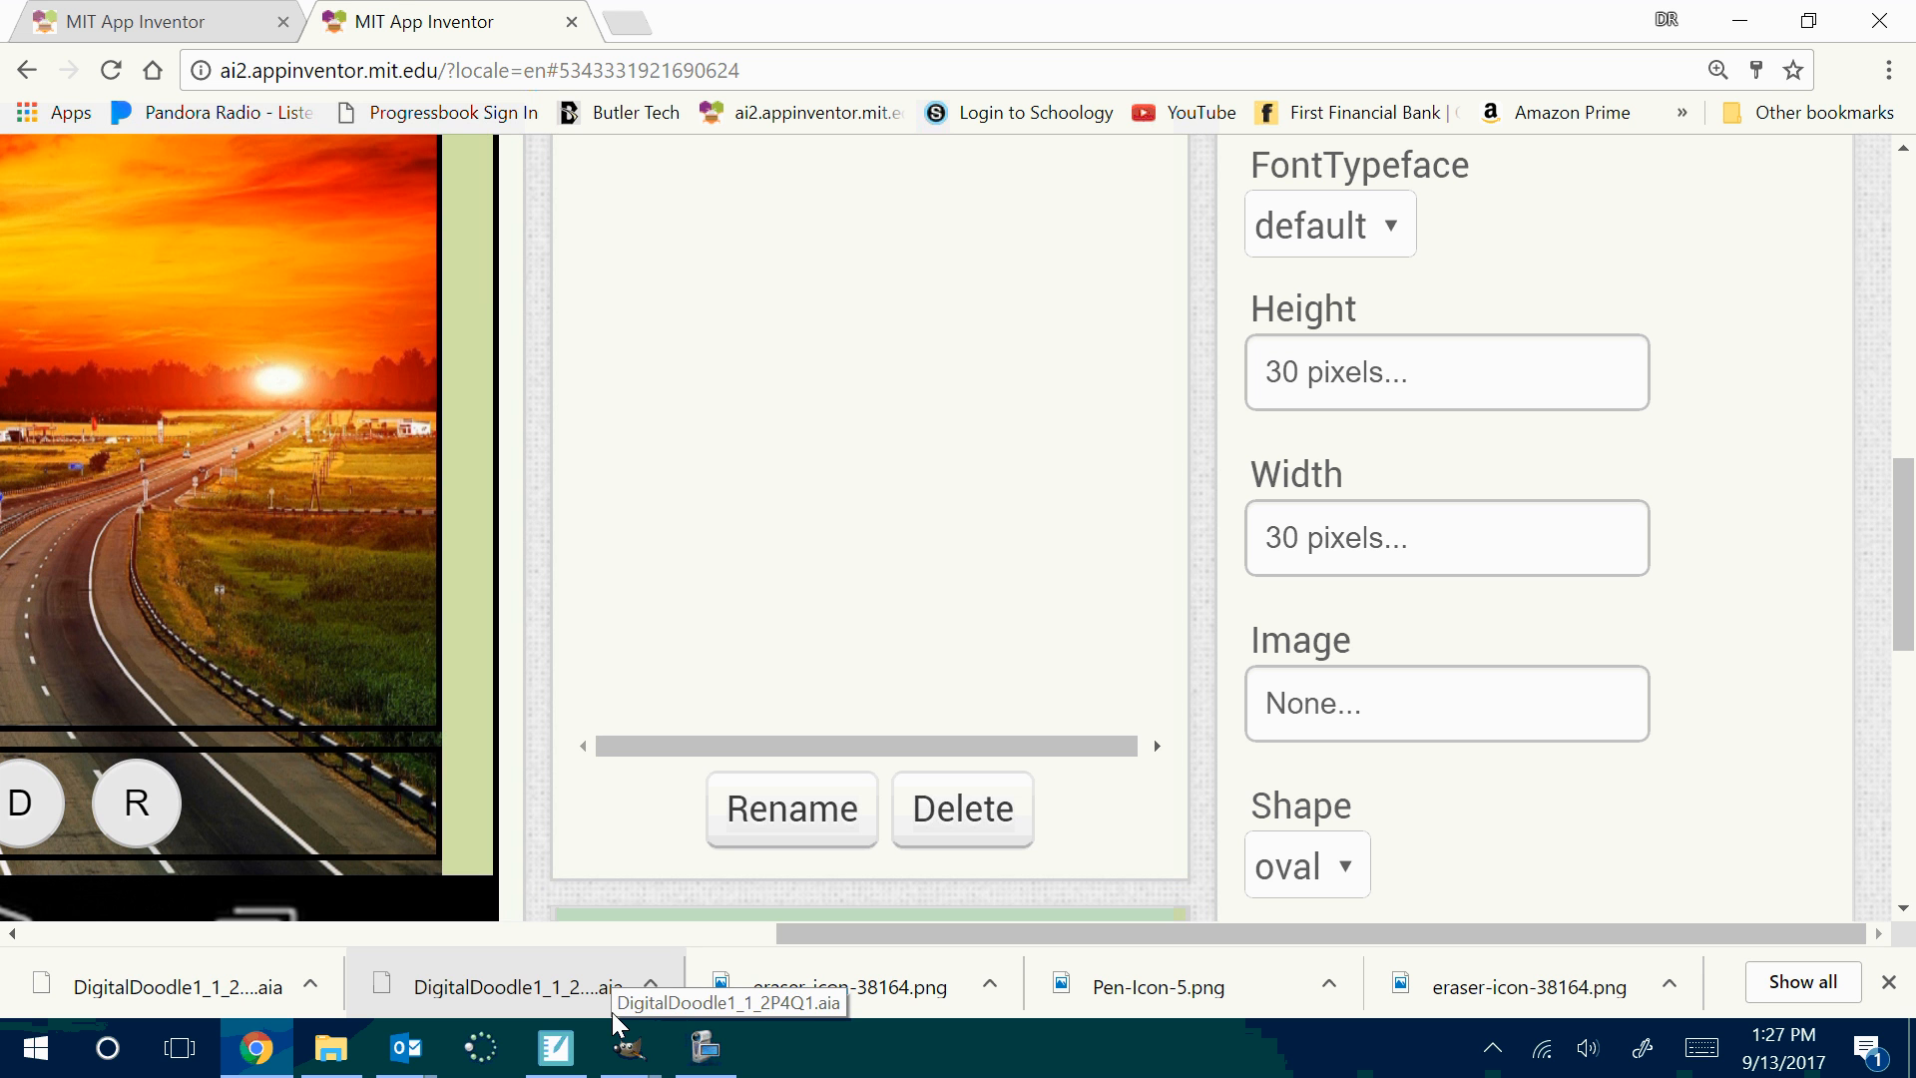
Switch to GIMP and create a new image 30 pixels wide and 30 pixels high
{"action": "left_click", "coordinate": [644, 1071]}
{"action": "left_click", "coordinate": [793, 929]}
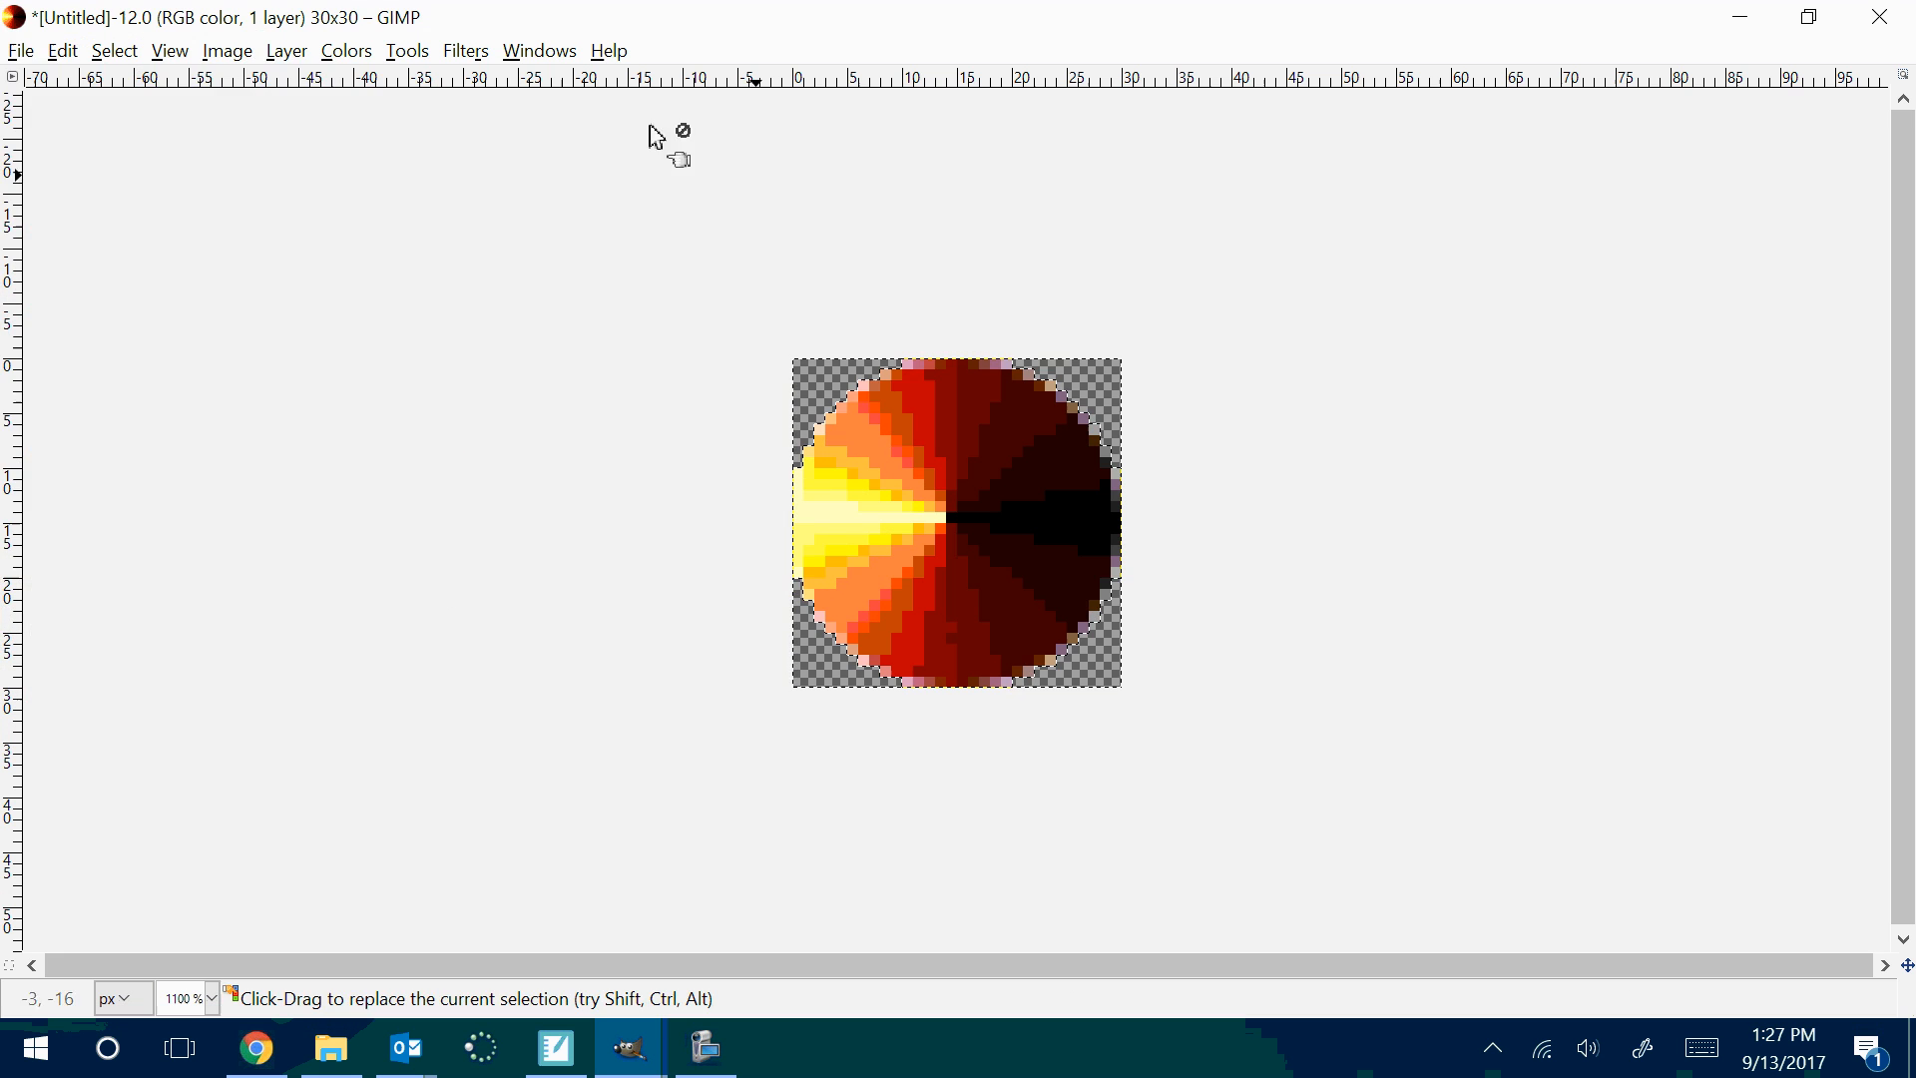
{"action": "left_click", "coordinate": [22, 50]}
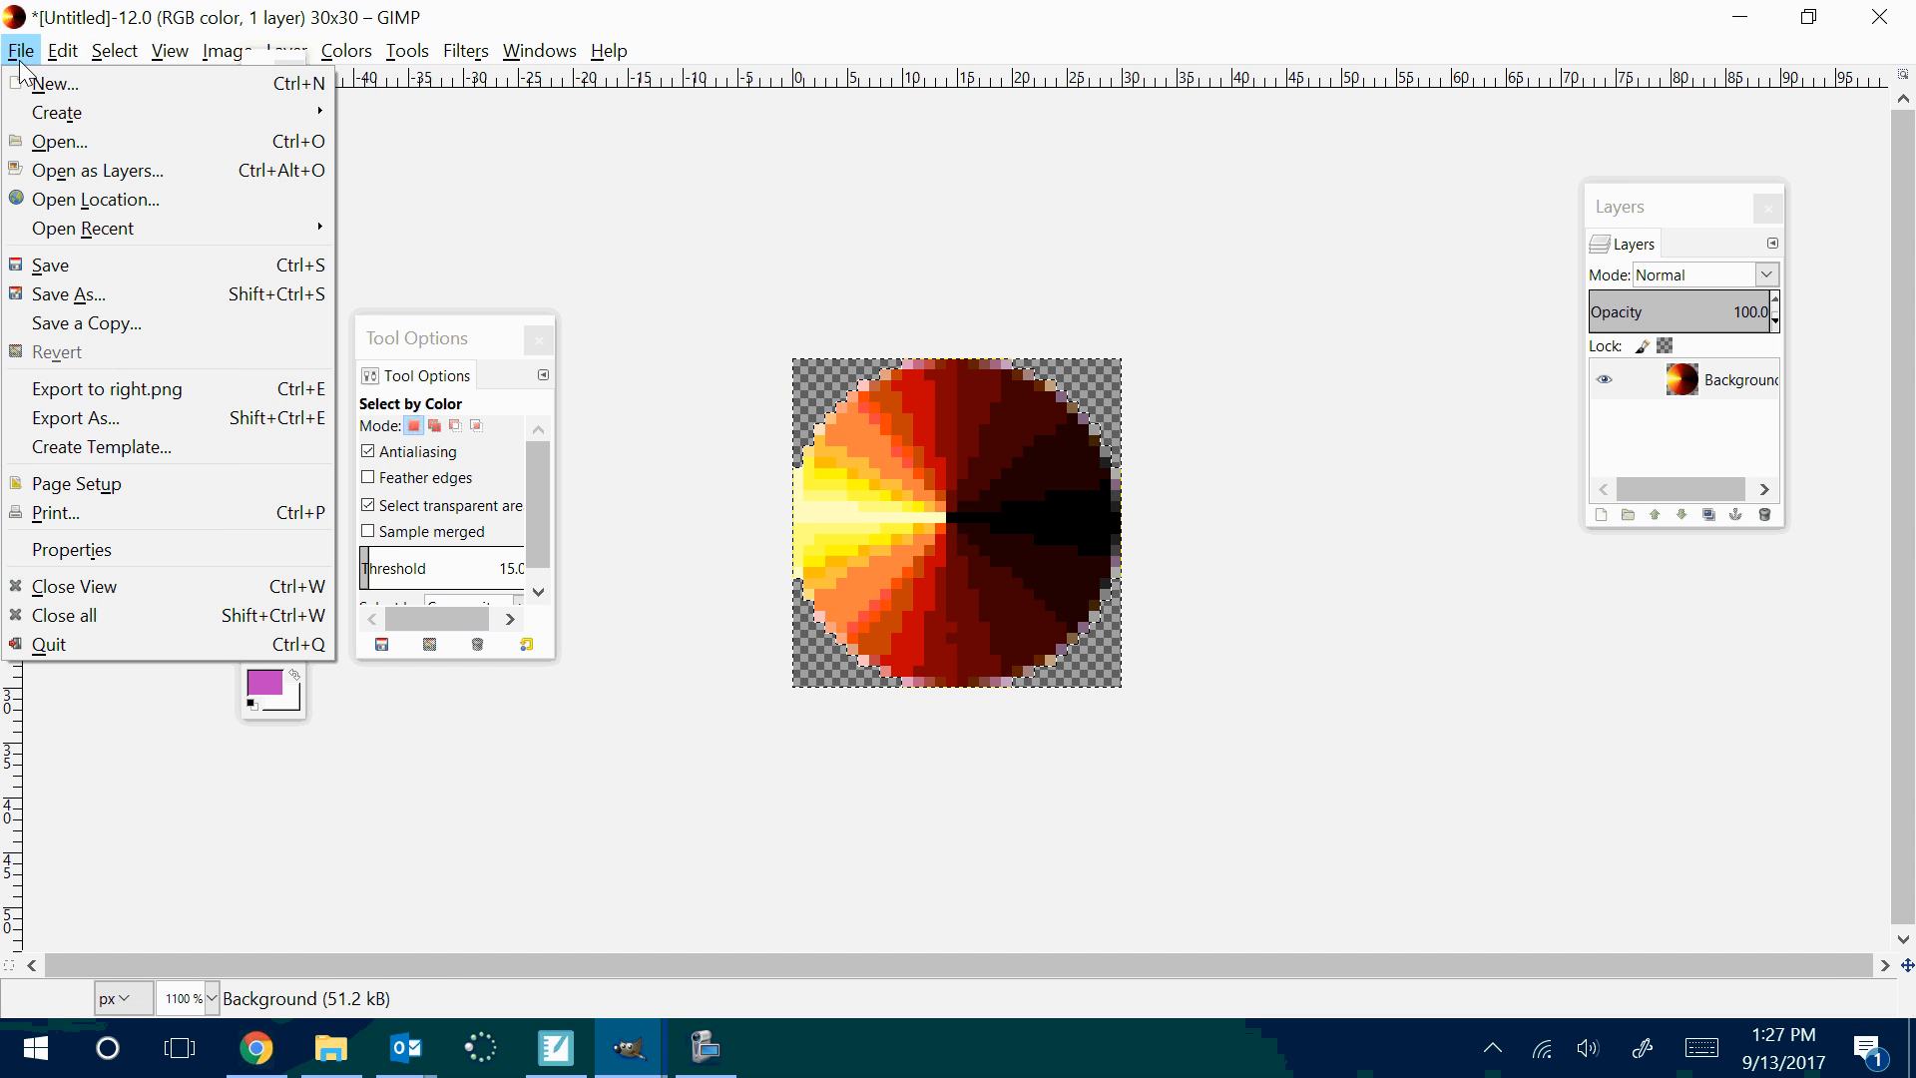
{"action": "left_click", "coordinate": [44, 84]}
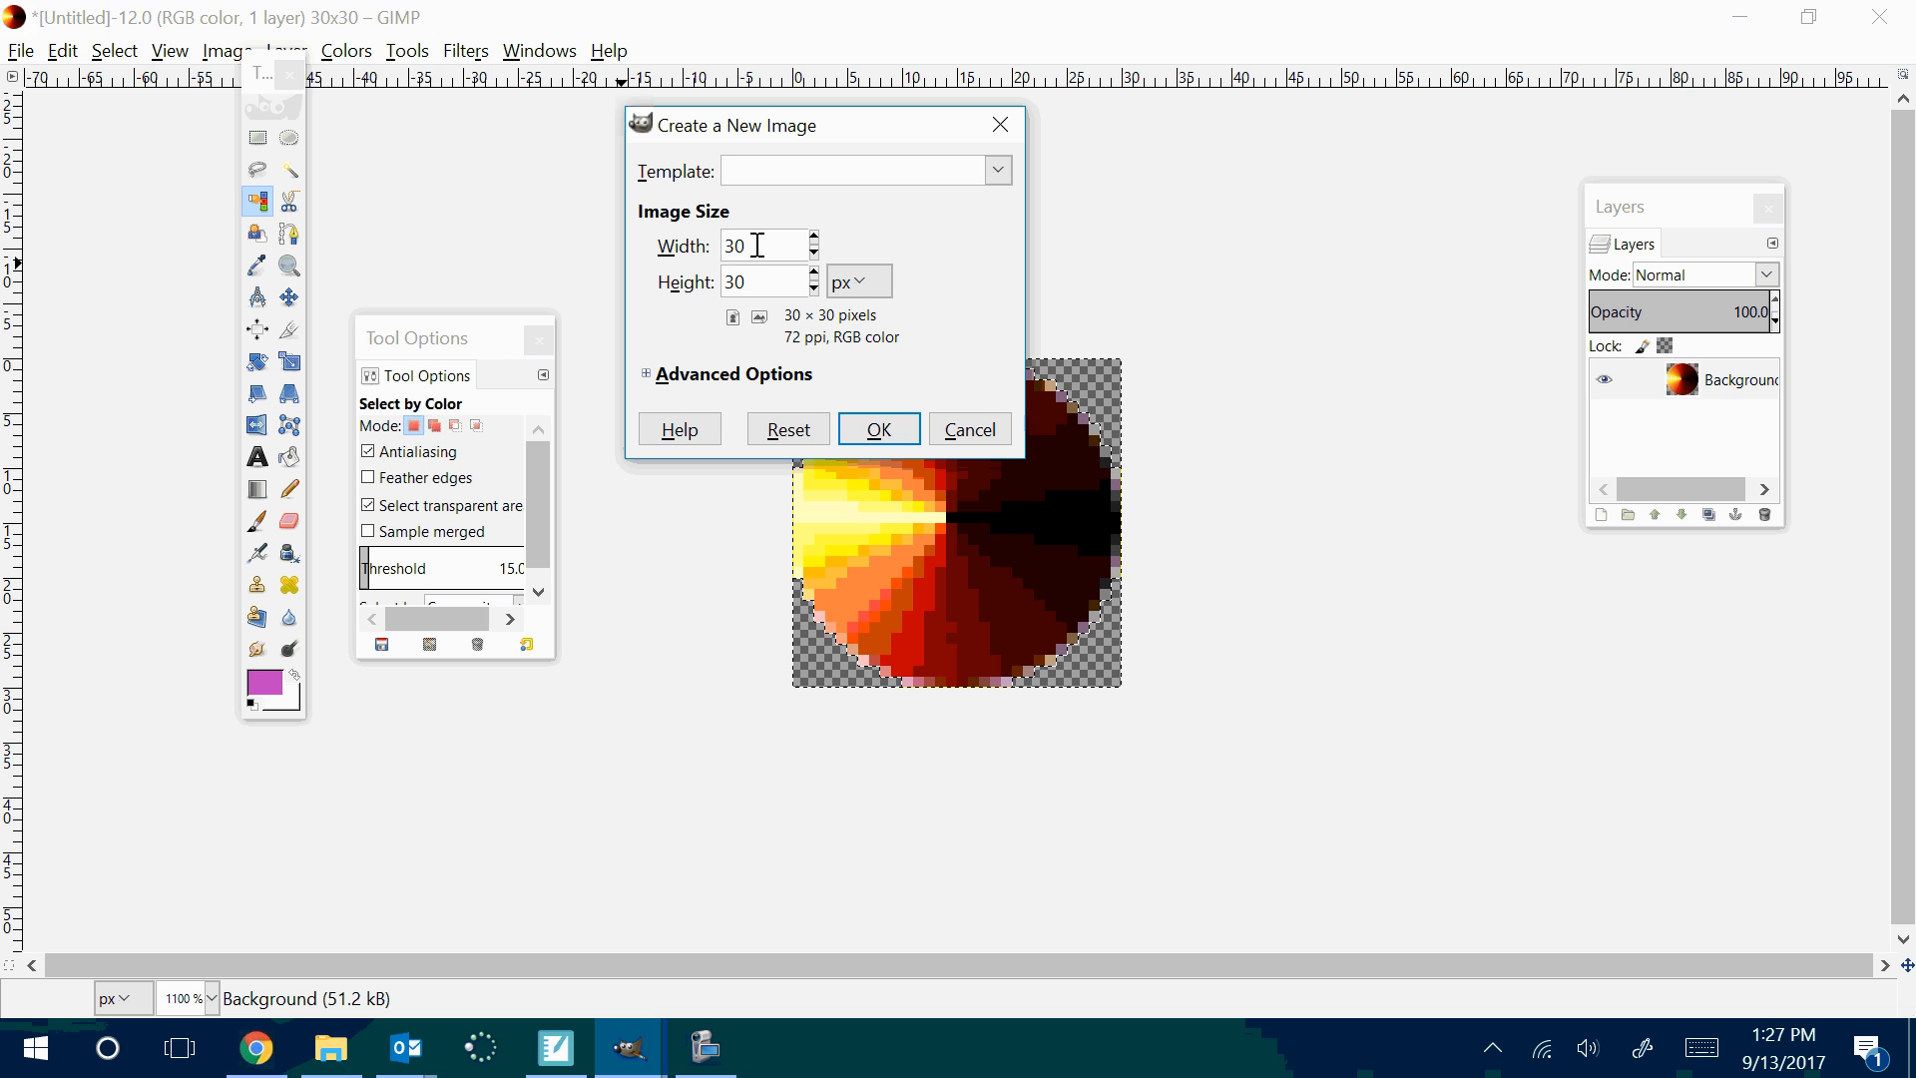
{"action": "left_click_drag", "start_coordinate": [758, 244], "coordinate": [723, 257]}
{"action": "type", "text": "30"}
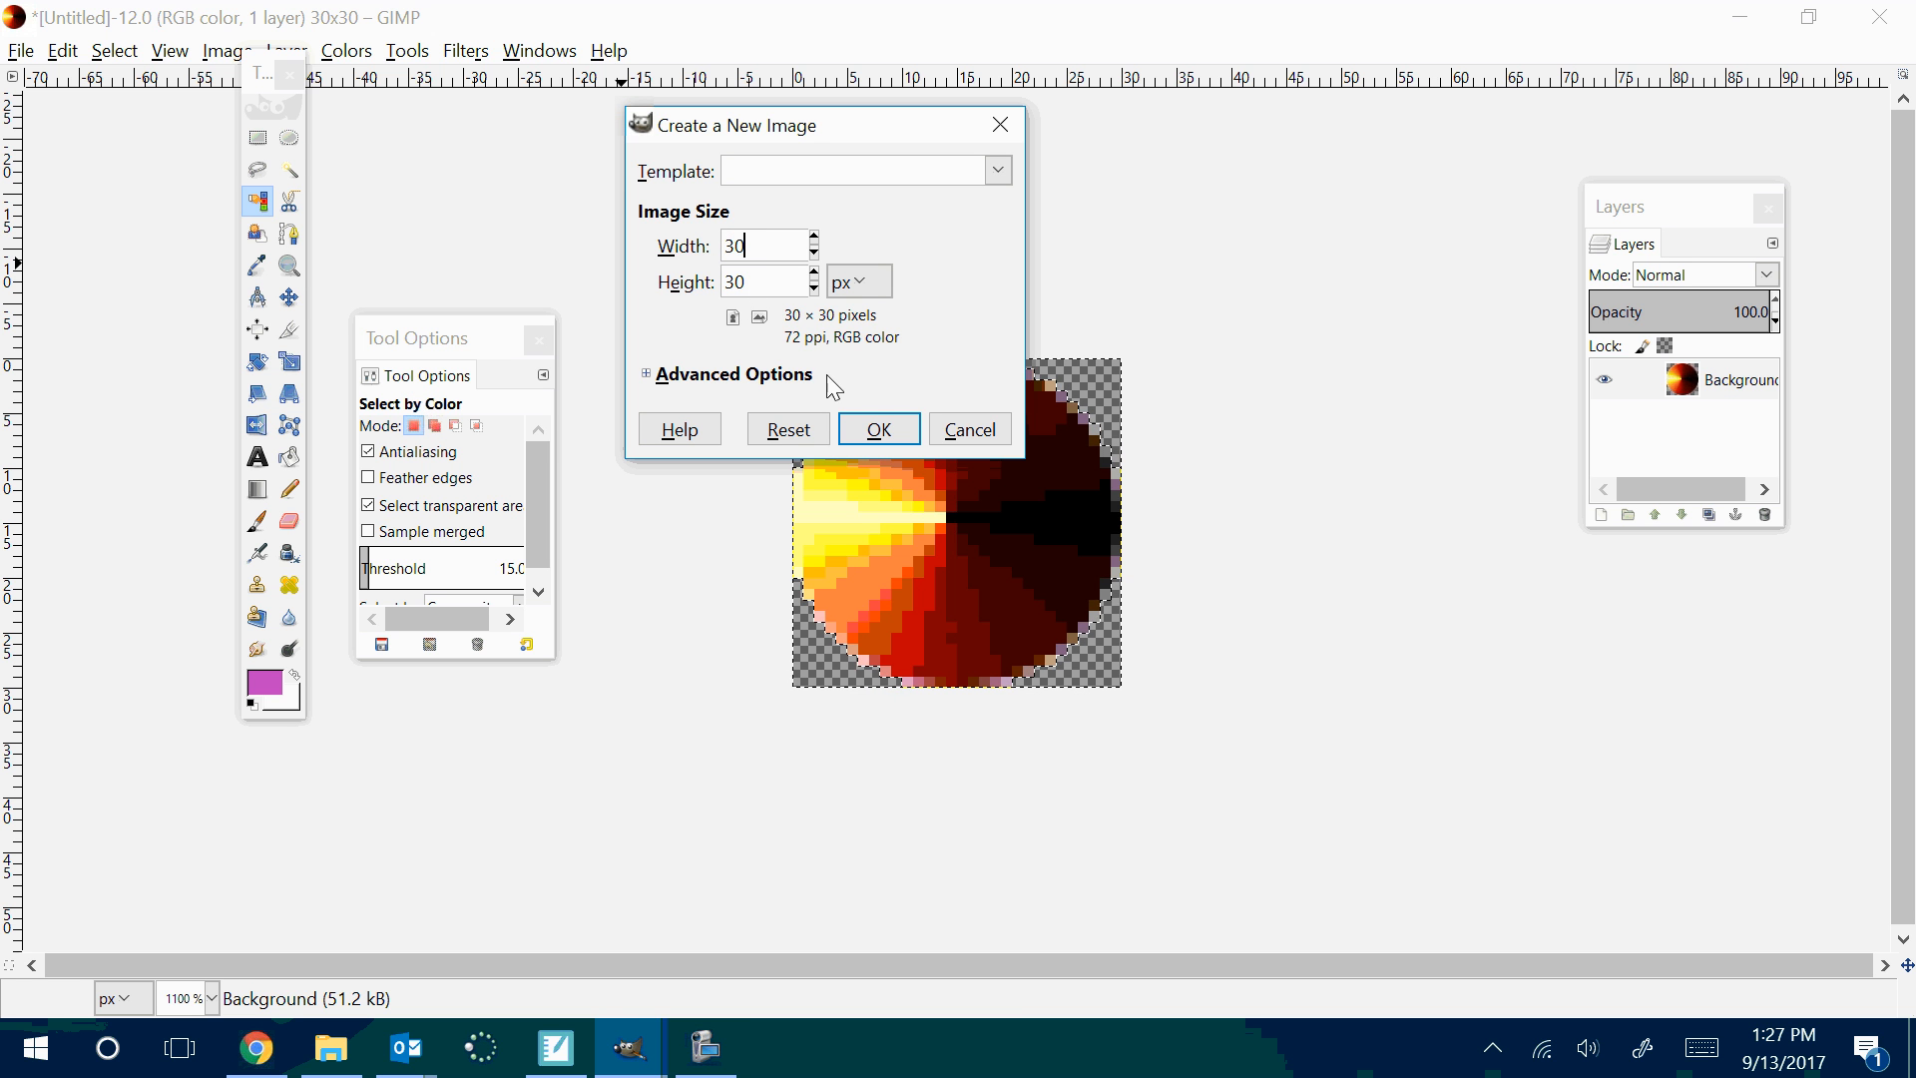
{"action": "left_click", "coordinate": [878, 429]}
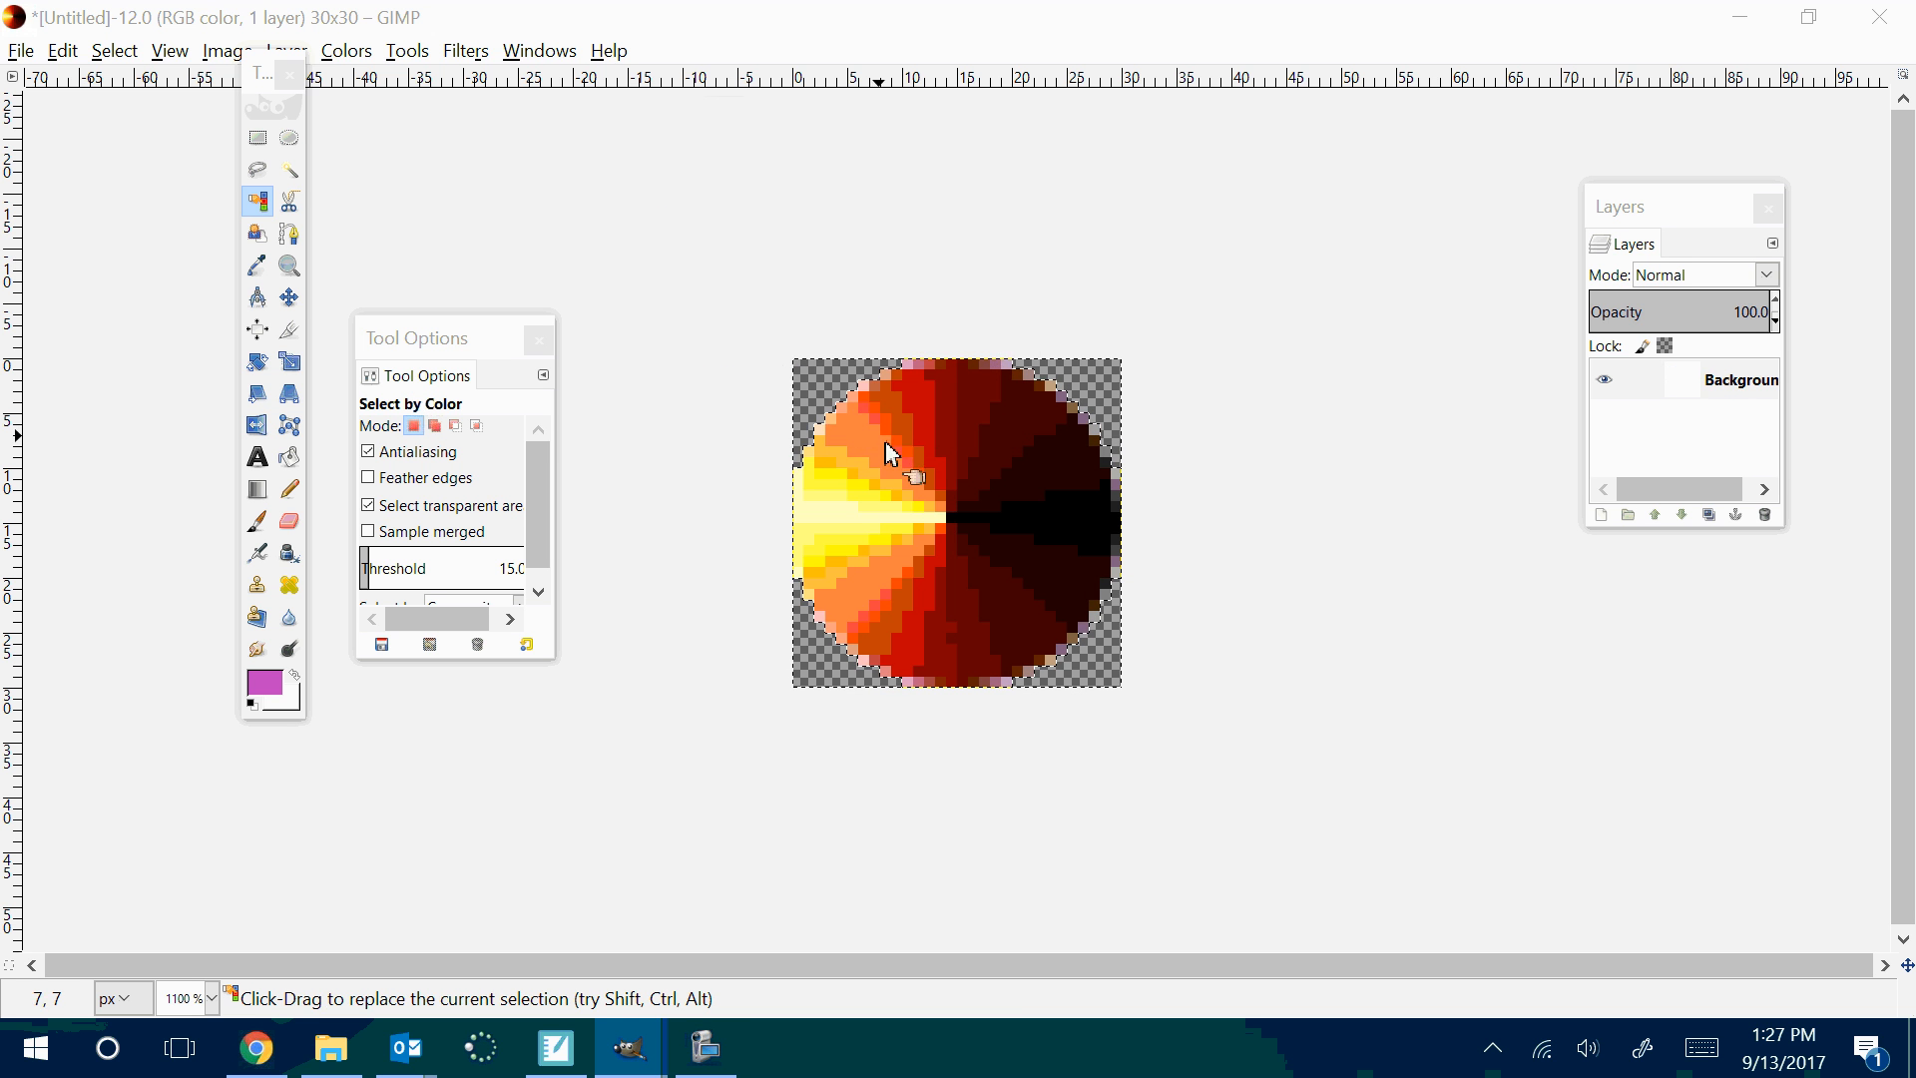
{"action": "left_click", "coordinate": [618, 99]}
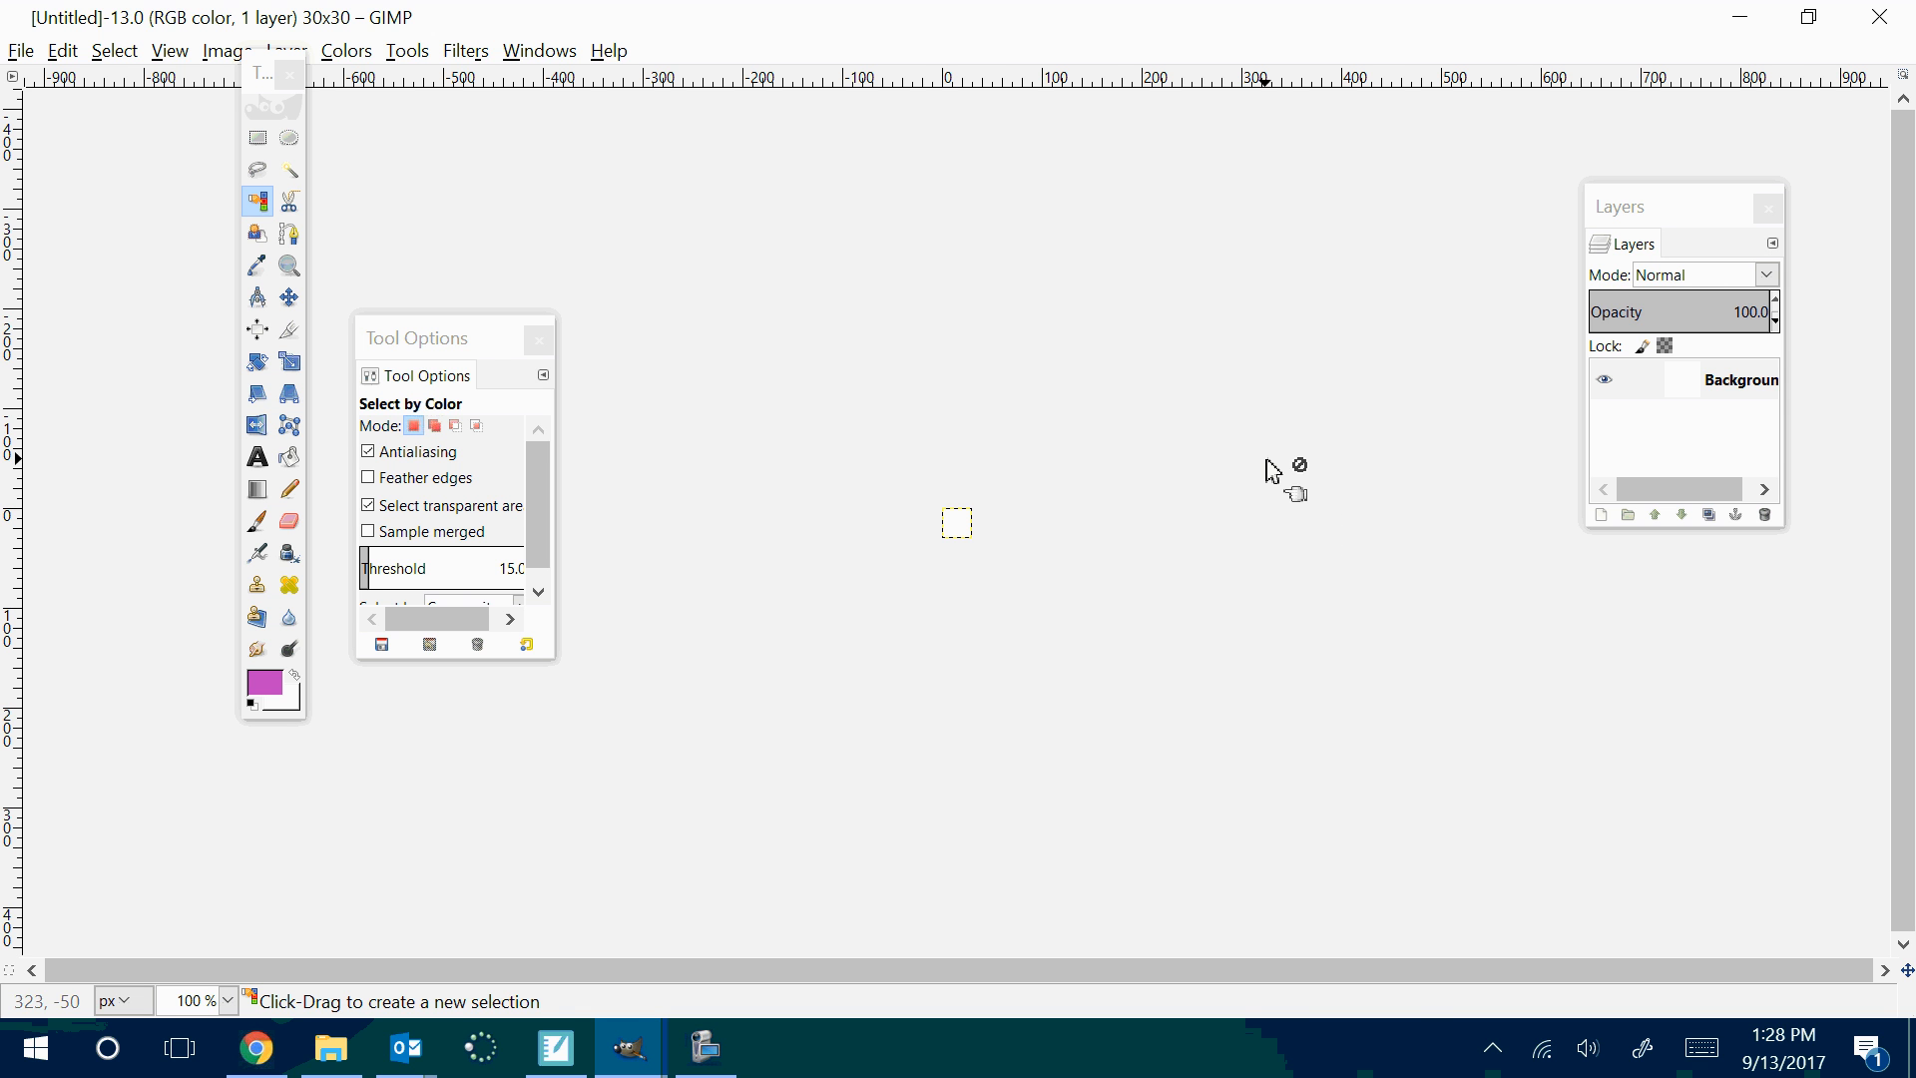
Move the toolbox farther from the blank canvas and close the Tool Options dialog
{"action": "key", "text": "ctrl"}
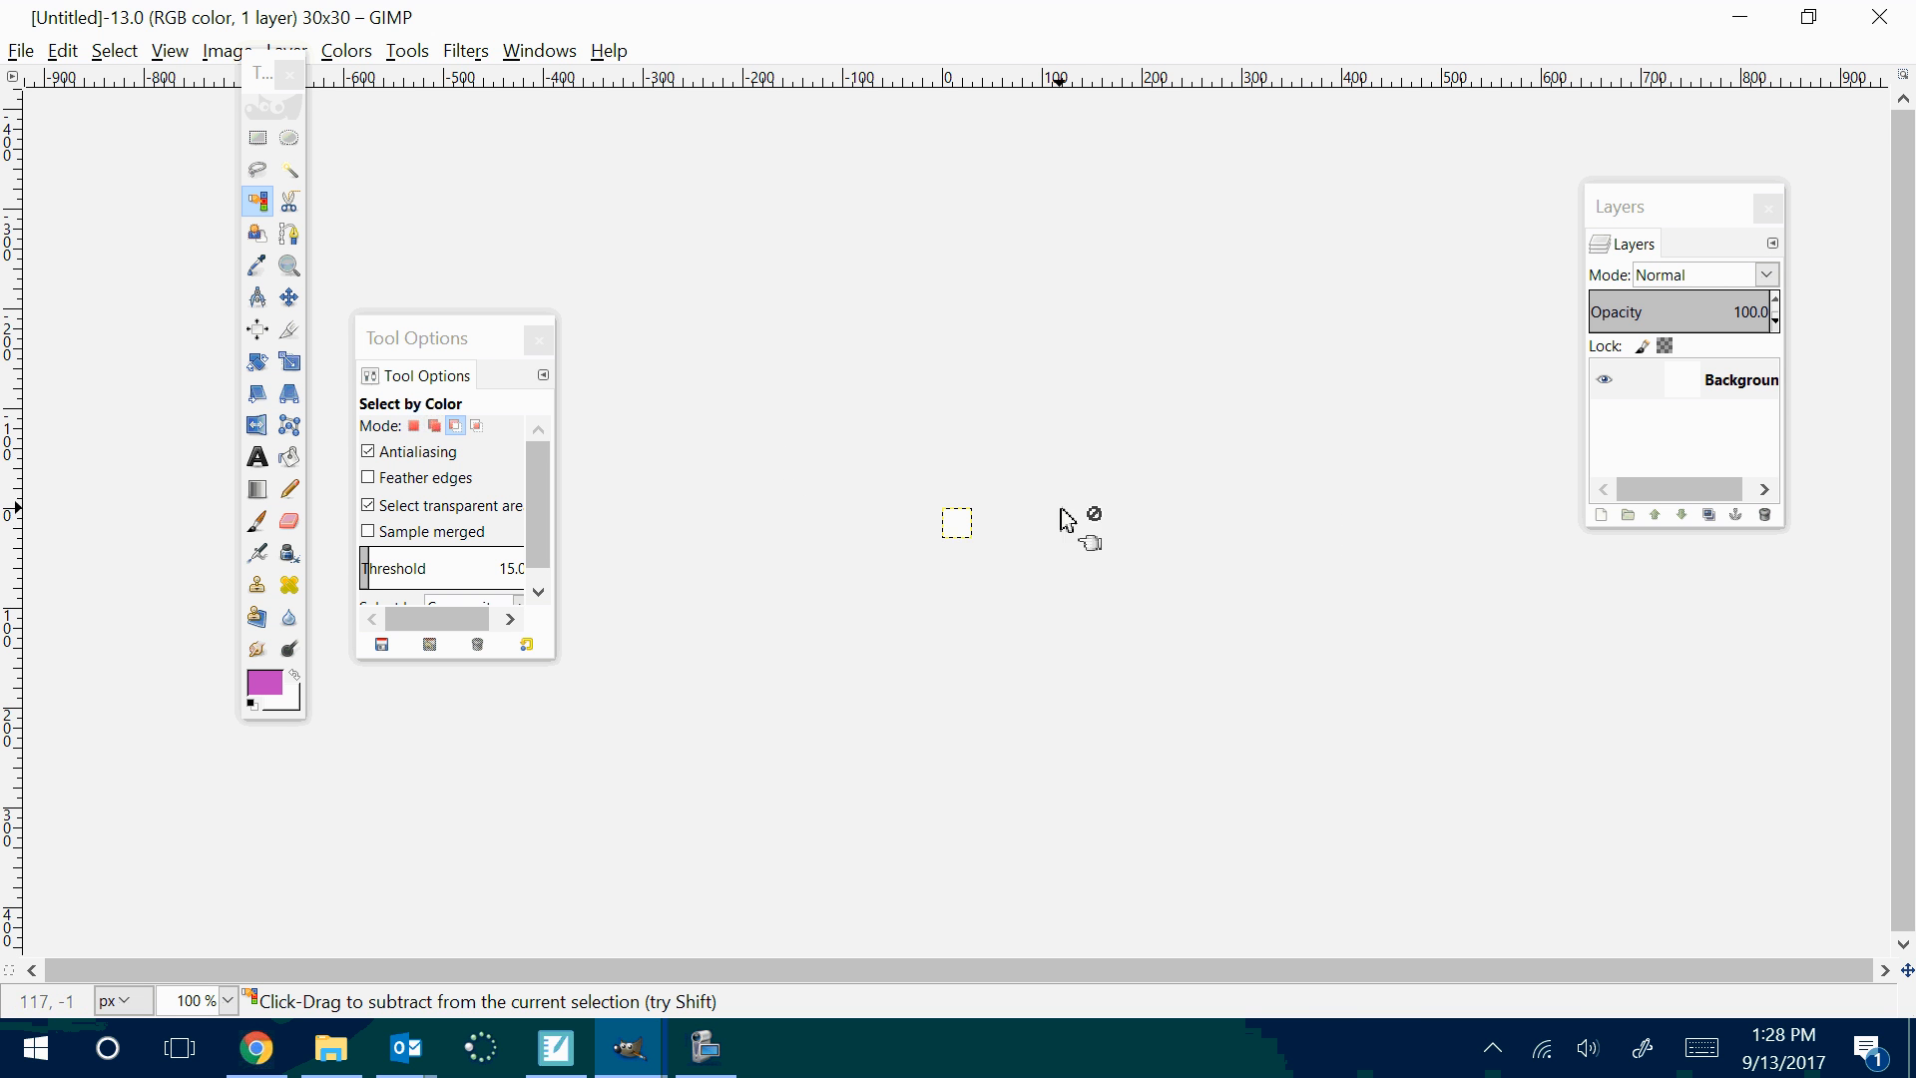
{"action": "scroll", "coordinate": [1068, 521], "scroll_direction": "up", "scroll_amount": 8}
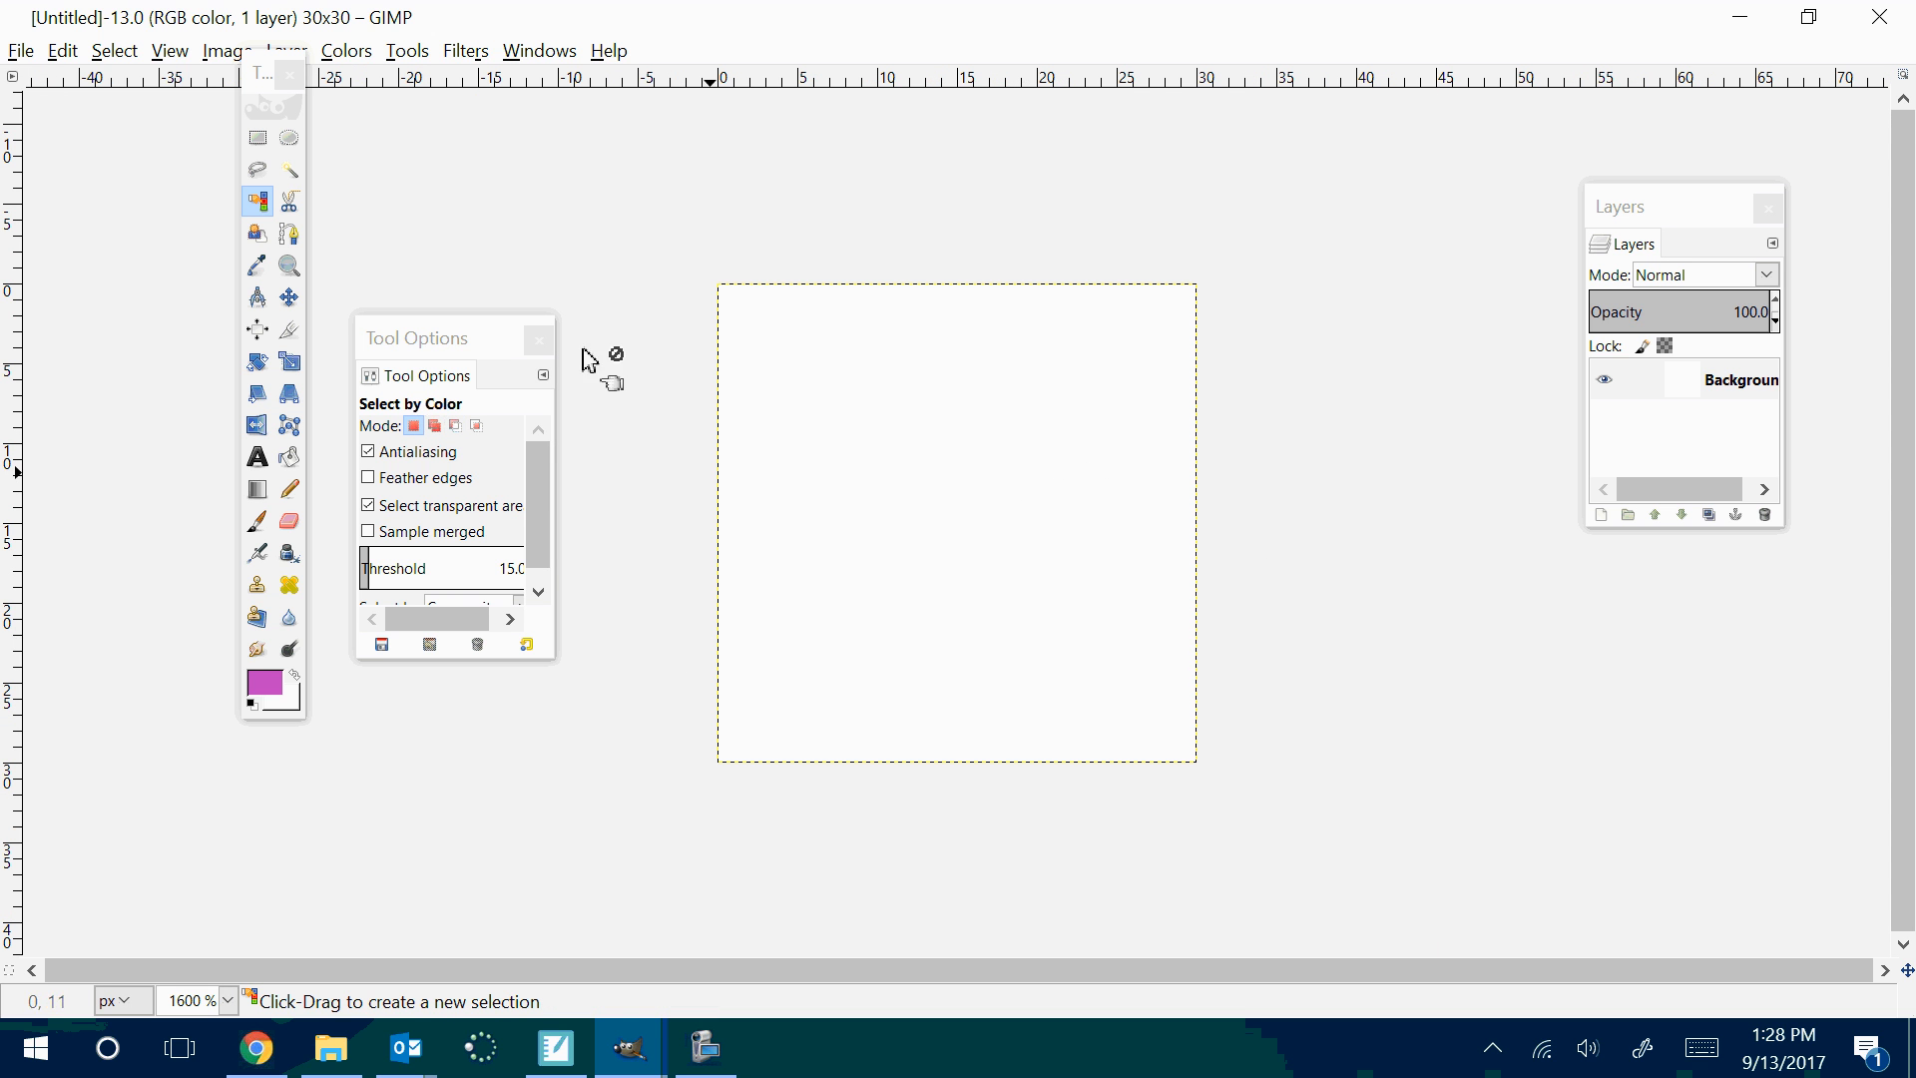
{"action": "left_click_drag", "start_coordinate": [268, 60], "coordinate": [147, 205]}
{"action": "left_click_drag", "start_coordinate": [404, 345], "coordinate": [287, 387]}
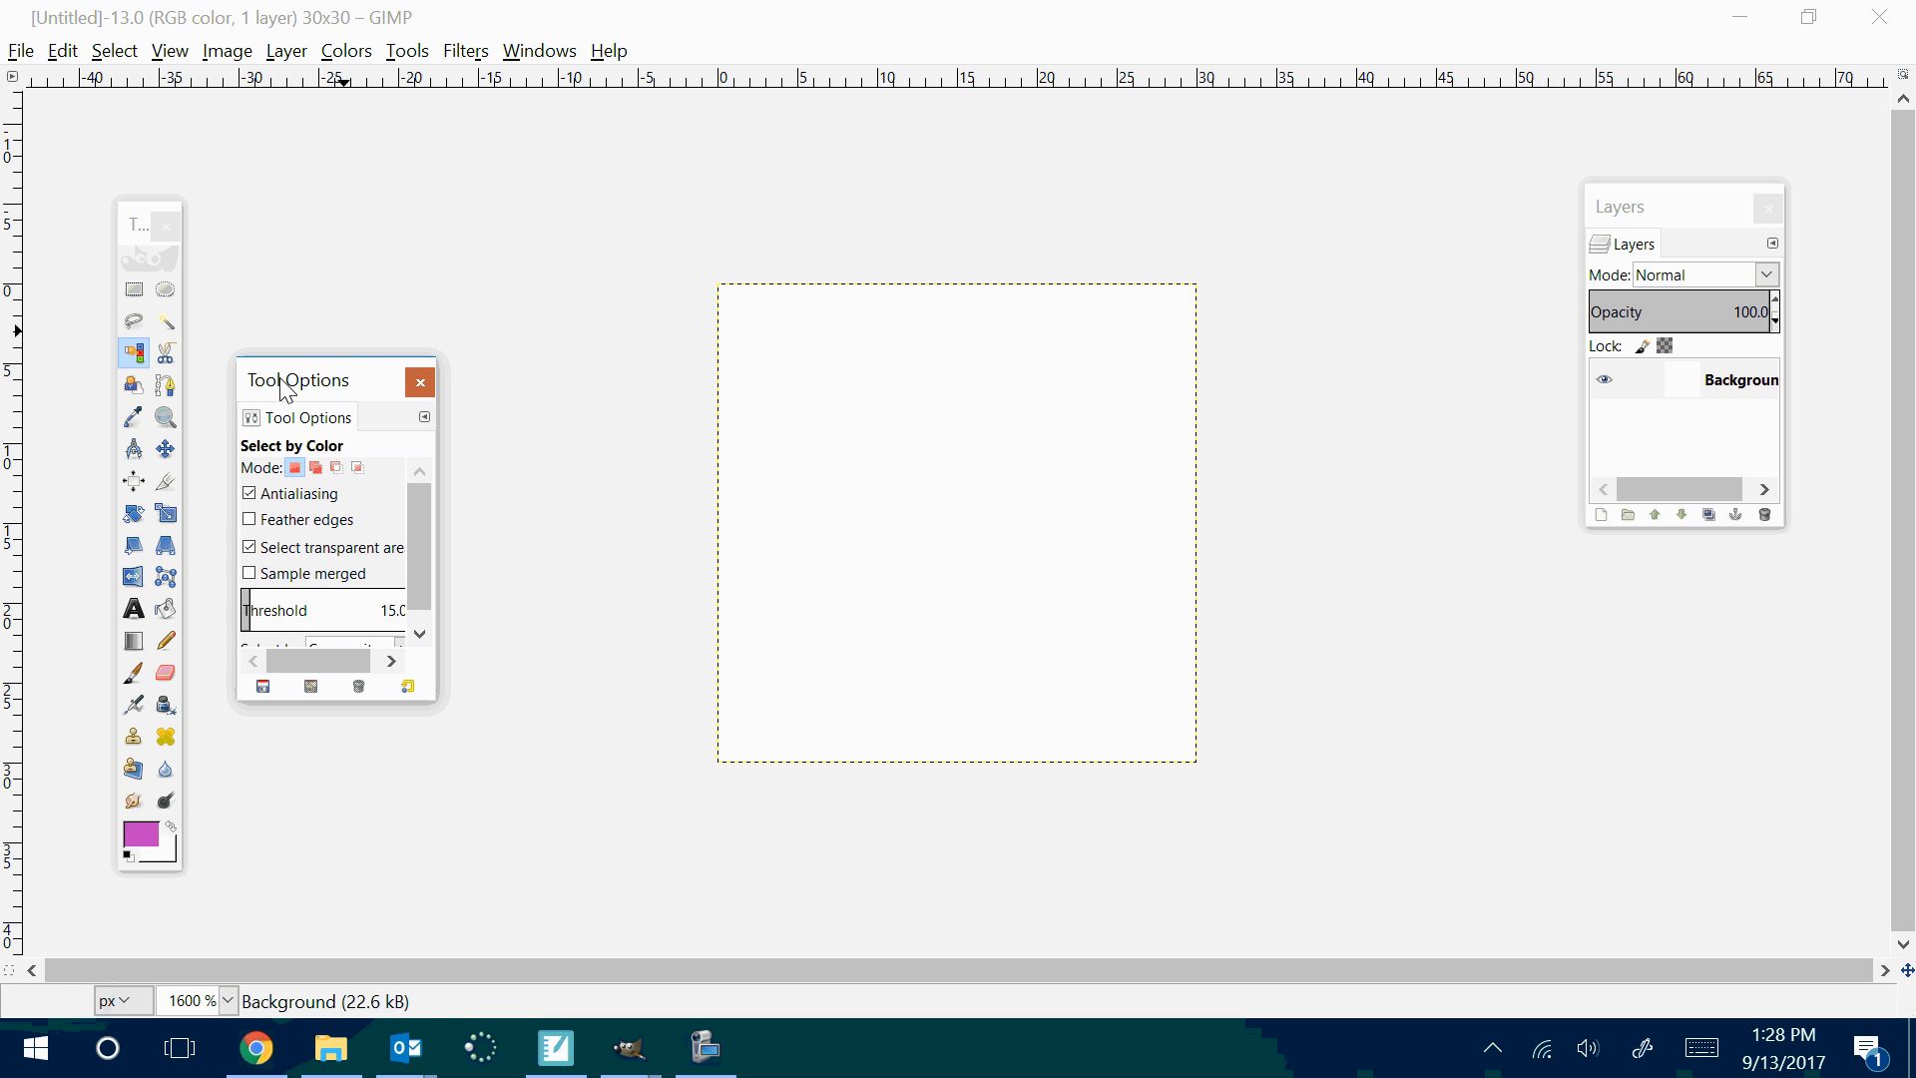
{"action": "left_click", "coordinate": [421, 383]}
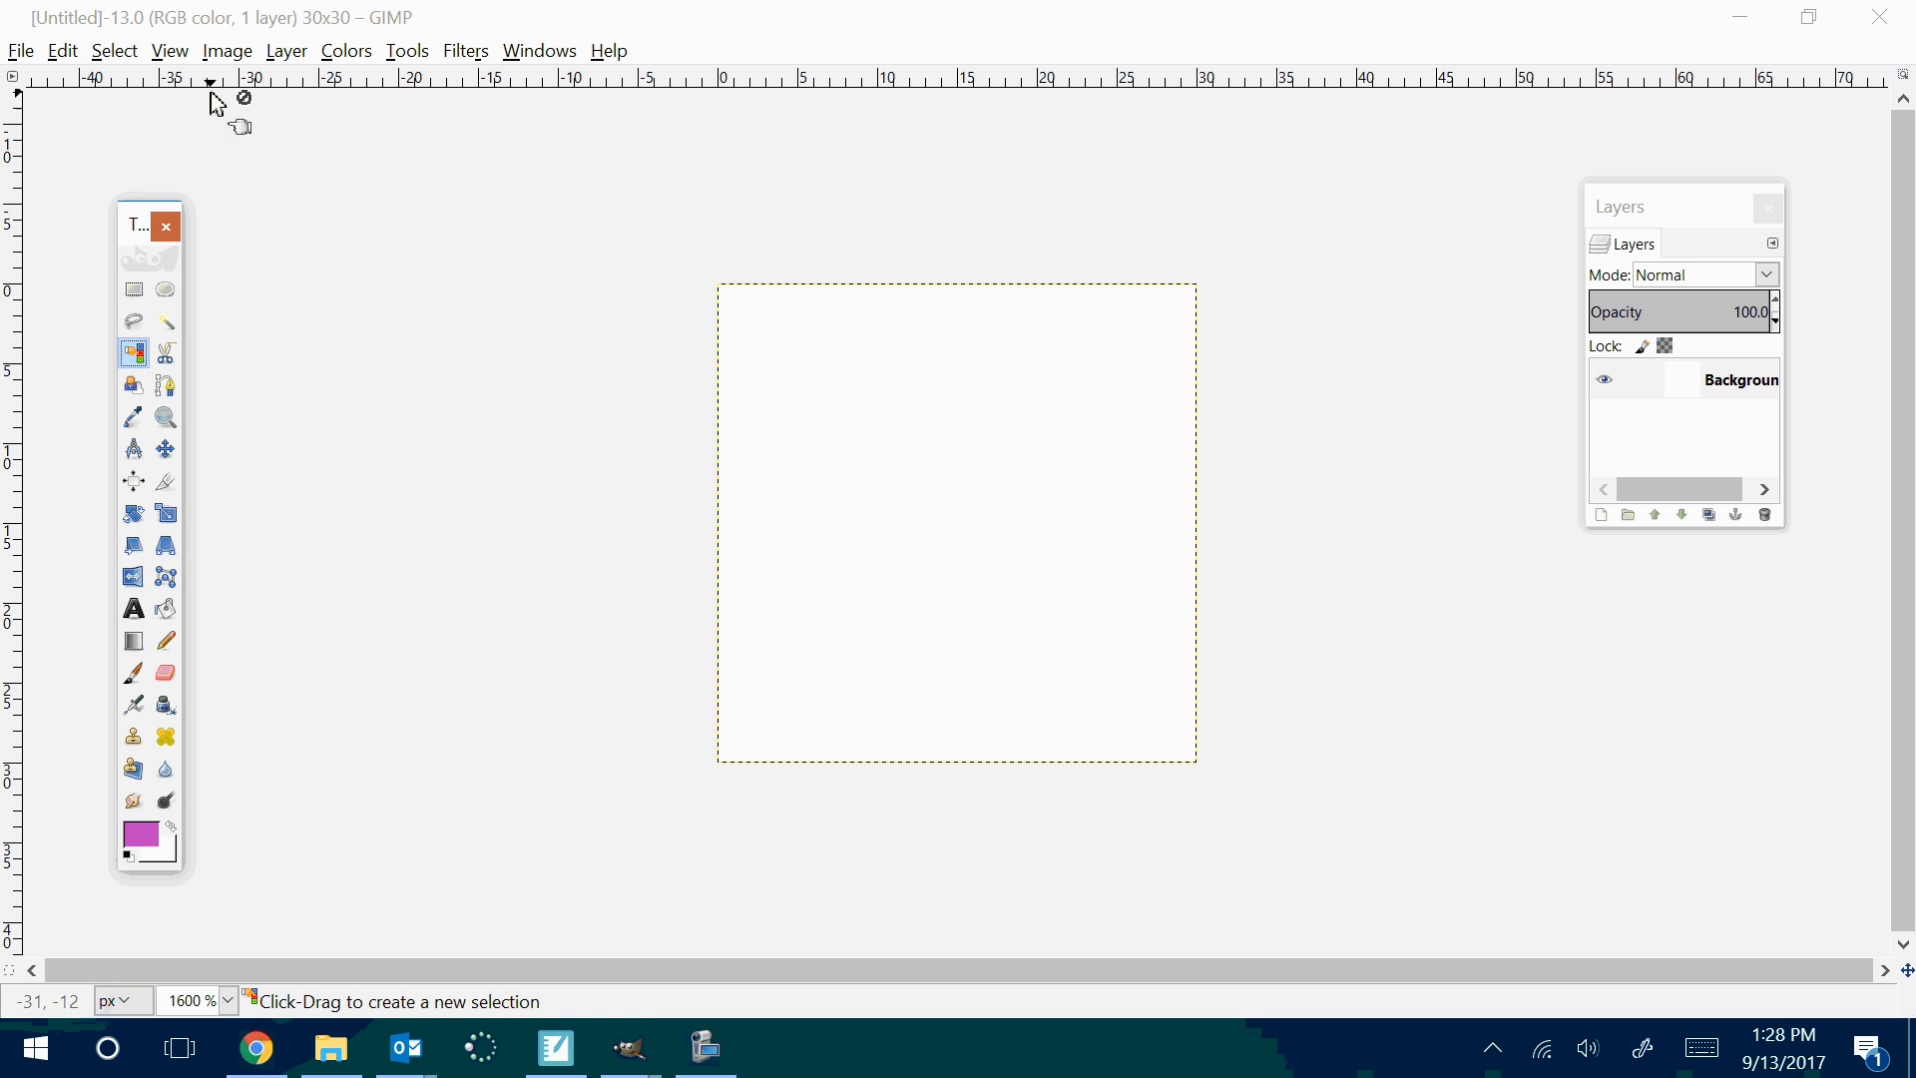
Show the grid over the blank image and set its spacing to 1 pixel in width and height
{"action": "left_click", "coordinate": [170, 51]}
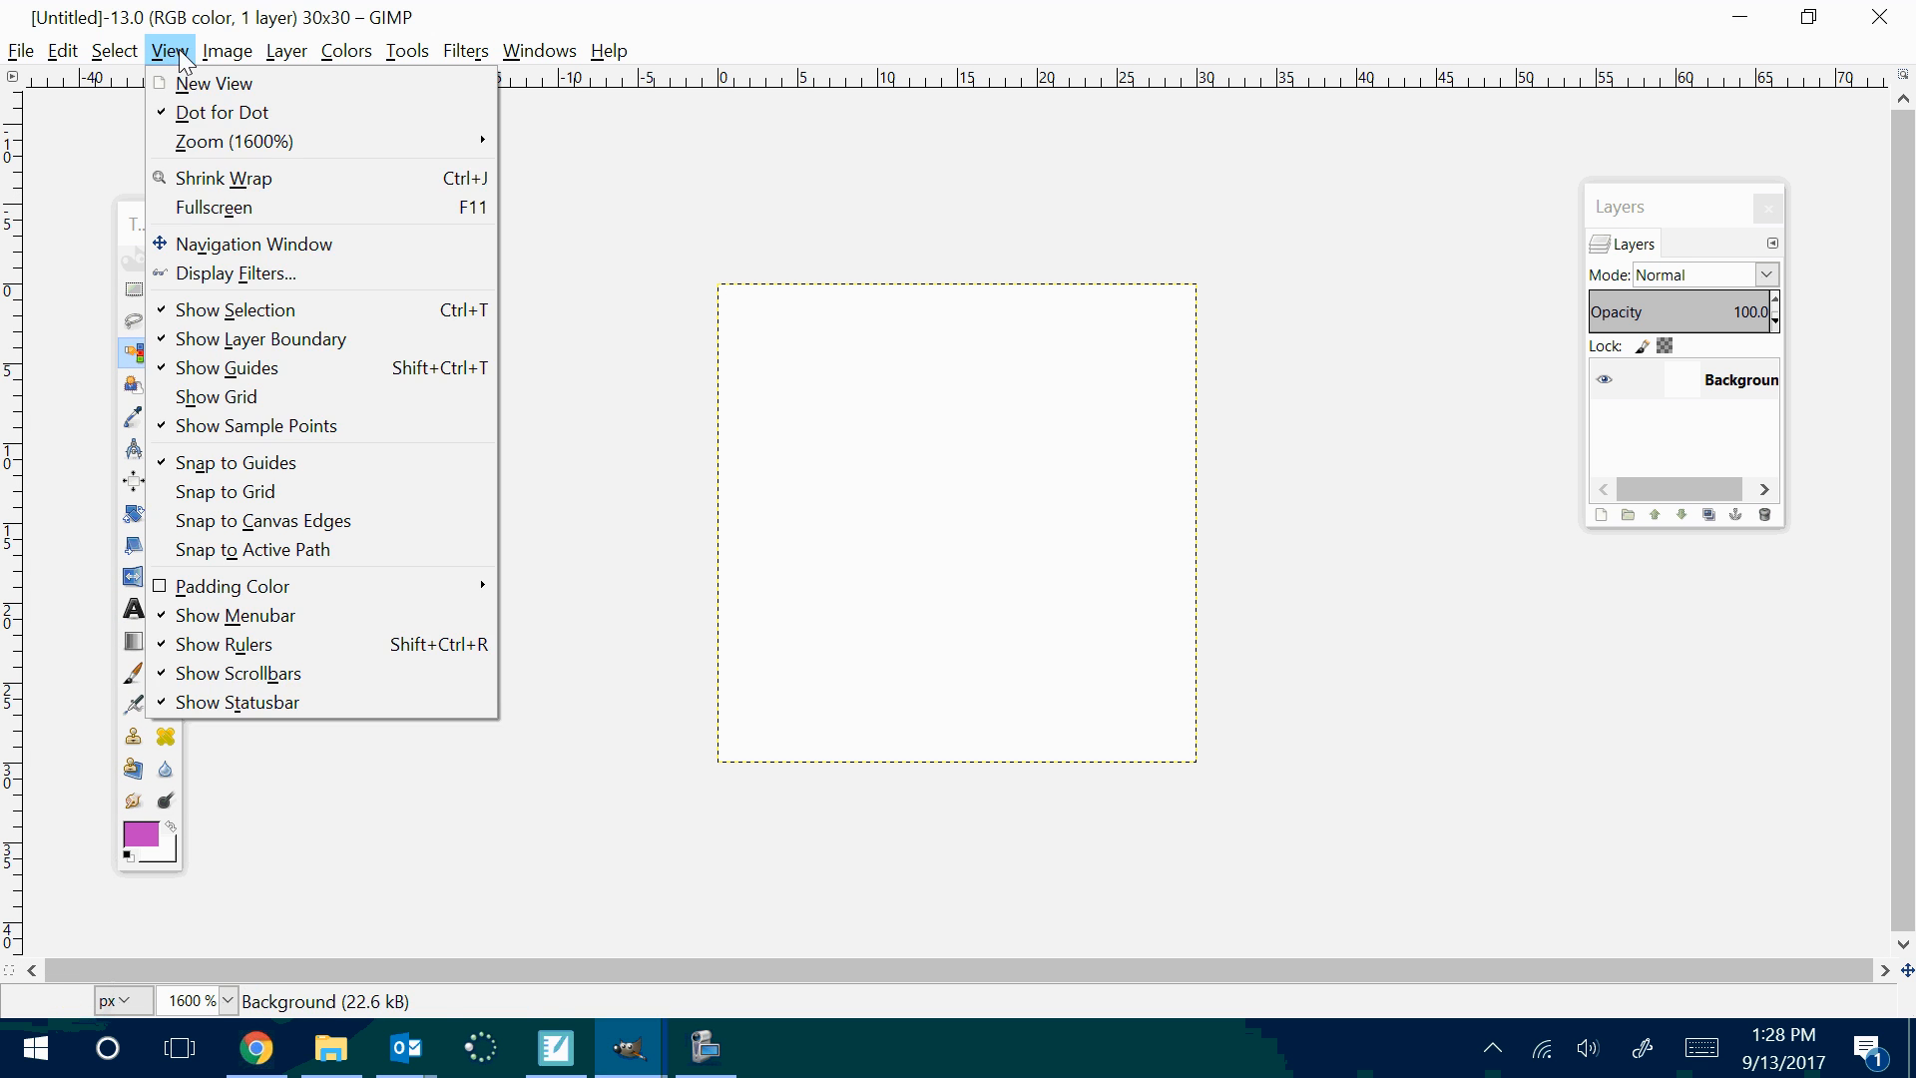
{"action": "left_click", "coordinate": [247, 419]}
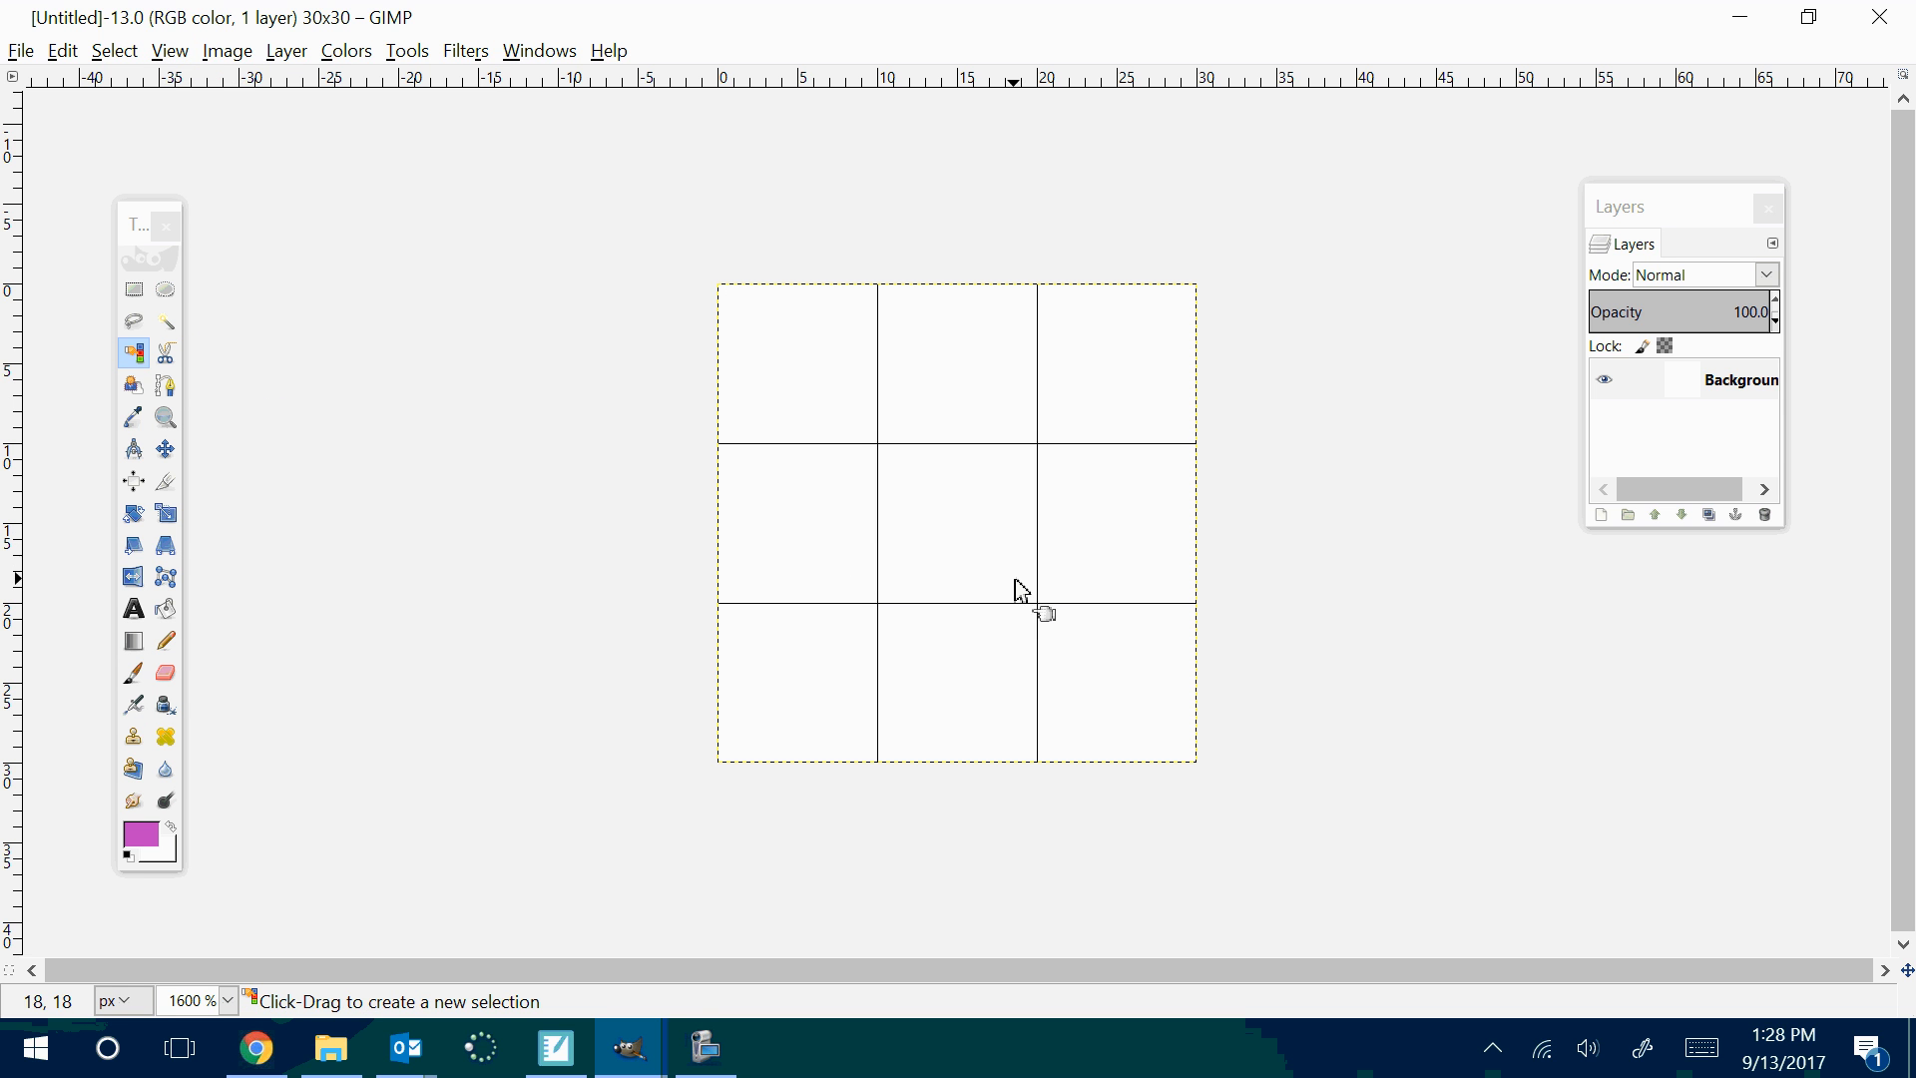
{"action": "left_click", "coordinate": [228, 51]}
{"action": "left_click", "coordinate": [319, 548]}
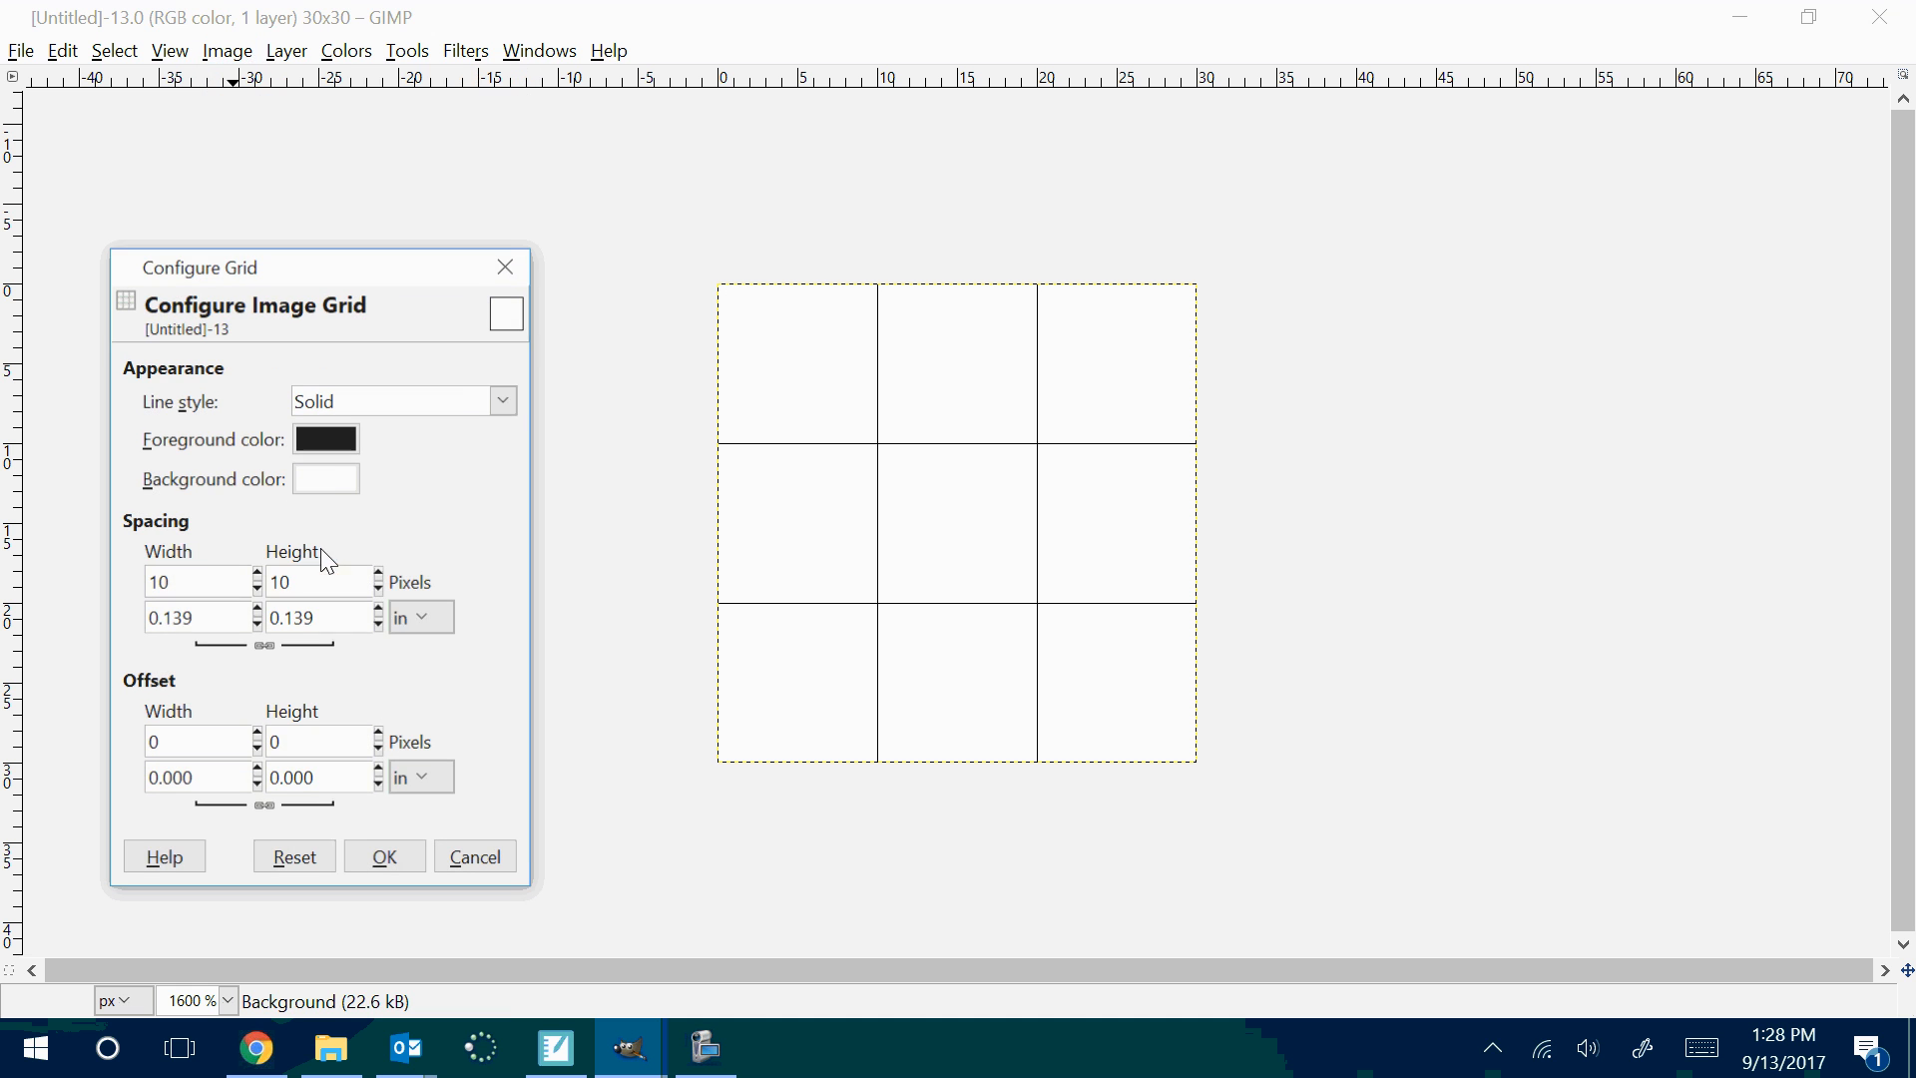
{"action": "double_click", "coordinate": [140, 582]}
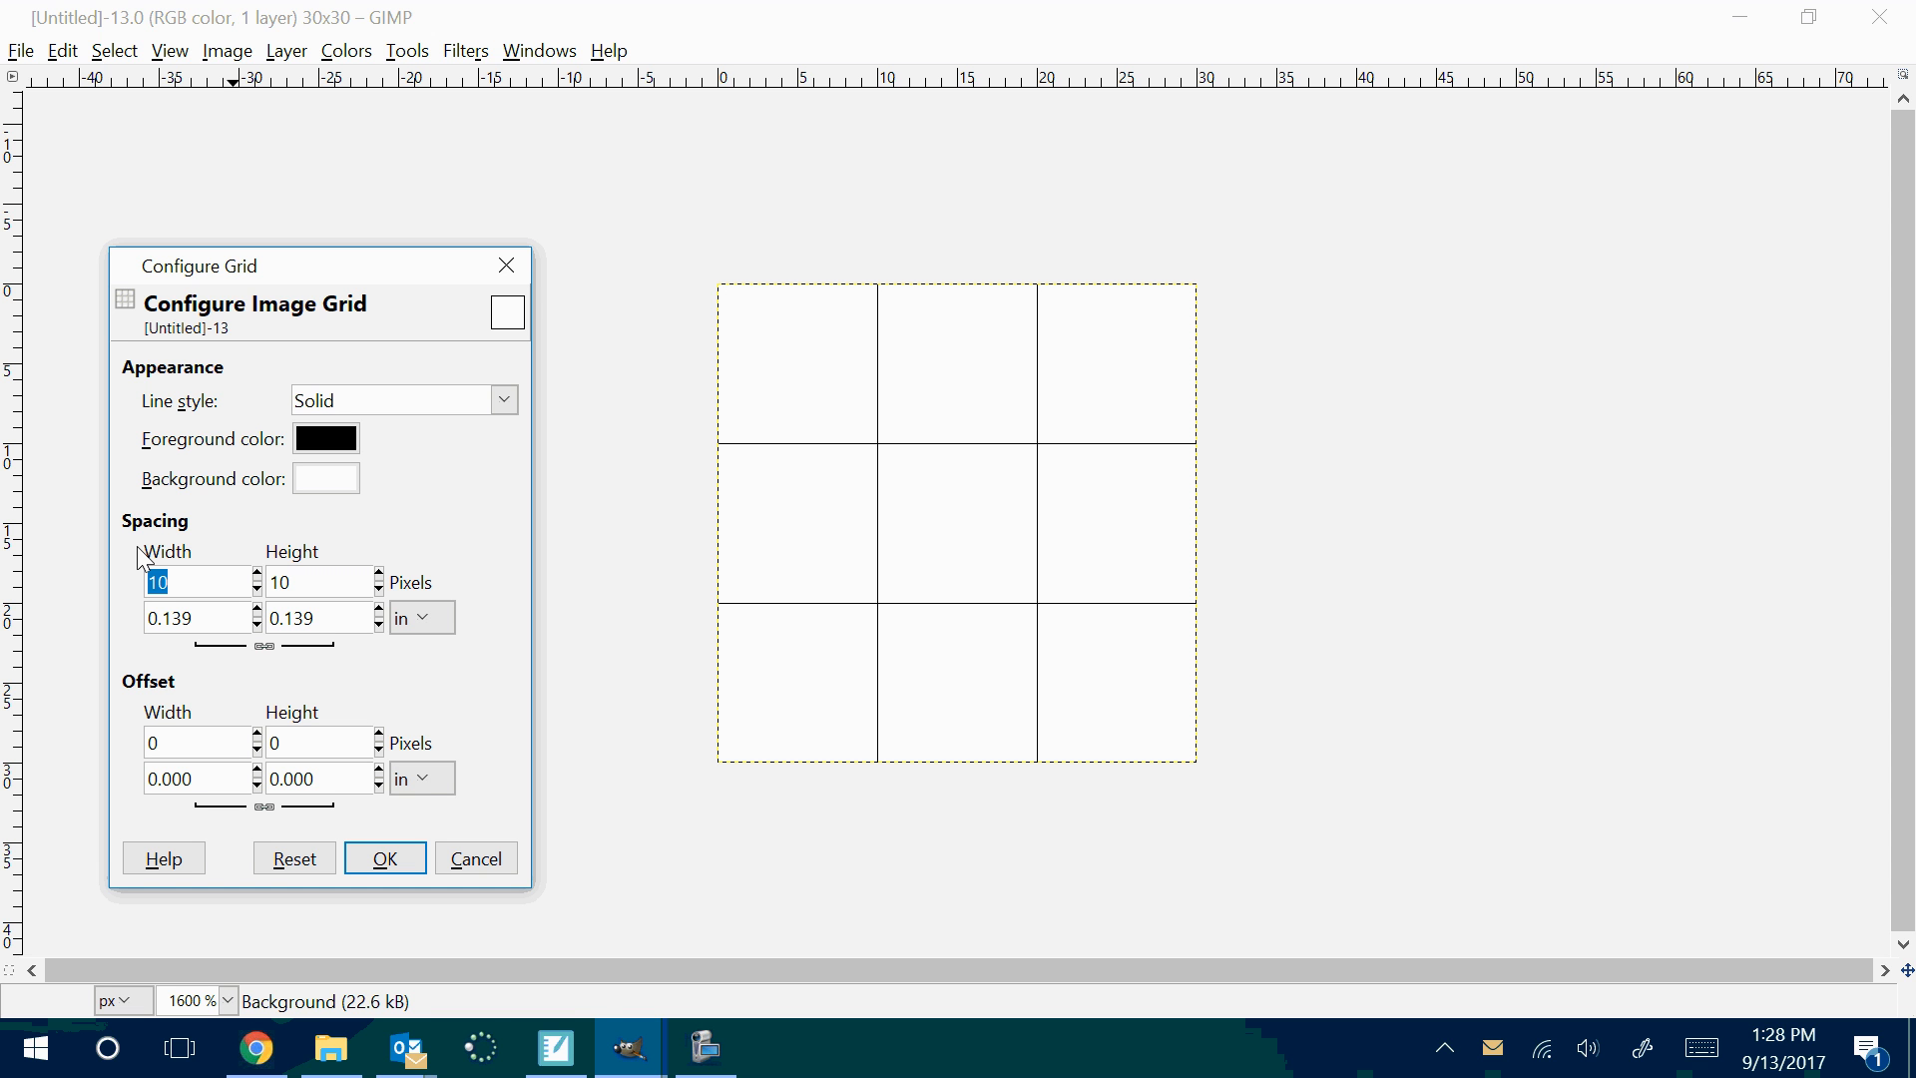
{"action": "left_click", "coordinate": [811, 362]}
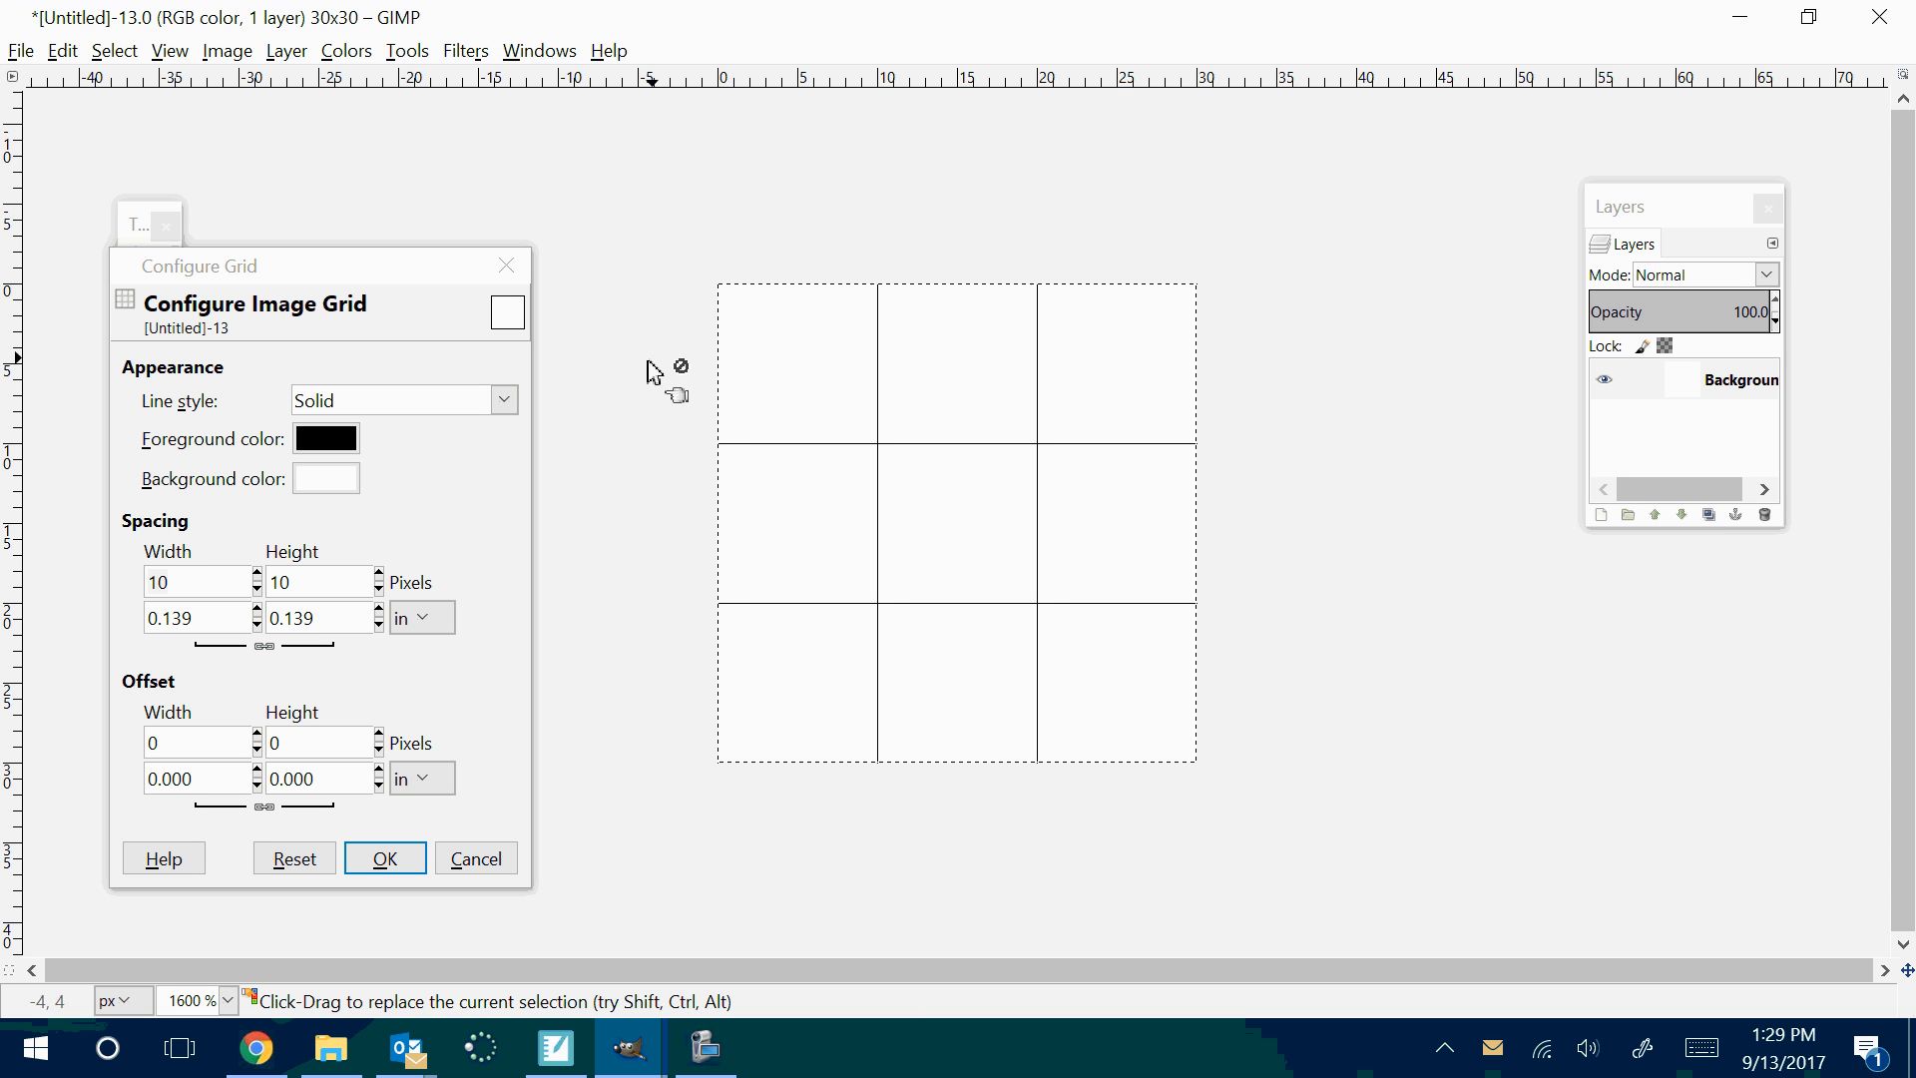
{"action": "left_click", "coordinate": [256, 593]}
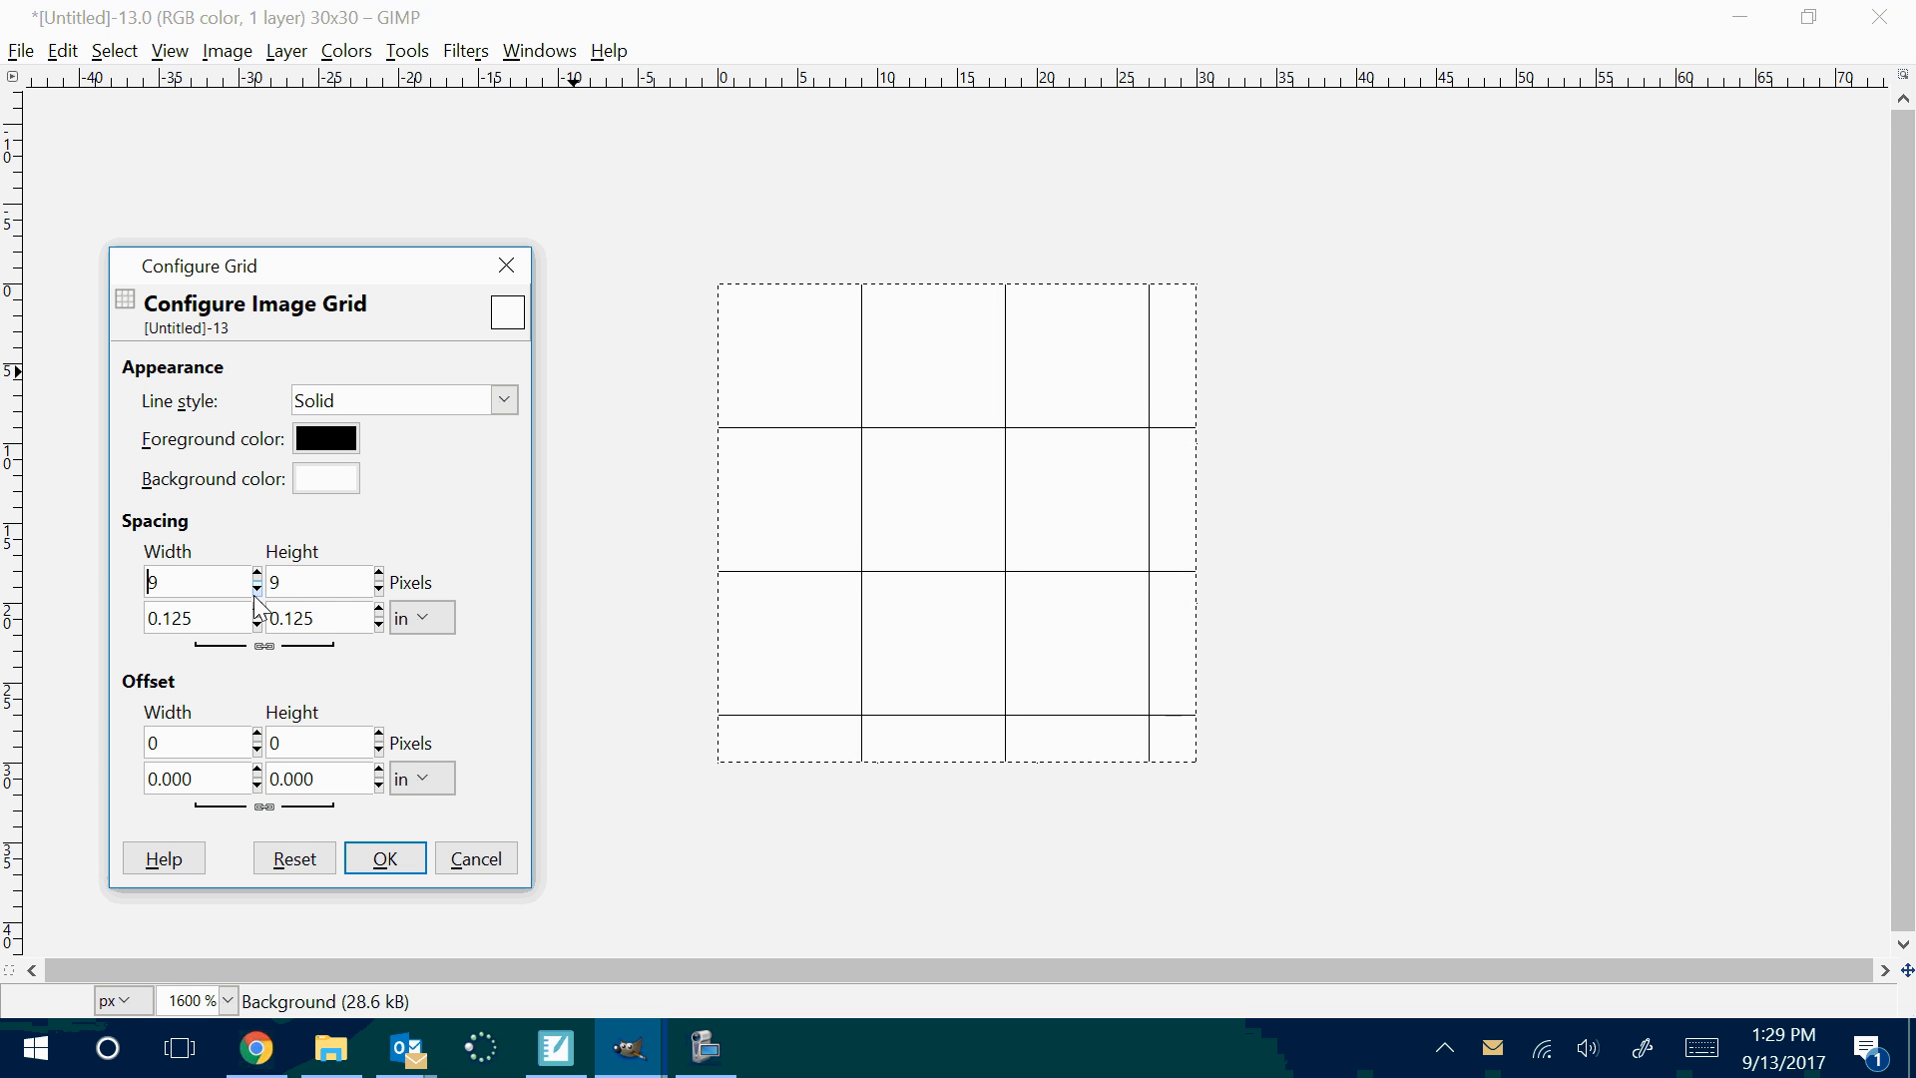
{"action": "left_click", "coordinate": [256, 593]}
{"action": "left_click", "coordinate": [256, 593]}
{"action": "left_click", "coordinate": [256, 593]}
{"action": "left_click", "coordinate": [256, 593]}
{"action": "left_click", "coordinate": [257, 593]}
{"action": "left_click", "coordinate": [257, 593]}
{"action": "left_click", "coordinate": [255, 596]}
{"action": "left_click", "coordinate": [256, 596]}
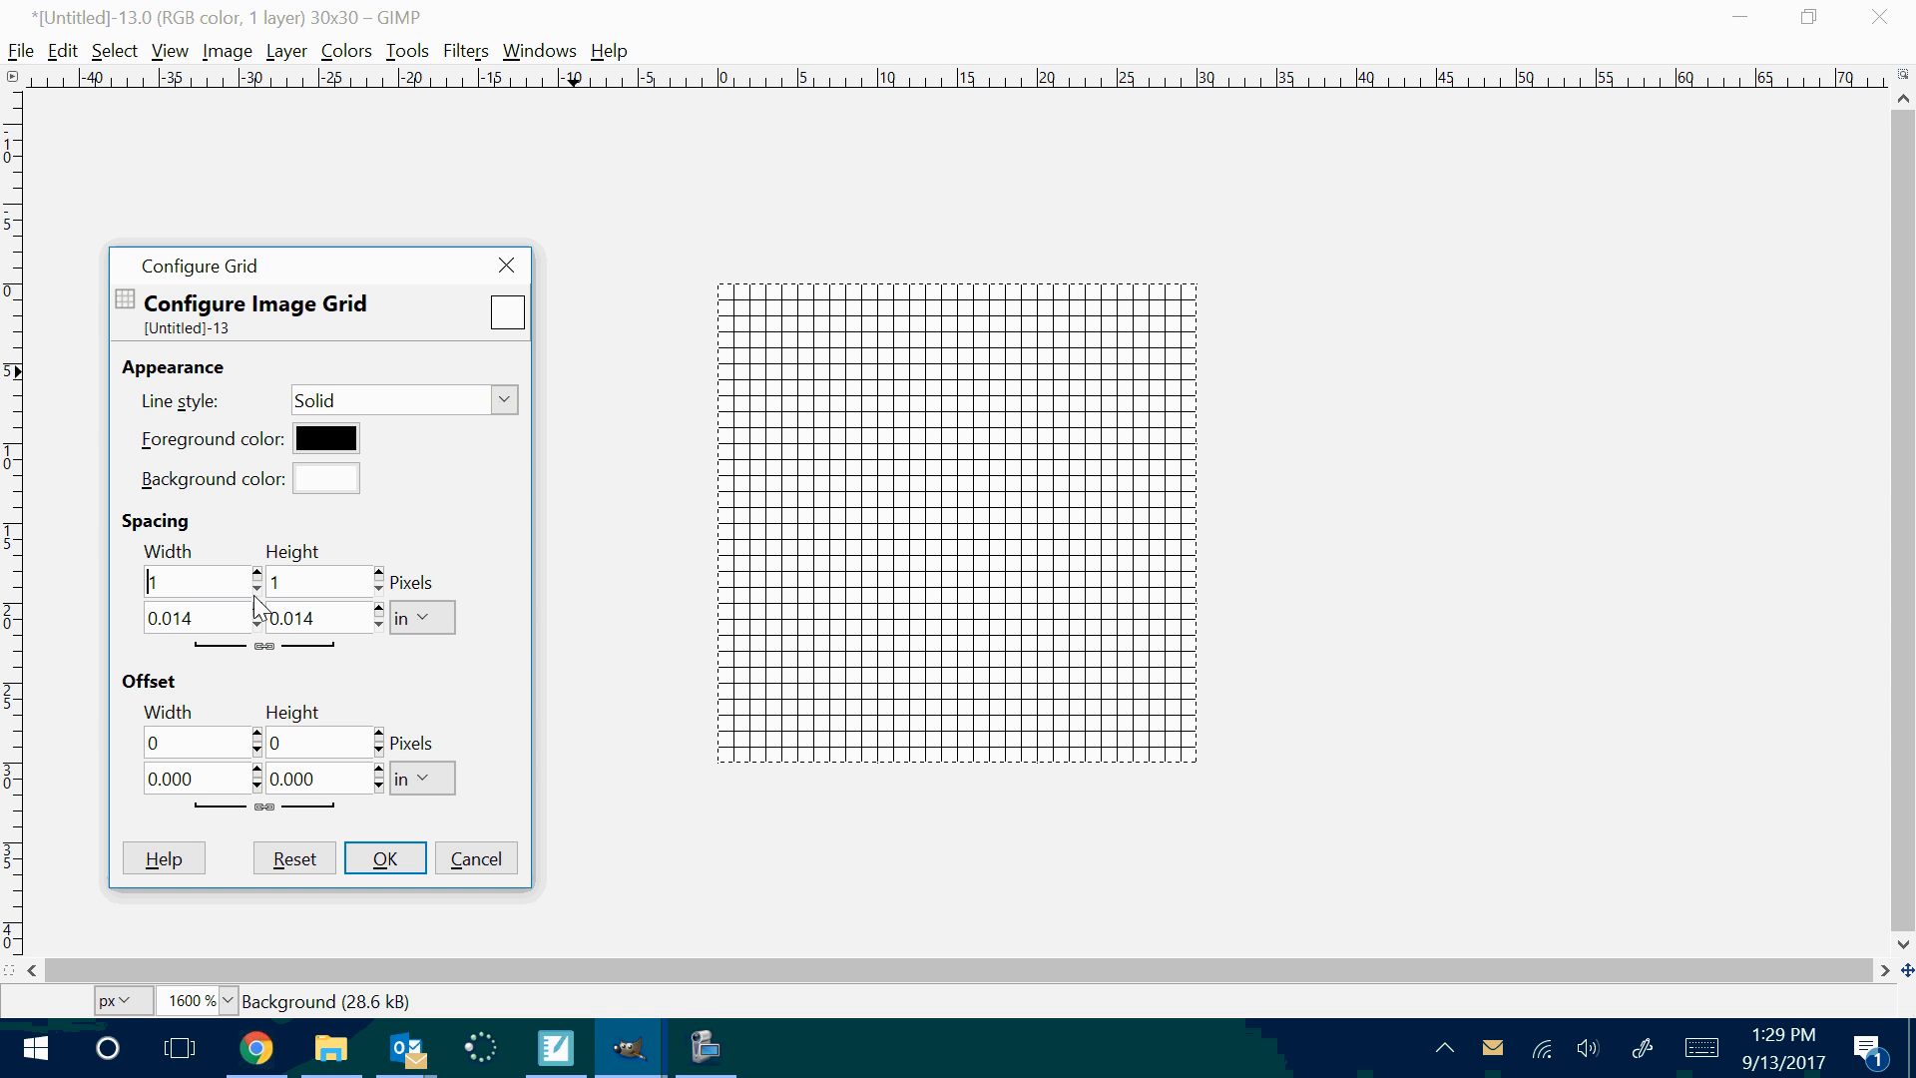
{"action": "left_click", "coordinate": [362, 860]}
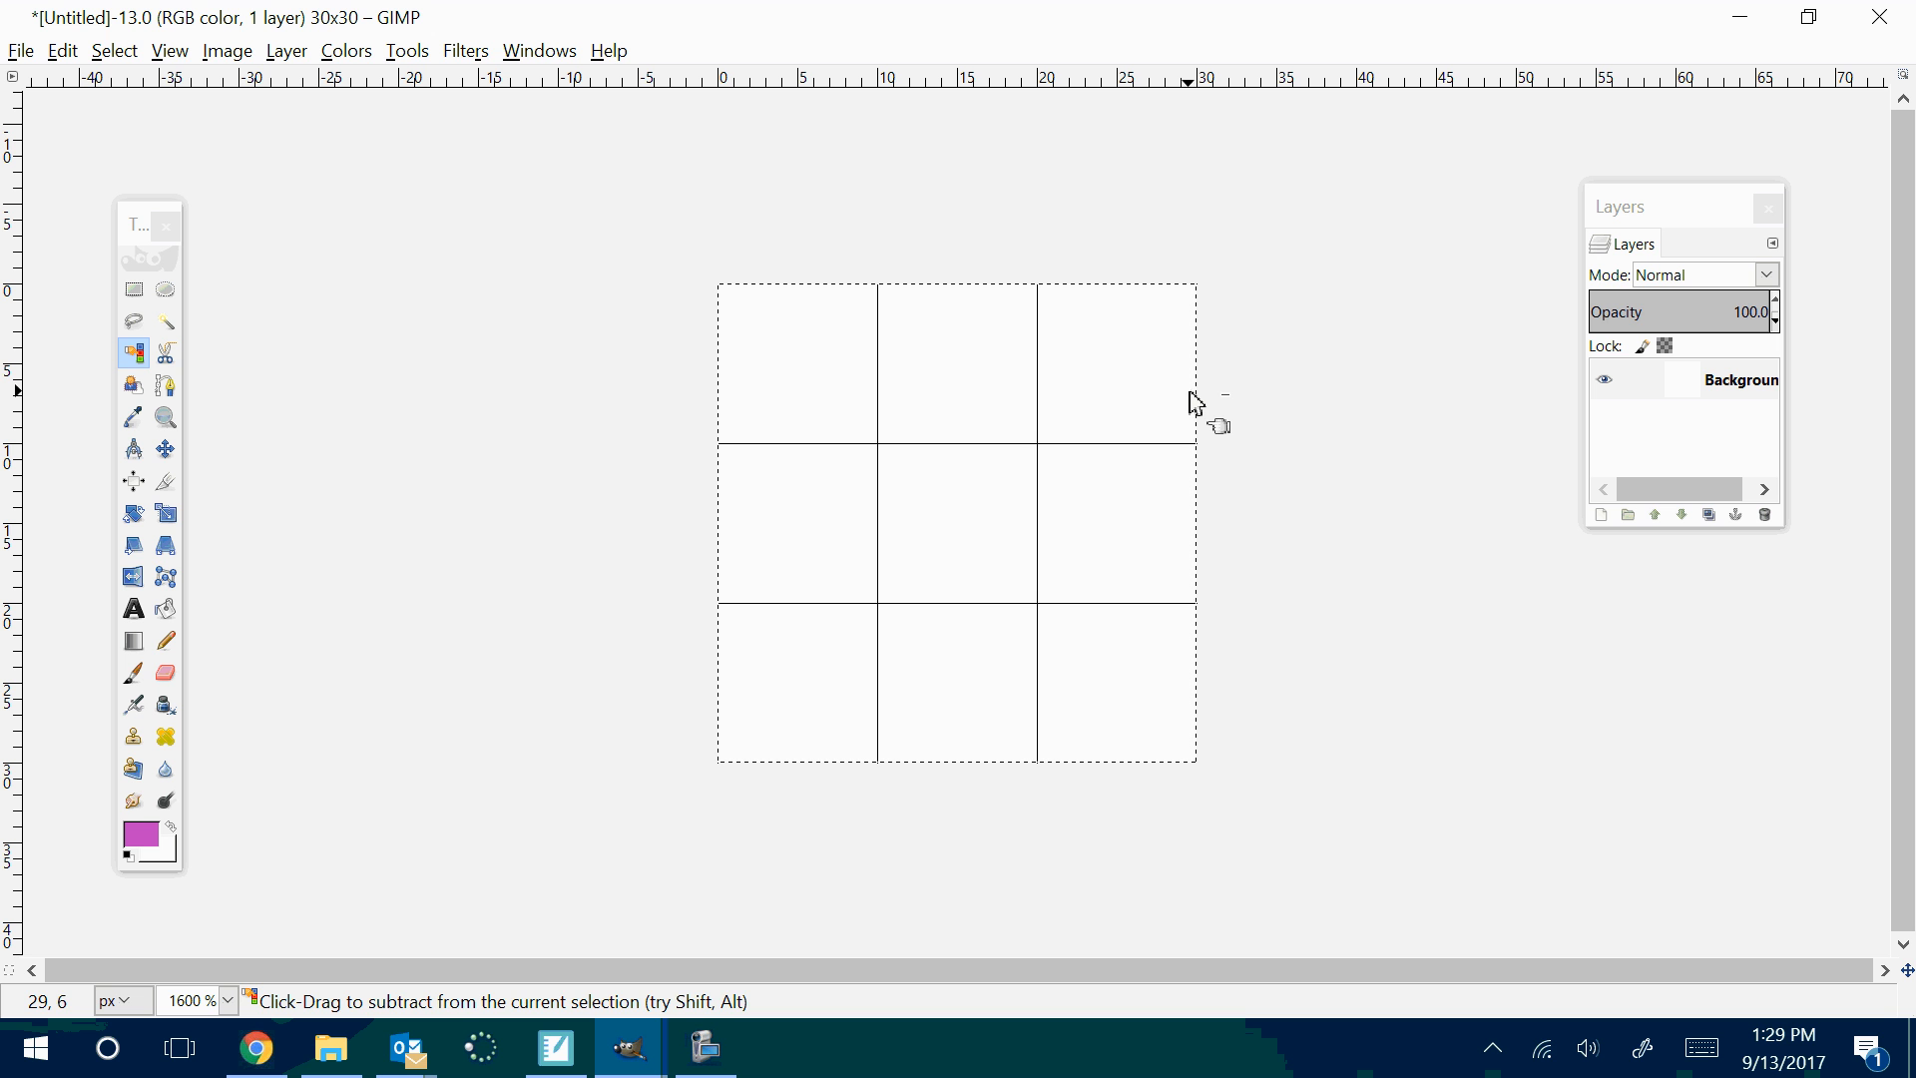
Undo the recent grid spacing and selection changes, and hide the grid
{"action": "key", "text": "ctrl+z"}
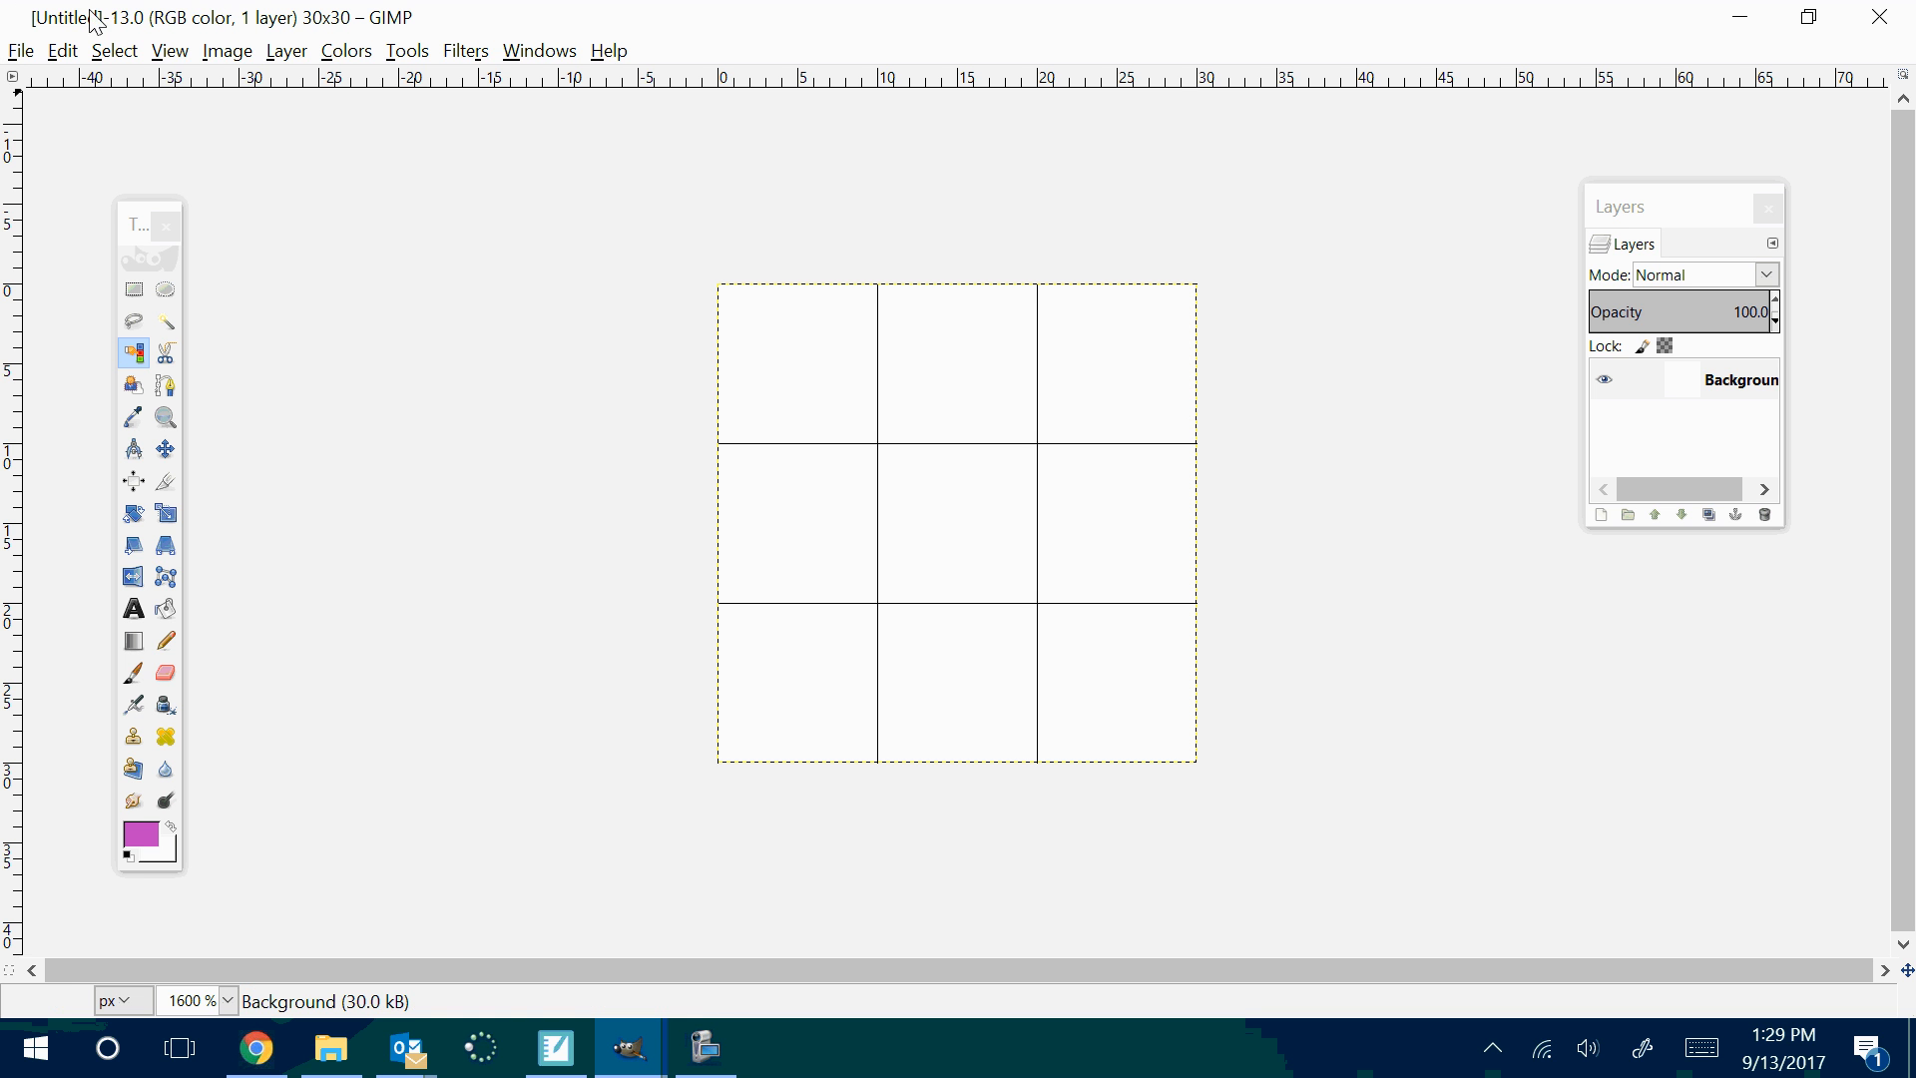
{"action": "left_click", "coordinate": [169, 51]}
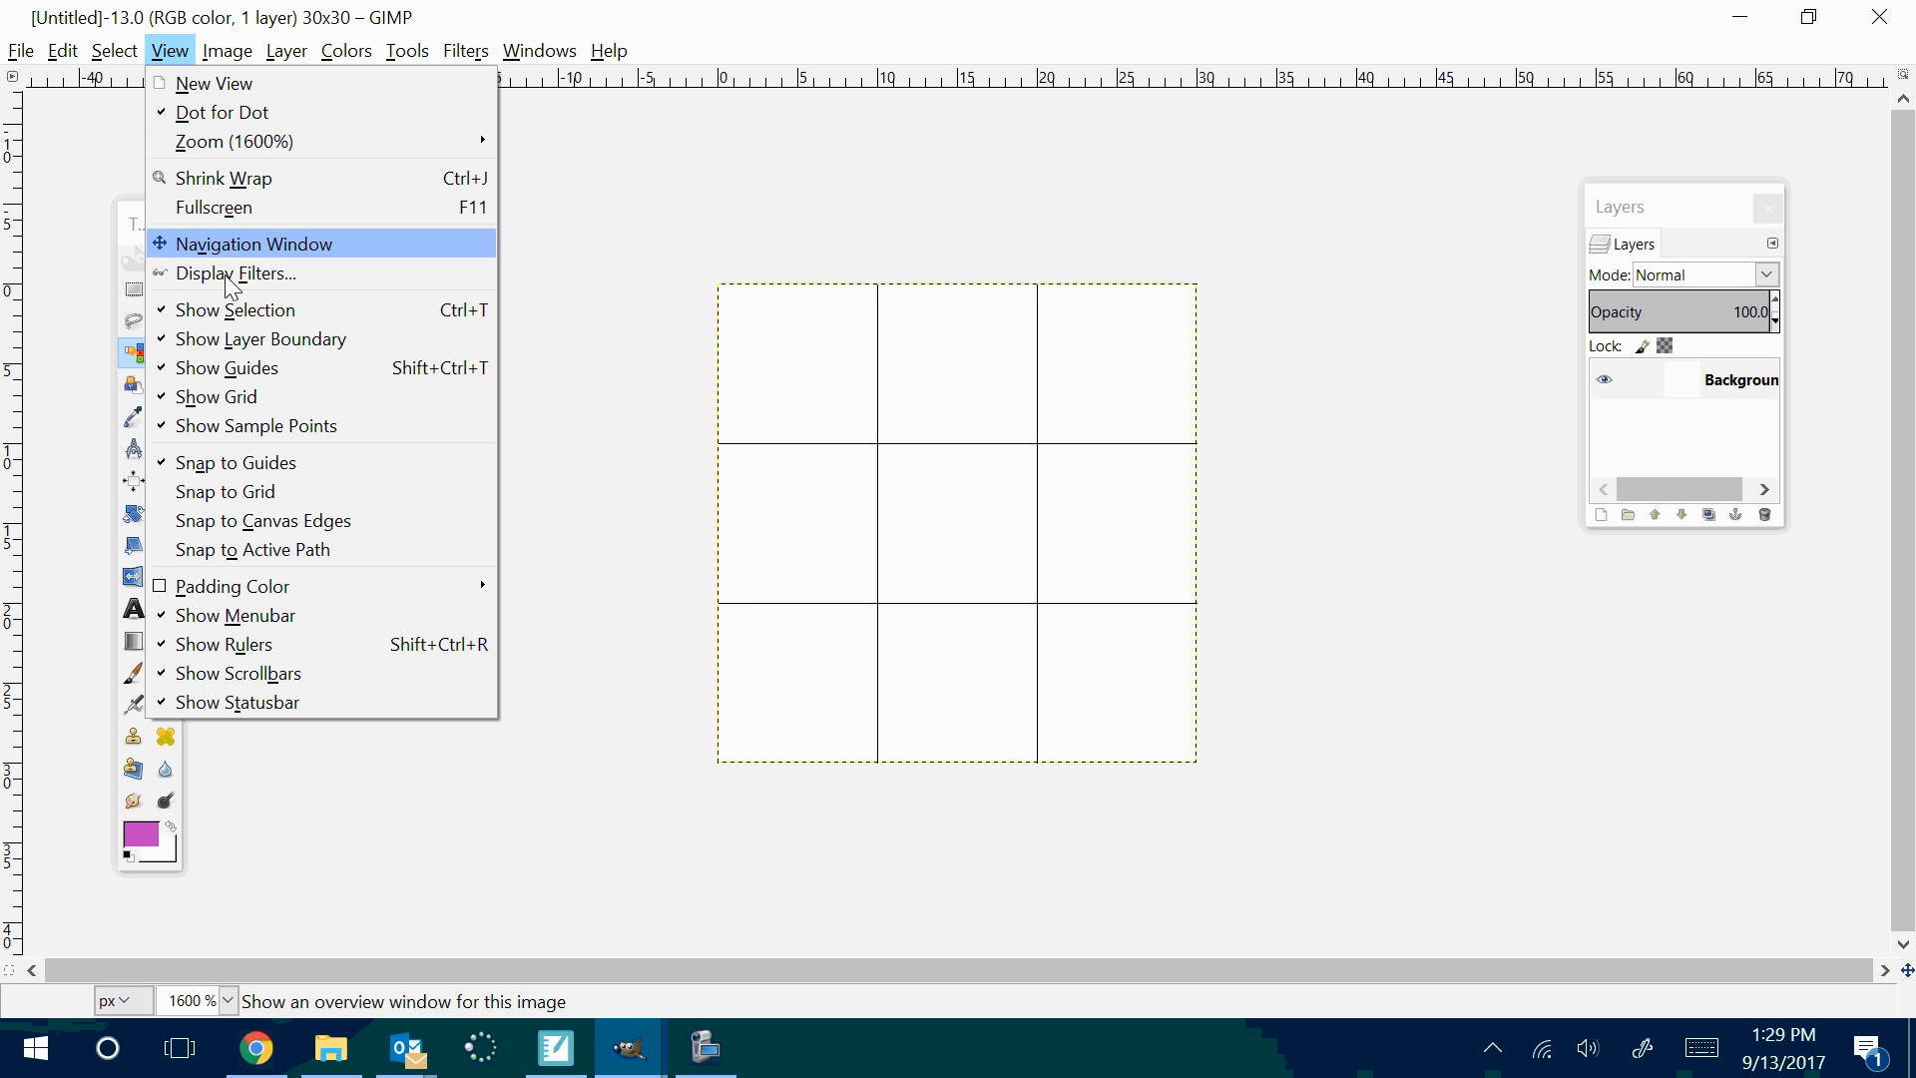
{"action": "left_click", "coordinate": [239, 397]}
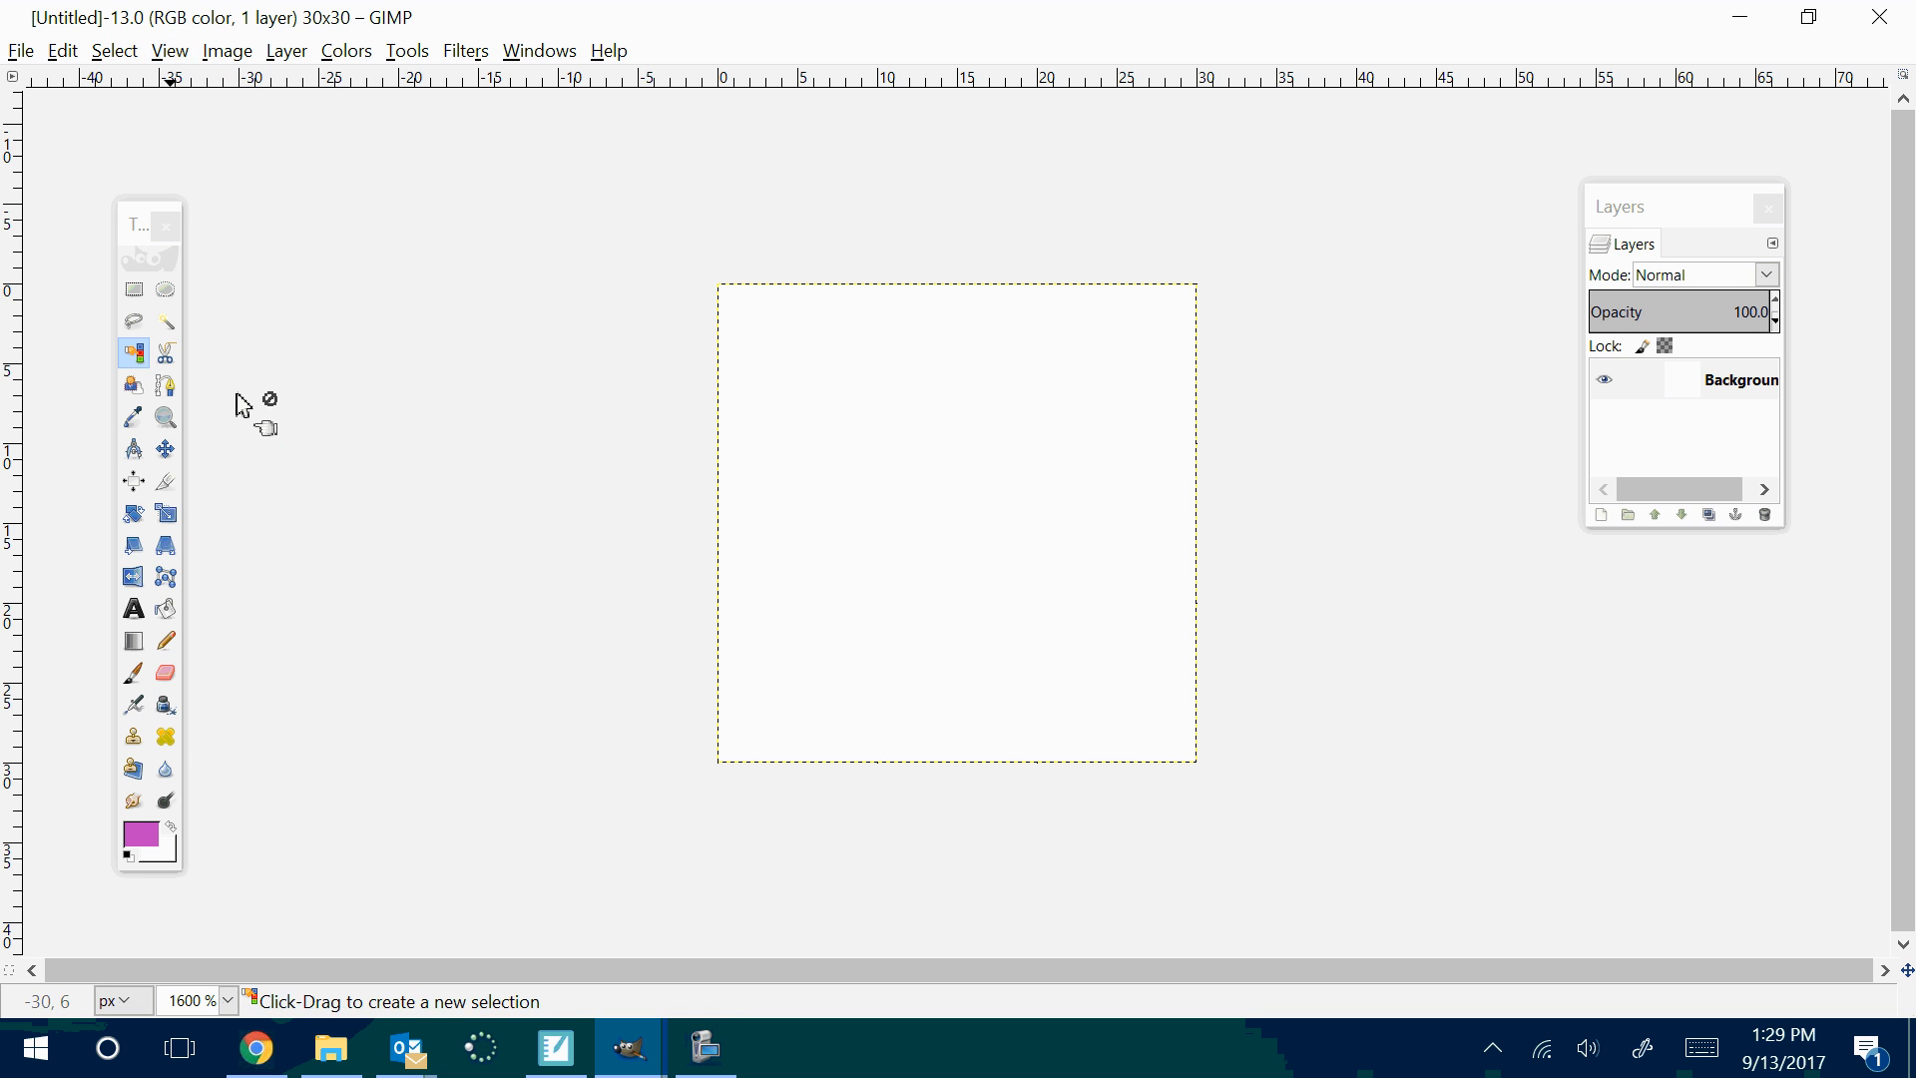
Turn on snapping to the grid for the blank 30x30 image
{"action": "left_click", "coordinate": [172, 55]}
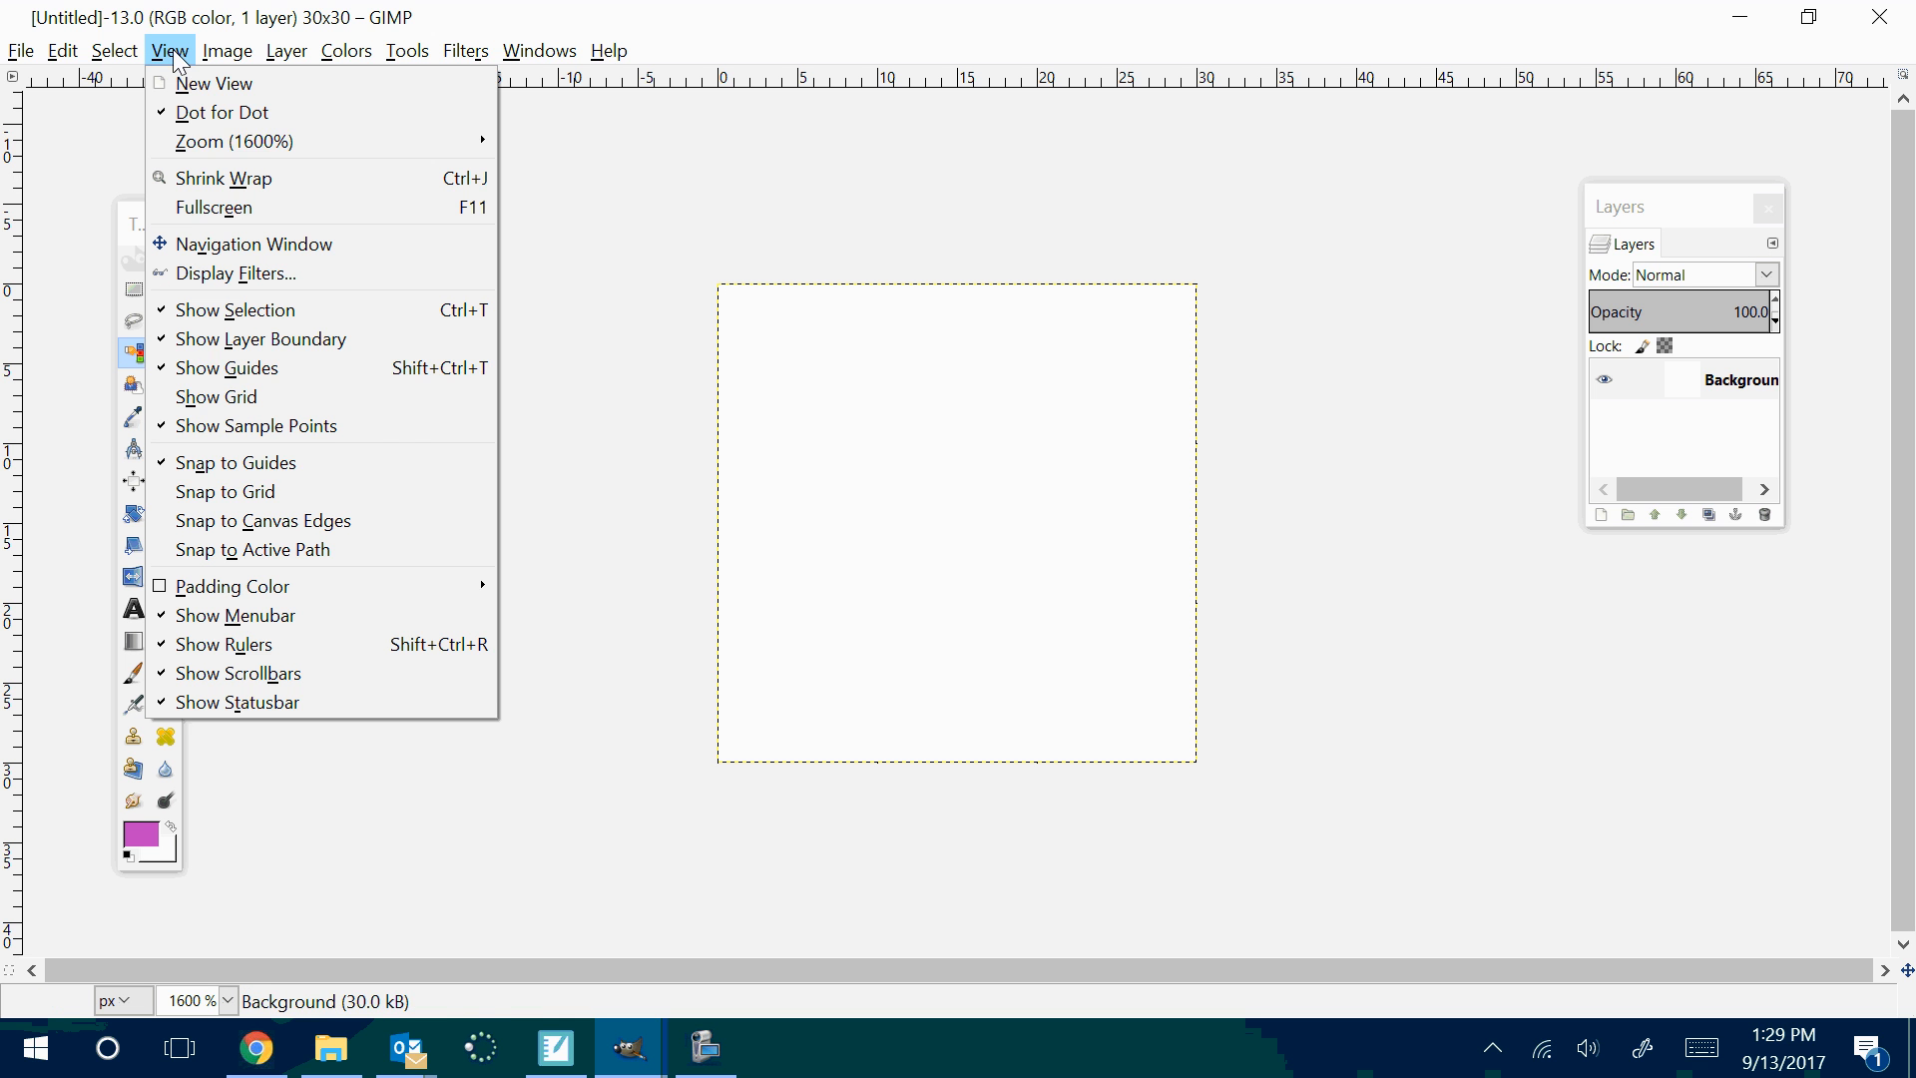
{"action": "left_click", "coordinate": [206, 494]}
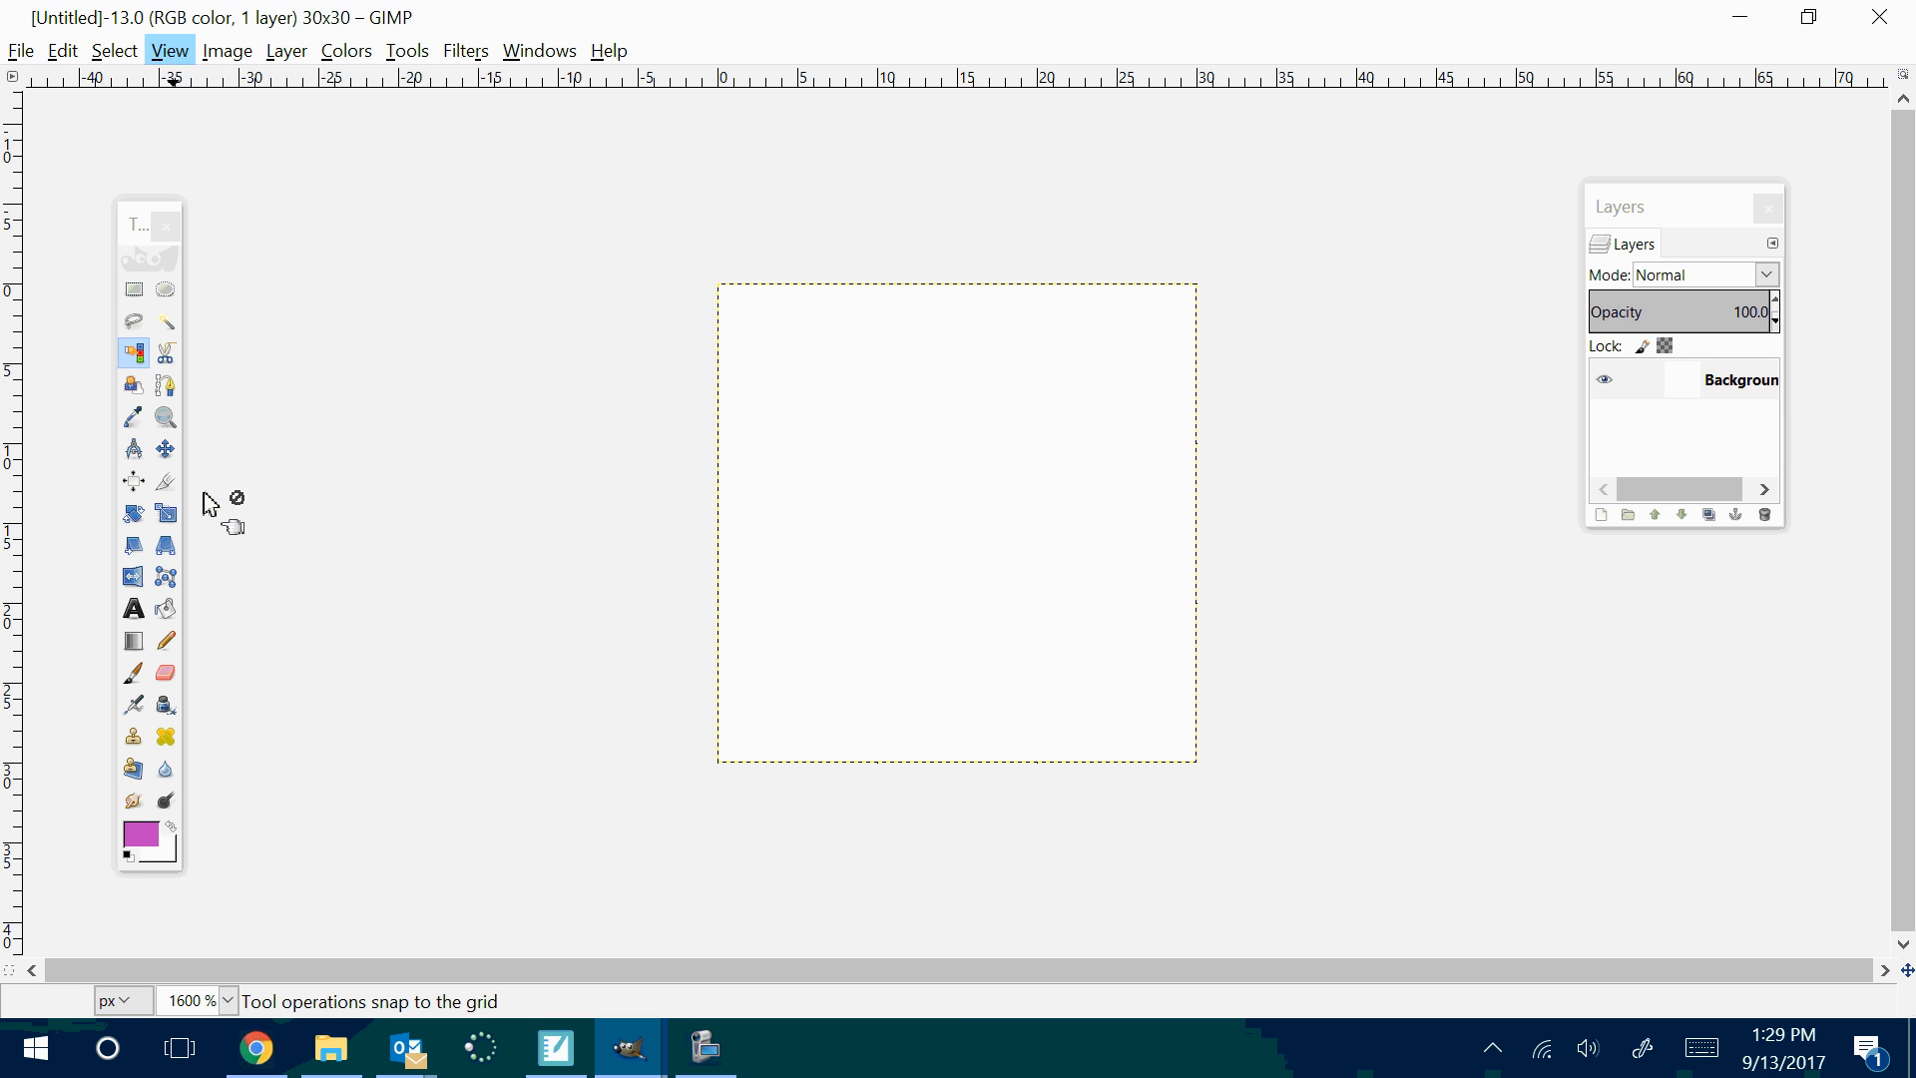
Try a visible grid with 1-pixel spacing in width and height, discard the spacing change and hide the grid
{"action": "left_click", "coordinate": [170, 55]}
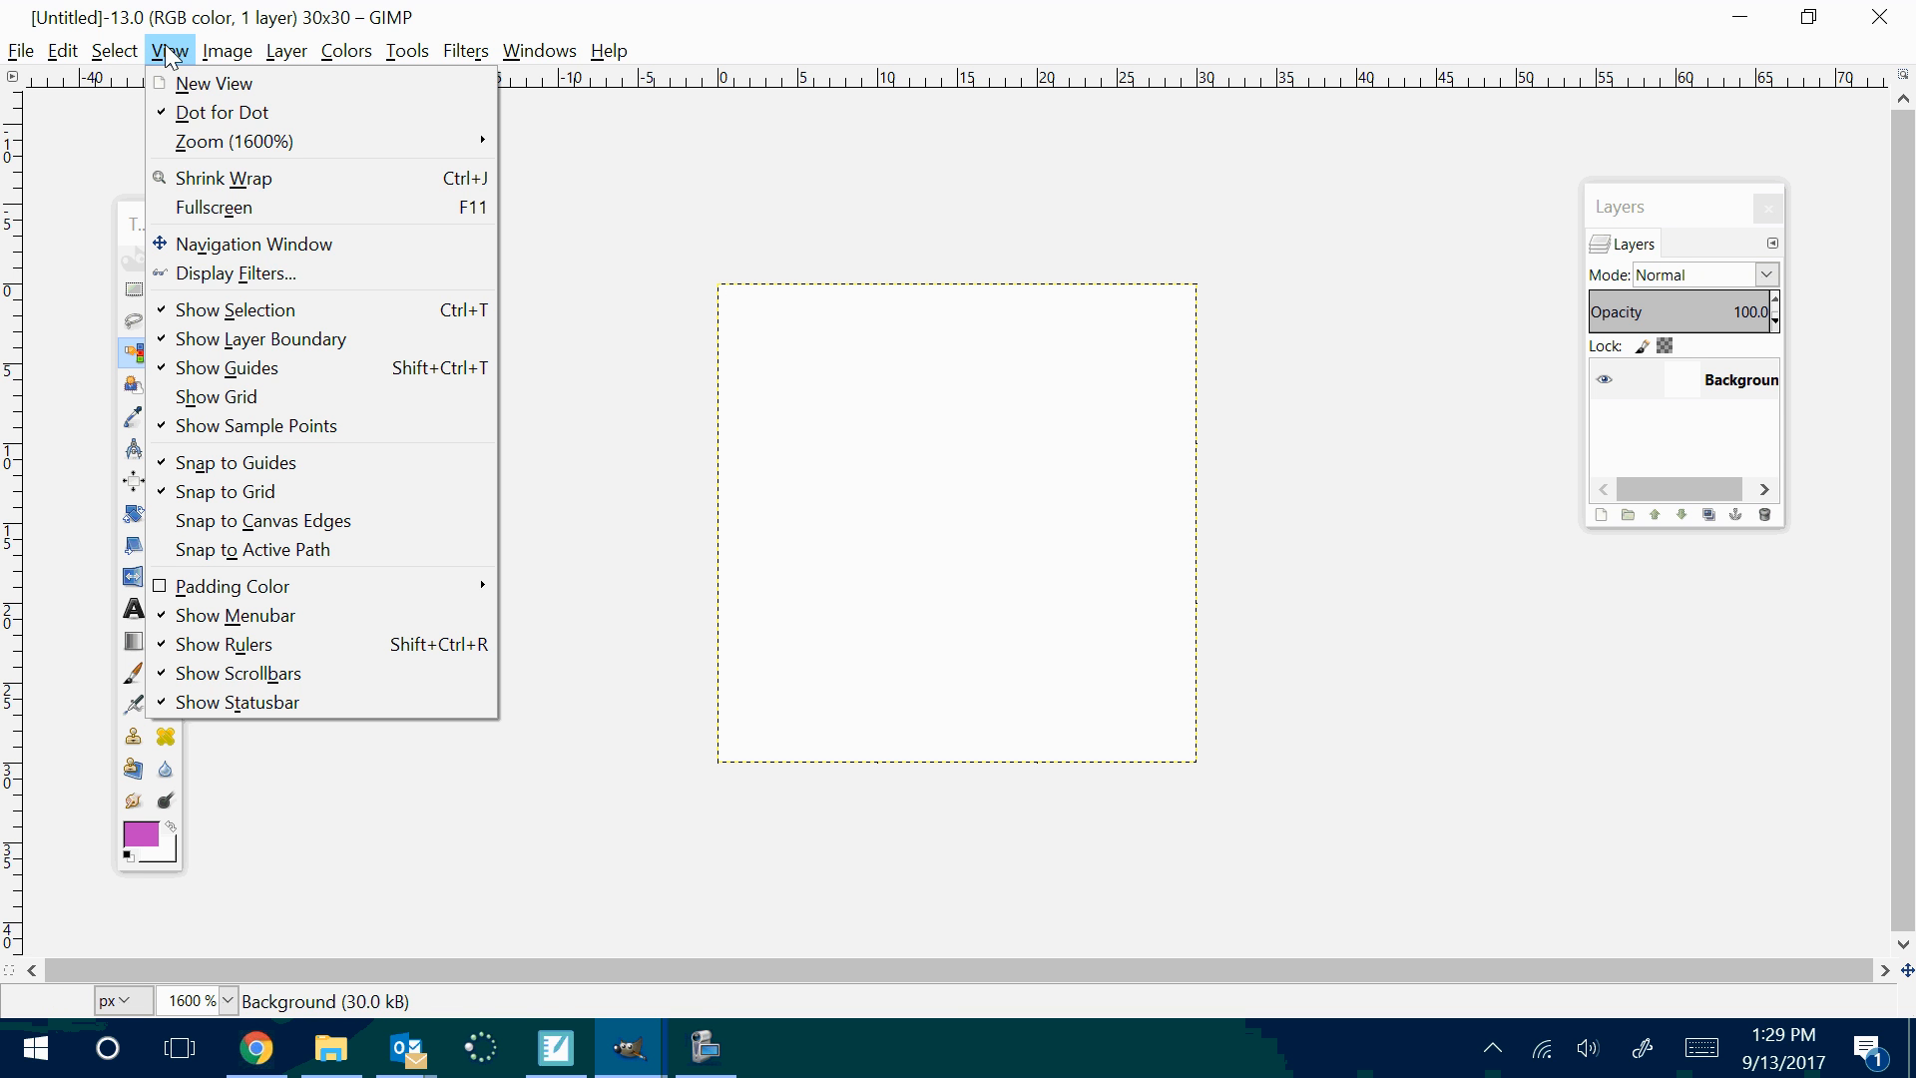
{"action": "left_click", "coordinate": [210, 398]}
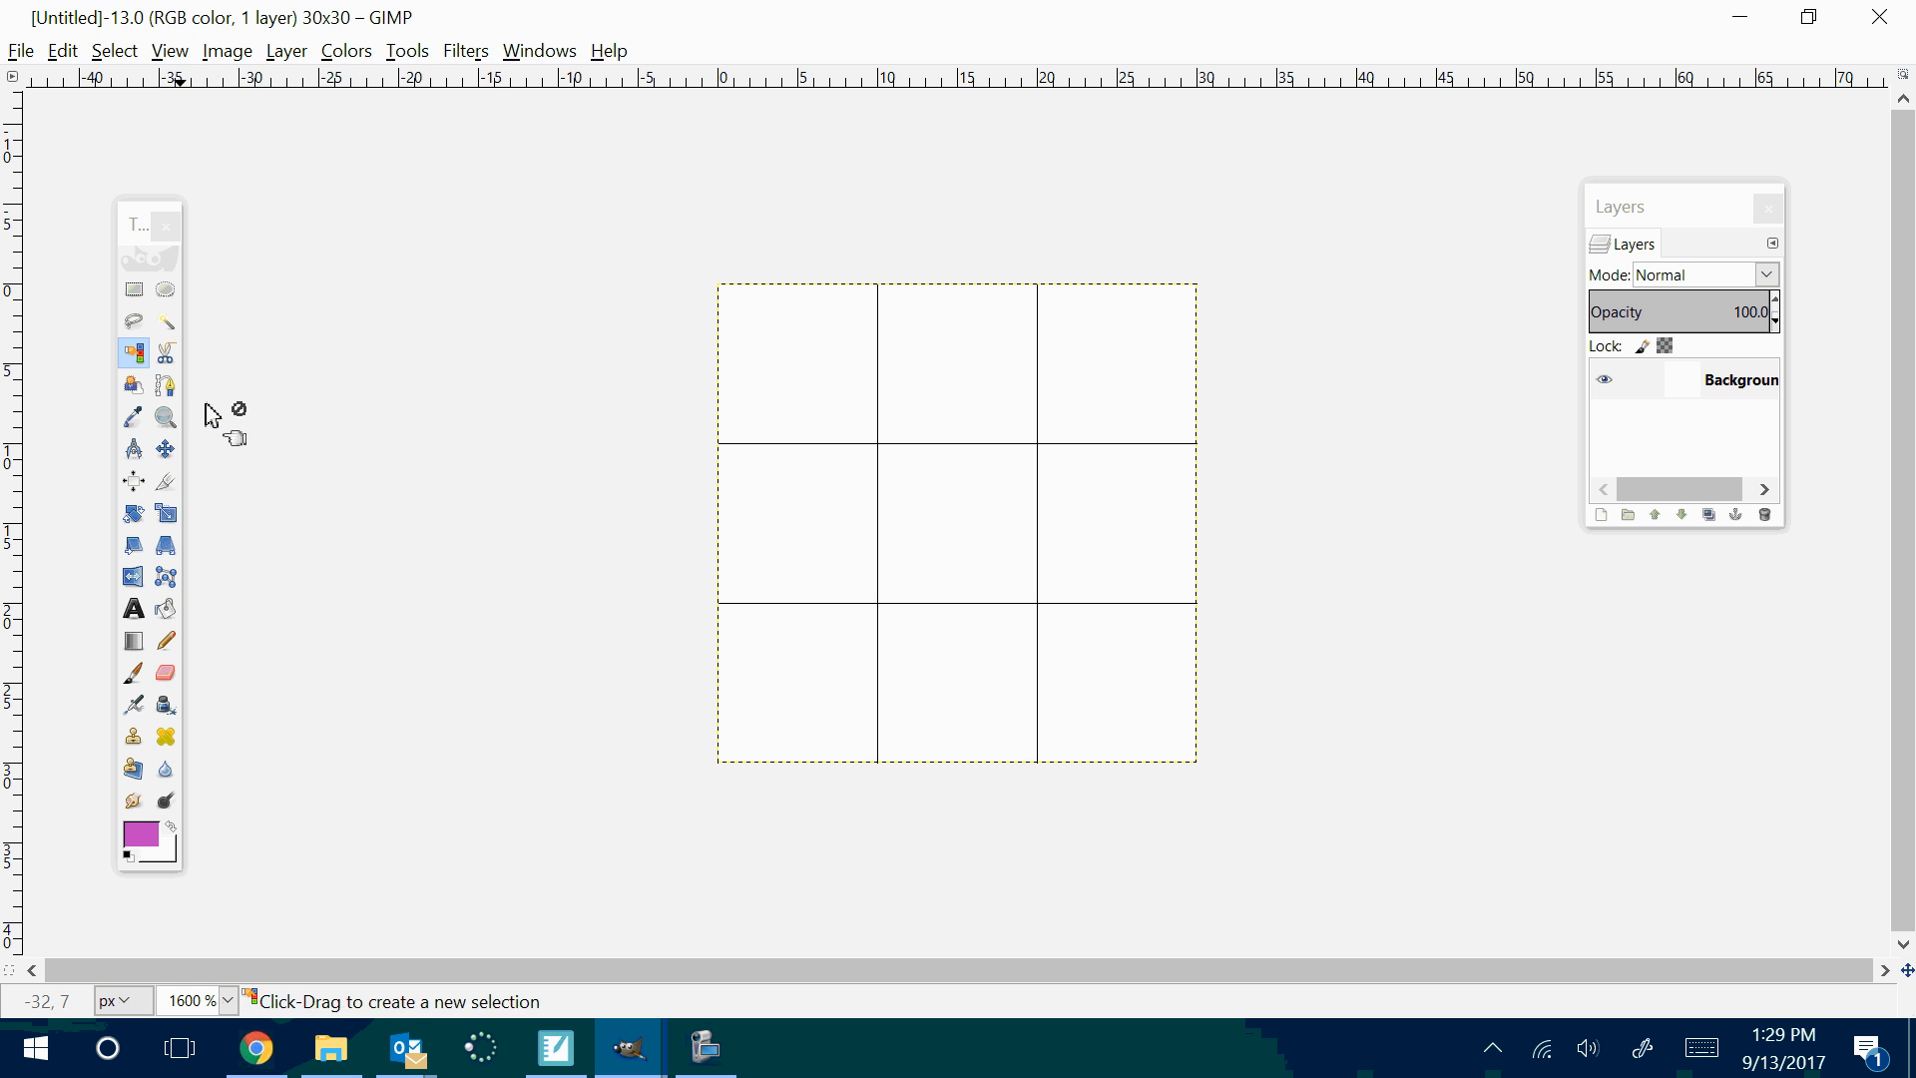
{"action": "left_click", "coordinate": [228, 51]}
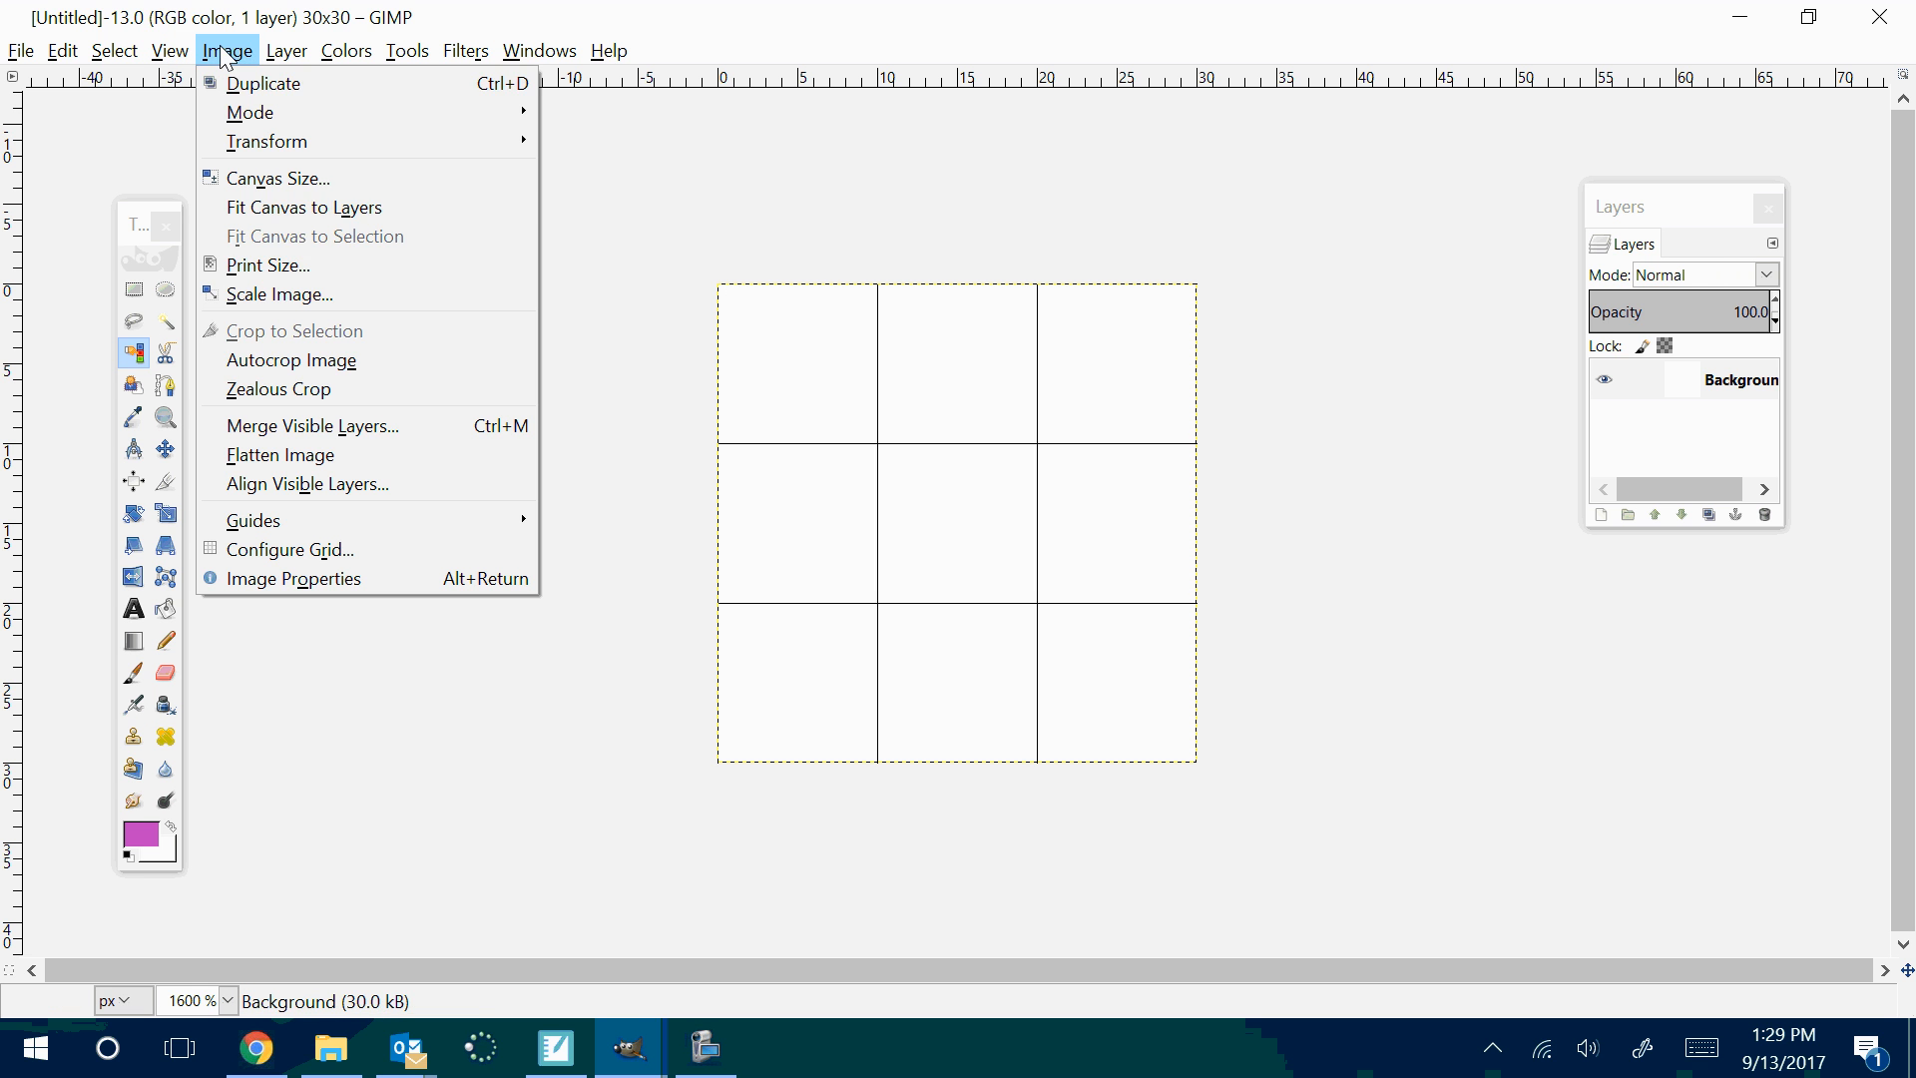
{"action": "left_click", "coordinate": [248, 550]}
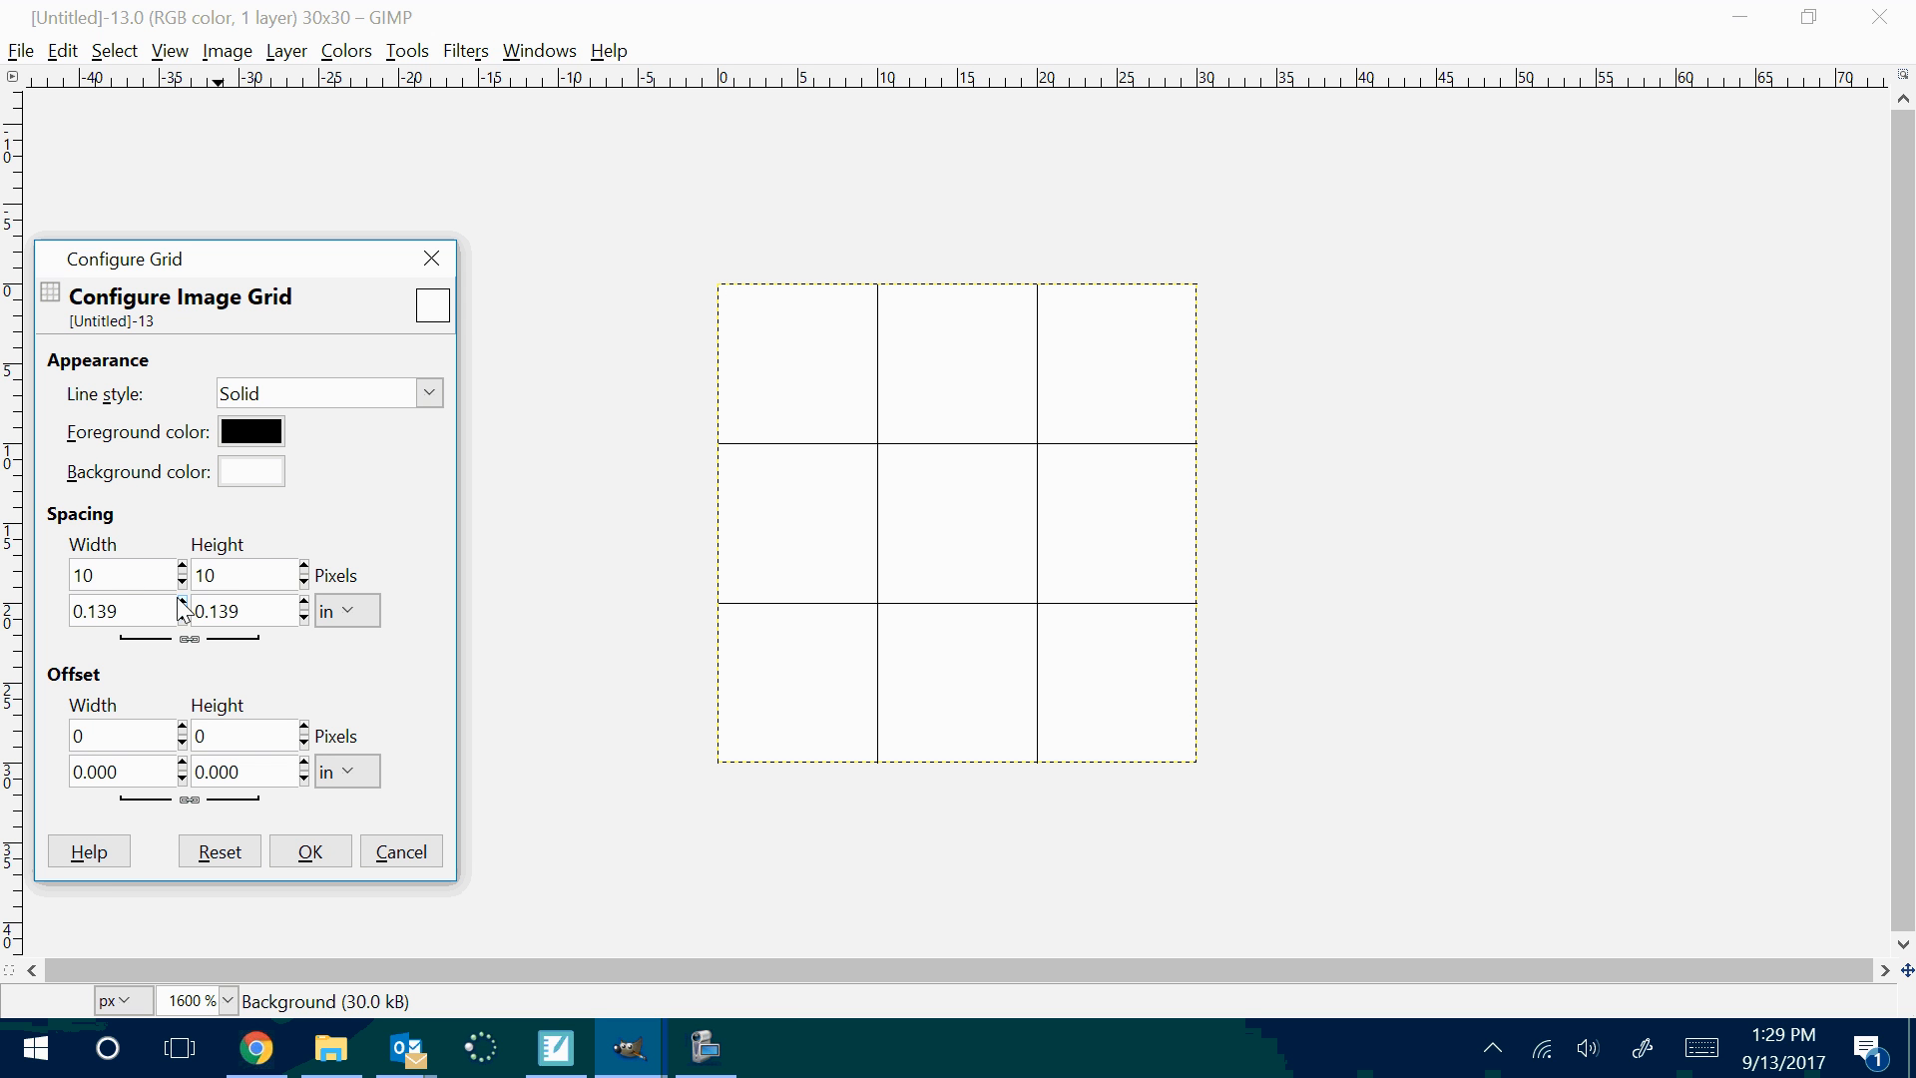
{"action": "scroll", "coordinate": [188, 589], "scroll_direction": "down", "scroll_amount": 7}
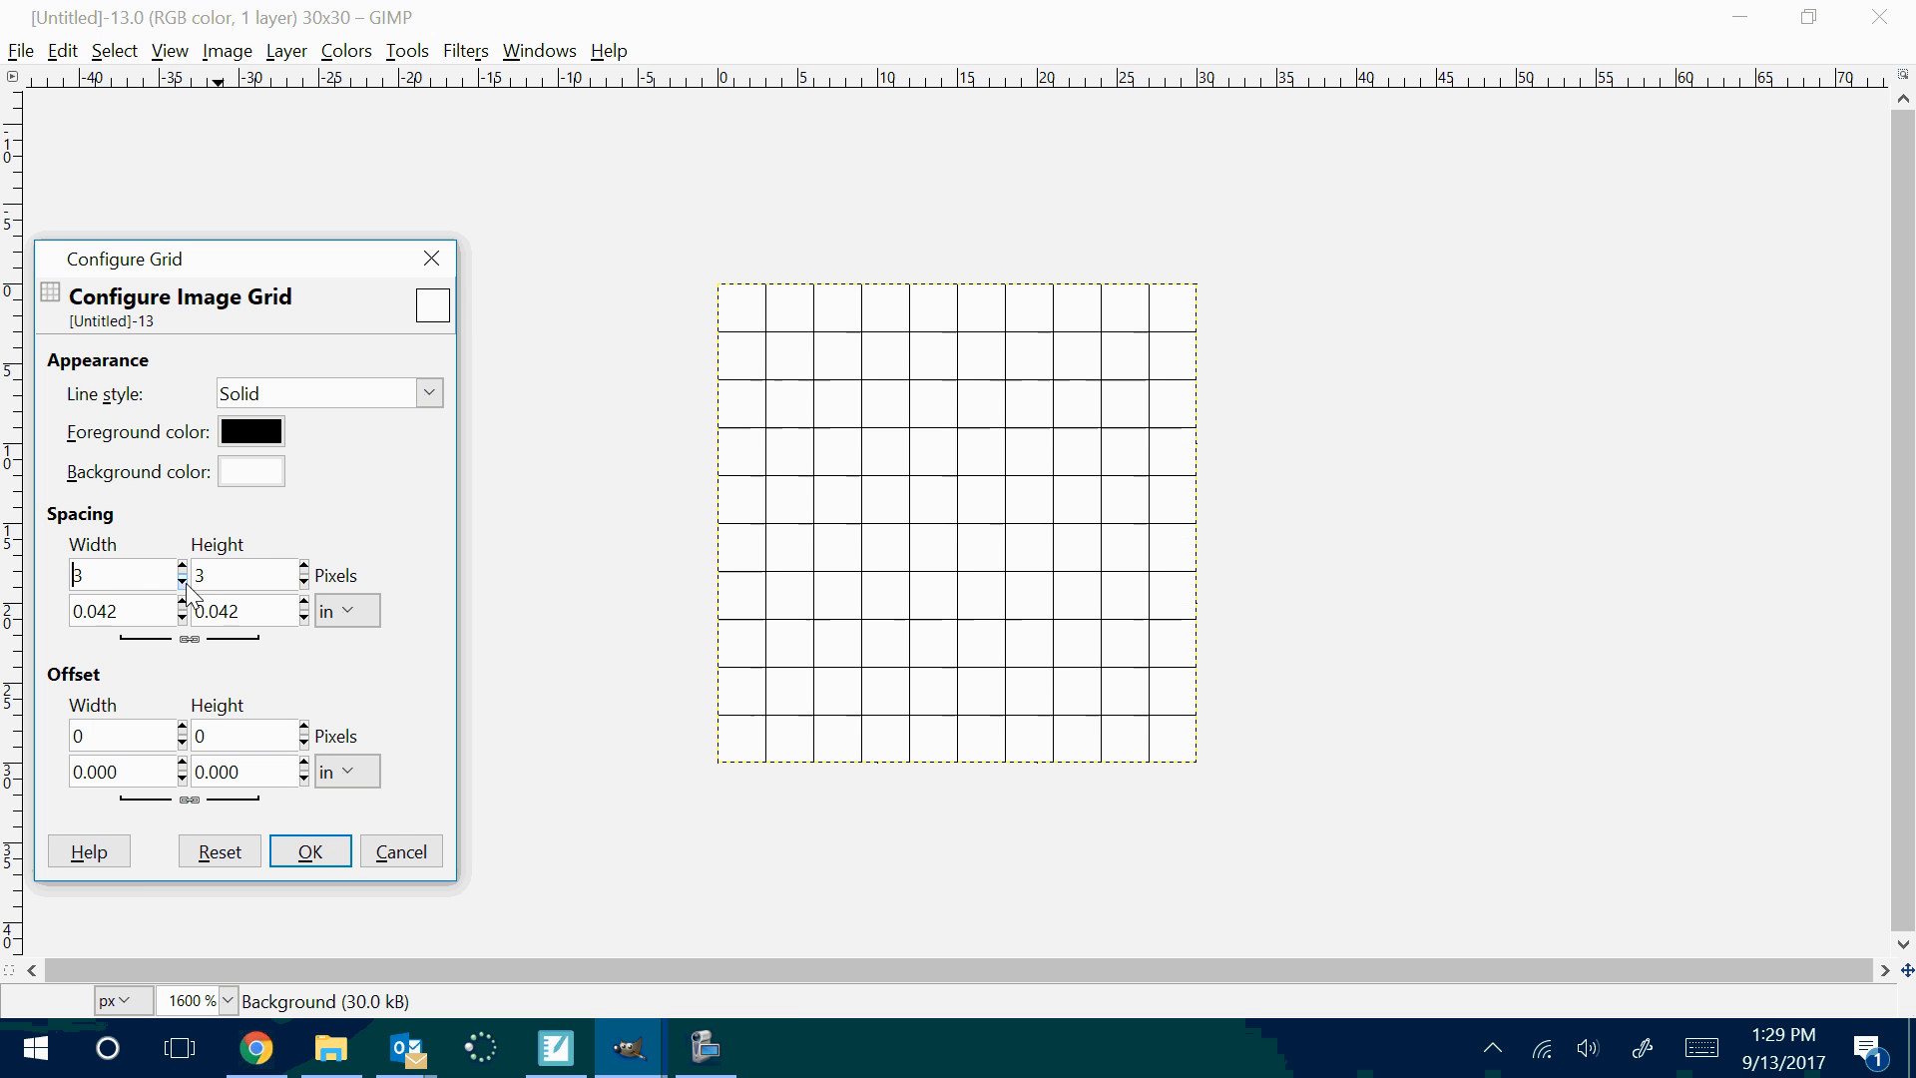
{"action": "scroll", "coordinate": [189, 591], "scroll_direction": "down", "scroll_amount": 2}
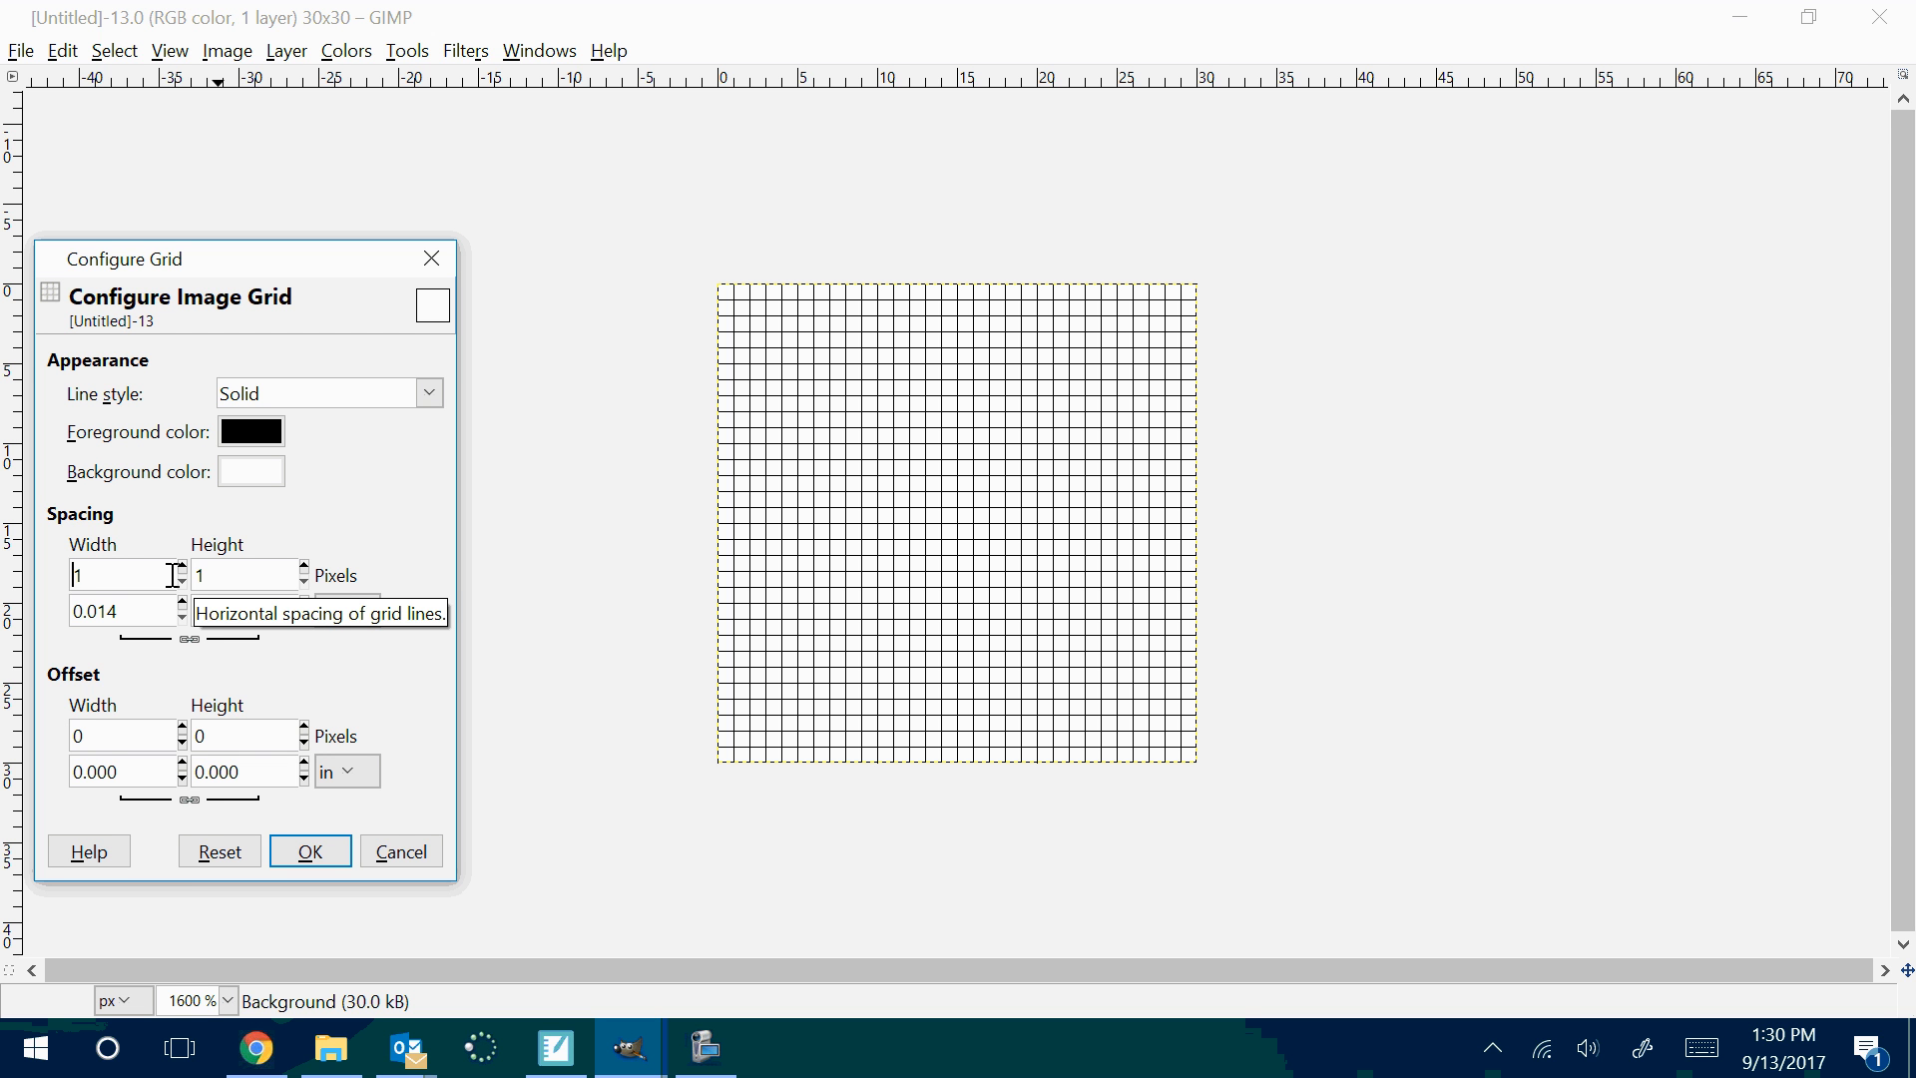
{"action": "left_click", "coordinate": [399, 850]}
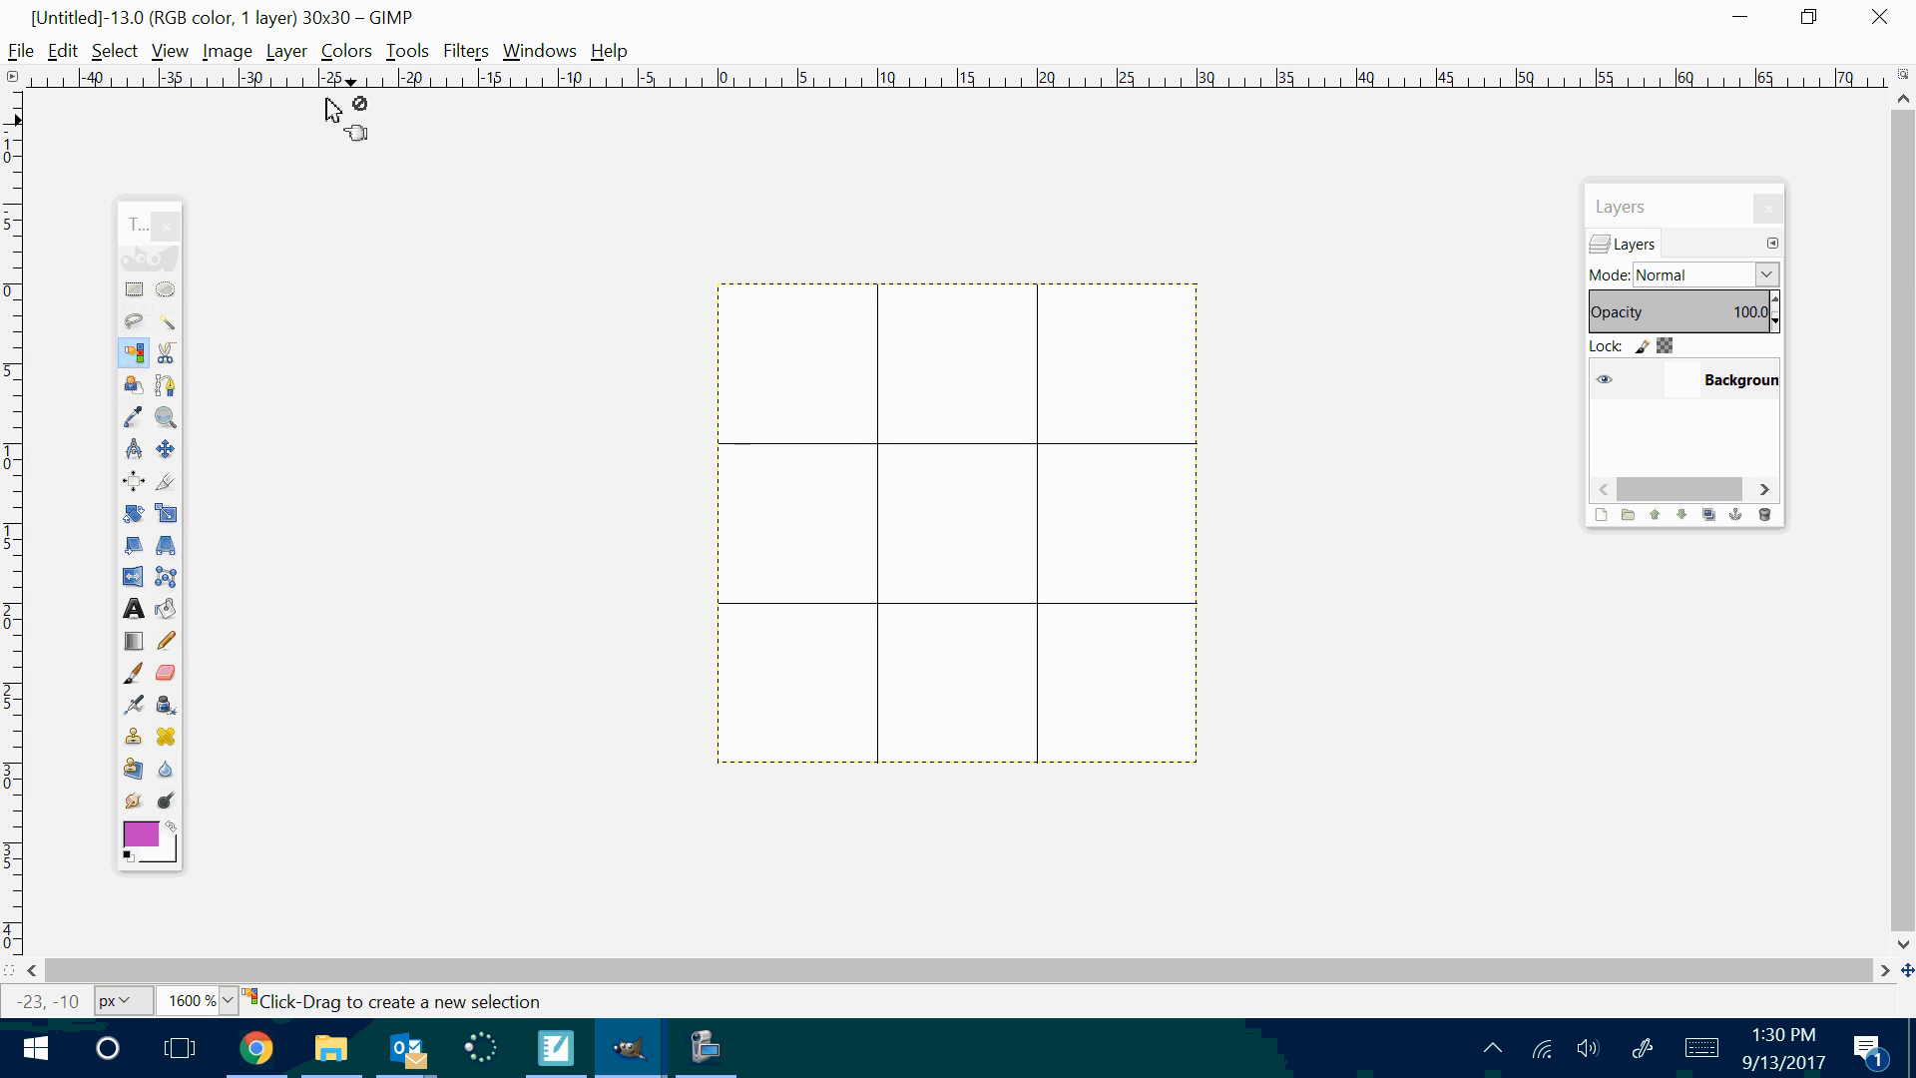
{"action": "left_click", "coordinate": [166, 52]}
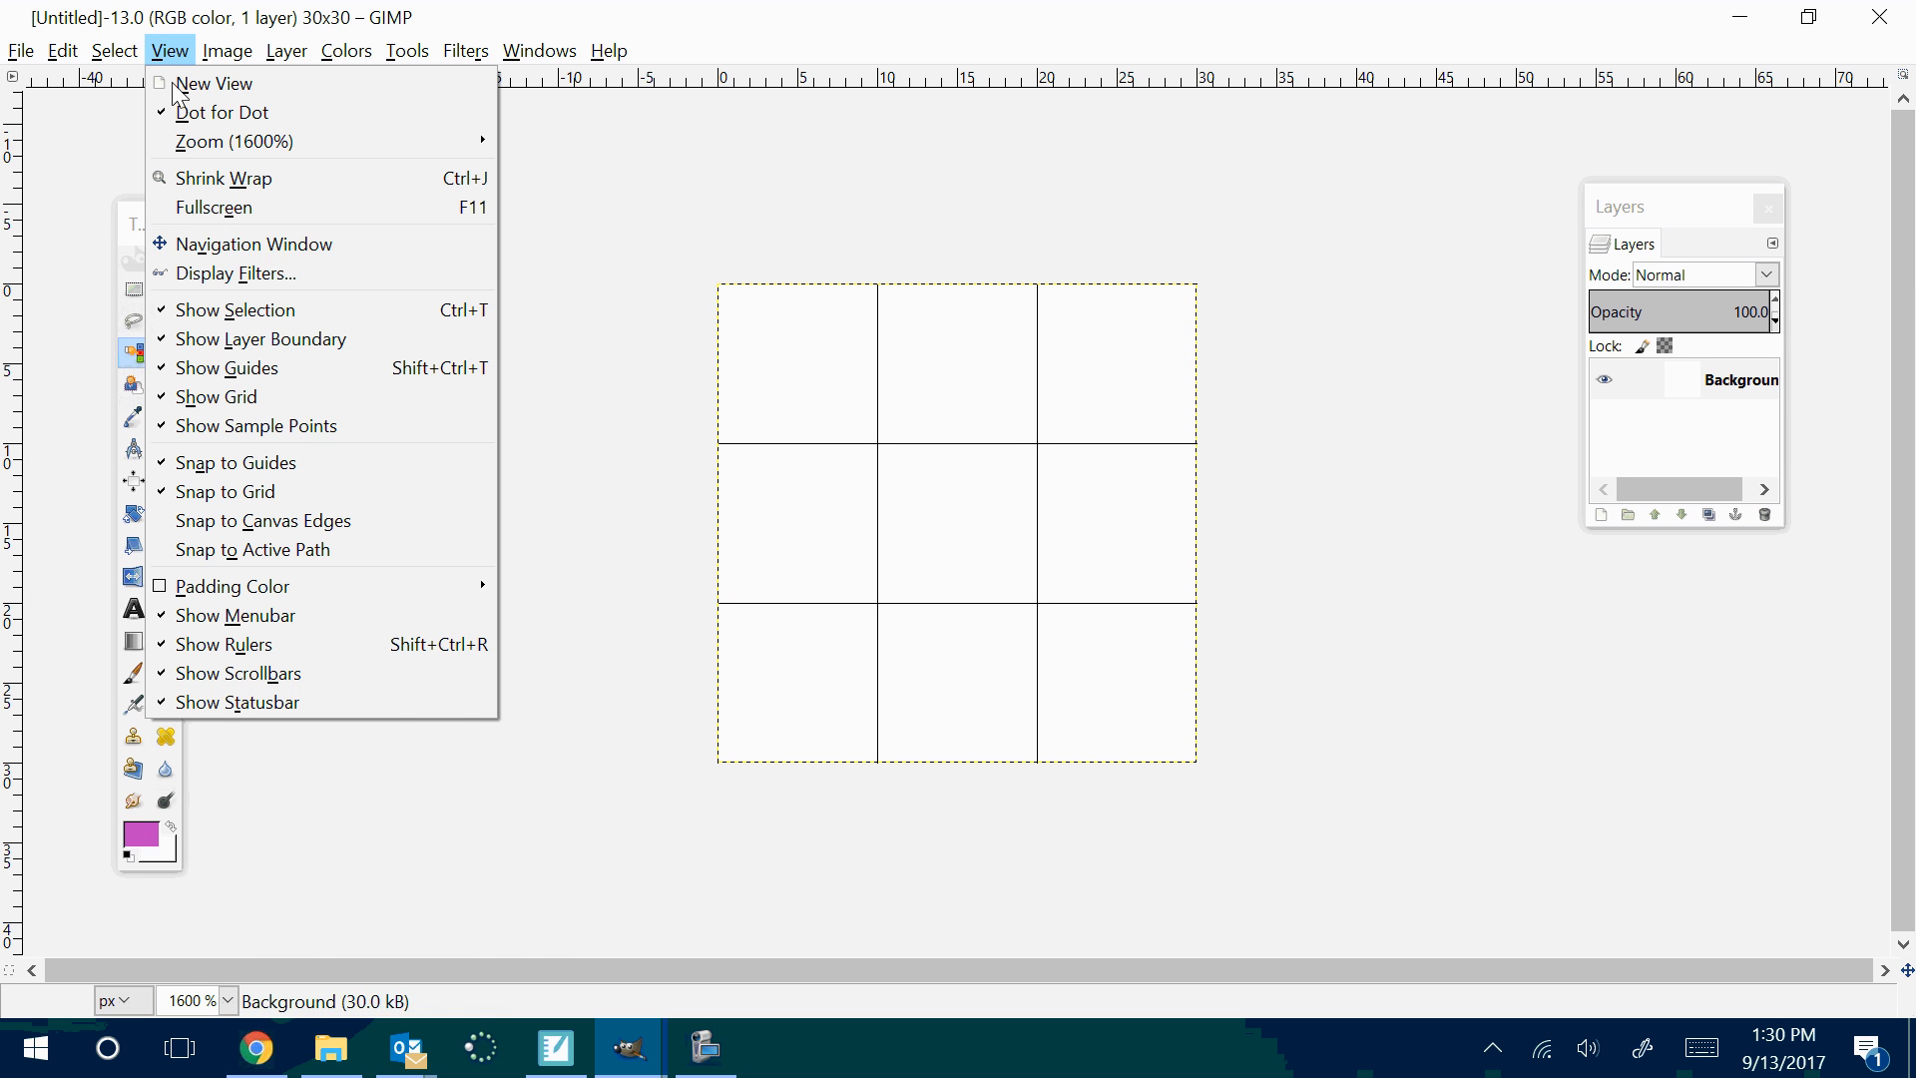
{"action": "left_click", "coordinate": [197, 398]}
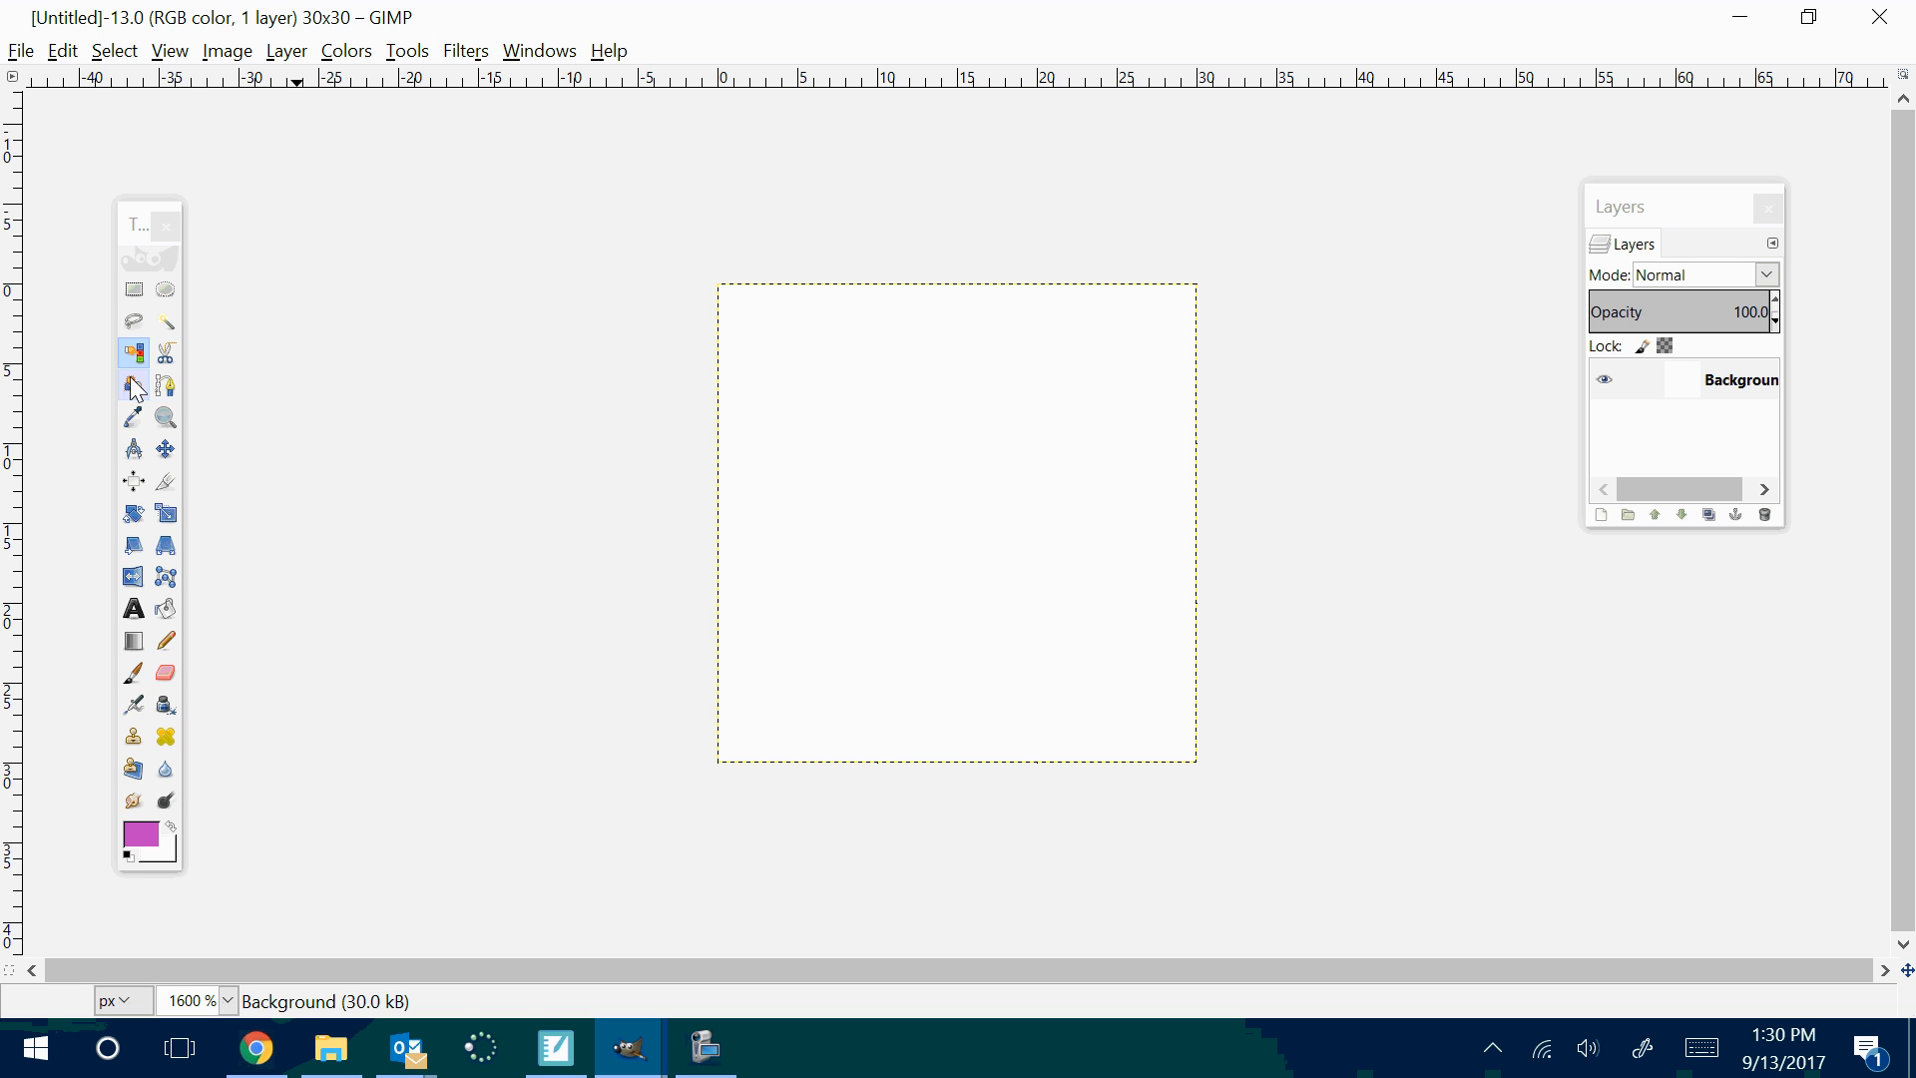
Try a circular Ellipse Select selection across the whole canvas and undo it
{"action": "left_click_drag", "start_coordinate": [134, 385], "coordinate": [107, 370]}
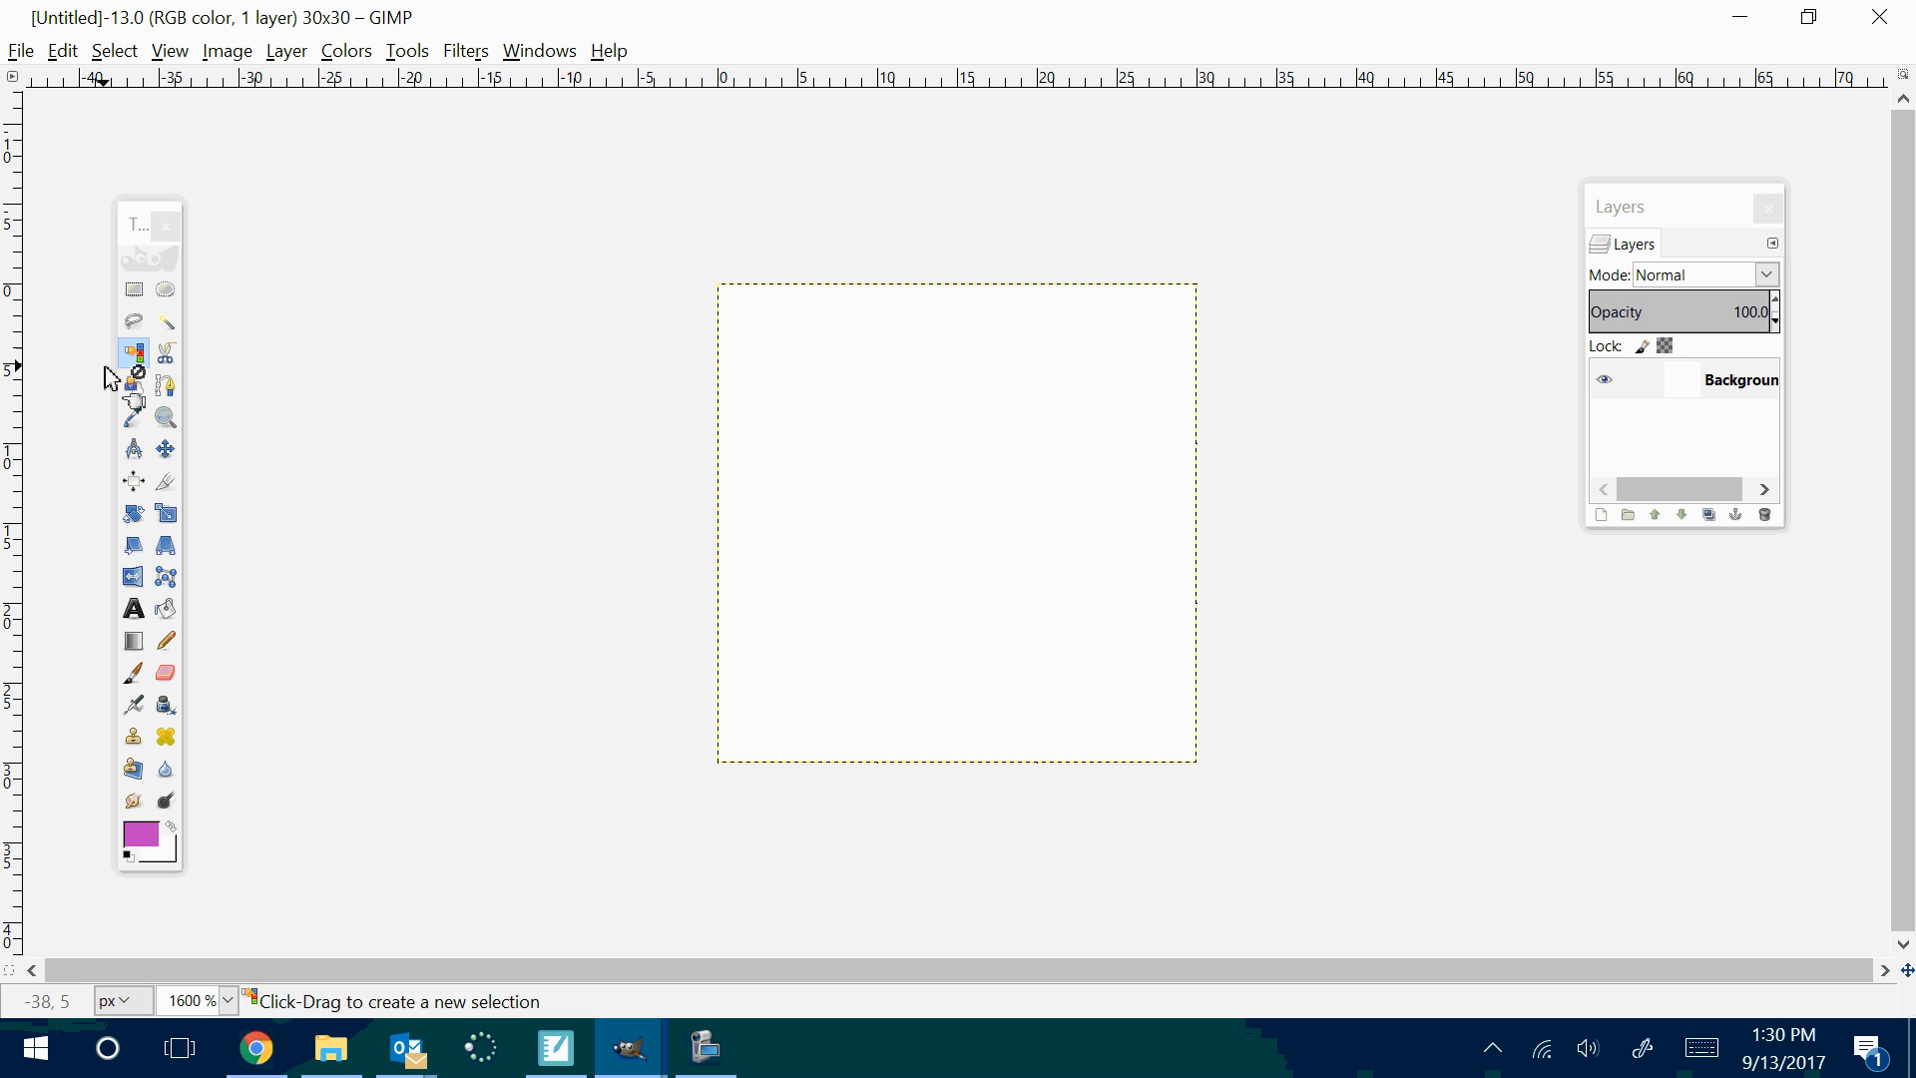
{"action": "left_click", "coordinate": [163, 292]}
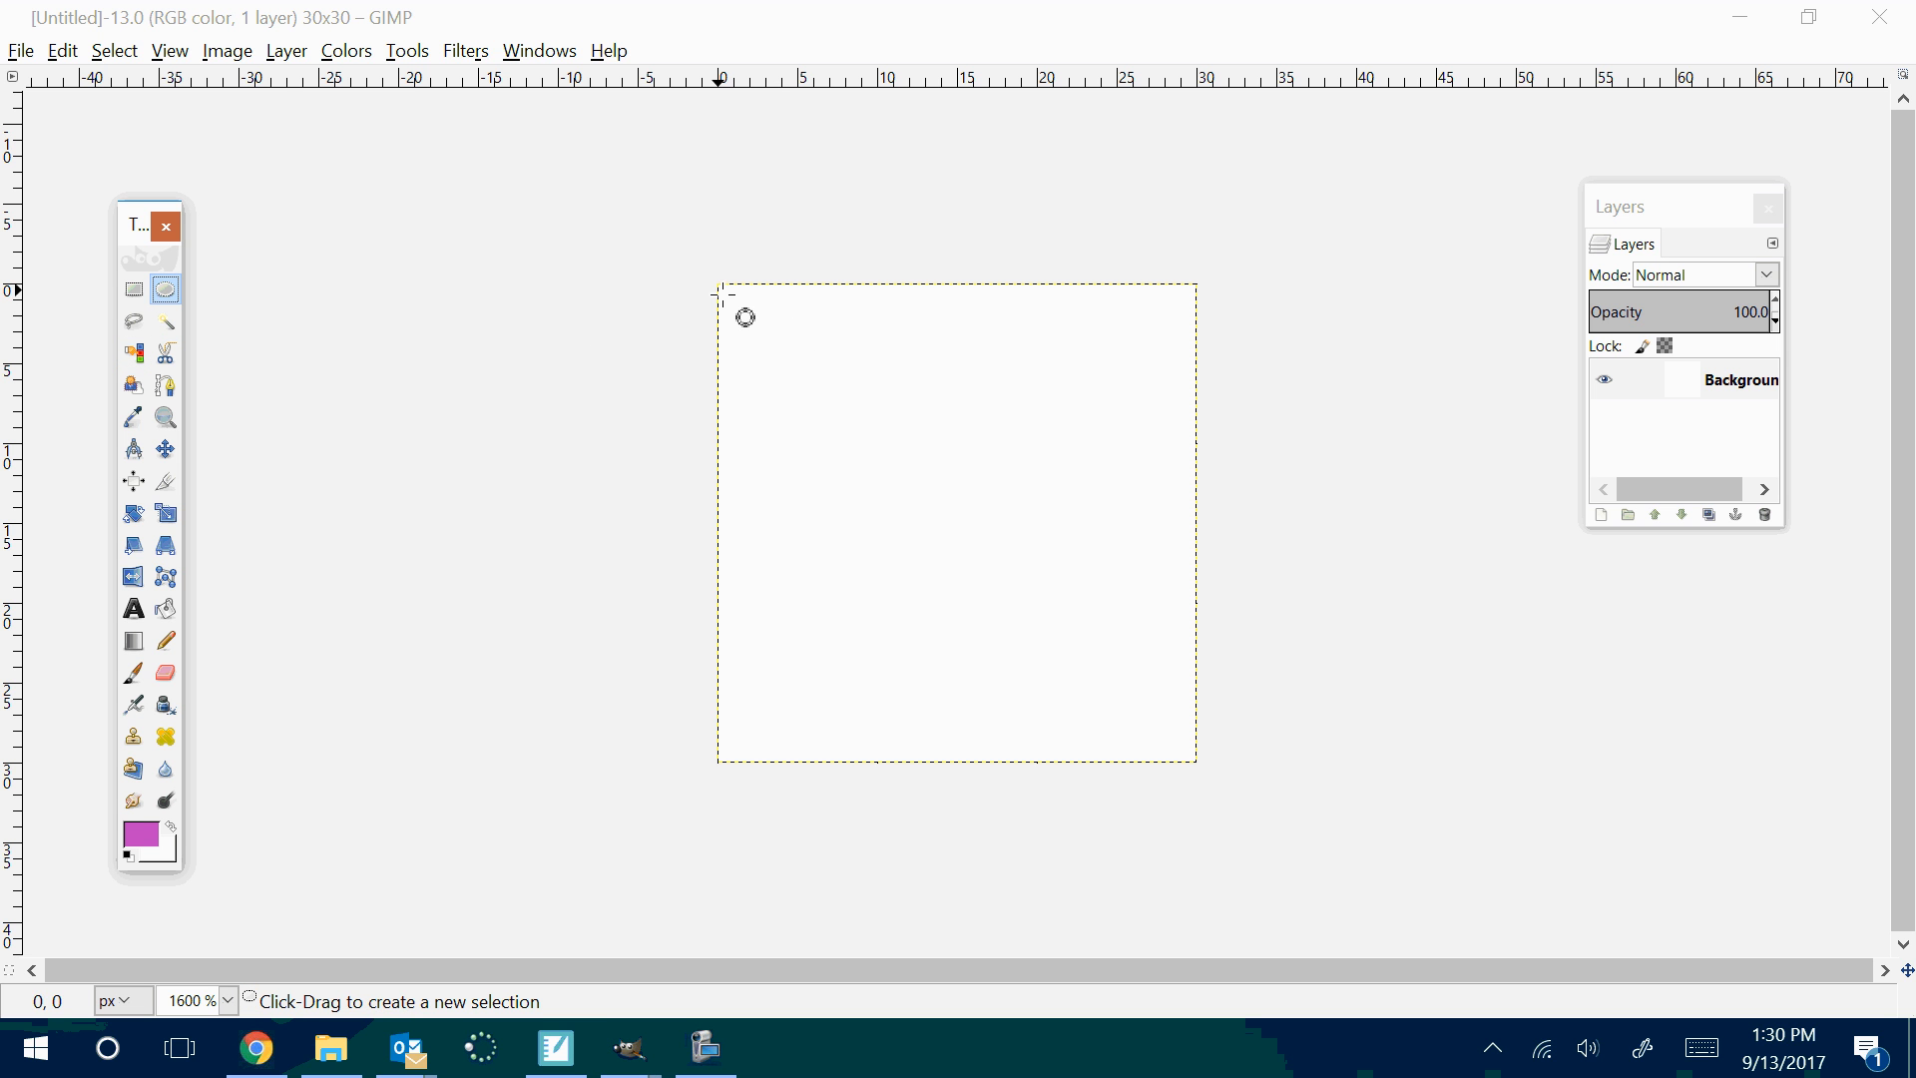
{"action": "left_click_drag", "start_coordinate": [724, 292], "coordinate": [1197, 770]}
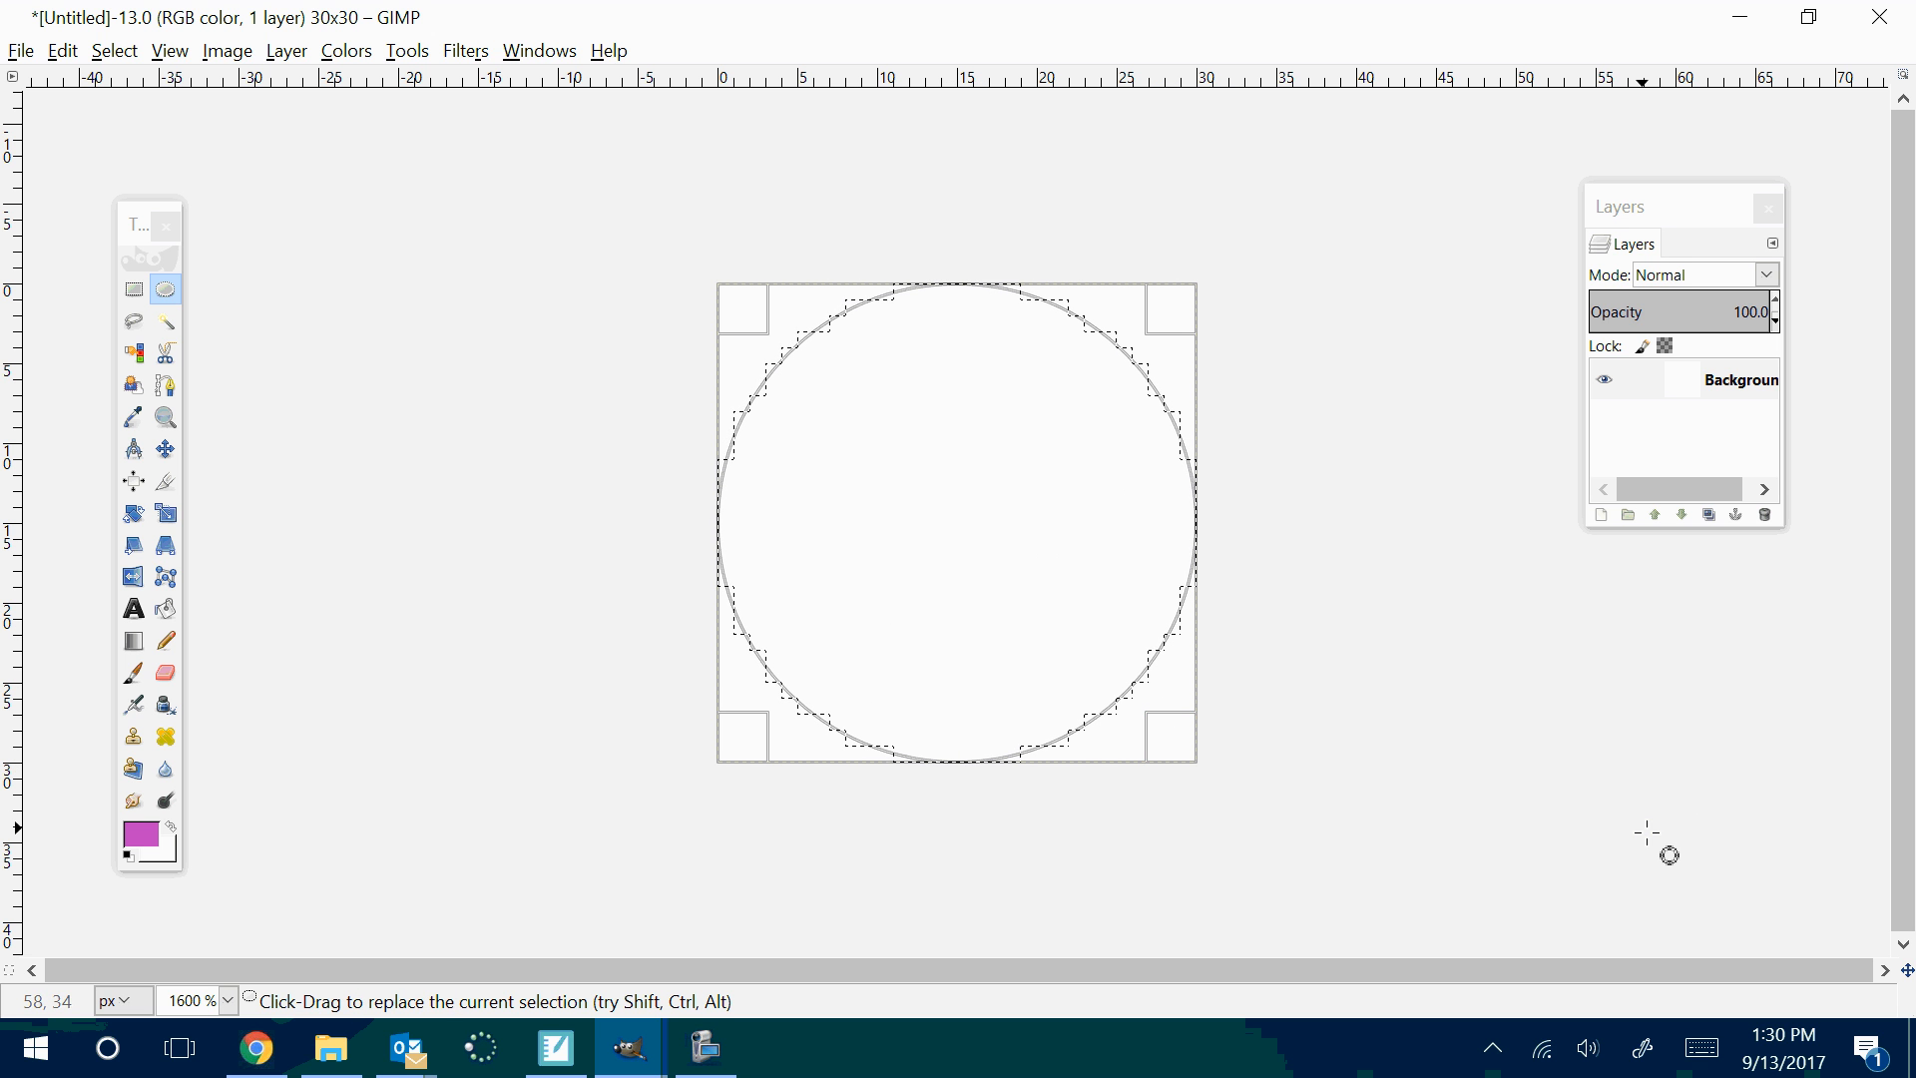
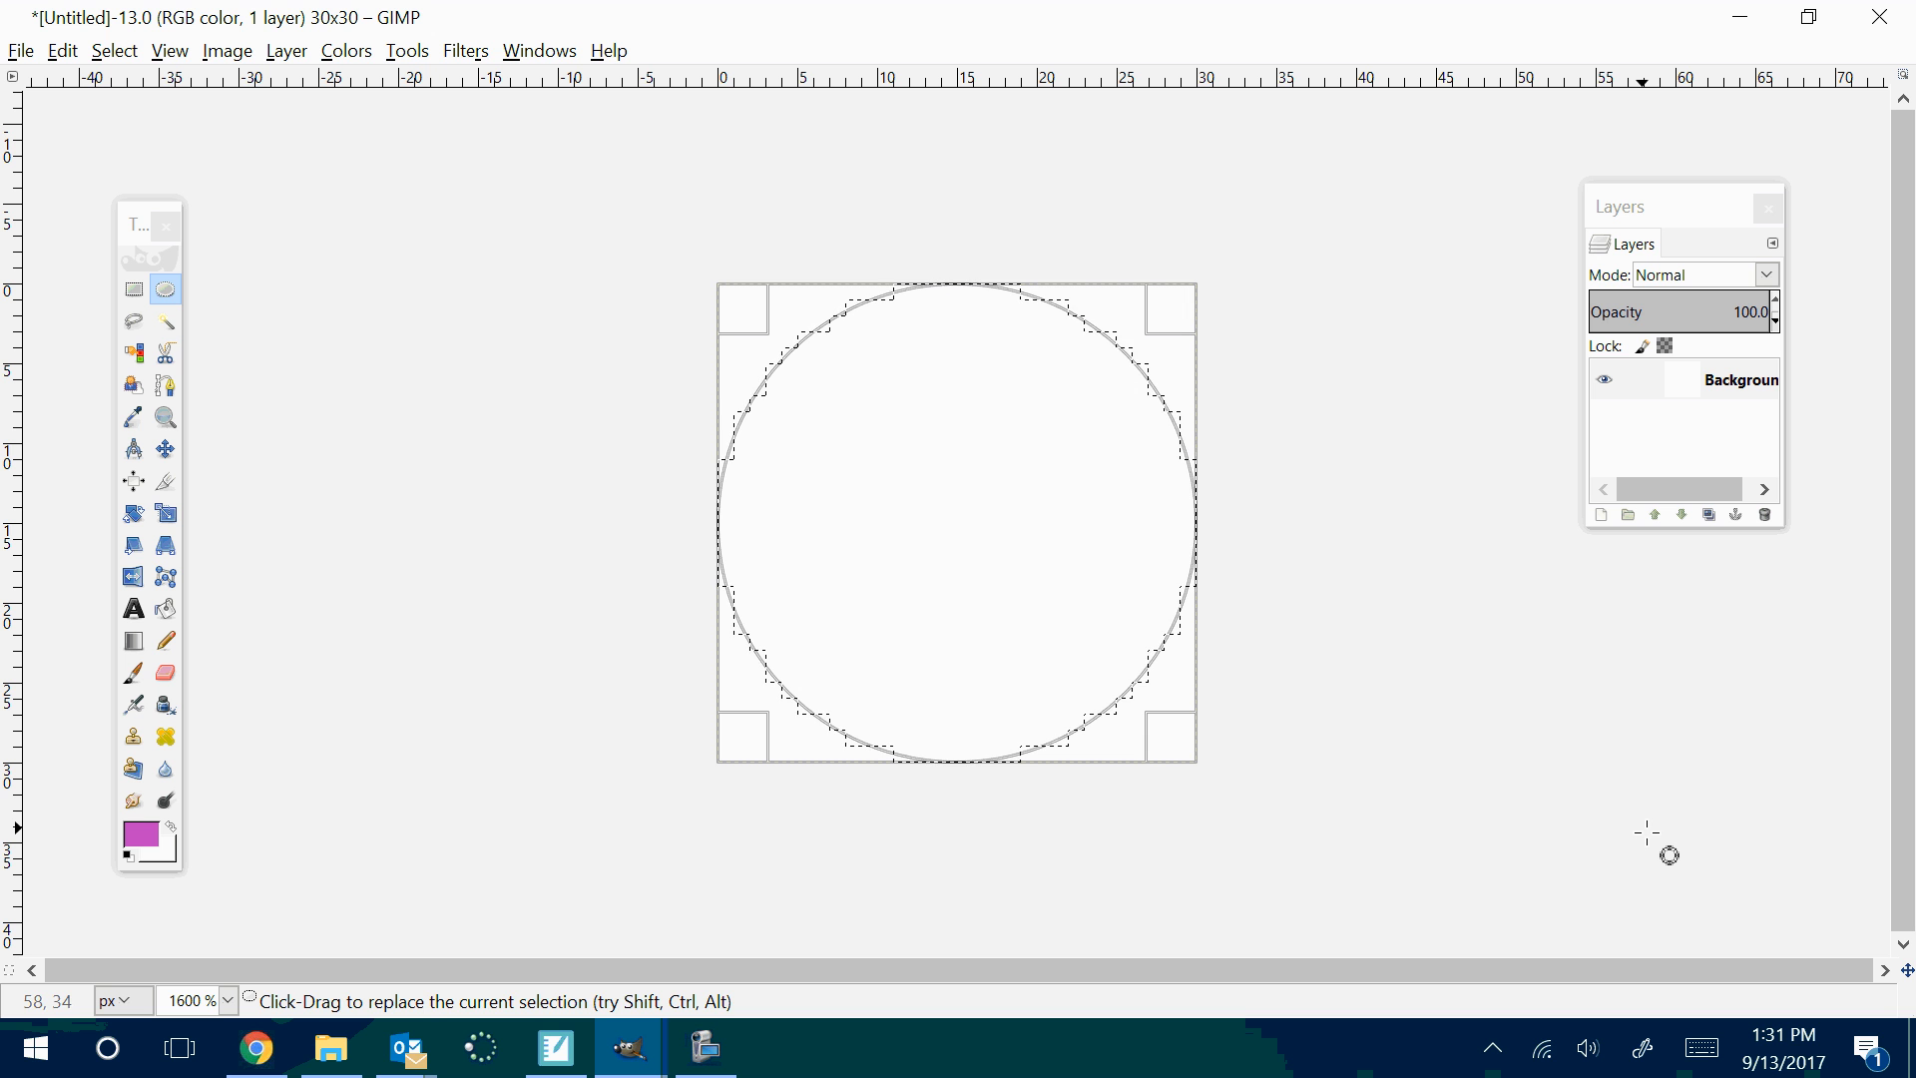
{"action": "key", "text": "ctrl+z"}
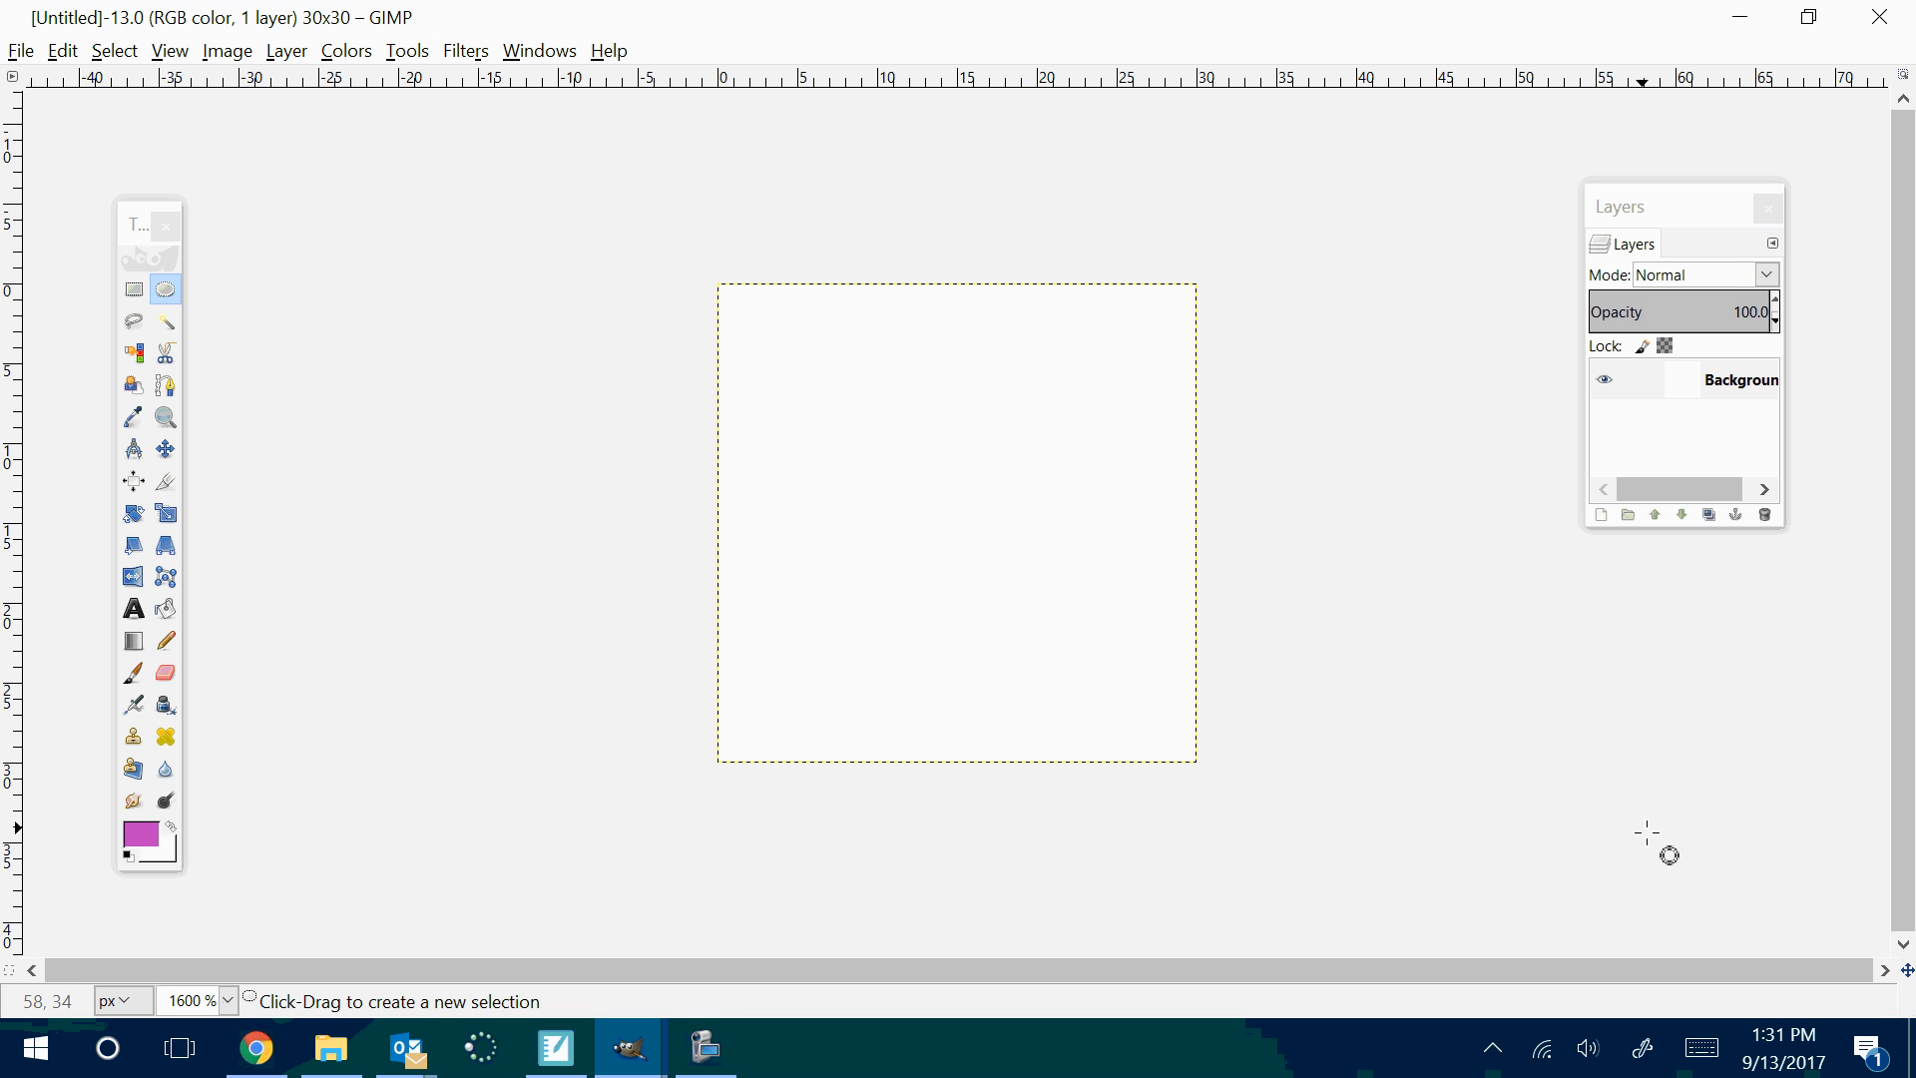
Select a circle spanning the full 30x30 canvas and open the Blend tool's options beside the image
{"action": "left_click", "coordinate": [174, 289]}
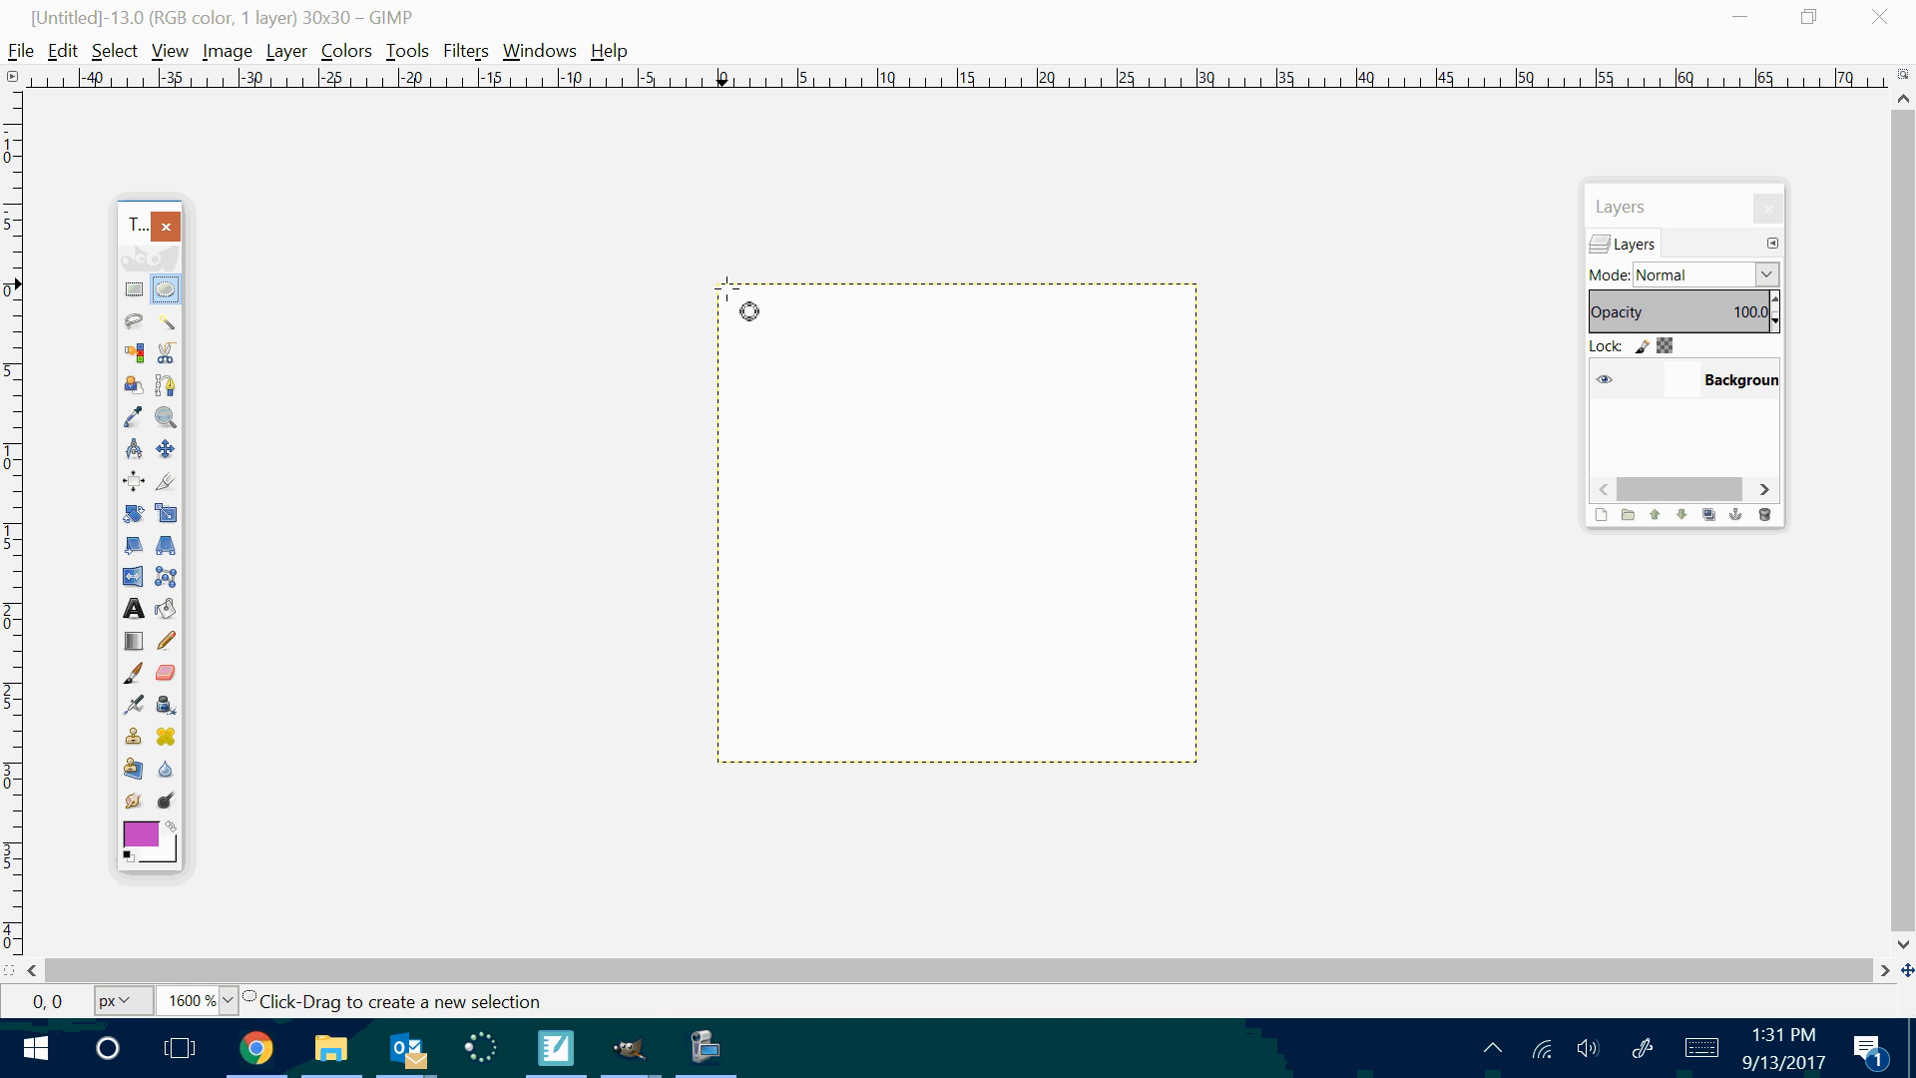
{"action": "left_click_drag", "start_coordinate": [721, 285], "coordinate": [1188, 765]}
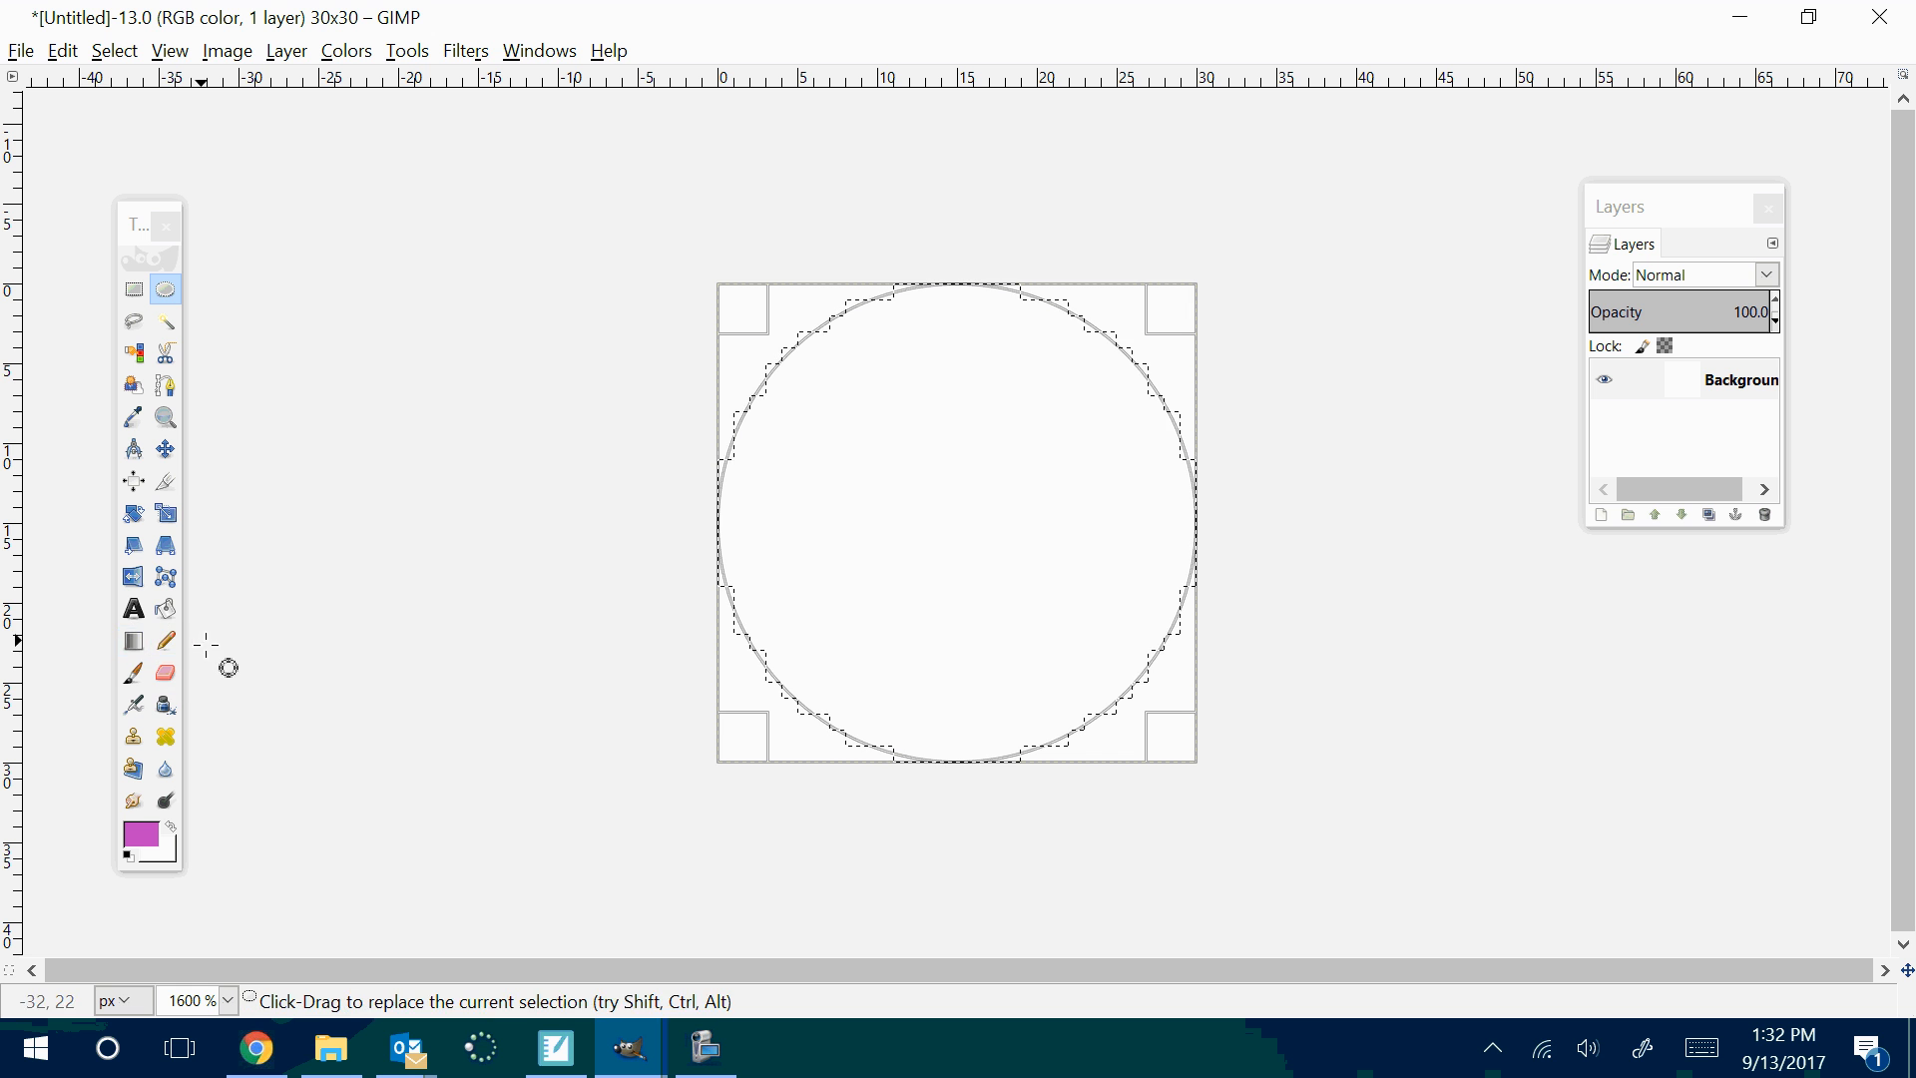
{"action": "double_click", "coordinate": [135, 646]}
{"action": "left_click_drag", "start_coordinate": [177, 531], "coordinate": [532, 308]}
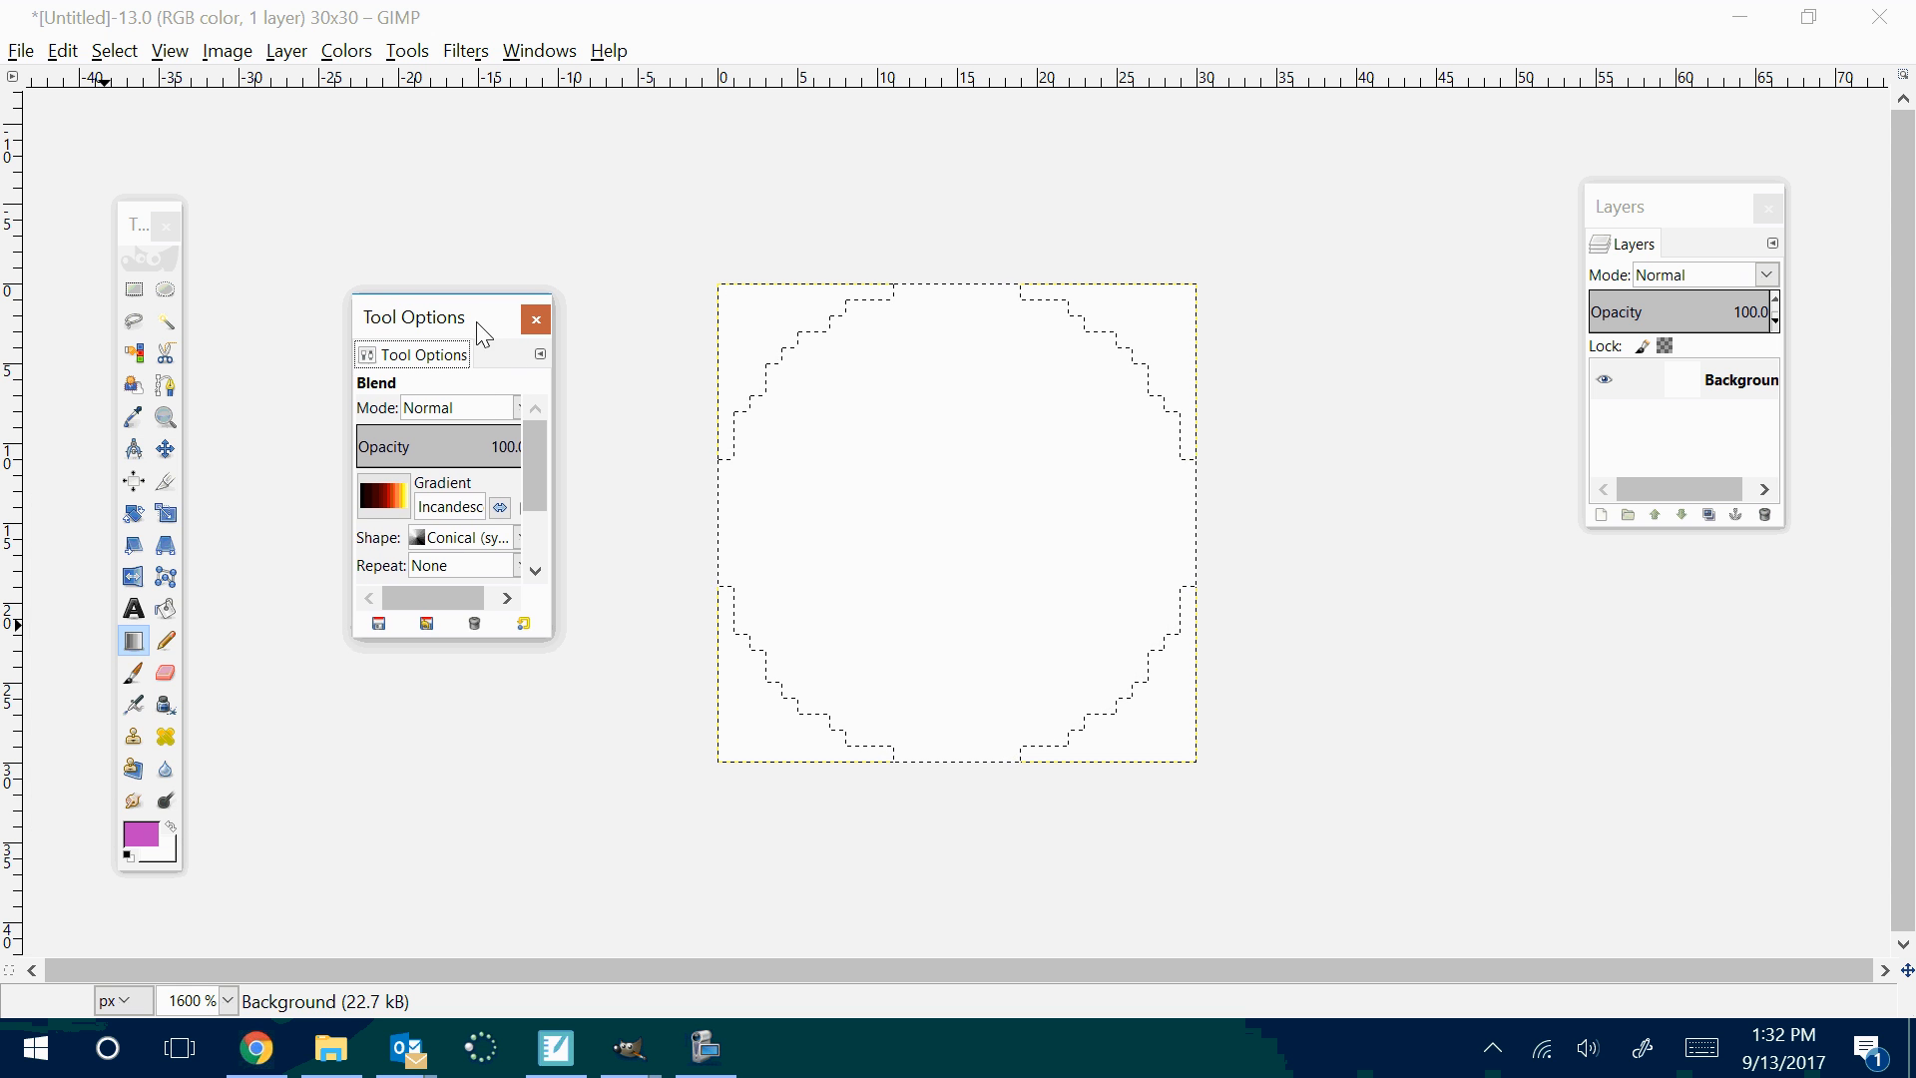
Try the Rounded edge gradient diagonally across the circular selection and undo the fill
{"action": "left_click", "coordinate": [375, 495]}
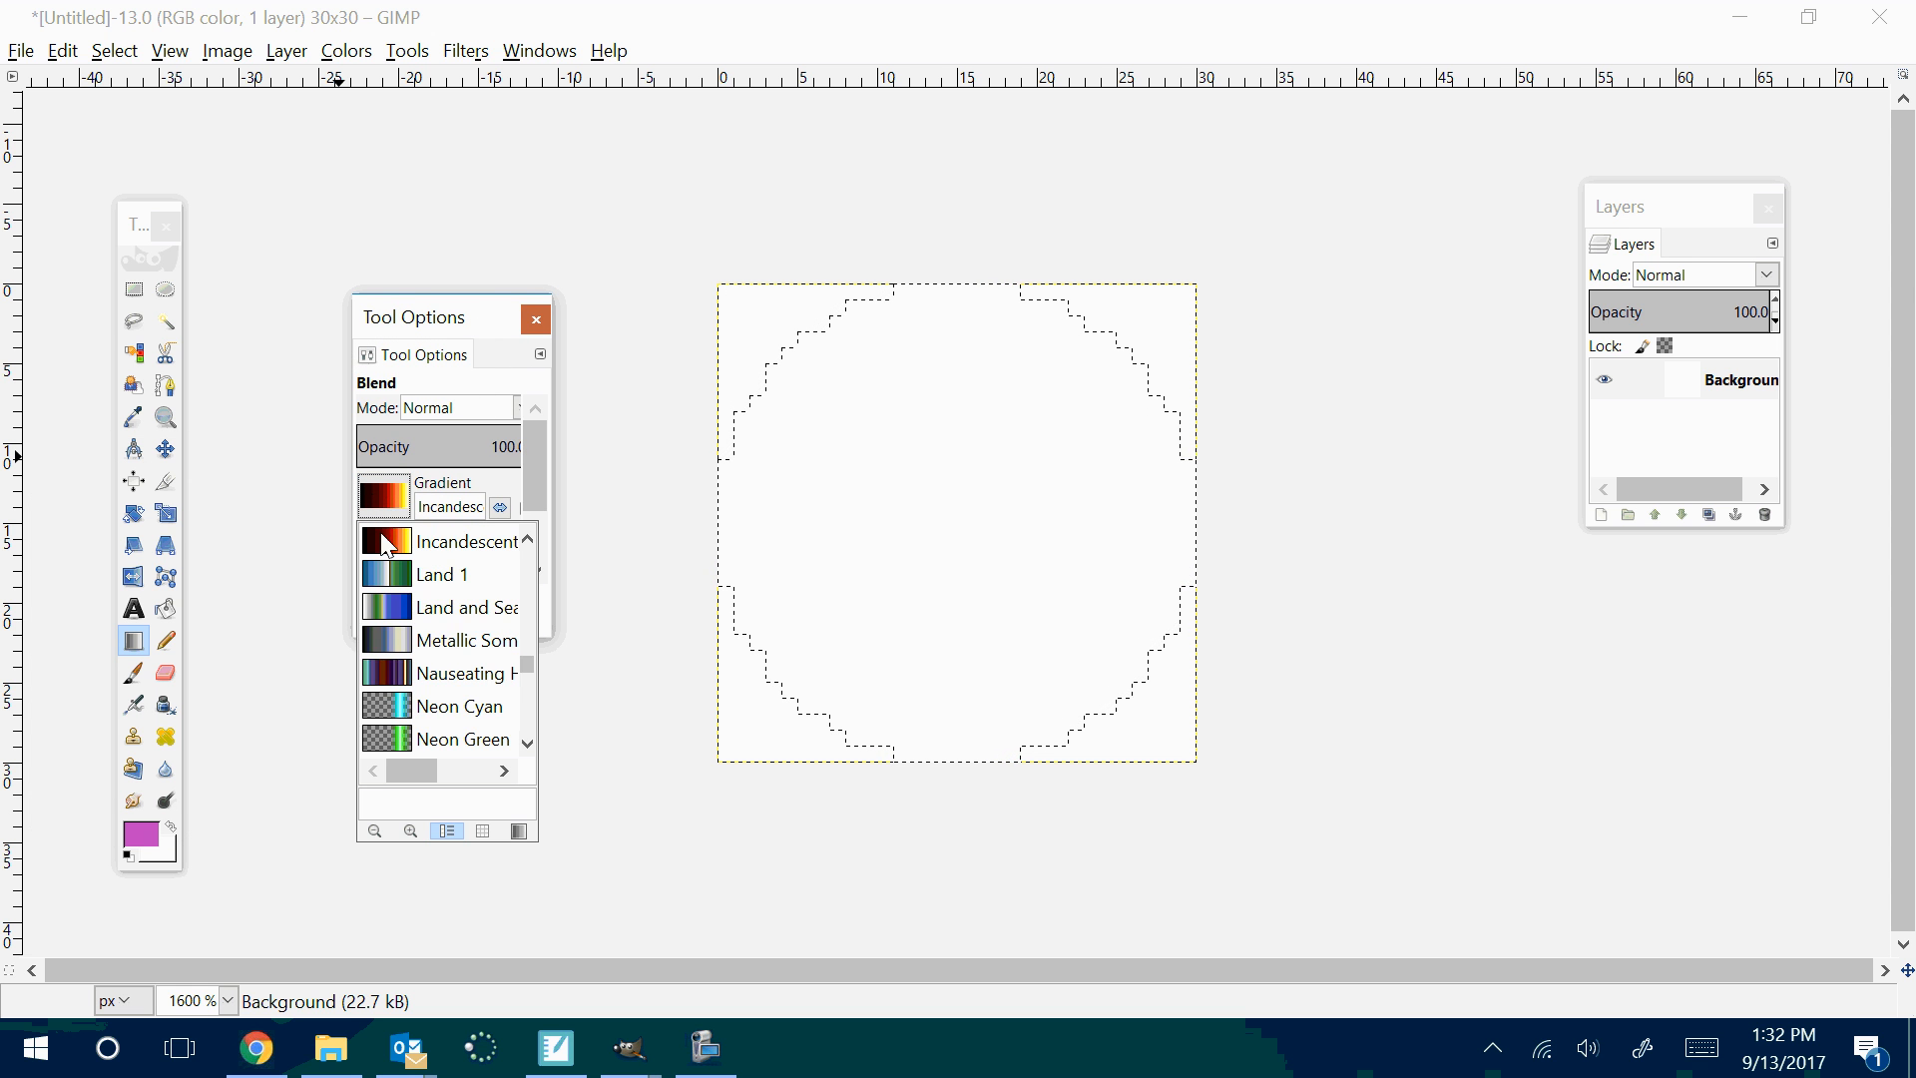
{"action": "scroll", "coordinate": [386, 542], "scroll_direction": "down", "scroll_amount": 6}
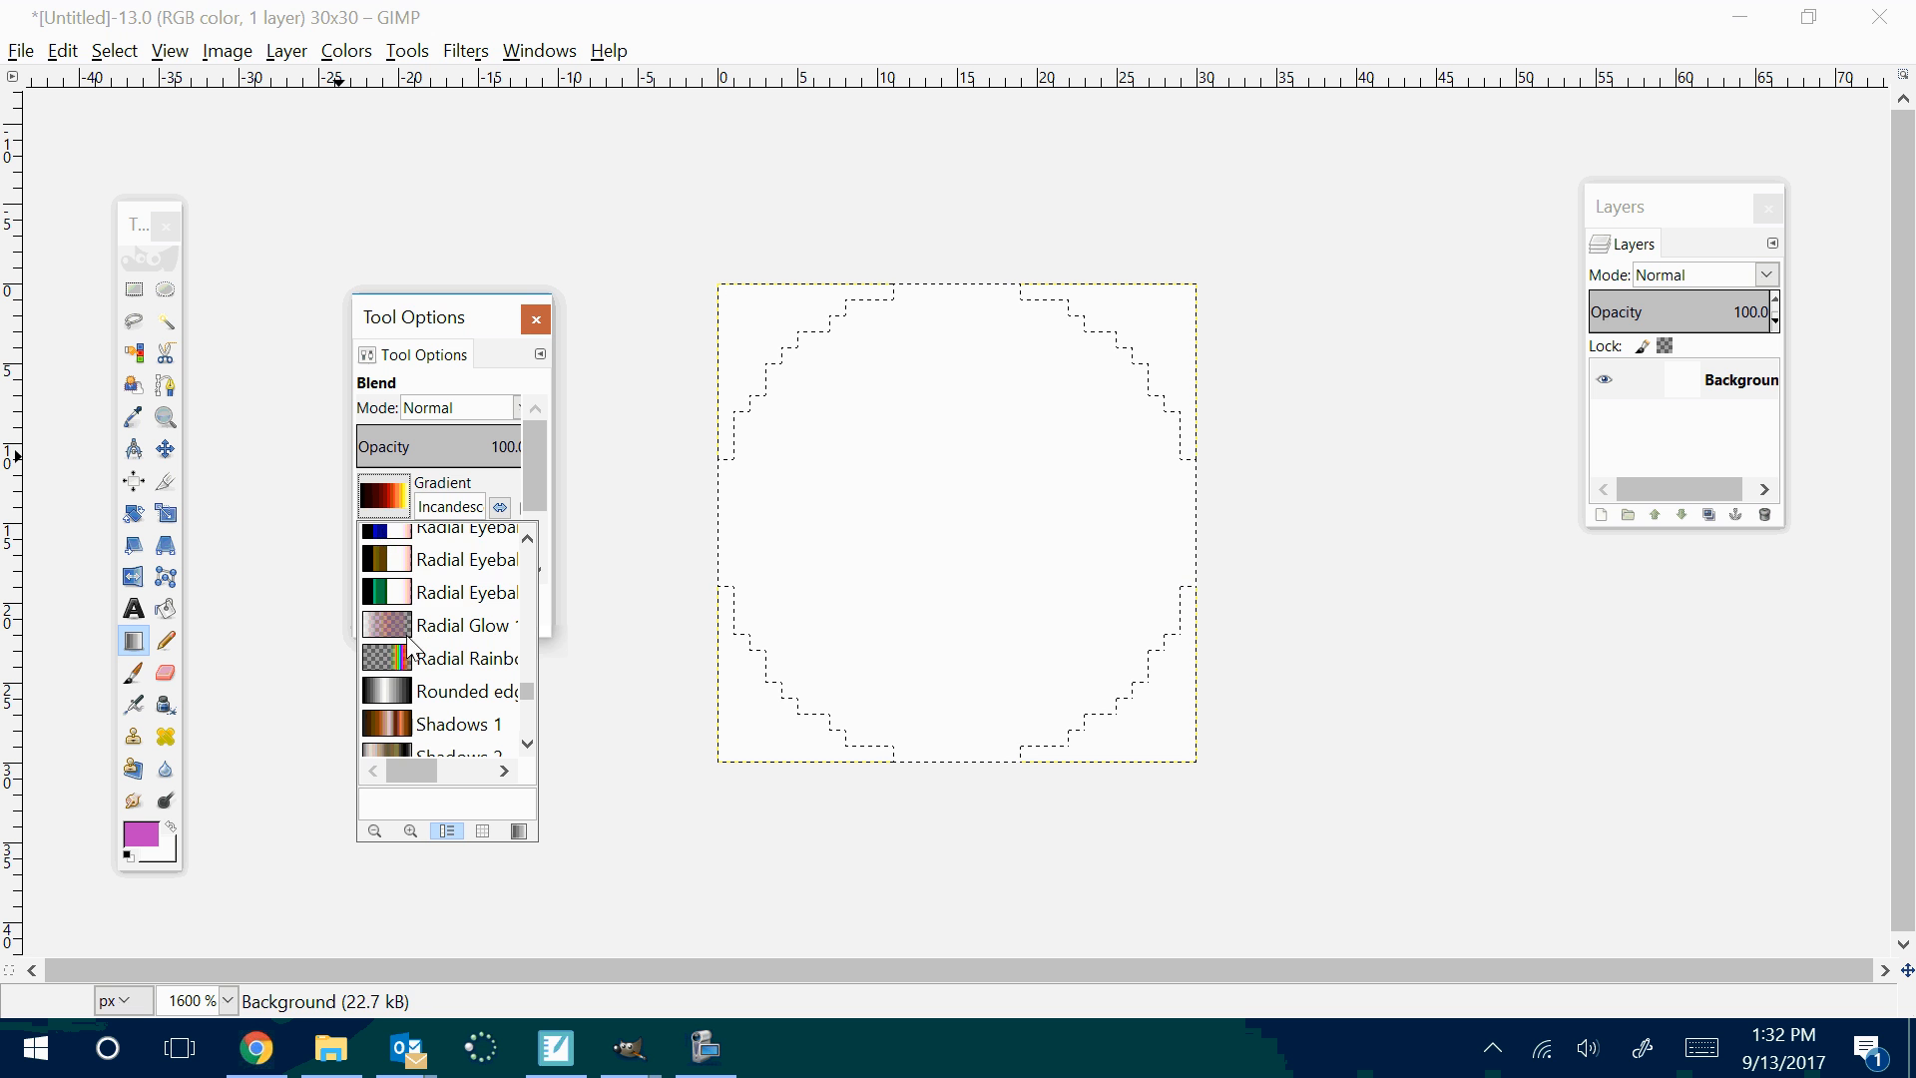
{"action": "left_click", "coordinate": [461, 691]}
{"action": "left_click_drag", "start_coordinate": [821, 365], "coordinate": [1046, 683]}
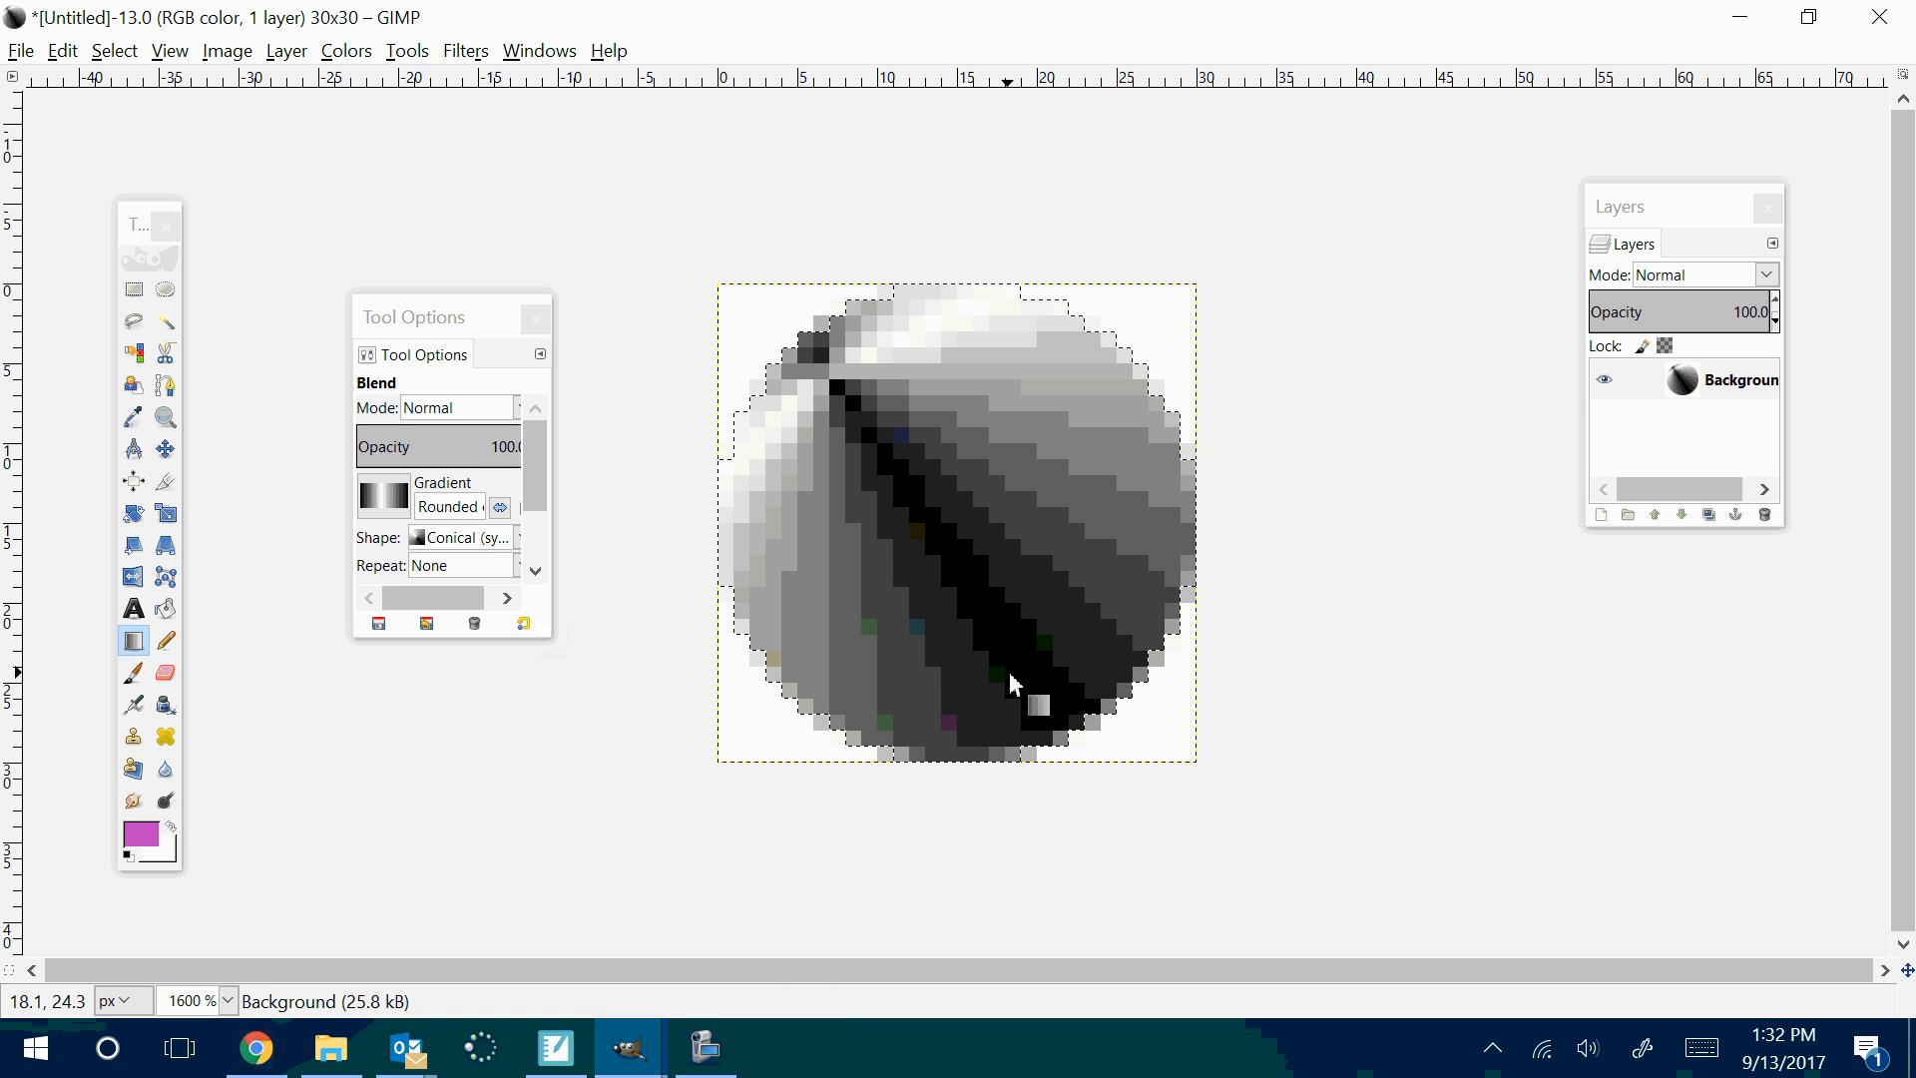
{"action": "key", "text": "ctrl+z"}
Try the Skyline gradient in the circular selection with several starting points and lengths, undoing each earlier fill
{"action": "left_click", "coordinate": [391, 501]}
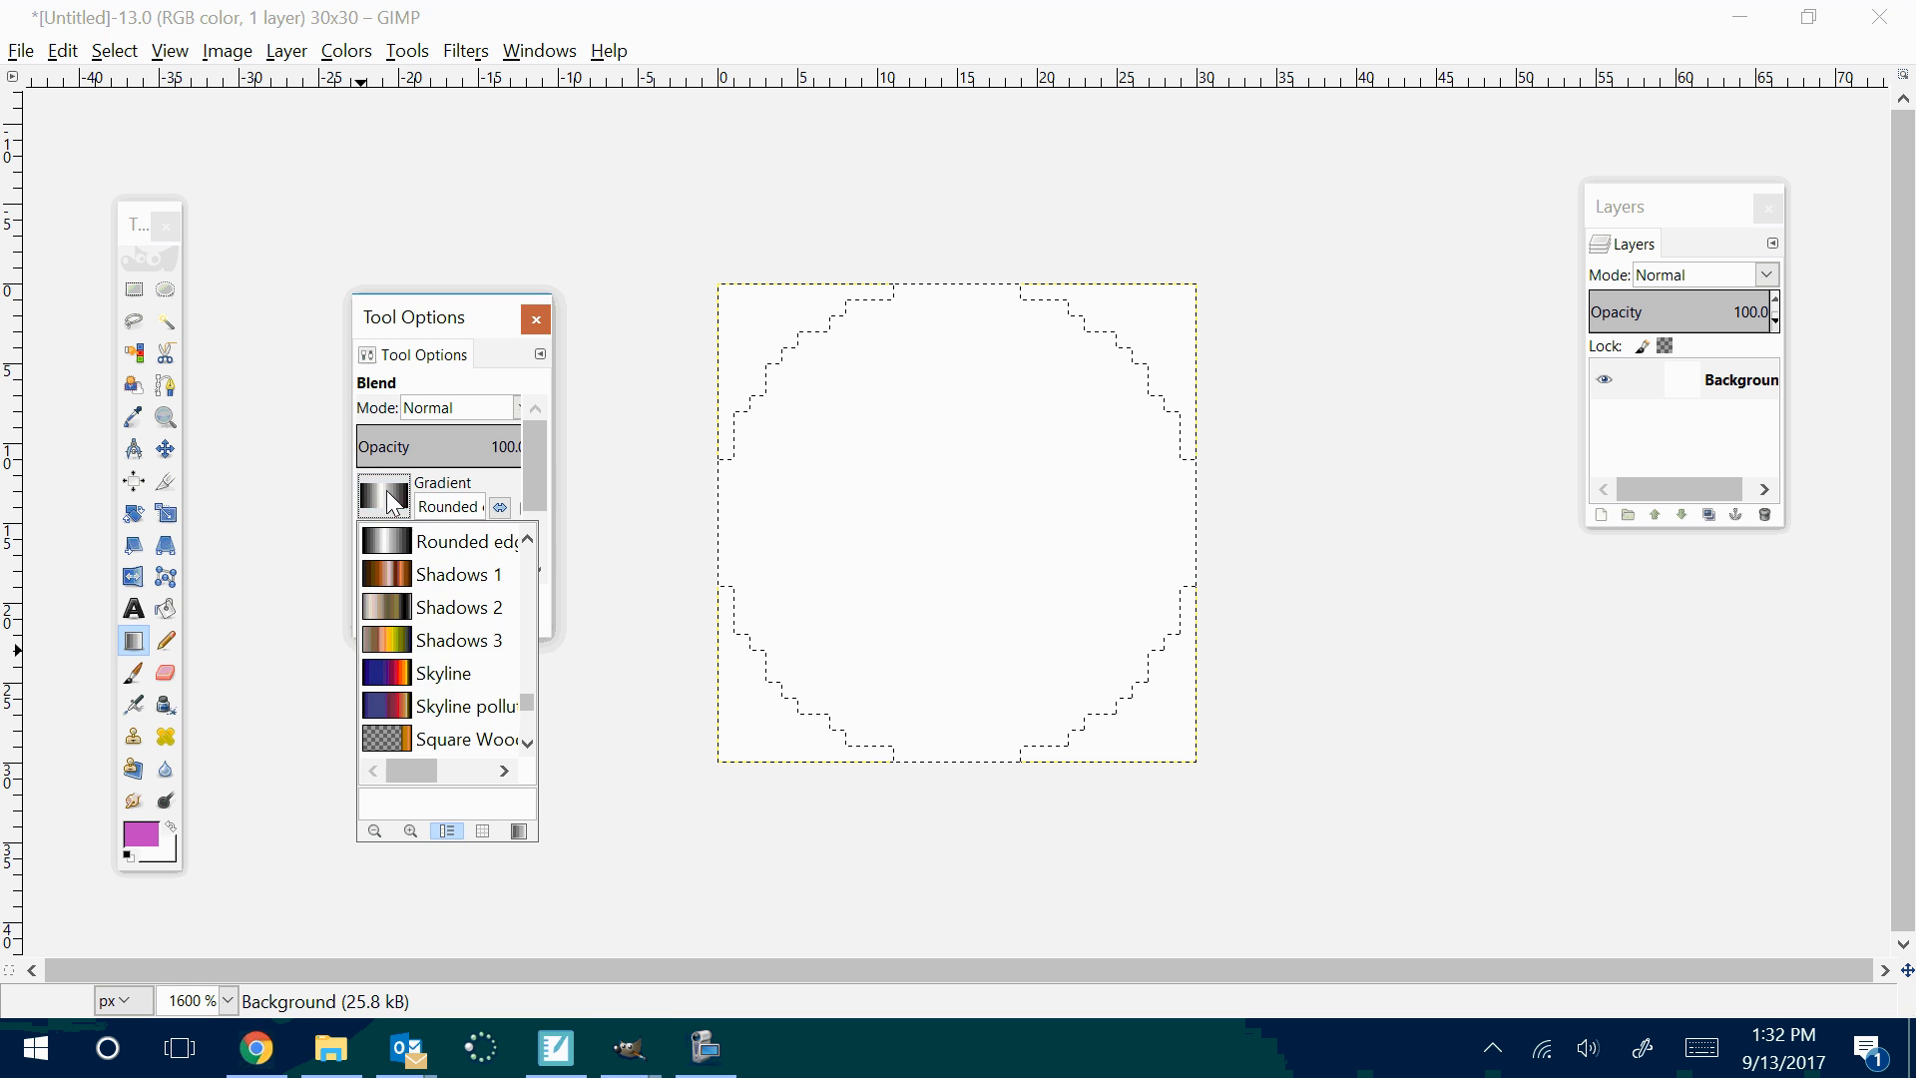
{"action": "left_click", "coordinate": [419, 675]}
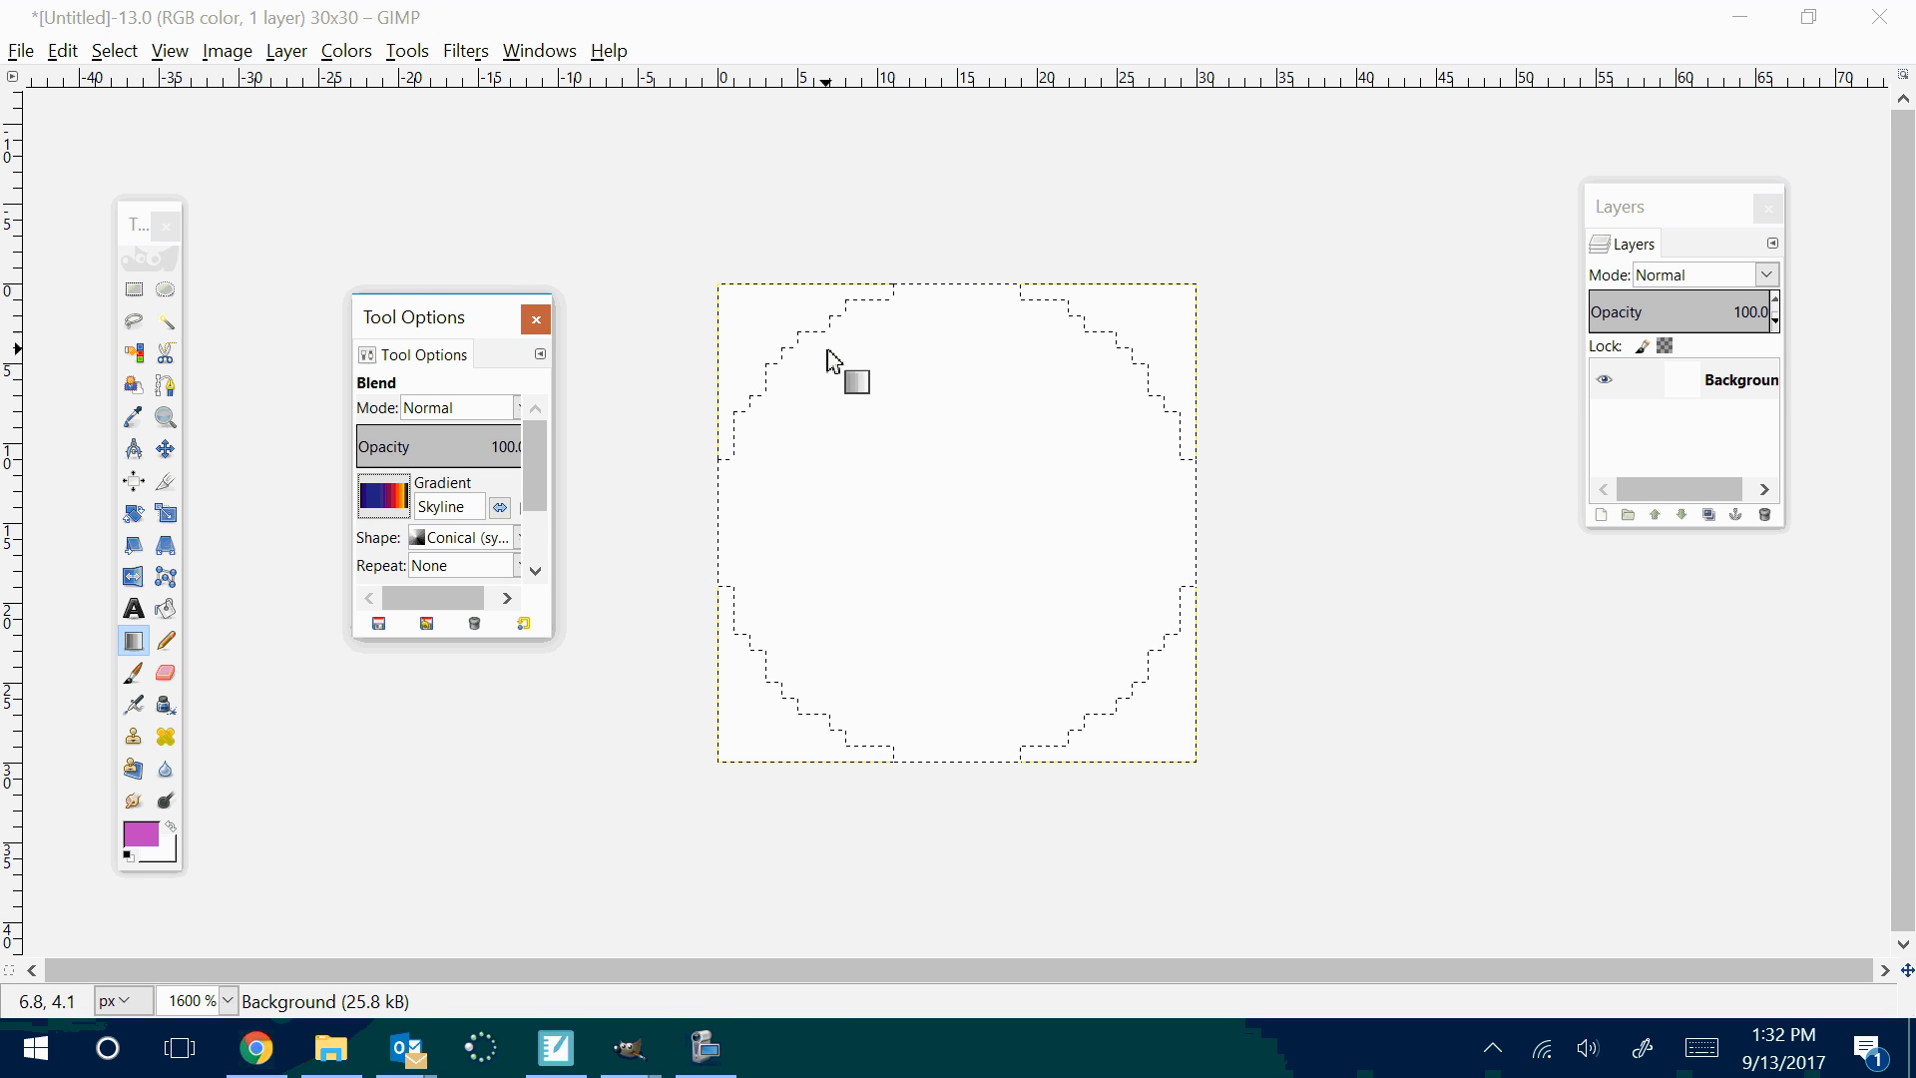
{"action": "left_click_drag", "start_coordinate": [833, 362], "coordinate": [1052, 685]}
{"action": "key", "text": "ctrl+z"}
{"action": "left_click_drag", "start_coordinate": [966, 499], "coordinate": [1091, 672]}
{"action": "key", "text": "ctrl+z"}
{"action": "left_click_drag", "start_coordinate": [937, 458], "coordinate": [1016, 577]}
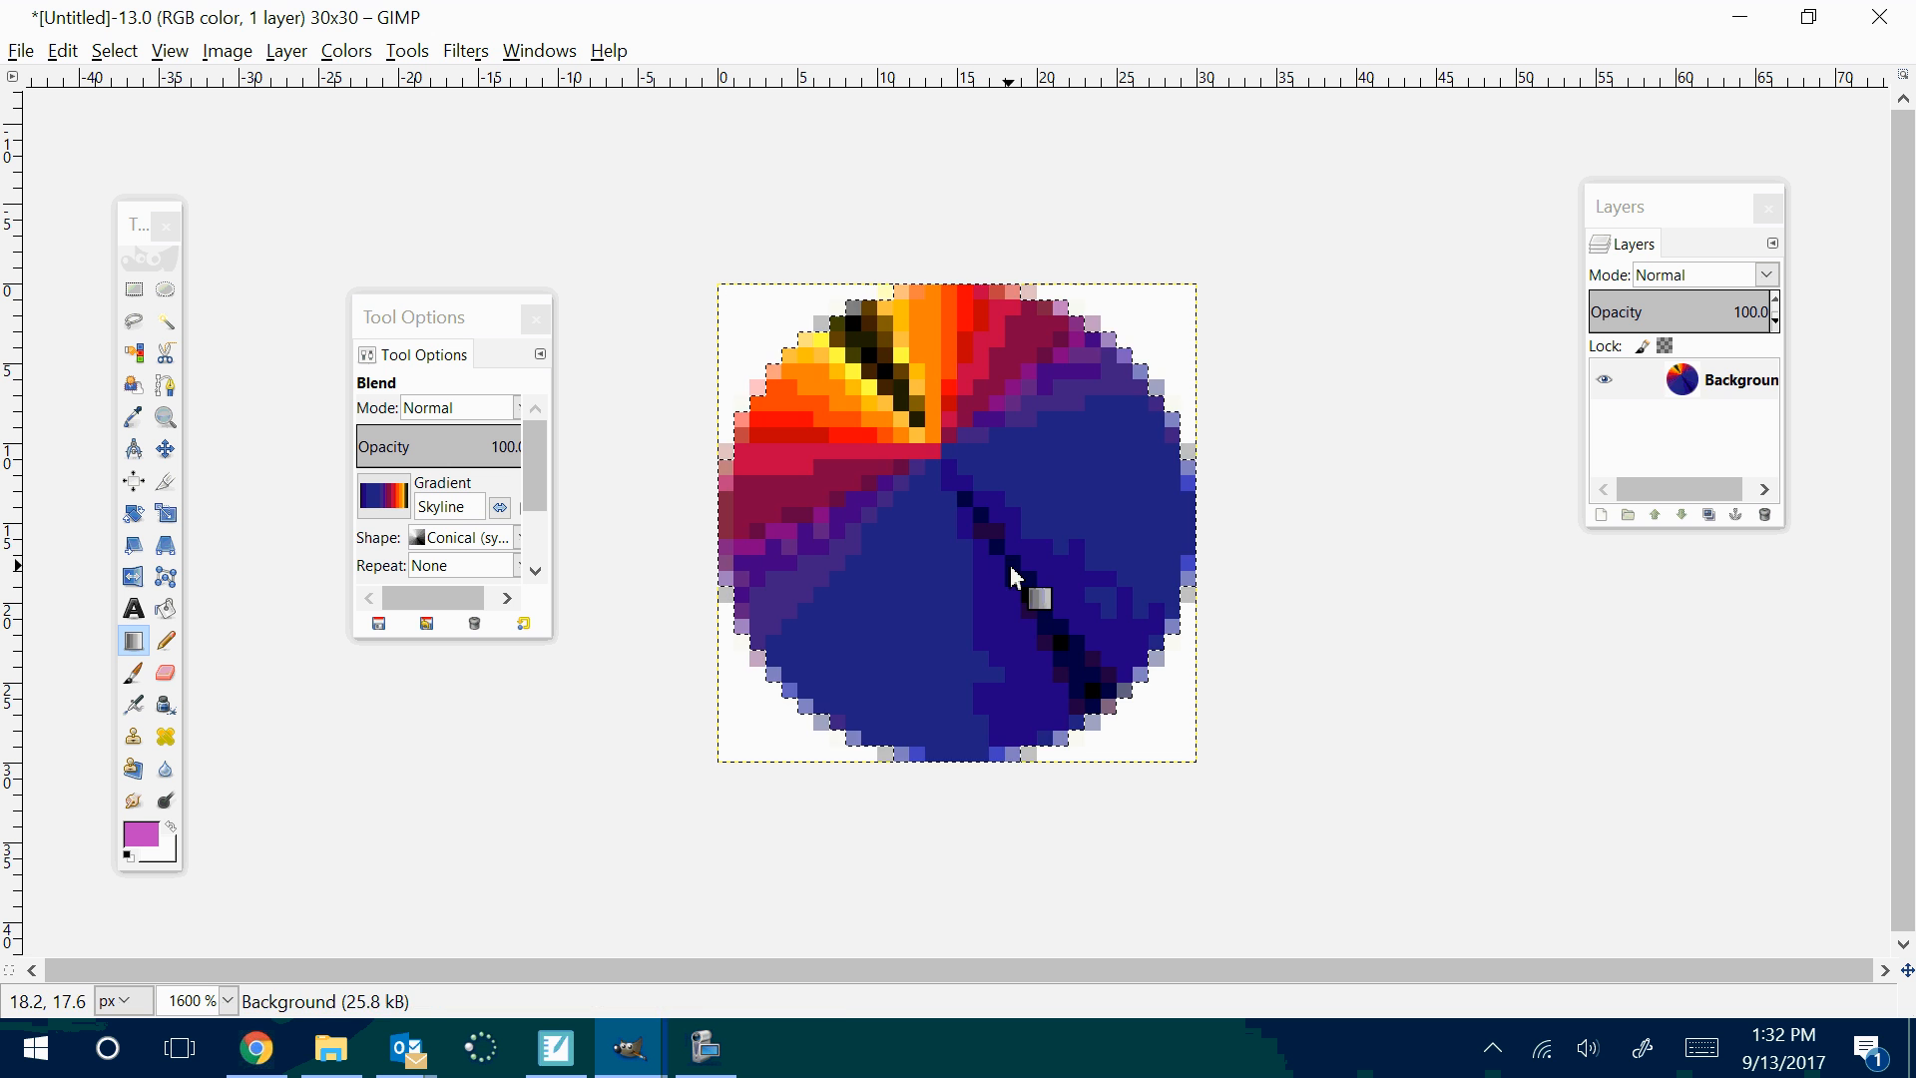
{"action": "key", "text": "ctrl+z"}
{"action": "left_click_drag", "start_coordinate": [966, 507], "coordinate": [1003, 579]}
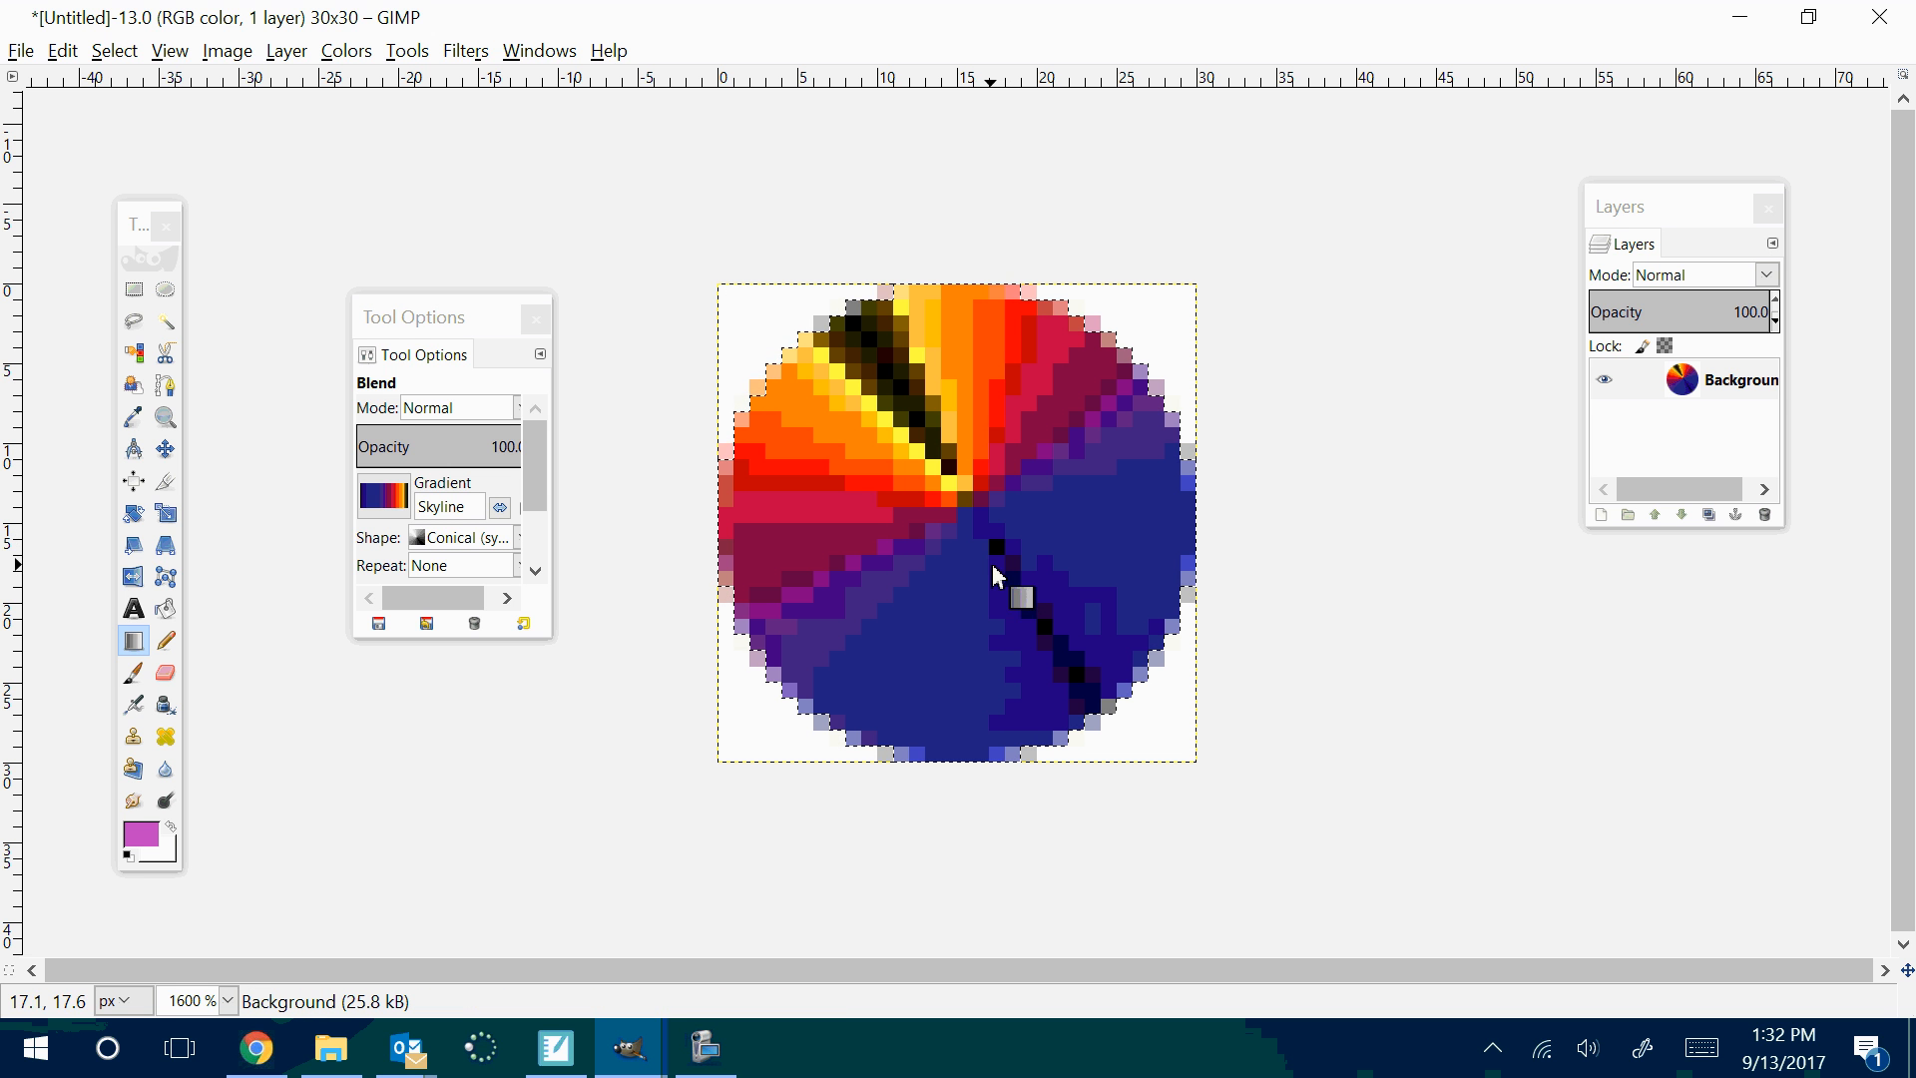
Replace the Skyline fill with a trial Sunrise gradient running diagonally across the circle, and undo it
{"action": "left_click", "coordinate": [384, 496]}
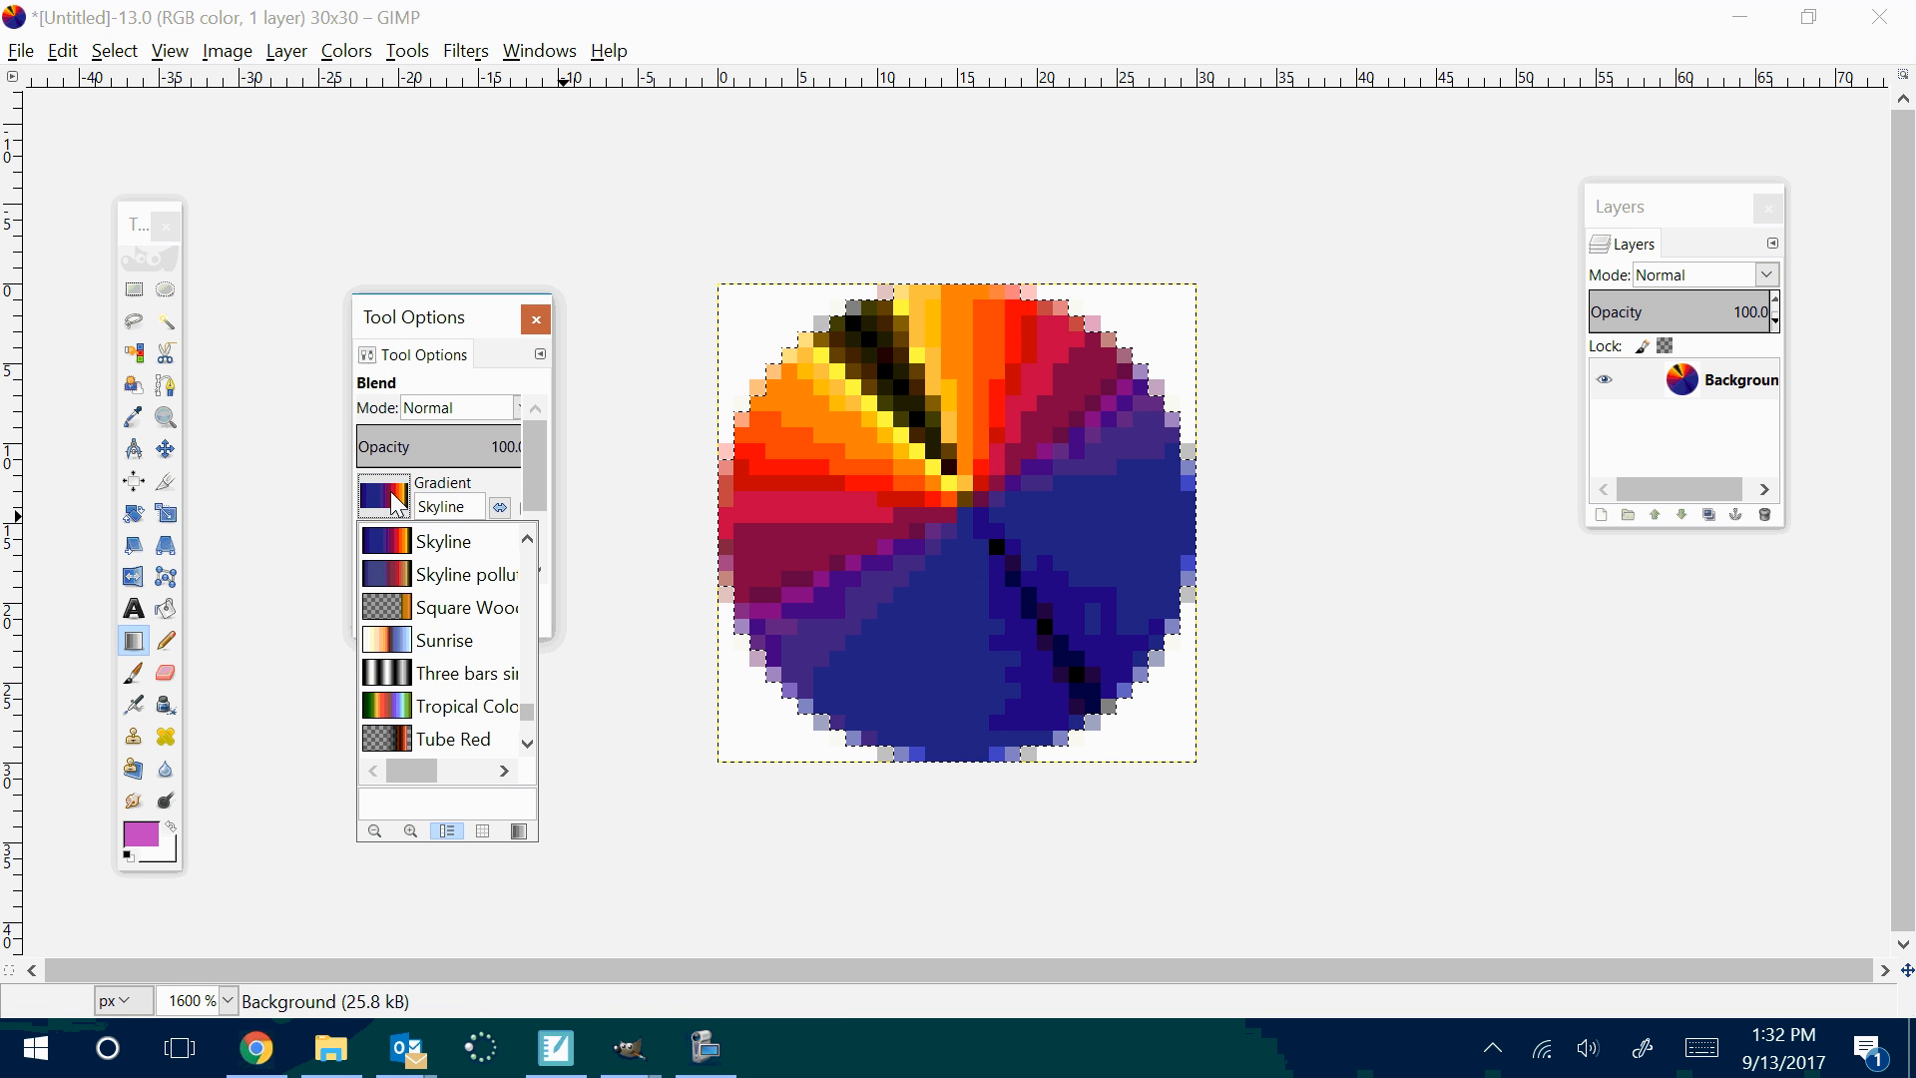
{"action": "left_click", "coordinate": [399, 643]}
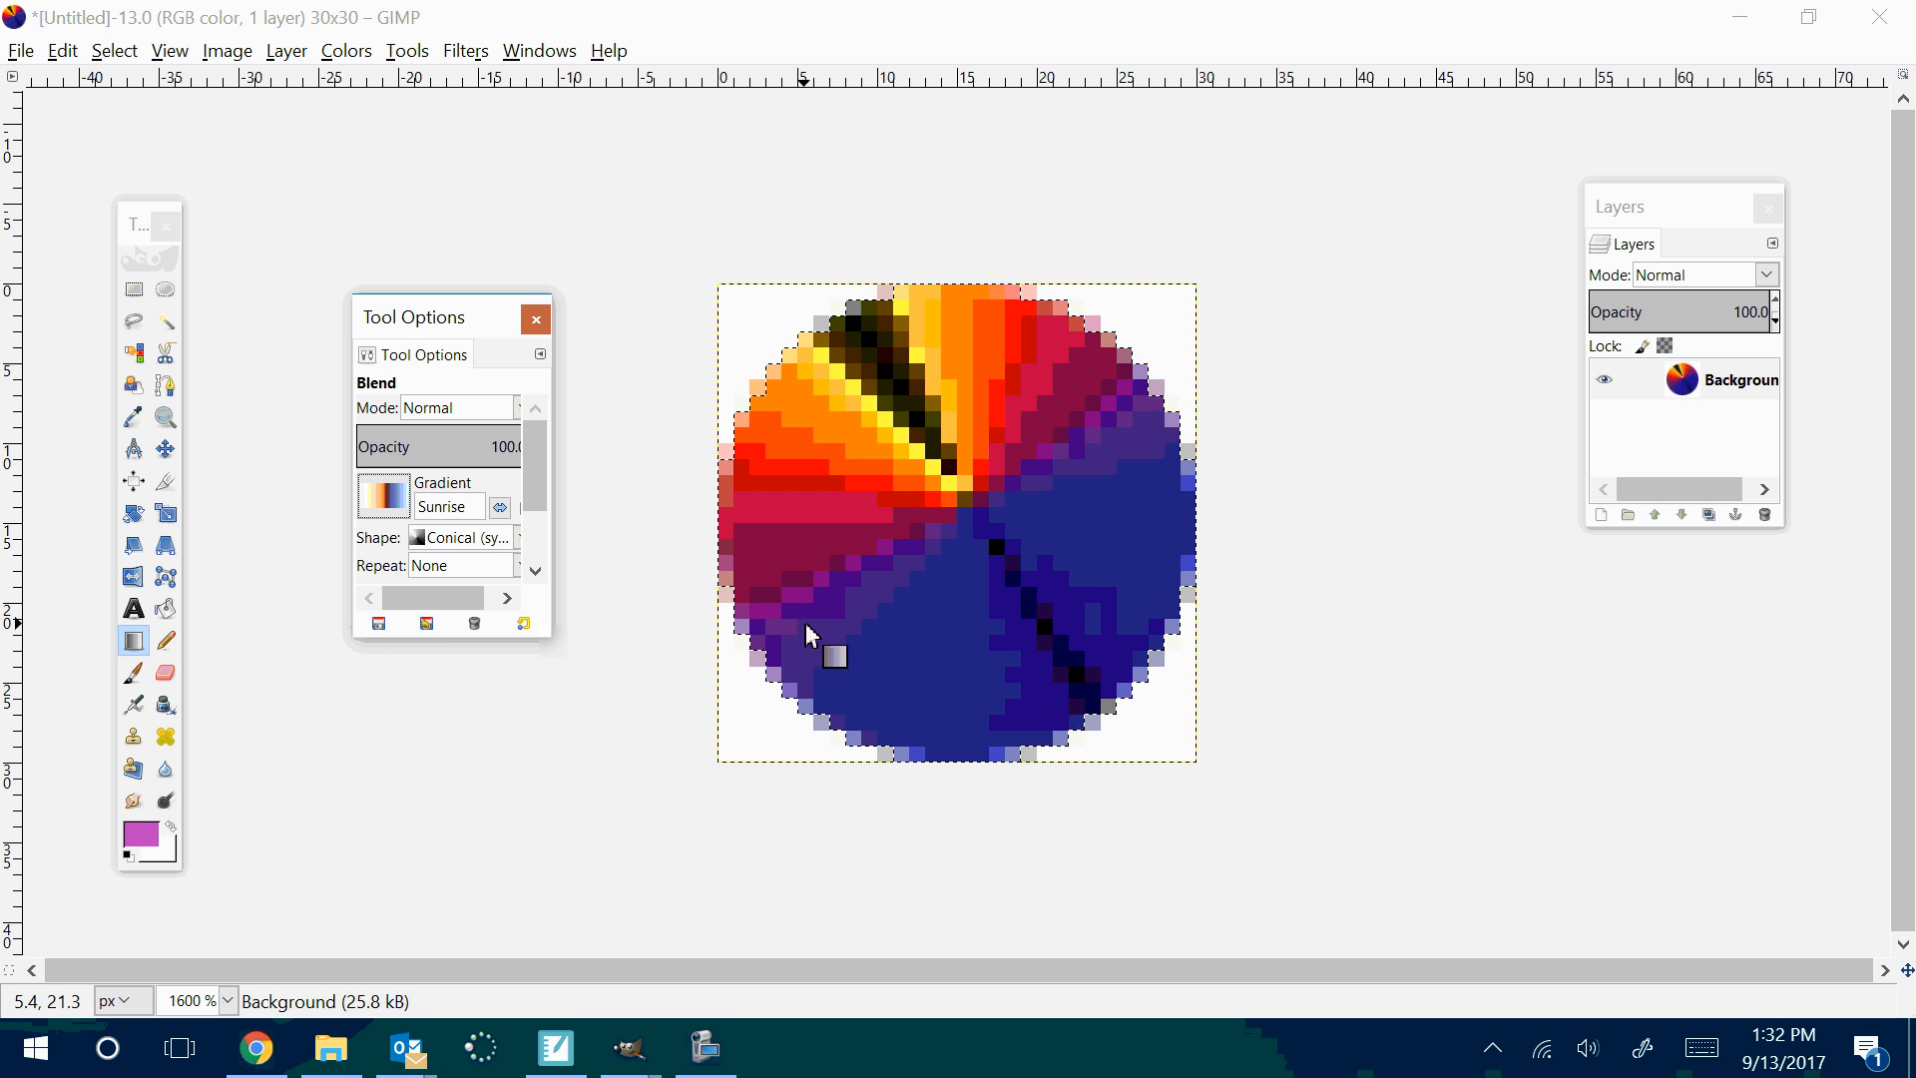
{"action": "key", "text": "ctrl+z"}
{"action": "left_click_drag", "start_coordinate": [866, 368], "coordinate": [1052, 710]}
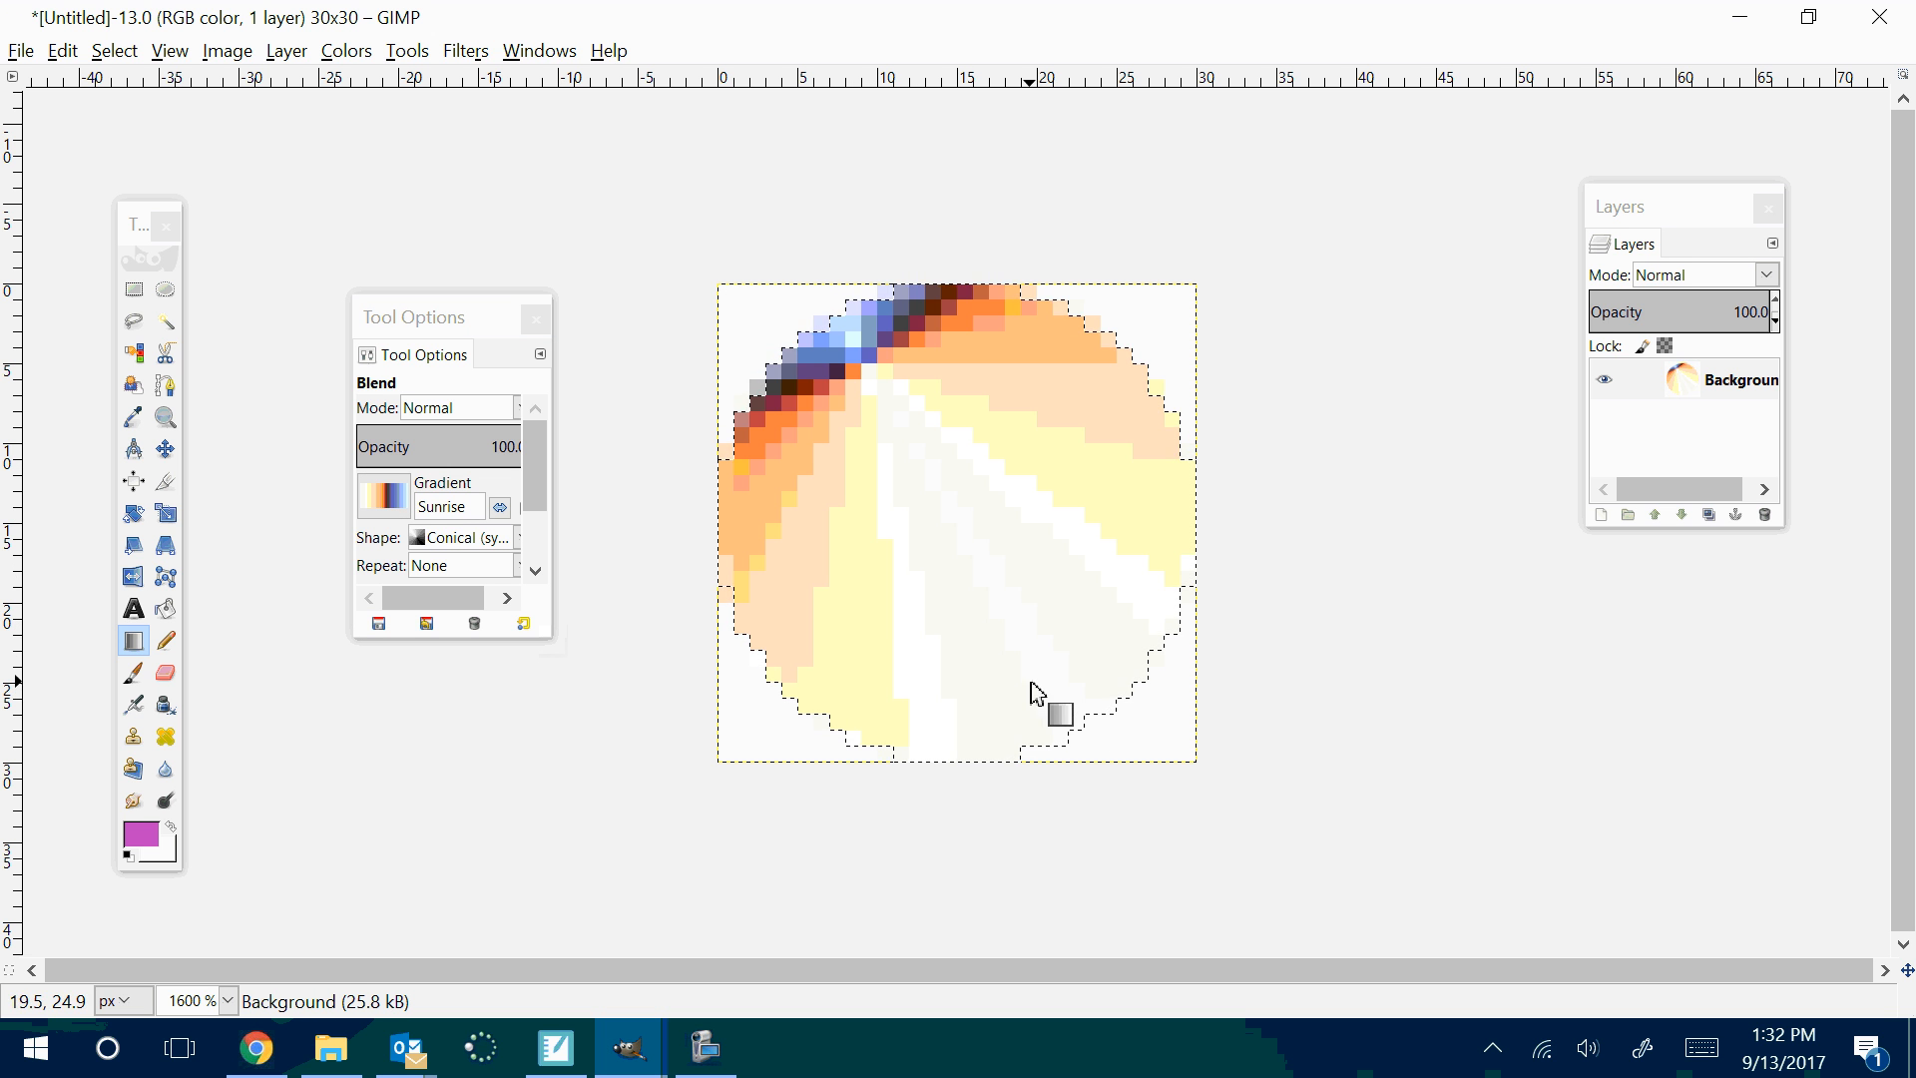
{"action": "key", "text": "ctrl+z"}
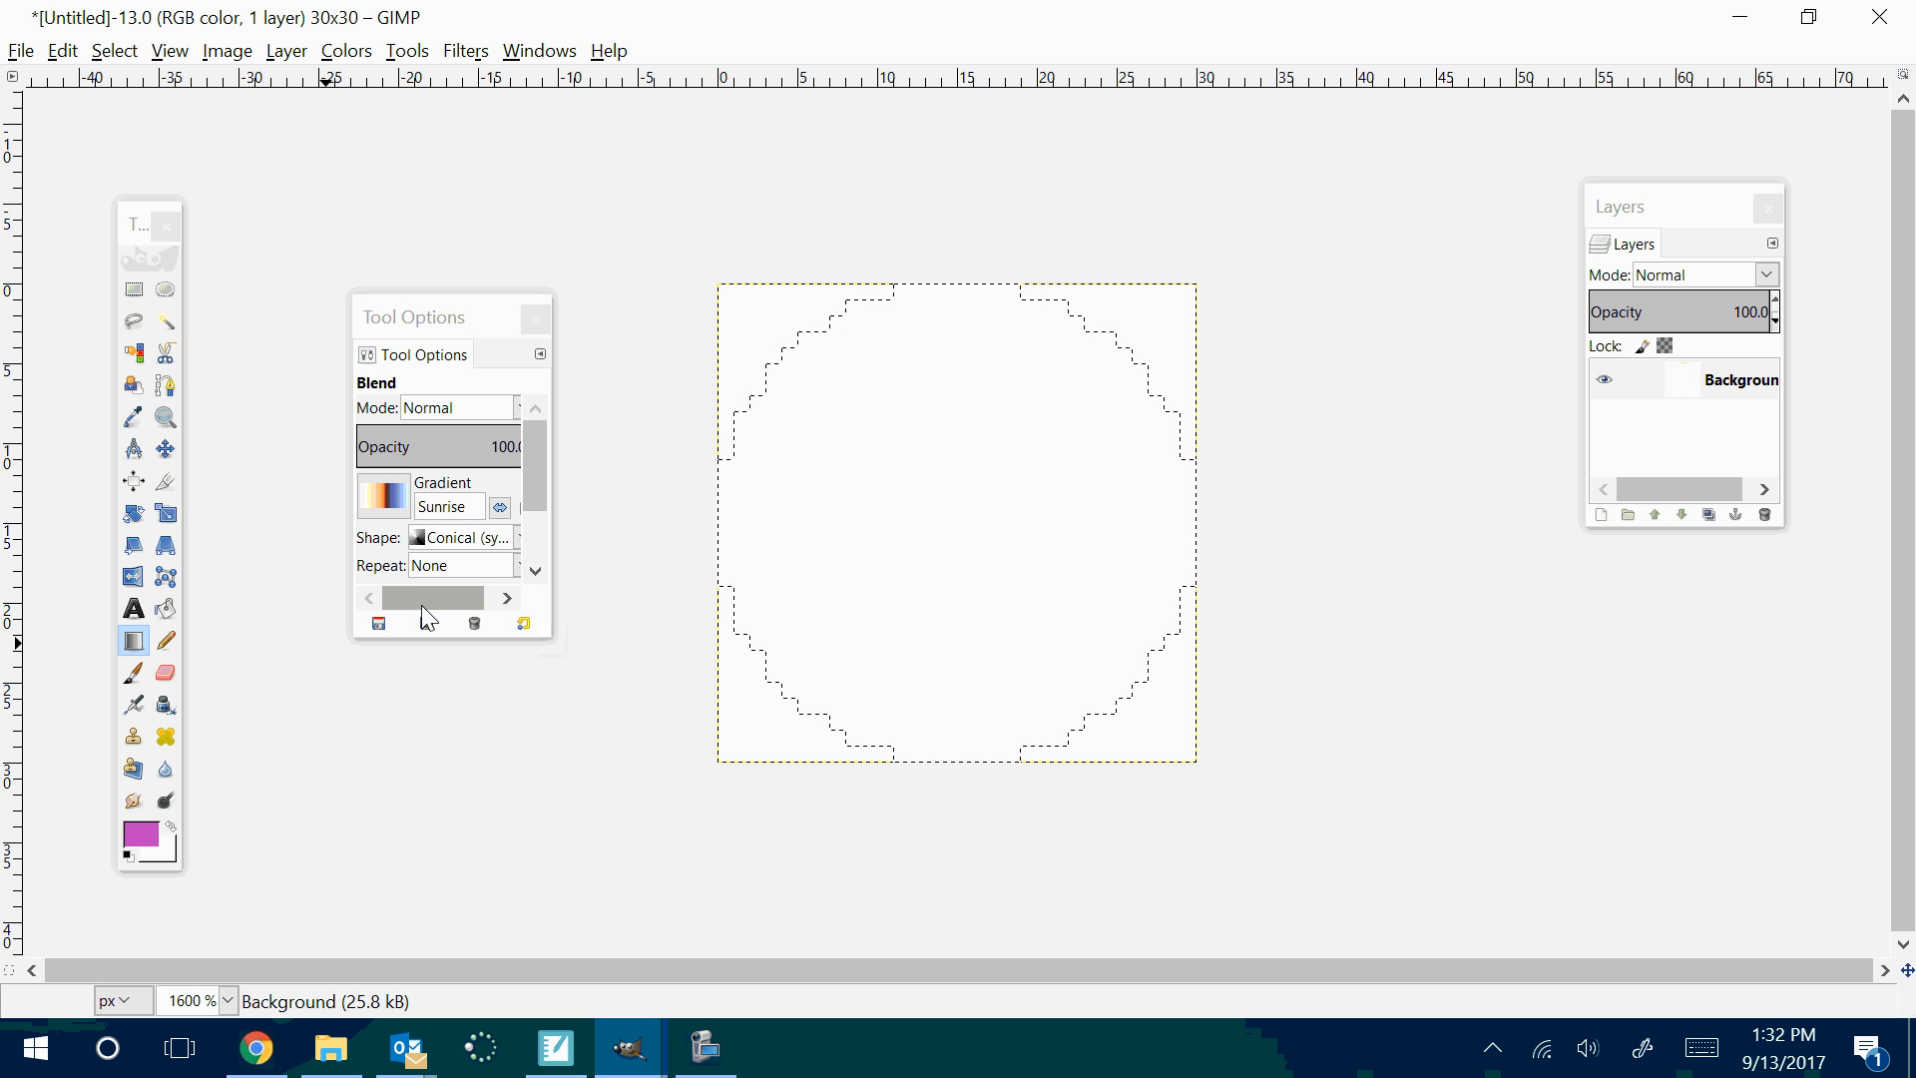
Choose the Wood 1 gradient, try it diagonally across the circular selection and undo the fill
{"action": "left_click", "coordinate": [384, 496]}
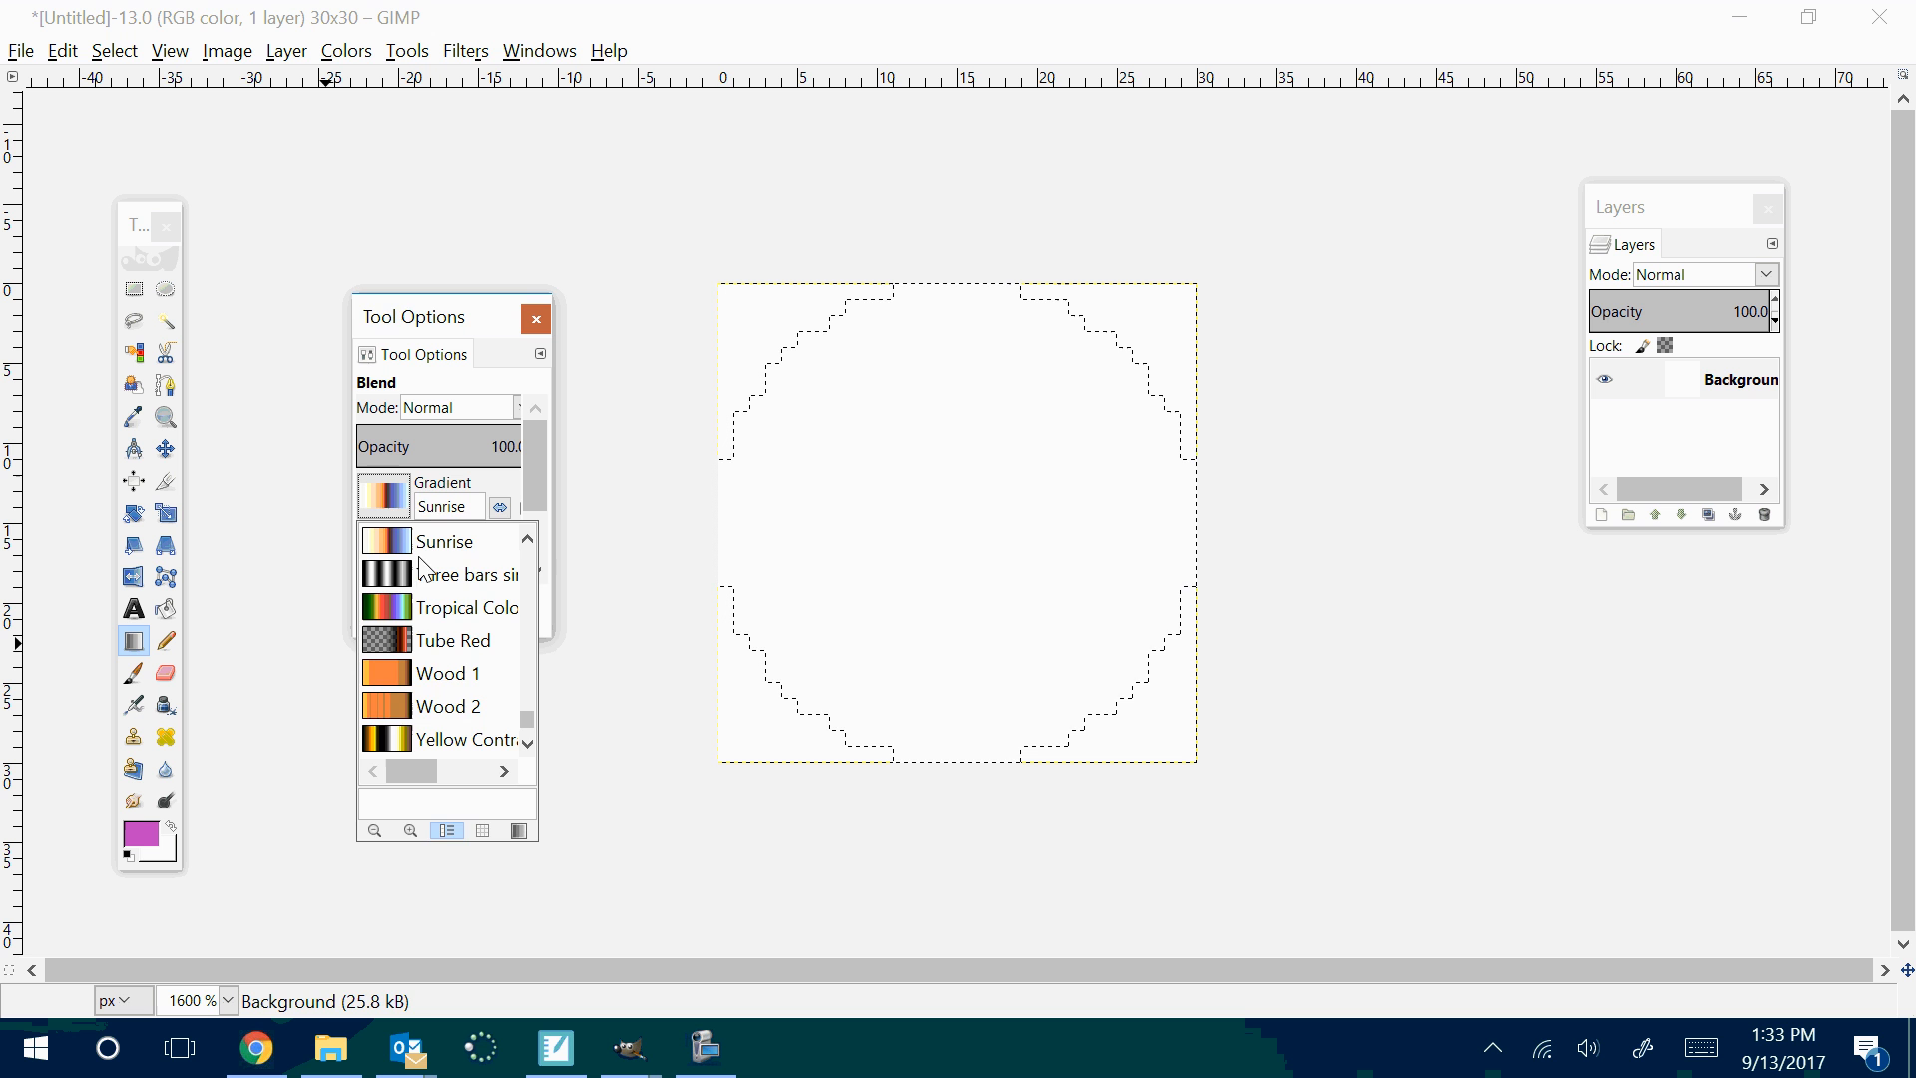
{"action": "left_click", "coordinate": [389, 673]}
{"action": "left_click_drag", "start_coordinate": [829, 345], "coordinate": [1002, 709]}
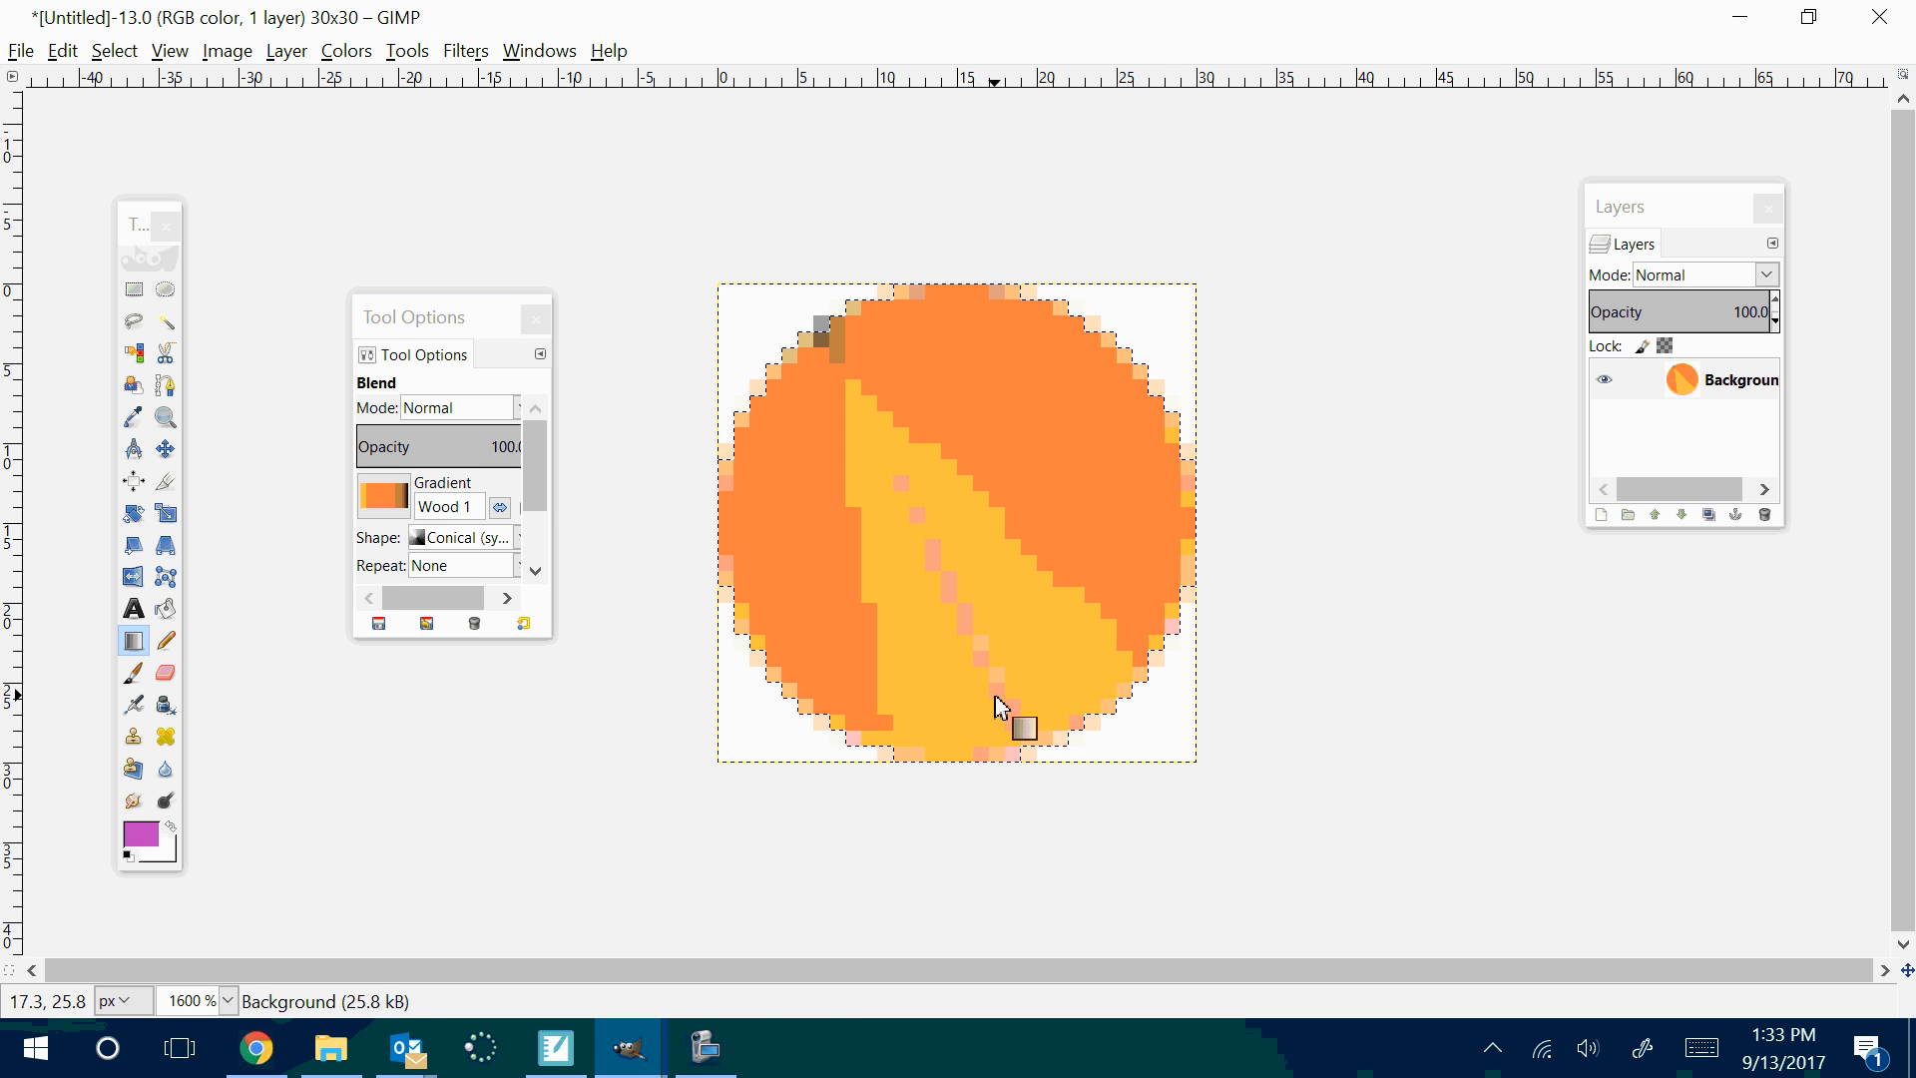
{"action": "key", "text": "Escape"}
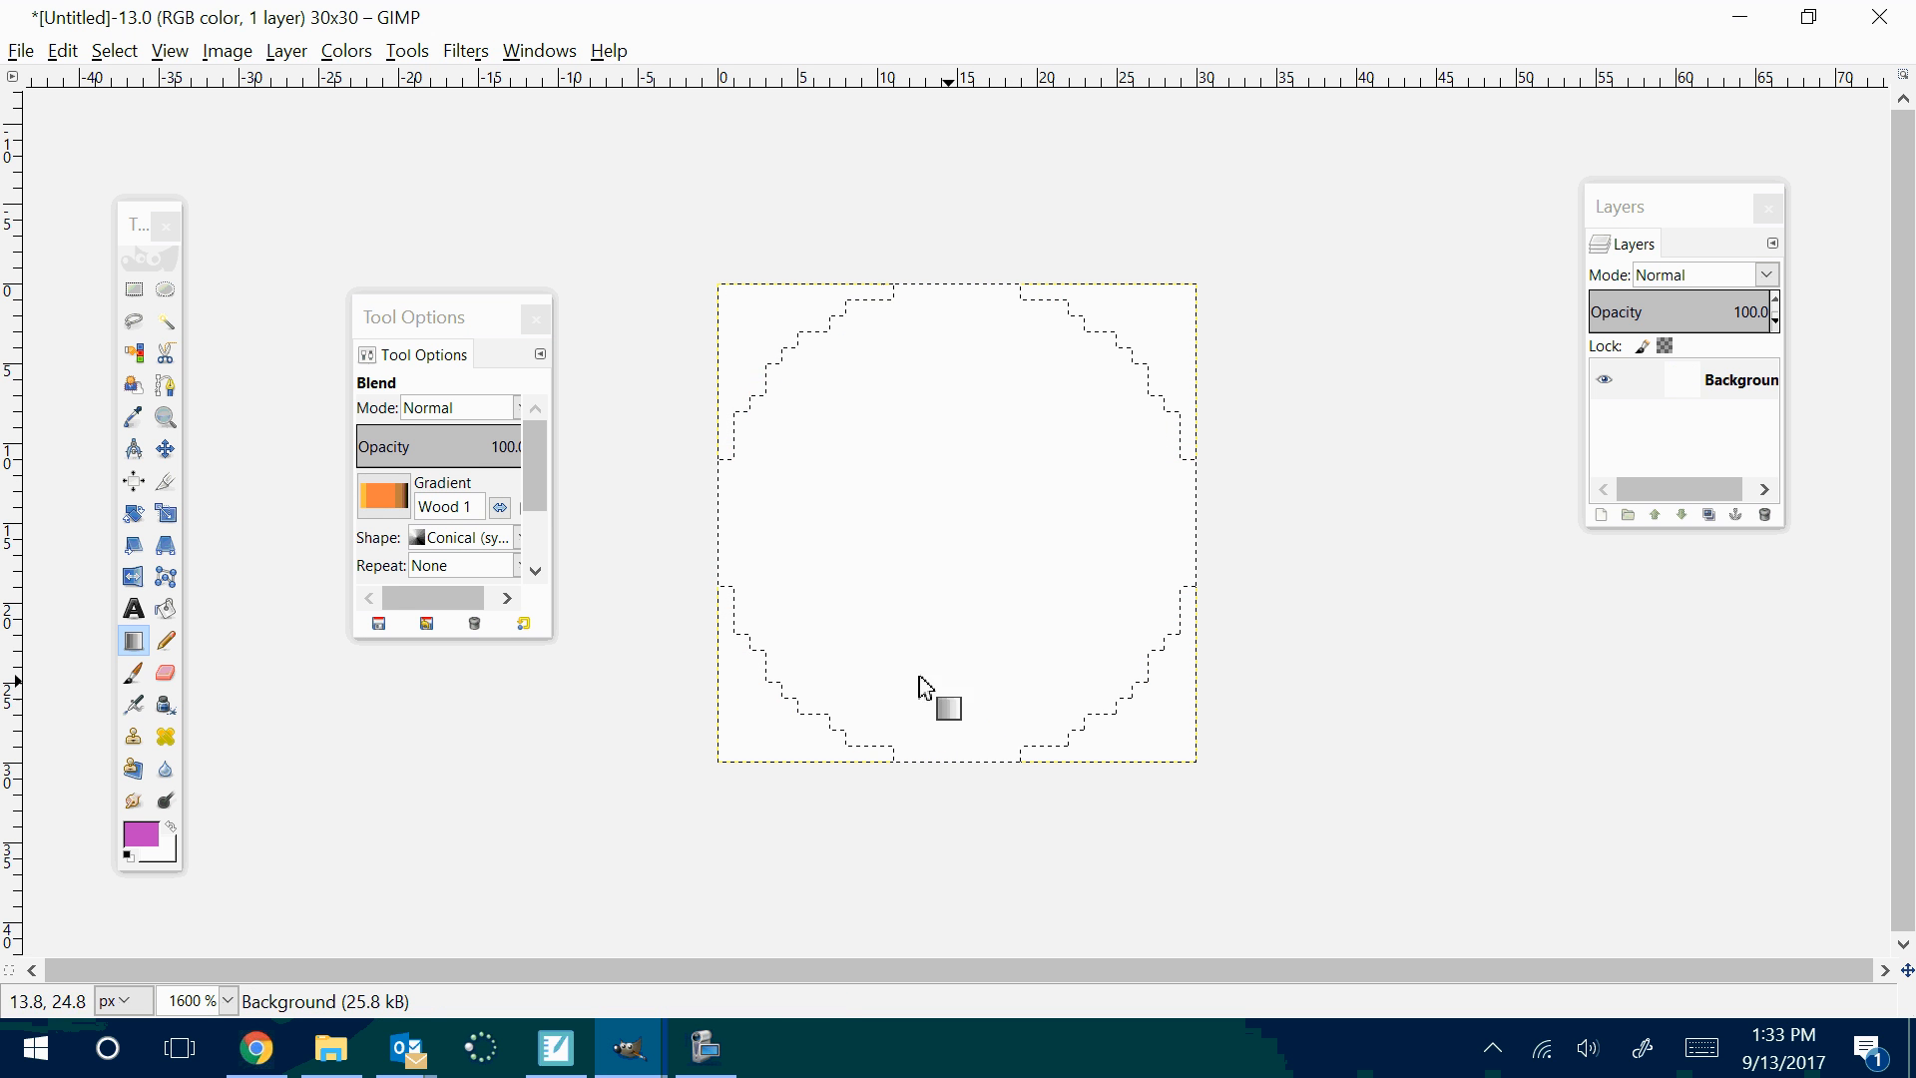
Set the gradient shape to Spiral (cw), try a Wood 1 fill outward from the circle's centre and undo it
{"action": "left_click", "coordinate": [419, 546]}
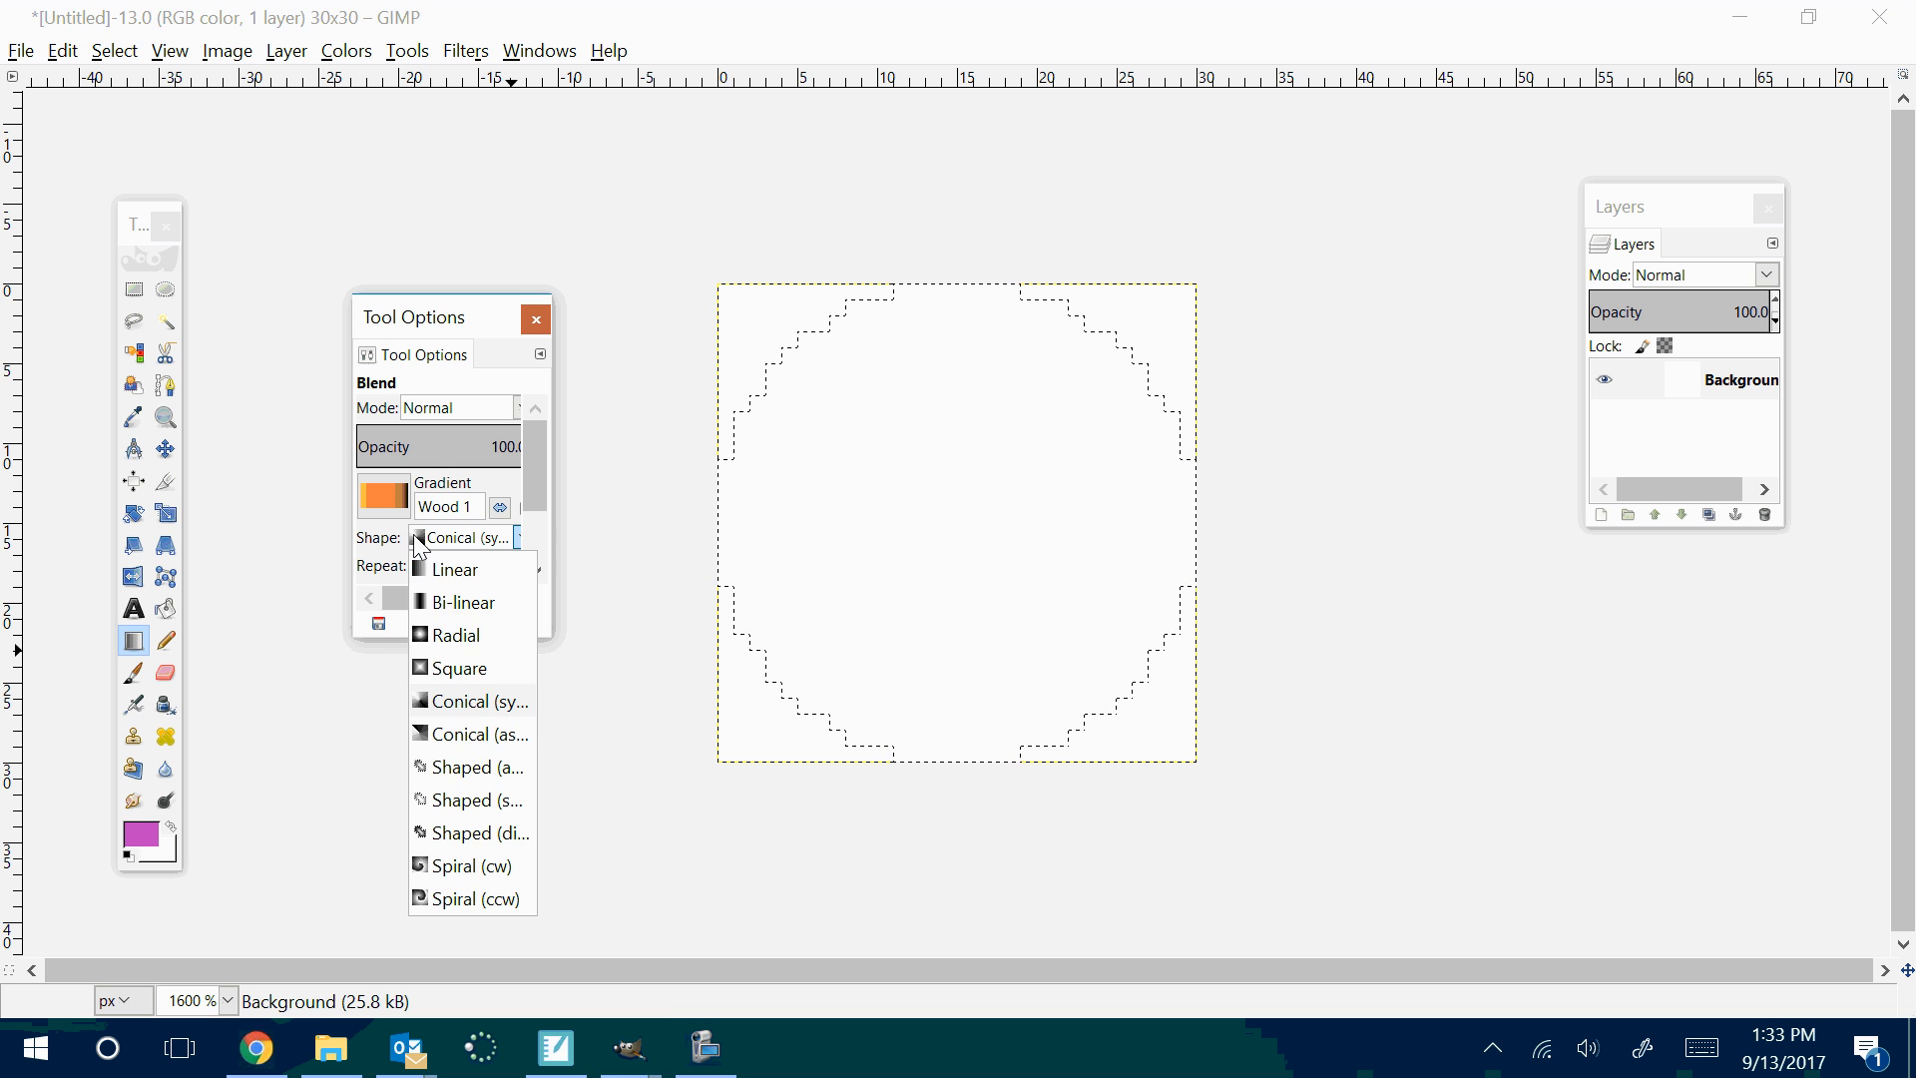
{"action": "left_click", "coordinate": [471, 865]}
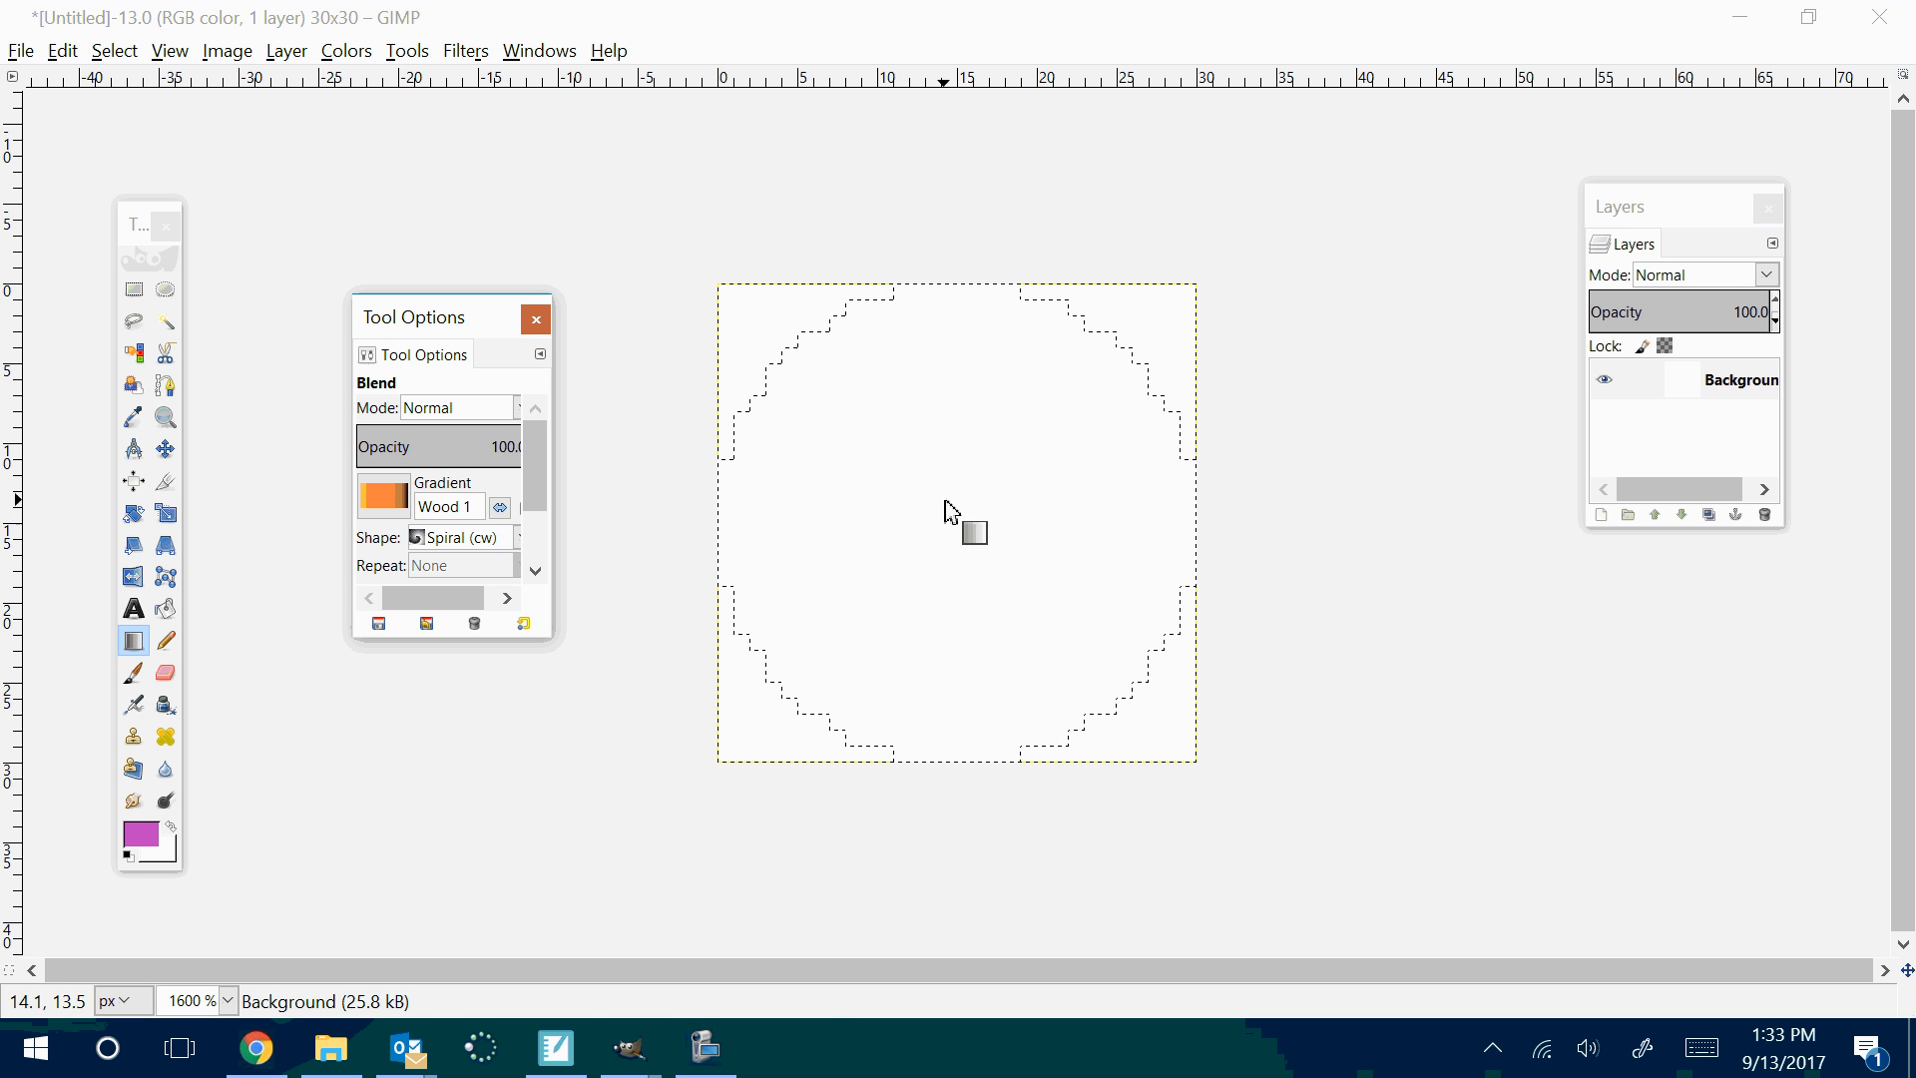
{"action": "left_click_drag", "start_coordinate": [950, 512], "coordinate": [1060, 717]}
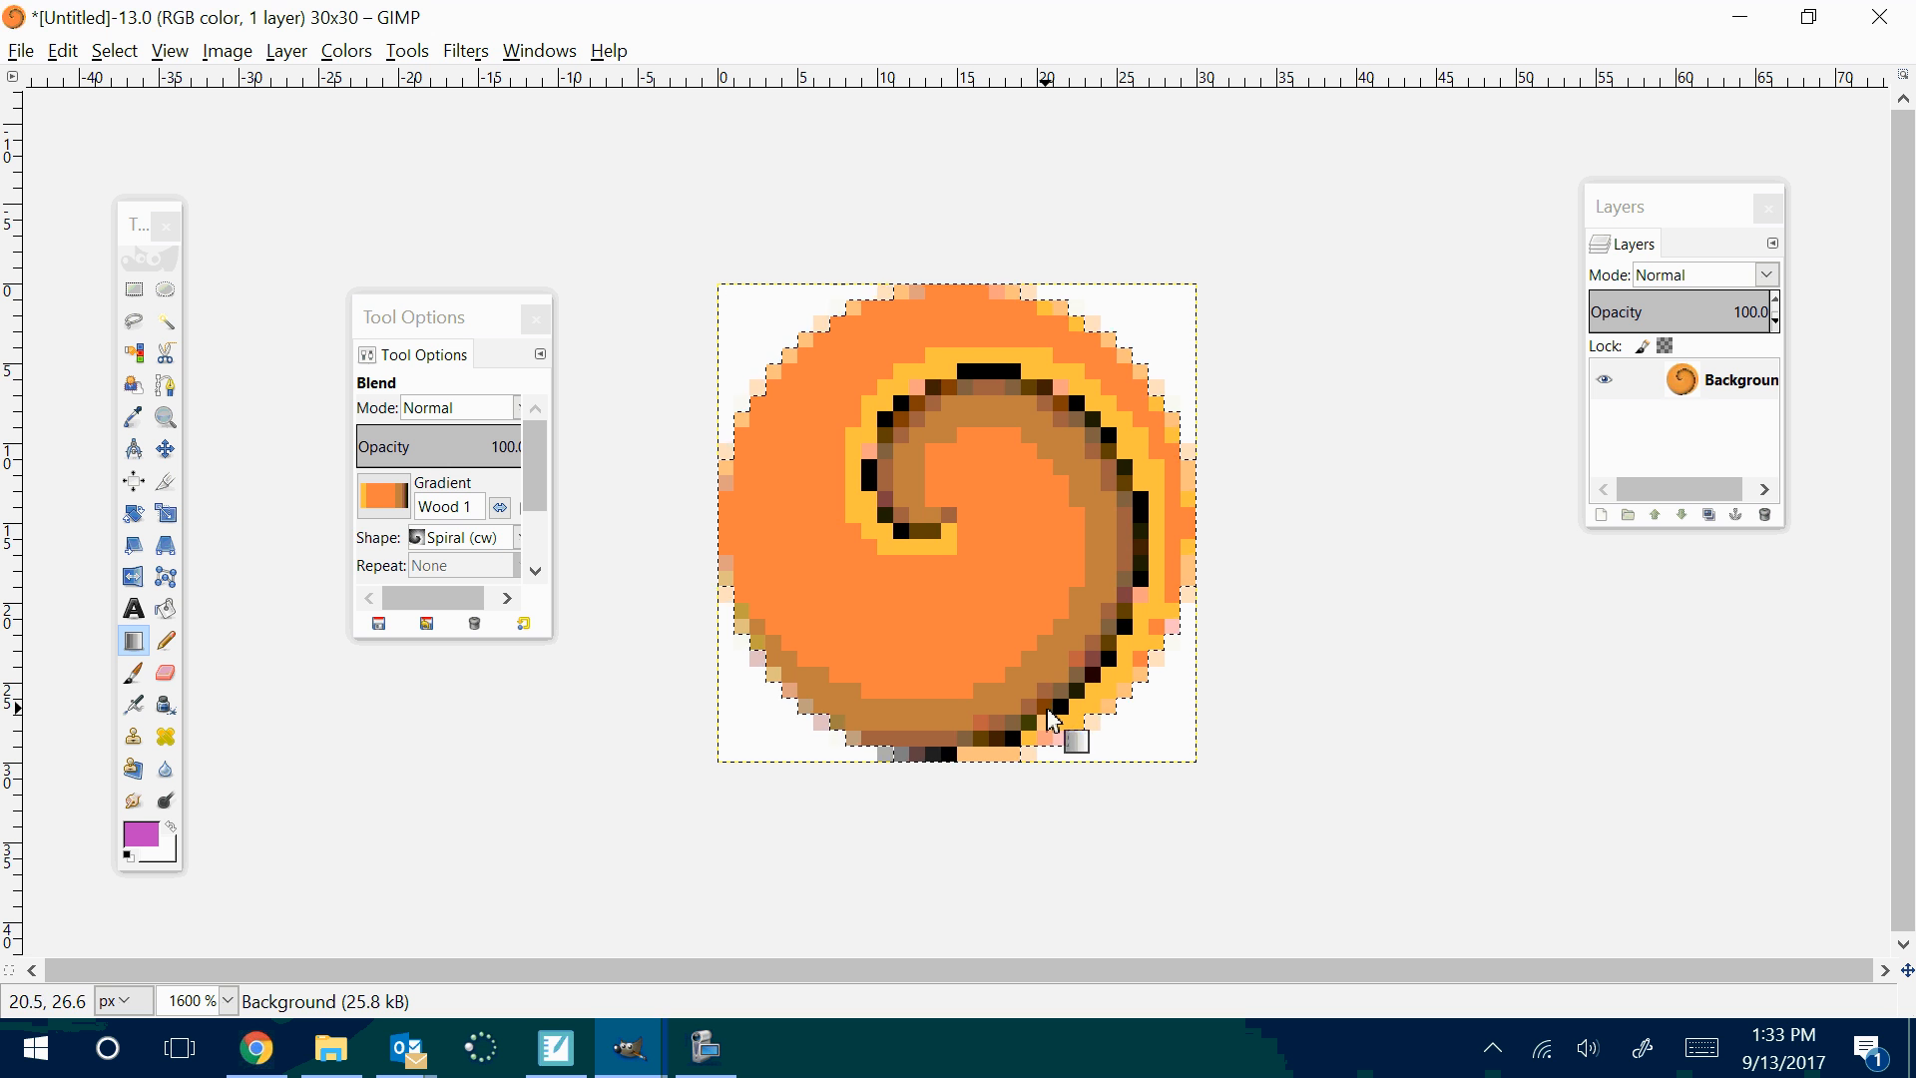
{"action": "key", "text": "ctrl+z"}
Choose the first Full saturation rainbow gradient, try it as a clockwise spiral from the circle's centre and undo the fill
{"action": "left_click", "coordinate": [397, 510]}
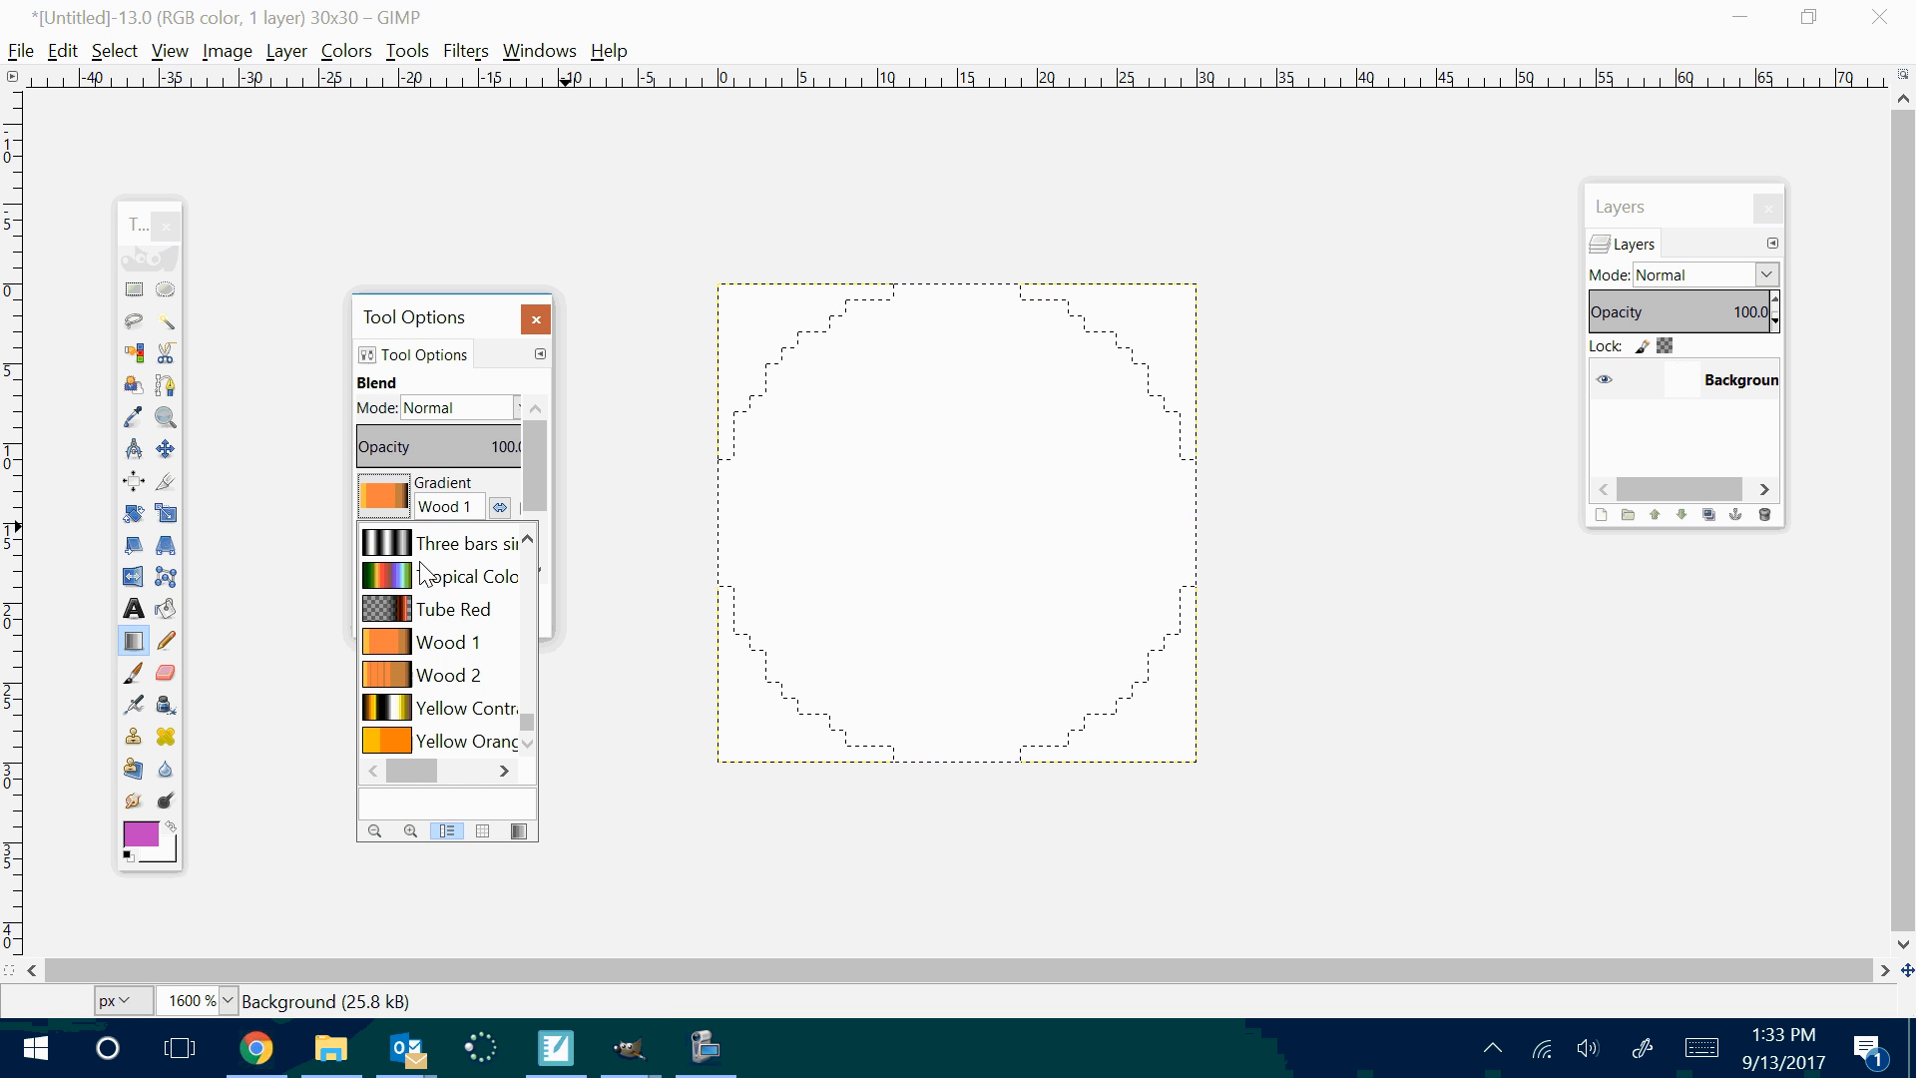
{"action": "scroll", "coordinate": [410, 655], "scroll_direction": "up", "scroll_amount": 6}
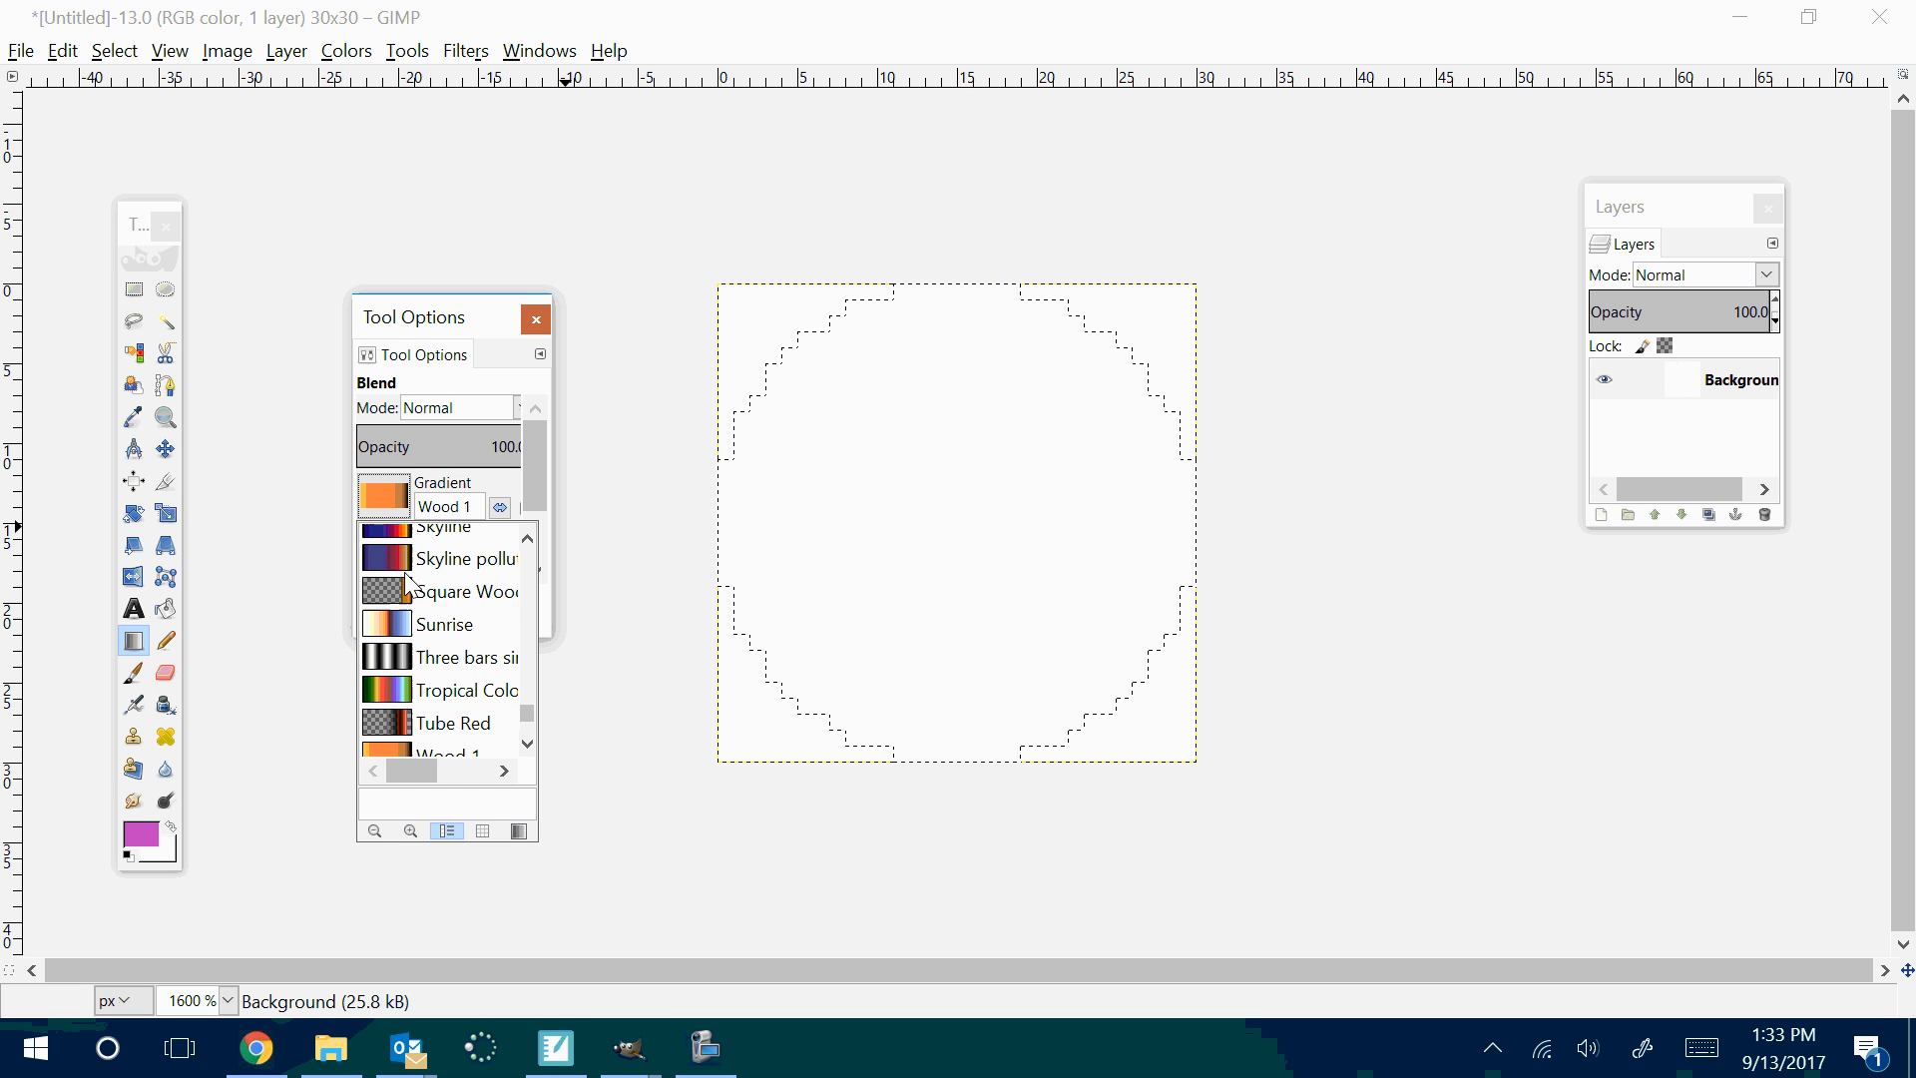
{"action": "scroll", "coordinate": [421, 602], "scroll_direction": "up", "scroll_amount": 6}
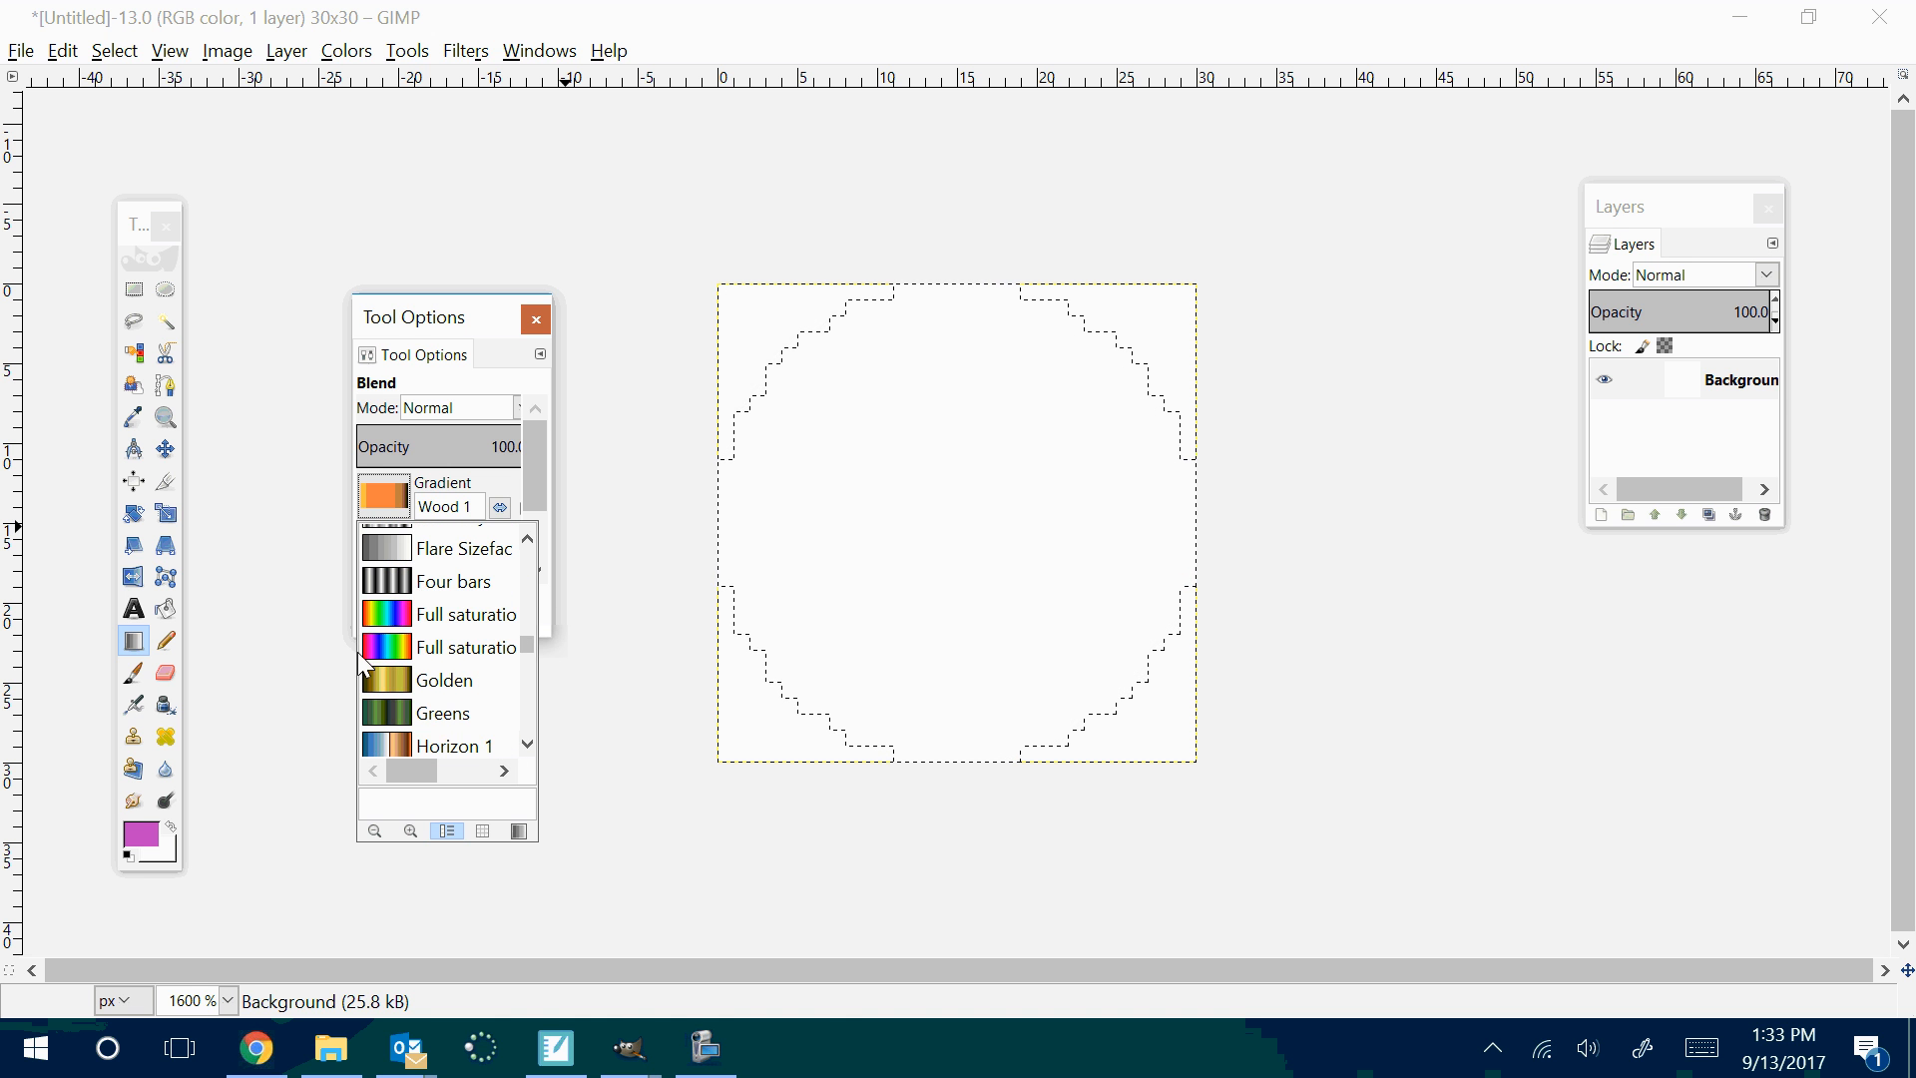
{"action": "left_click", "coordinate": [404, 617]}
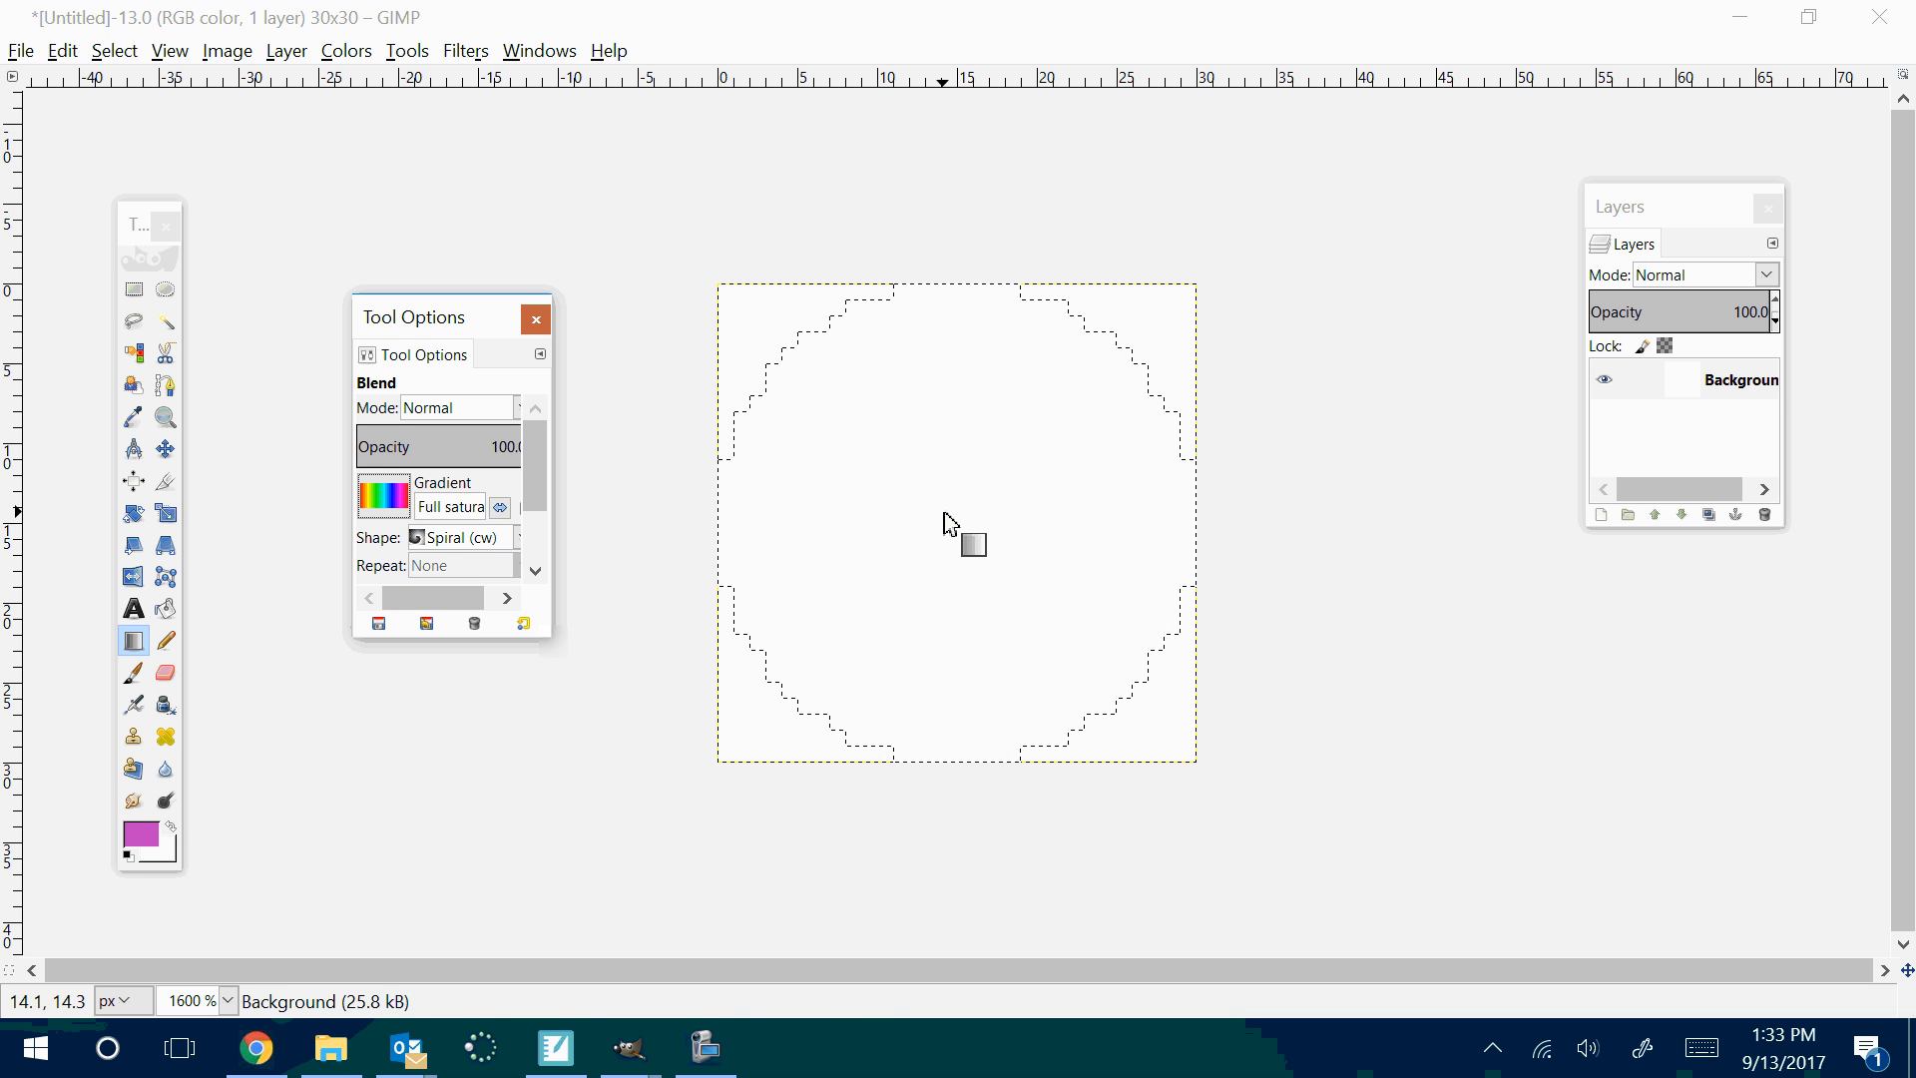
{"action": "left_click_drag", "start_coordinate": [946, 520], "coordinate": [1079, 740]}
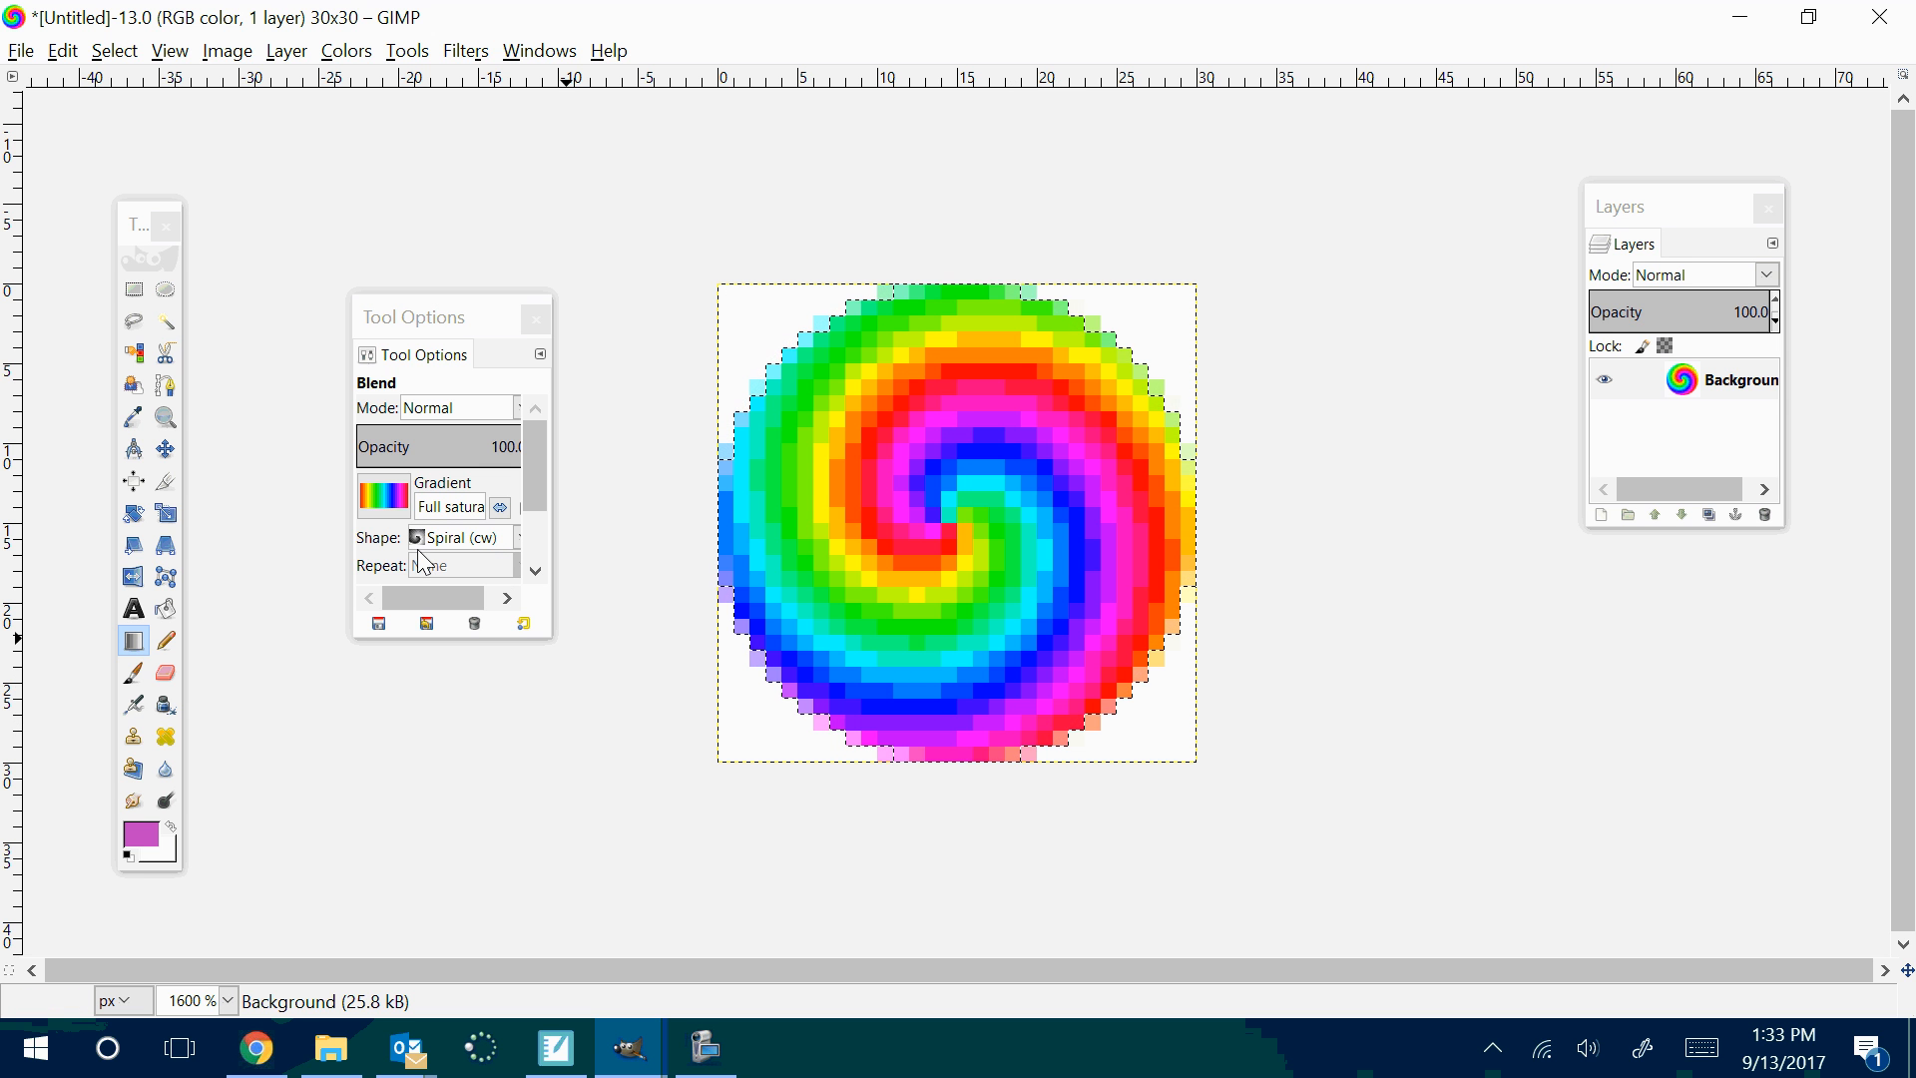
{"action": "key", "text": "ctrl+z"}
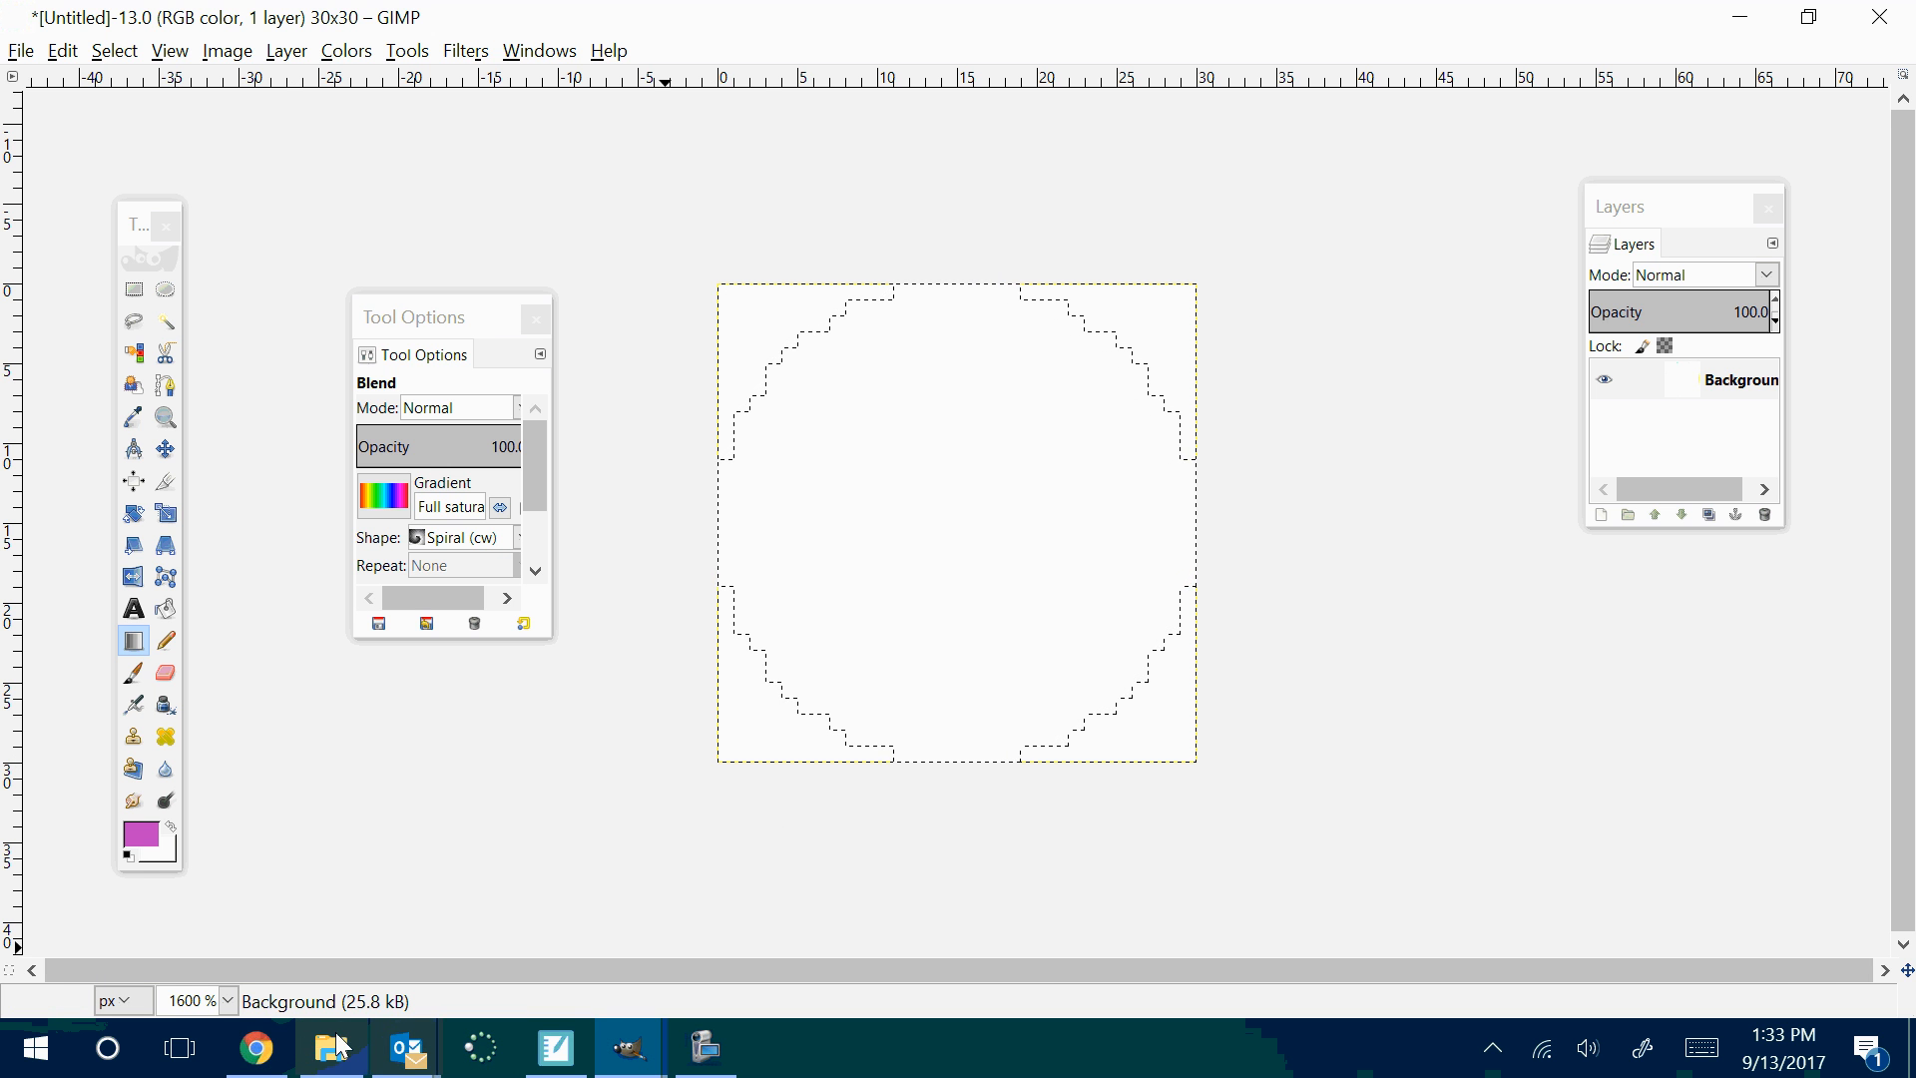
Switch to App Inventor in Chrome to examine the L, U, D and R buttons against the racing background, and return to GIMP's circle image
{"action": "left_click", "coordinate": [257, 1050]}
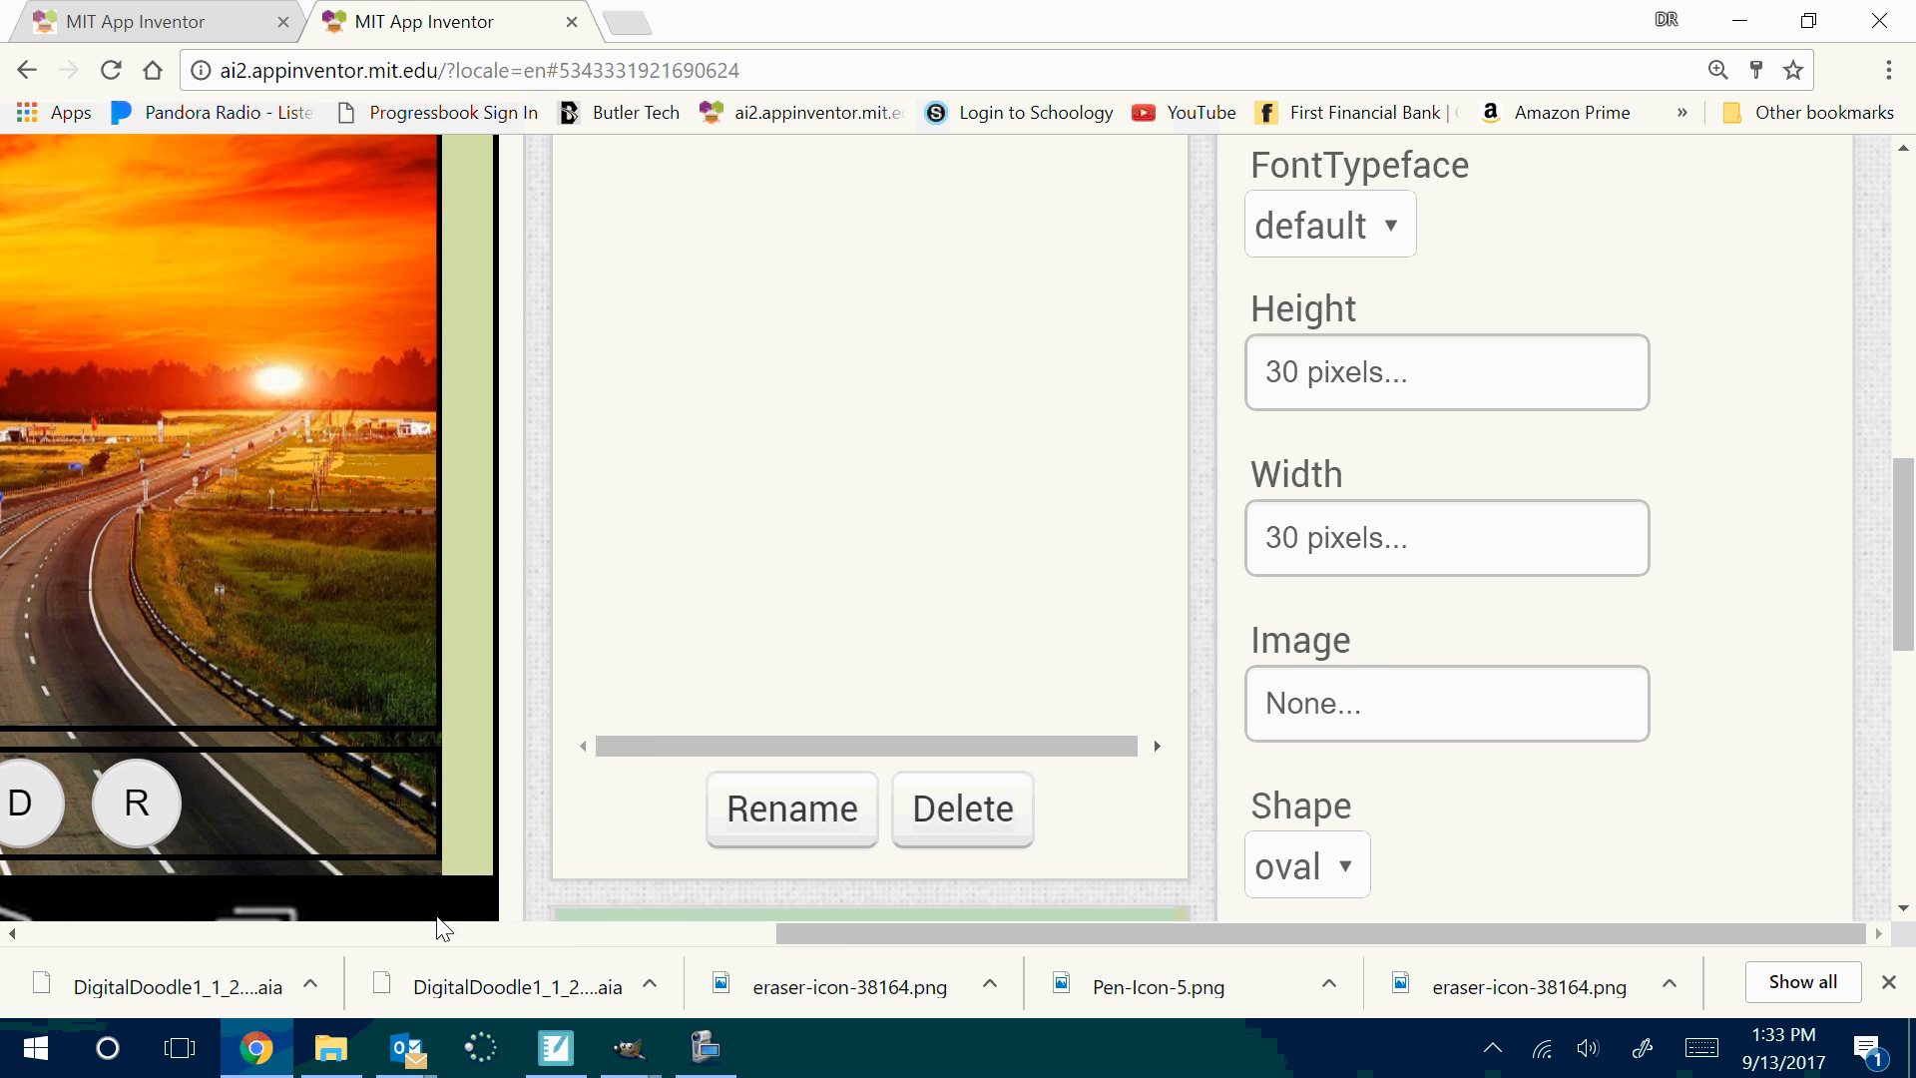
{"action": "left_click_drag", "start_coordinate": [834, 944], "coordinate": [223, 884]}
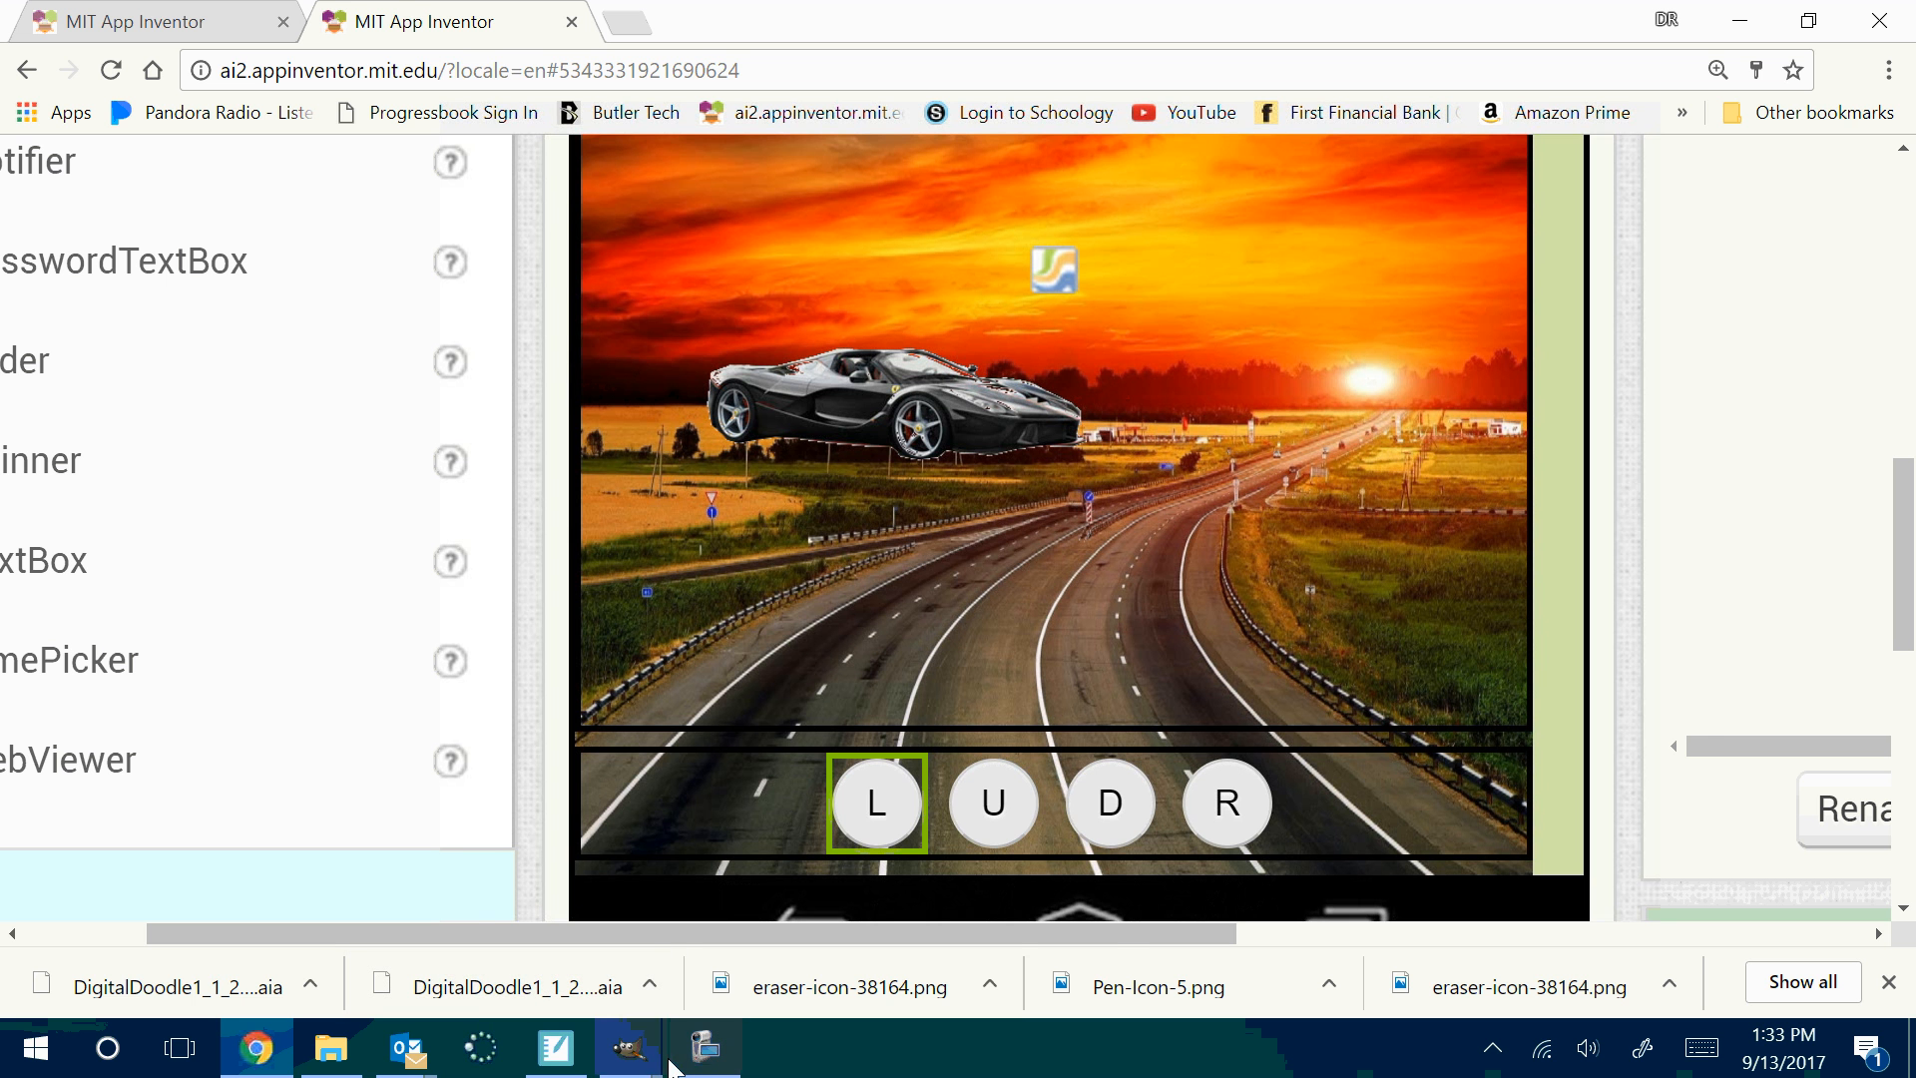
{"action": "mouse_move", "coordinate": [644, 1053]}
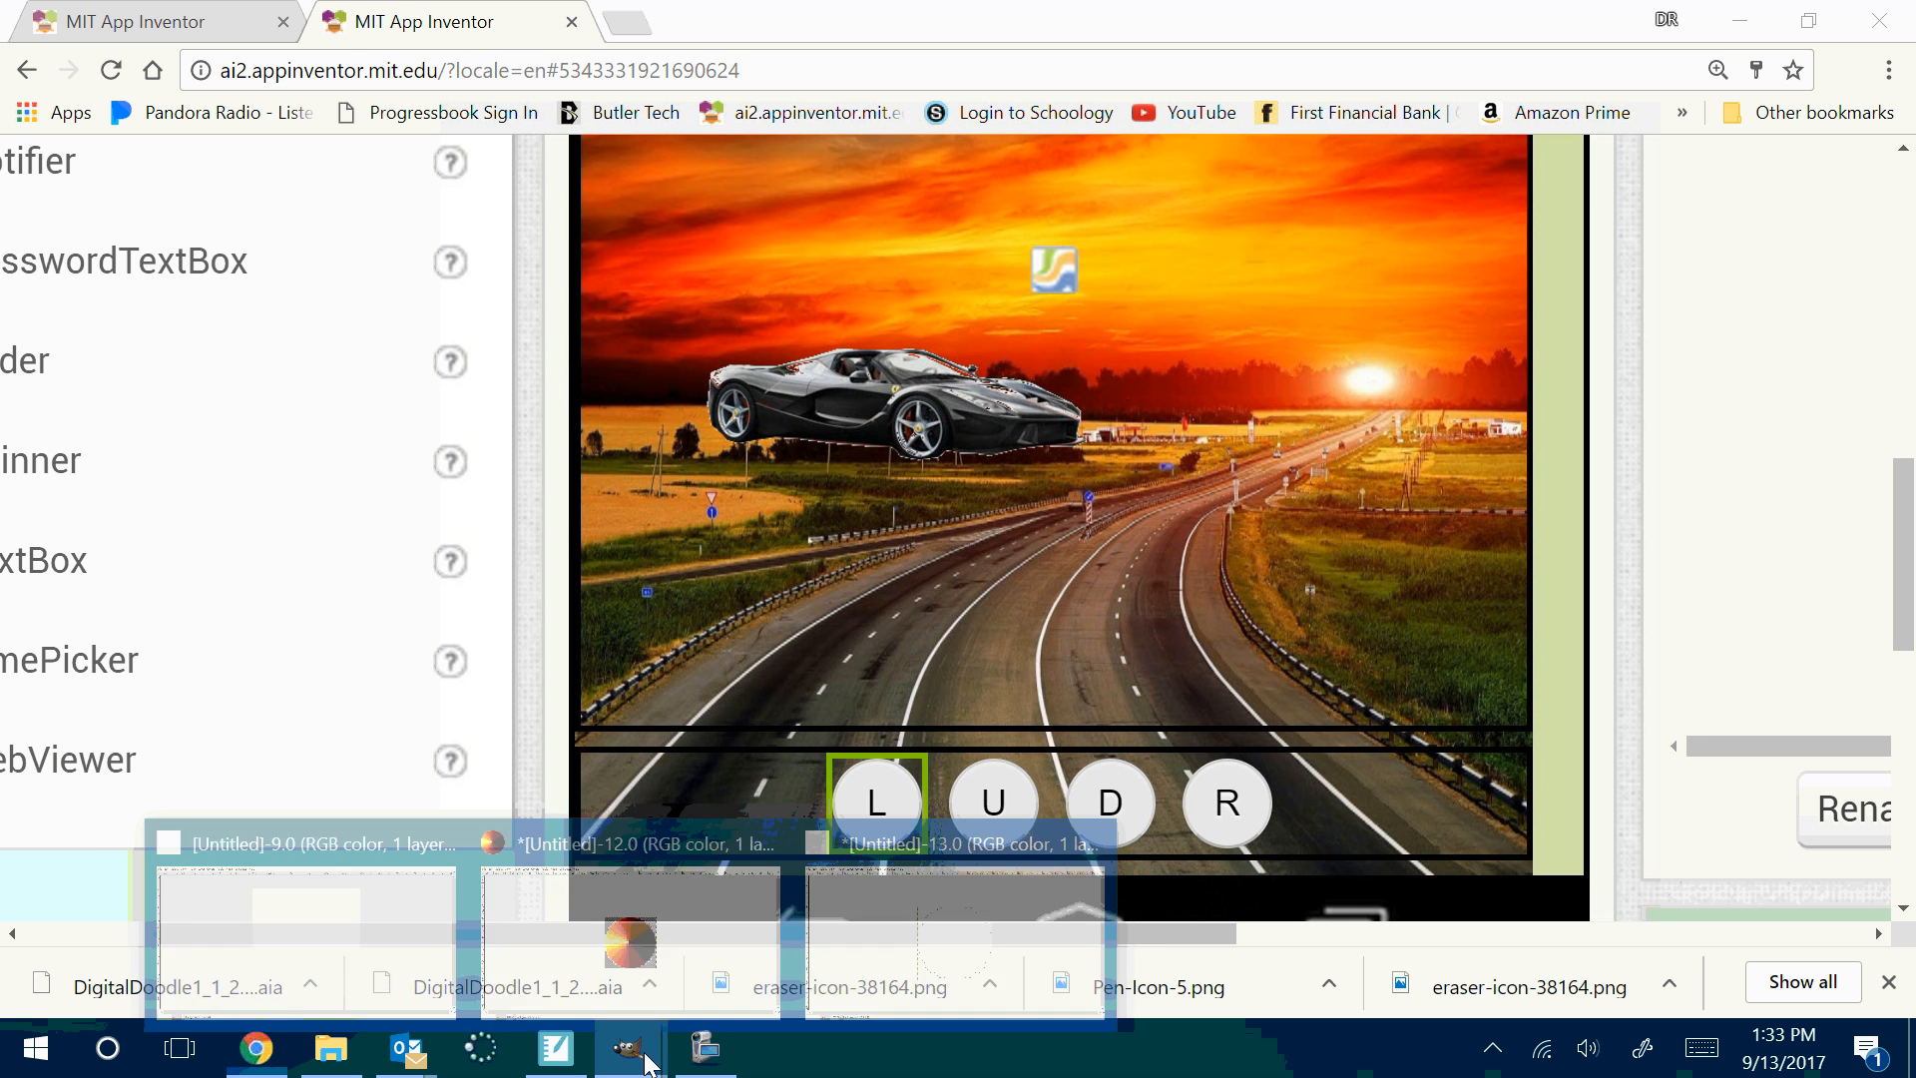
{"action": "left_click", "coordinate": [949, 915]}
Choose the Incandescent gradient, try it as a spiral from the circle's centre and undo the fill
{"action": "left_click", "coordinate": [395, 496]}
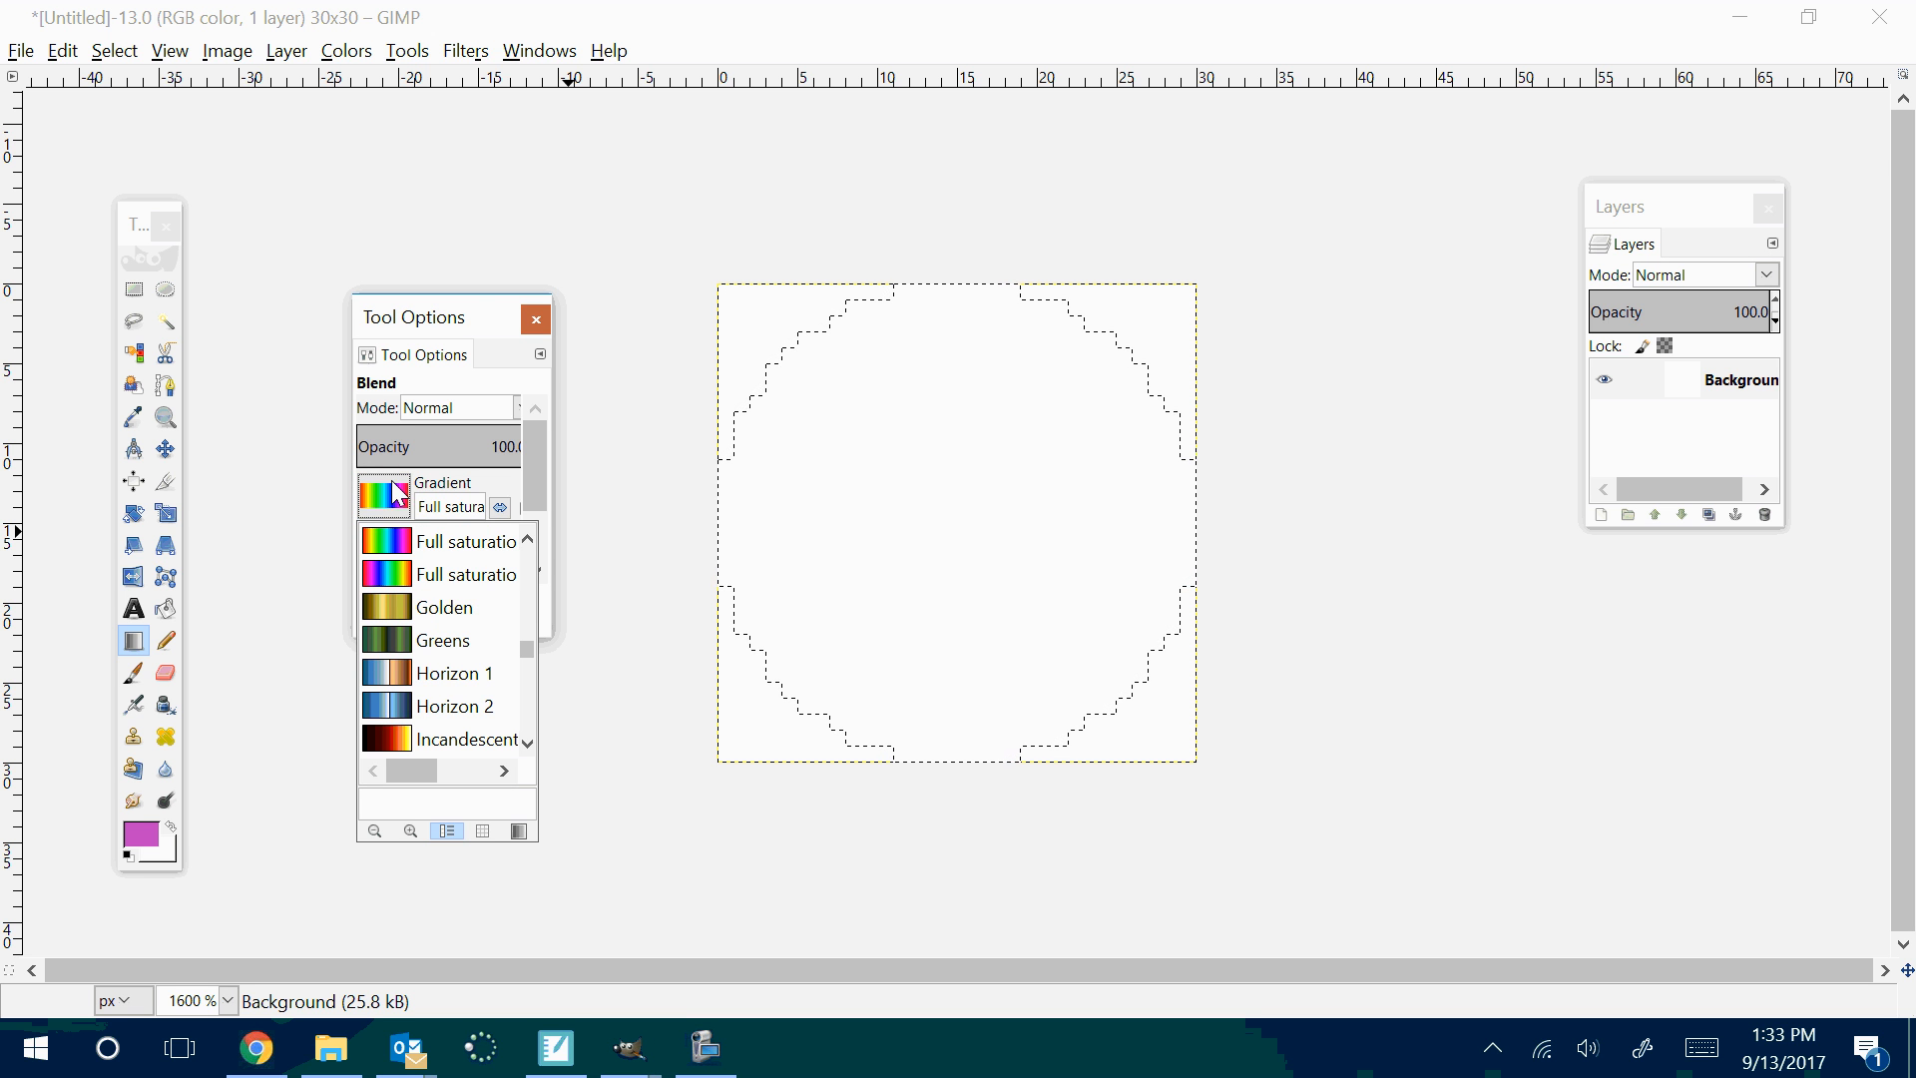
{"action": "left_click", "coordinate": [621, 557]}
{"action": "scroll", "coordinate": [621, 557], "scroll_direction": "up", "scroll_amount": 4}
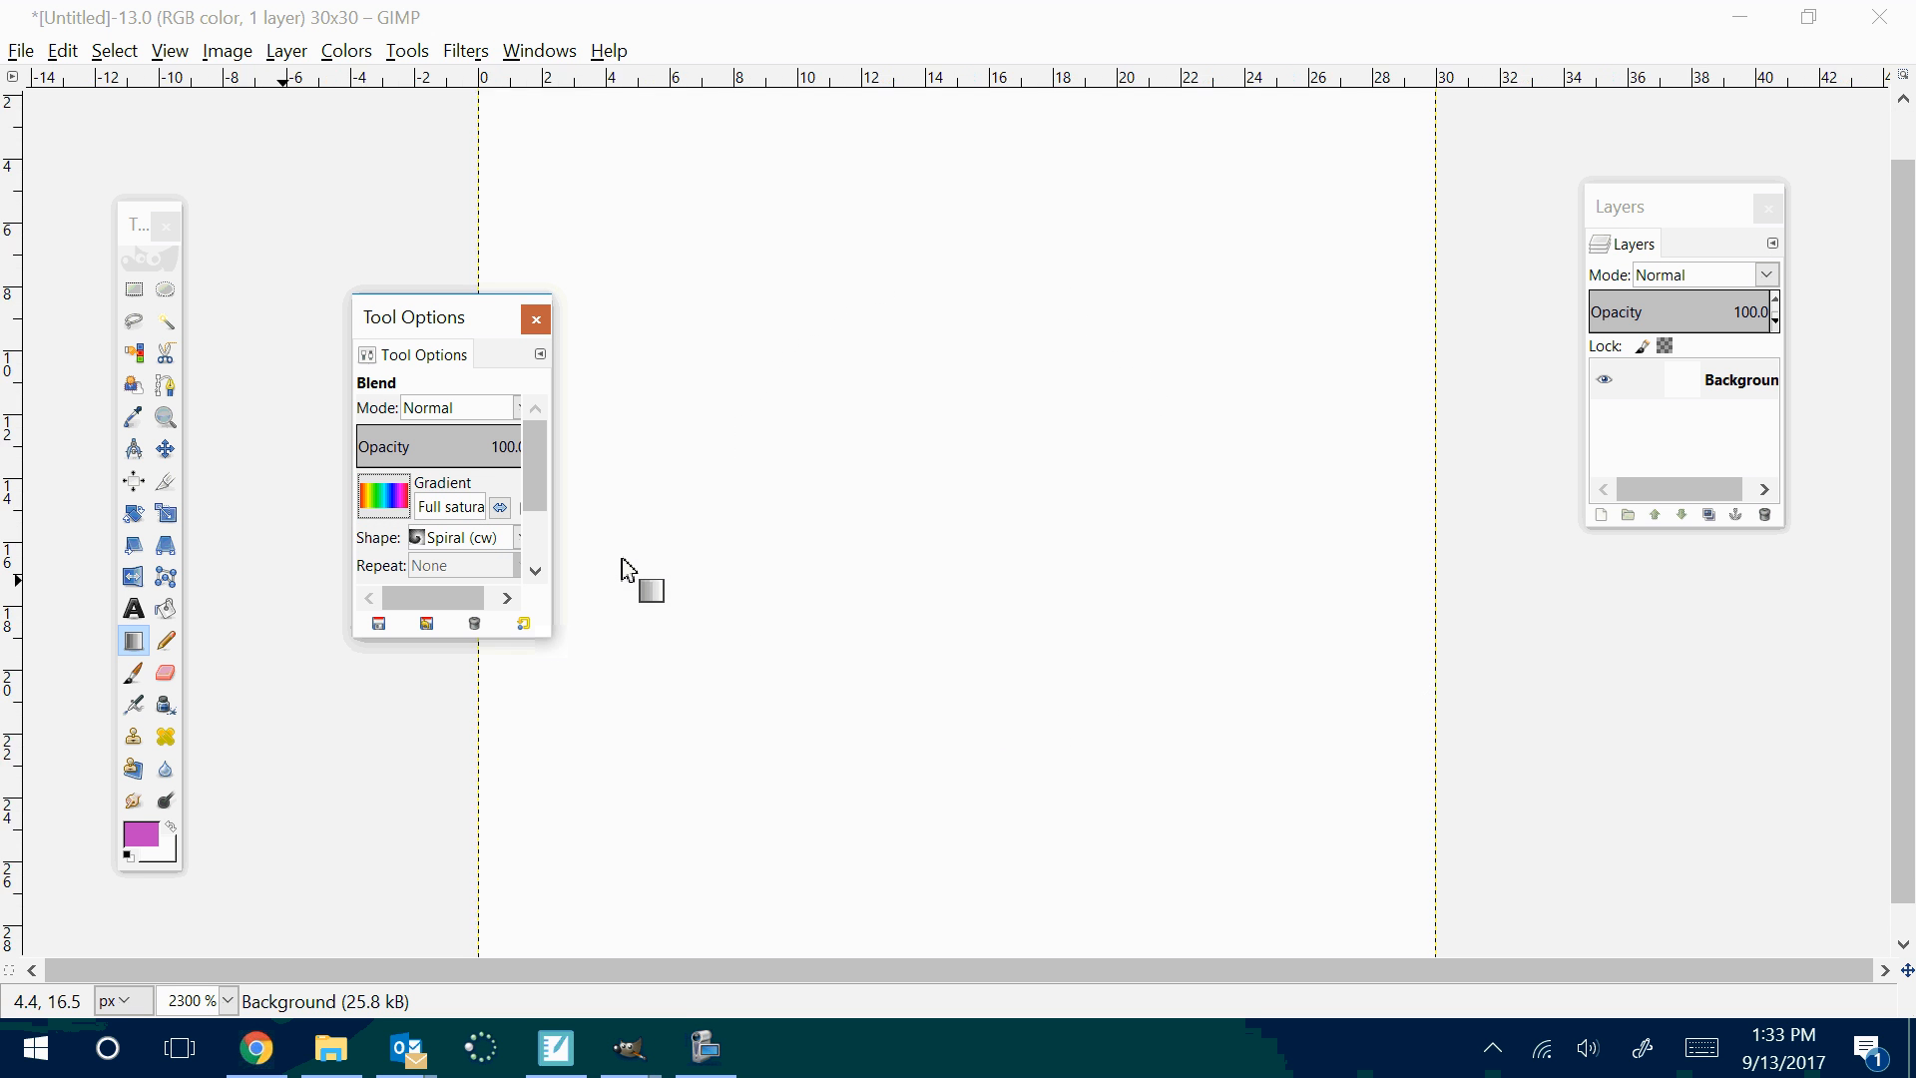
{"action": "scroll", "coordinate": [621, 557], "scroll_direction": "down", "scroll_amount": 2}
{"action": "scroll", "coordinate": [625, 567], "scroll_direction": "down", "scroll_amount": 2}
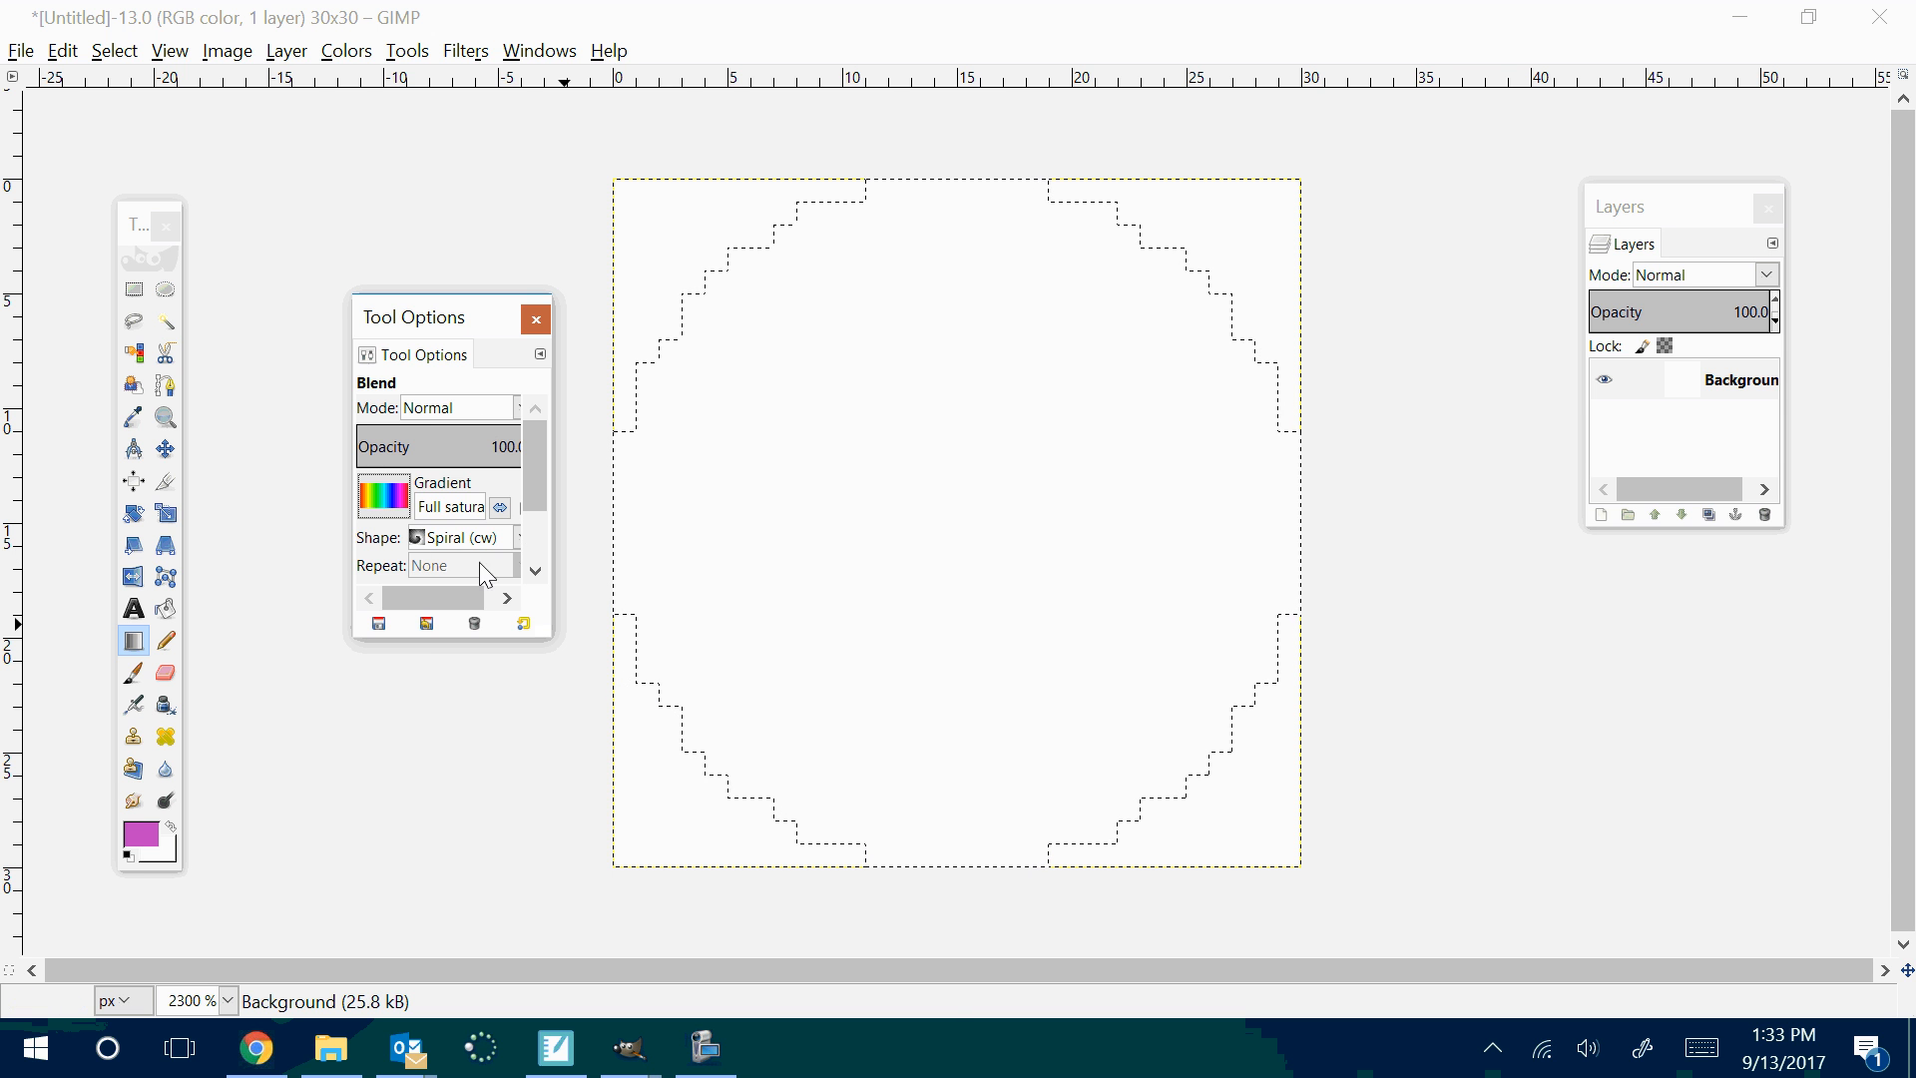
{"action": "left_click", "coordinate": [397, 507]}
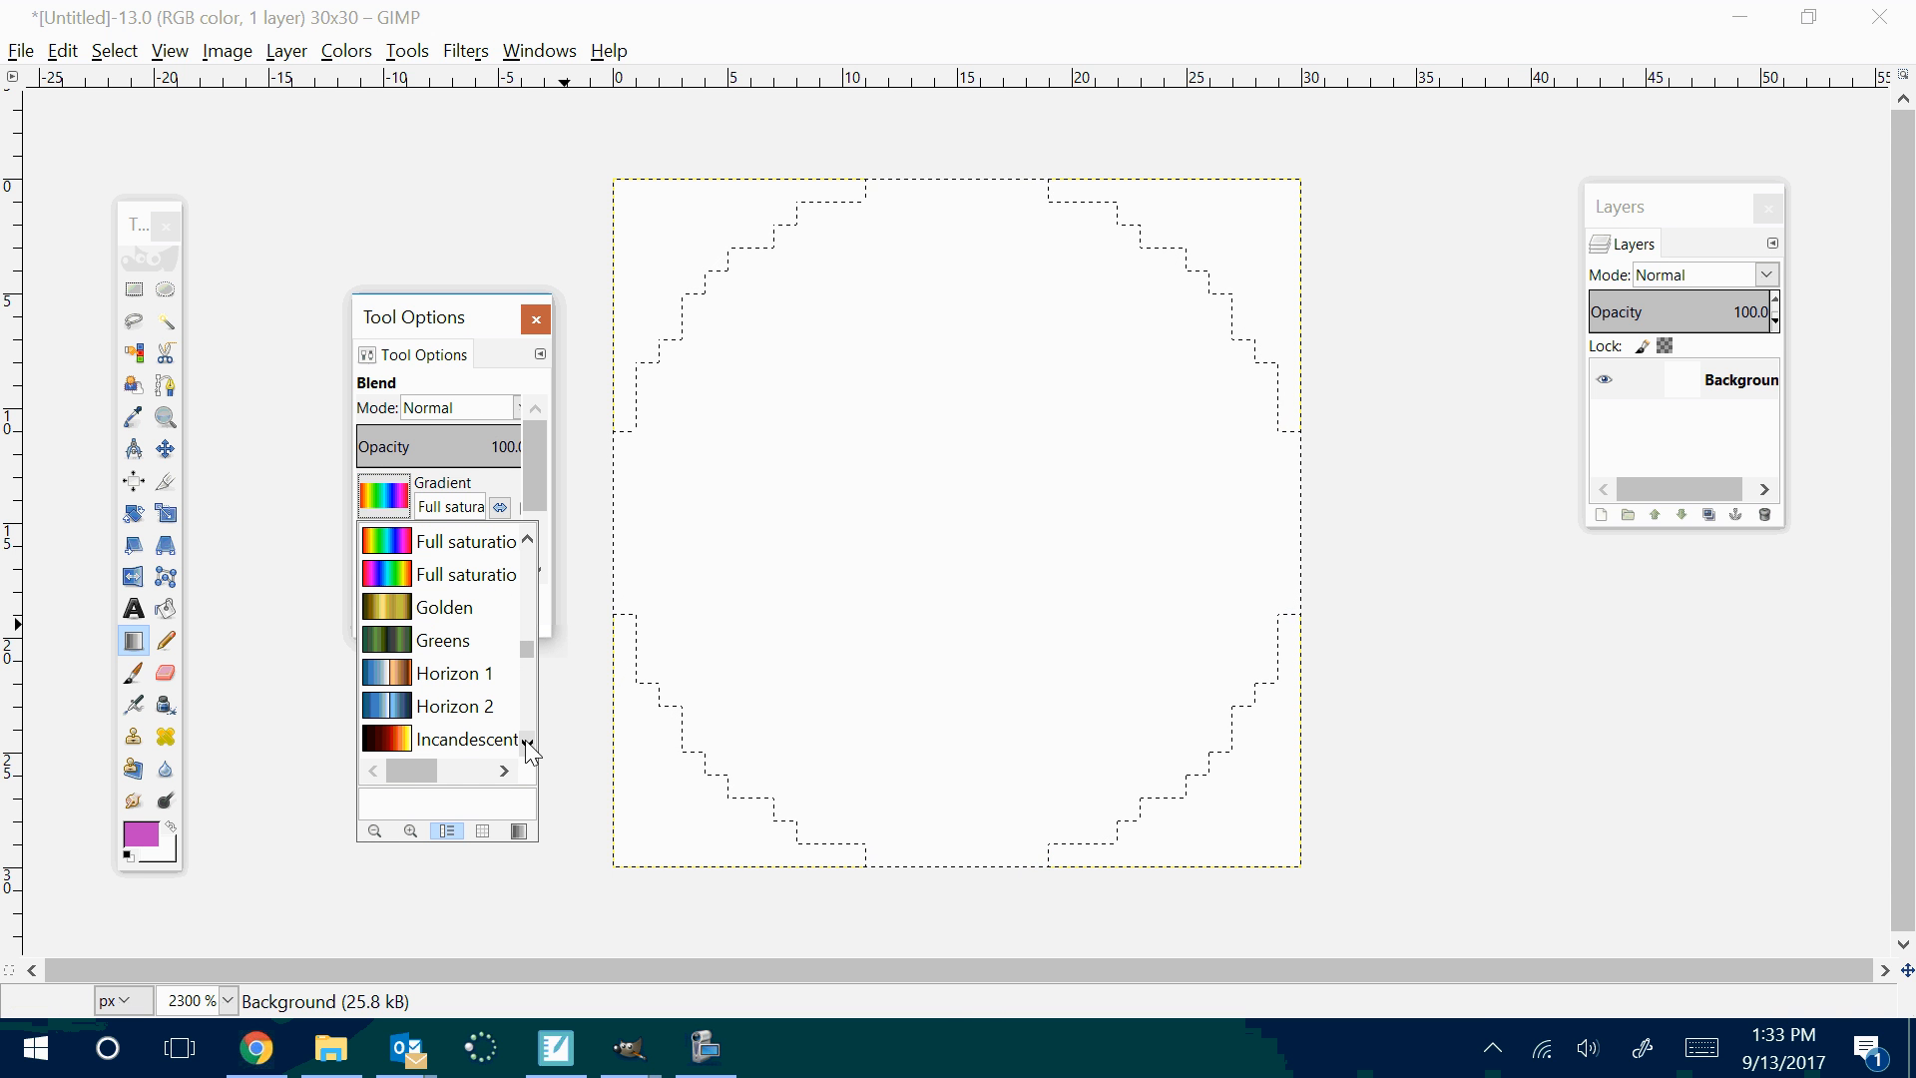
{"action": "left_click", "coordinate": [383, 737]}
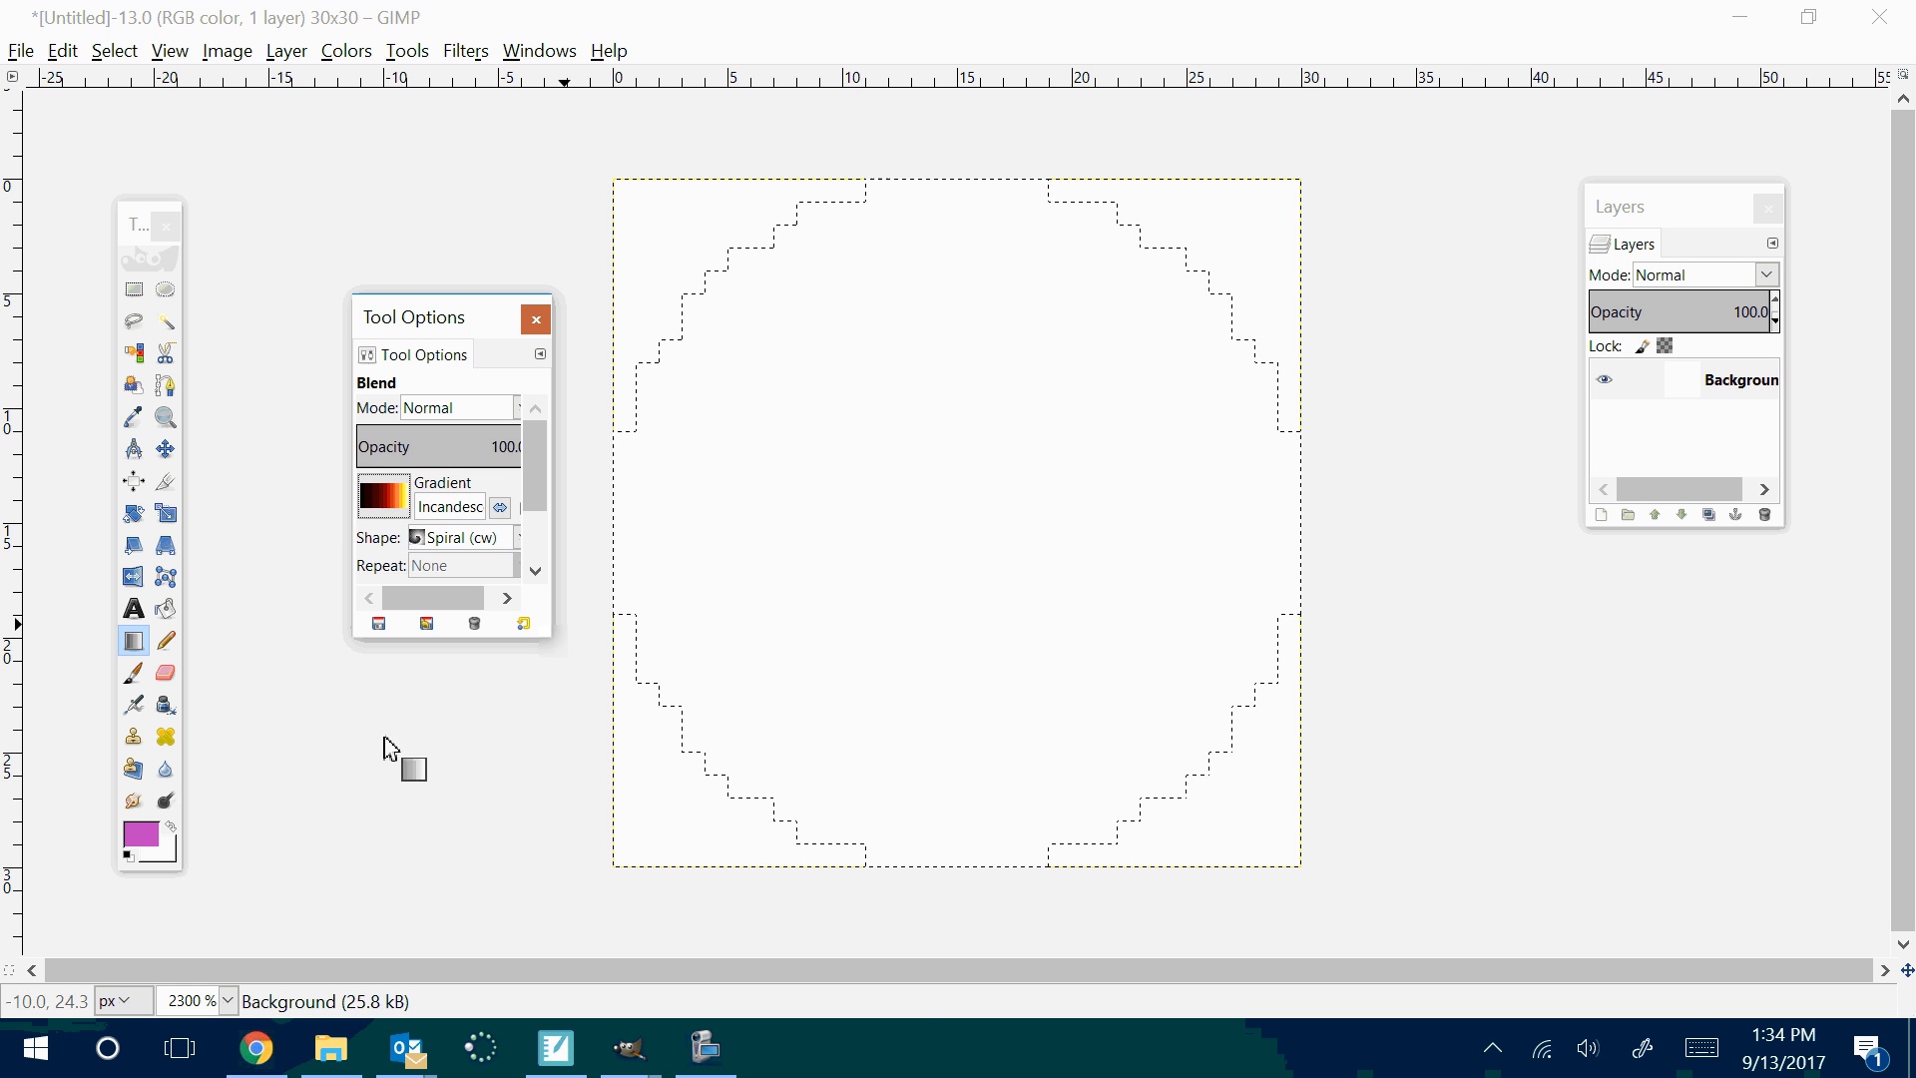
{"action": "left_click_drag", "start_coordinate": [933, 531], "coordinate": [1075, 811]}
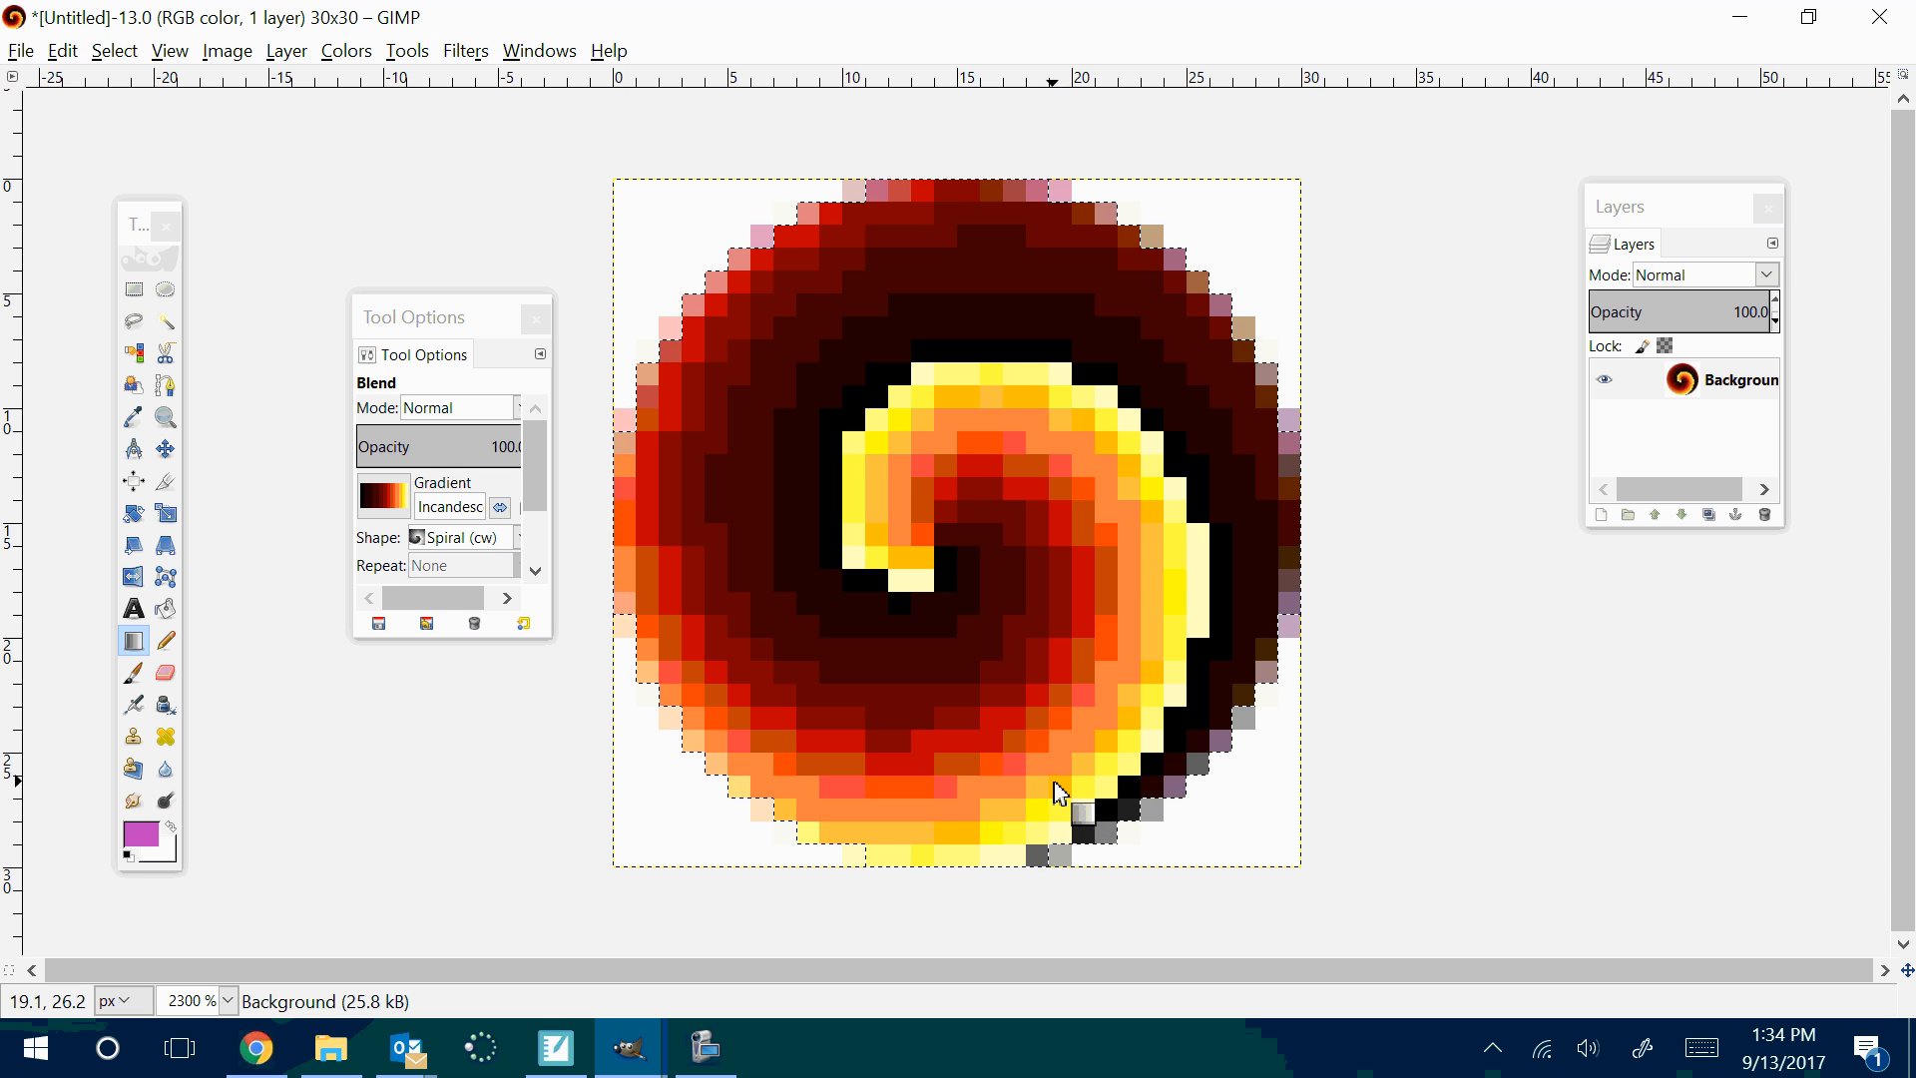
{"action": "key", "text": "ctrl+z"}
Set the gradient shape to Shaped (spherical), try two Incandescent fills across the circular selection and undo both
{"action": "left_click", "coordinate": [405, 509]}
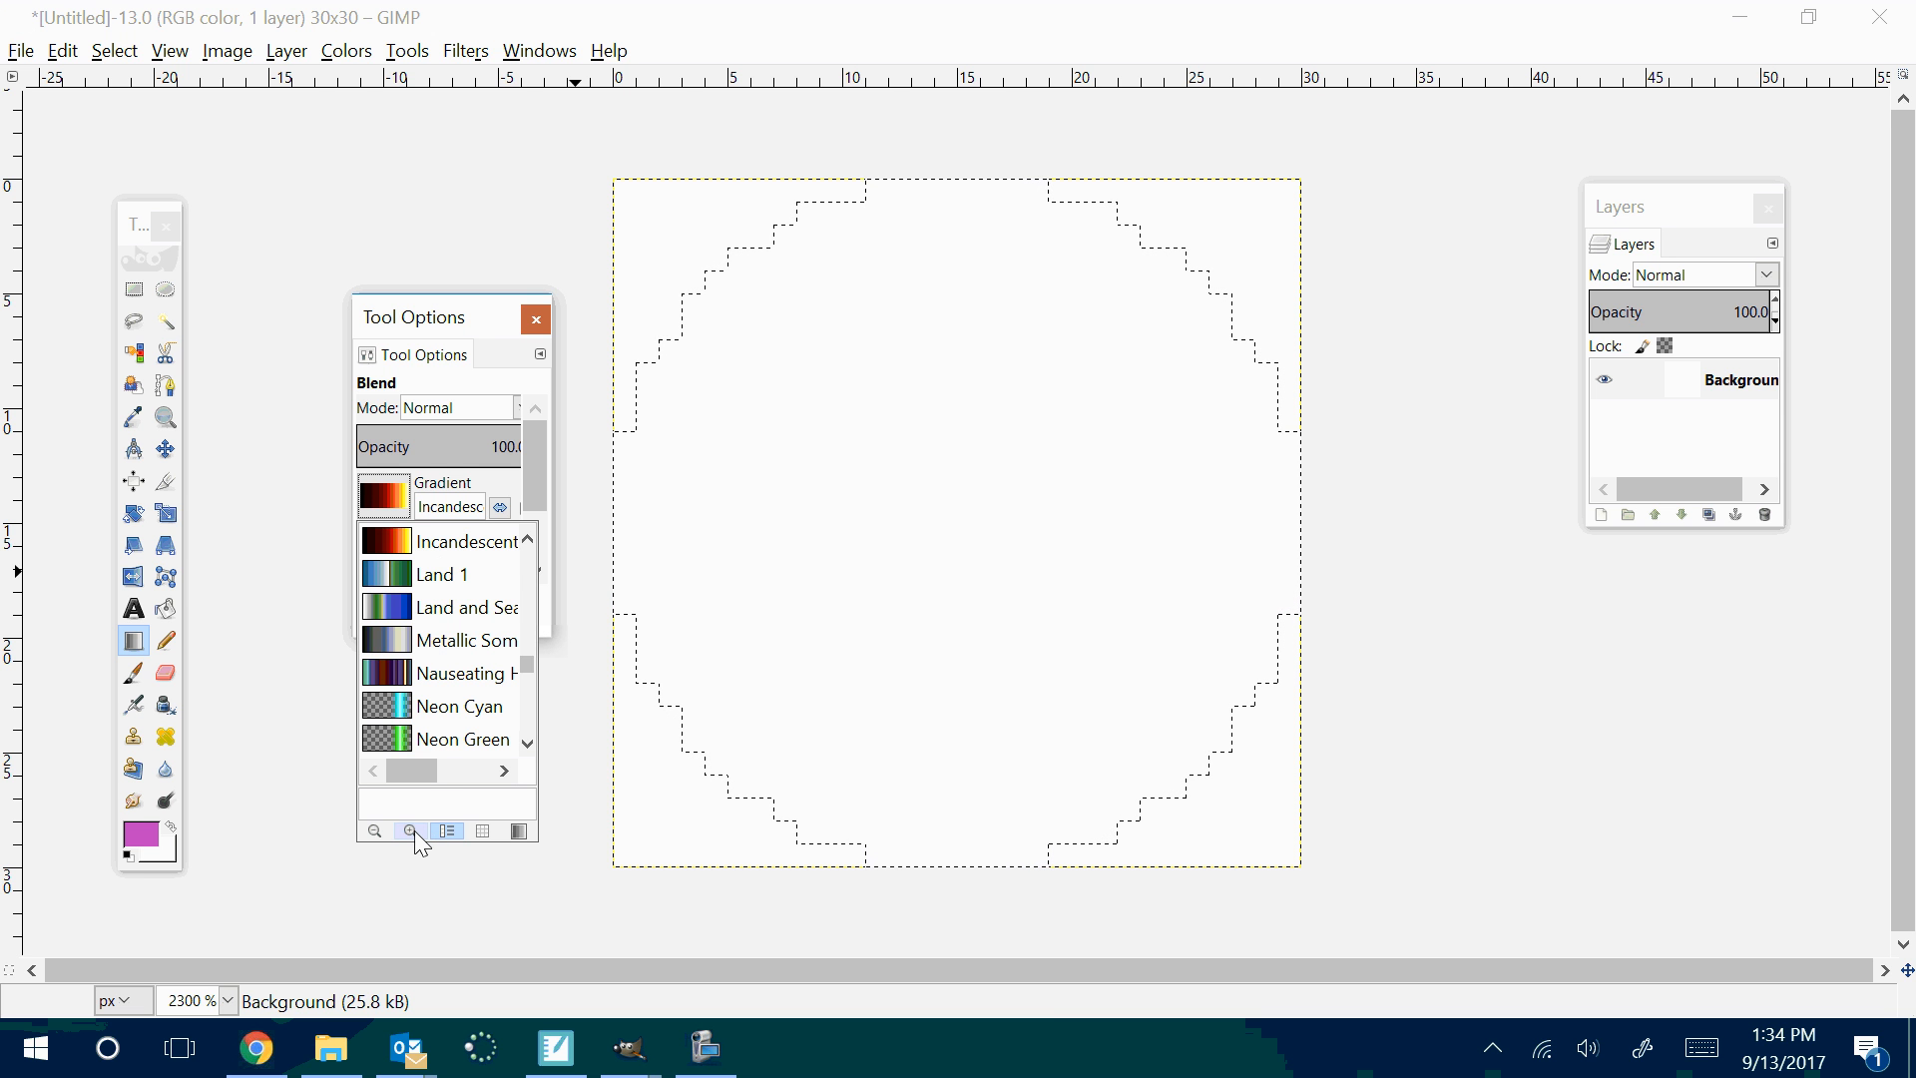
{"action": "left_click", "coordinate": [446, 489]}
{"action": "left_click", "coordinate": [452, 548]}
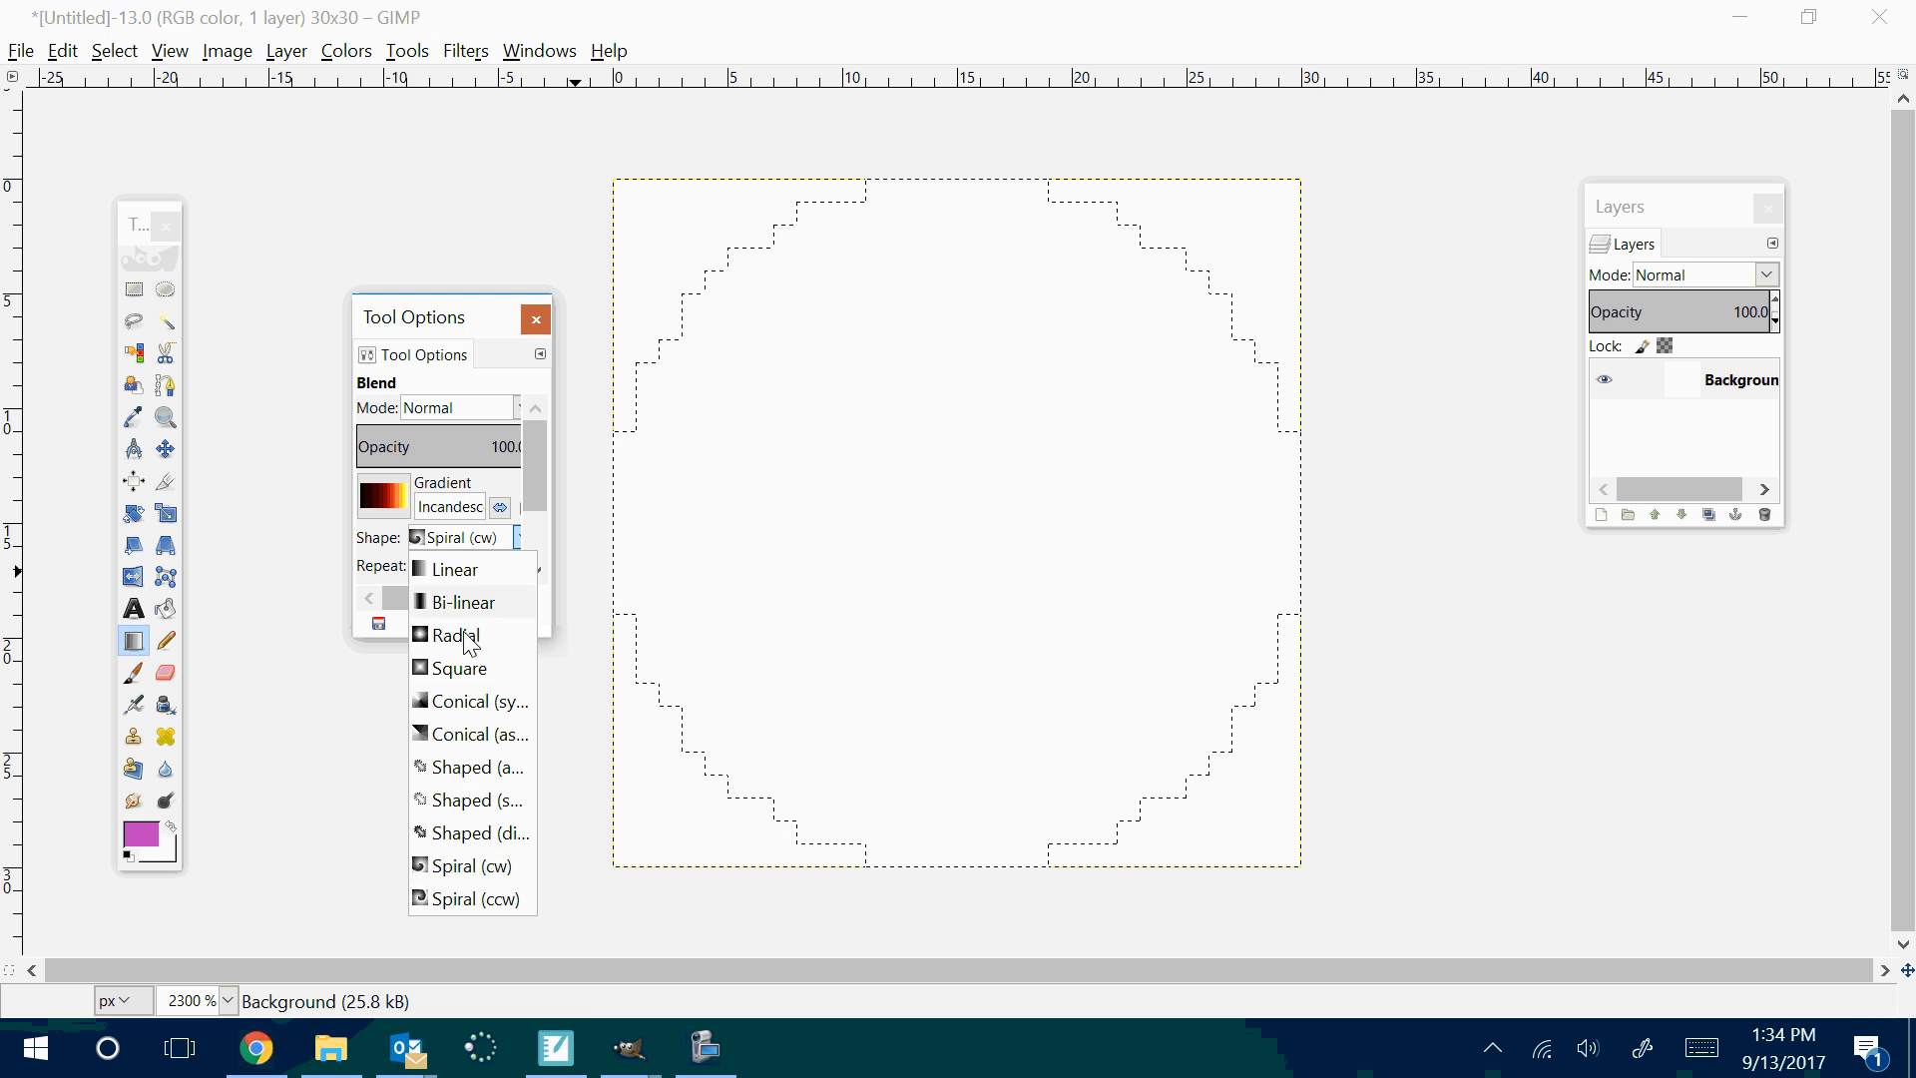
{"action": "left_click", "coordinate": [476, 800]}
{"action": "left_click_drag", "start_coordinate": [904, 536], "coordinate": [1031, 608]}
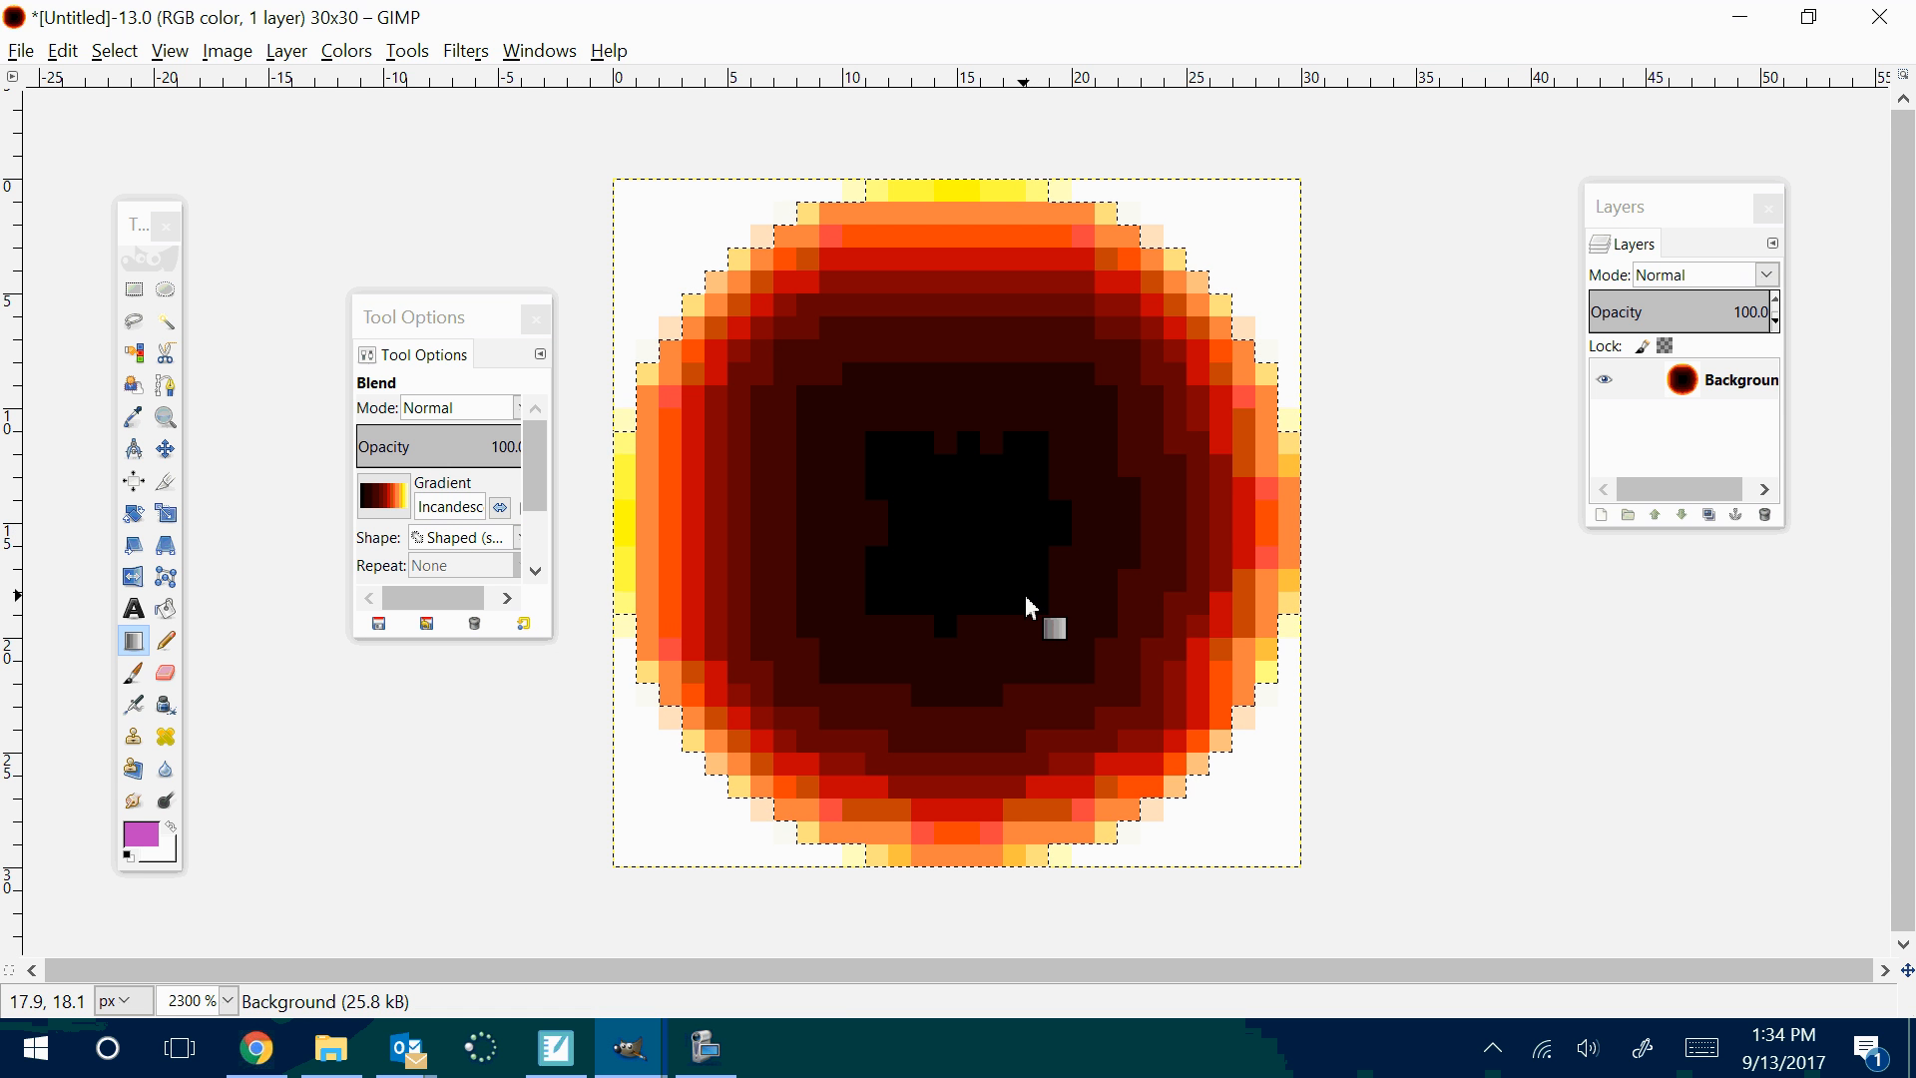
{"action": "key", "text": "ctrl+z"}
{"action": "left_click_drag", "start_coordinate": [765, 395], "coordinate": [1117, 722]}
{"action": "key", "text": "ctrl+z"}
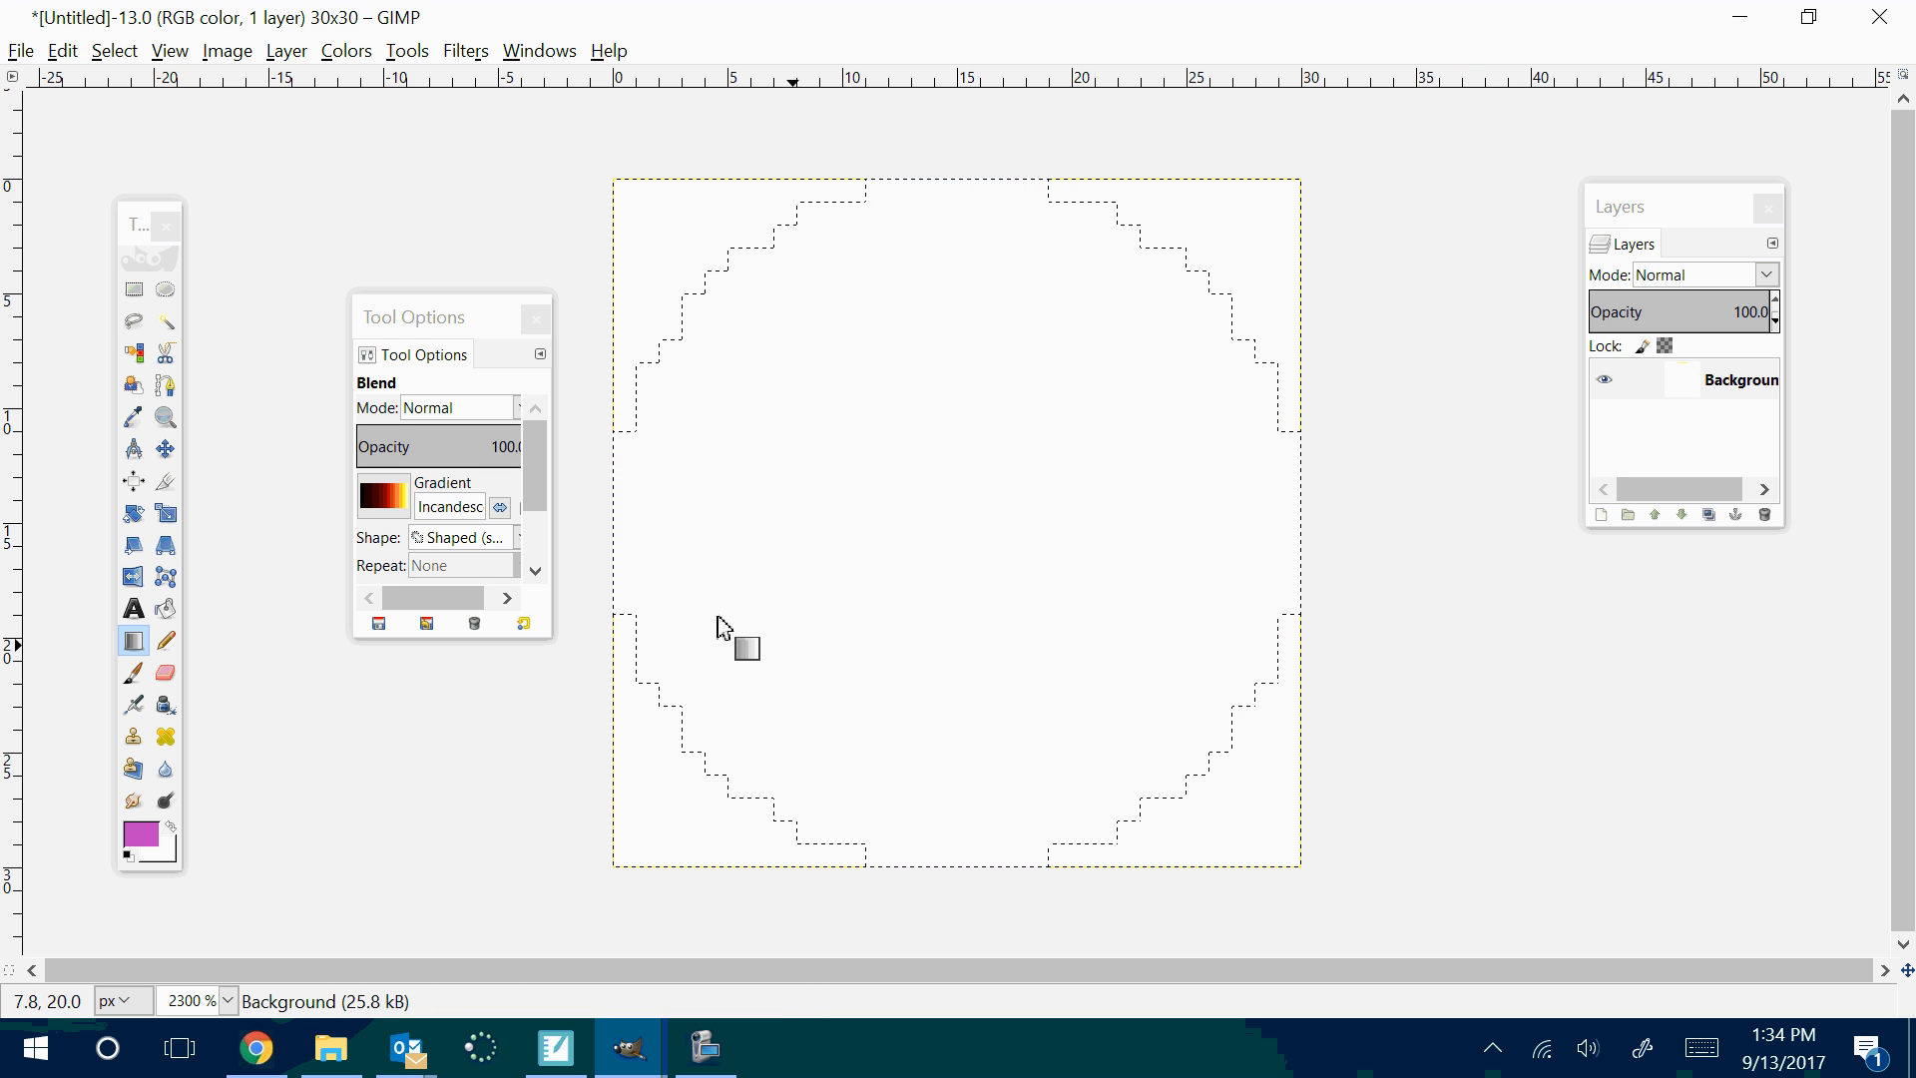
Set the gradient shape to Conical (symmetric), try the Incandescent gradient diagonally across the circle and undo the fill
{"action": "left_click", "coordinate": [460, 536]}
{"action": "left_click", "coordinate": [460, 539]}
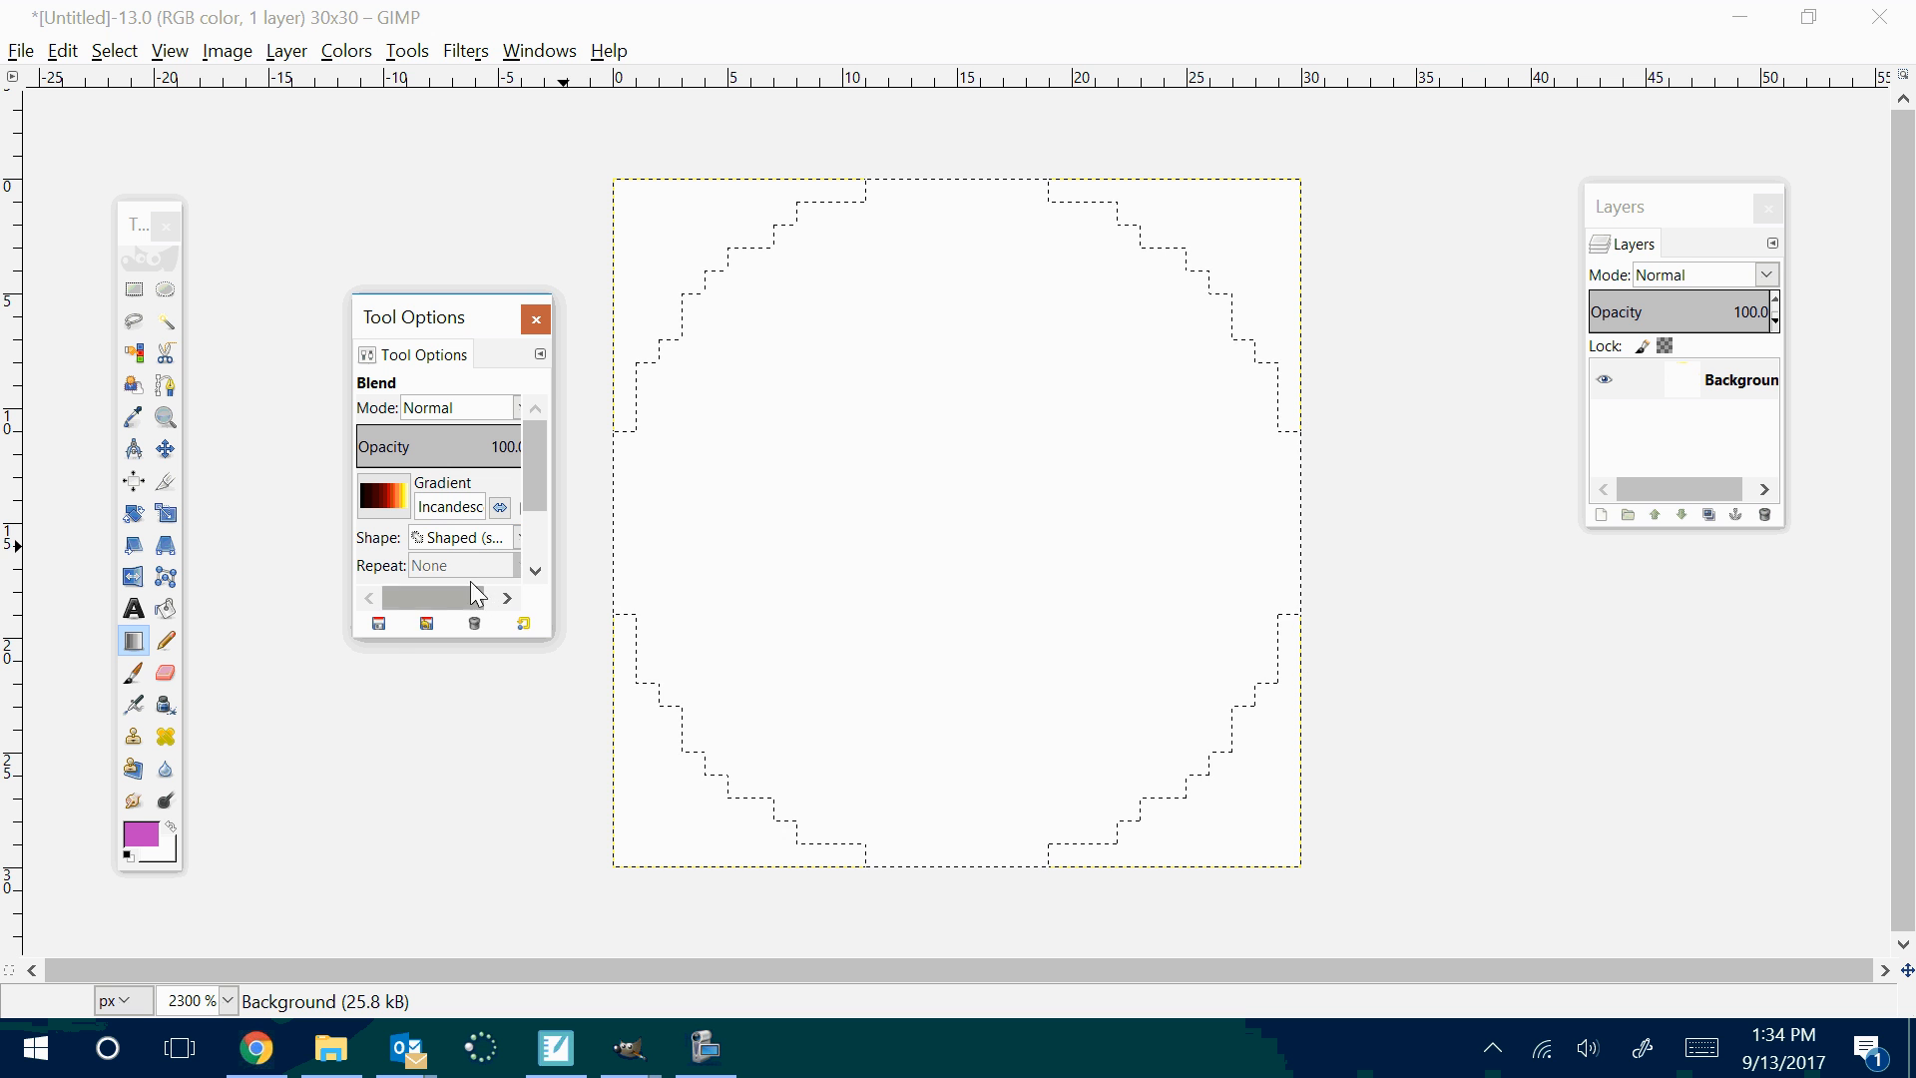
{"action": "left_click", "coordinate": [467, 540]}
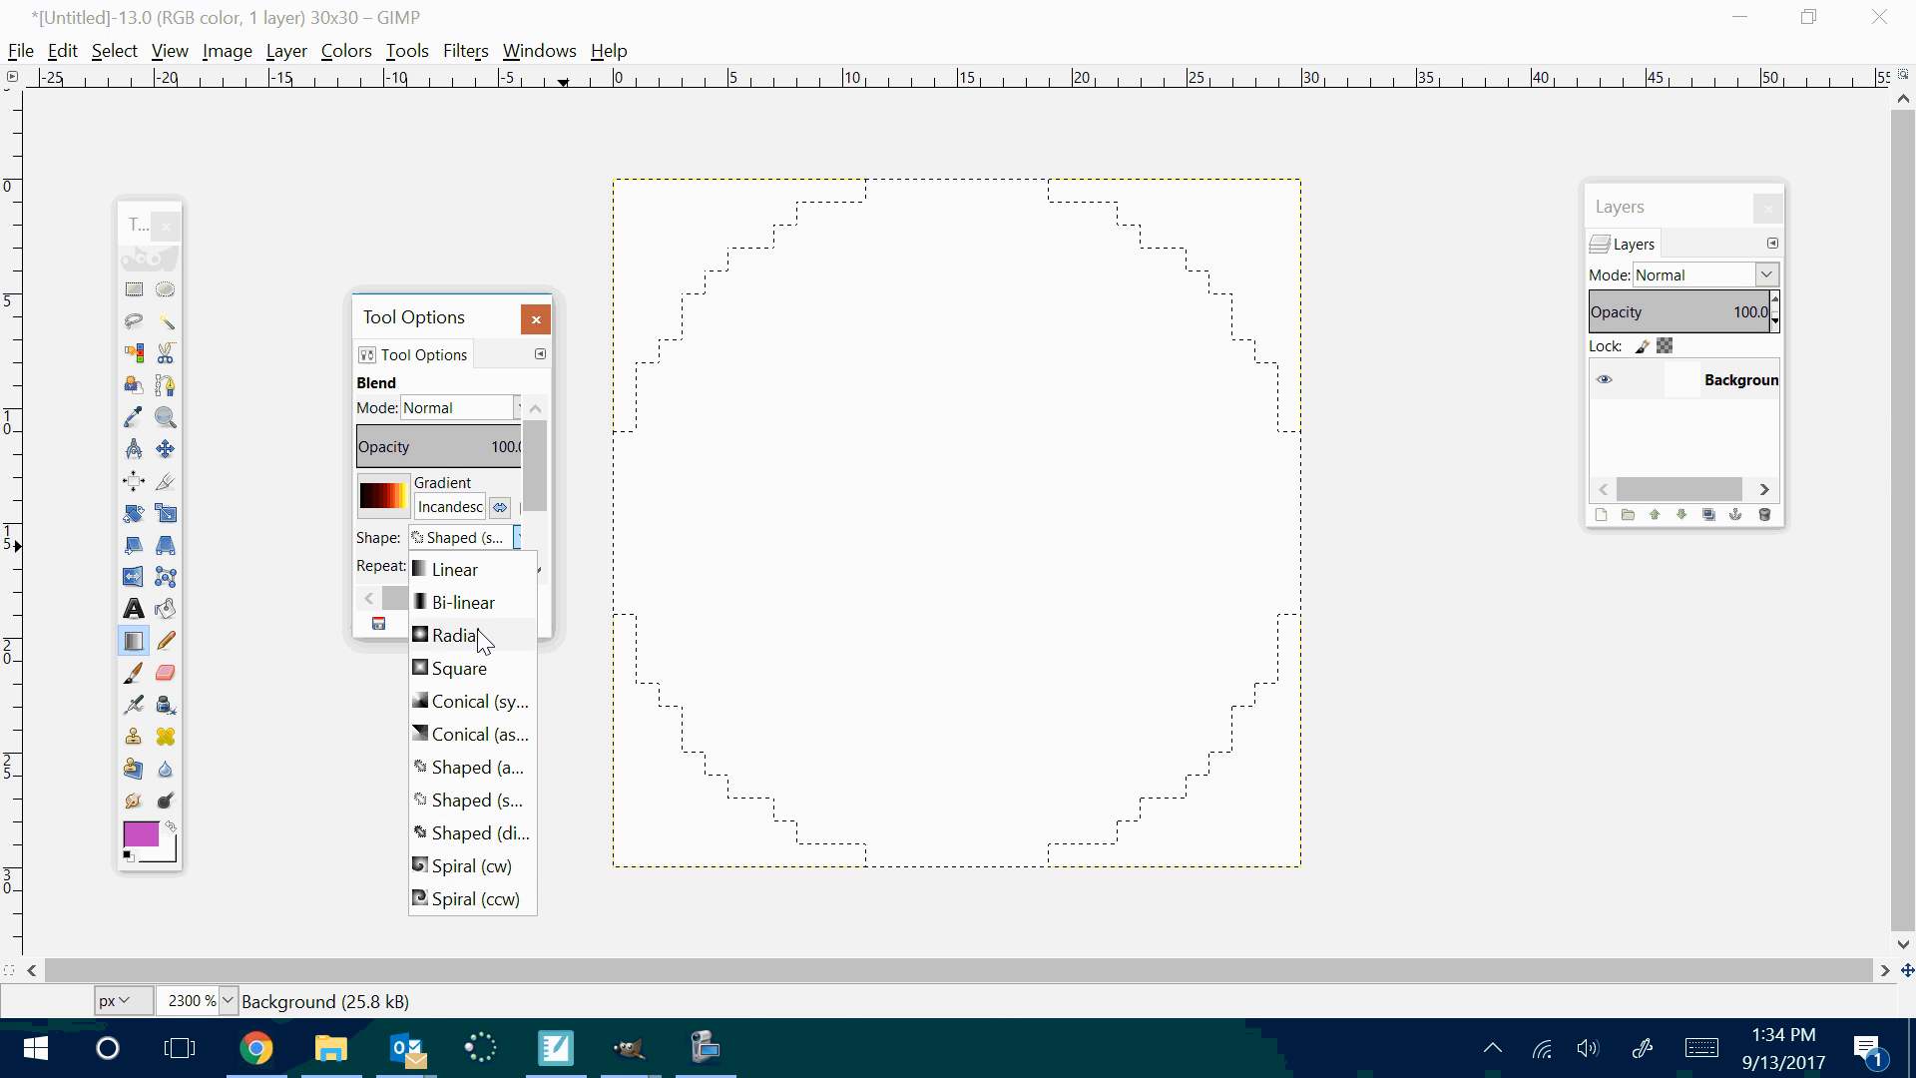
{"action": "left_click", "coordinate": [470, 701]}
{"action": "left_click_drag", "start_coordinate": [763, 441], "coordinate": [1208, 726]}
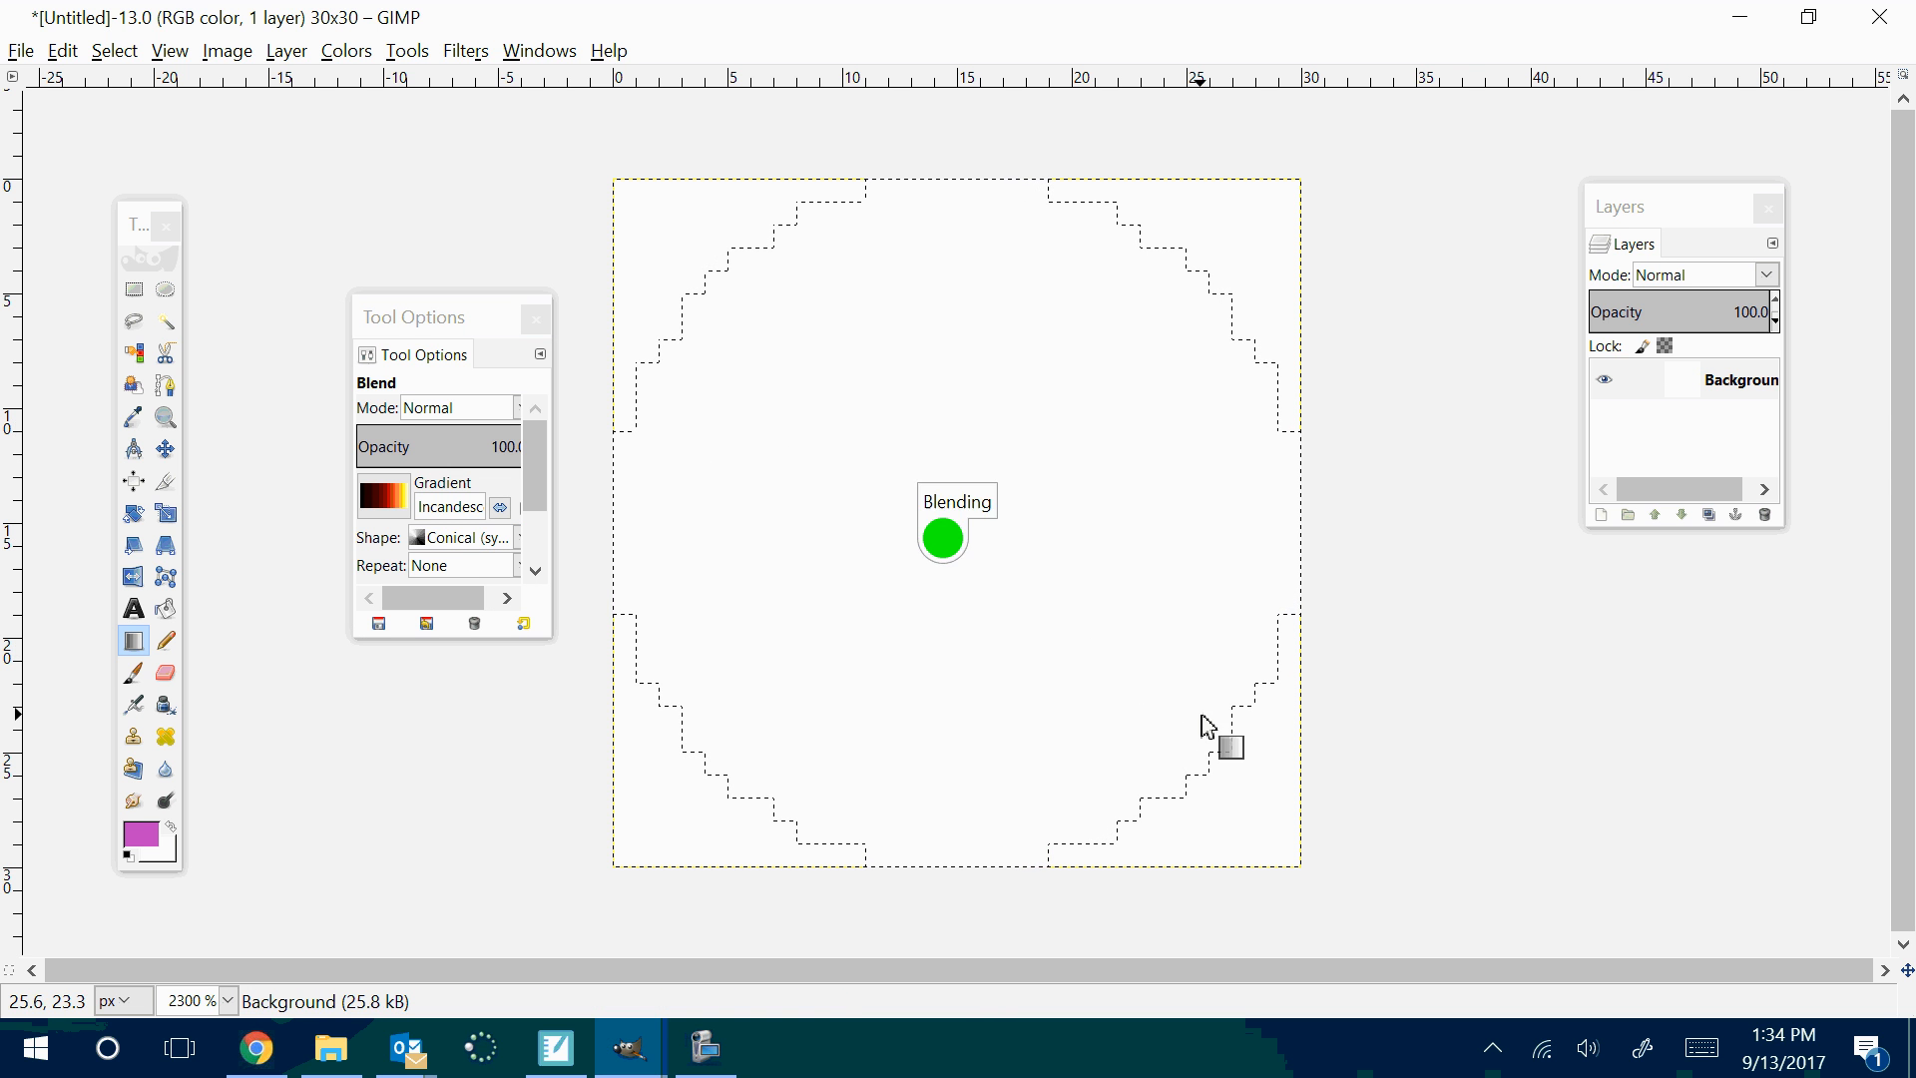
{"action": "key", "text": "ctrl+z"}
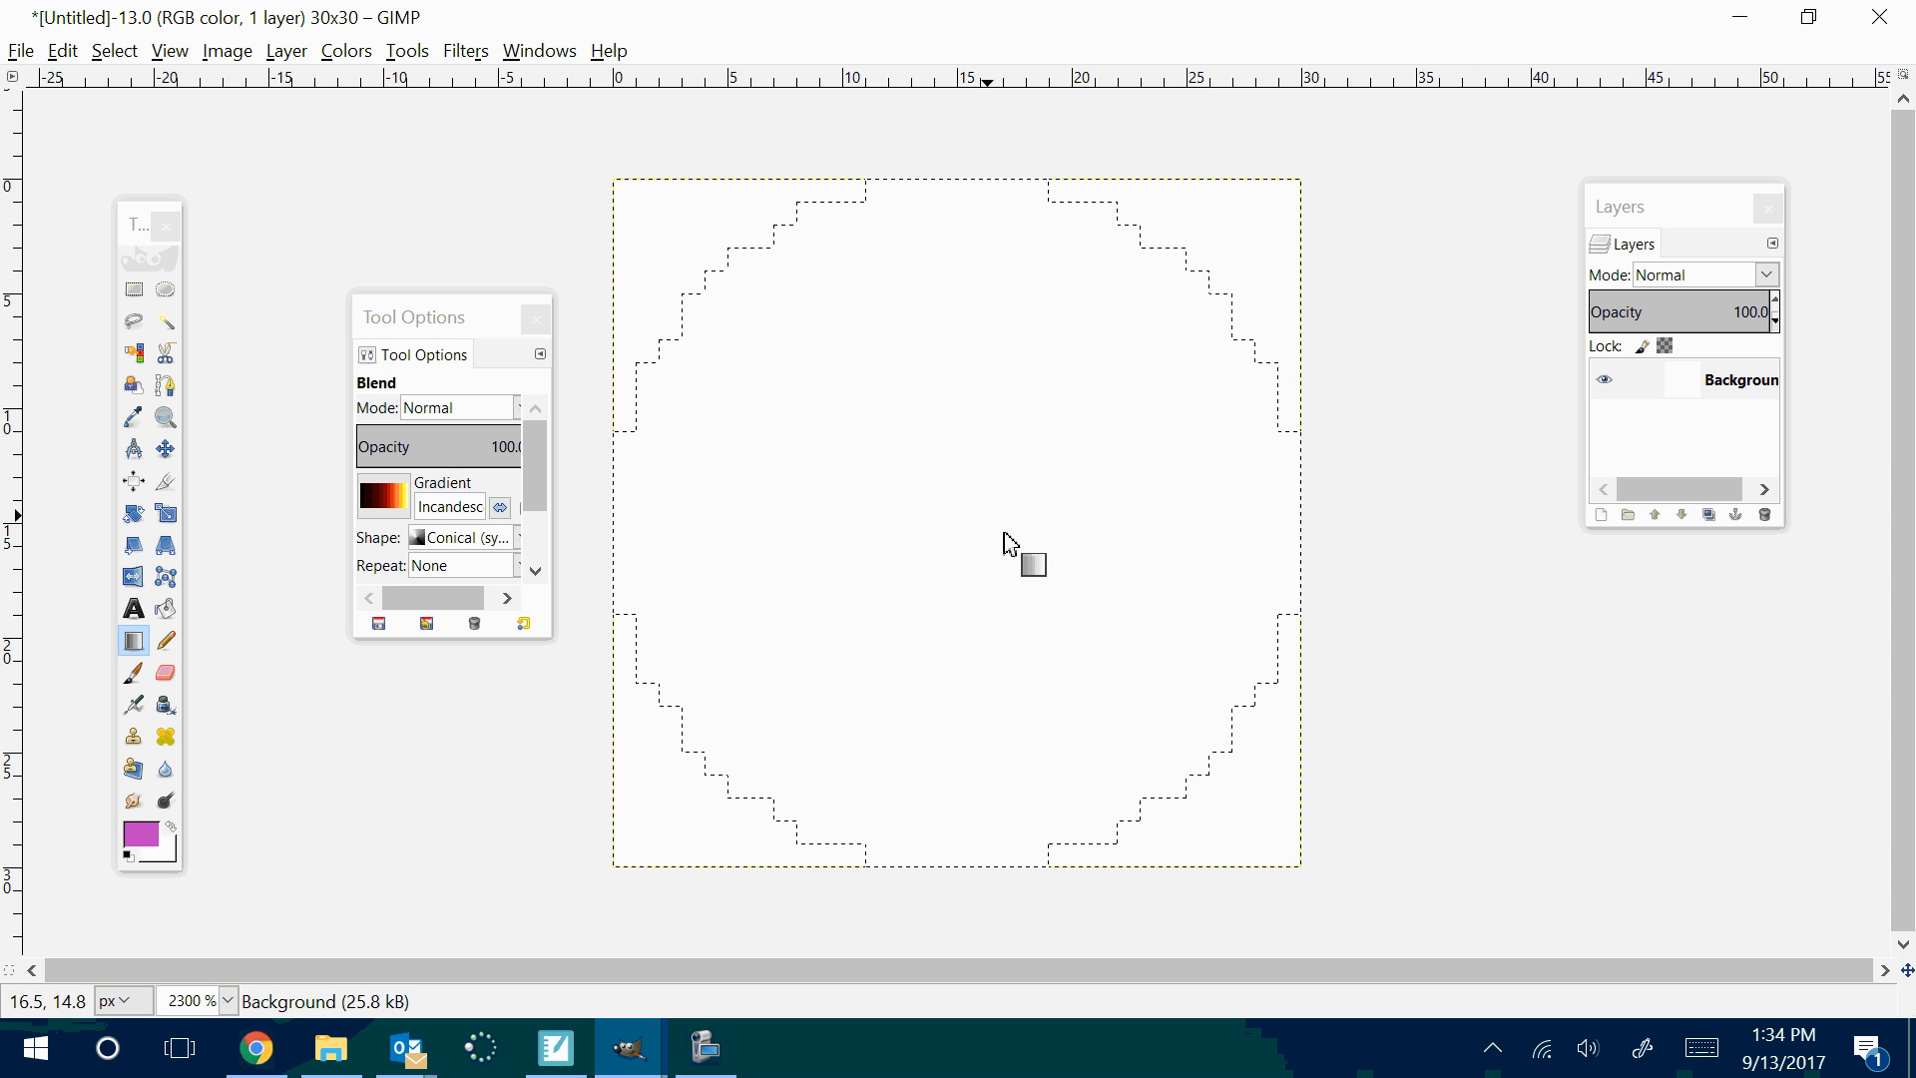
Try two shorter diagonal conical fills starting closer to the circle's lower-right edge, undoing each one
{"action": "mouse_move", "coordinate": [1061, 638]}
{"action": "left_mouse_down"}
{"action": "mouse_move", "coordinate": [1223, 750]}
{"action": "mouse_move", "coordinate": [1212, 734]}
{"action": "left_mouse_up"}
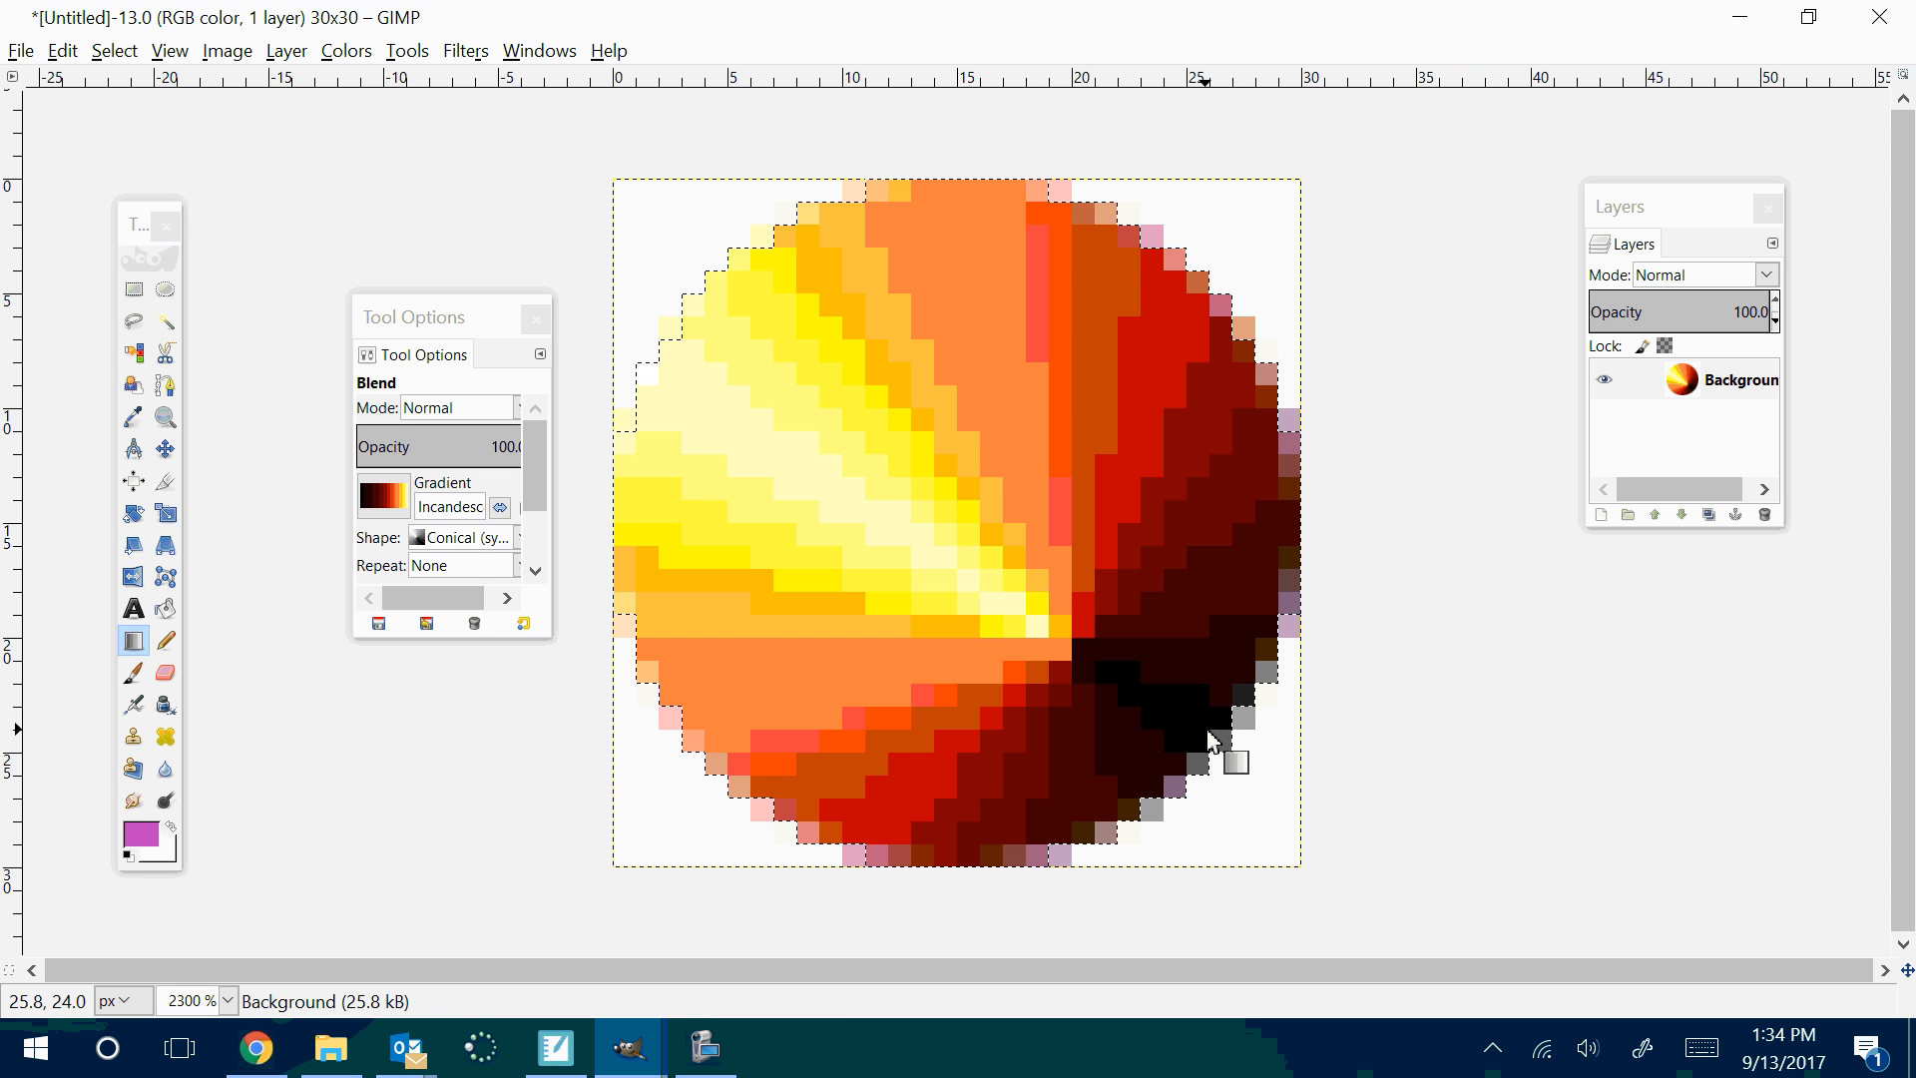
{"action": "key", "text": "ctrl+z"}
{"action": "left_click_drag", "start_coordinate": [1168, 705], "coordinate": [1203, 744]}
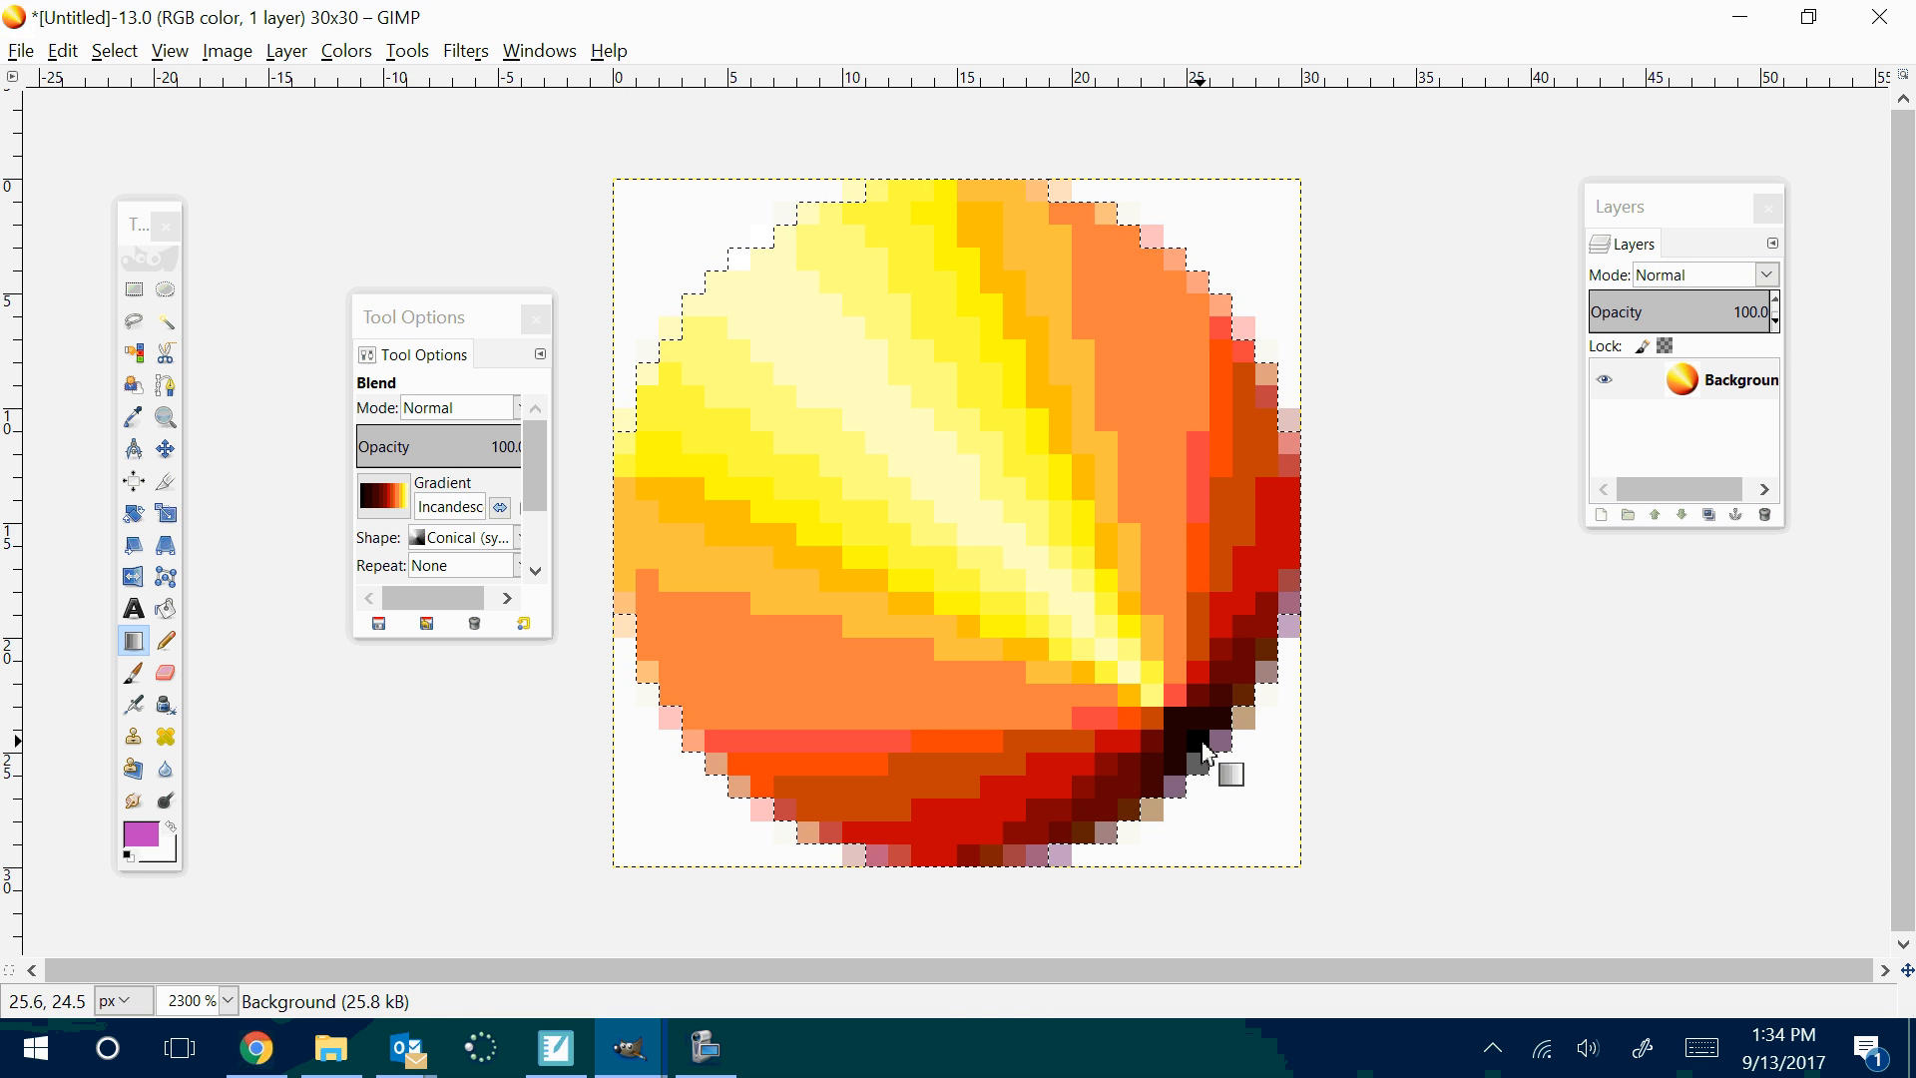
{"action": "key", "text": "ctrl+z"}
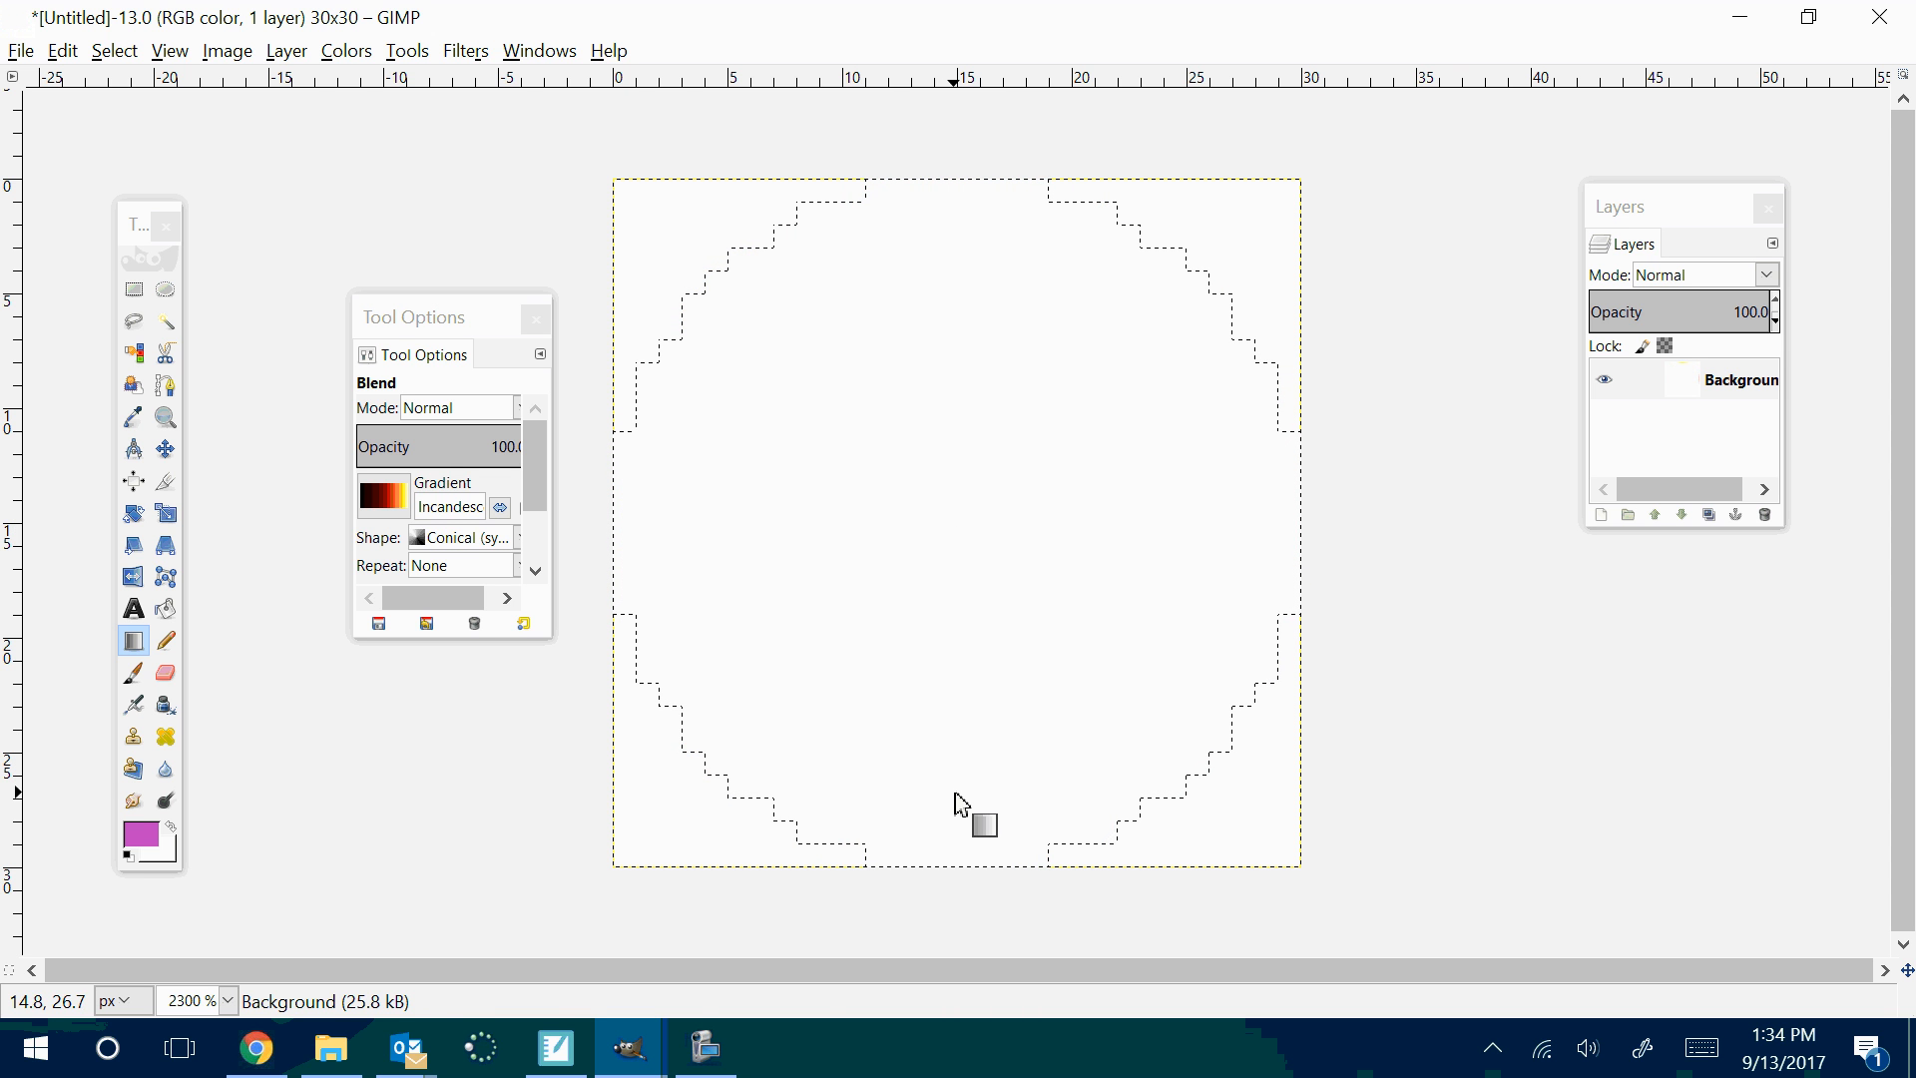
Fill the circular selection with the conical Incandescent gradient, running straight down from just above the circle's bottom edge
{"action": "left_click_drag", "start_coordinate": [960, 801], "coordinate": [949, 864]}
{"action": "key", "text": "ctrl+z"}
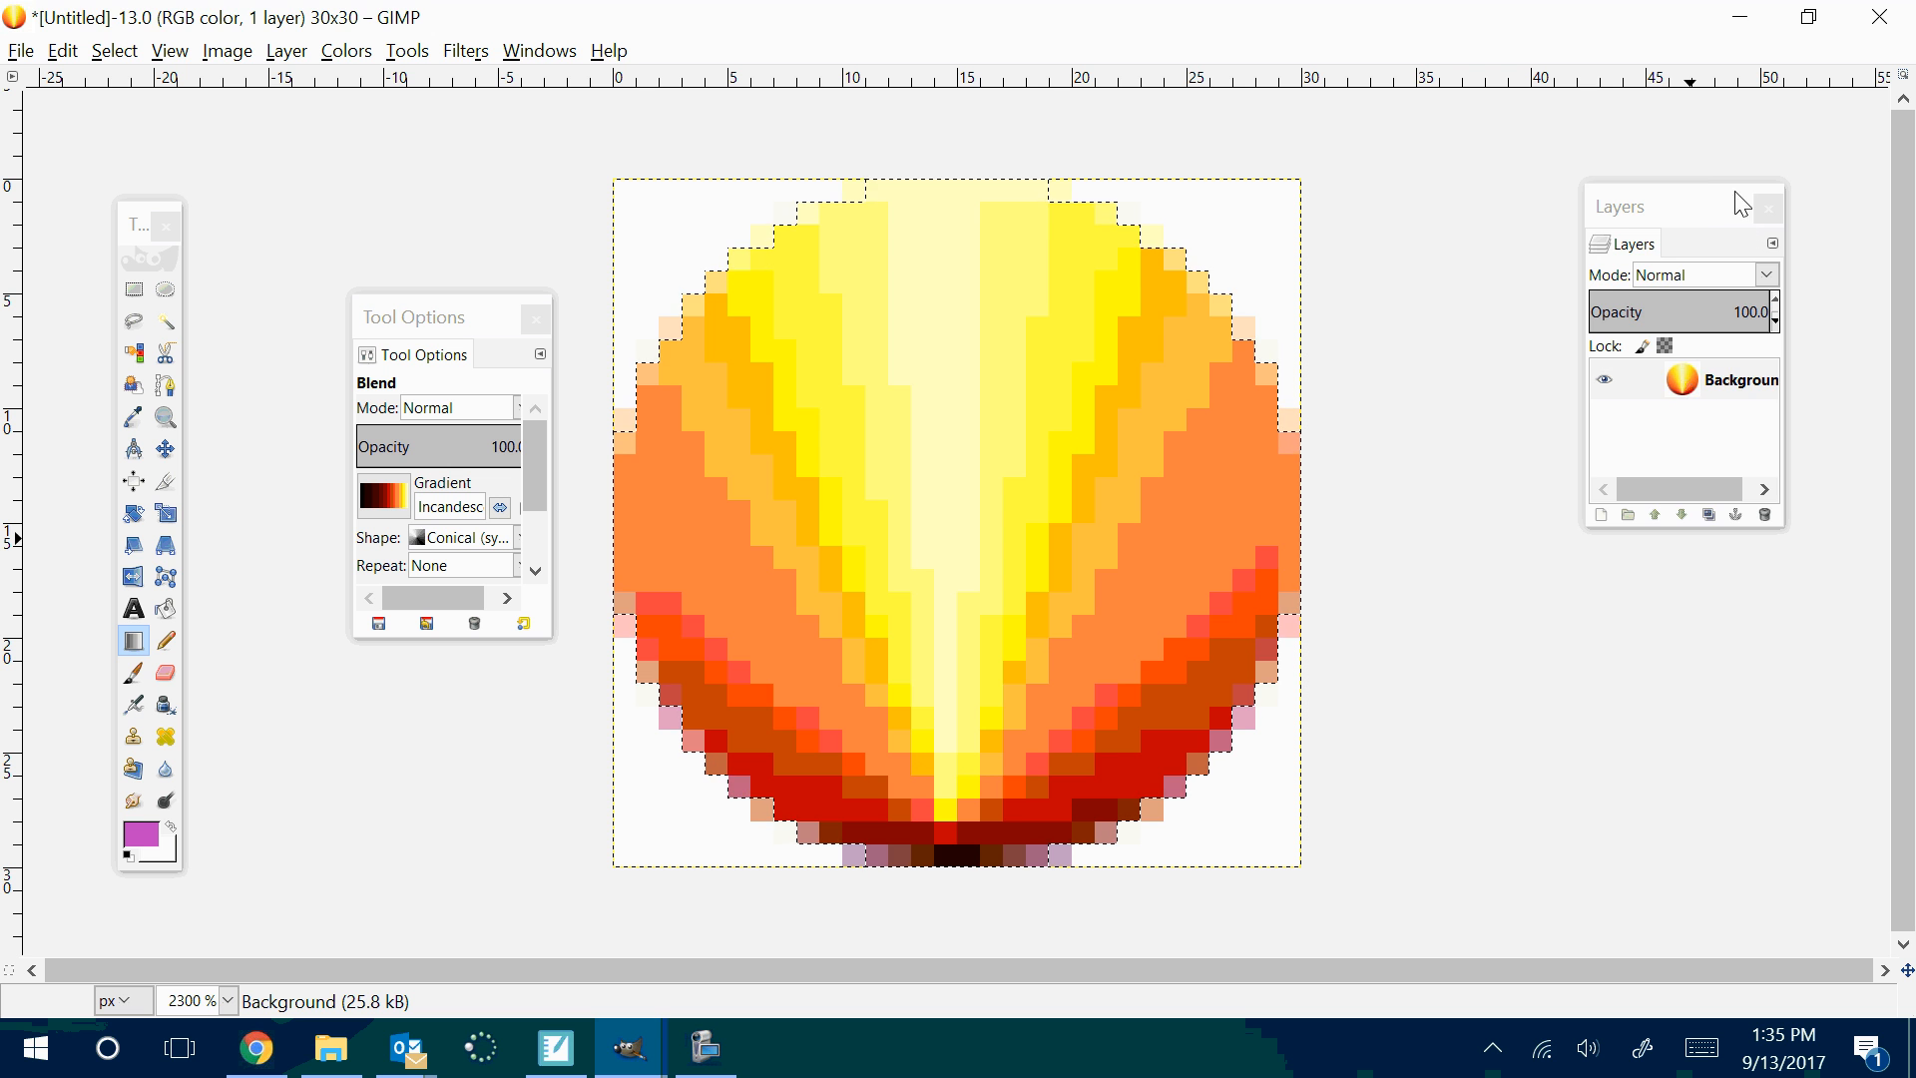
Add an alpha channel to the Background layer, then select the white corners by color and delete them to transparency
{"action": "left_click_drag", "start_coordinate": [1691, 211], "coordinate": [1533, 224]}
{"action": "right_click", "coordinate": [1555, 394]}
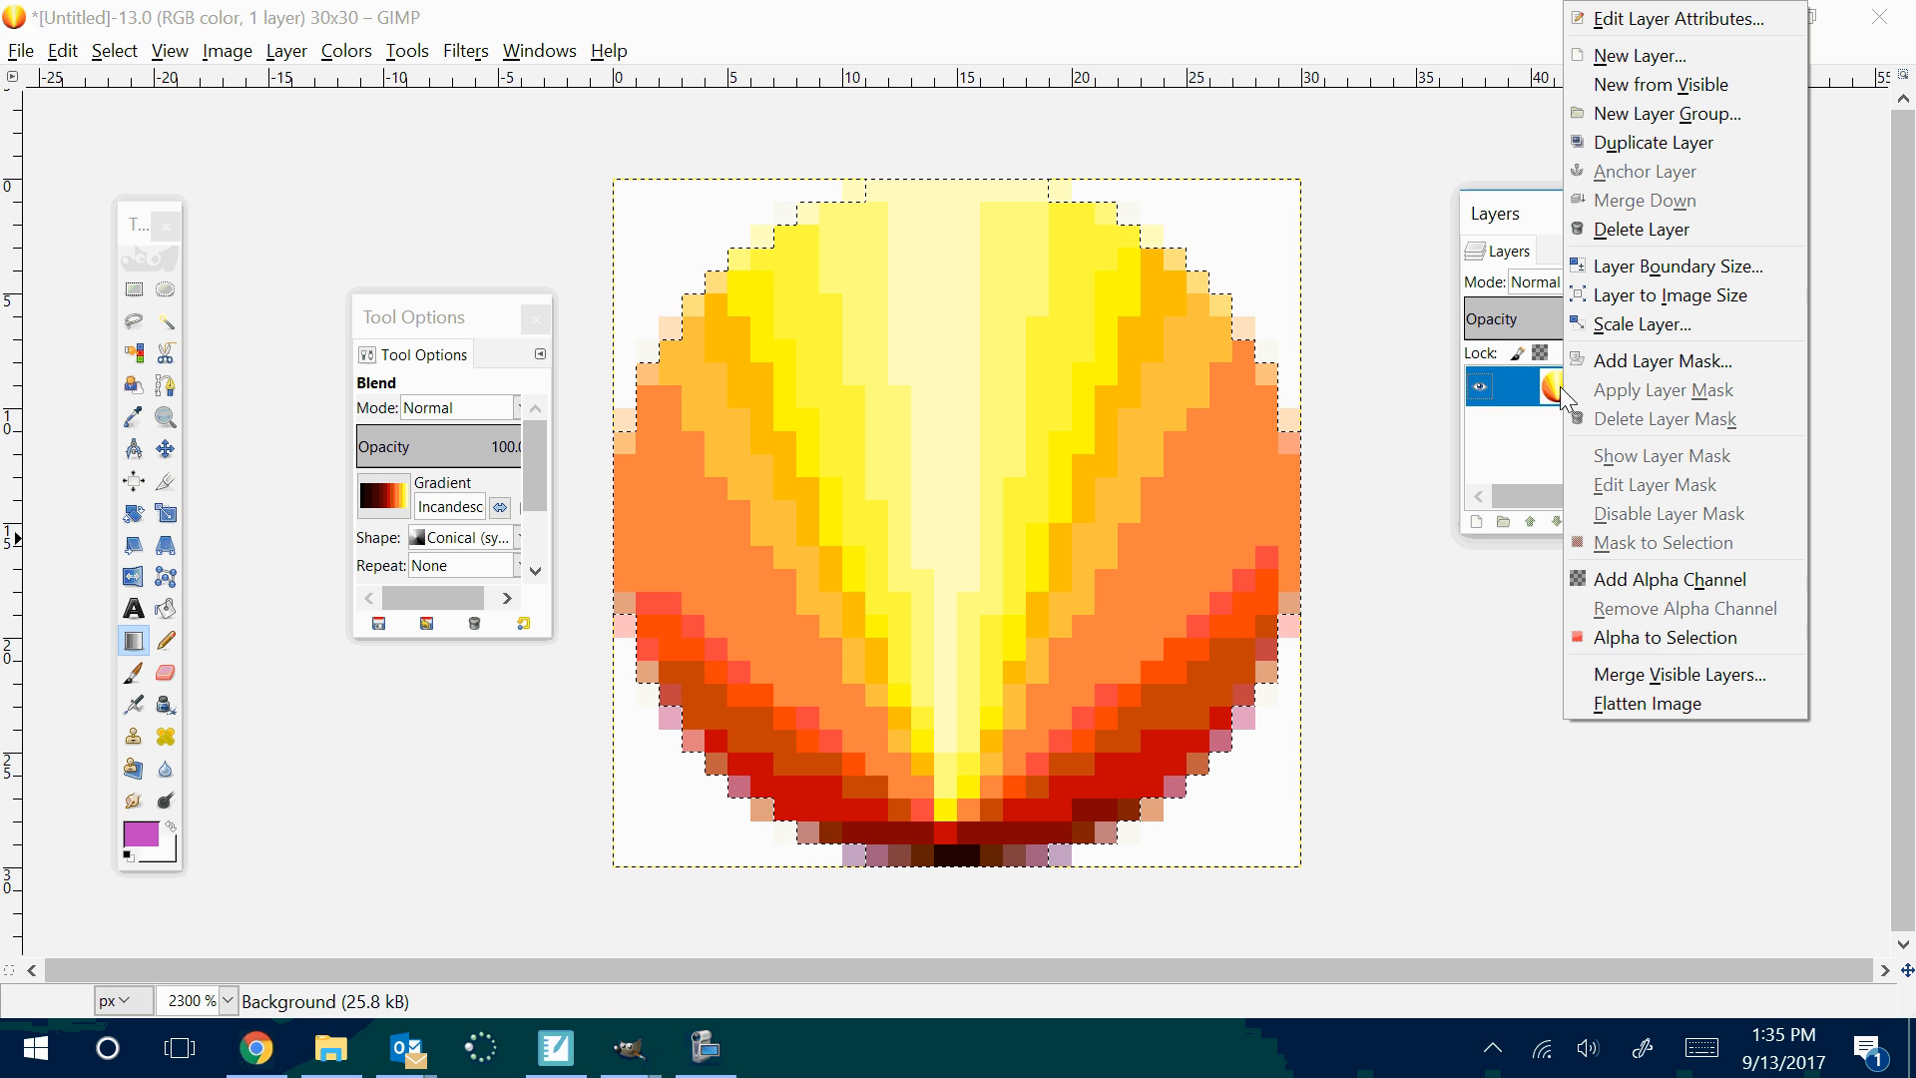
{"action": "left_click", "coordinate": [1667, 581]}
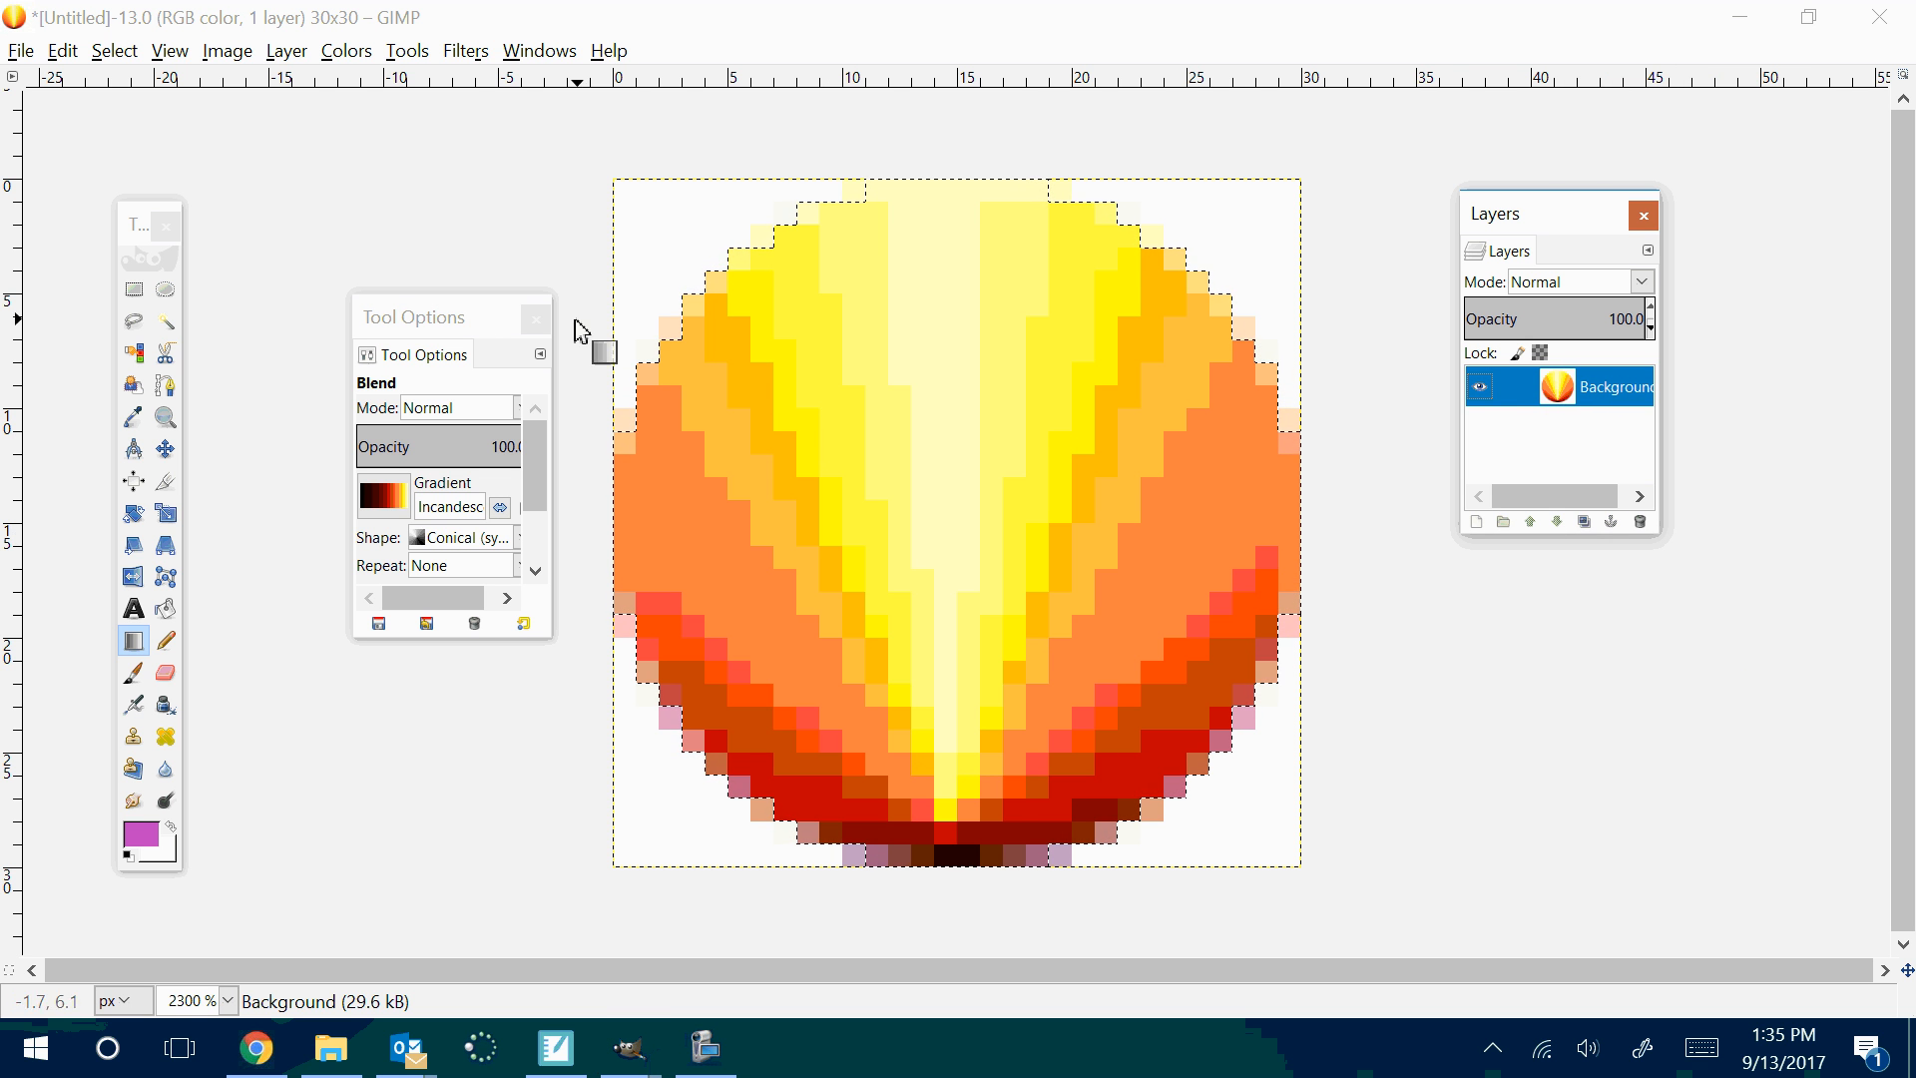
{"action": "left_click", "coordinate": [134, 359]}
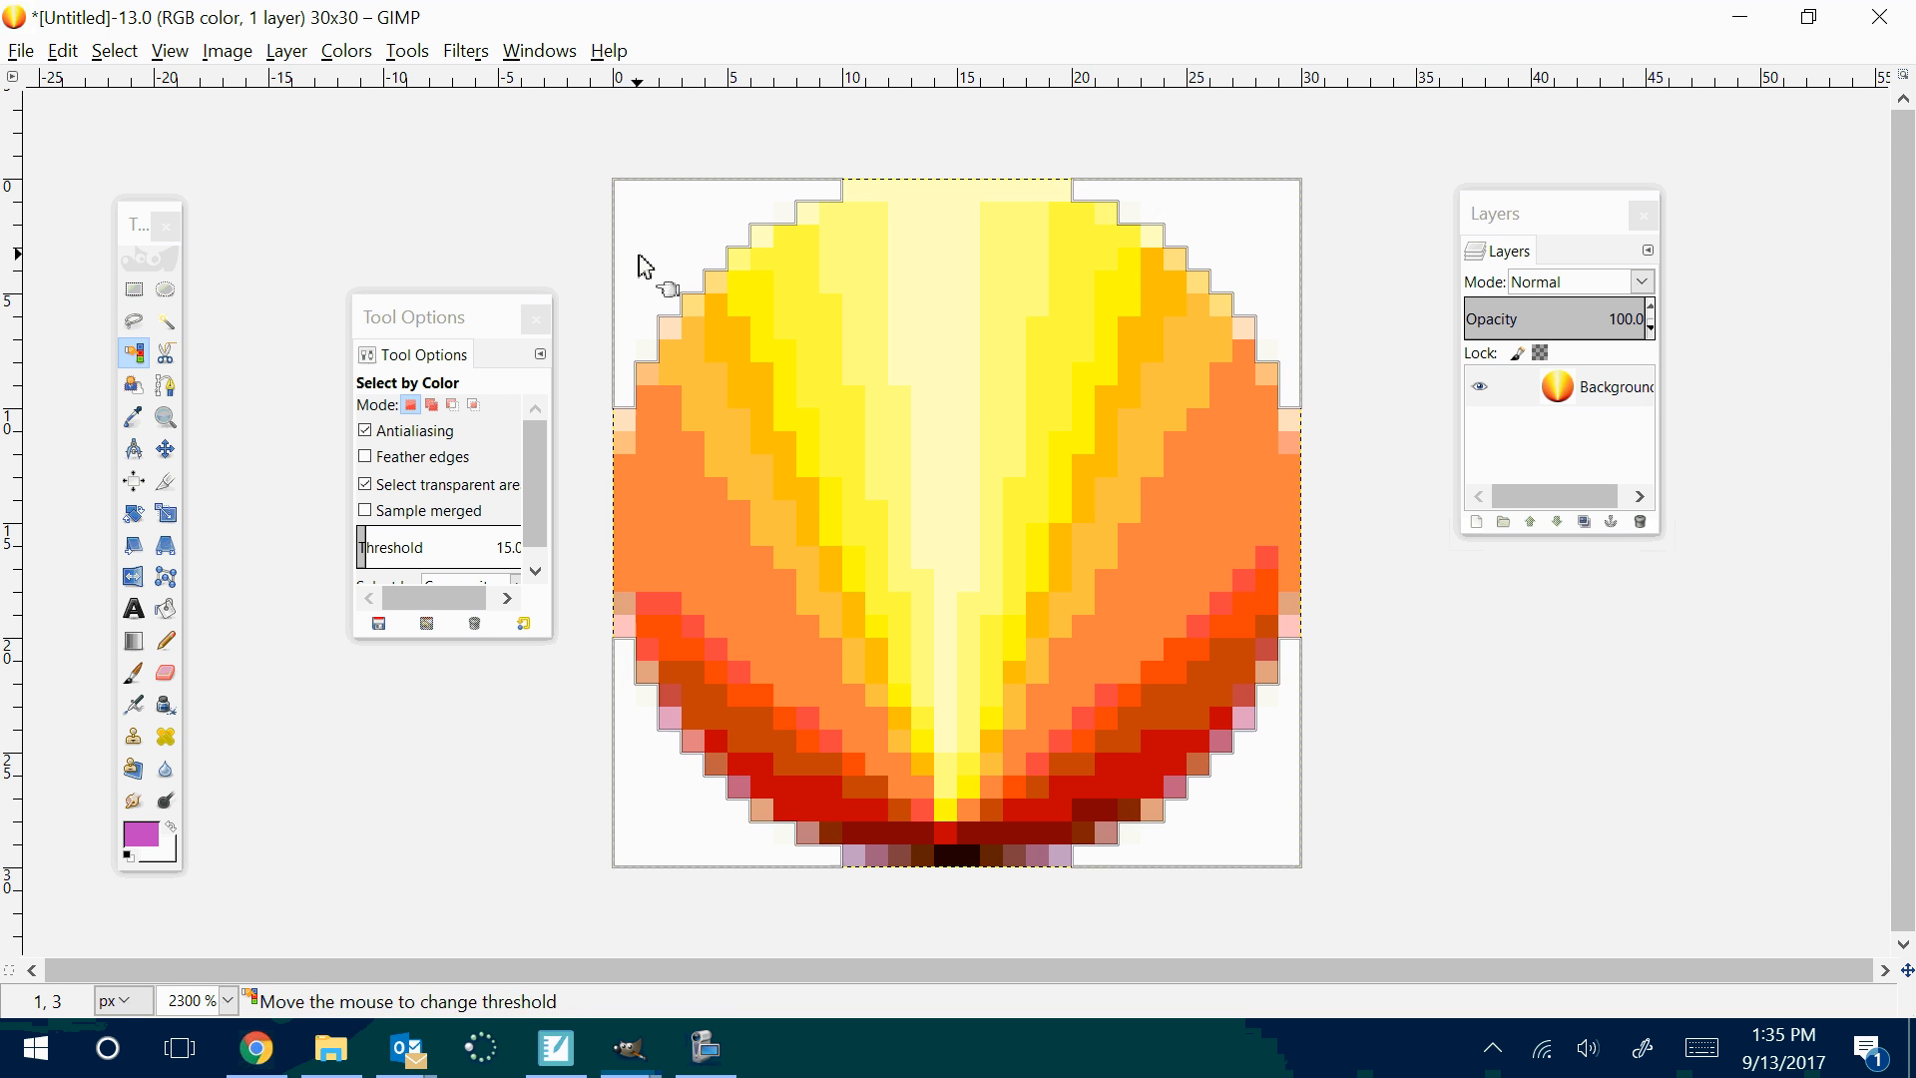
{"action": "key", "text": "Delete"}
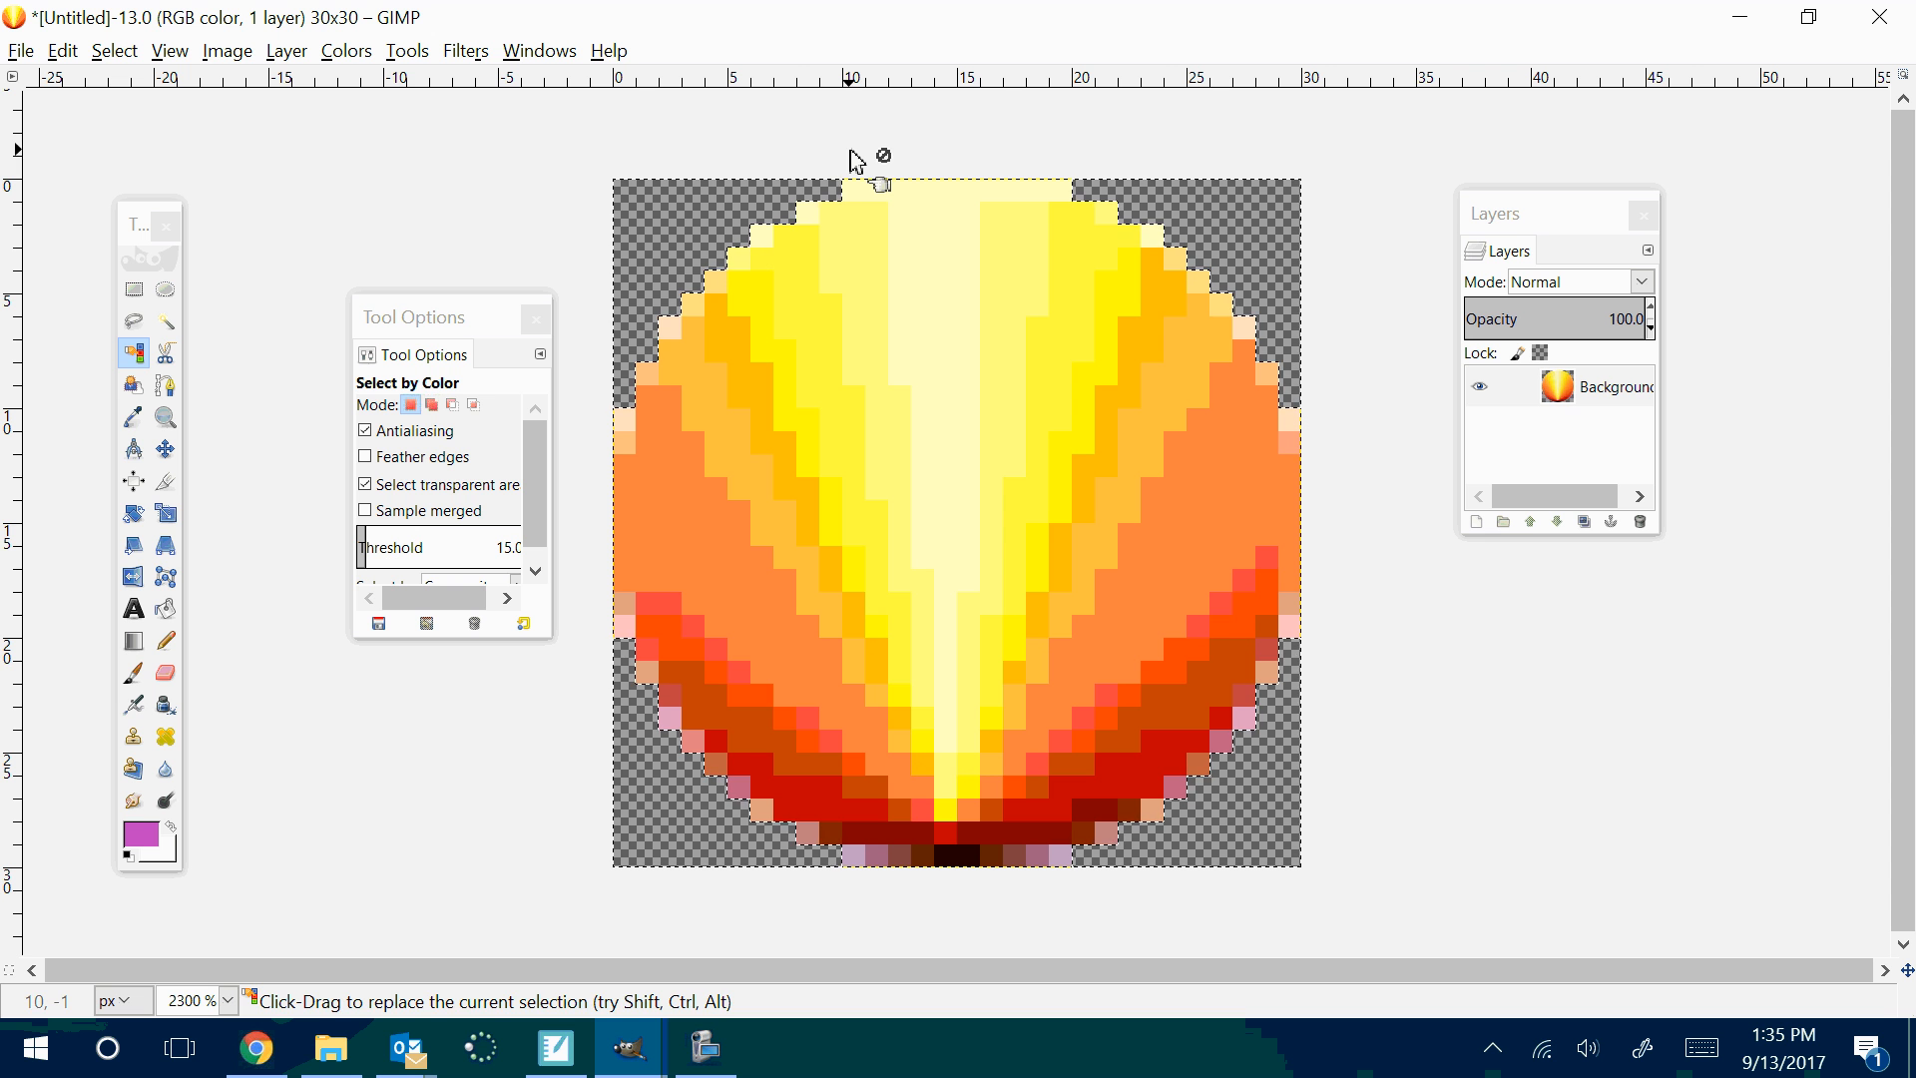
Start exporting the image and choose the Gimp P6 folder inside Documents as the save location
{"action": "left_click", "coordinate": [22, 52]}
{"action": "left_click", "coordinate": [50, 419]}
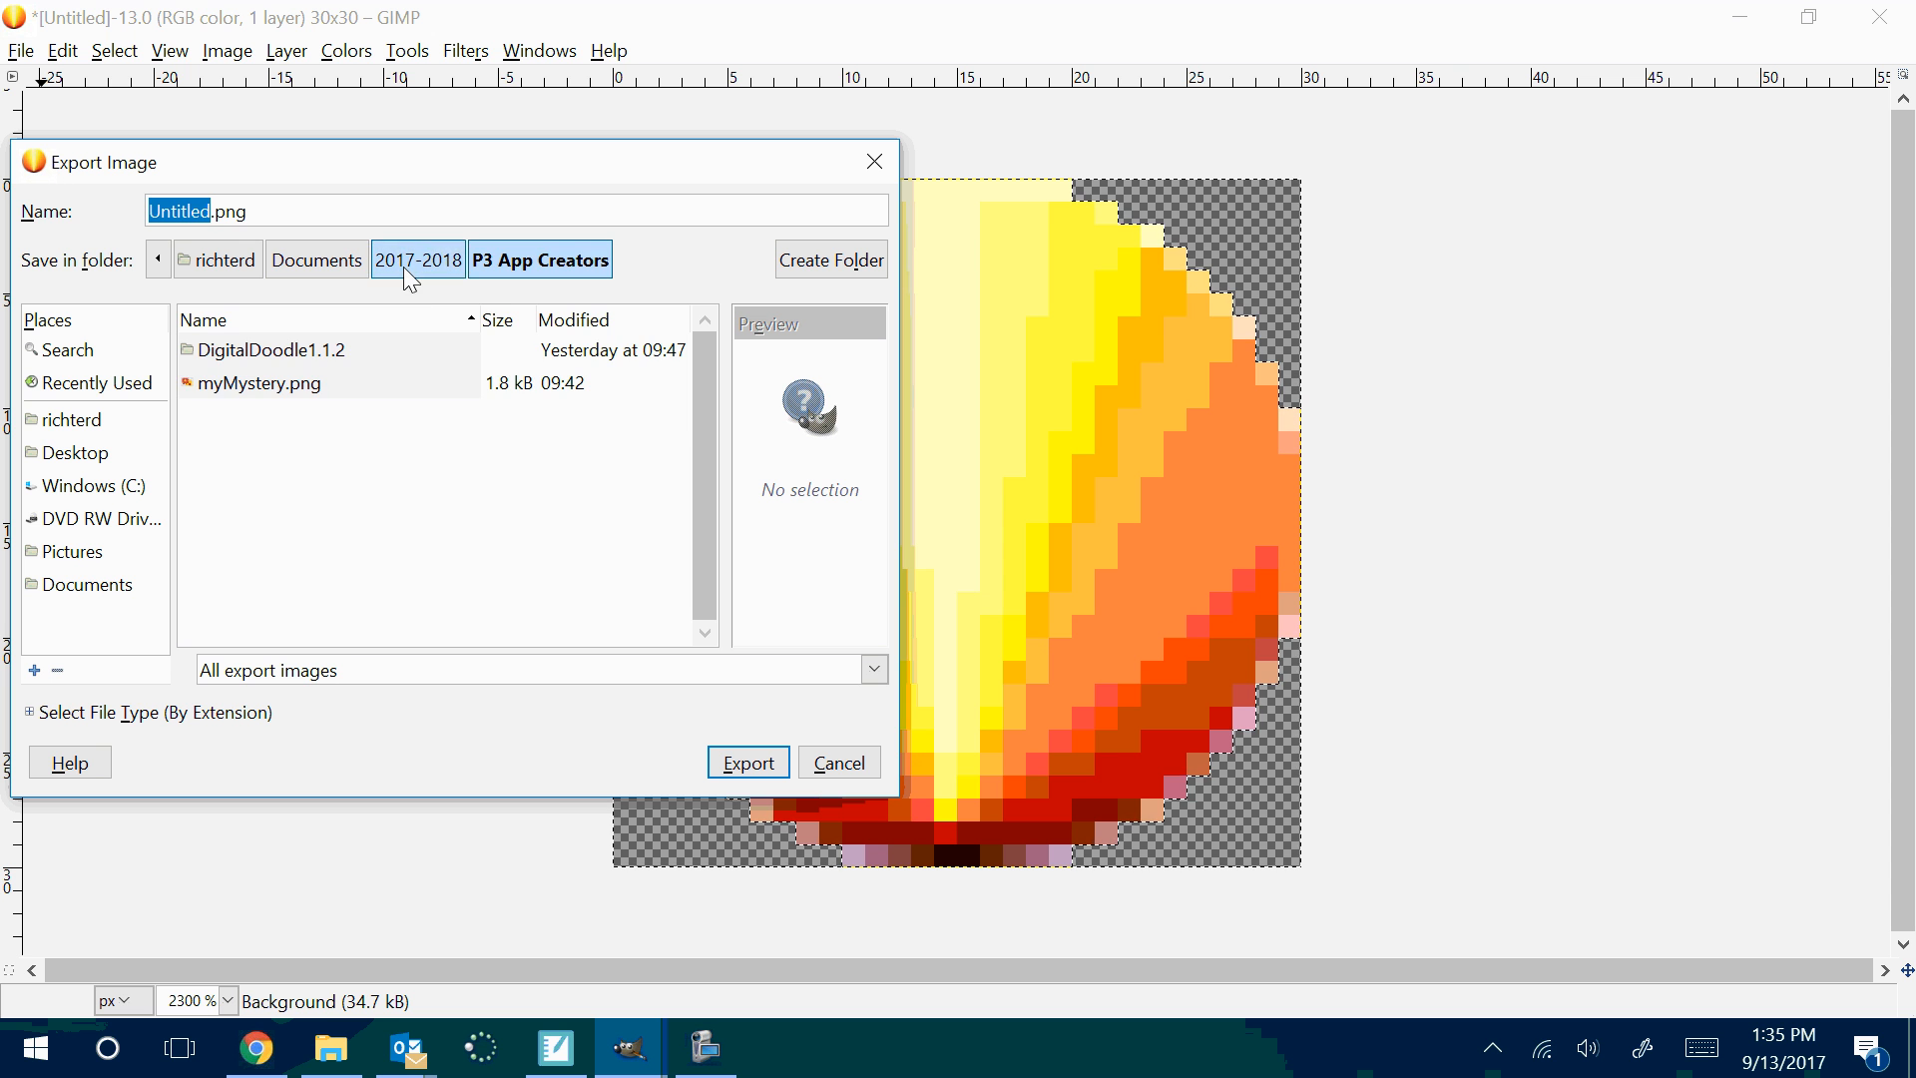
{"action": "left_click", "coordinate": [403, 265]}
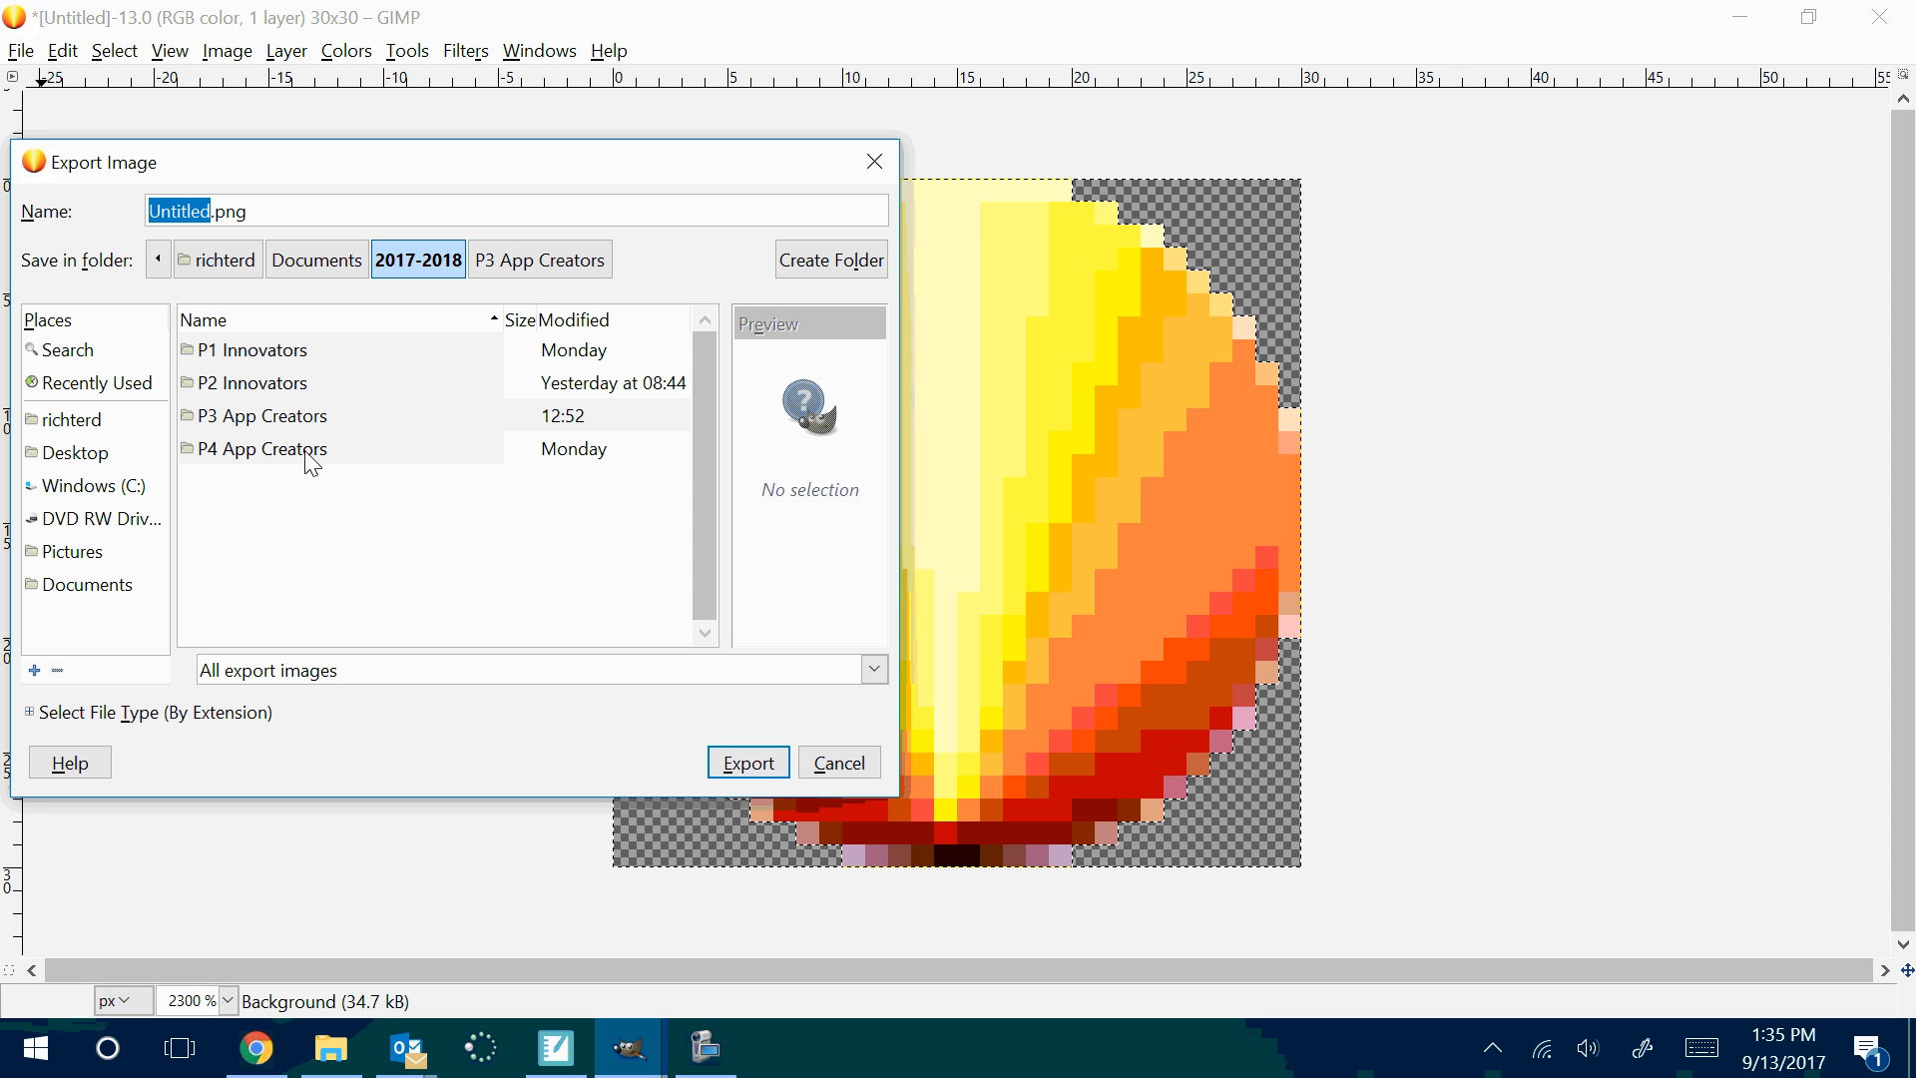
{"action": "left_click", "coordinate": [317, 262]}
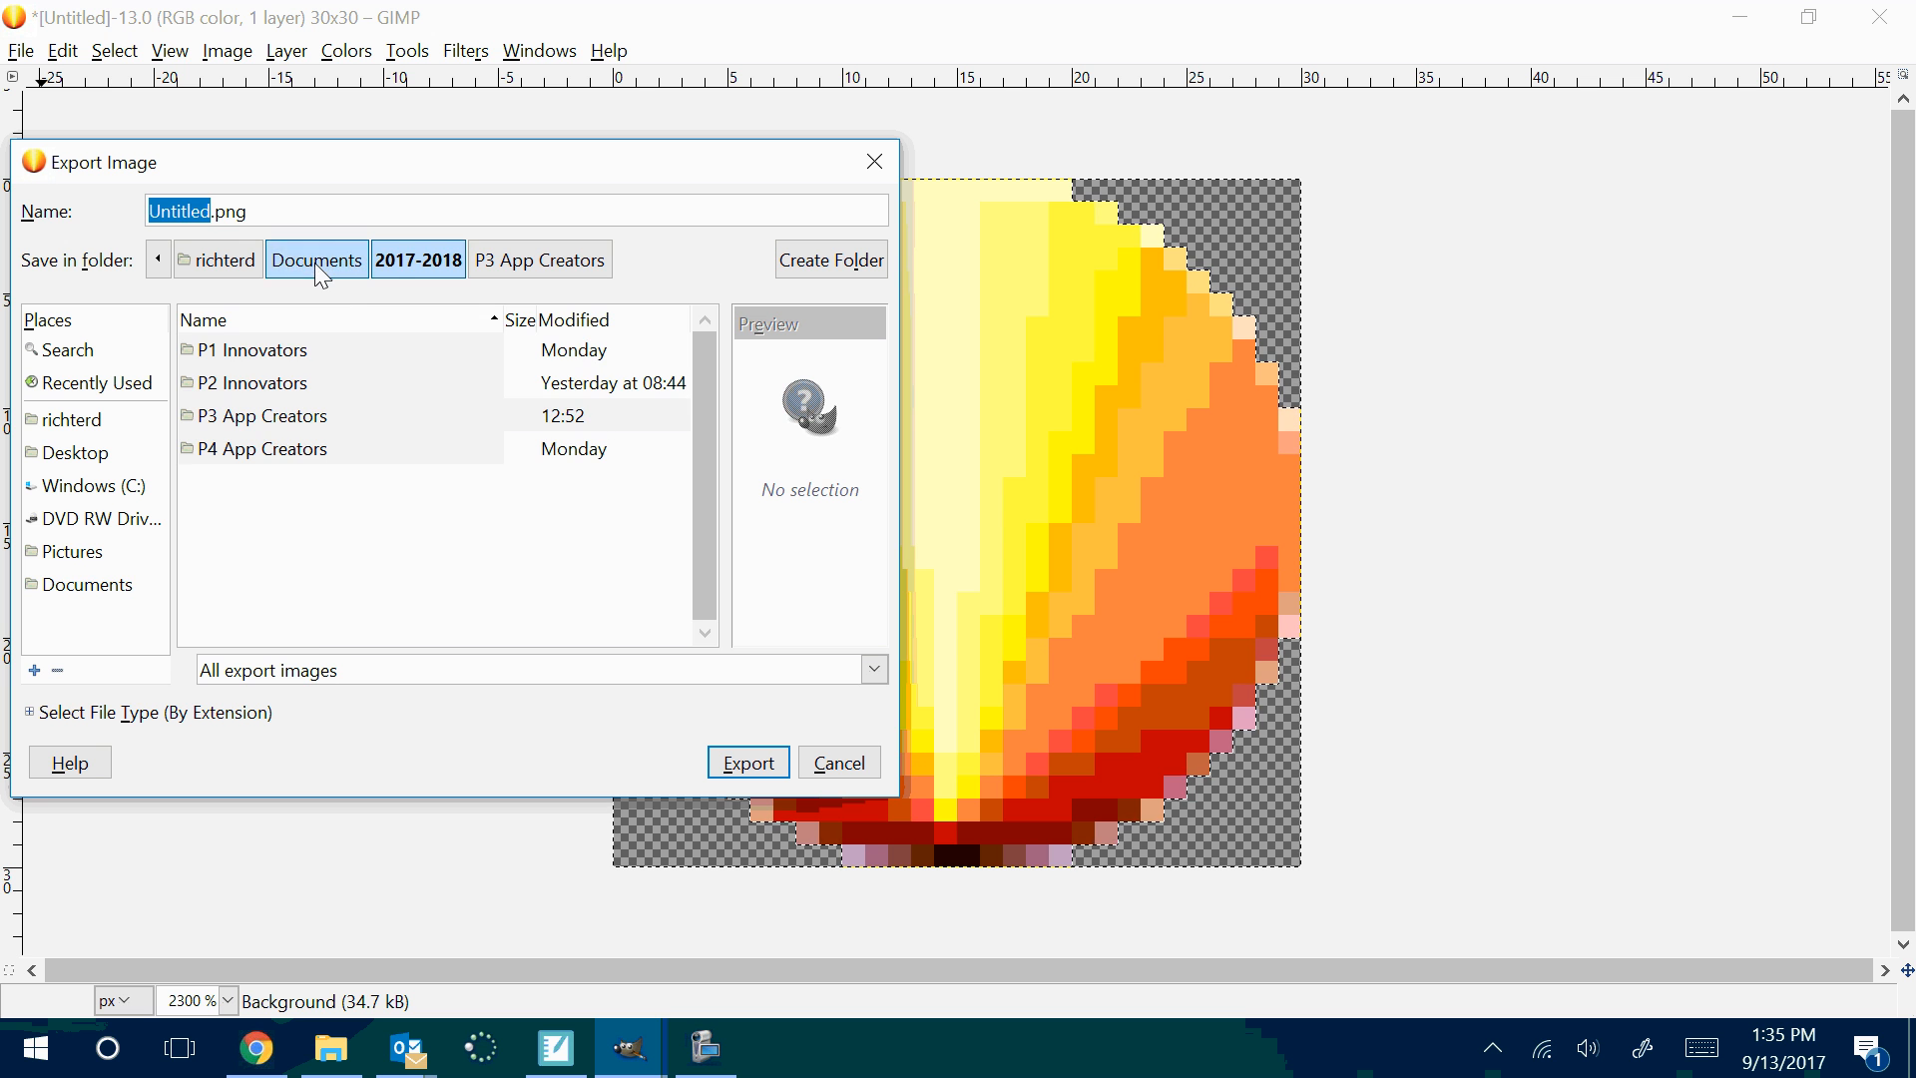
{"action": "double_click", "coordinate": [249, 482]}
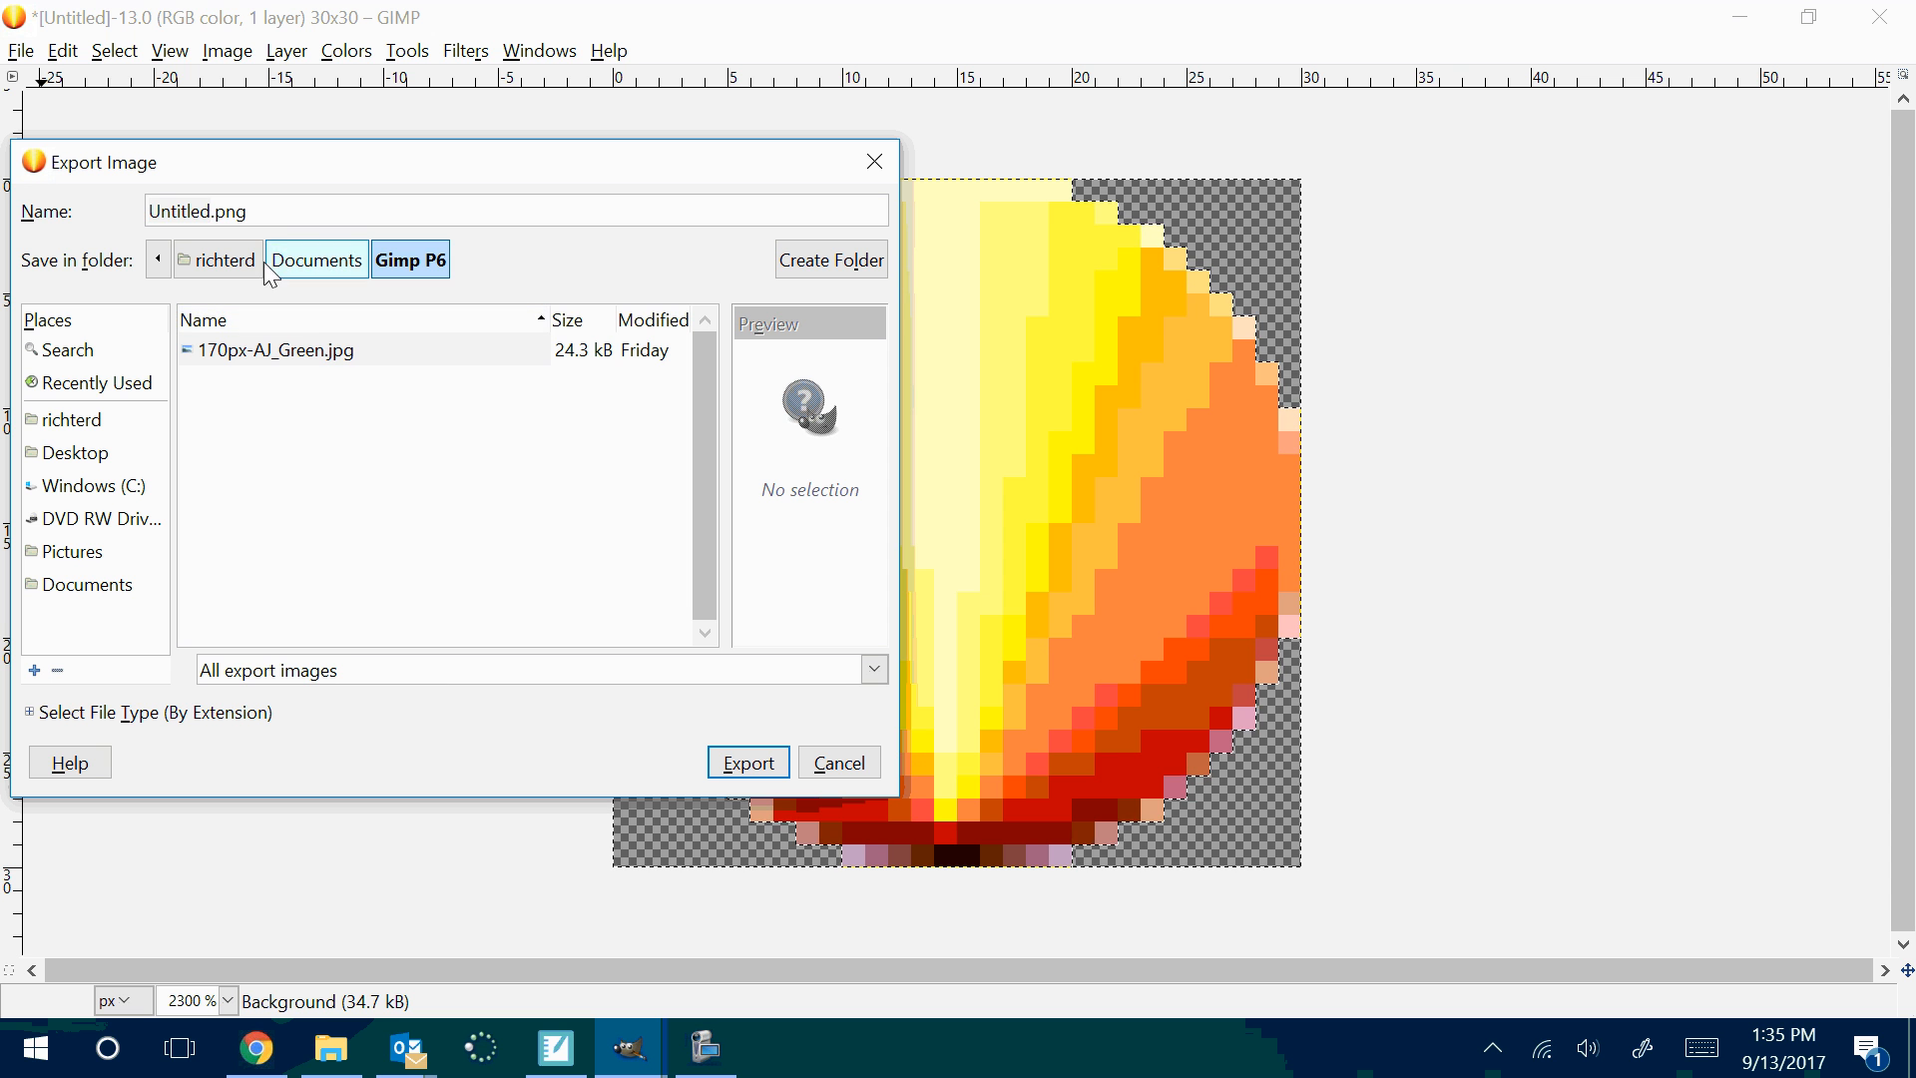
Name the export down.png and export it with the default PNG options
{"action": "left_click_drag", "start_coordinate": [268, 212], "coordinate": [91, 197]}
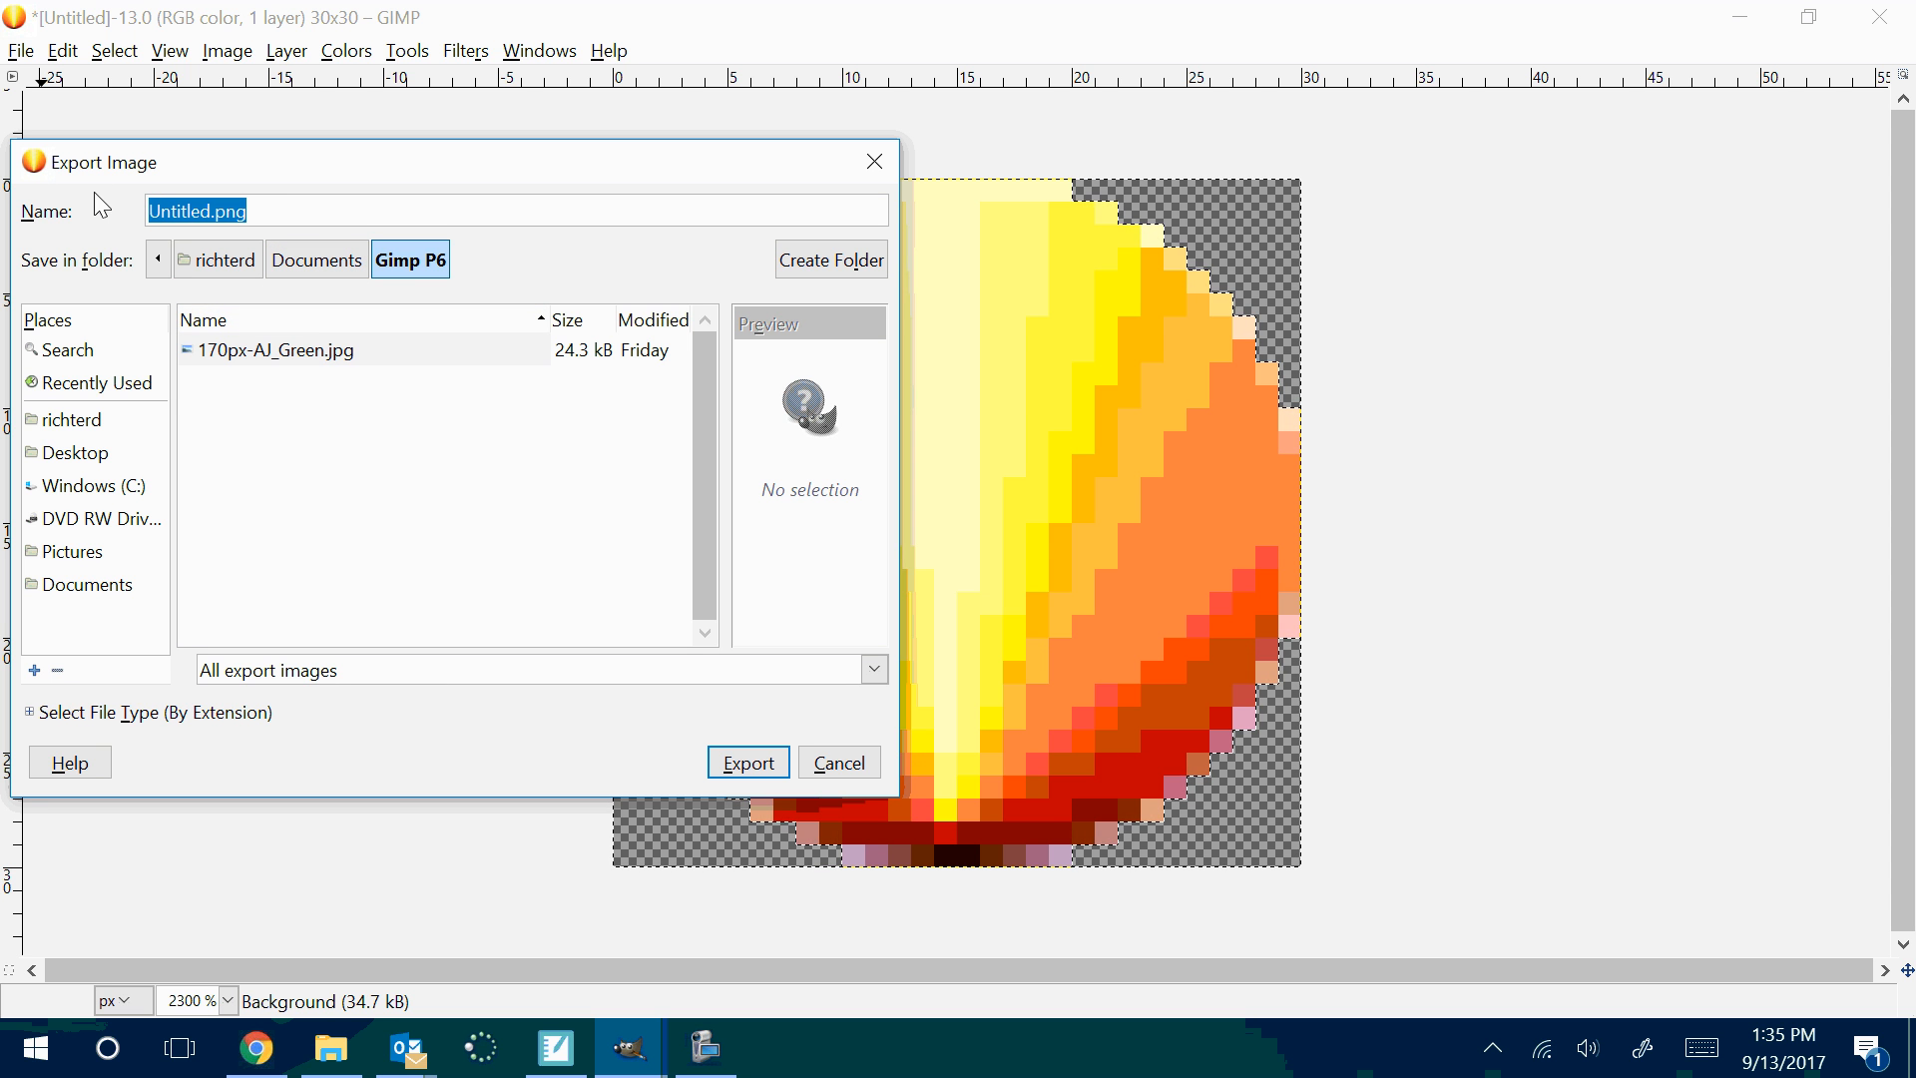
{"action": "type", "text": "d"}
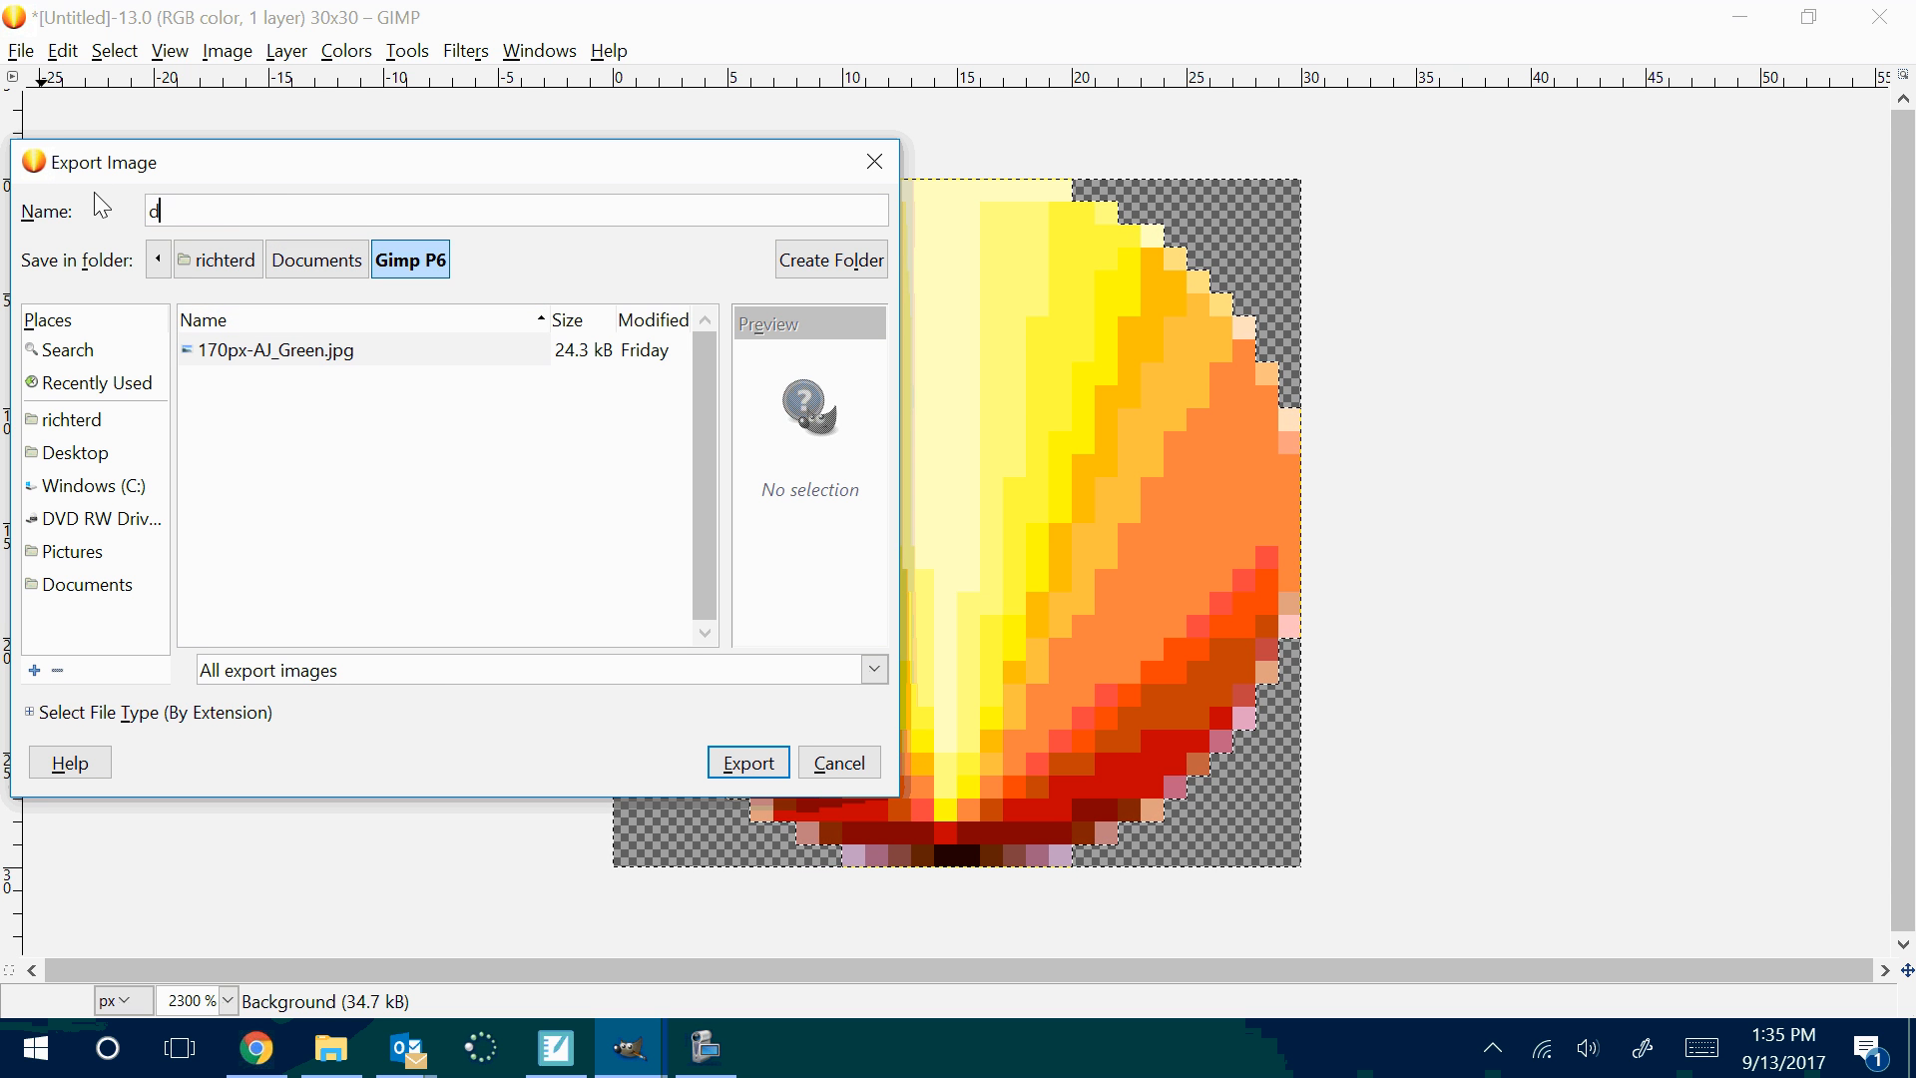
{"action": "type", "text": "own"}
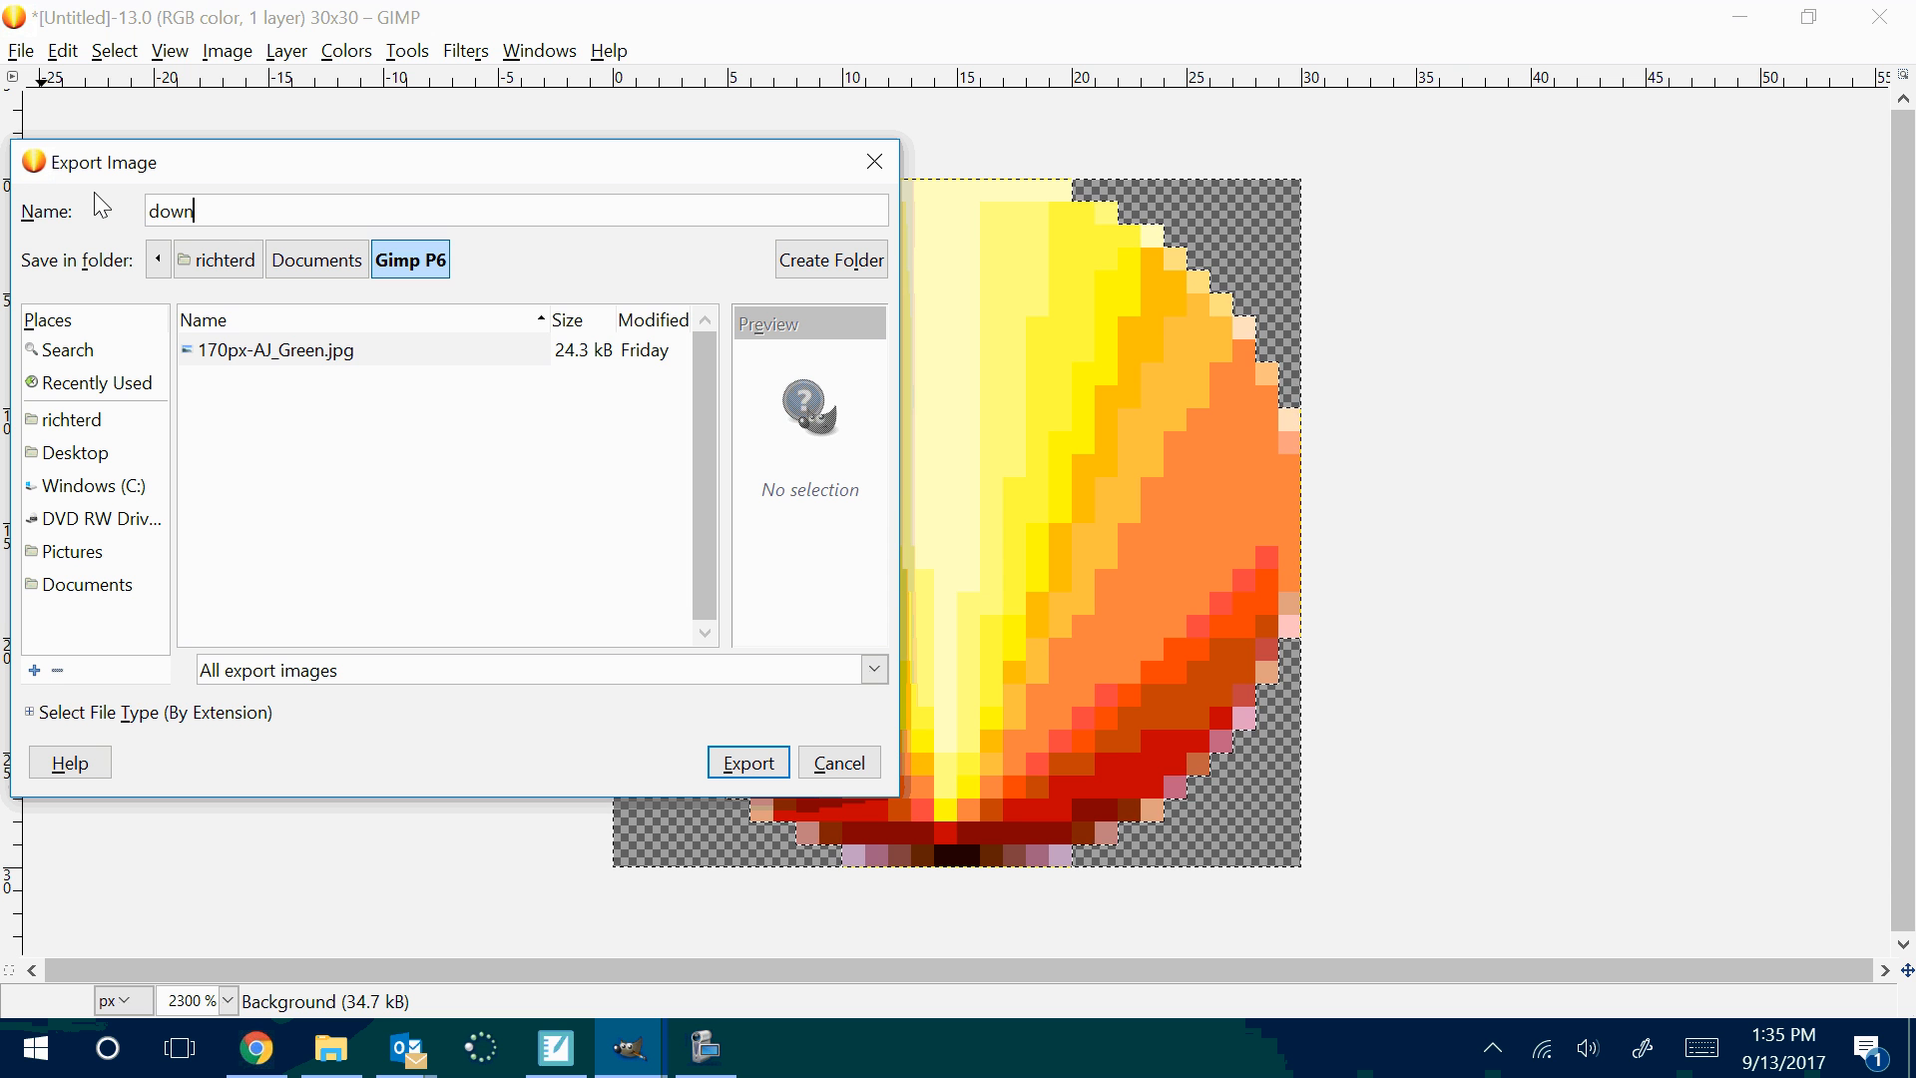
{"action": "key", "text": "BackSpace"}
{"action": "key", "text": "BackSpace"}
{"action": "key", "text": "BackSpace"}
{"action": "key", "text": "BackSpace"}
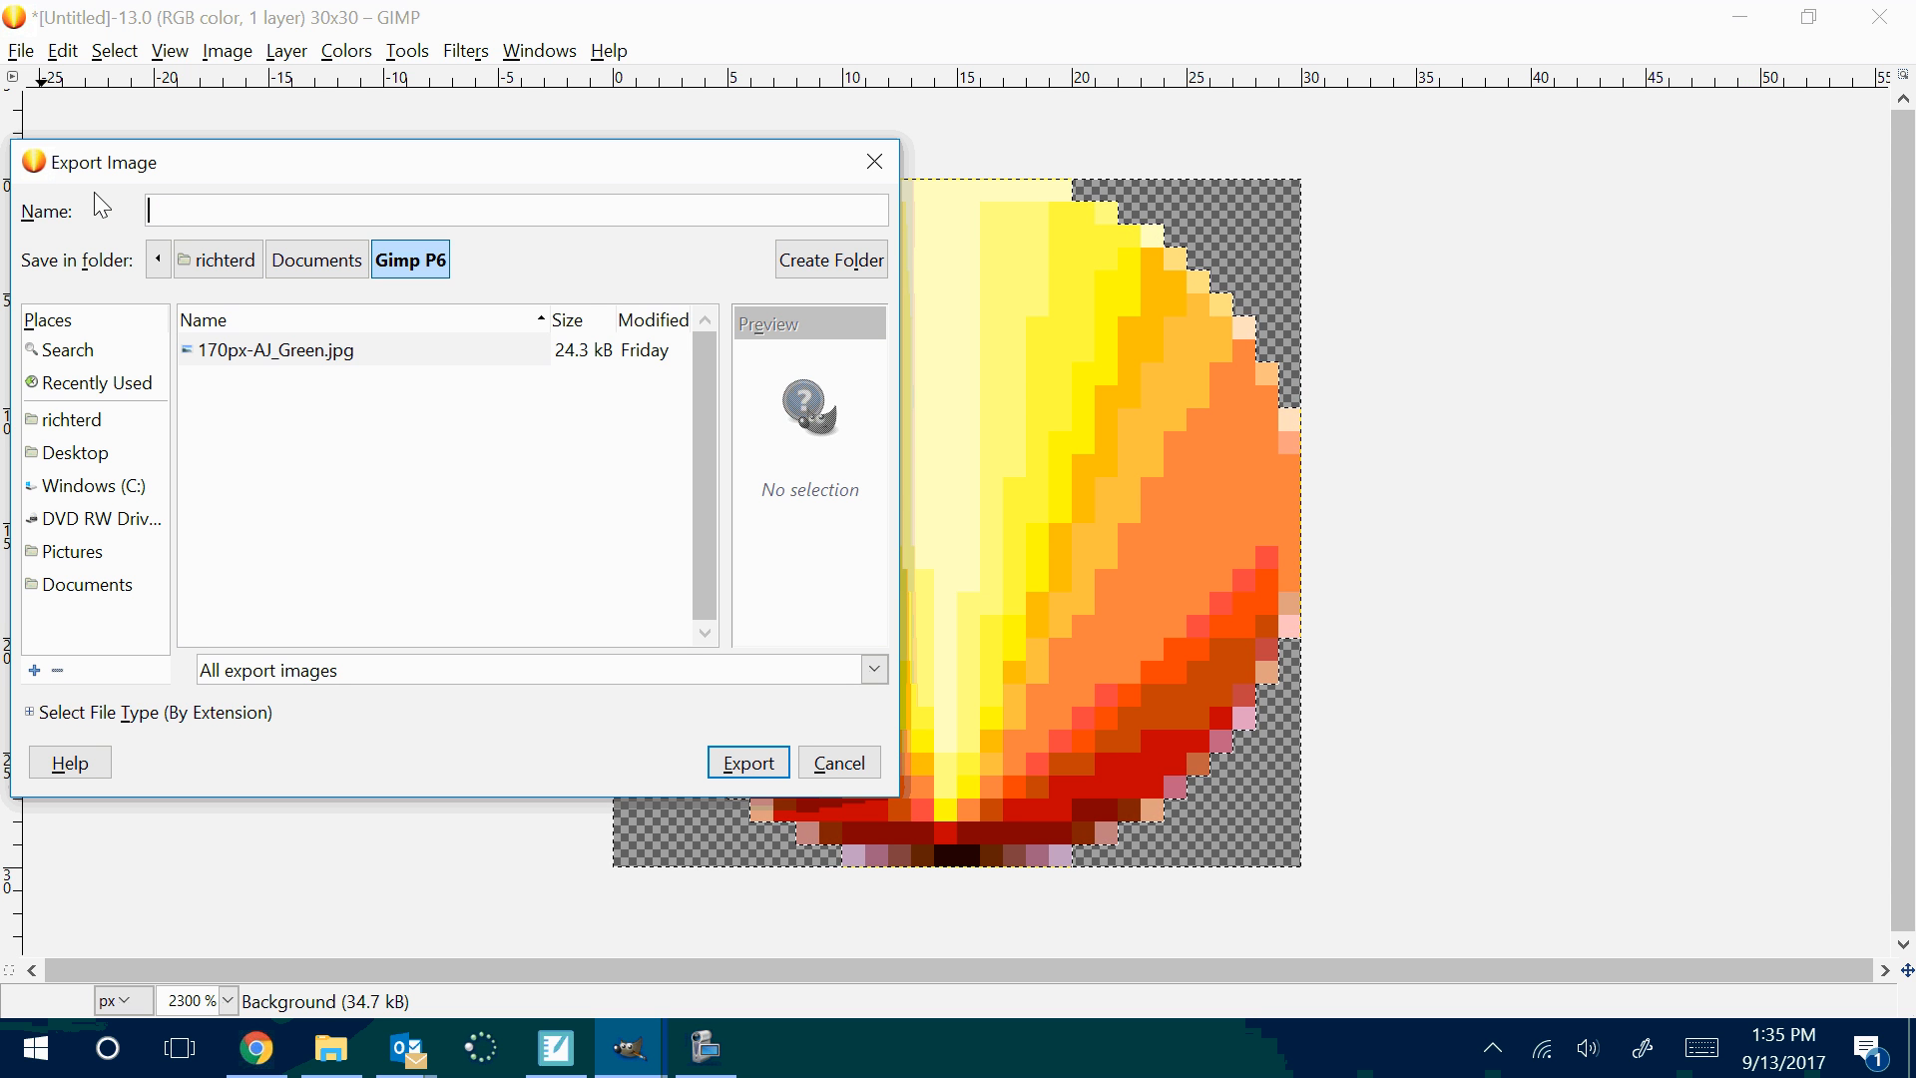
{"action": "type", "text": "down"}
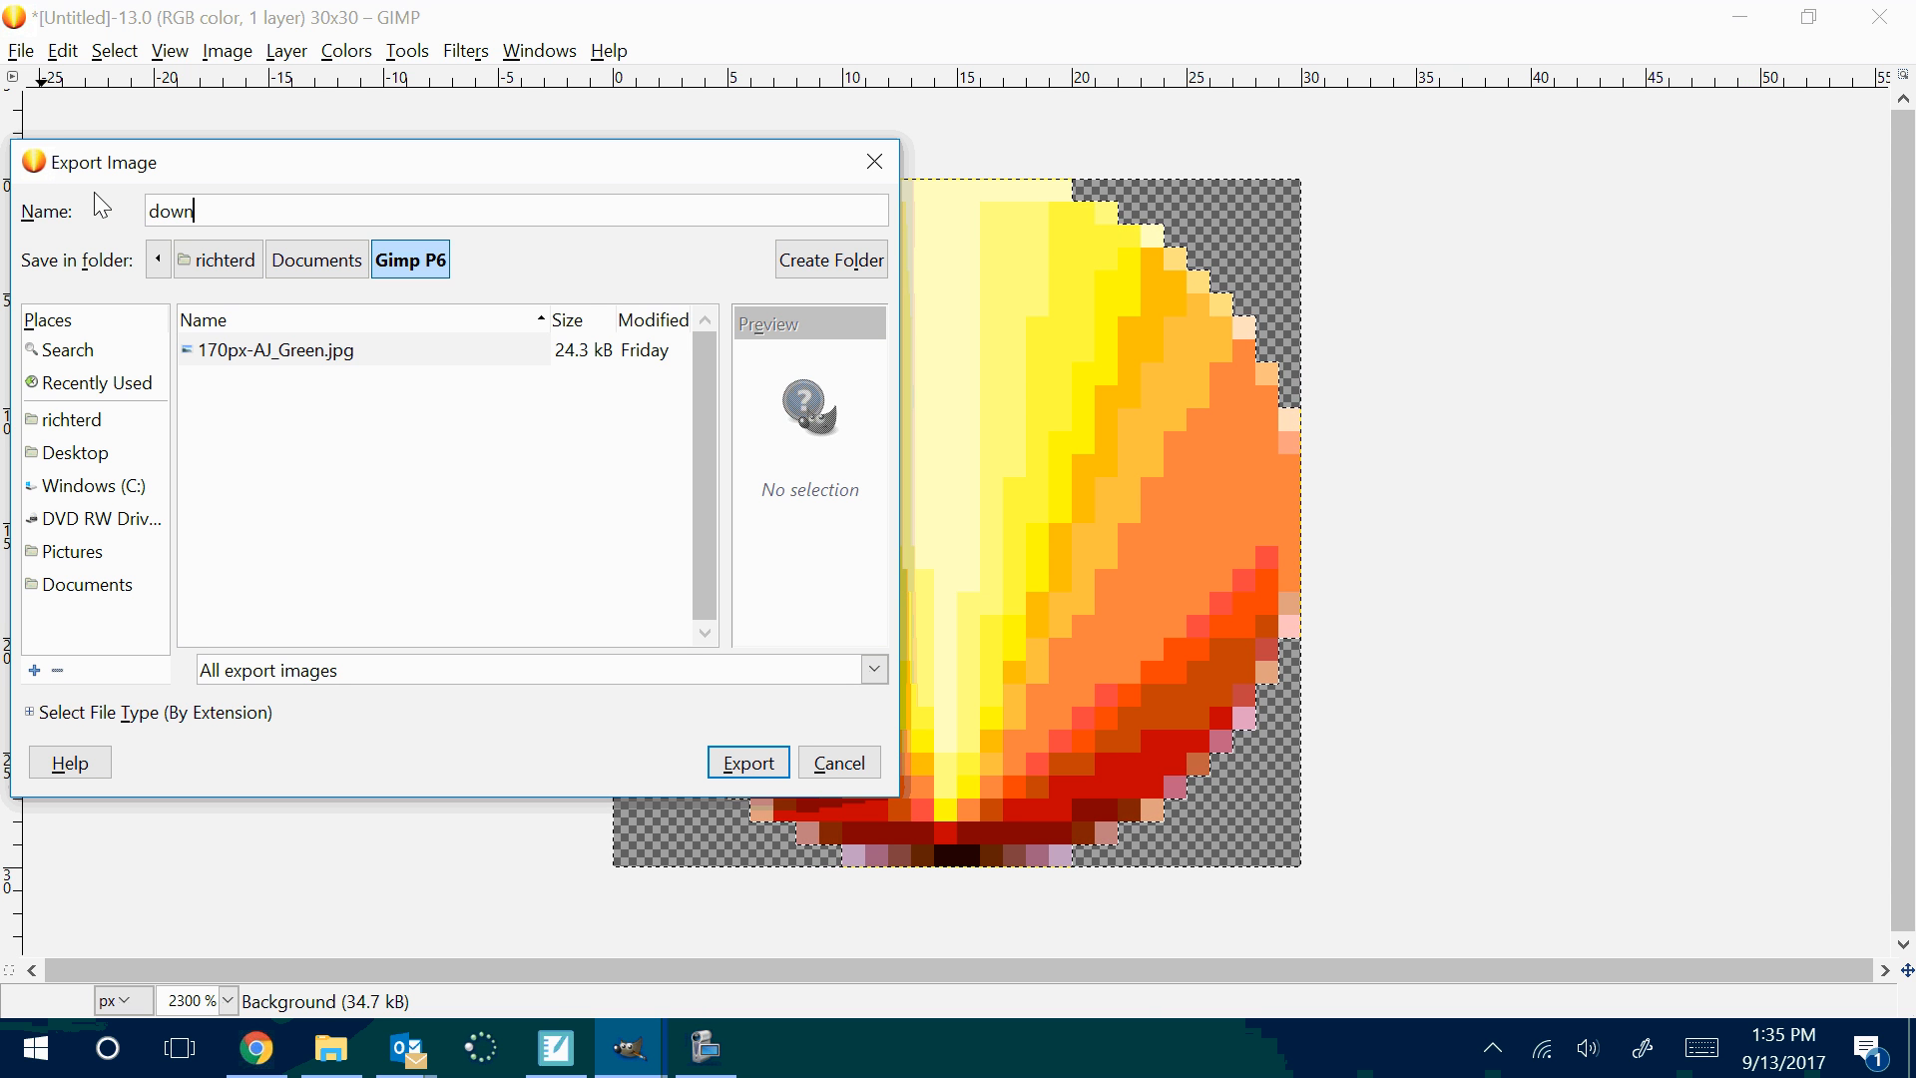
{"action": "type", "text": ".png"}
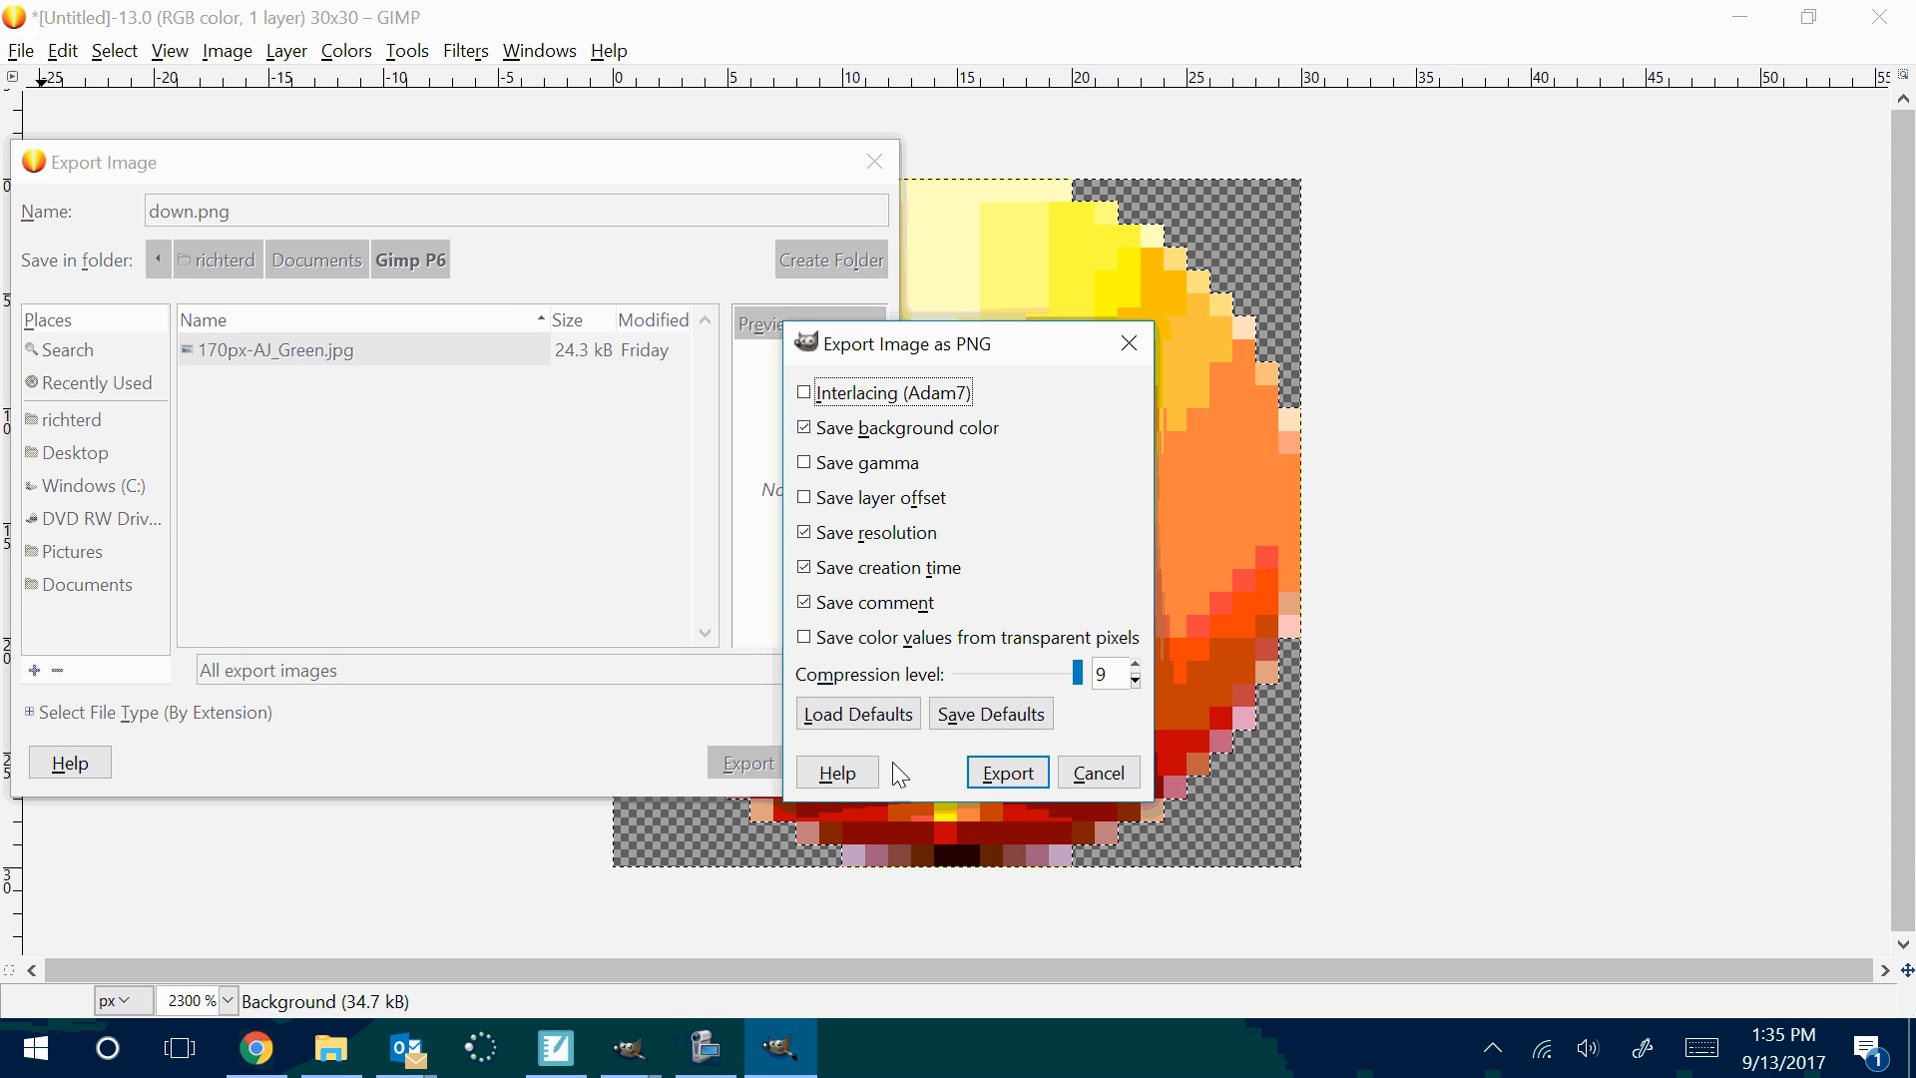
{"action": "left_click", "coordinate": [1021, 782]}
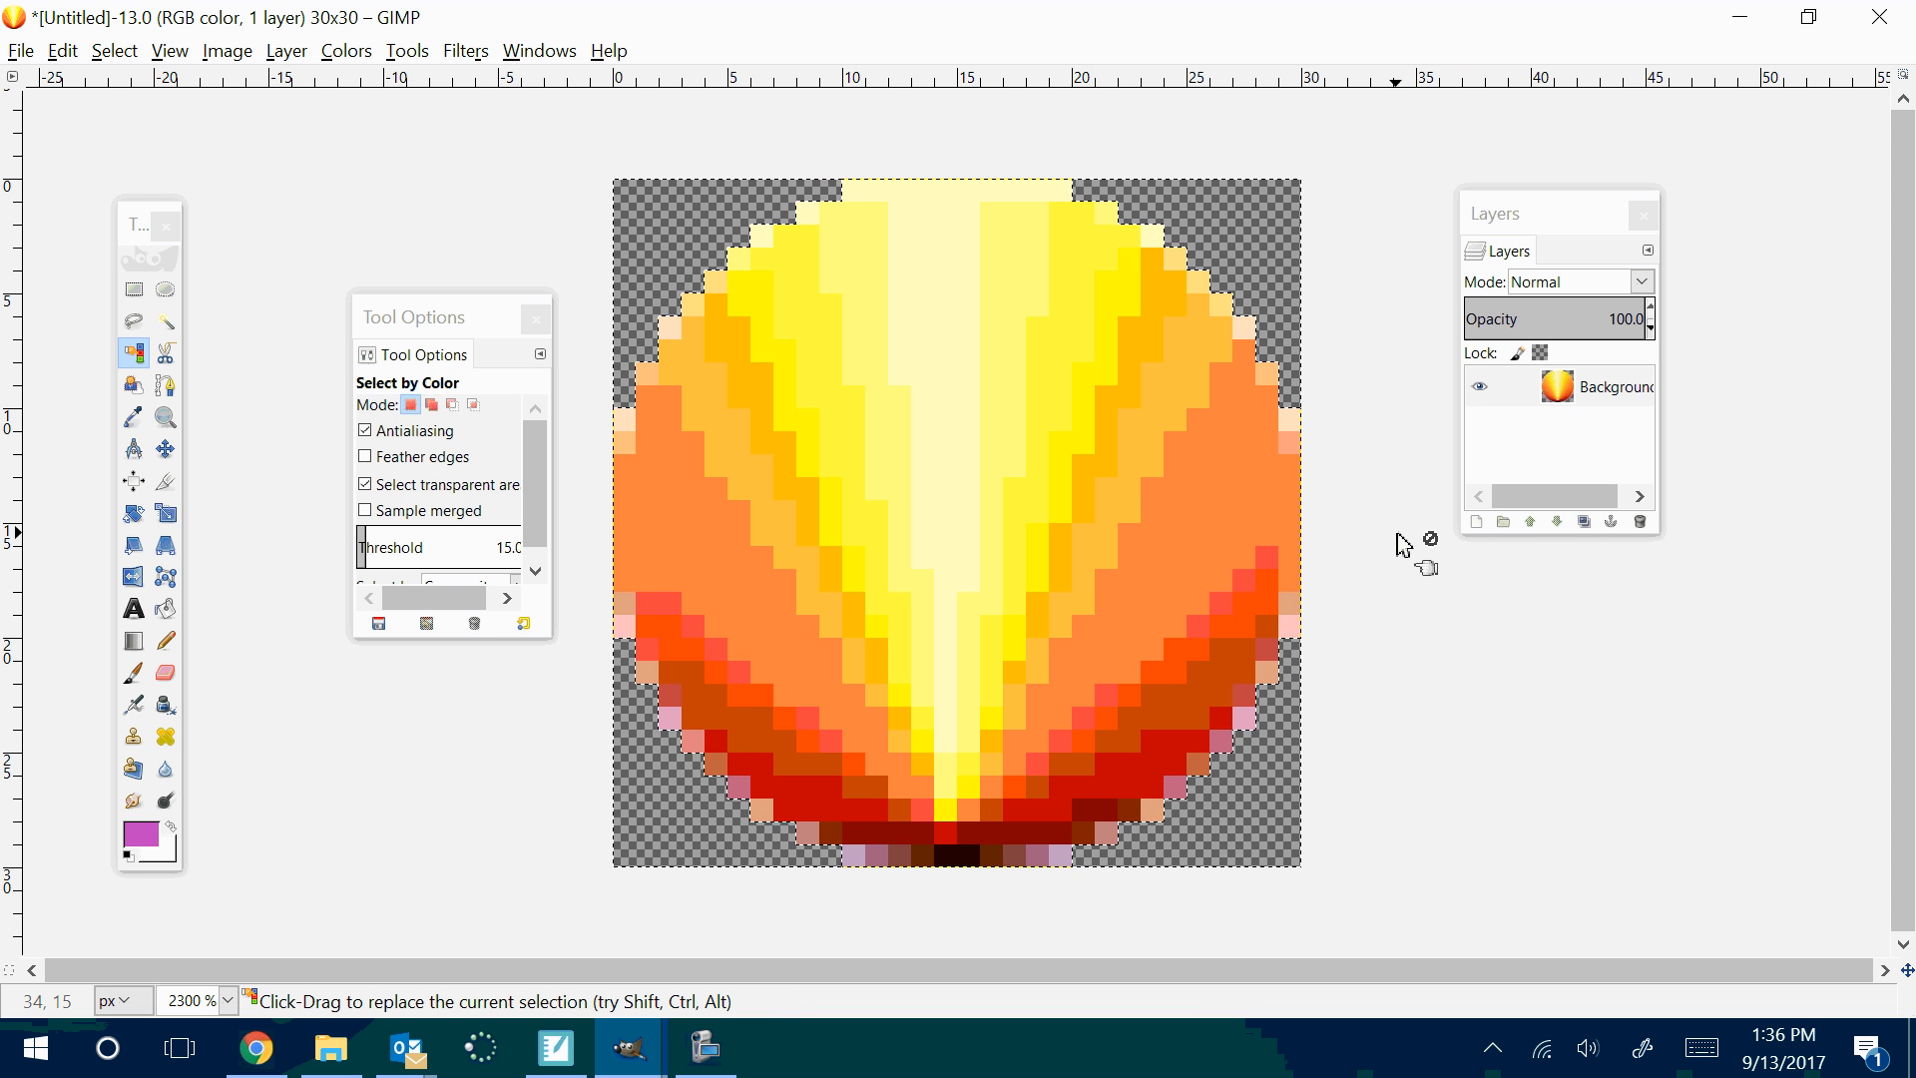
Rotate the whole image 90° clockwise so the dark edge of the circle faces left
{"action": "right_click", "coordinate": [1028, 412]}
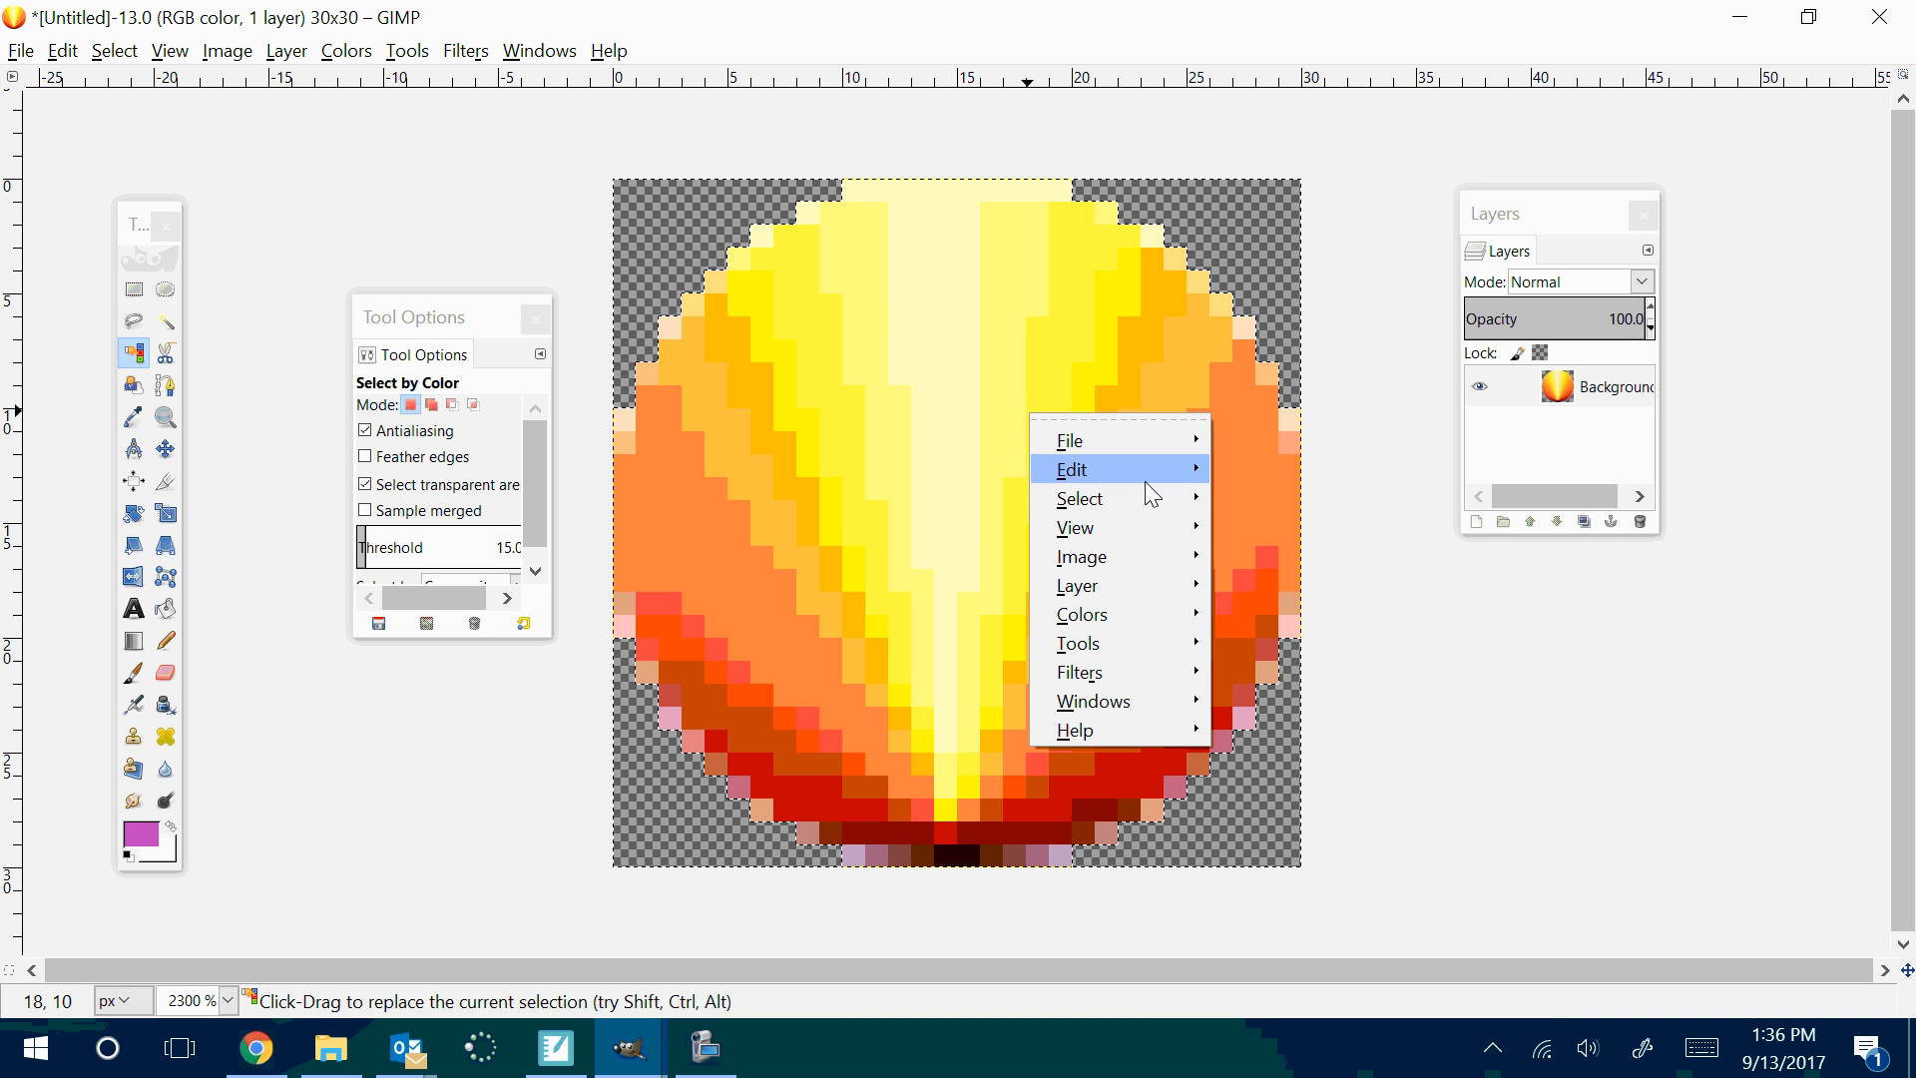
{"action": "mouse_move", "coordinate": [1148, 559]}
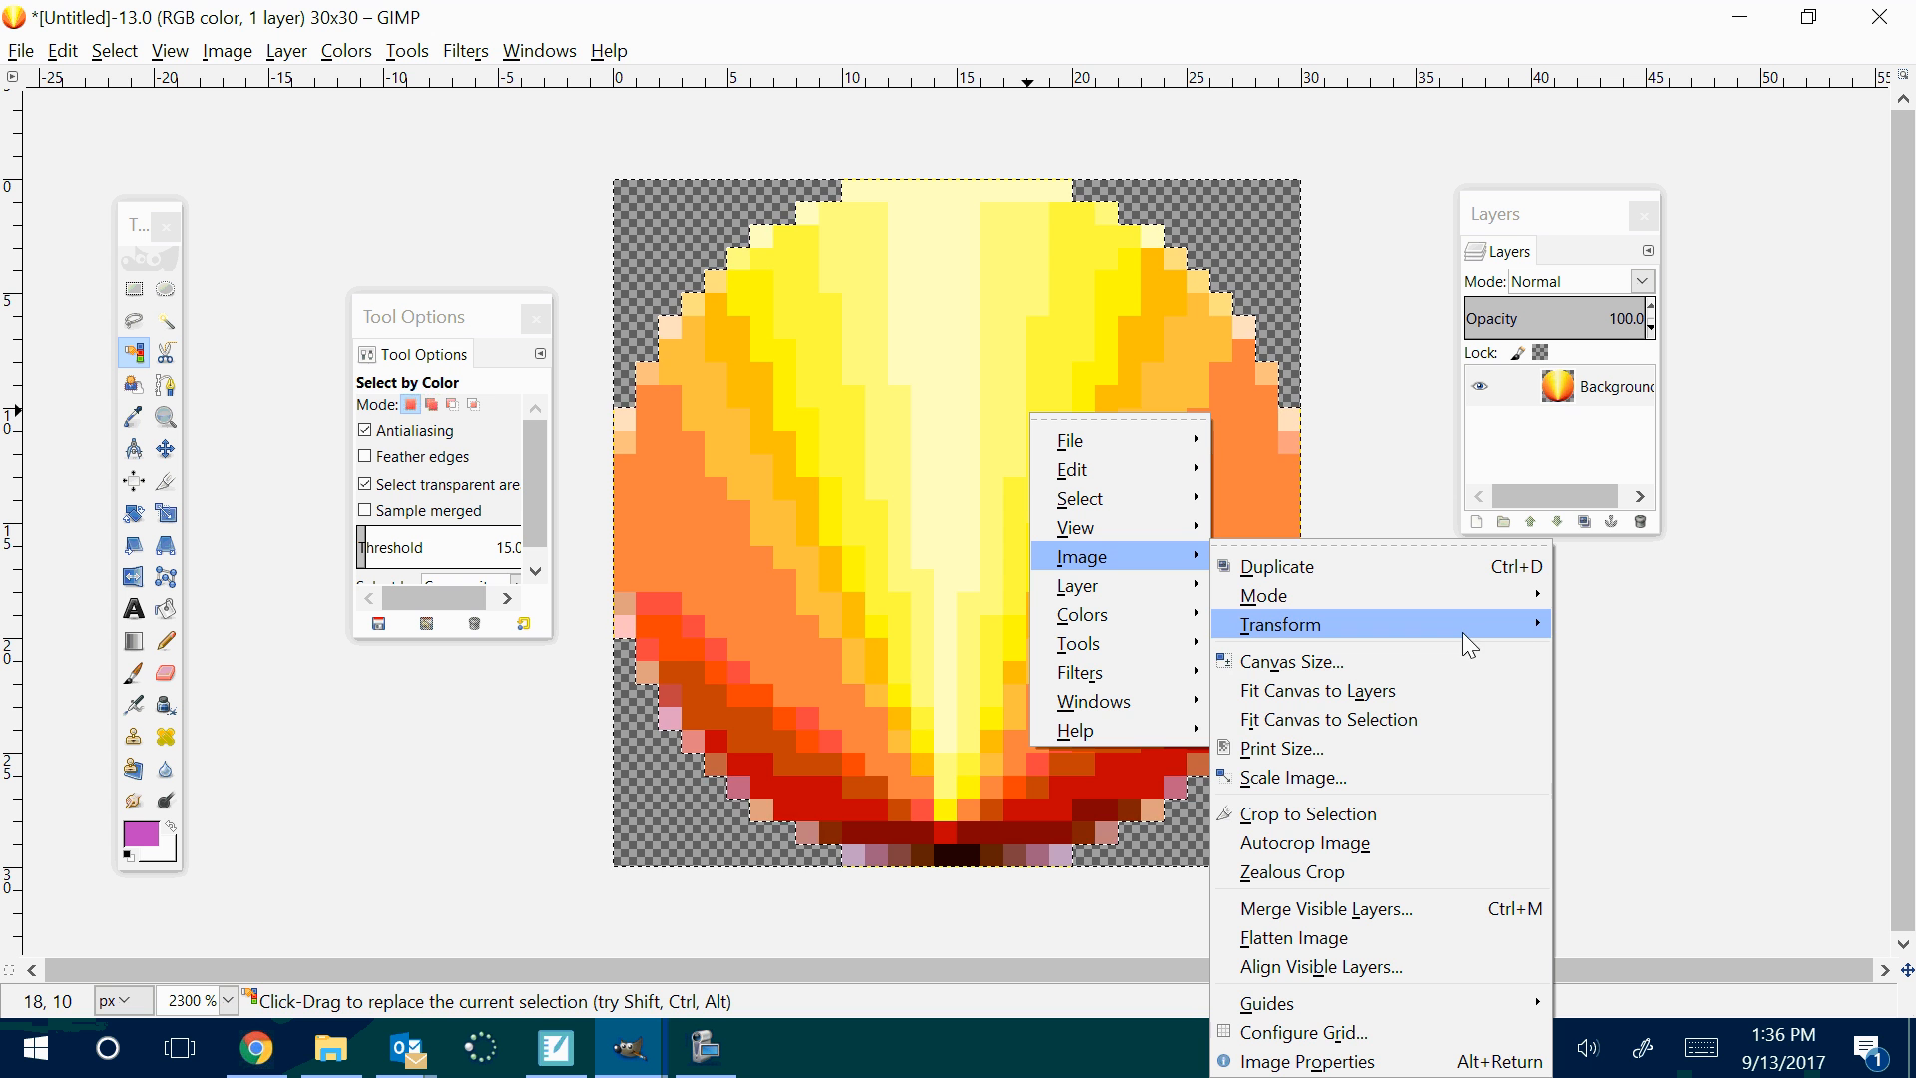
{"action": "mouse_move", "coordinate": [1464, 634]}
{"action": "left_click", "coordinate": [1719, 703]}
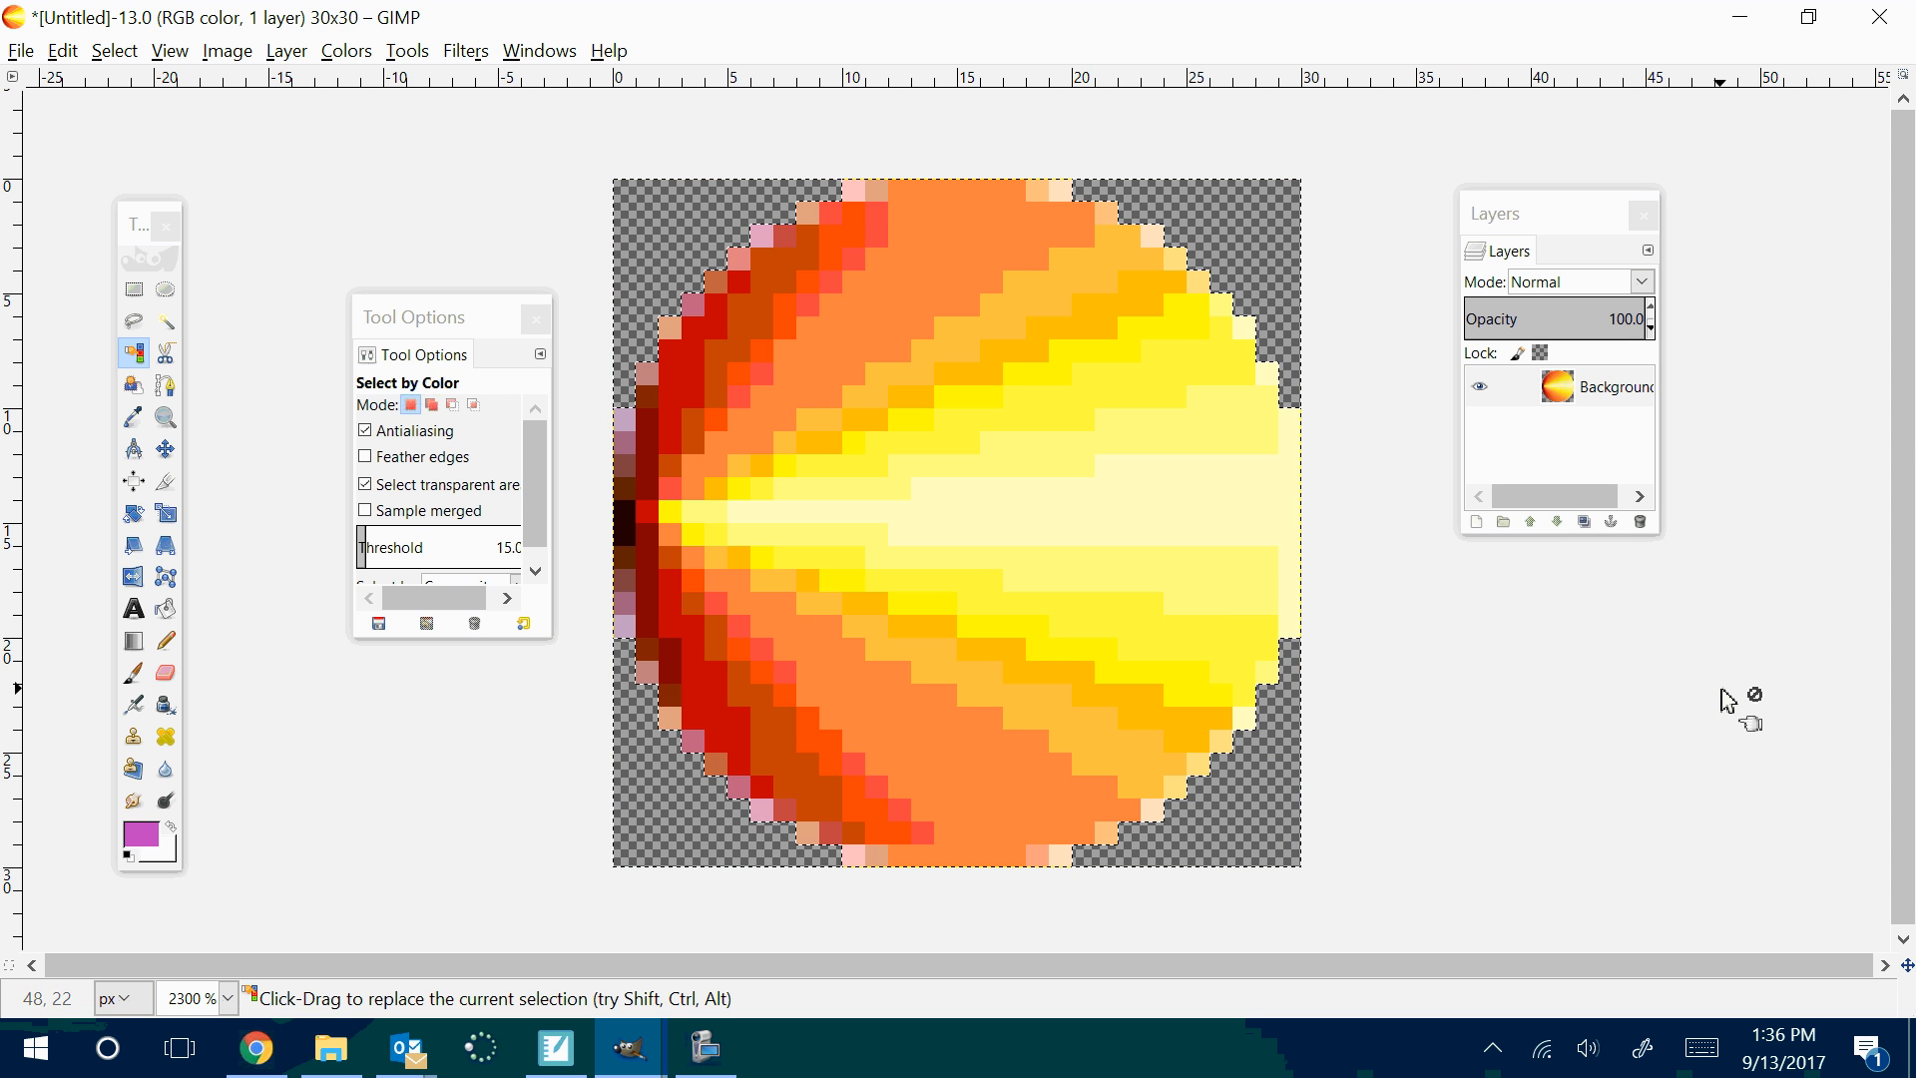
Export the rotated image as left.png to the Gimp P6 folder with the default PNG options
{"action": "left_click", "coordinate": [20, 50]}
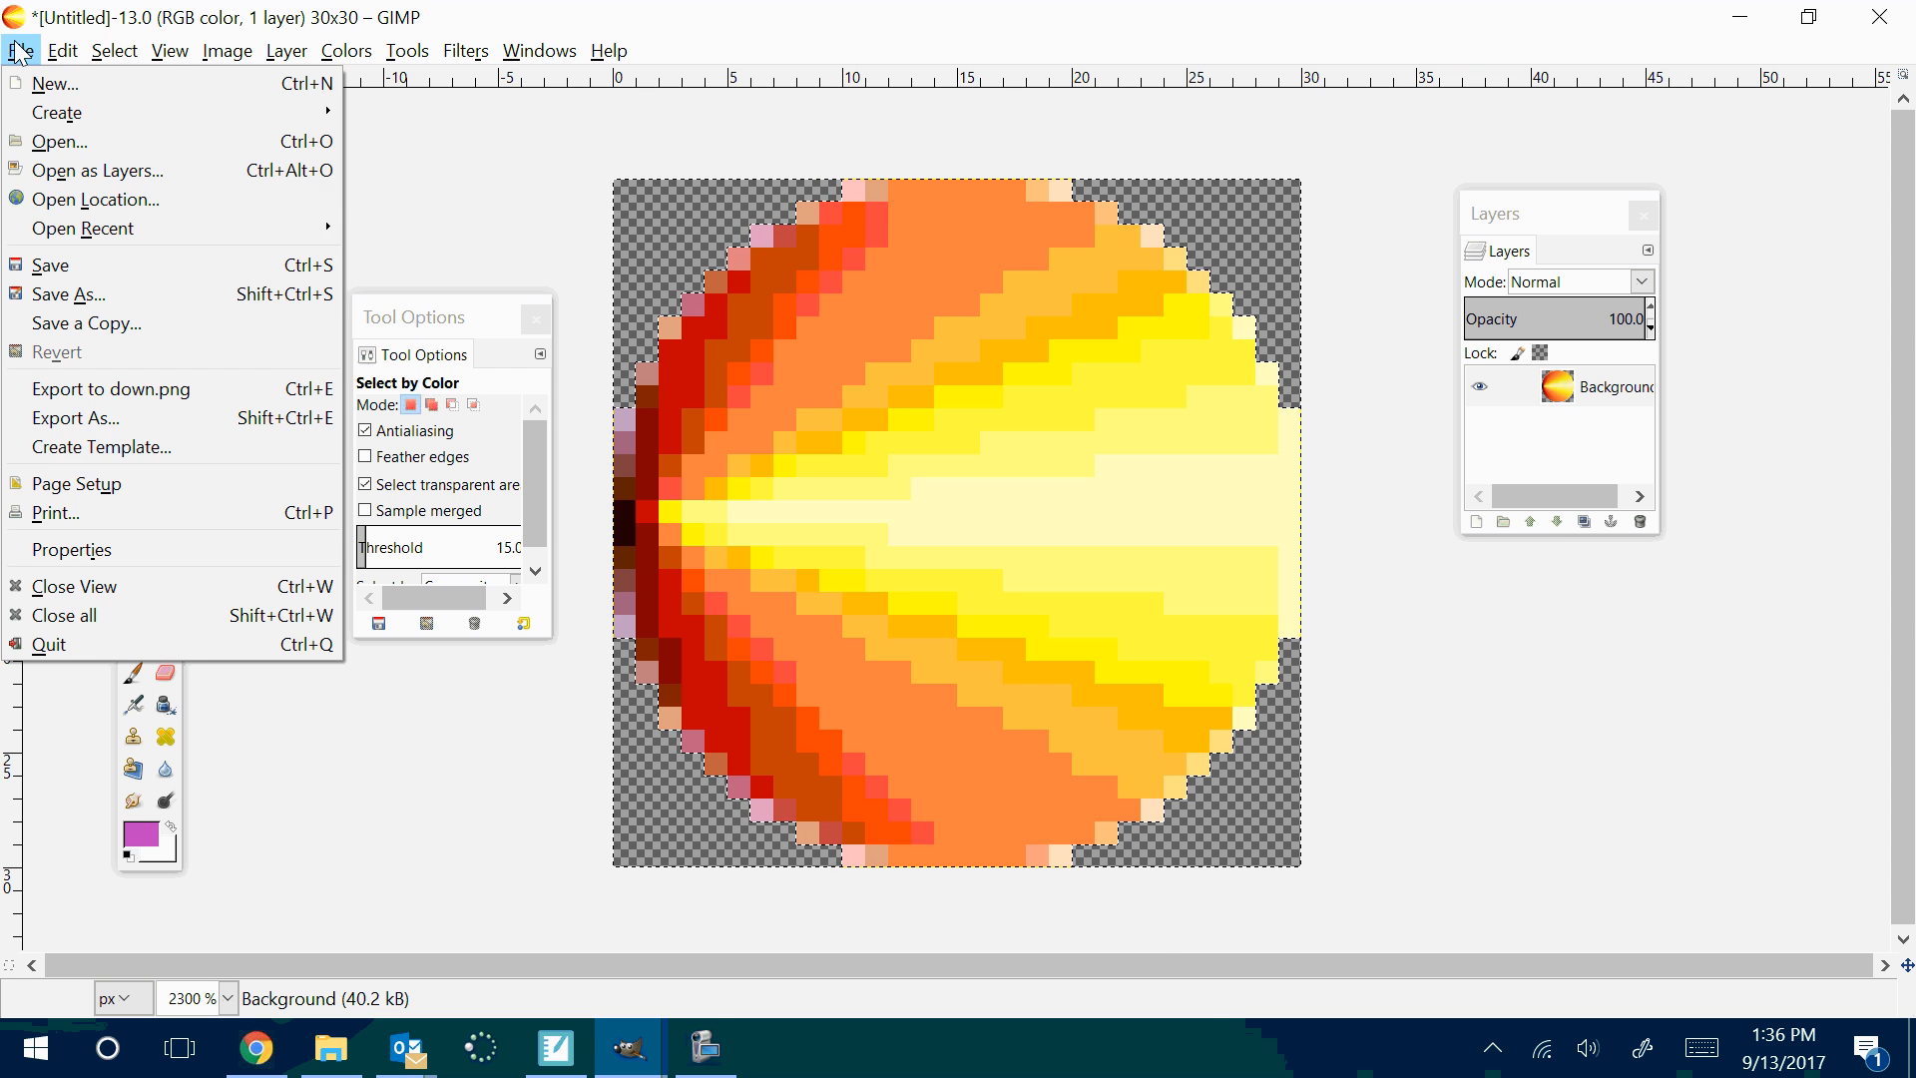
{"action": "left_click", "coordinate": [139, 419]}
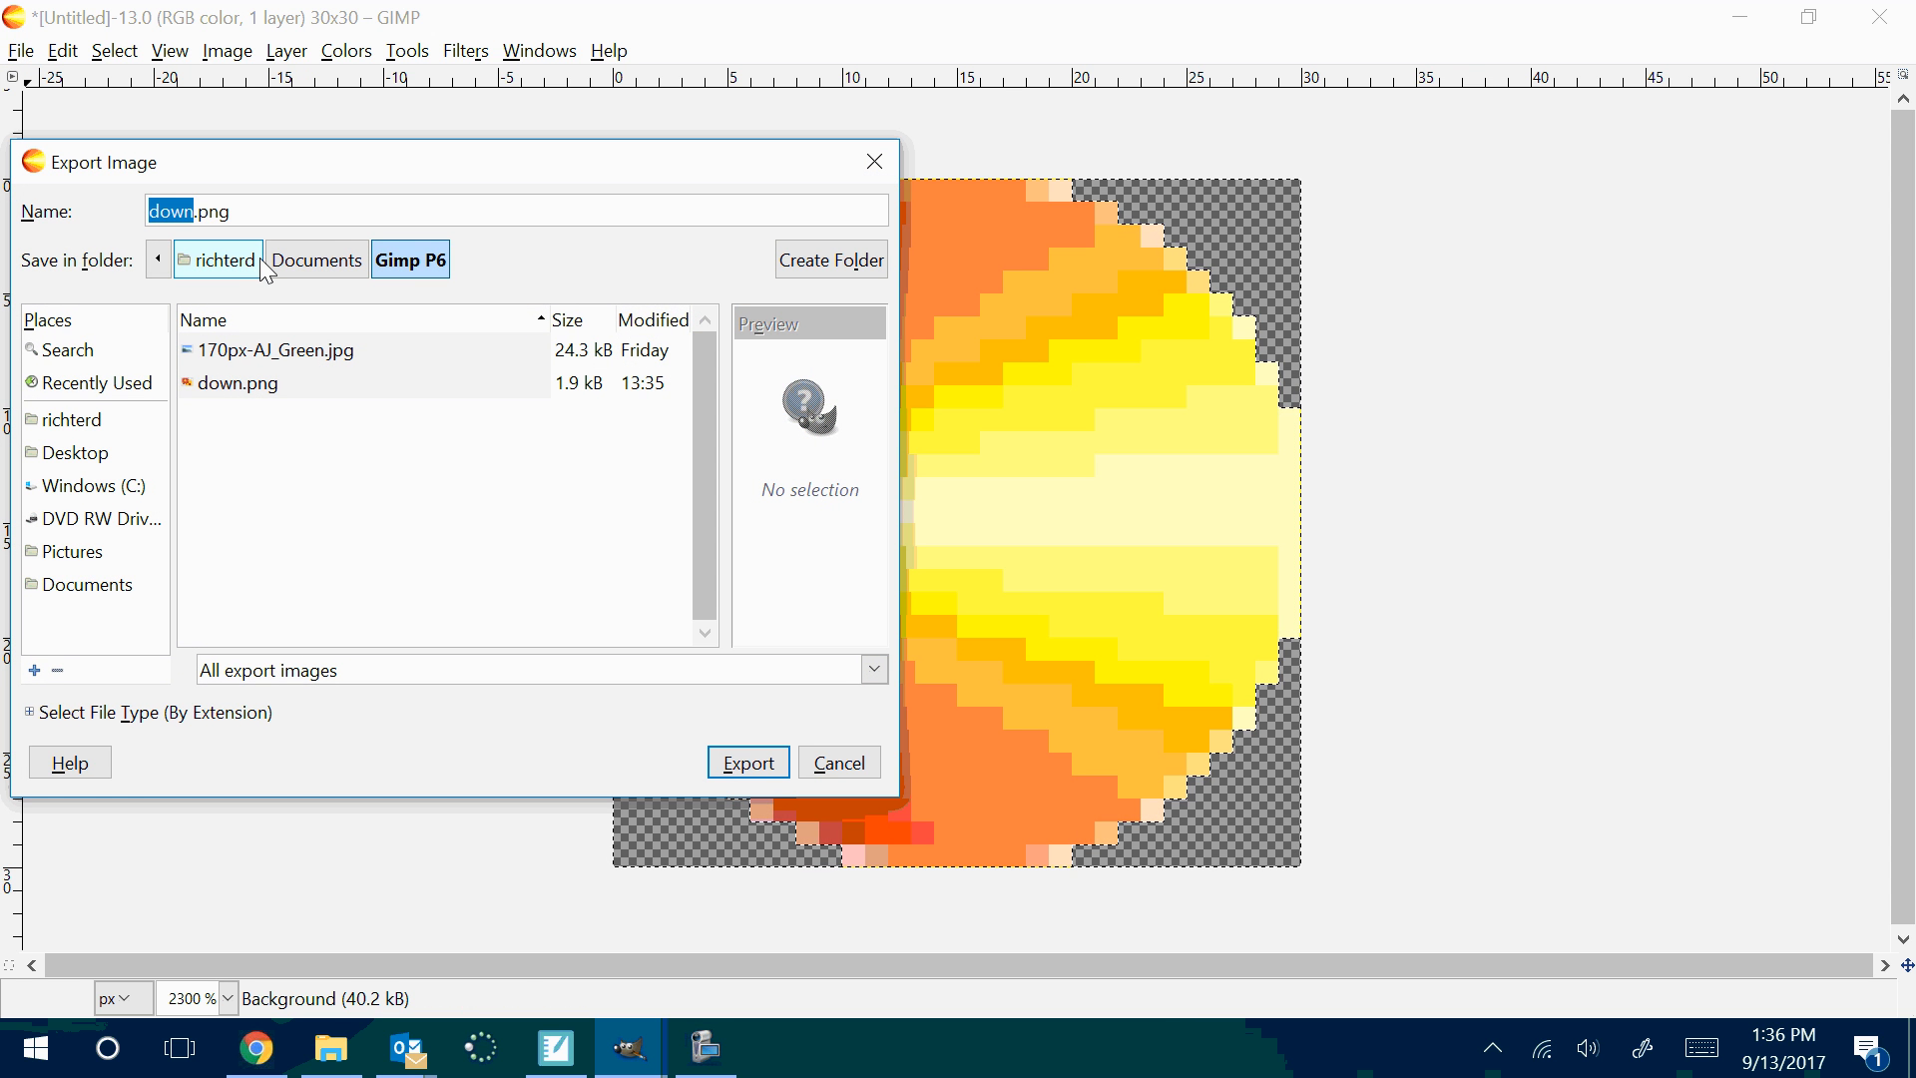
{"action": "type", "text": "left"}
{"action": "key", "text": "Return"}
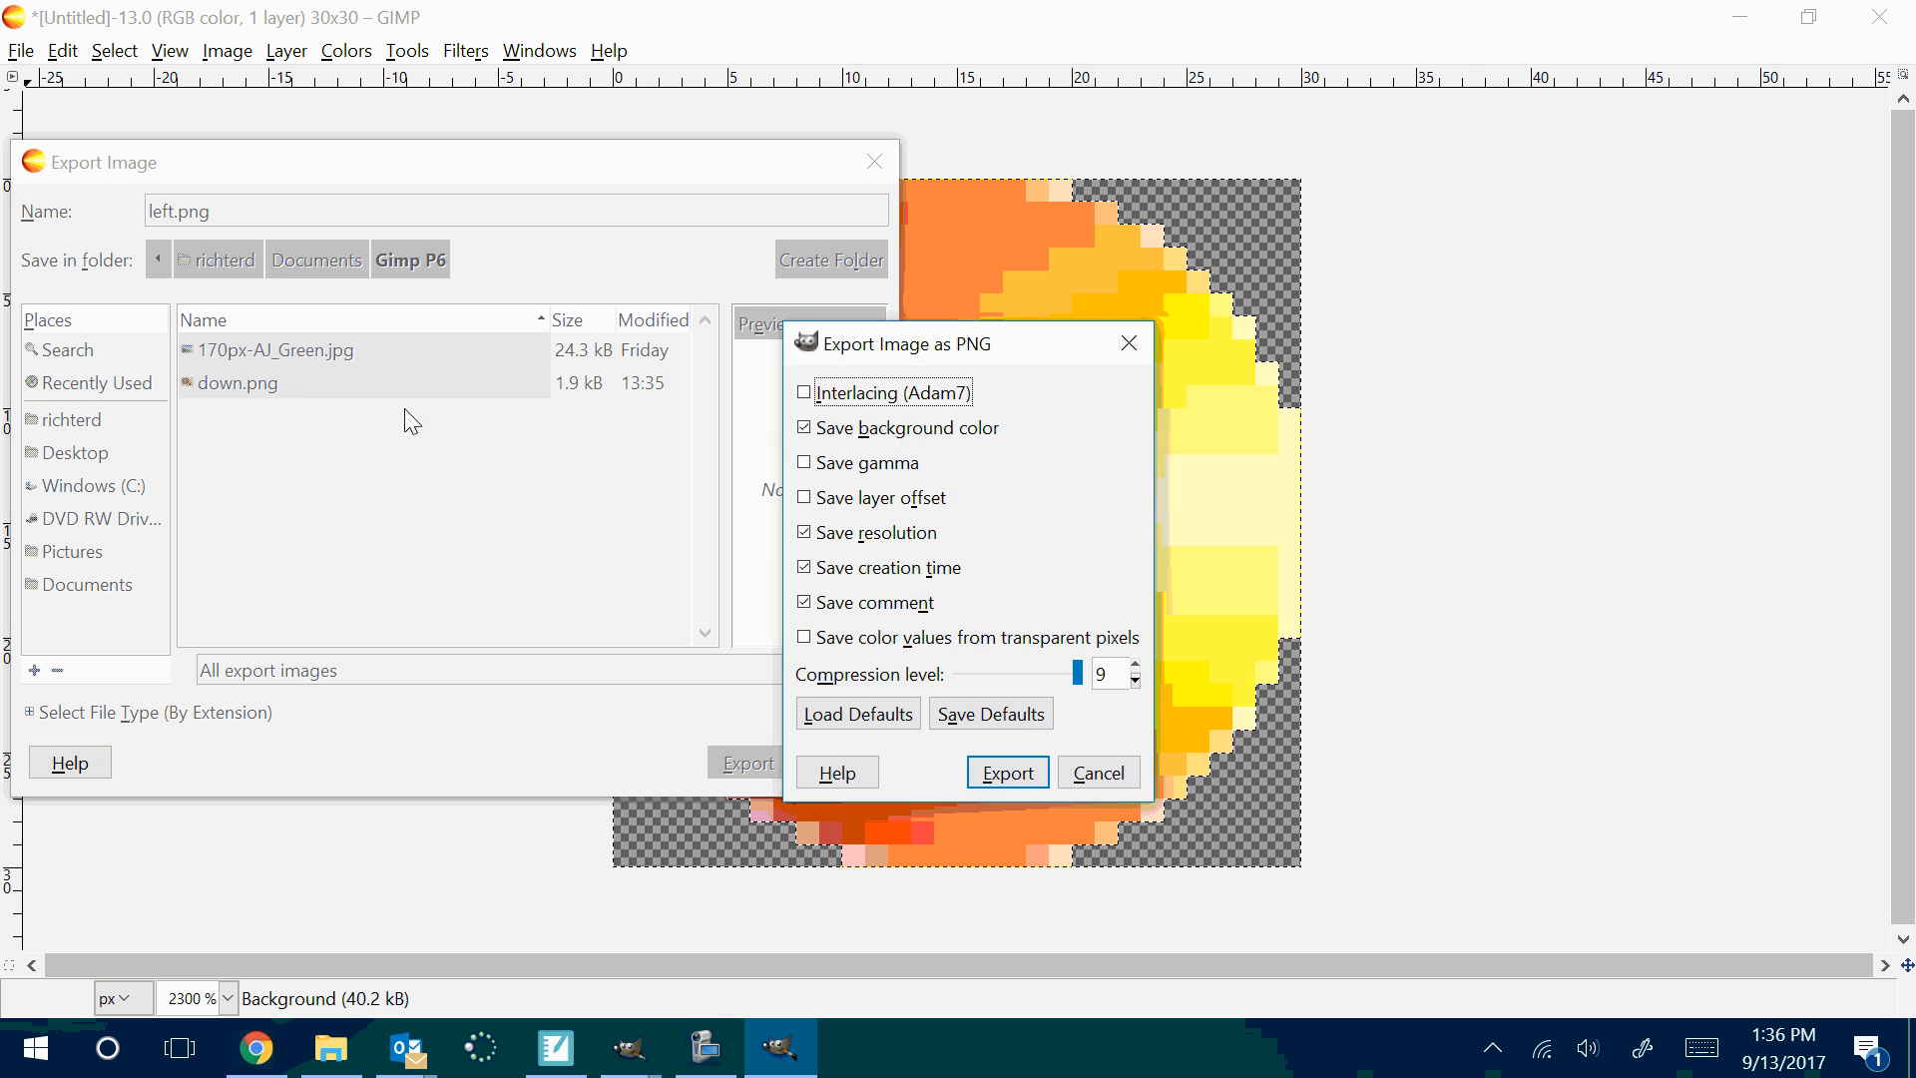
{"action": "left_click", "coordinate": [1008, 776]}
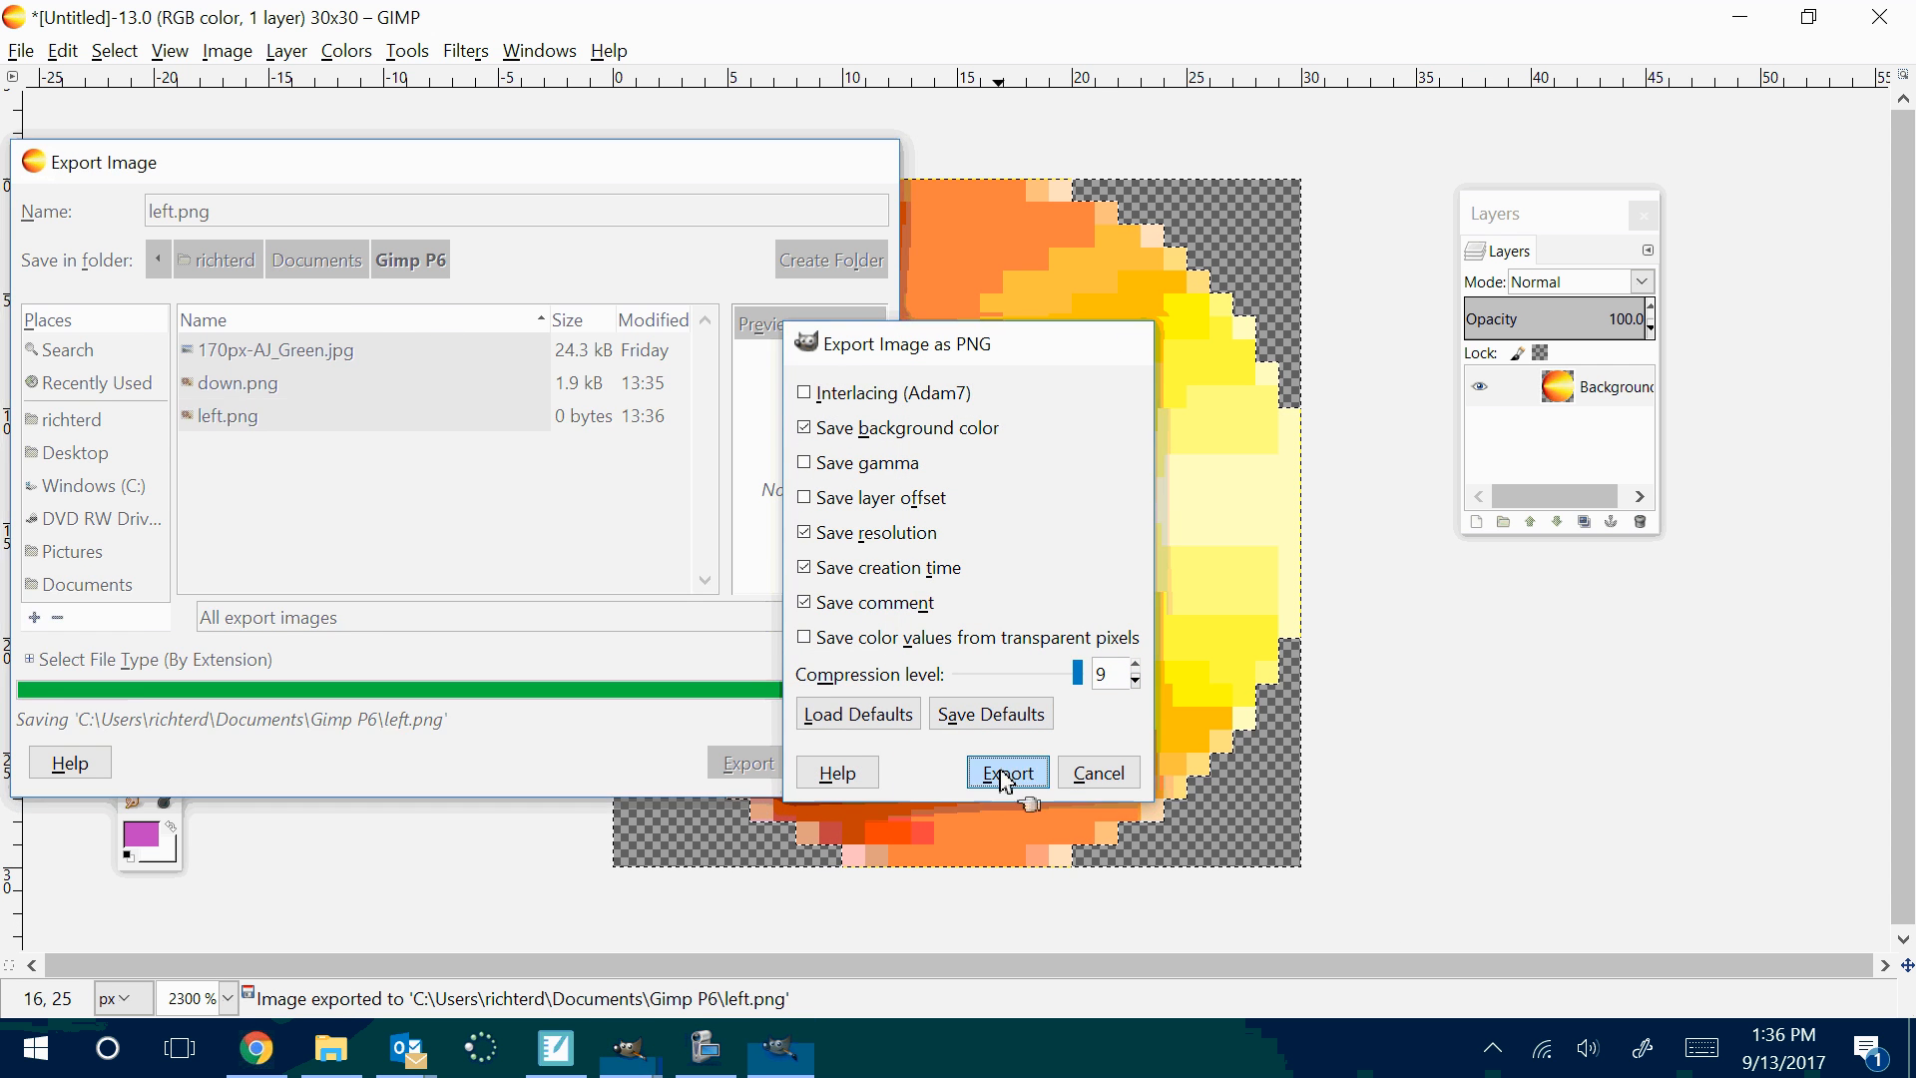
Rotate the whole image another 90° clockwise so the circle's dark edge faces up
{"action": "right_click", "coordinate": [1100, 499]}
{"action": "mouse_move", "coordinate": [1238, 649]}
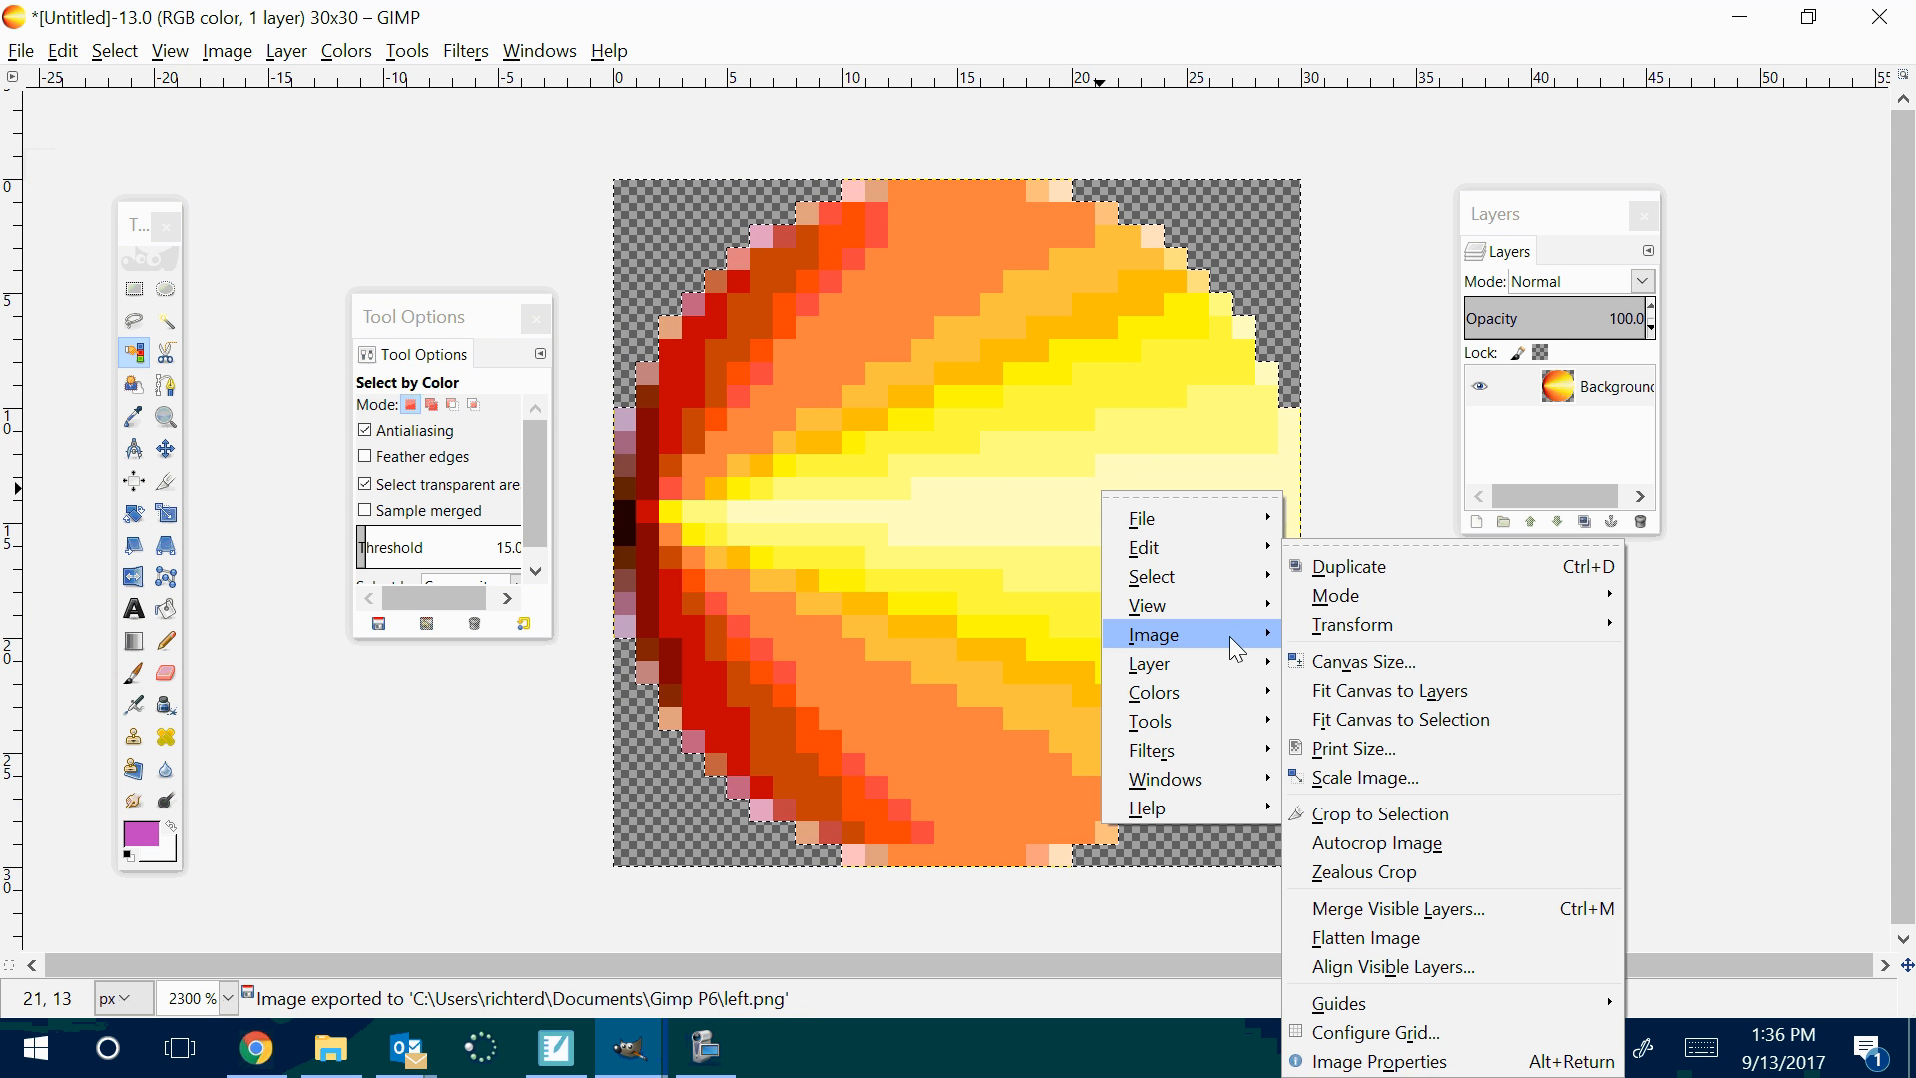
{"action": "mouse_move", "coordinate": [1377, 625]}
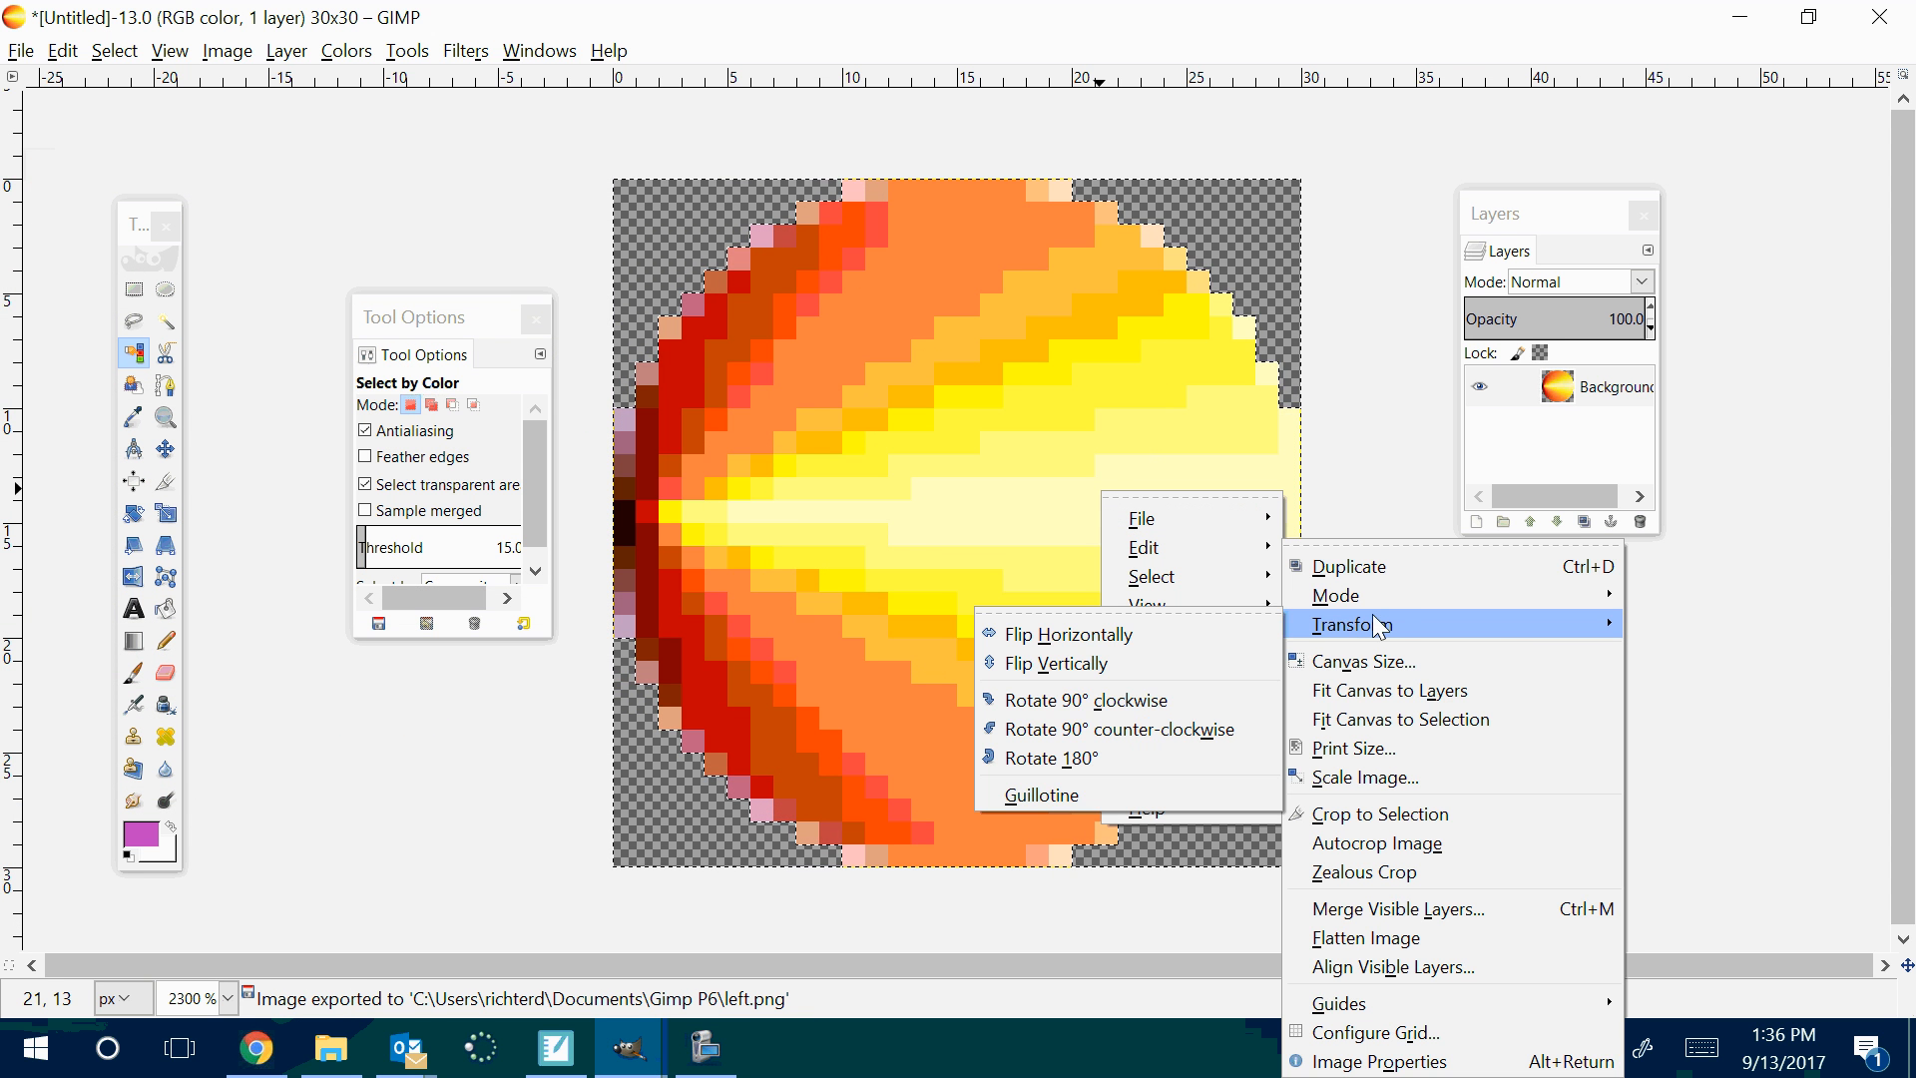
{"action": "left_click", "coordinate": [1146, 697]}
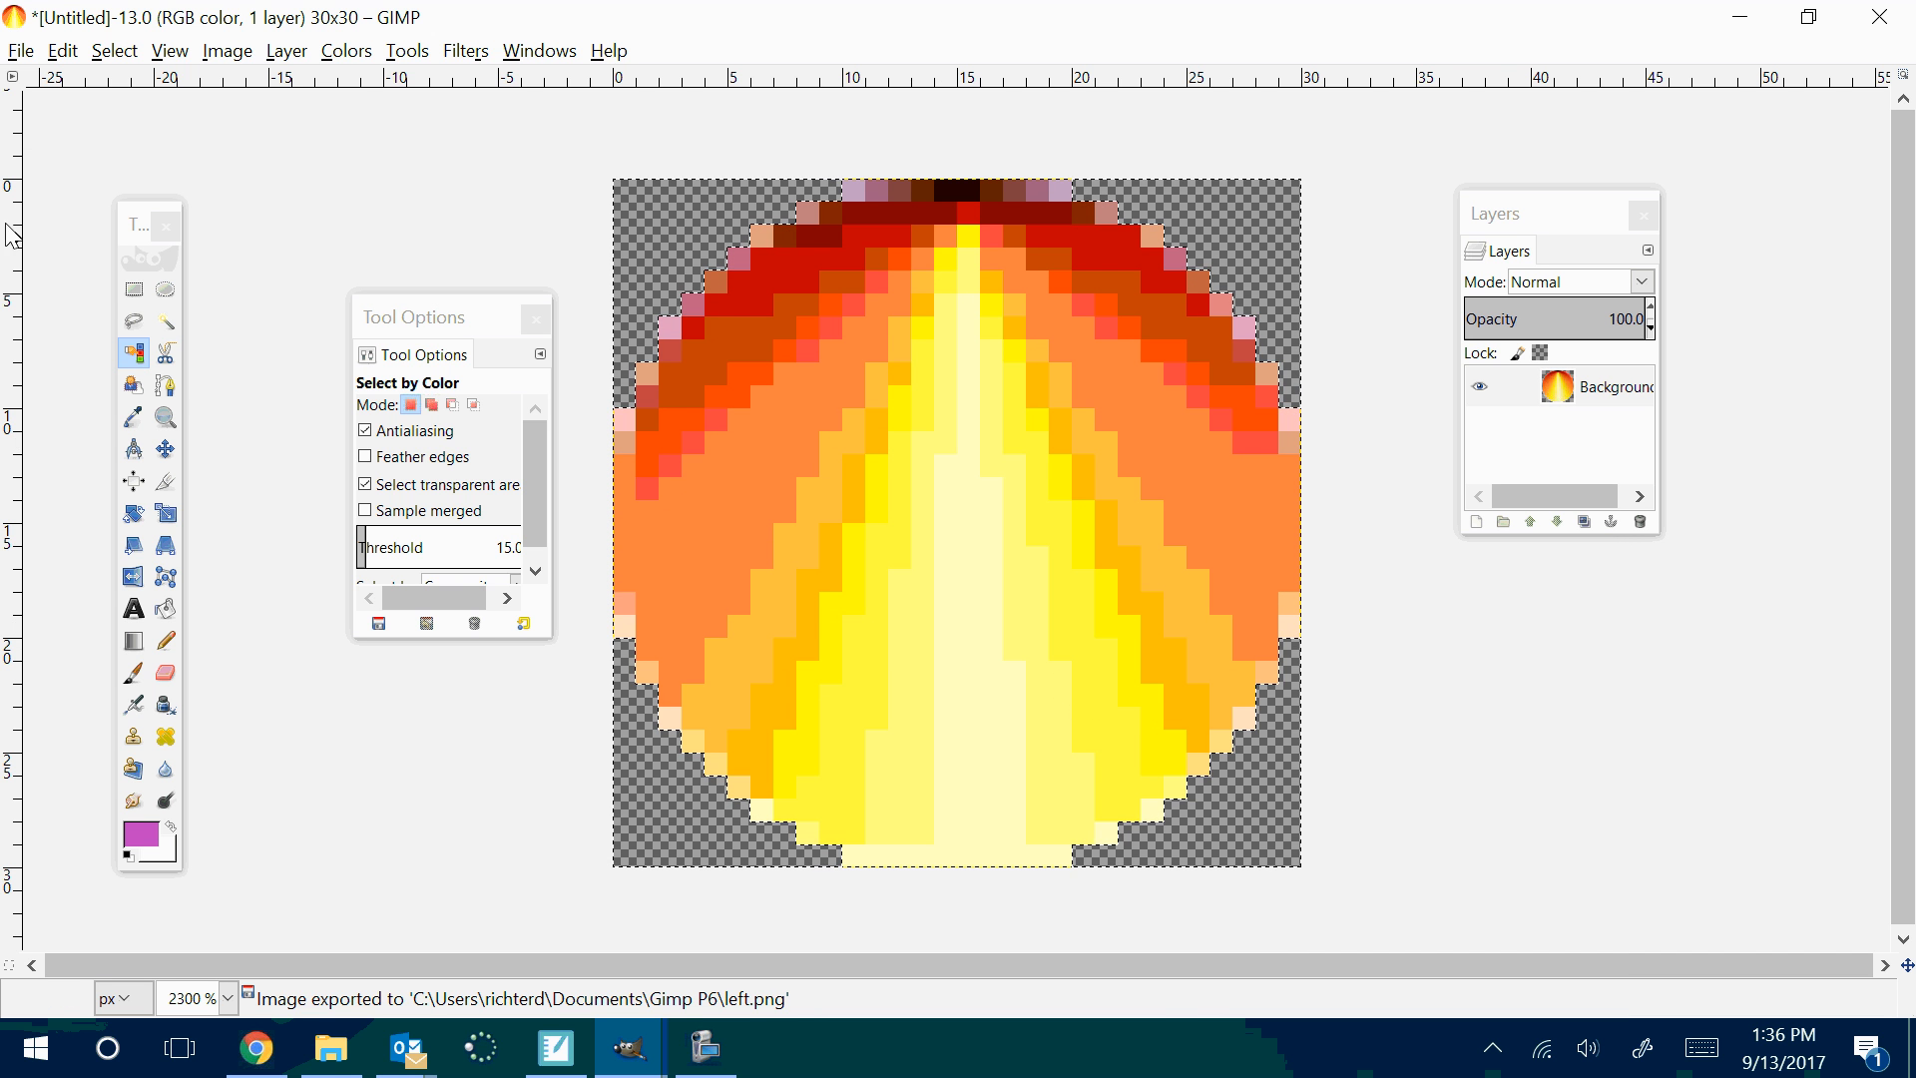
Export the upward-facing image as up.png to the Gimp P6 folder with the default PNG options
{"action": "left_click", "coordinate": [20, 53]}
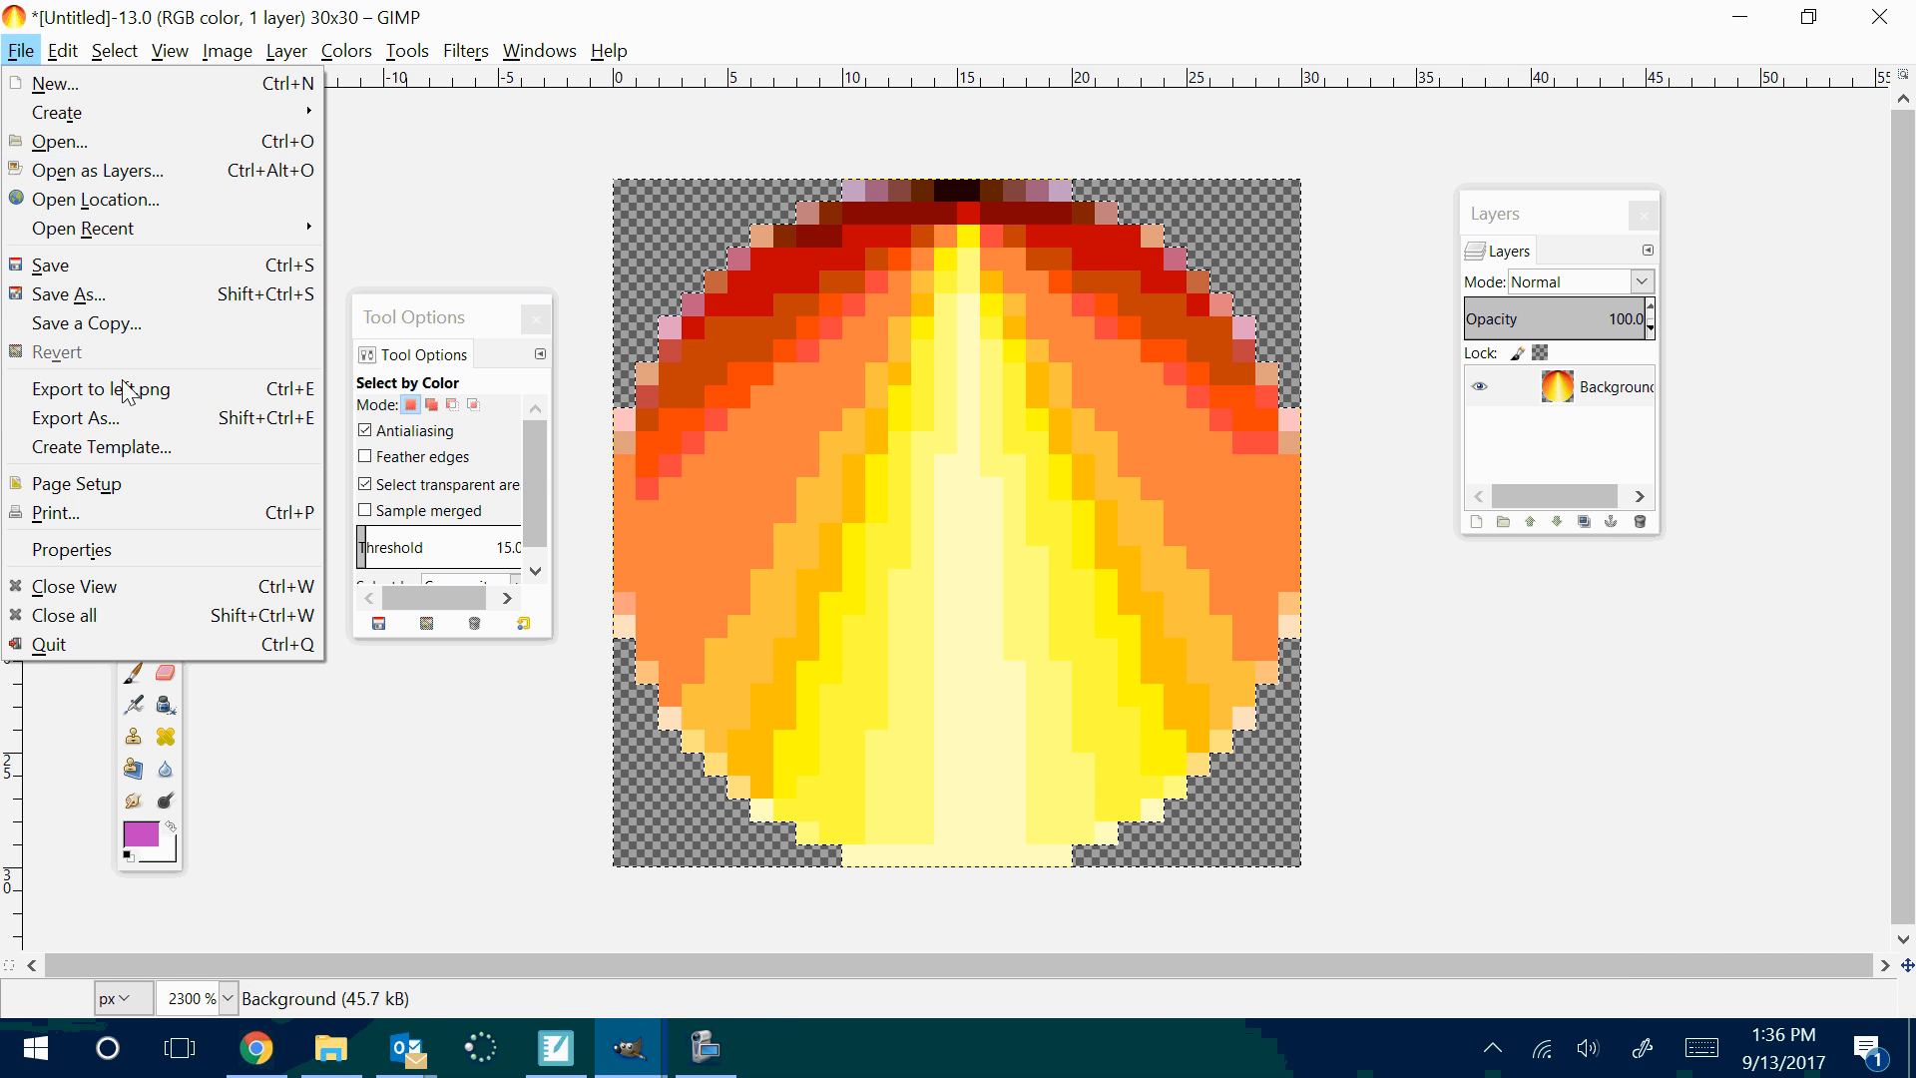
{"action": "left_click", "coordinate": [112, 424]}
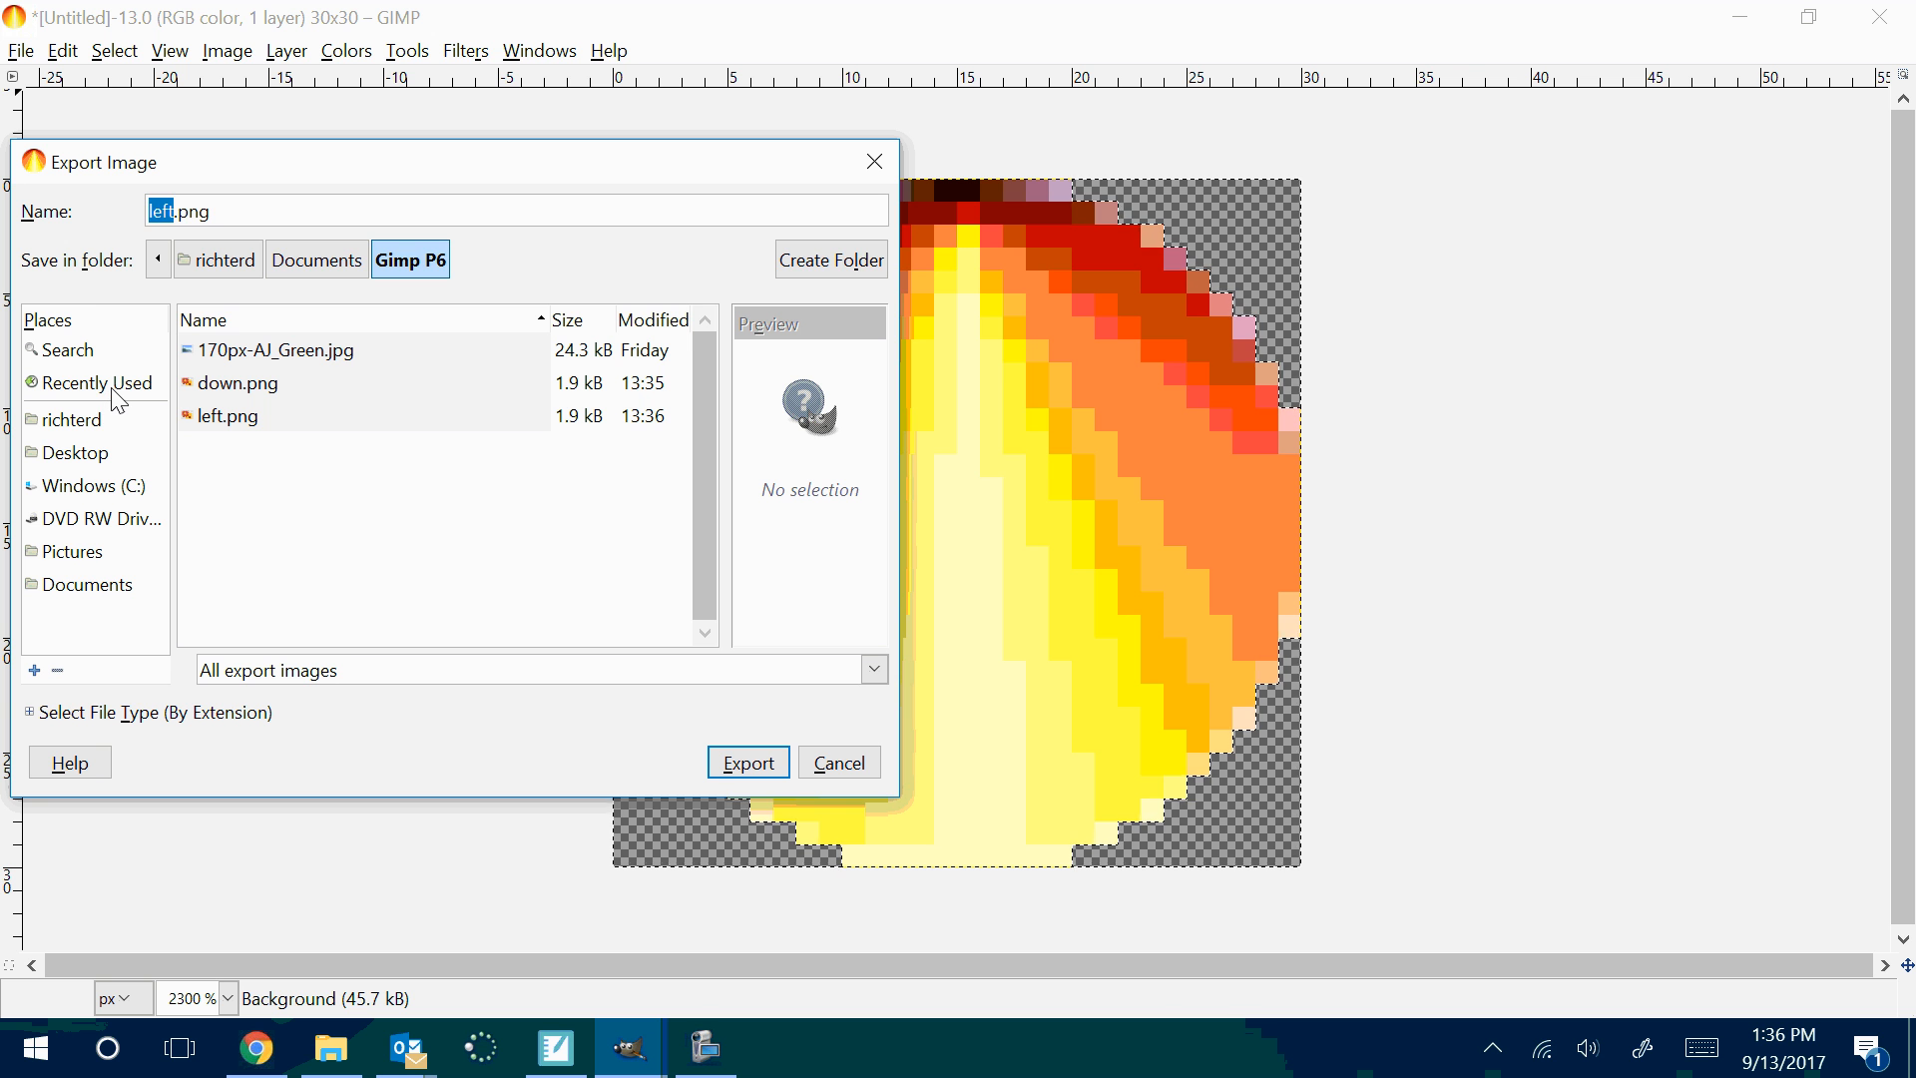
{"action": "type", "text": "up"}
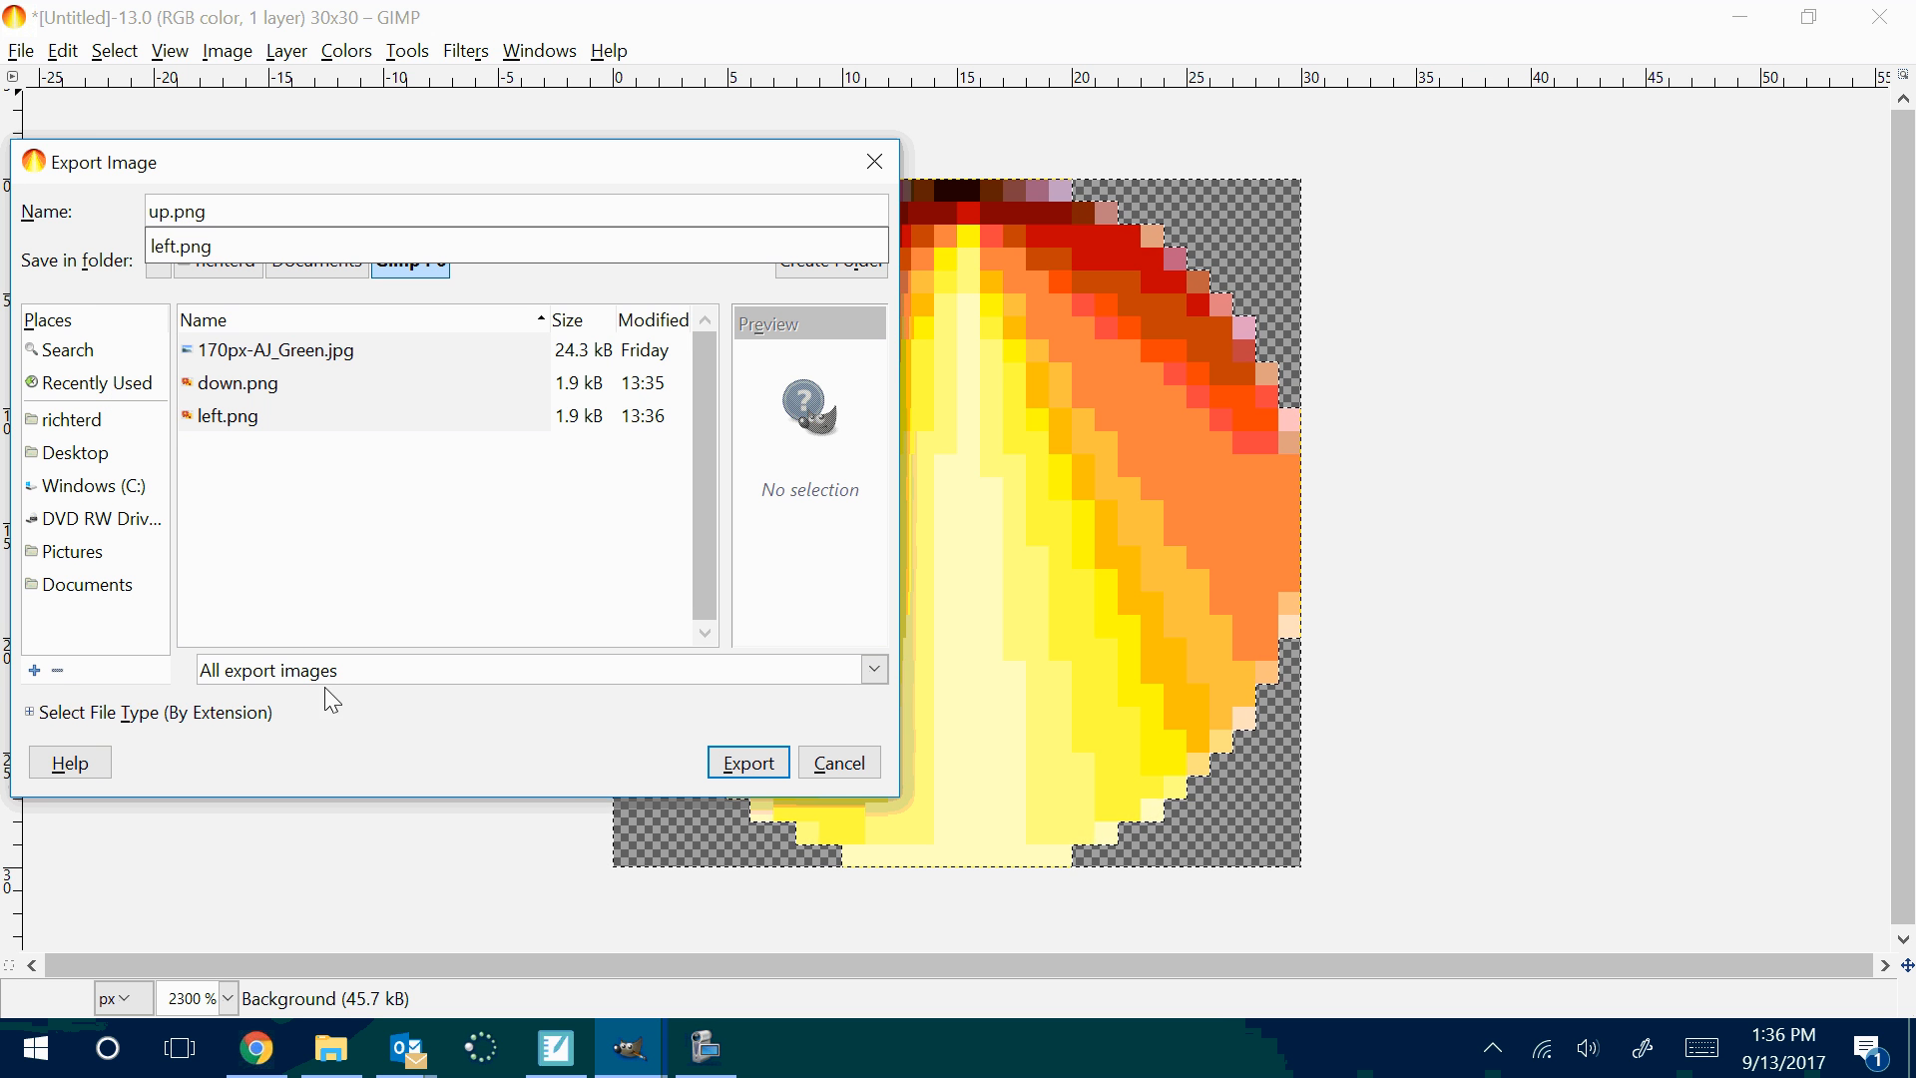
{"action": "left_click", "coordinate": [730, 770]}
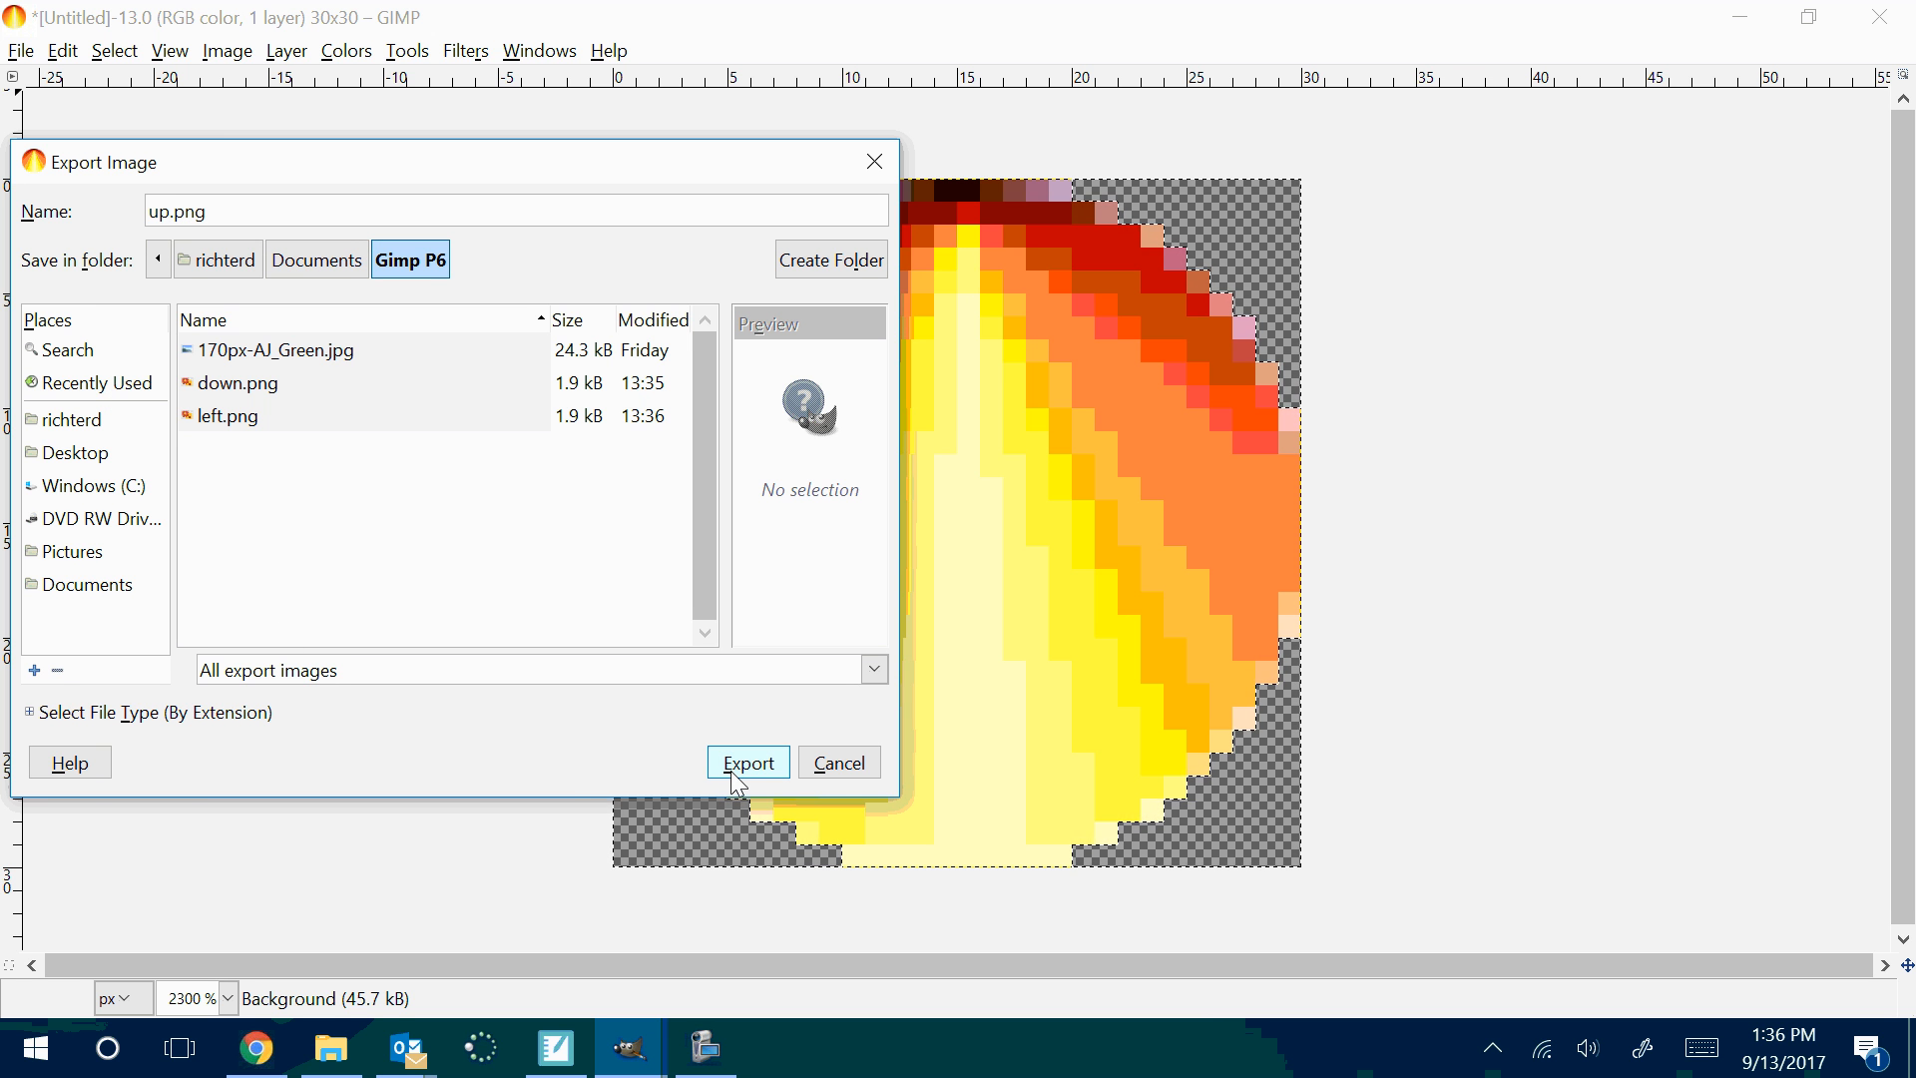
{"action": "left_click", "coordinate": [735, 774]}
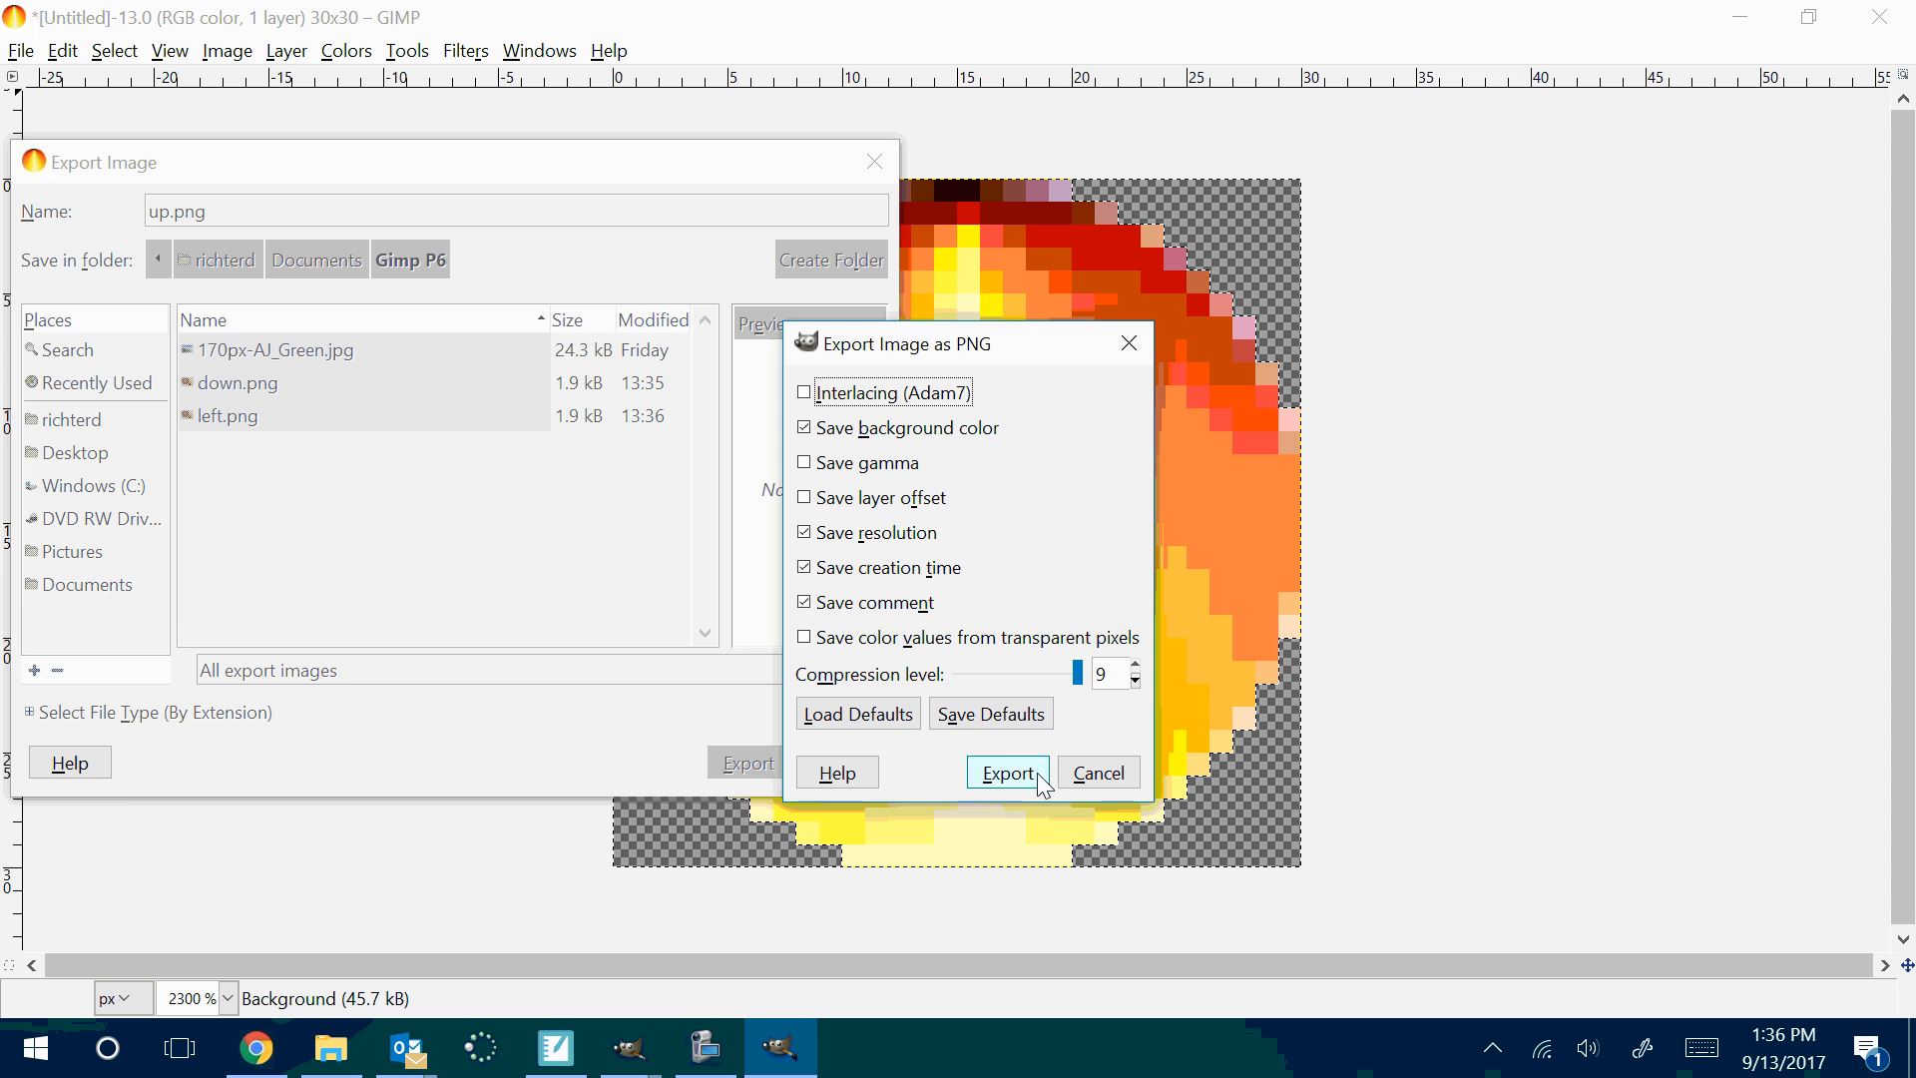
{"action": "left_click", "coordinate": [1009, 774]}
Rotate the whole image 90° clockwise once more so the circle's dark edge faces right
{"action": "right_click", "coordinate": [1021, 457]}
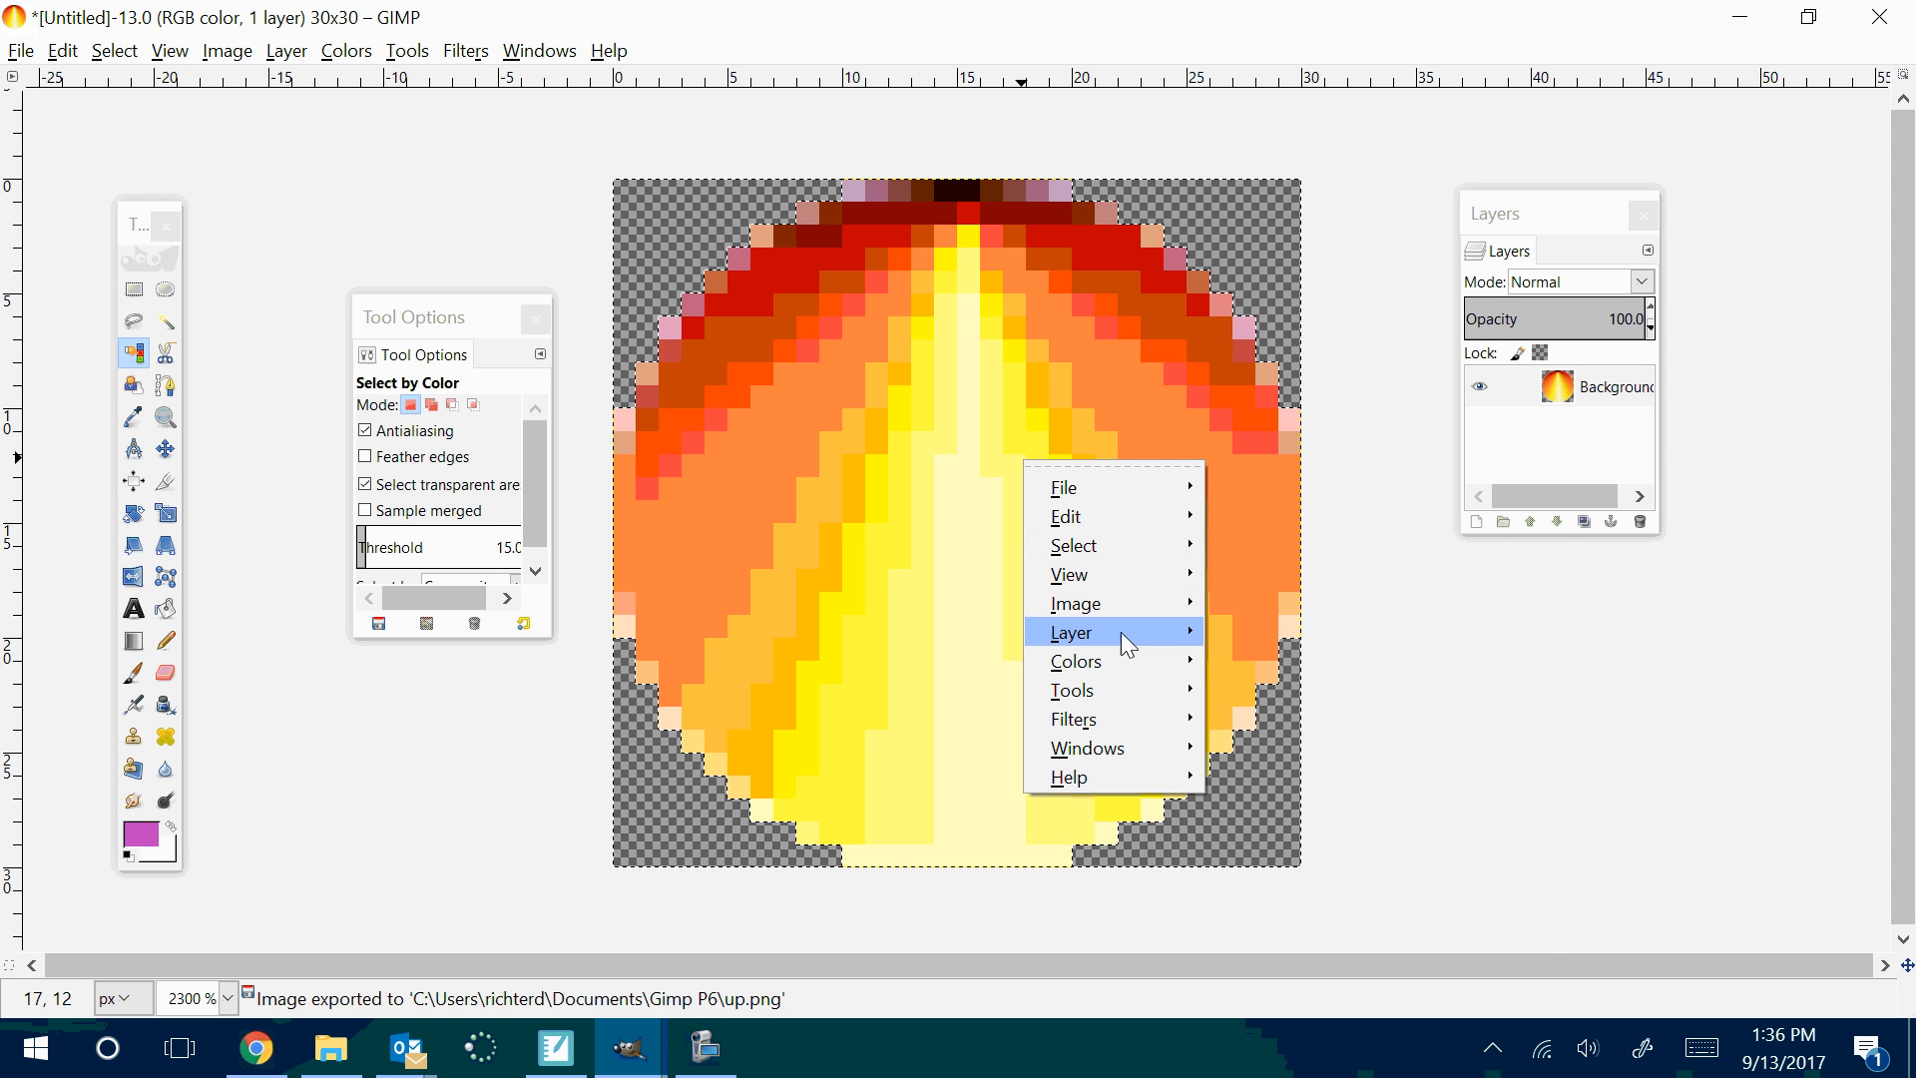
{"action": "mouse_move", "coordinate": [1106, 611]}
{"action": "mouse_move", "coordinate": [1313, 612]}
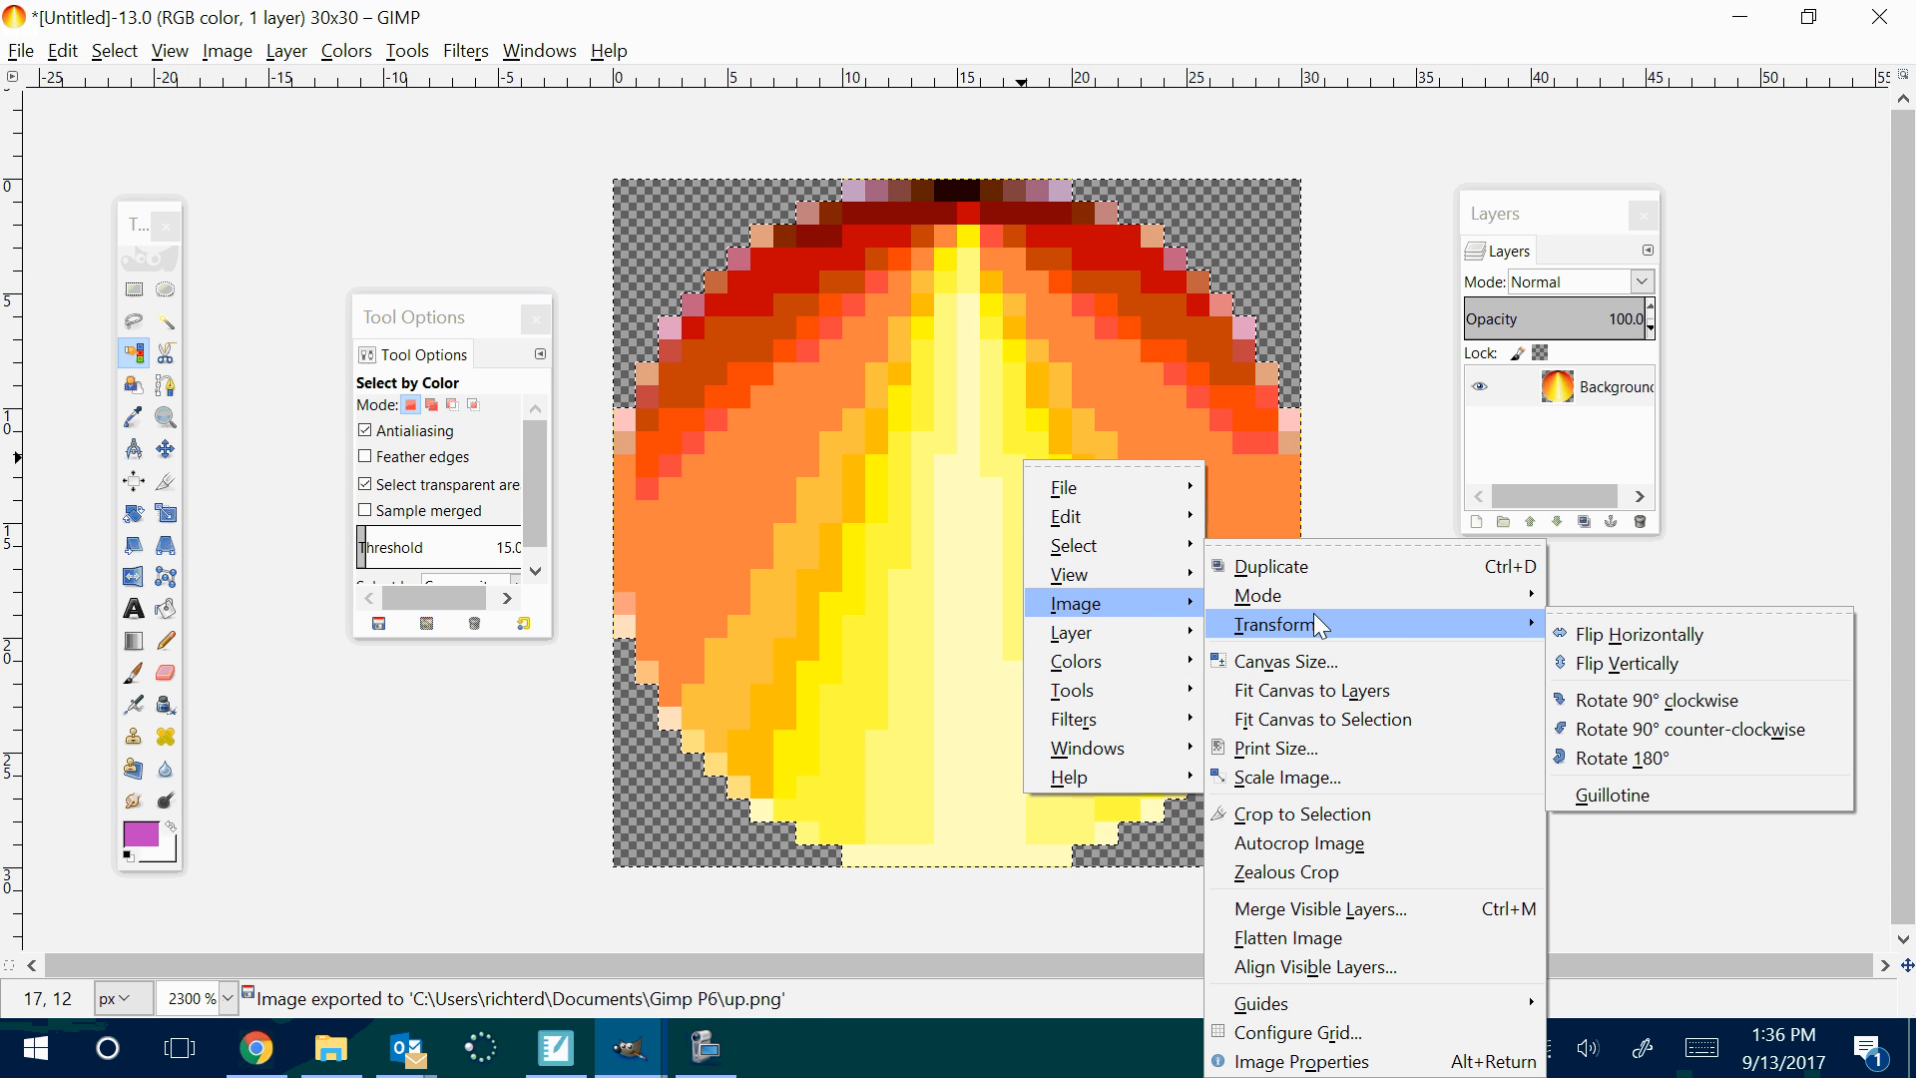
{"action": "left_click", "coordinate": [1728, 693]}
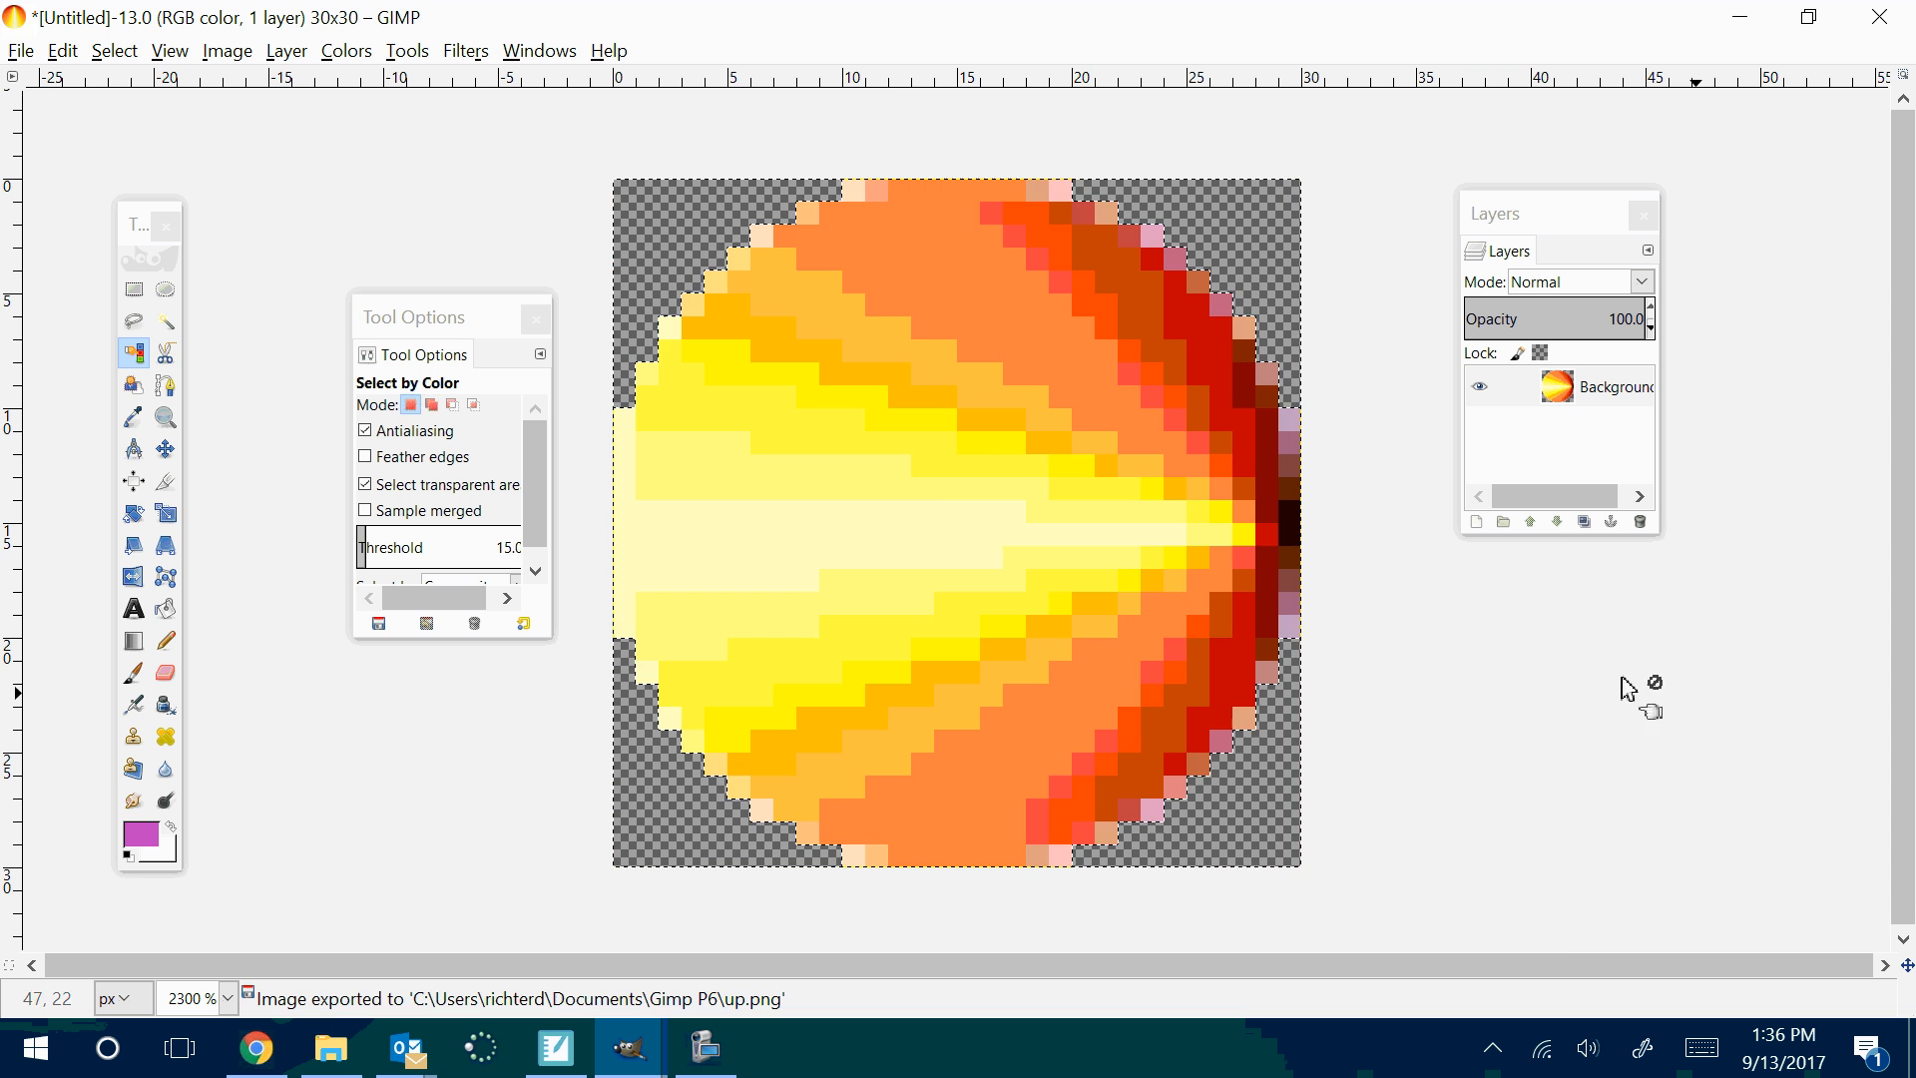
Export the right-facing image as right.png to the Gimp P6 folder with the default PNG options
{"action": "left_click", "coordinate": [20, 51]}
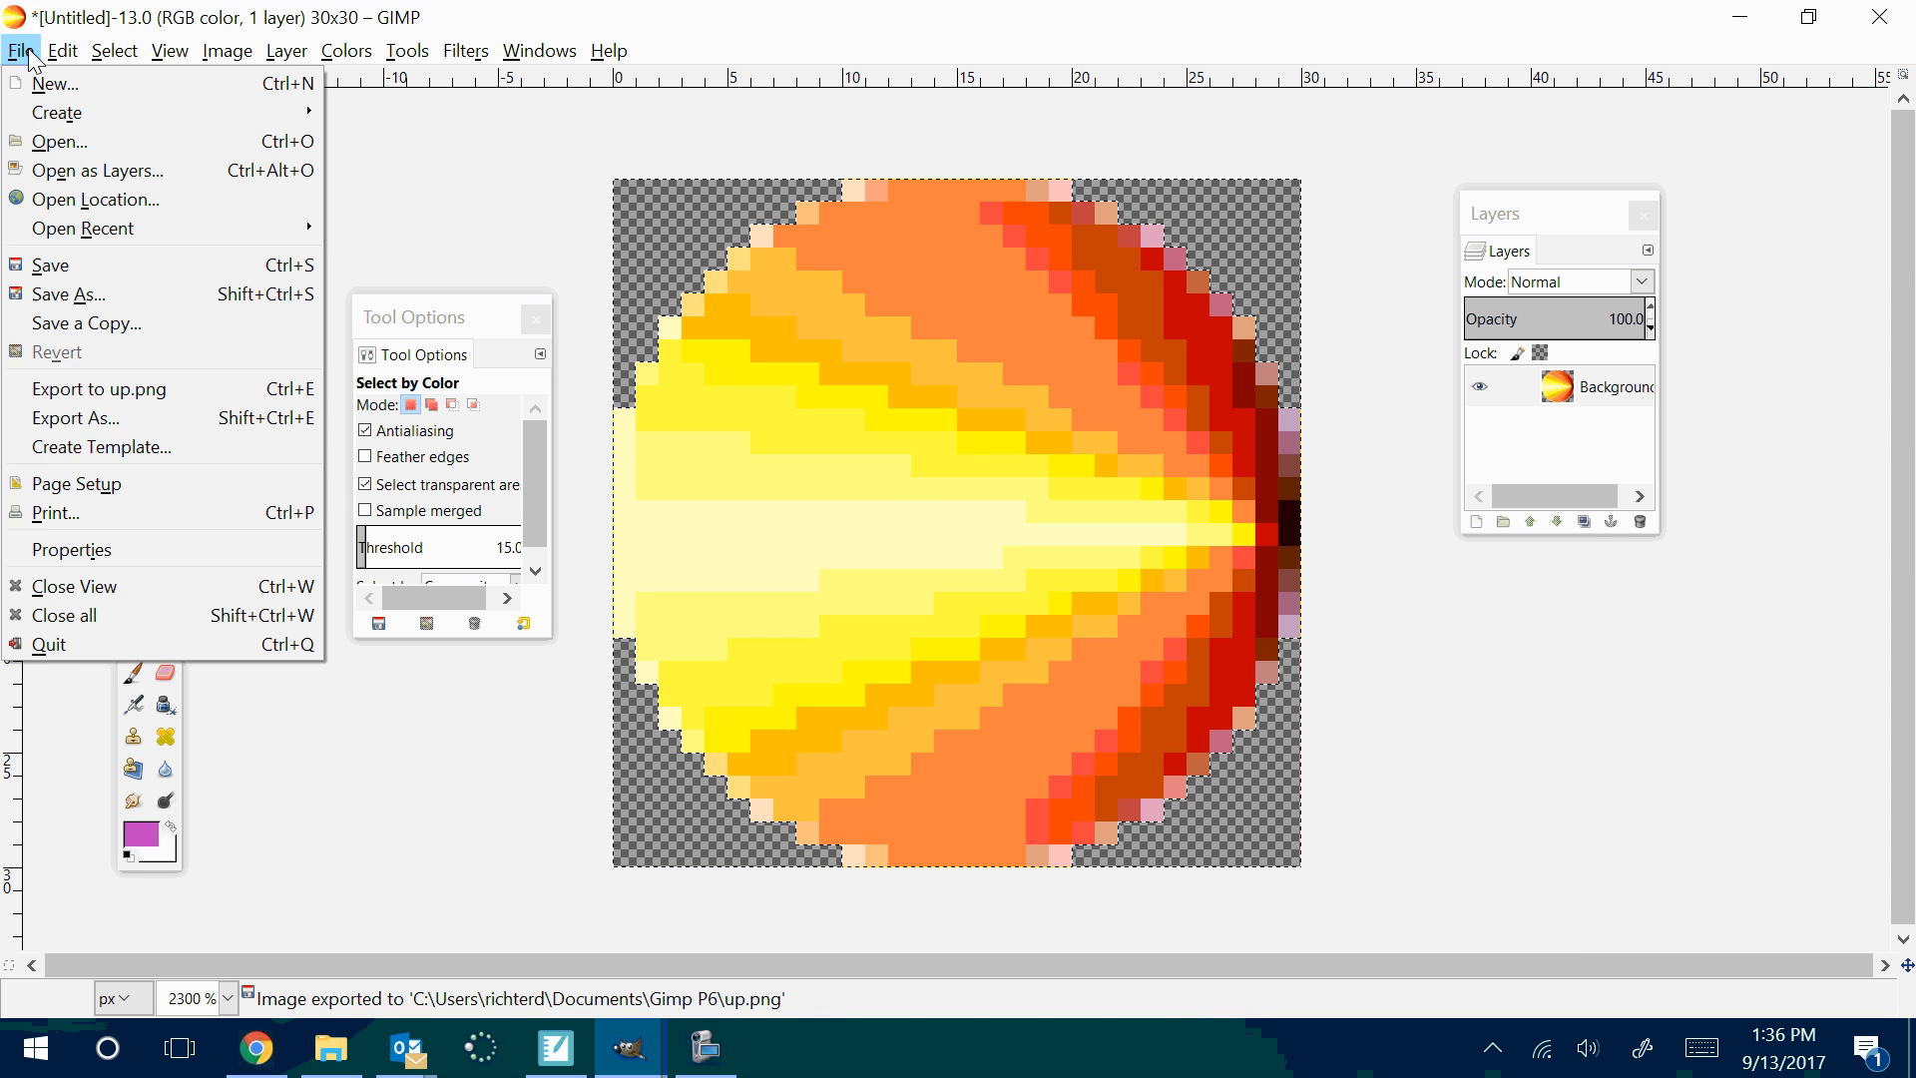
{"action": "mouse_move", "coordinate": [61, 51]}
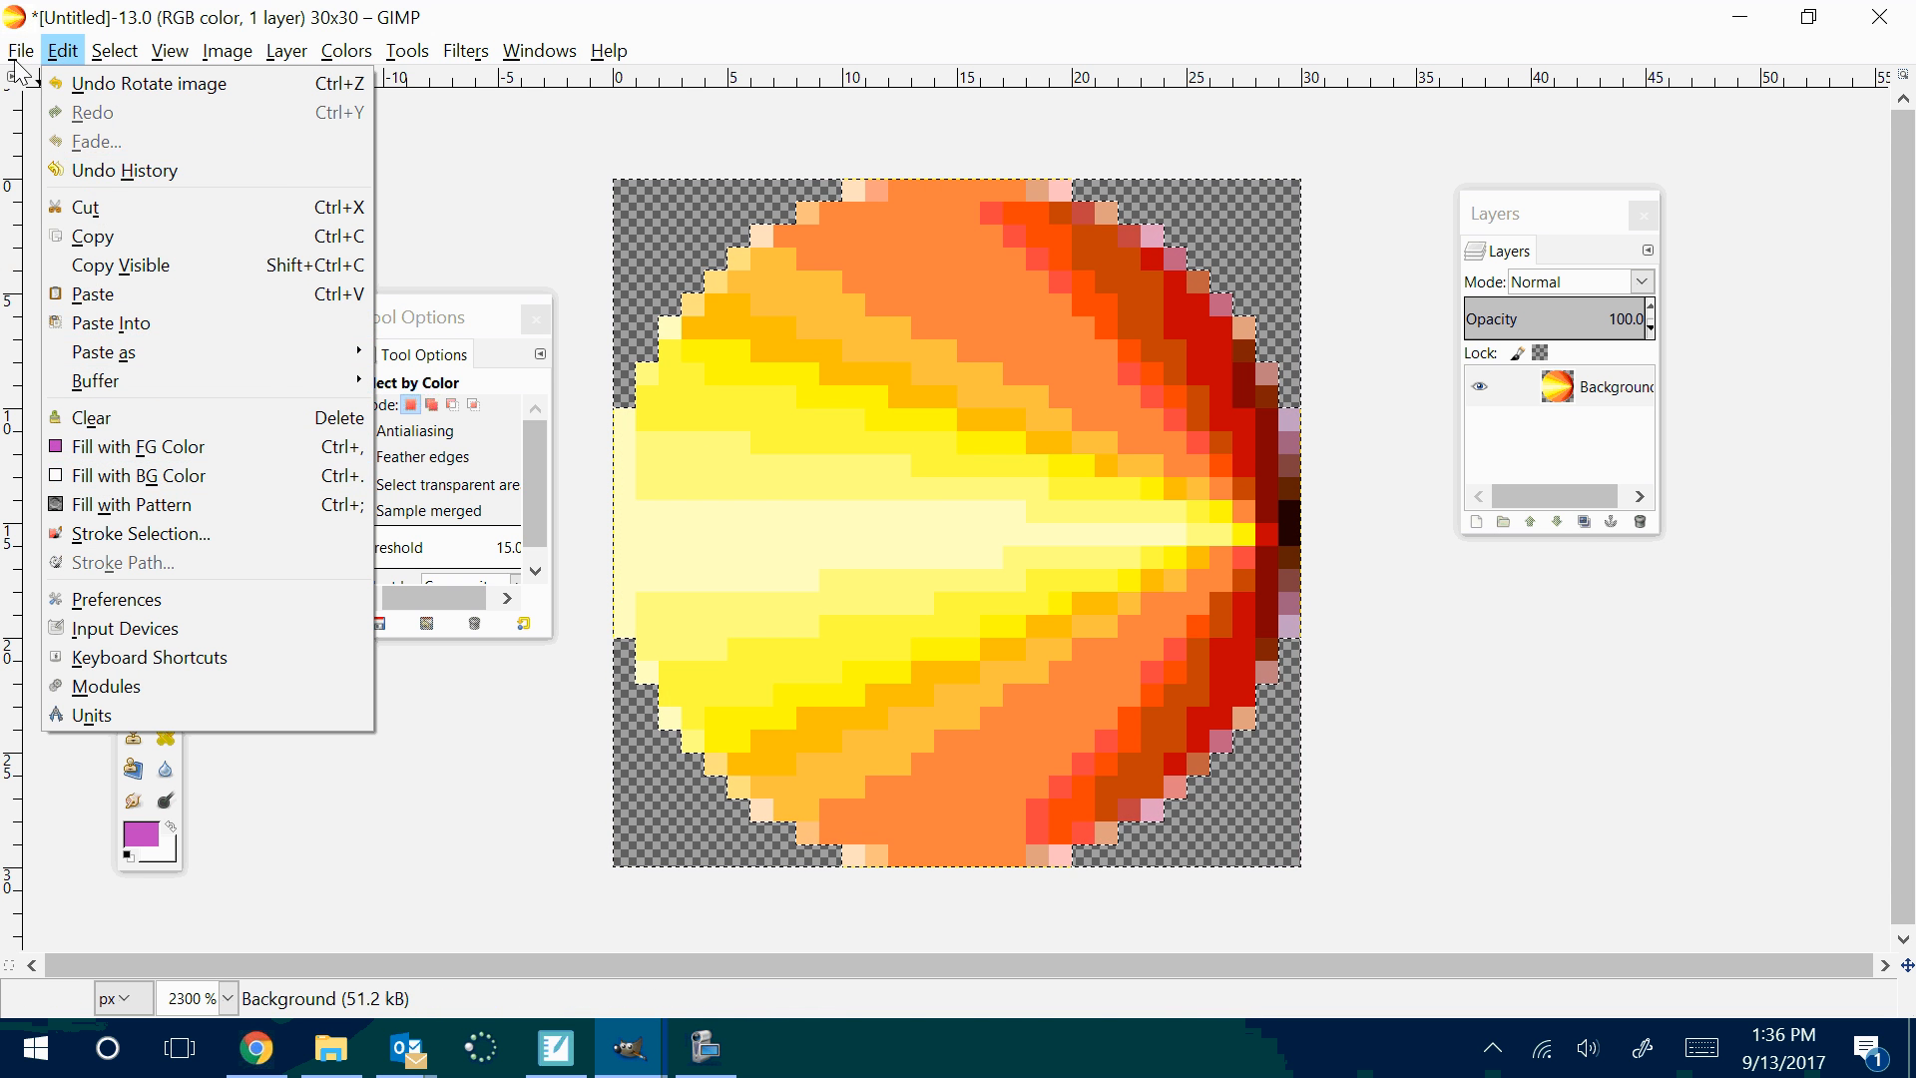
{"action": "left_click", "coordinate": [98, 419]}
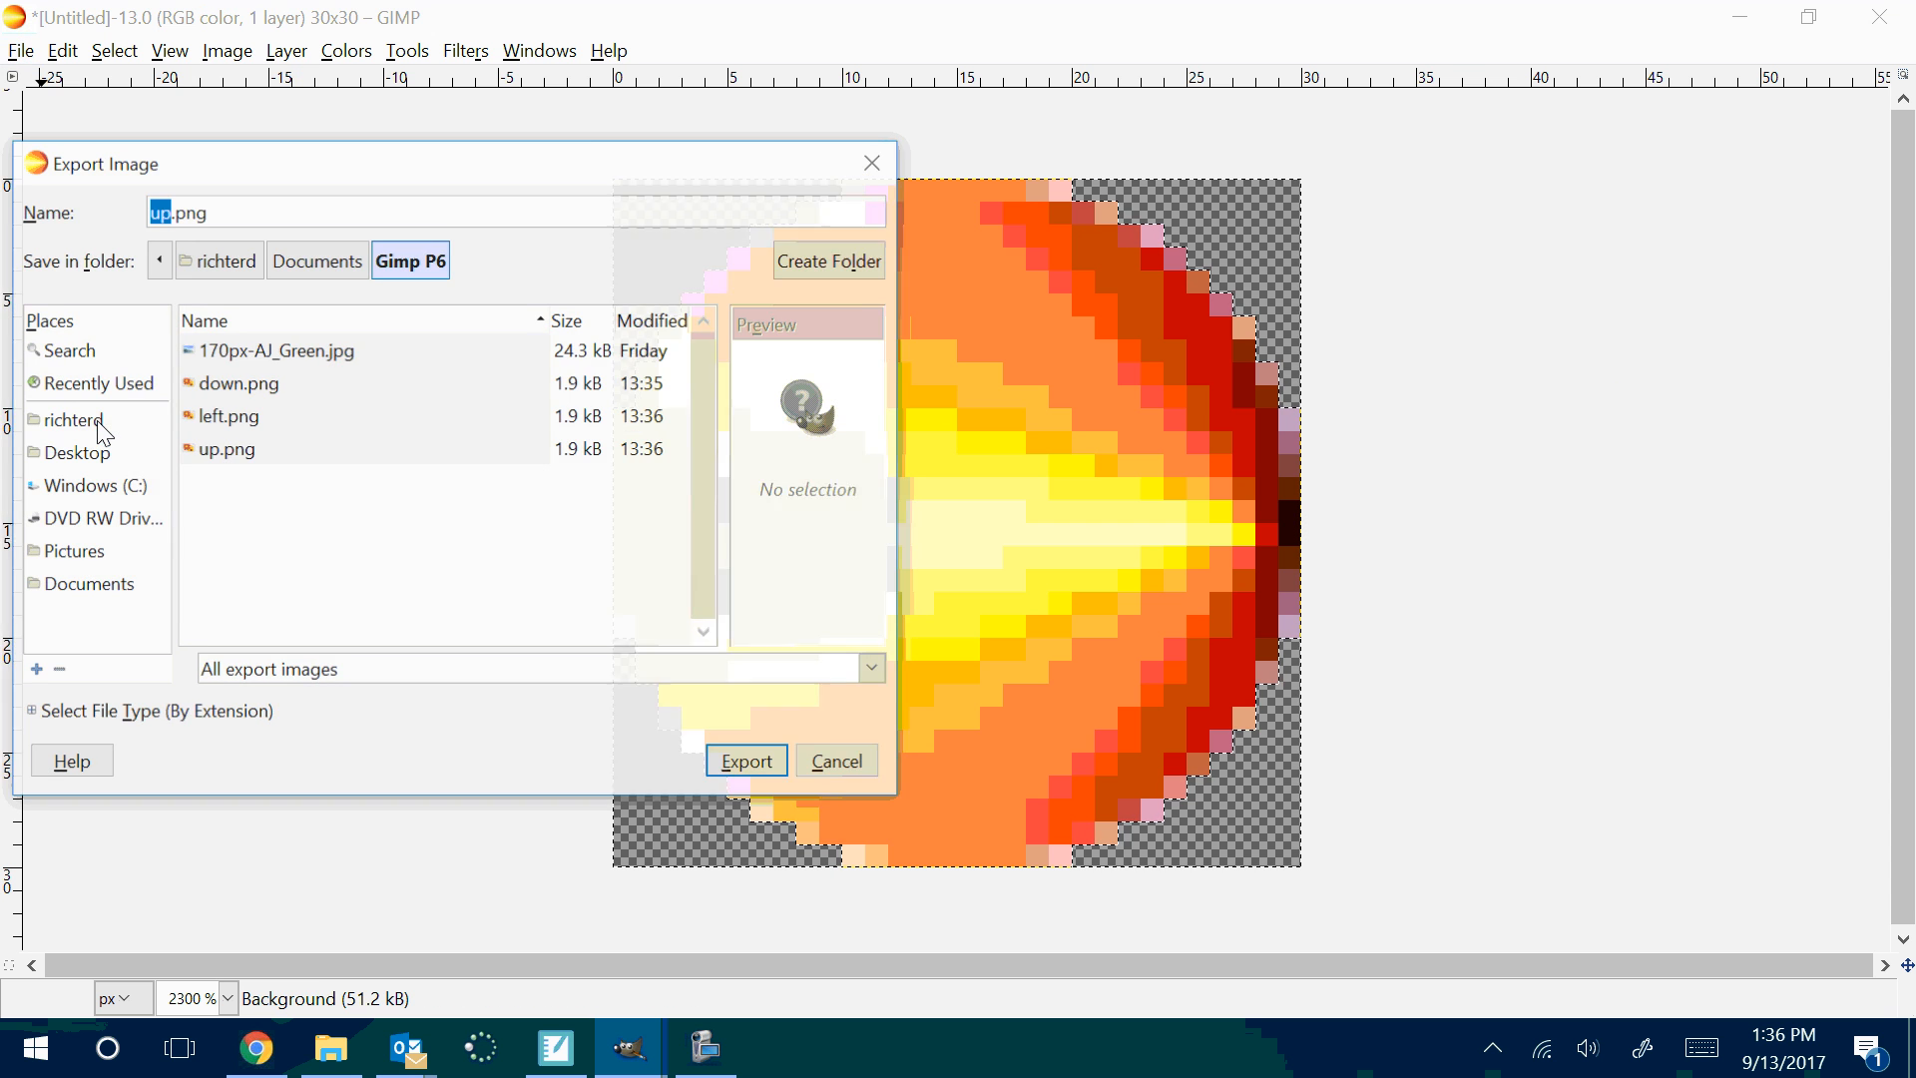
{"action": "type", "text": "right"}
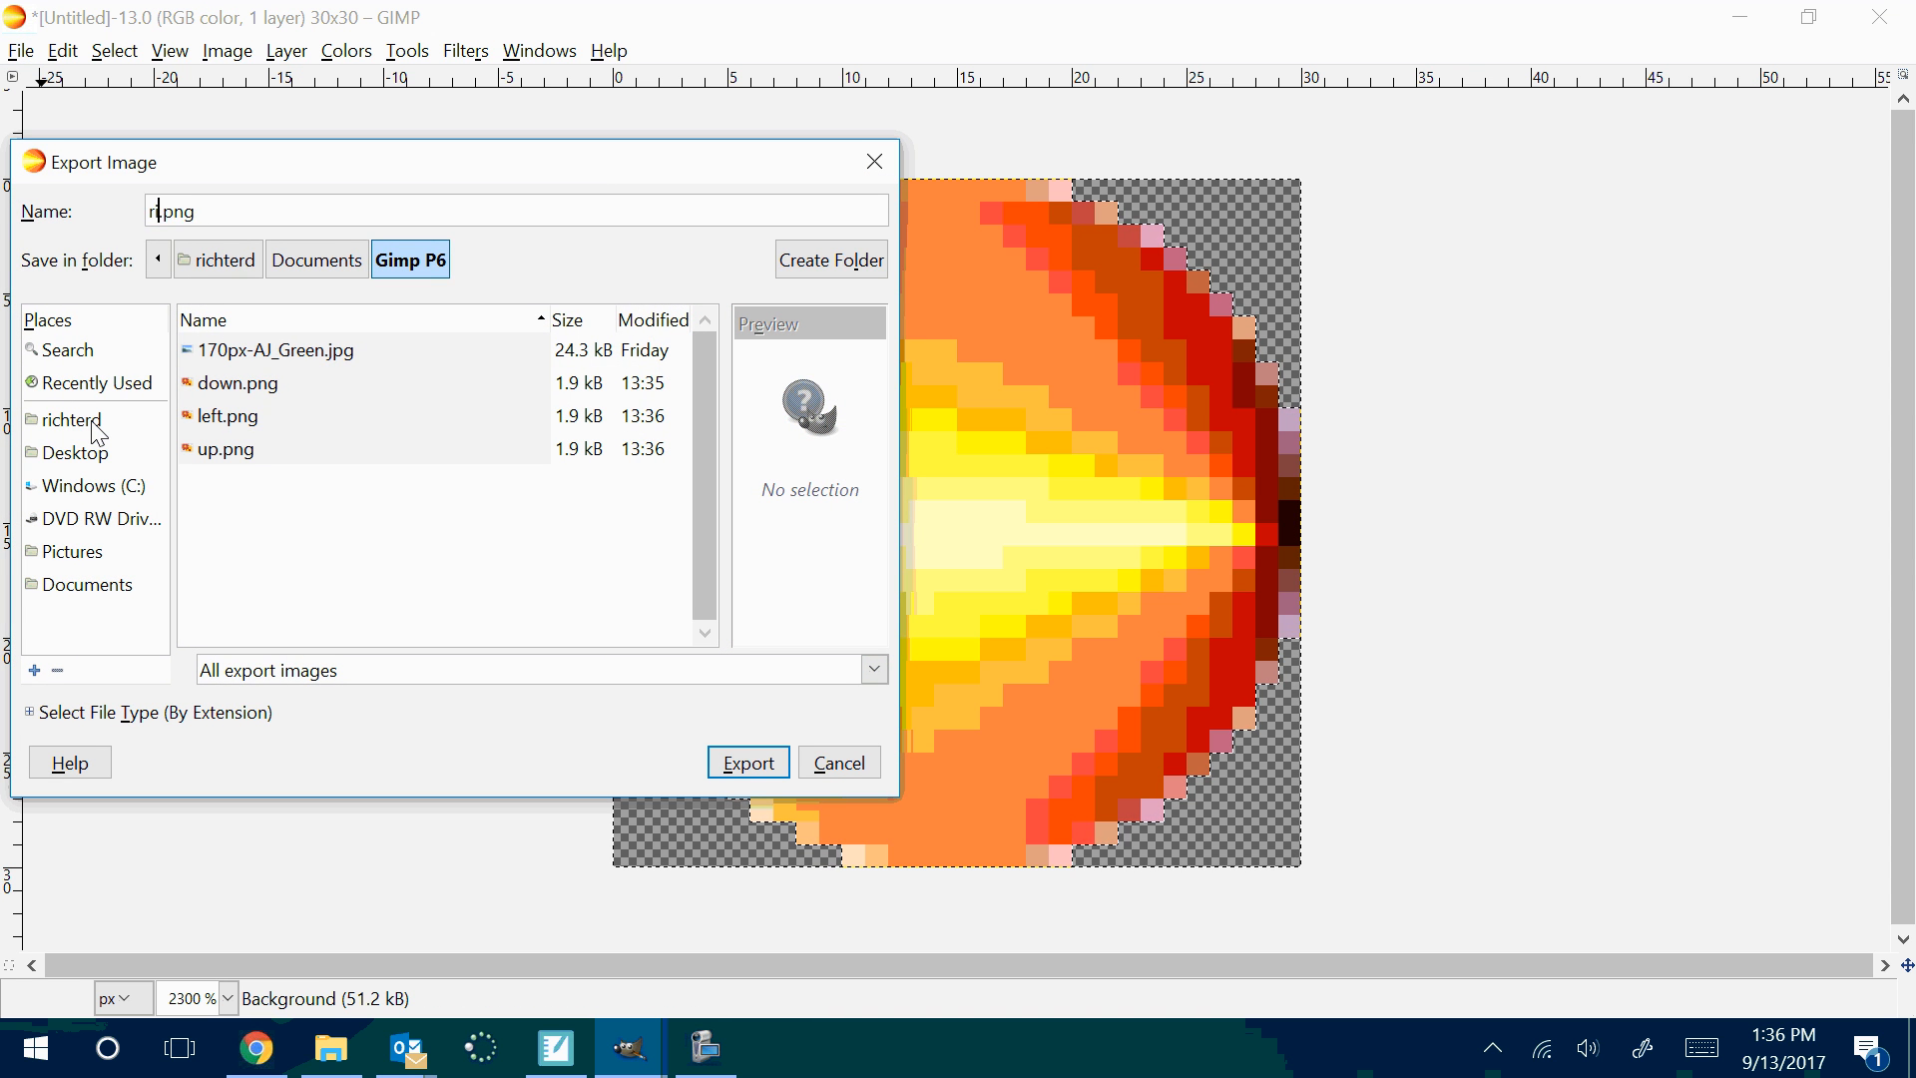
{"action": "key", "text": "Return"}
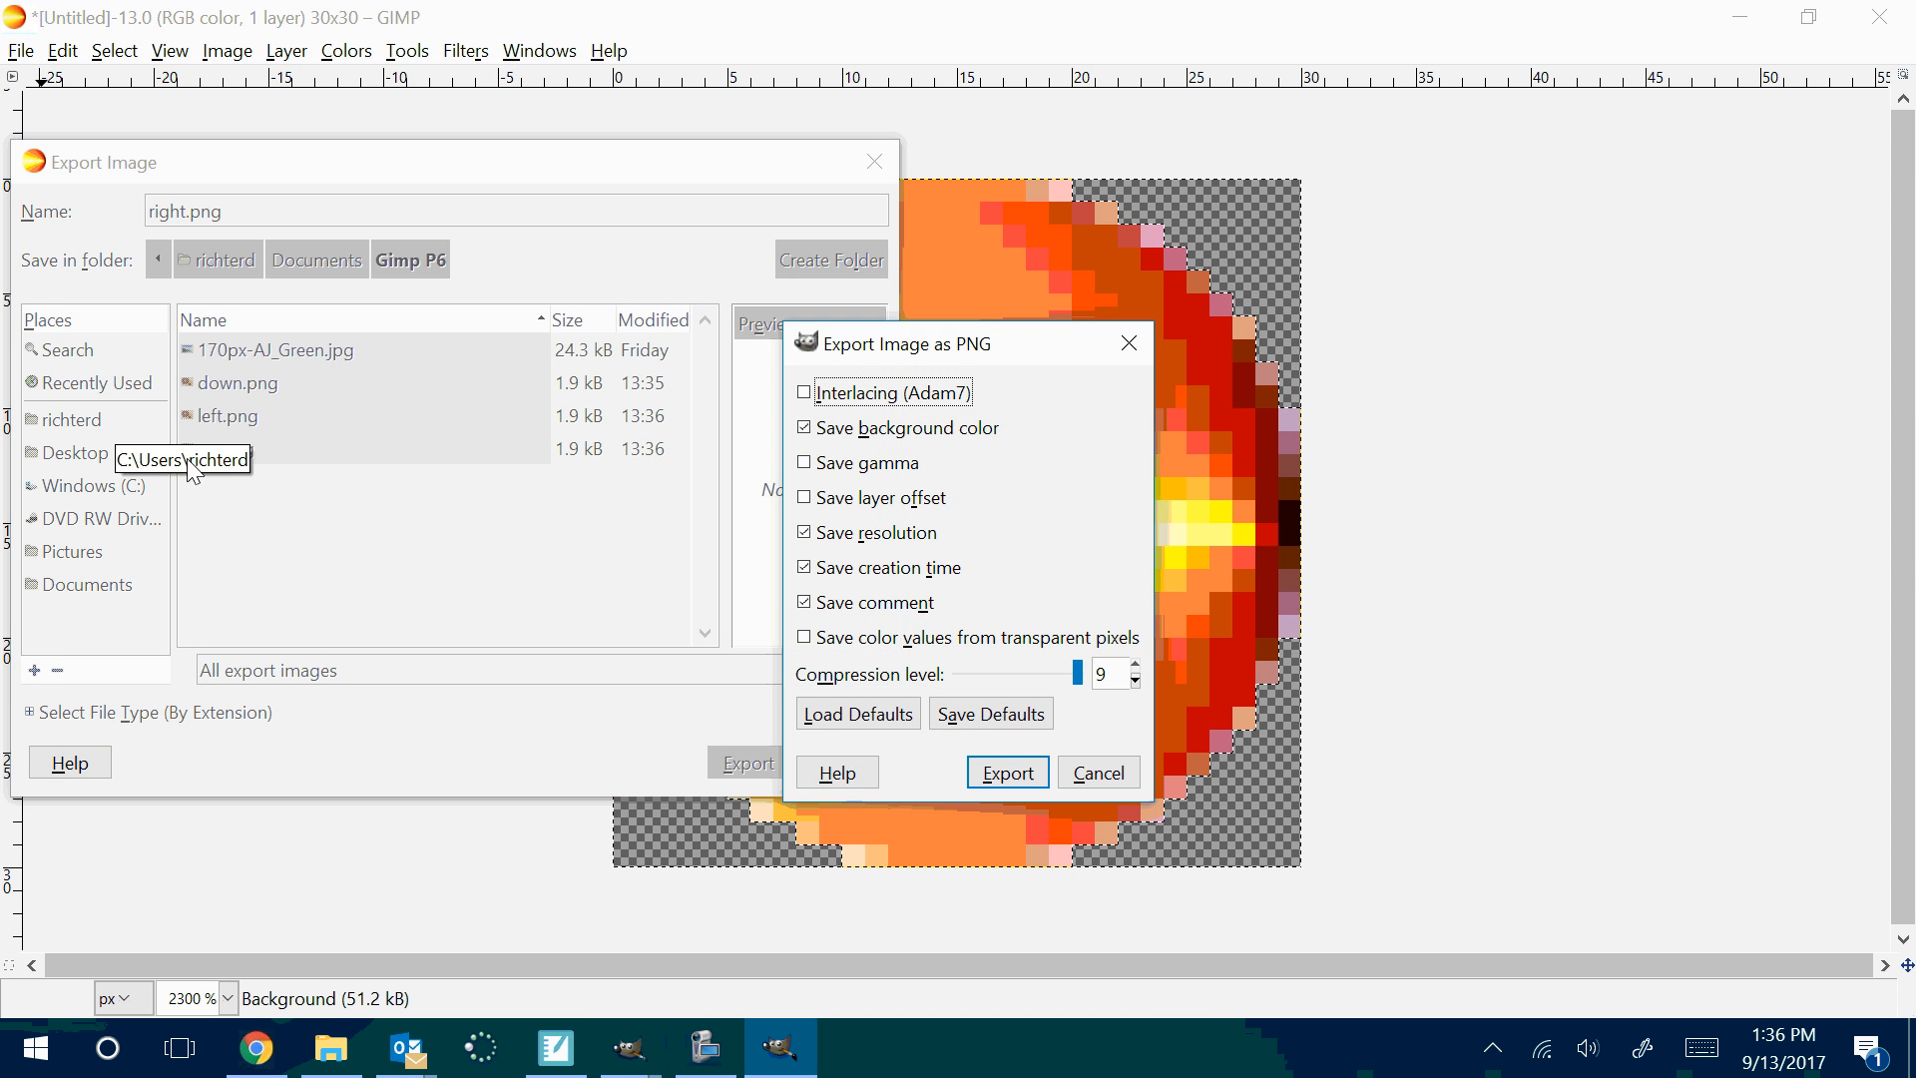
{"action": "left_click", "coordinate": [1007, 773]}
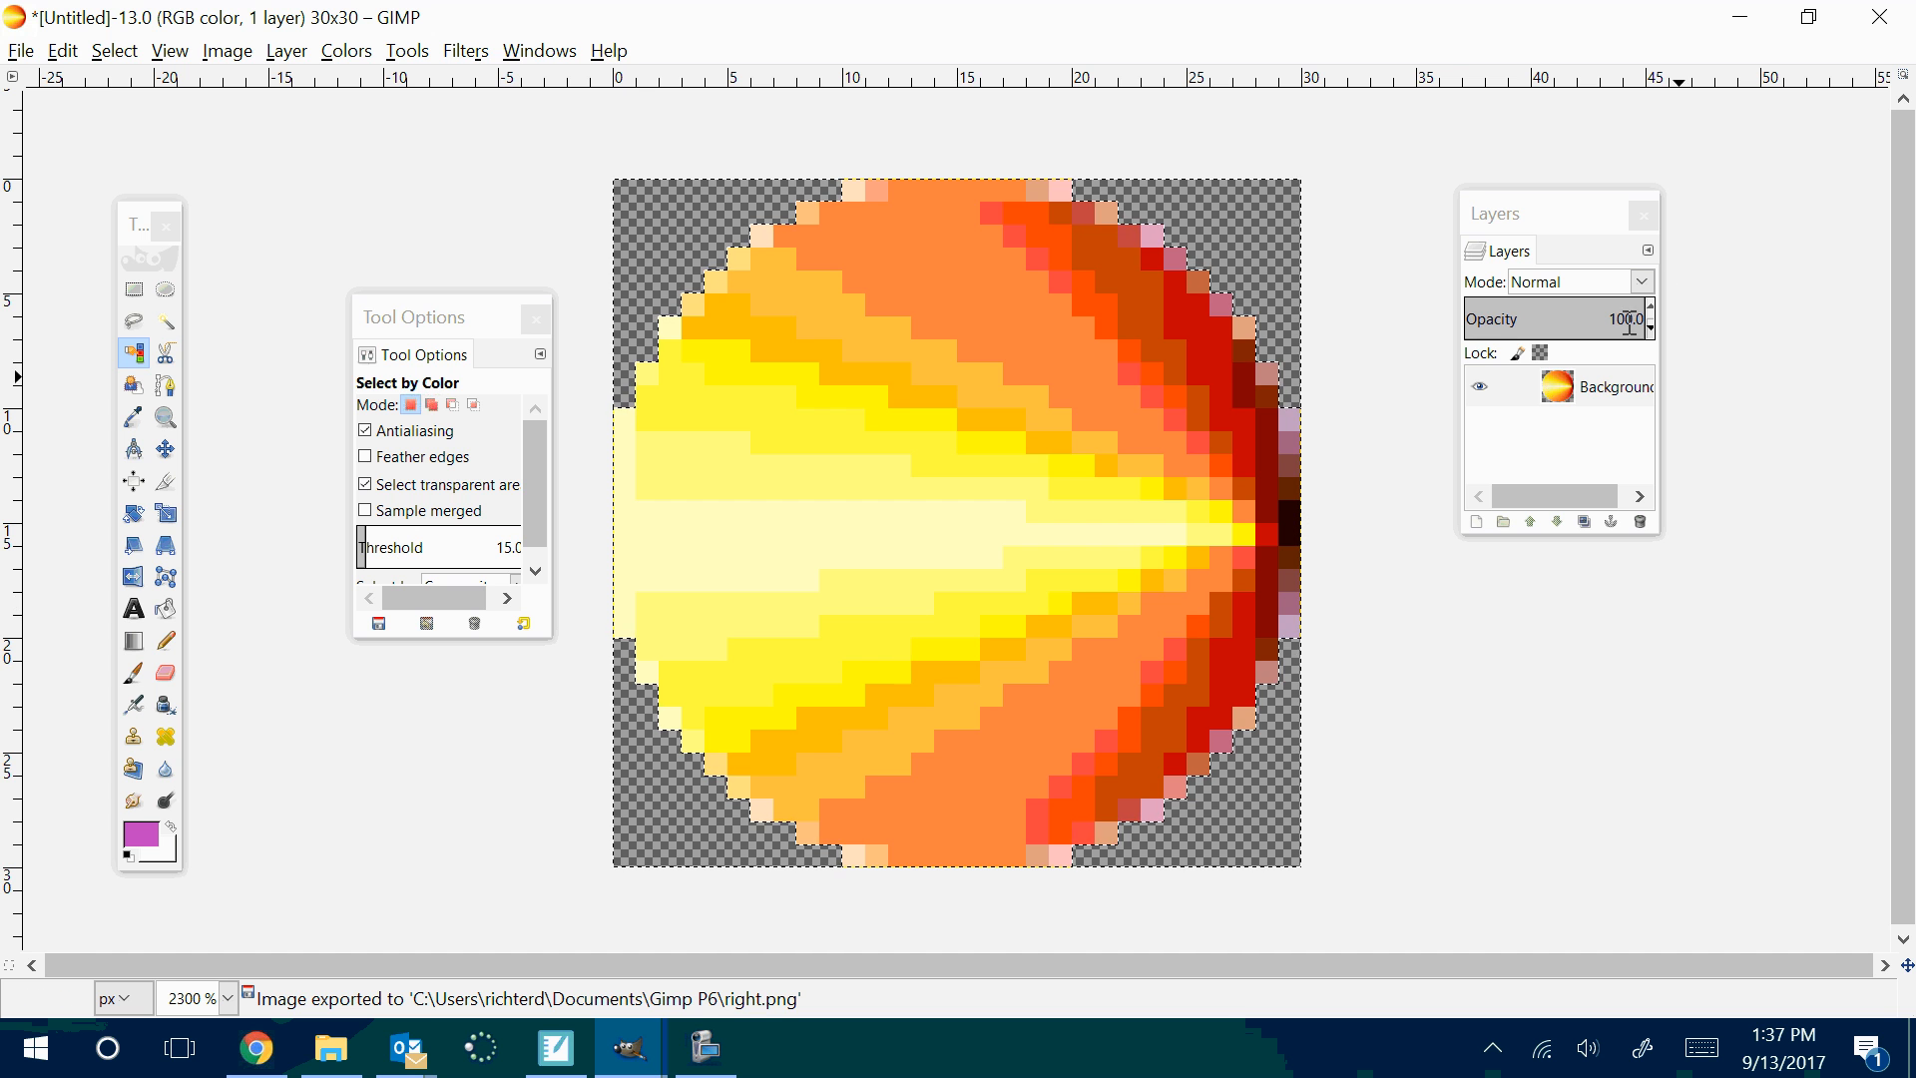
Switch to the App Inventor project in Chrome and shrink the page until the phone preview and btnLeft's properties show together
{"action": "left_click", "coordinate": [1740, 17]}
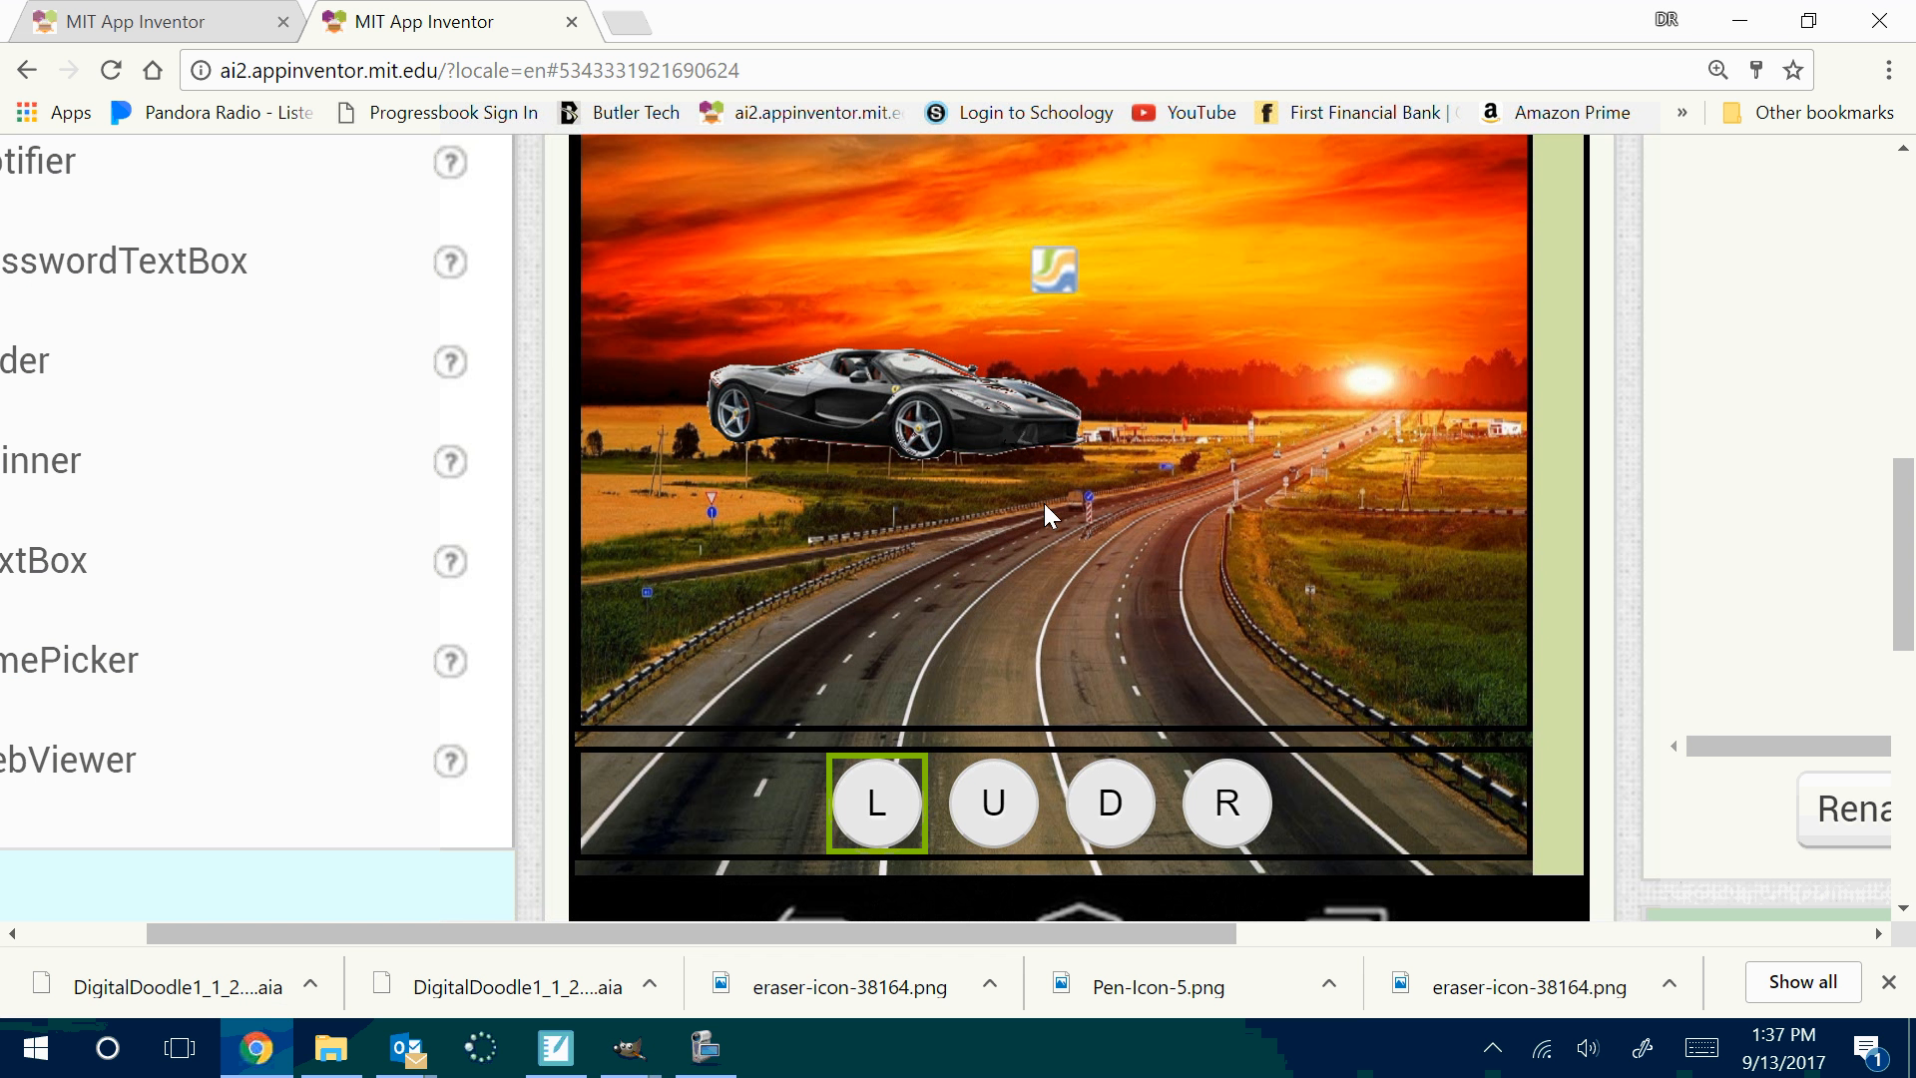
{"action": "left_click_drag", "start_coordinate": [1903, 589], "coordinate": [1902, 427]}
{"action": "key", "text": "ctrl+minus"}
{"action": "key", "text": "ctrl+minus"}
{"action": "key", "text": "ctrl+minus"}
{"action": "key", "text": "ctrl+minus"}
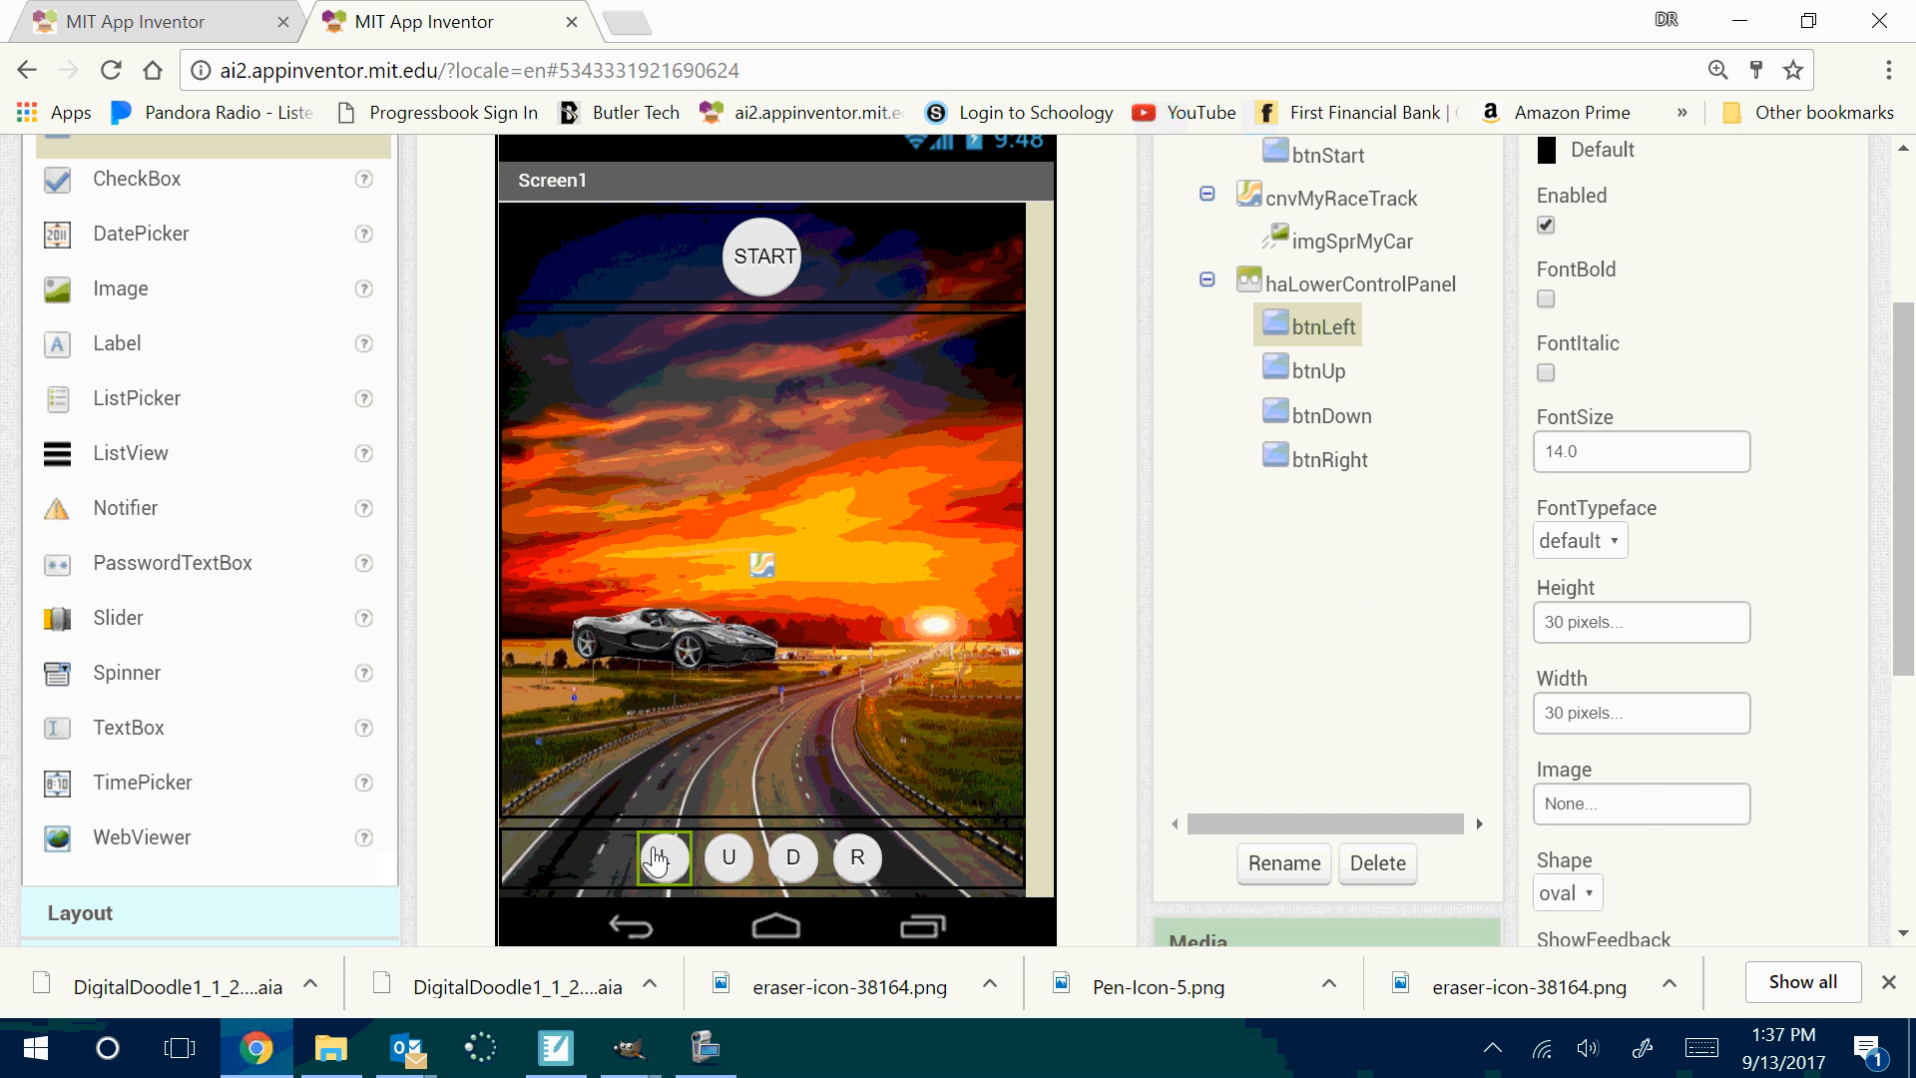
Upload left.png from the Documents > Gimp P6 folder as the image of btnLeft
{"action": "left_click", "coordinate": [1645, 813]}
{"action": "left_click", "coordinate": [1640, 860]}
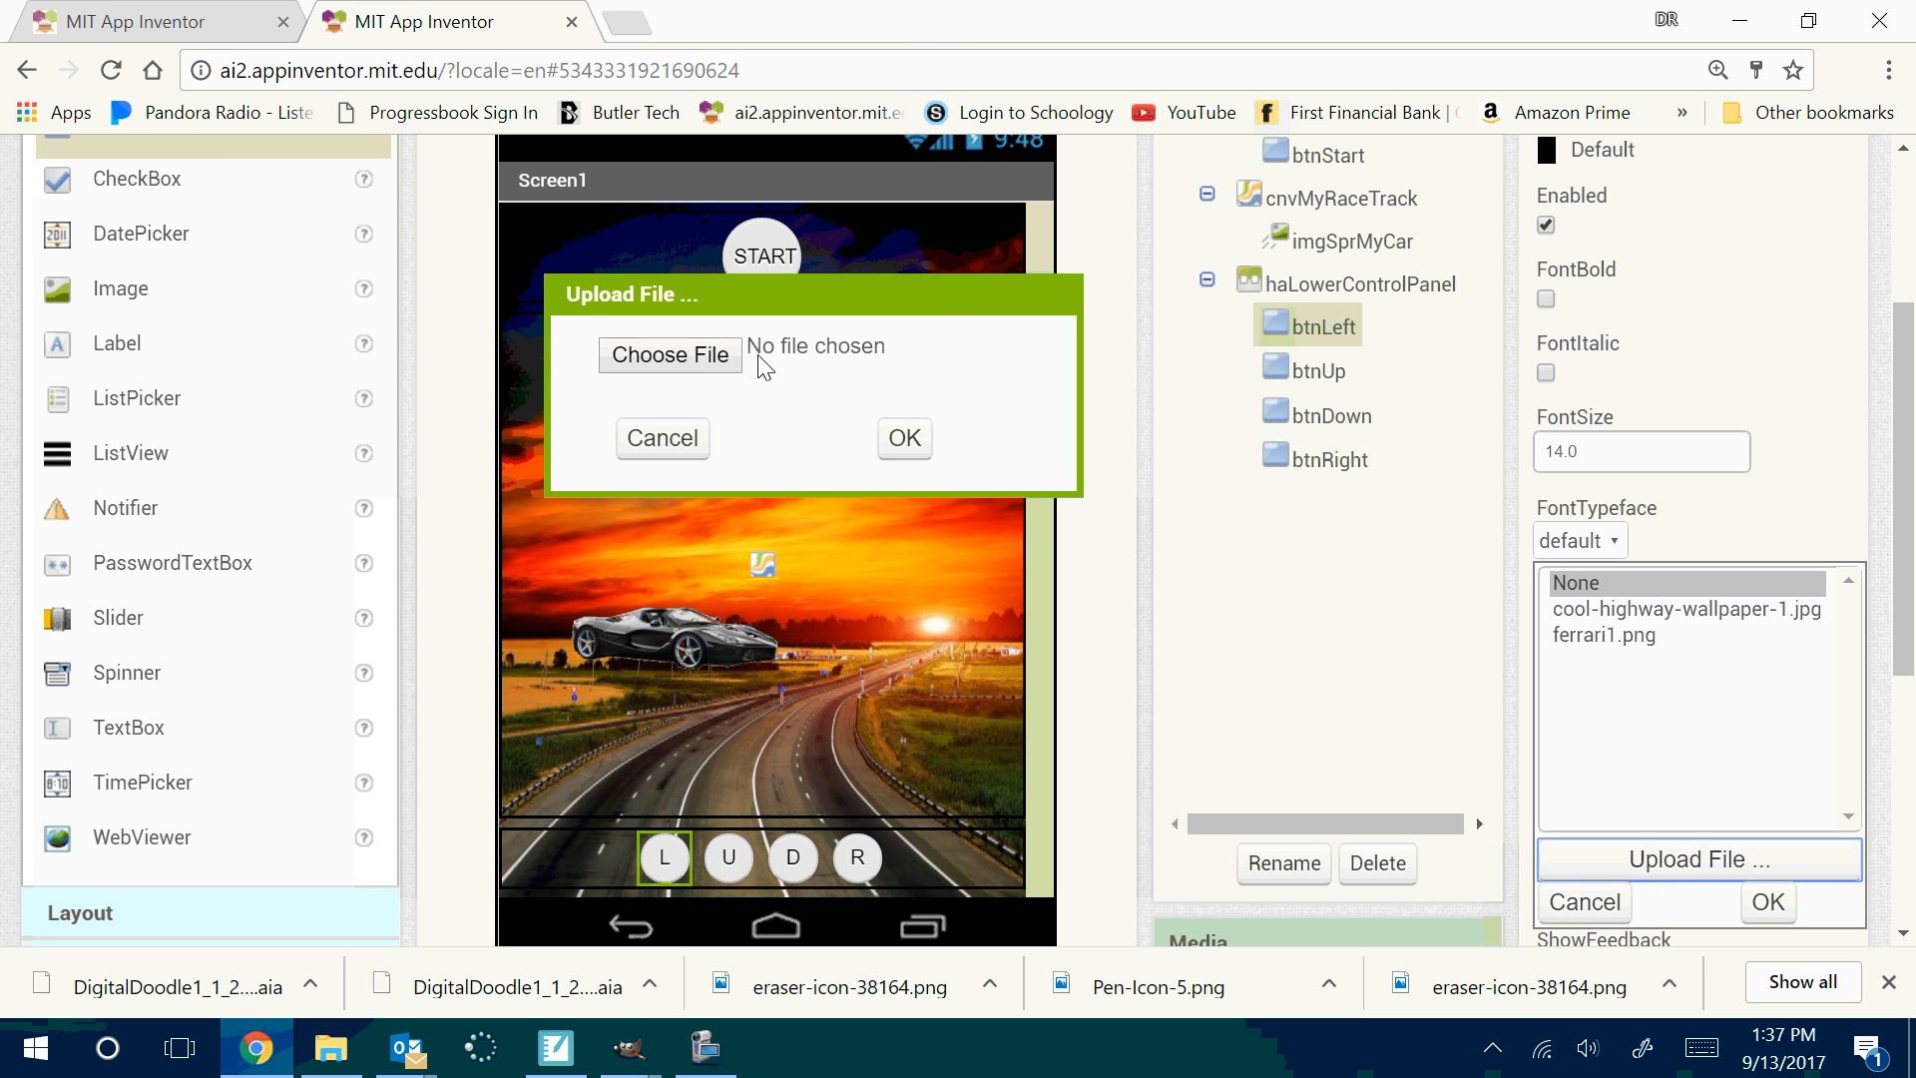
{"action": "left_click", "coordinate": [698, 363]}
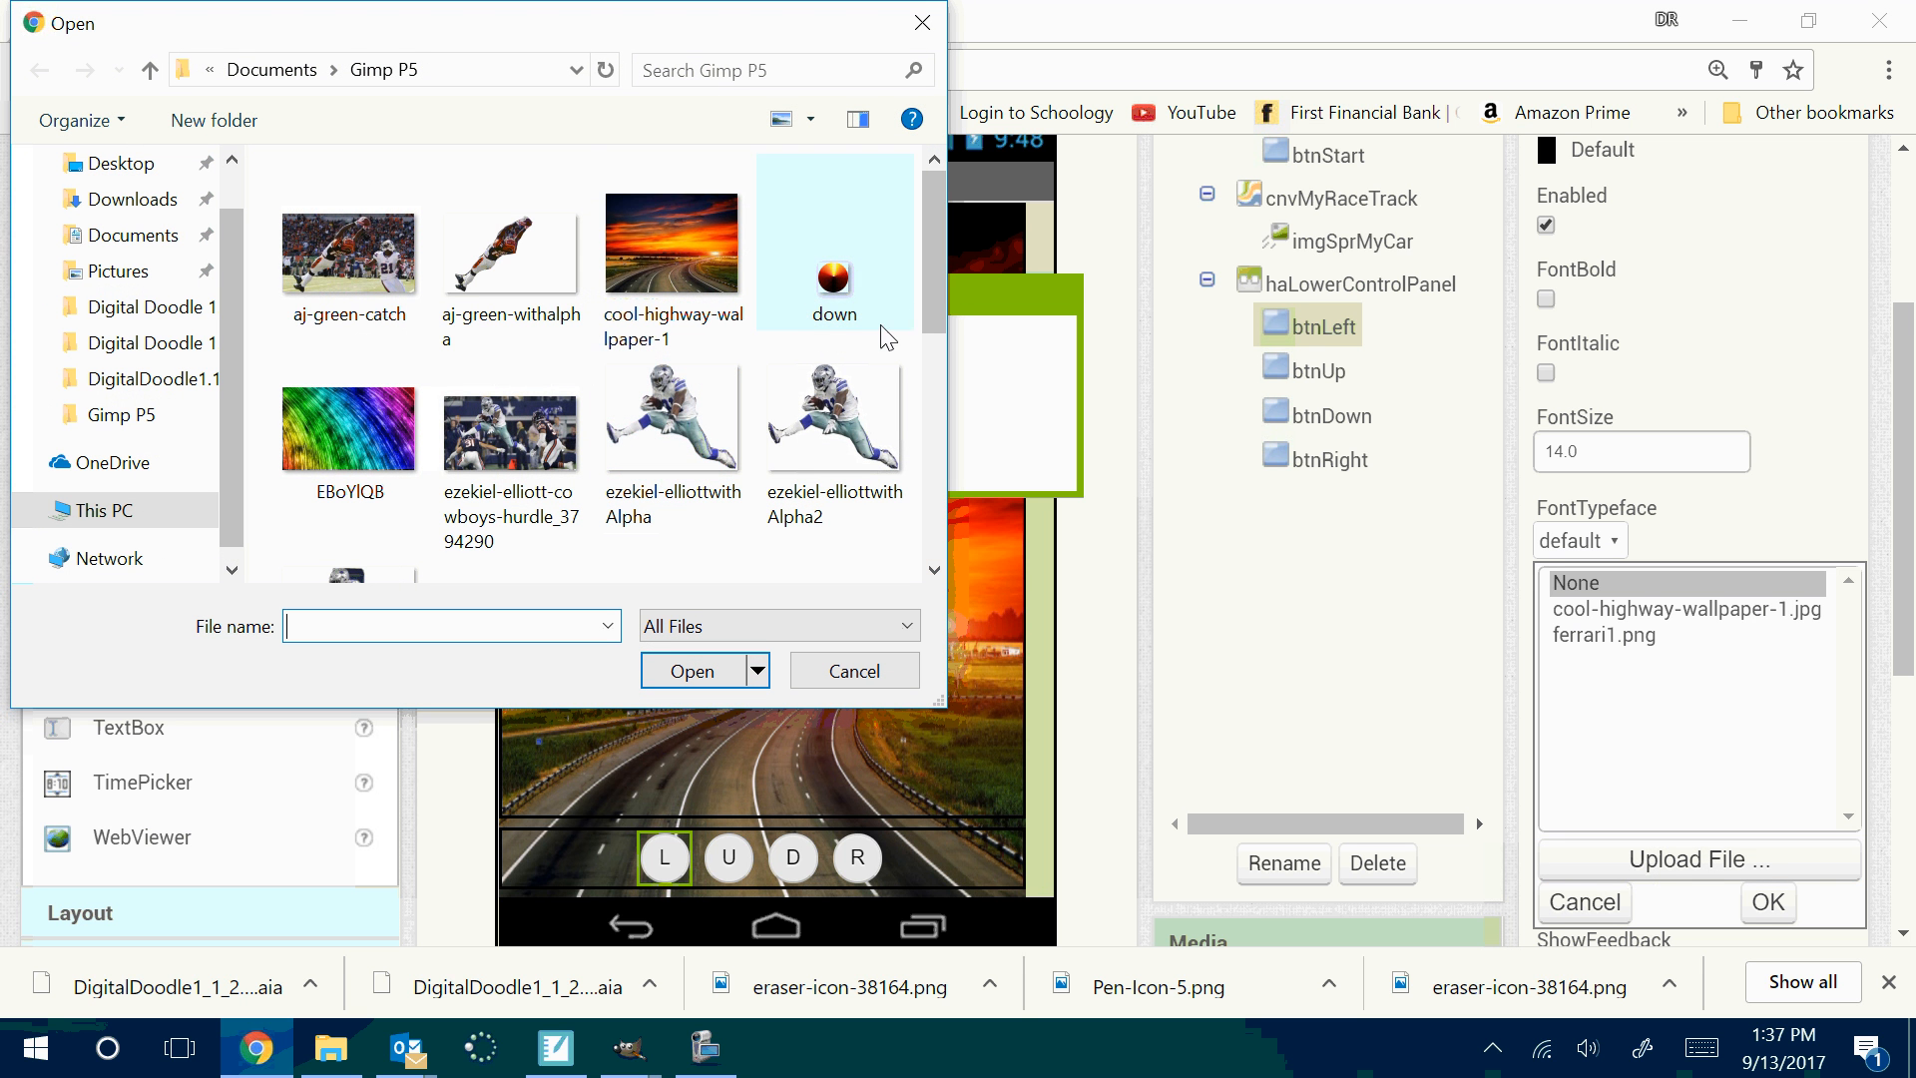
{"action": "left_click", "coordinate": [262, 80]}
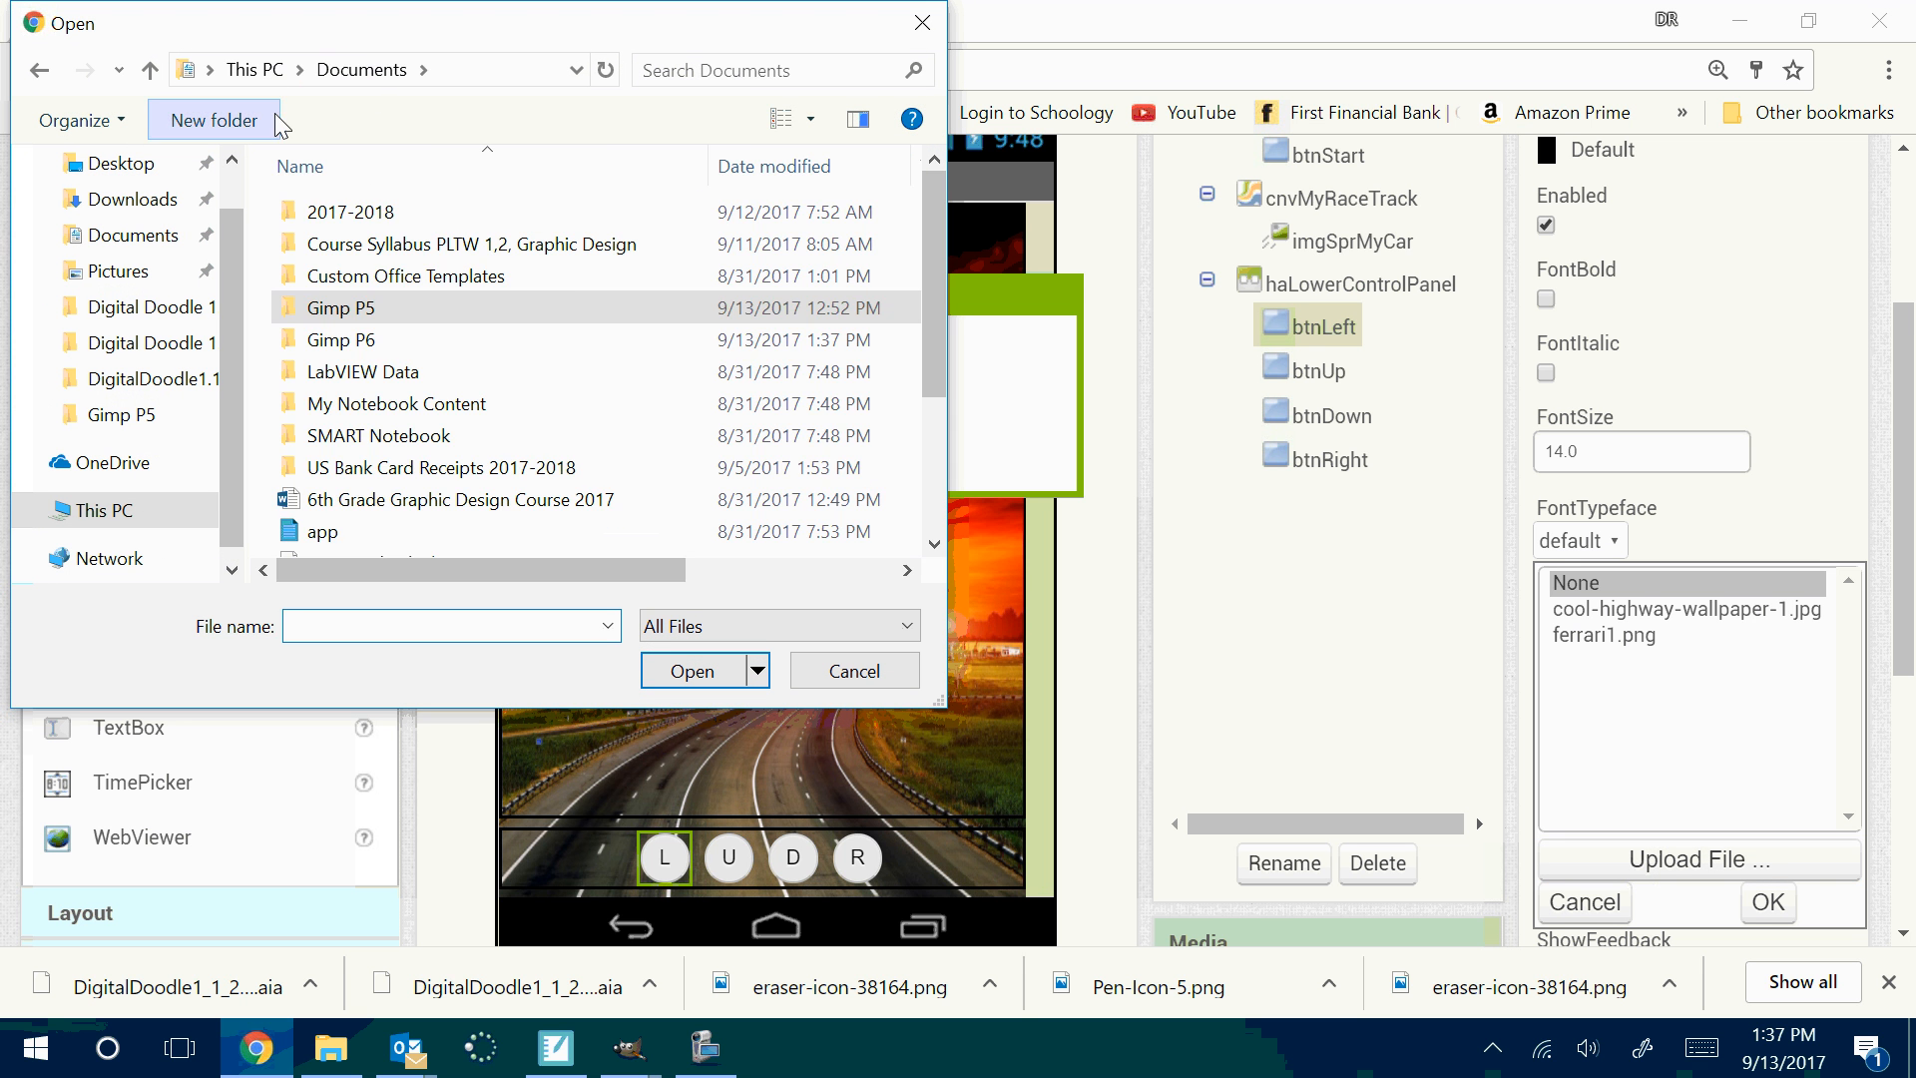
{"action": "double_click", "coordinate": [349, 358]}
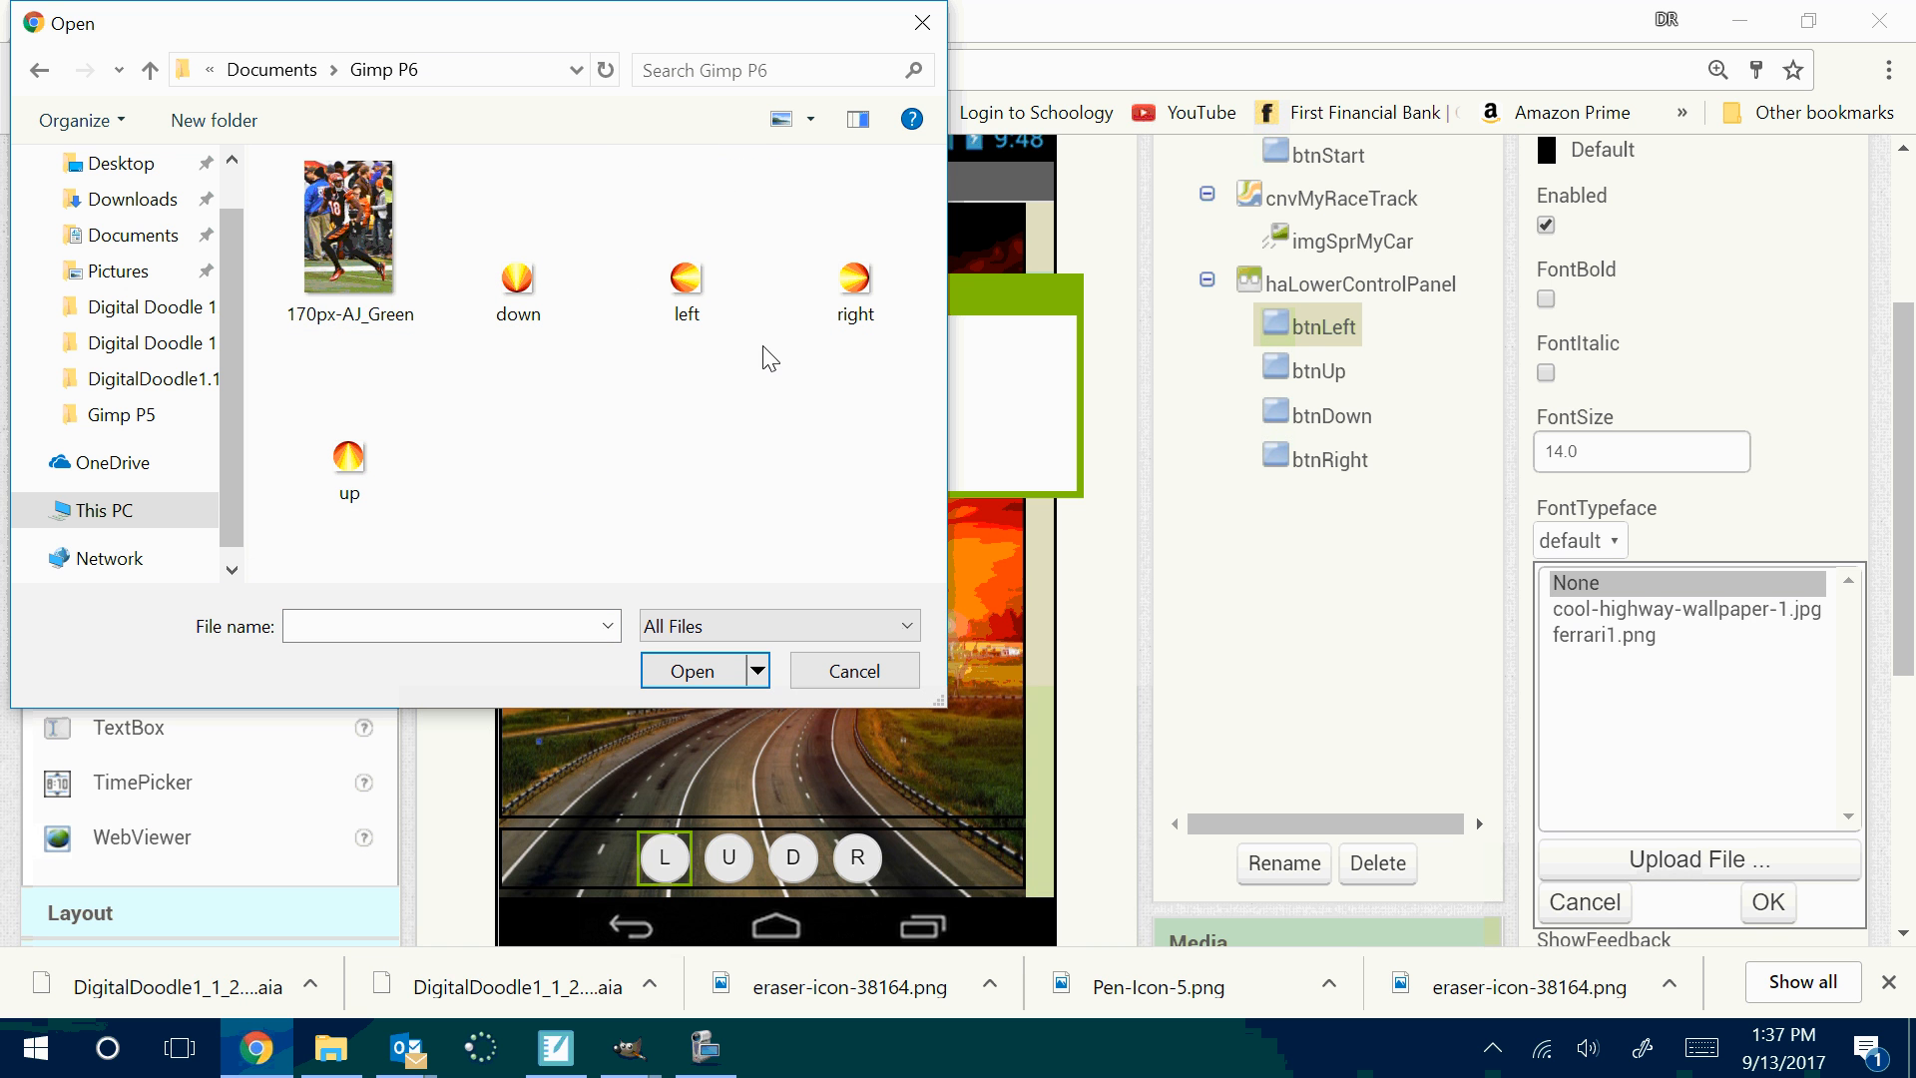
{"action": "left_click", "coordinate": [687, 294]}
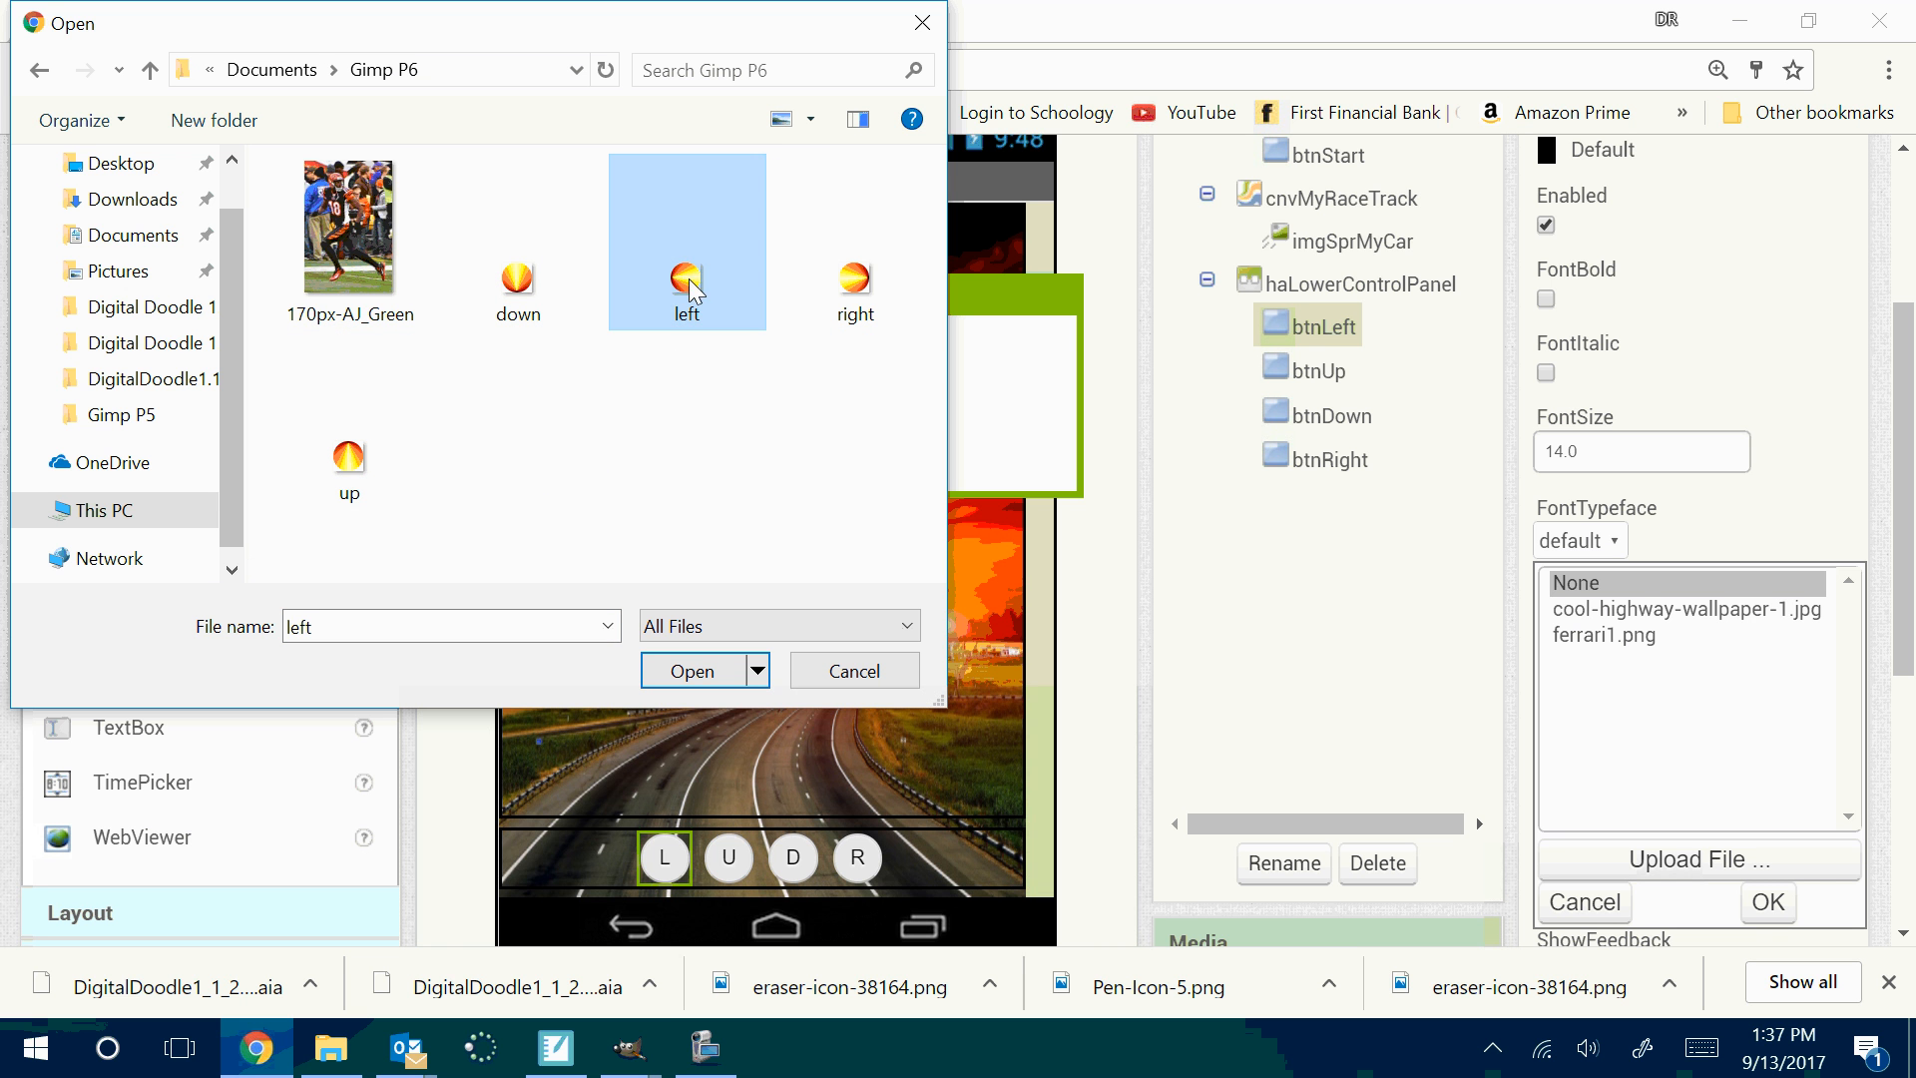
{"action": "left_click", "coordinate": [711, 683]}
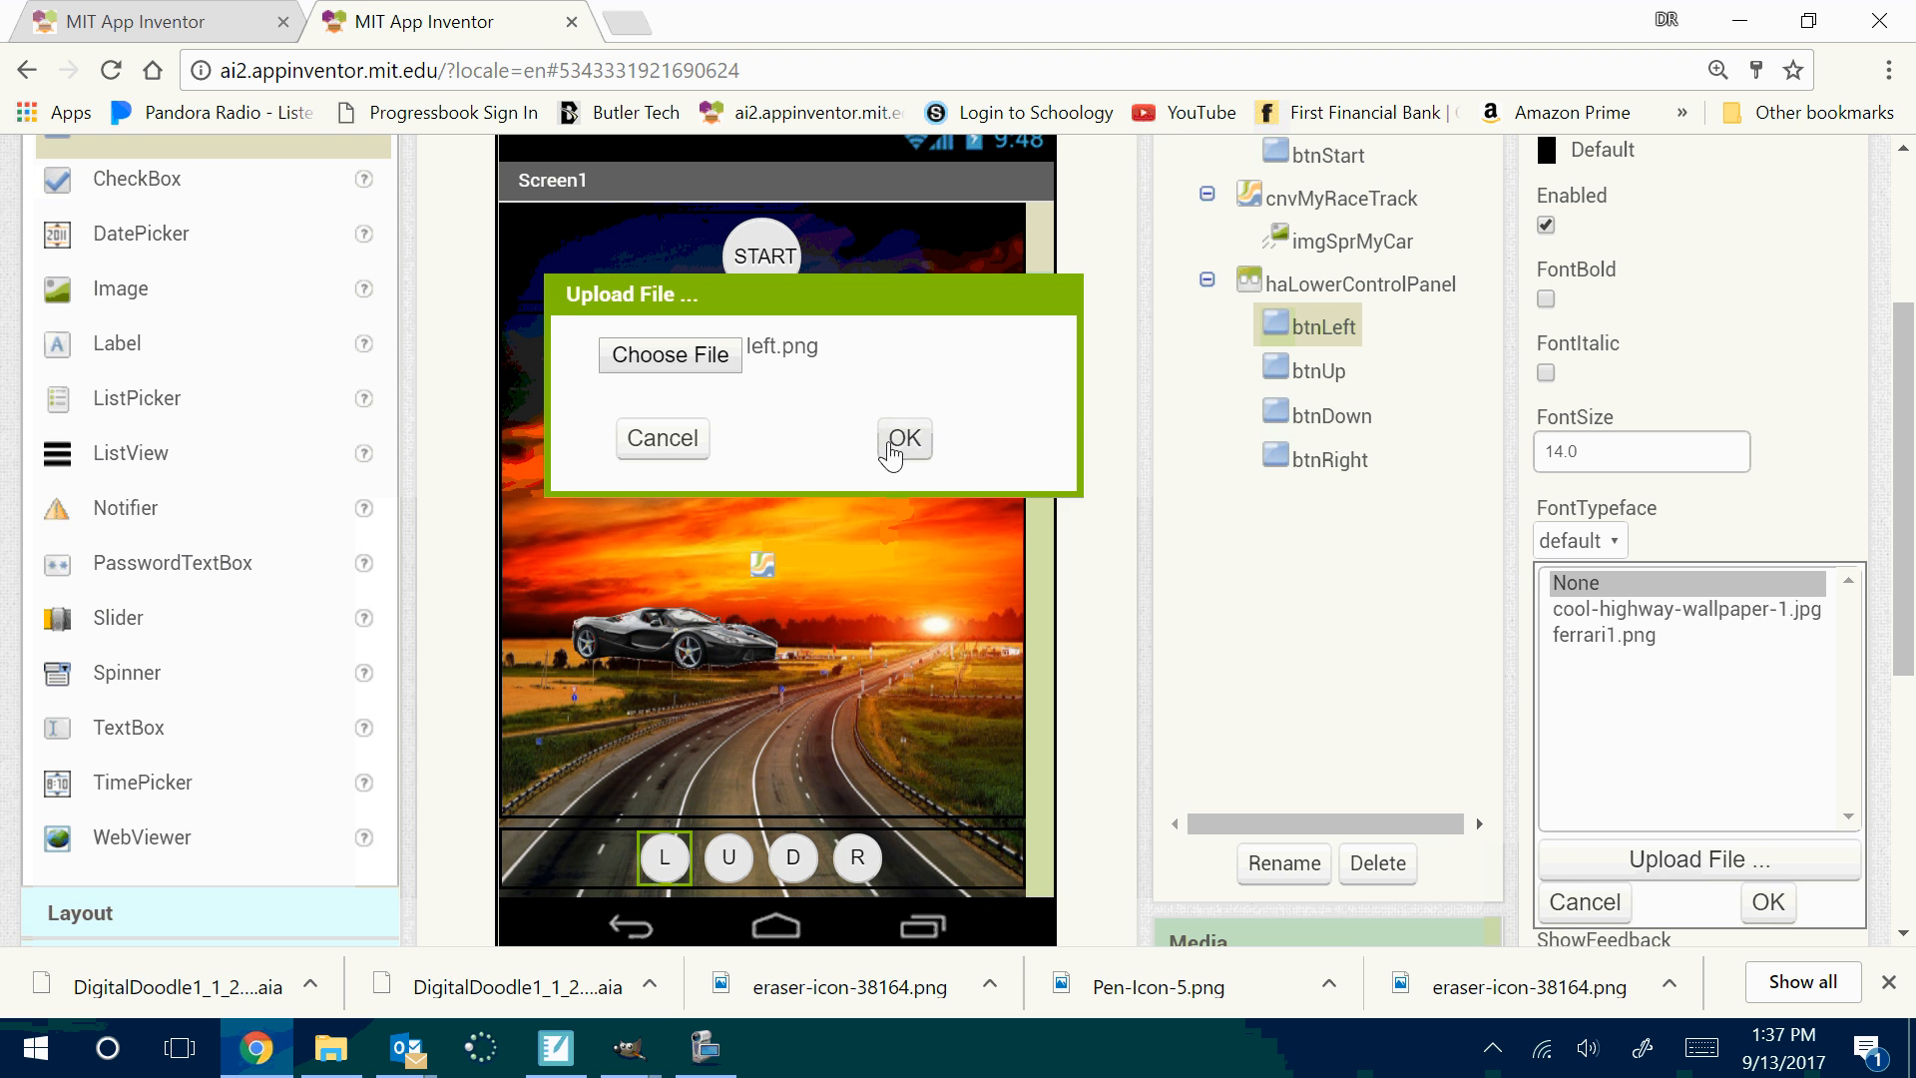
{"action": "left_click", "coordinate": [899, 437]}
Upload up.png from the Gimp P6 folder as the image of btnUp
{"action": "left_click", "coordinate": [739, 866]}
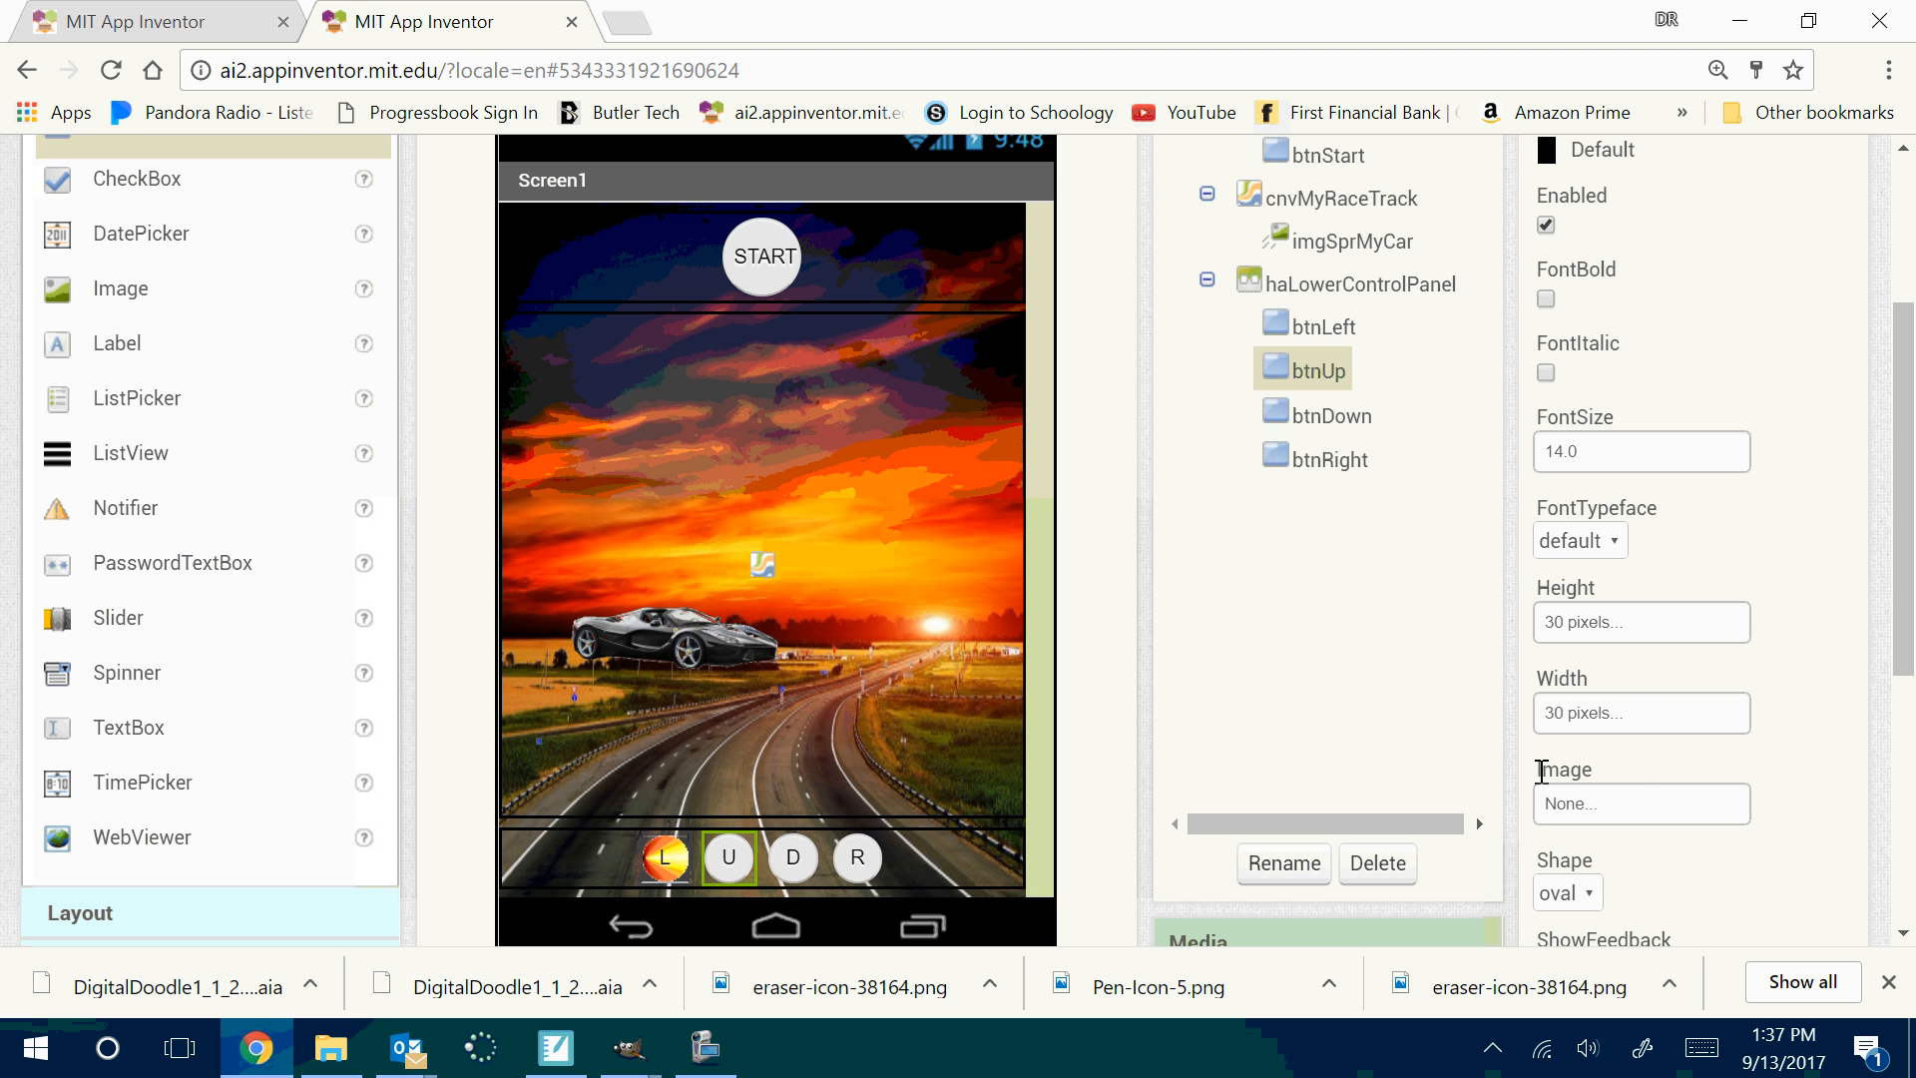
{"action": "left_click", "coordinate": [1631, 821]}
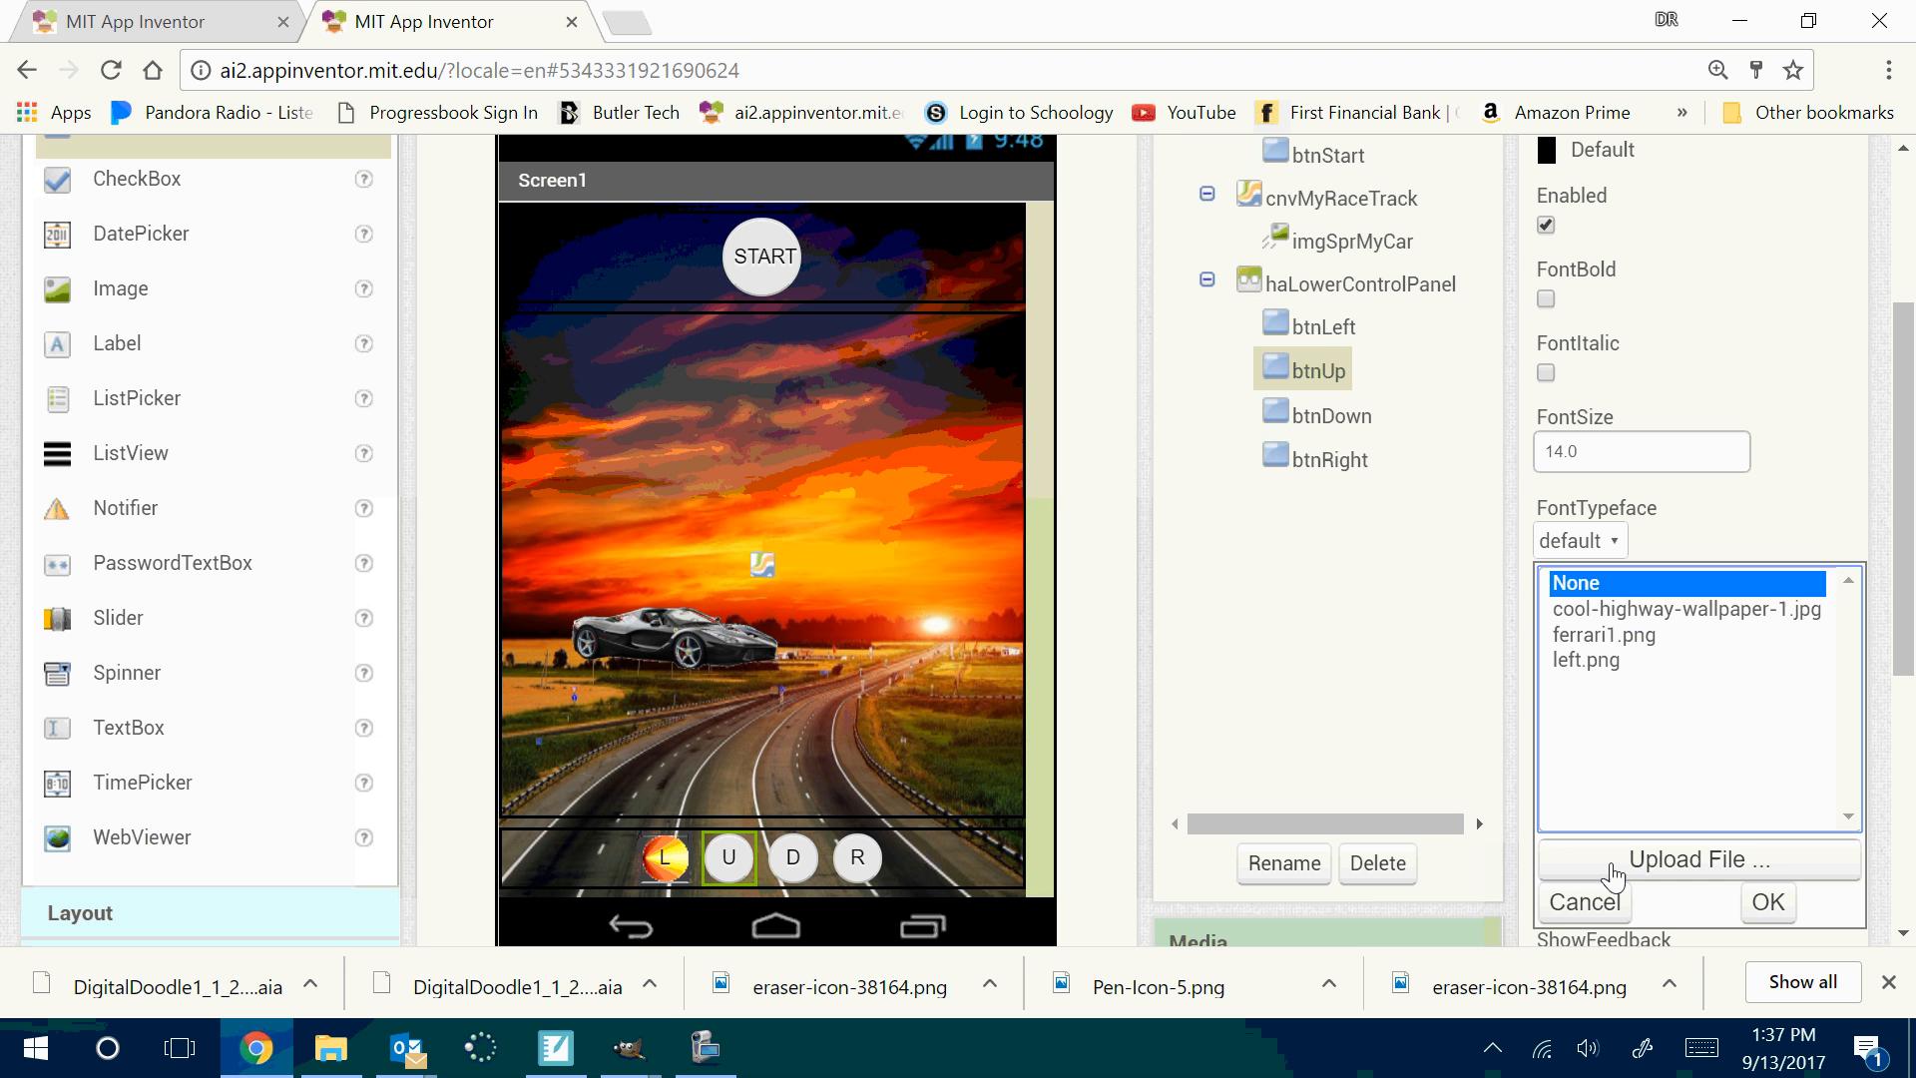
{"action": "left_click", "coordinate": [1642, 861]}
{"action": "left_click", "coordinate": [701, 367]}
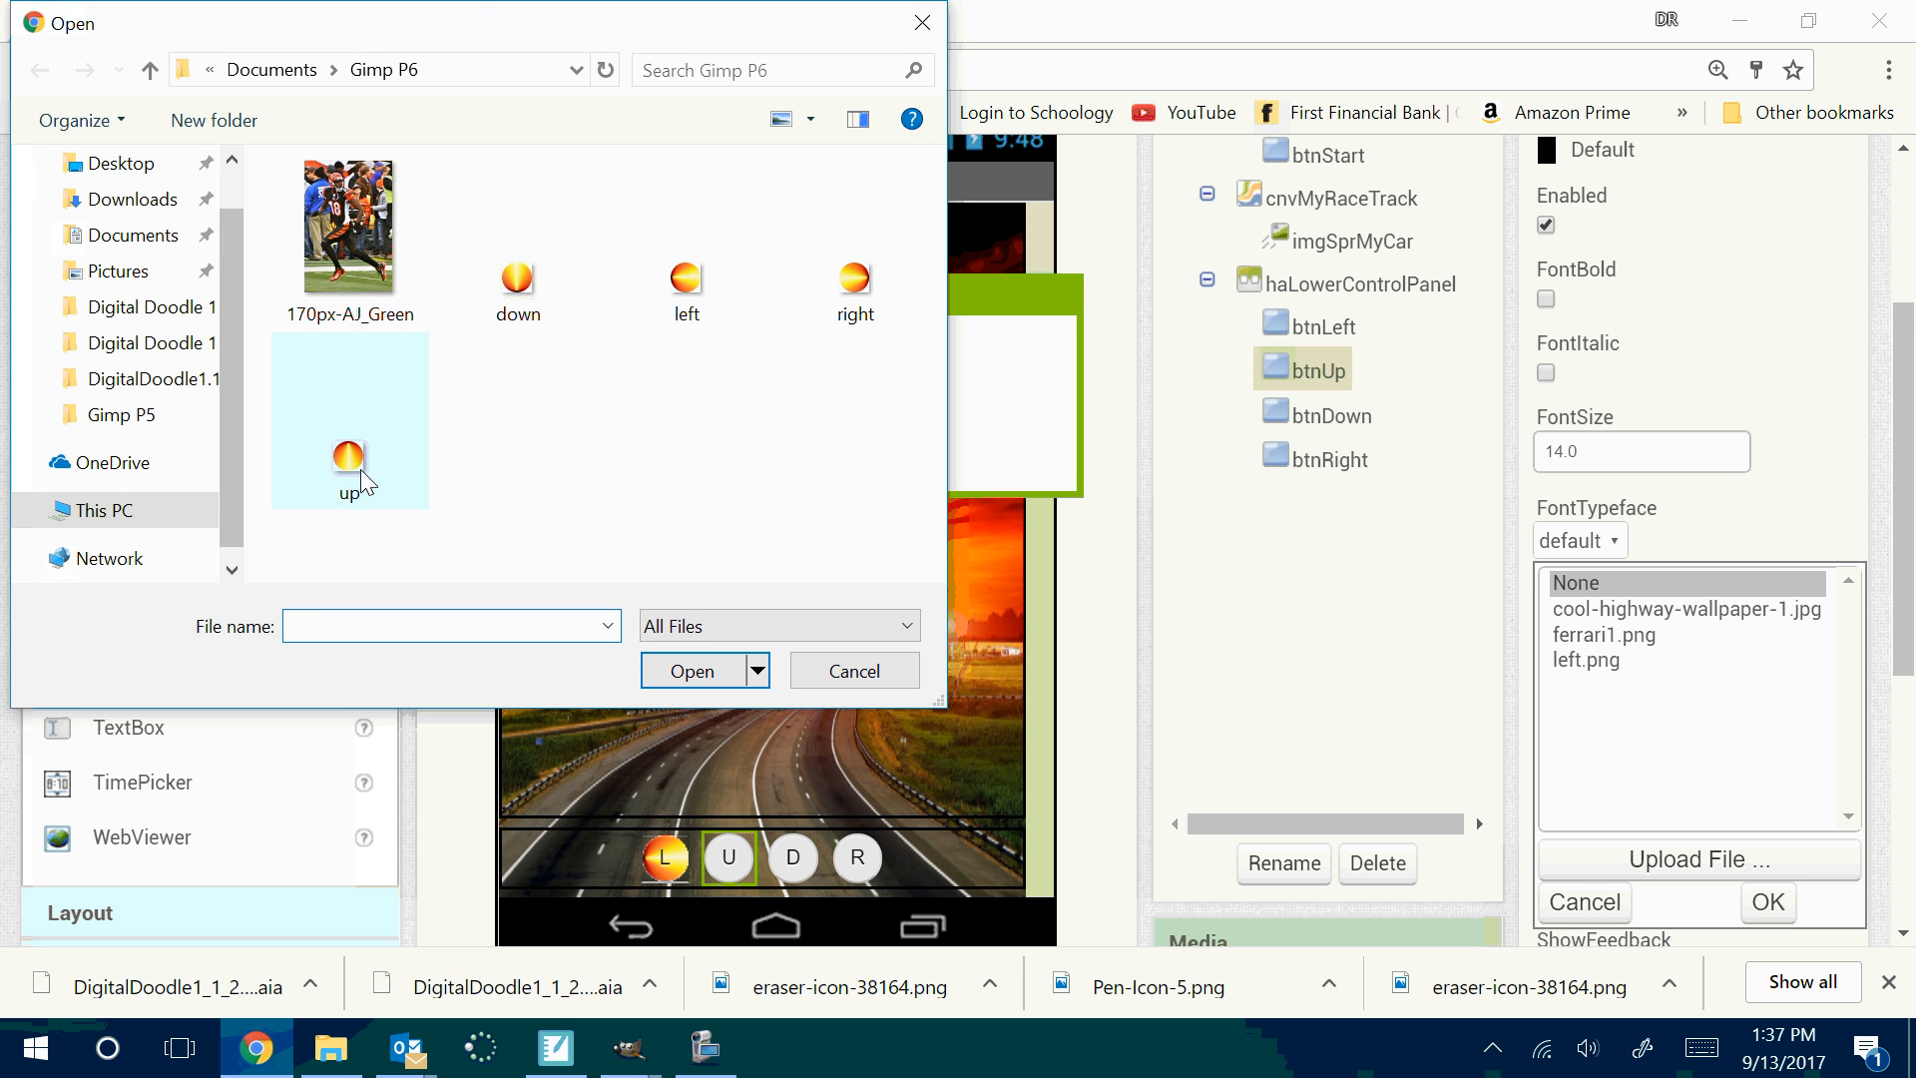
{"action": "left_click", "coordinate": [361, 483]}
{"action": "left_click", "coordinate": [689, 671]}
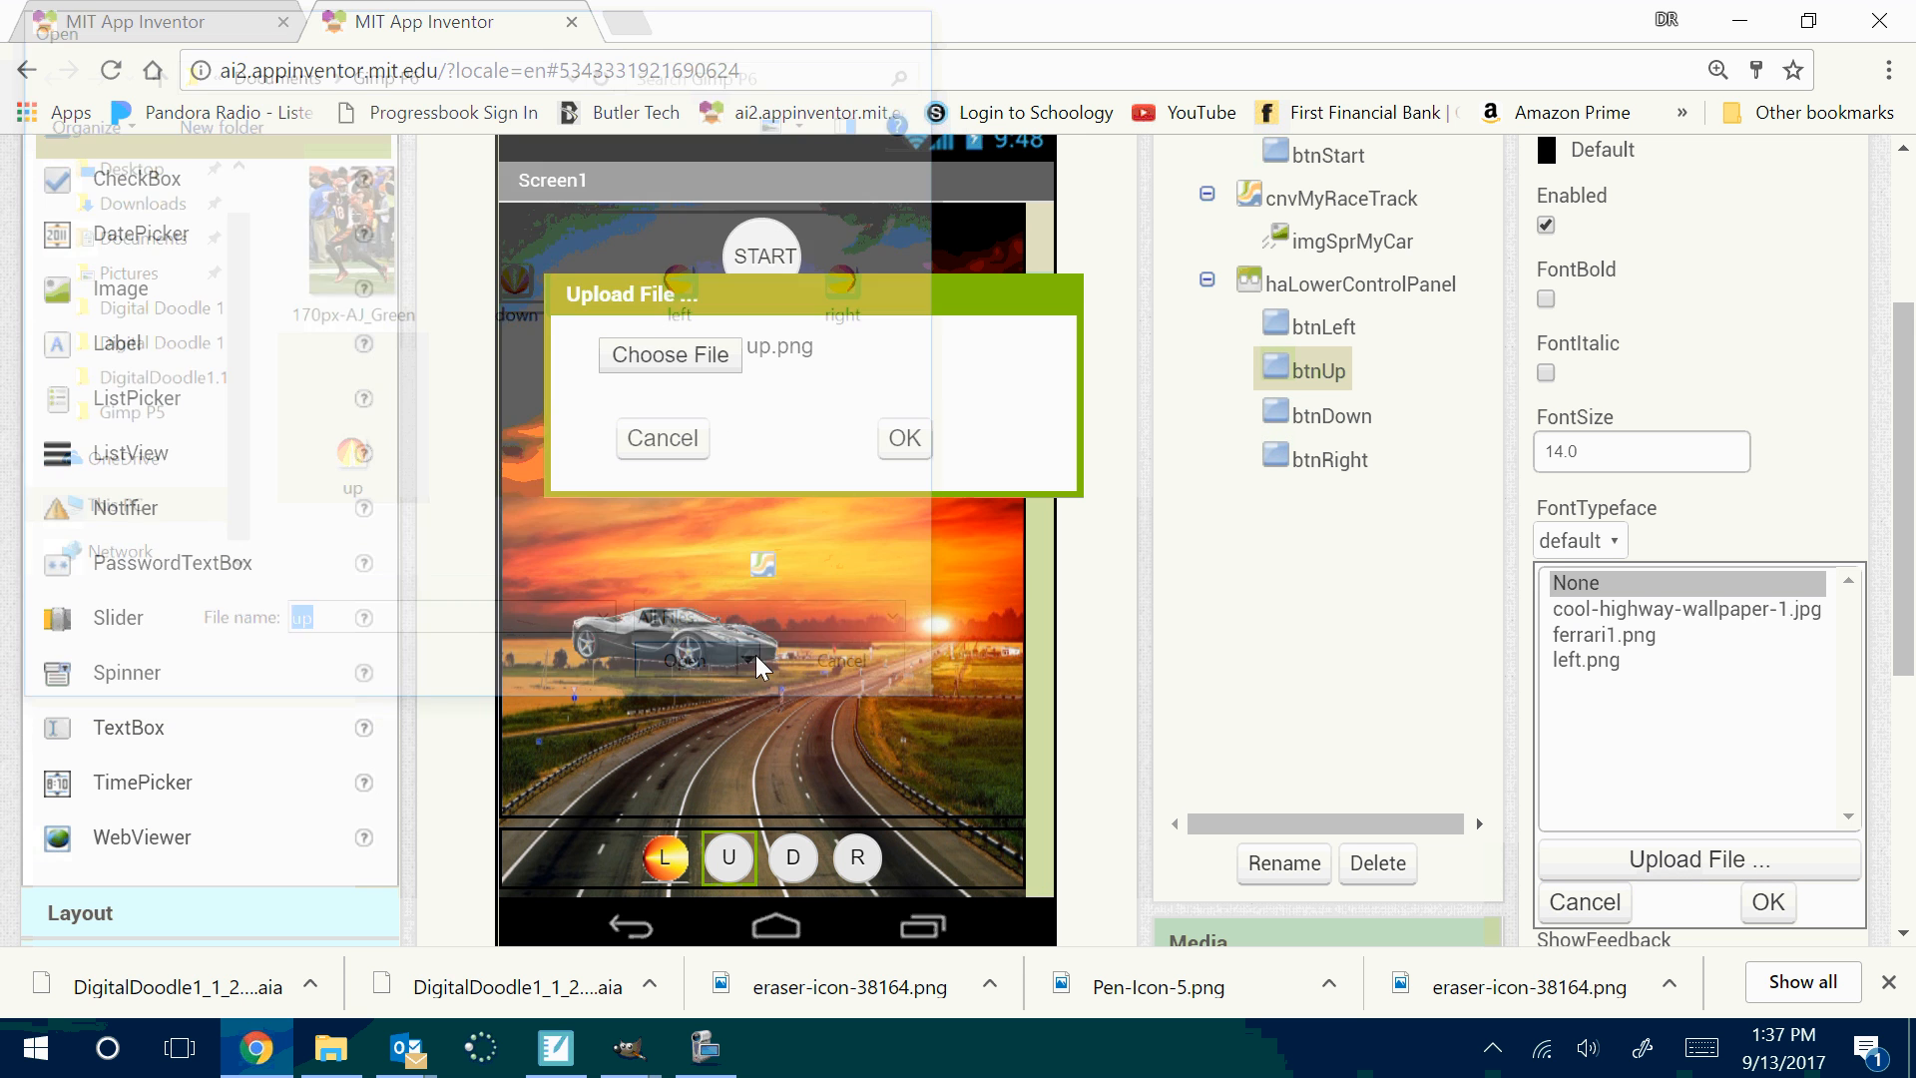
{"action": "left_click", "coordinate": [902, 440]}
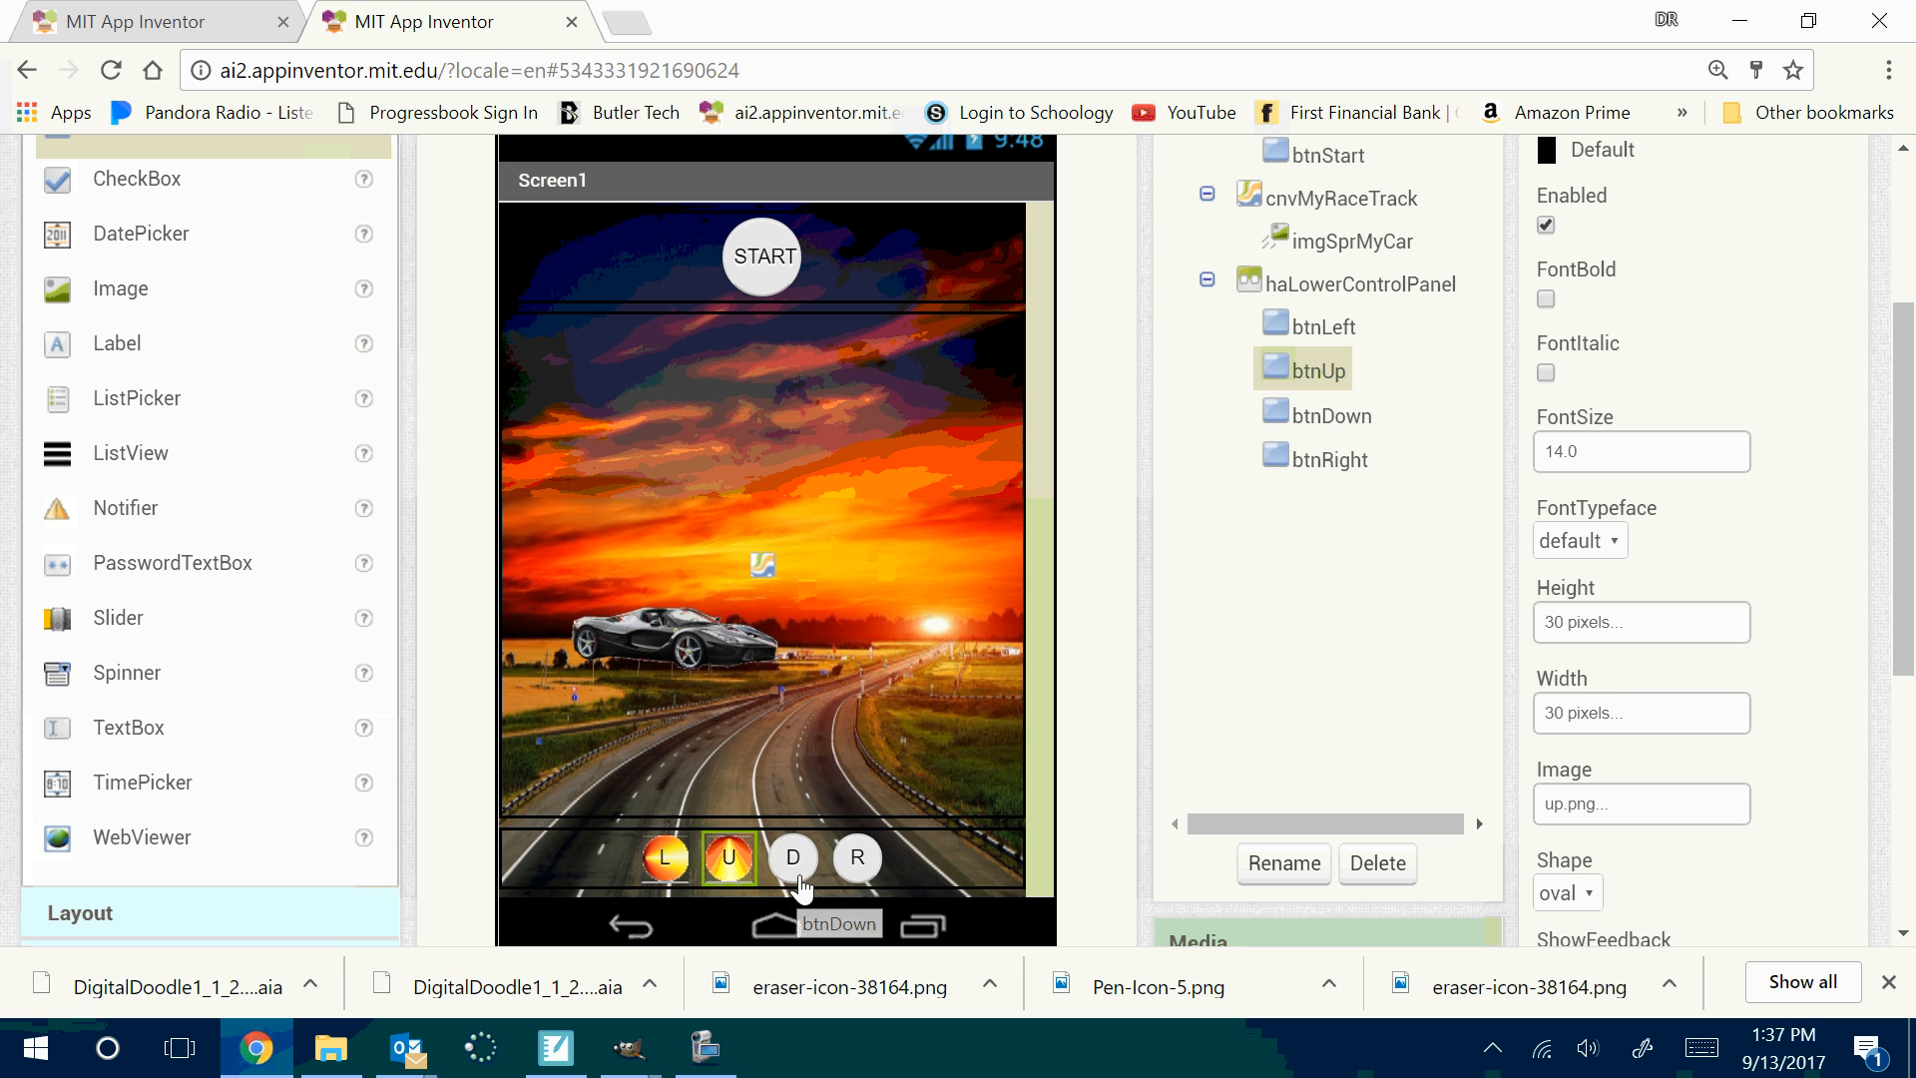
Upload down.png from the Gimp P6 folder as the image of btnDown
{"action": "left_click", "coordinate": [799, 875]}
{"action": "left_click", "coordinate": [1684, 810]}
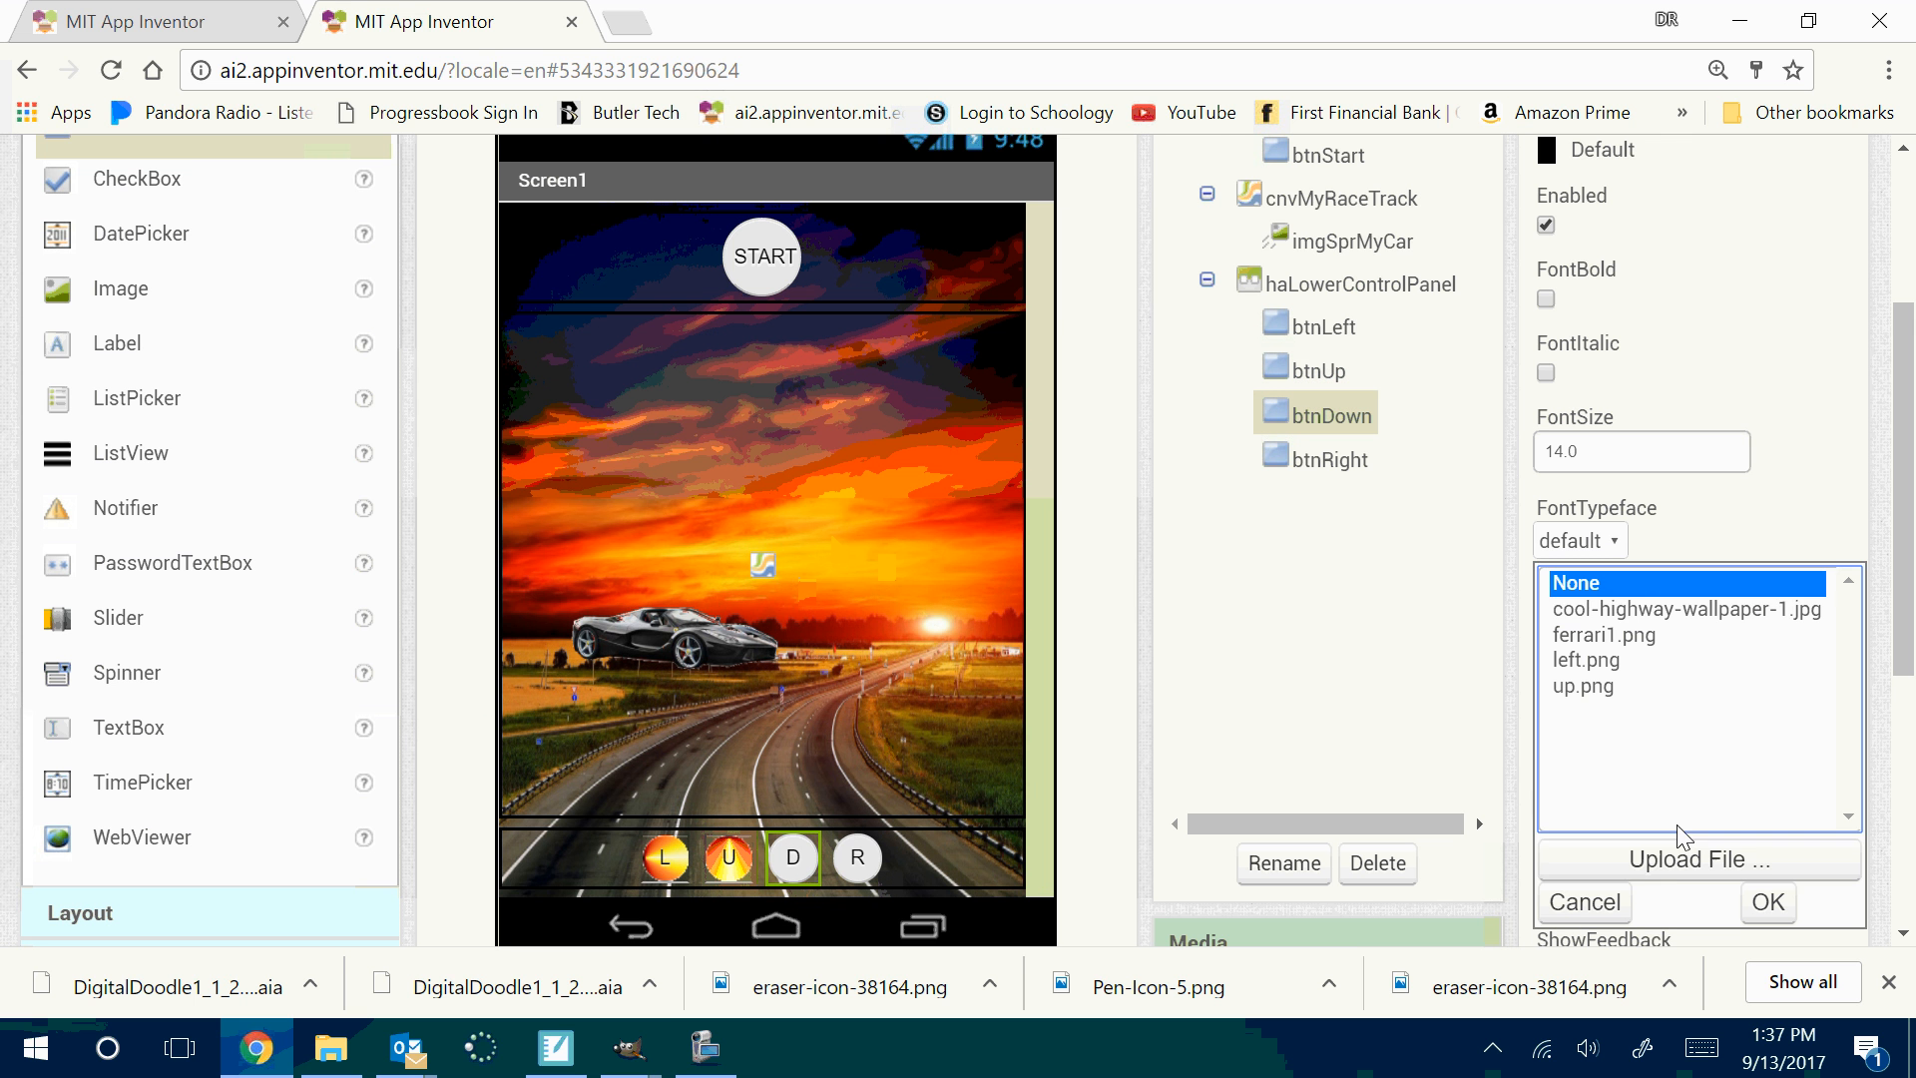
{"action": "left_click", "coordinate": [1677, 860]}
{"action": "left_click", "coordinate": [651, 357]}
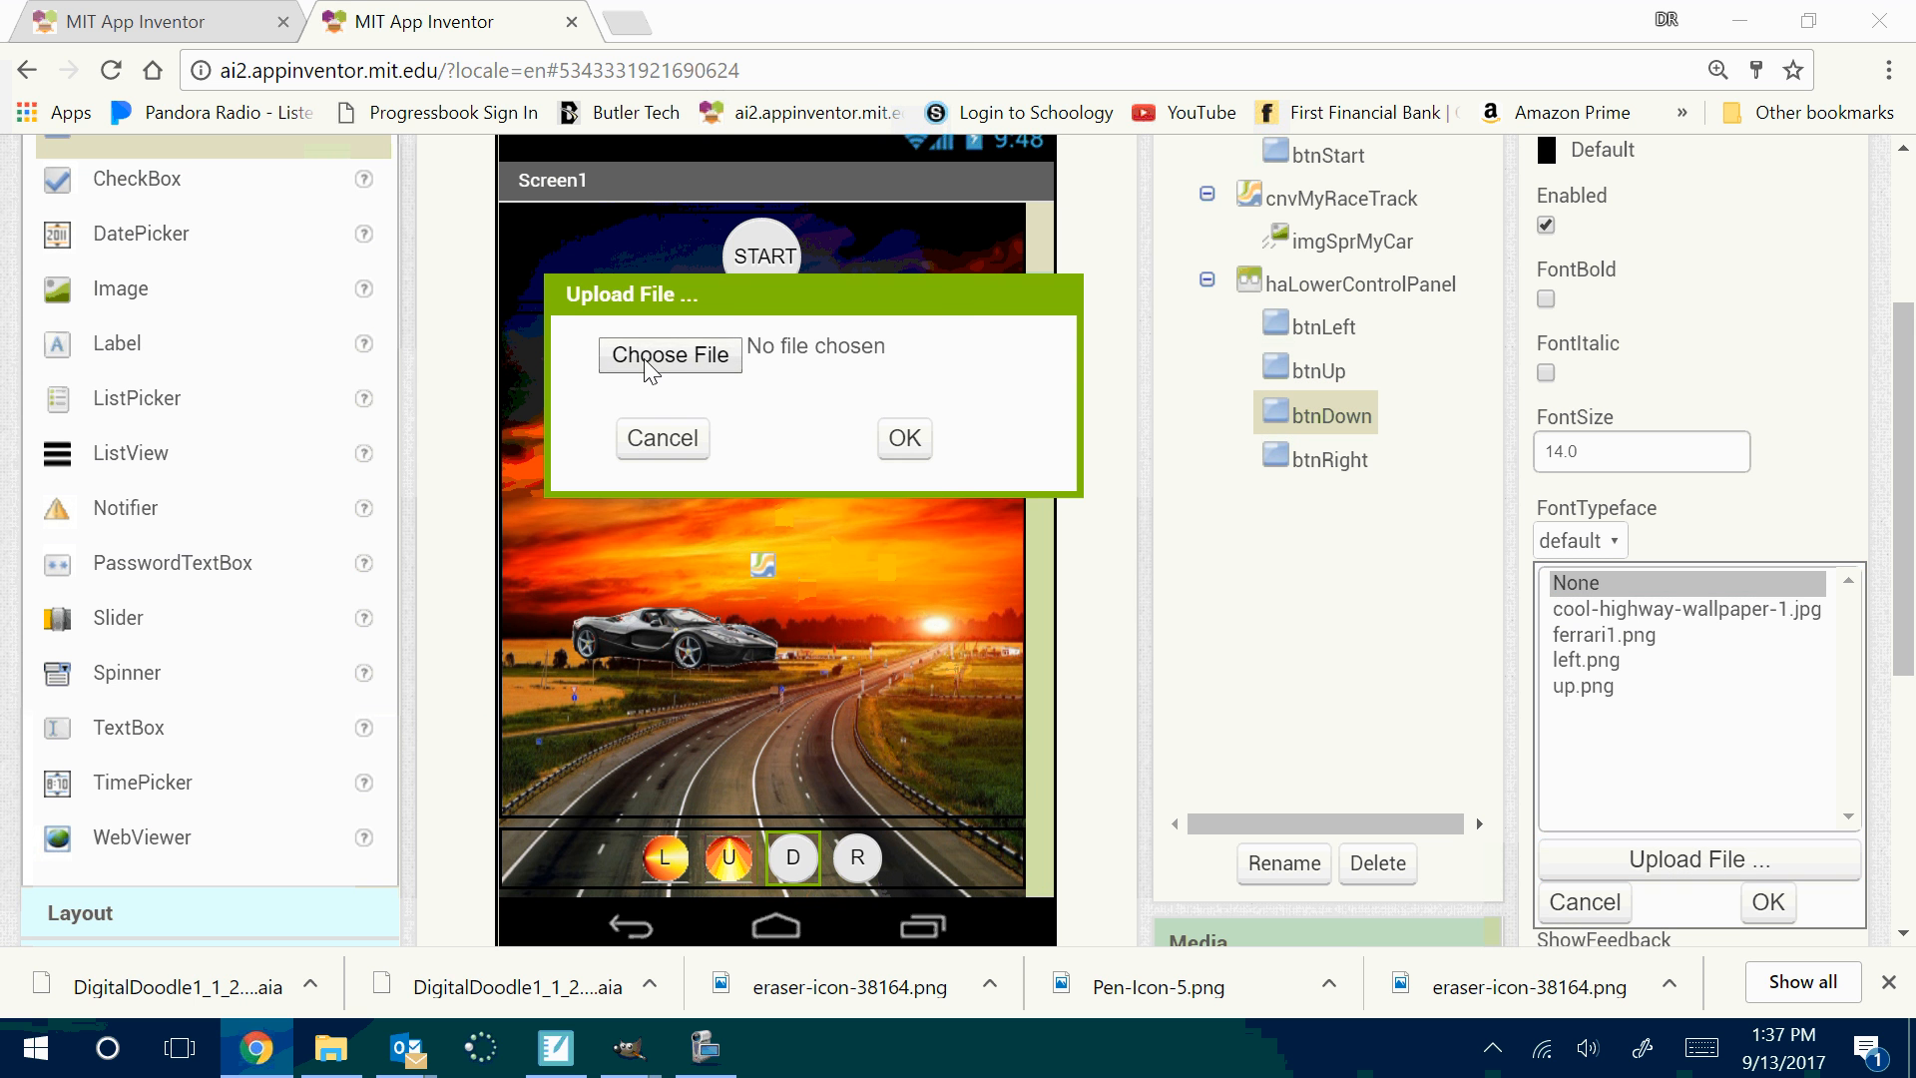
{"action": "left_click", "coordinate": [517, 285]}
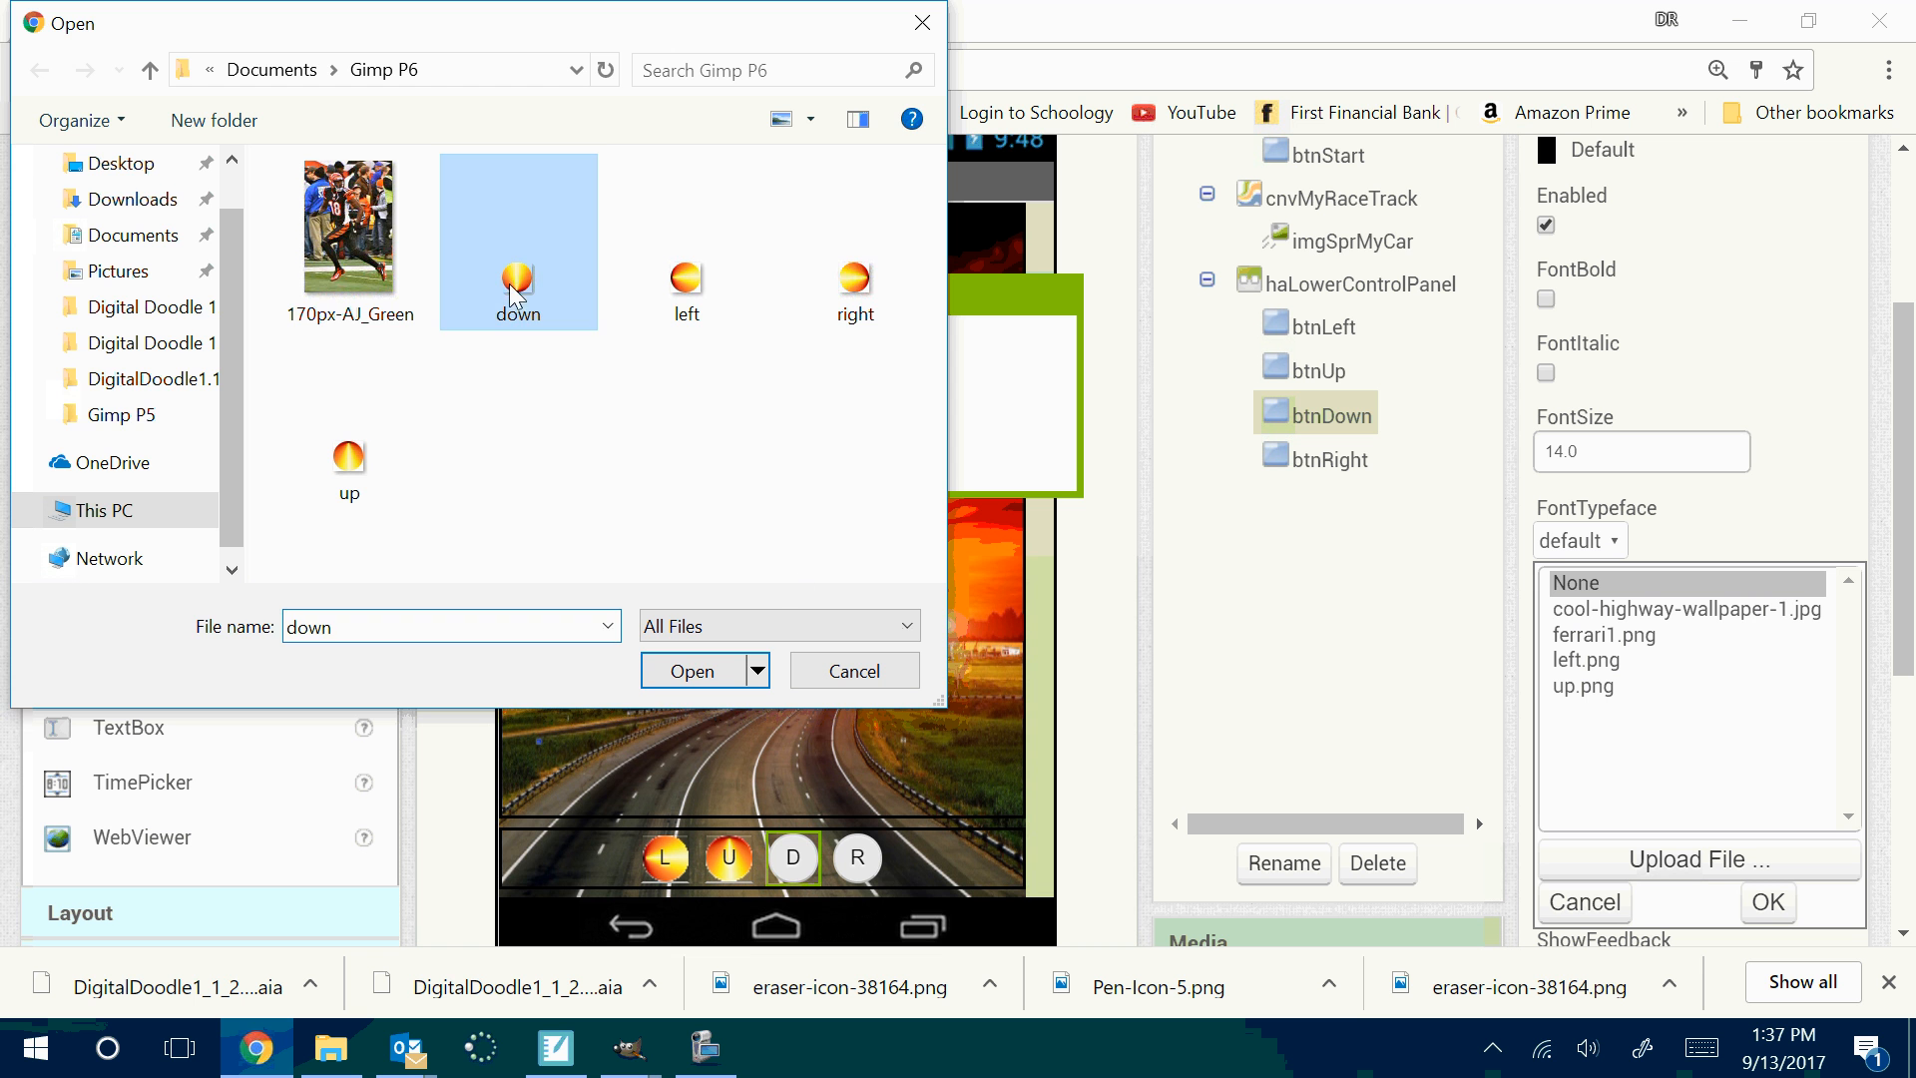
{"action": "left_click", "coordinate": [692, 670]}
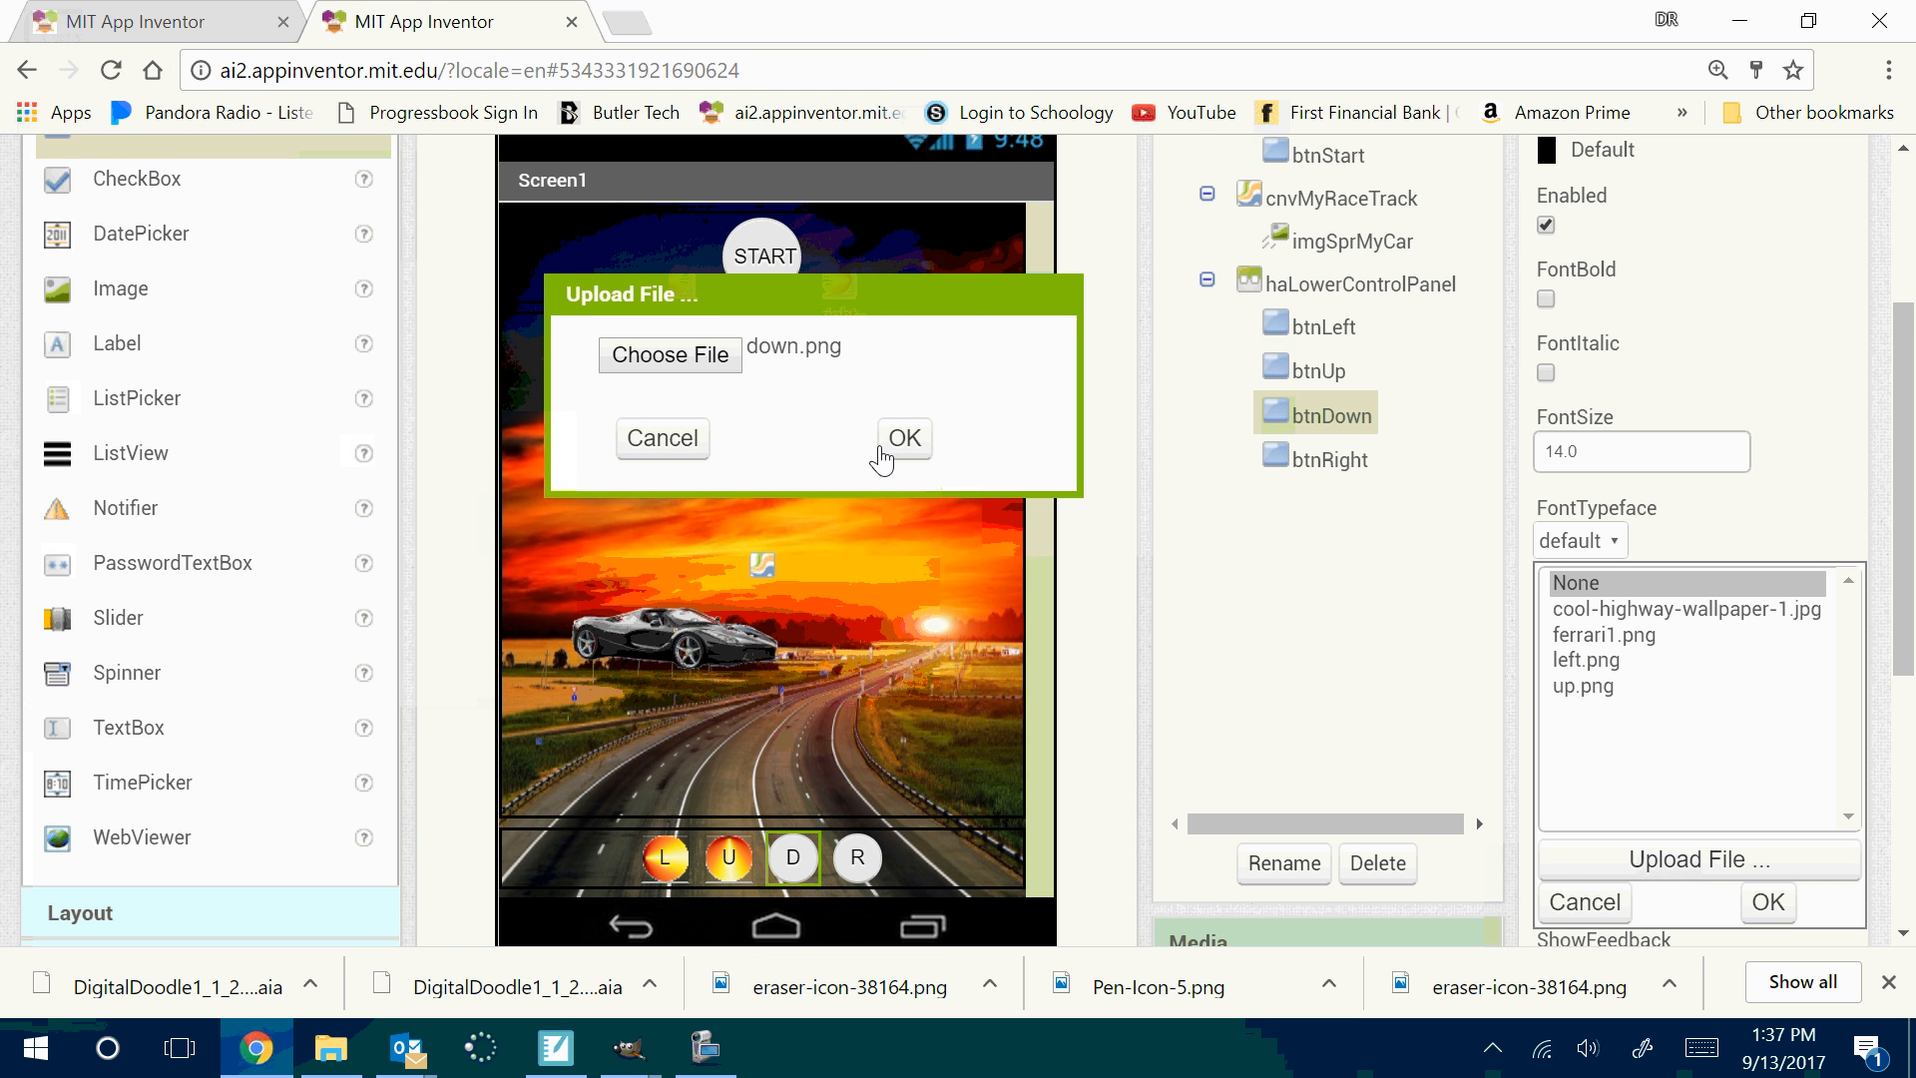
{"action": "left_click", "coordinate": [882, 451]}
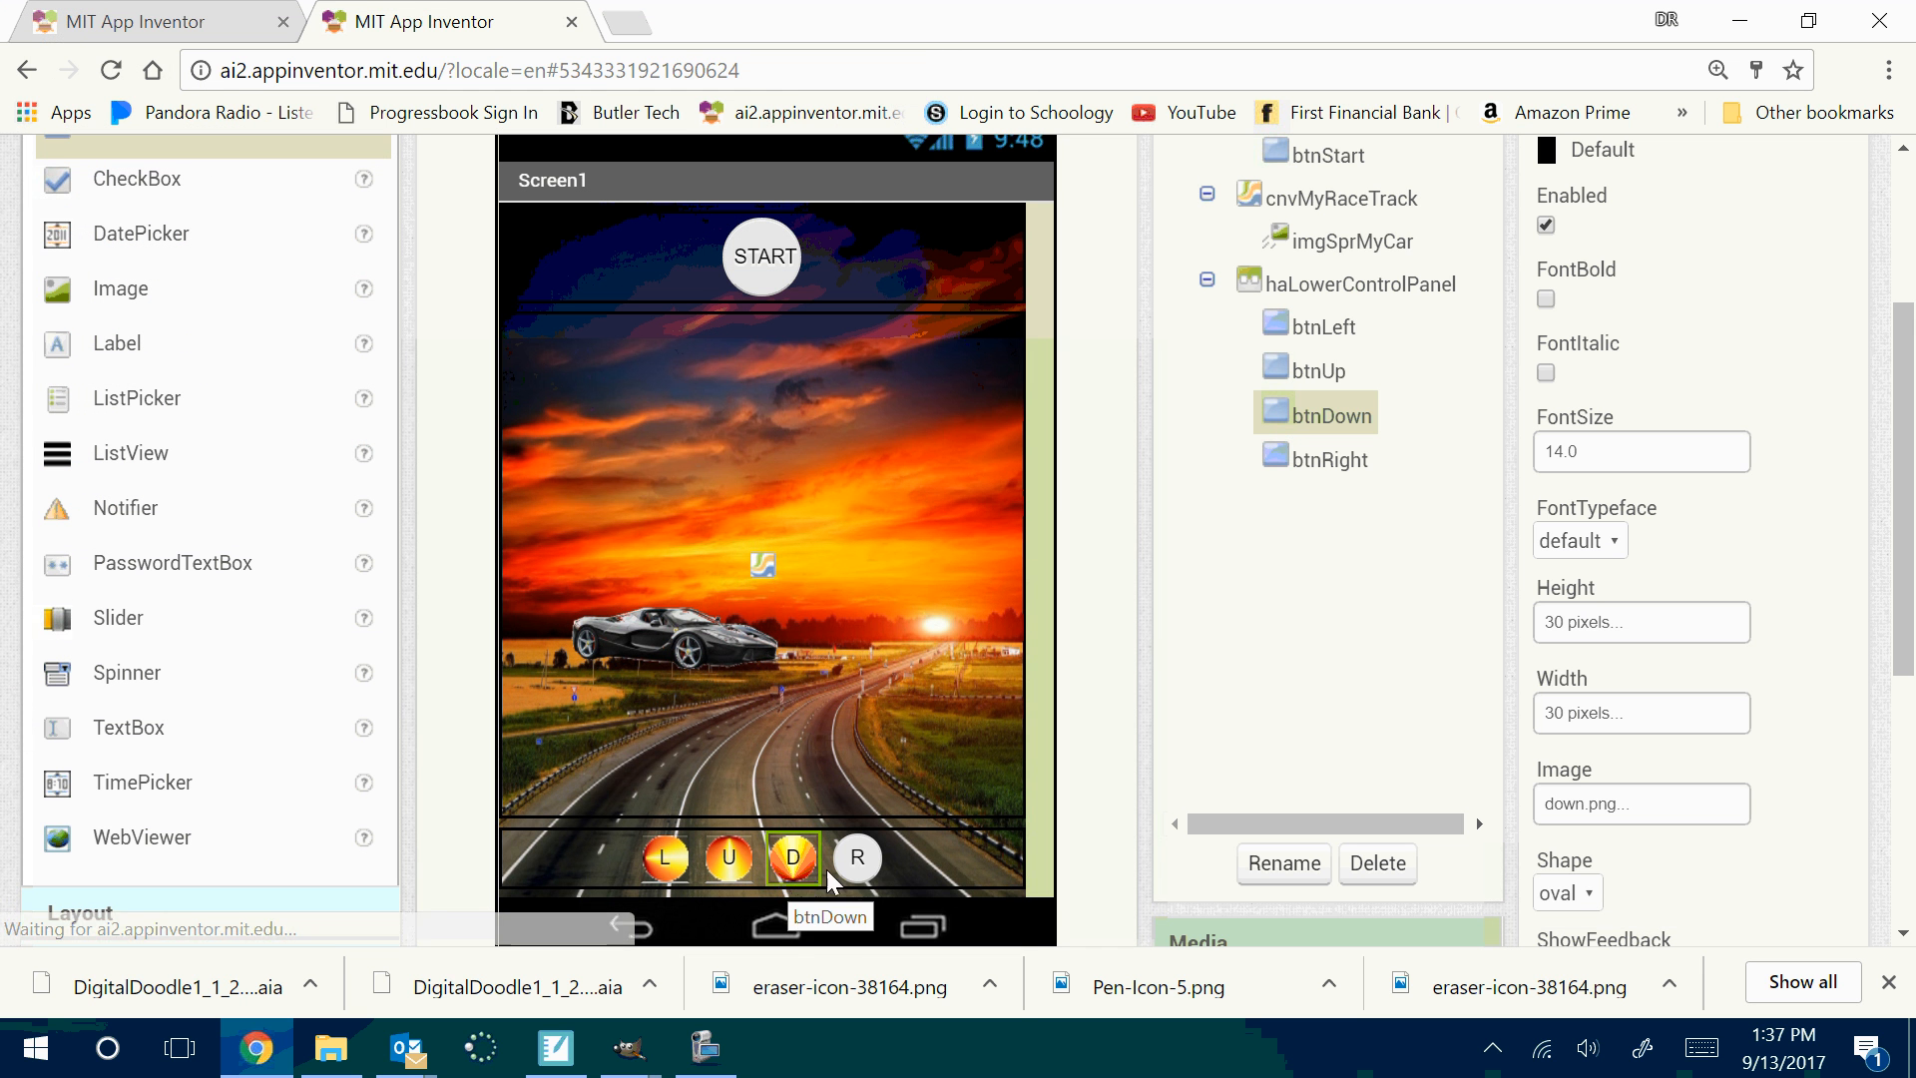
Upload right.png from the Gimp P6 folder as the image of btnRight
{"action": "left_click", "coordinate": [858, 858]}
{"action": "left_click", "coordinate": [1577, 810]}
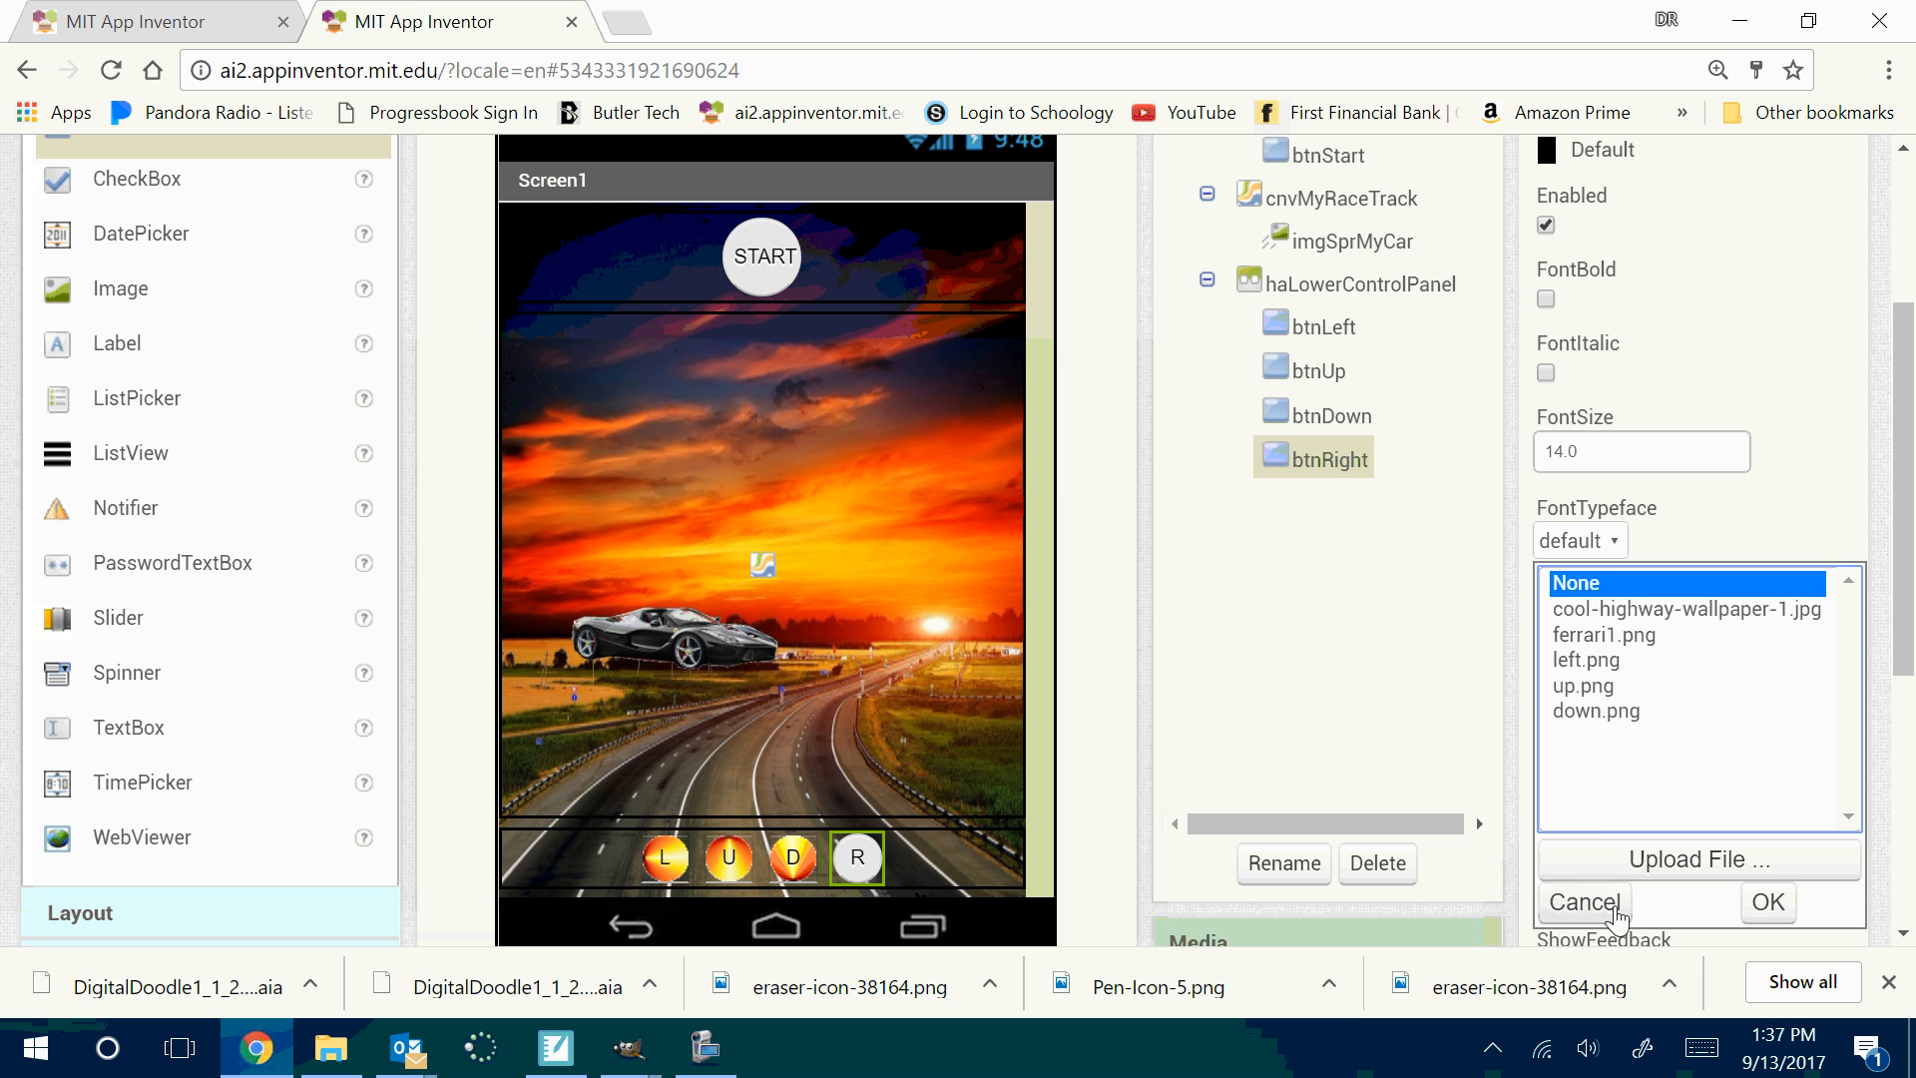
{"action": "left_click", "coordinate": [1621, 862]}
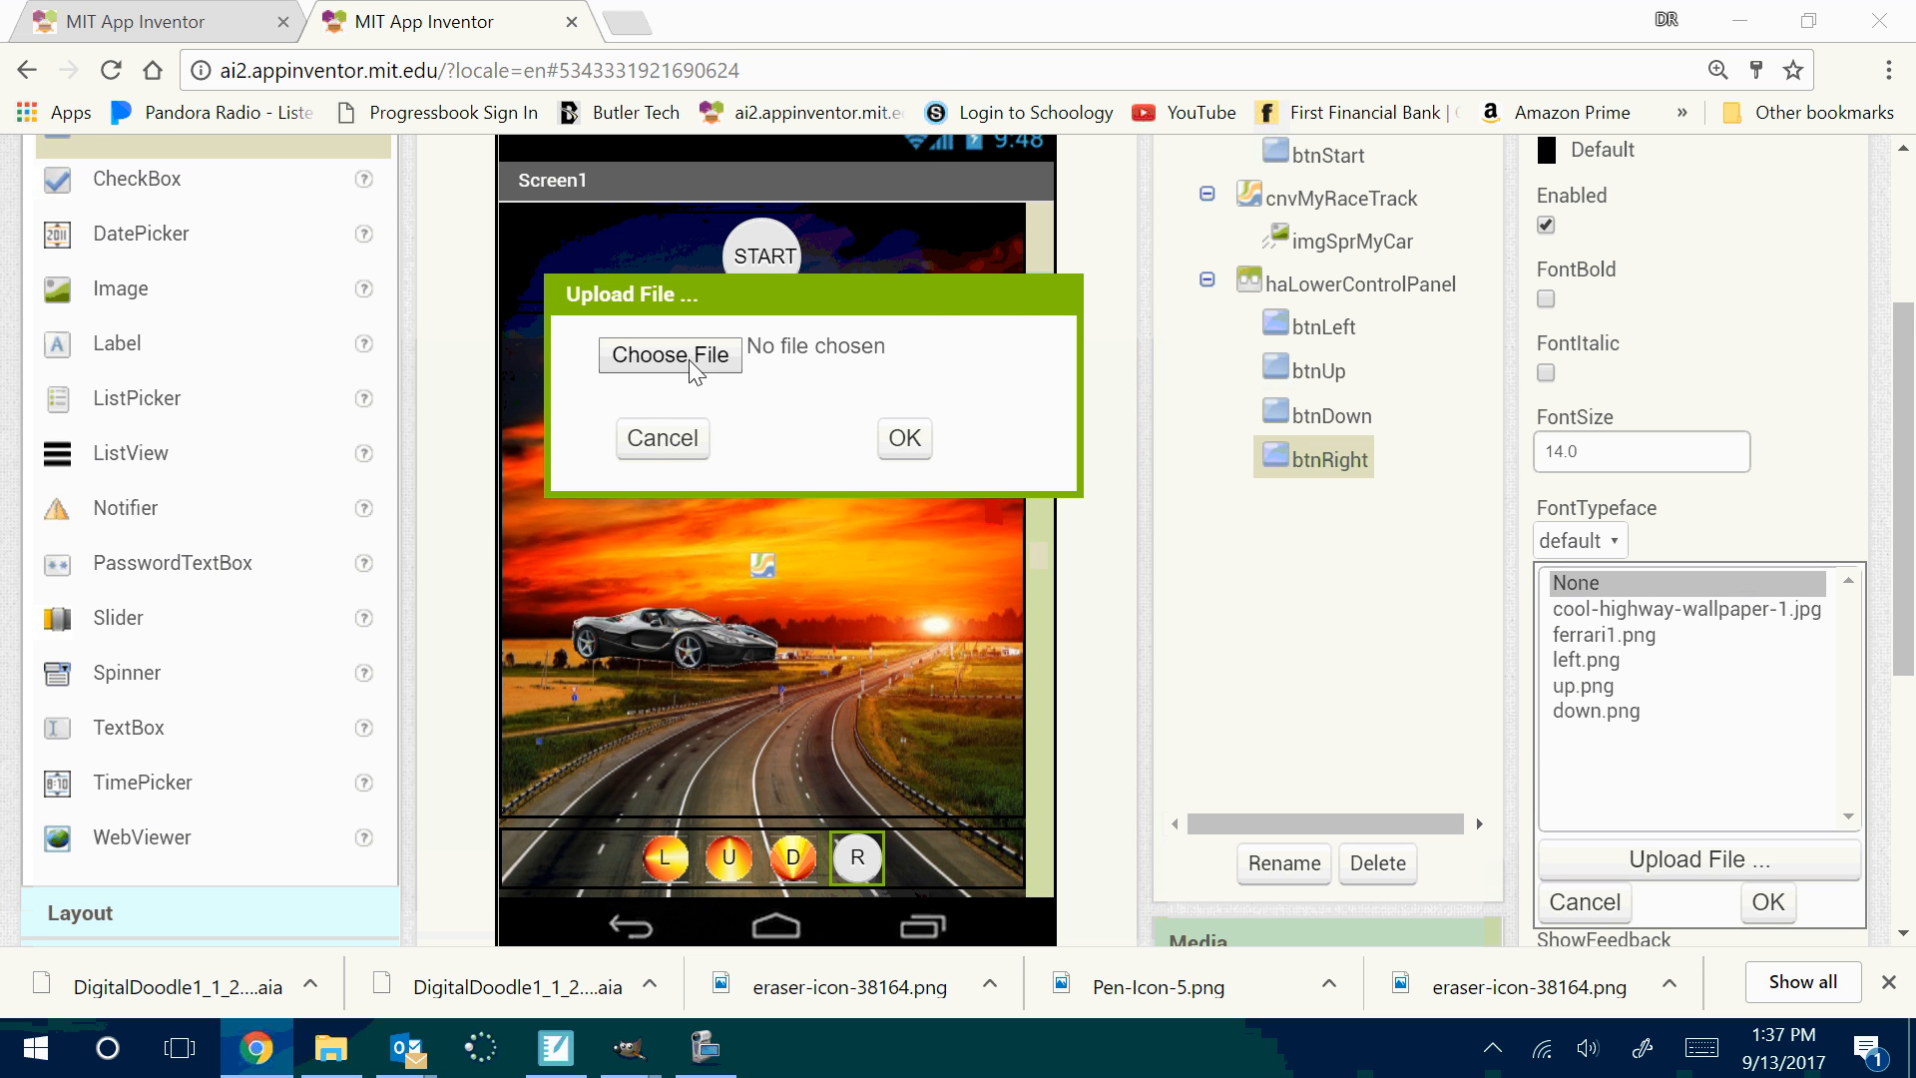
{"action": "left_click", "coordinate": [692, 357]}
{"action": "left_click", "coordinate": [864, 319]}
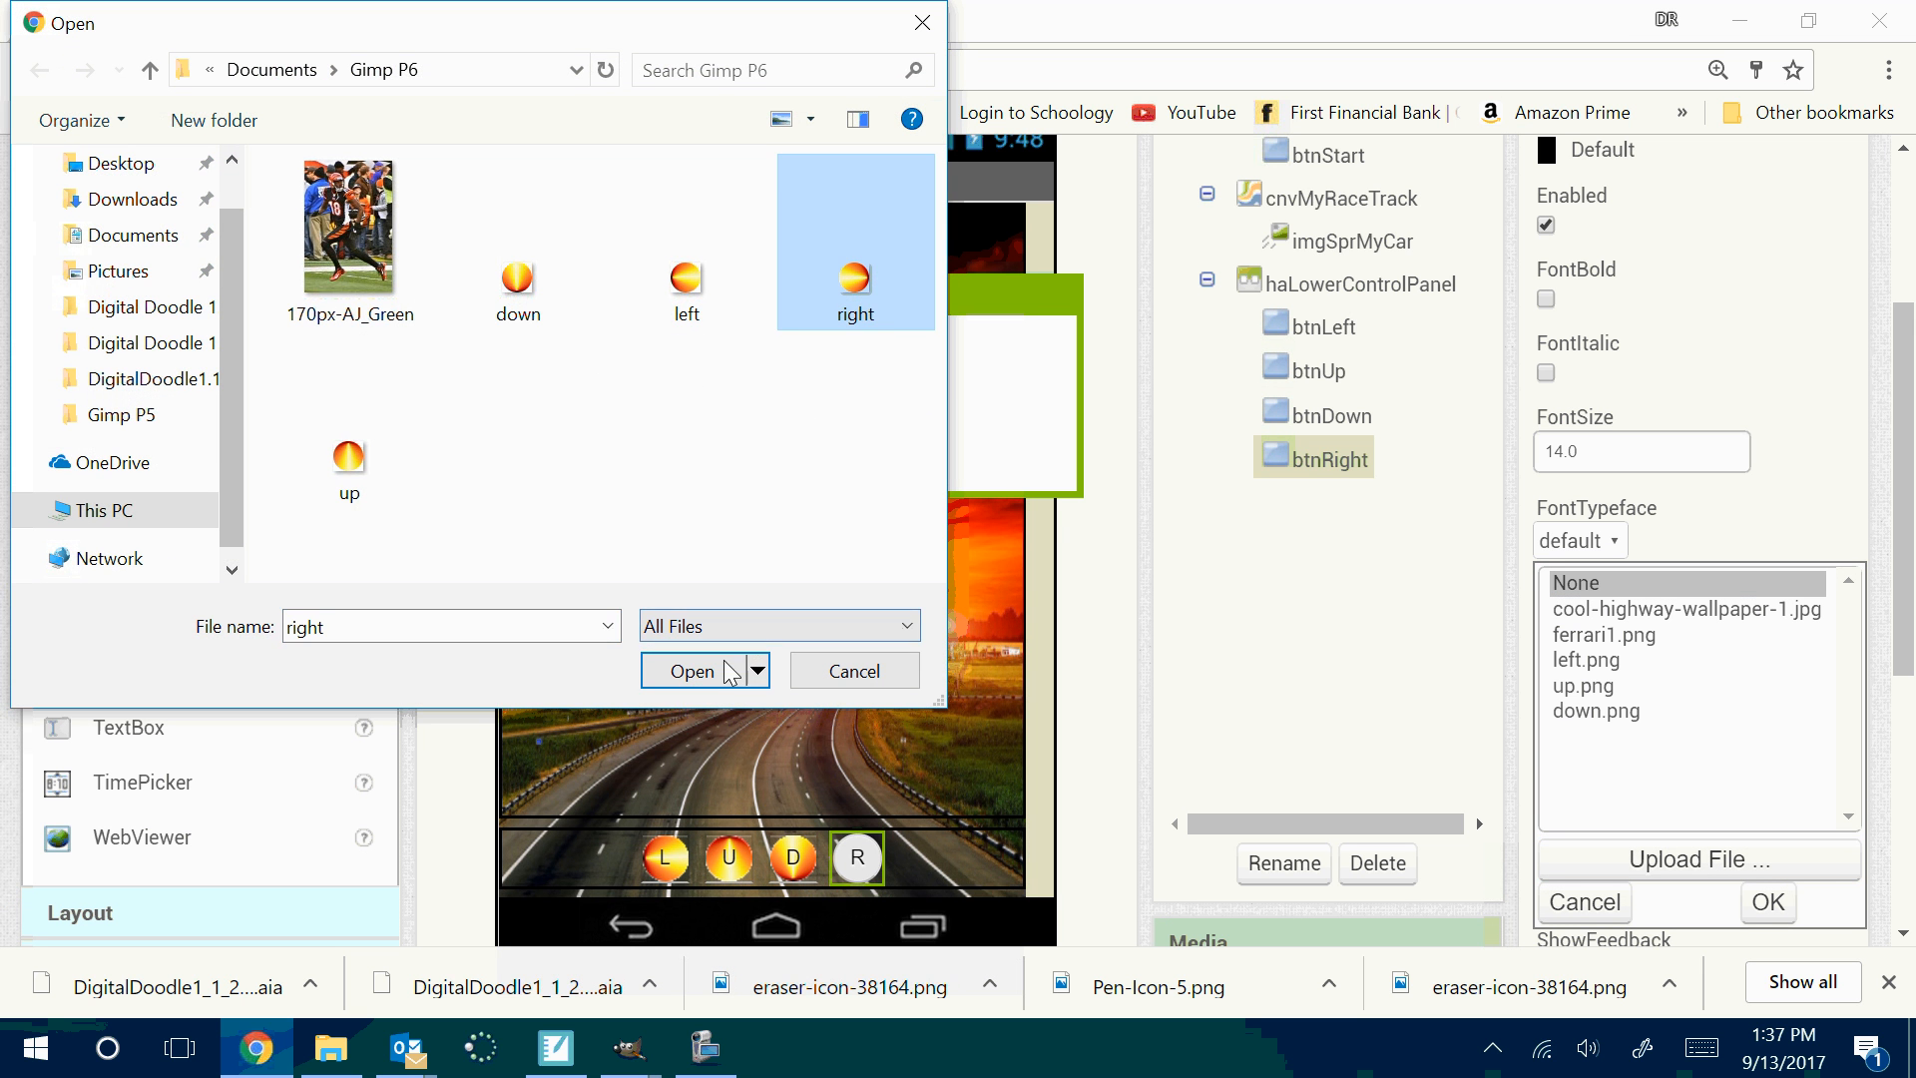
{"action": "left_click", "coordinate": [699, 671]}
{"action": "left_click", "coordinate": [903, 435]}
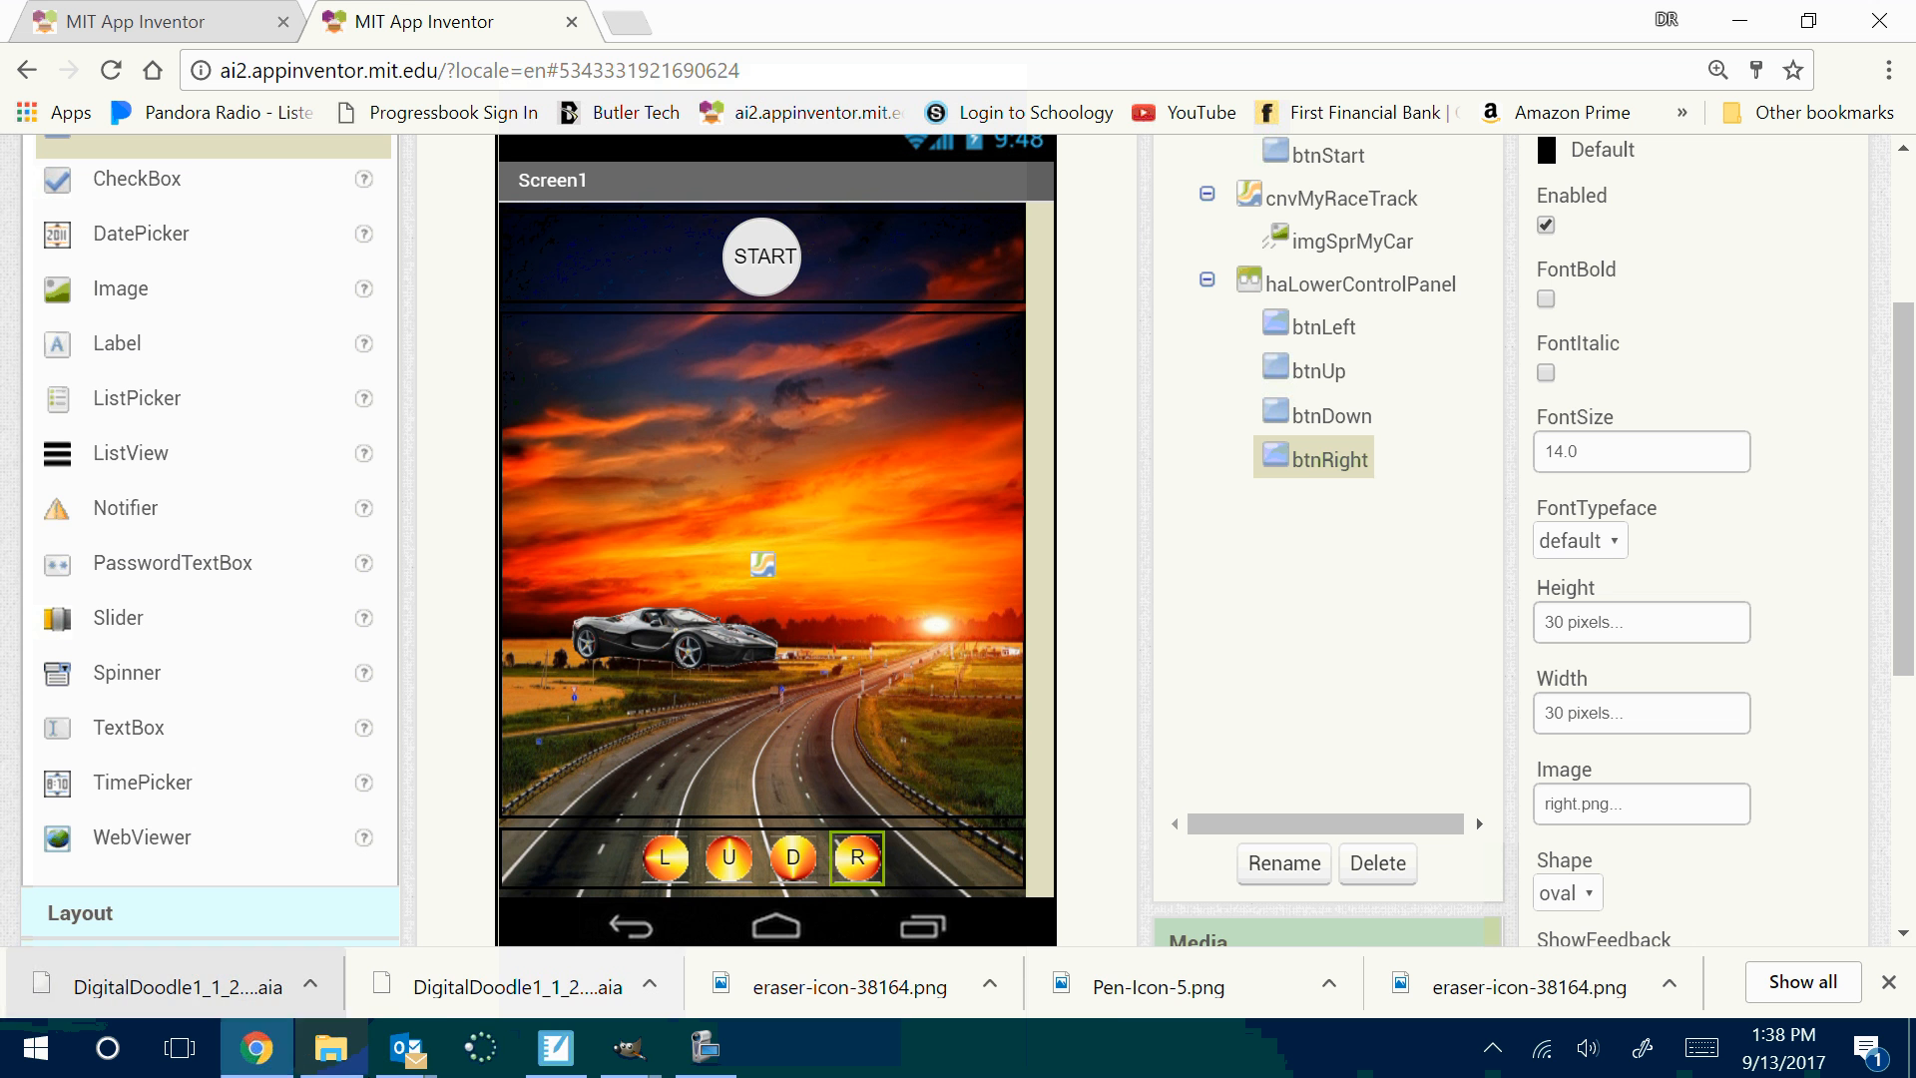
Switch to GIMP and bring up the untitled 30x30 image with the right-facing yellow and orange circle
{"action": "left_click", "coordinate": [628, 1048]}
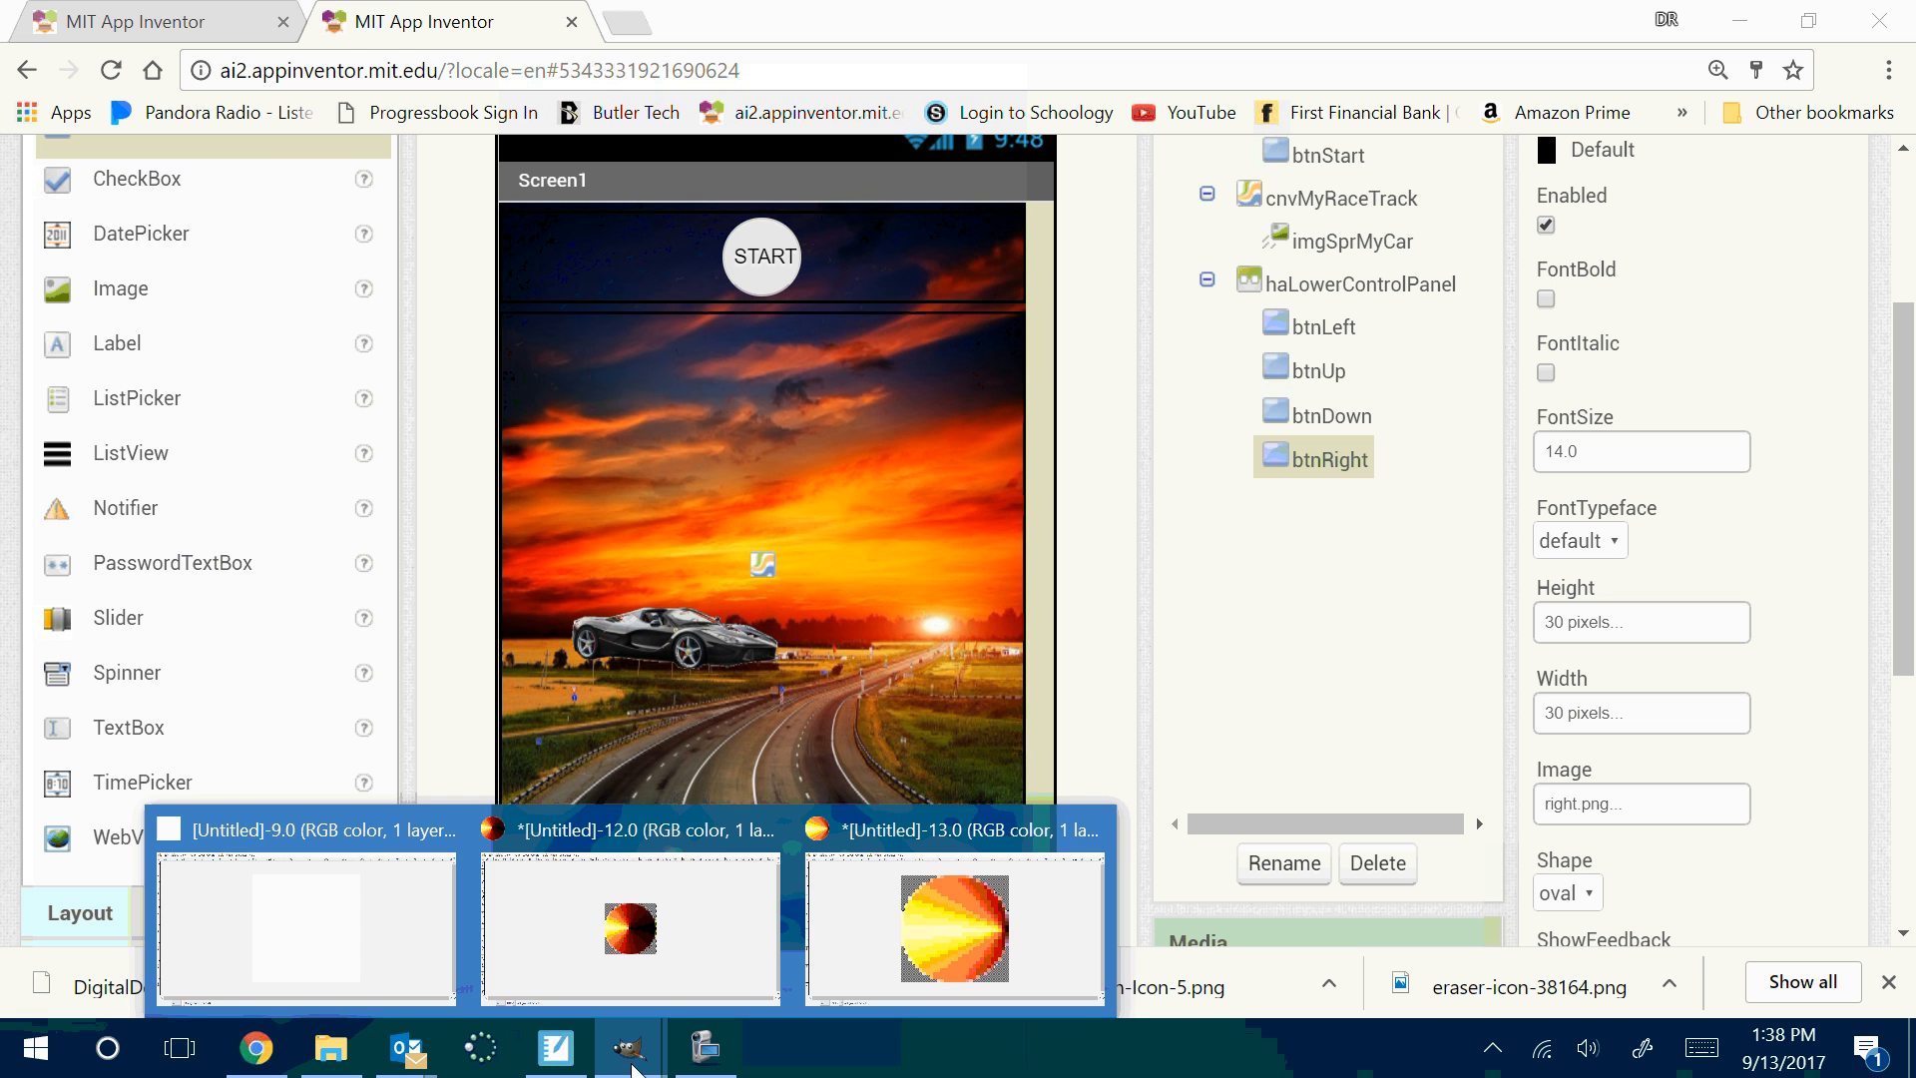
{"action": "left_click", "coordinate": [935, 925]}
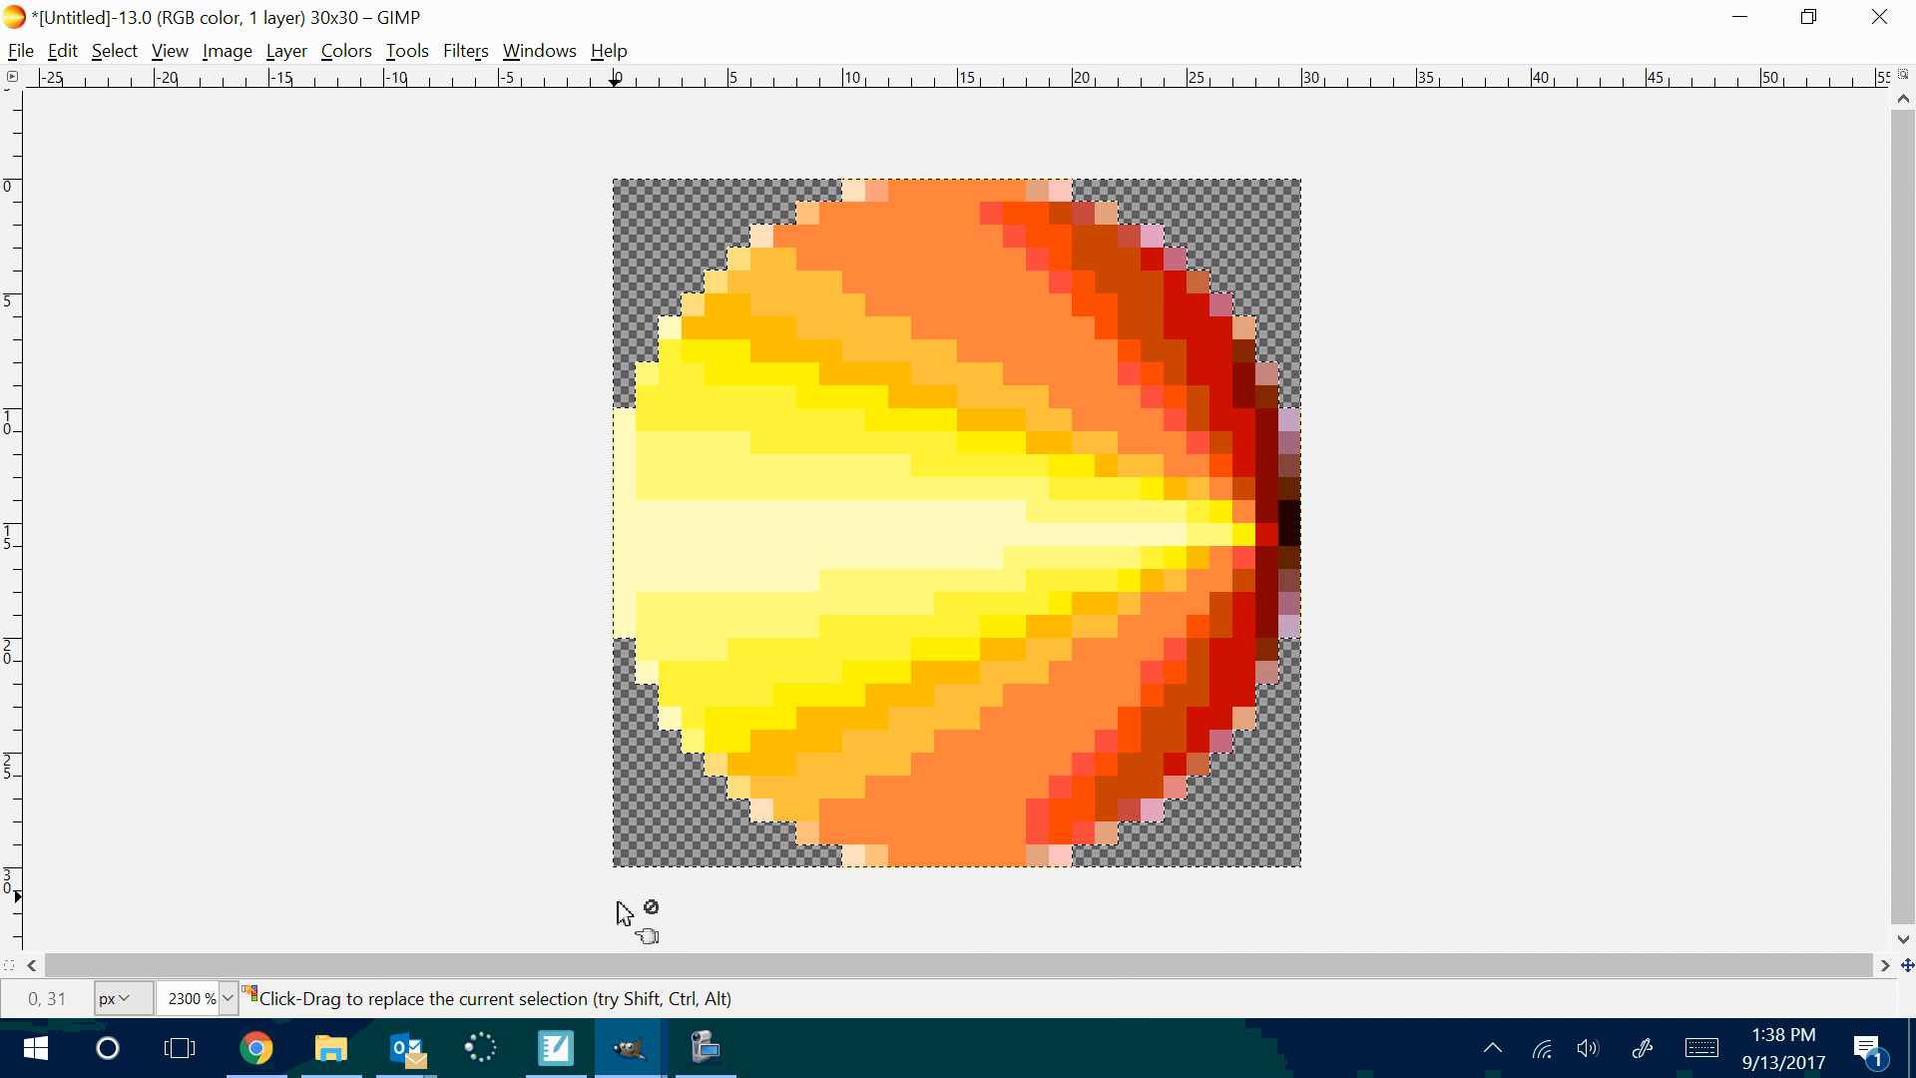
{"action": "mouse_move", "coordinate": [621, 1028]}
{"action": "left_click", "coordinate": [611, 973]}
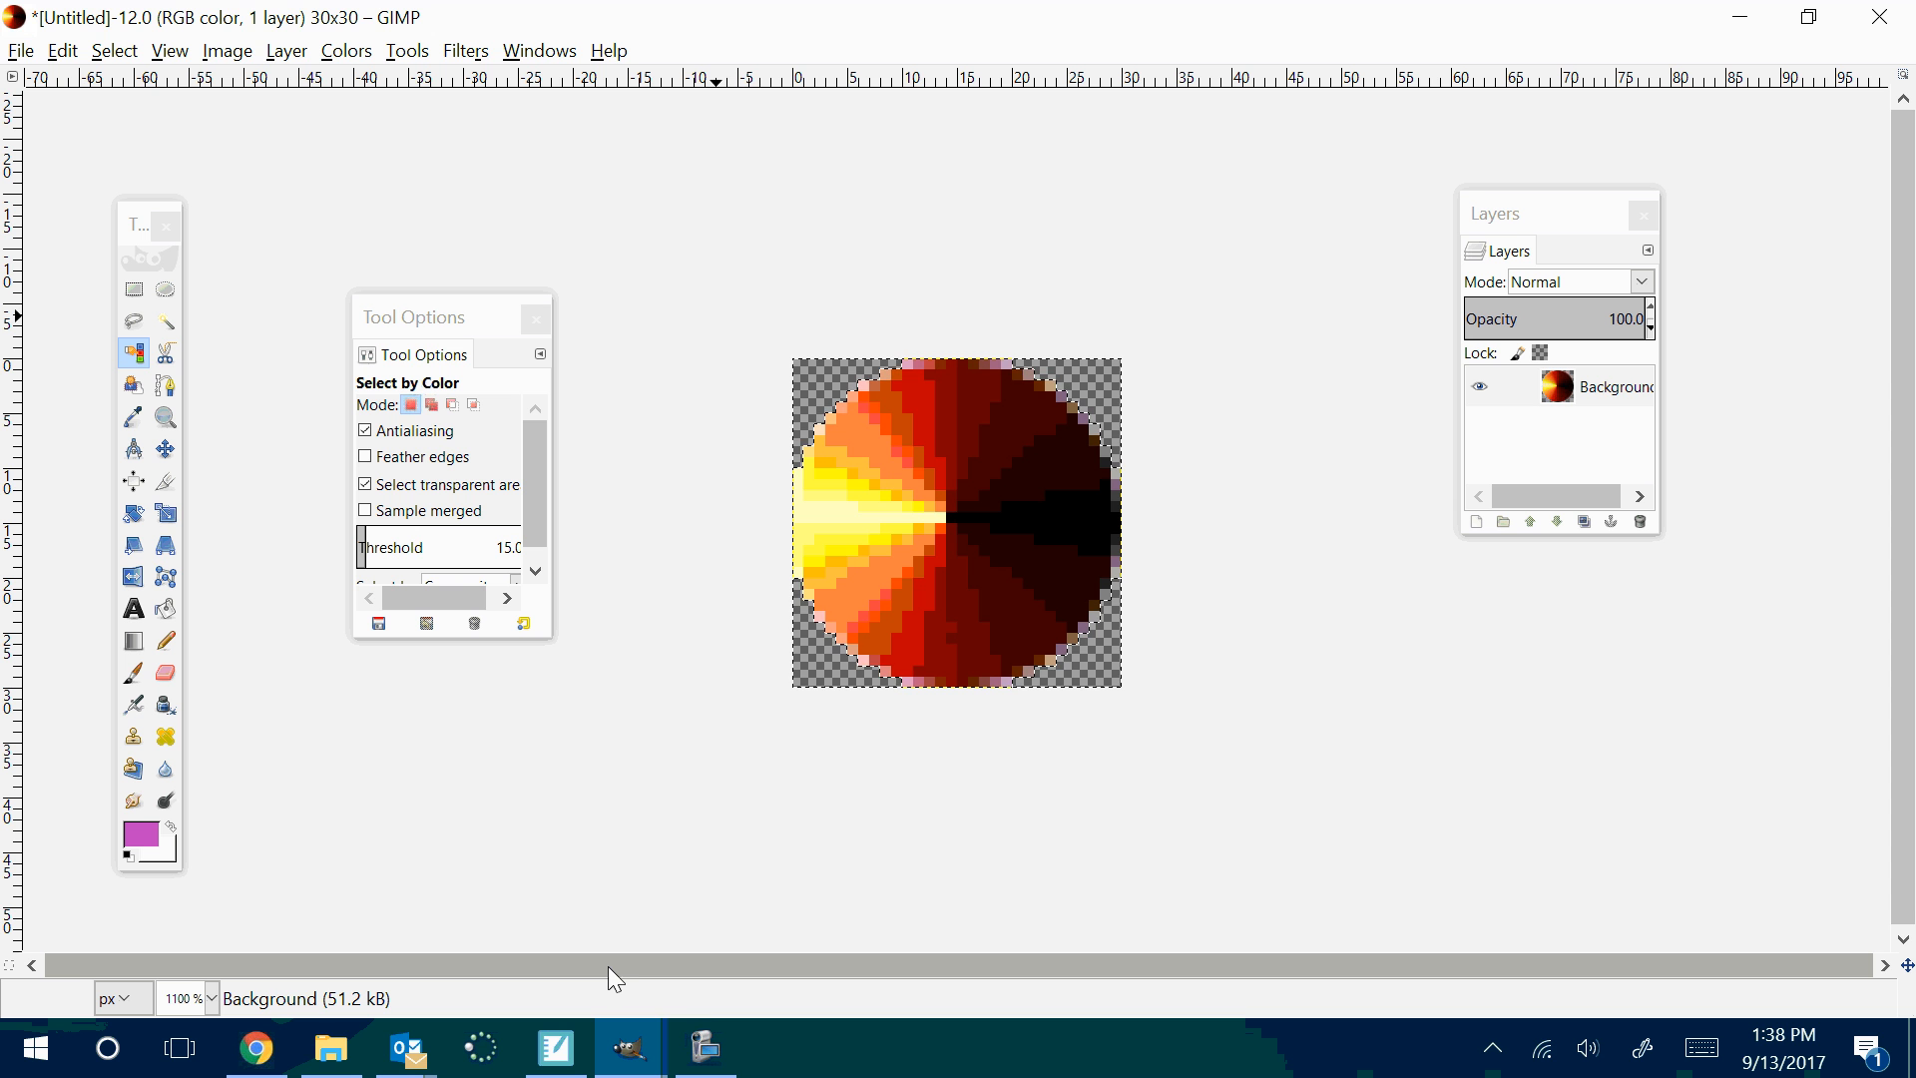
{"action": "mouse_move", "coordinate": [601, 1061]}
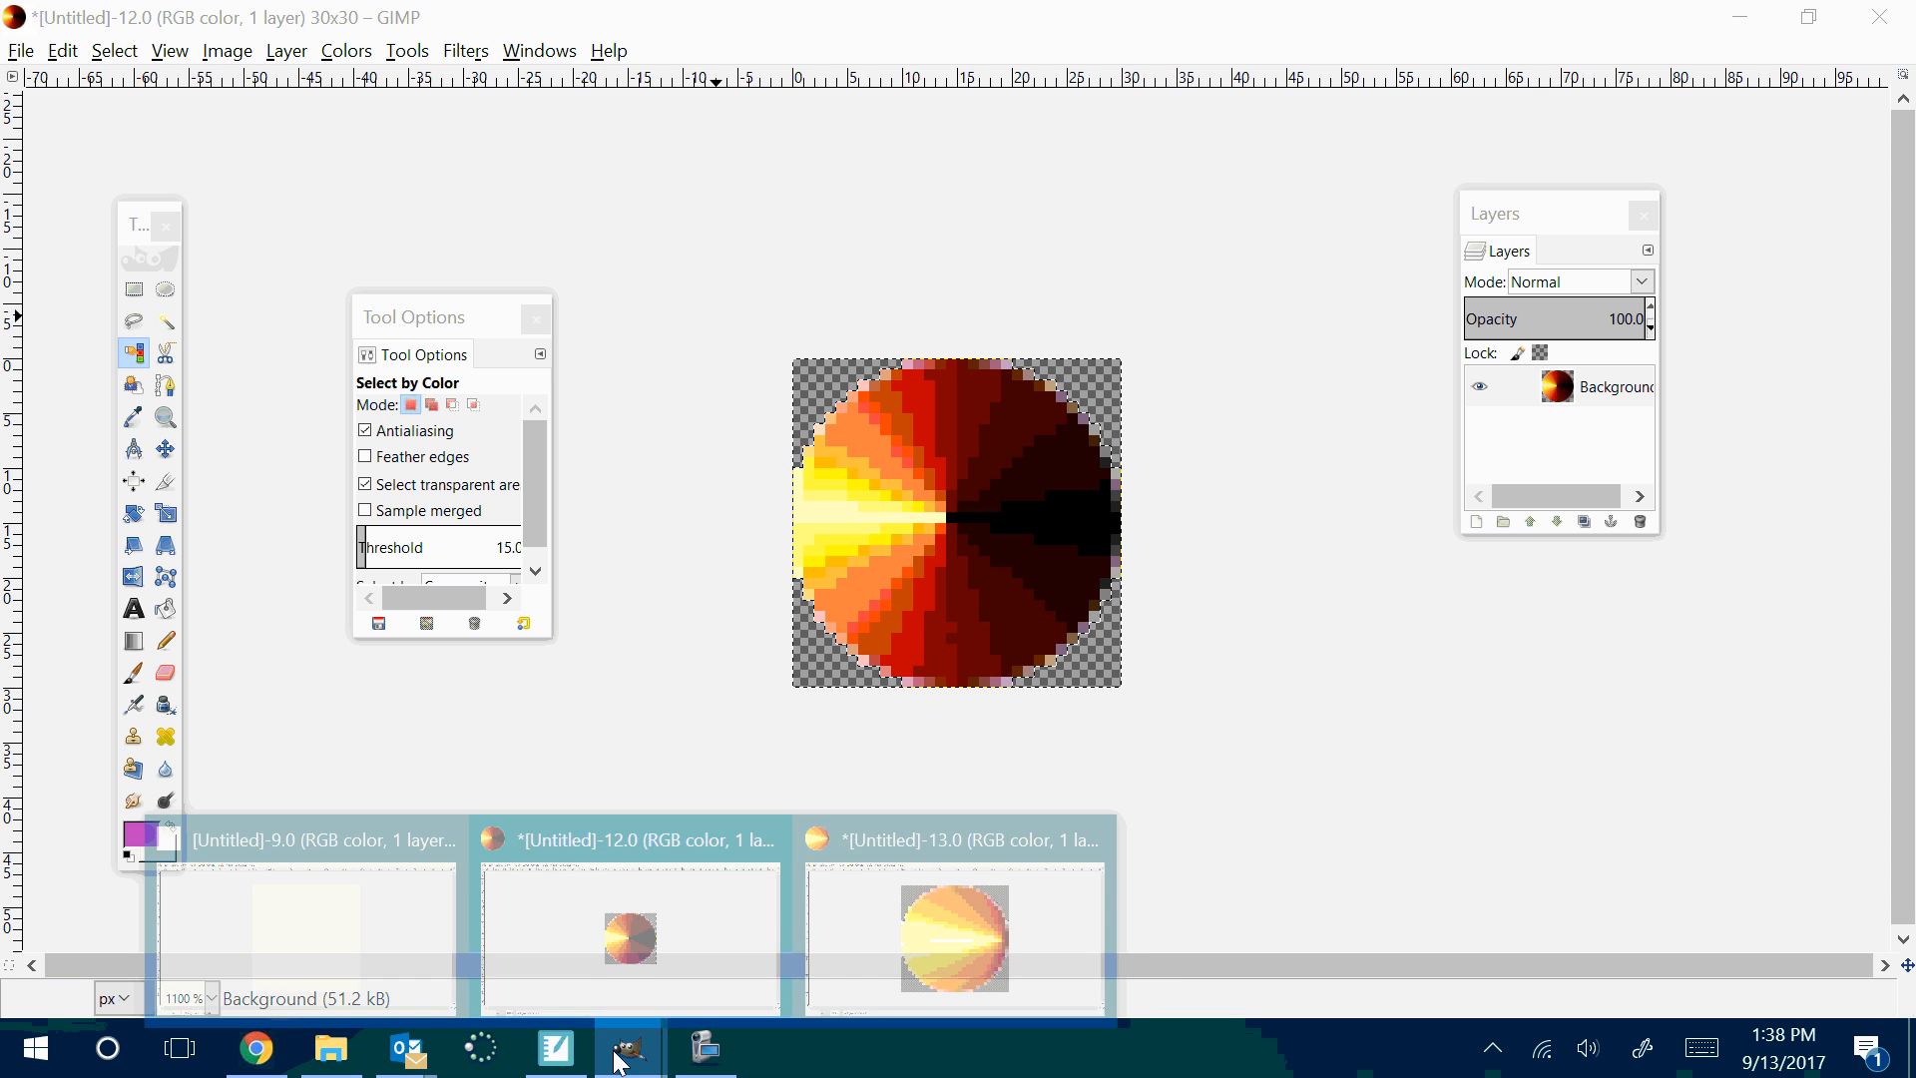
{"action": "left_click", "coordinate": [913, 958]}
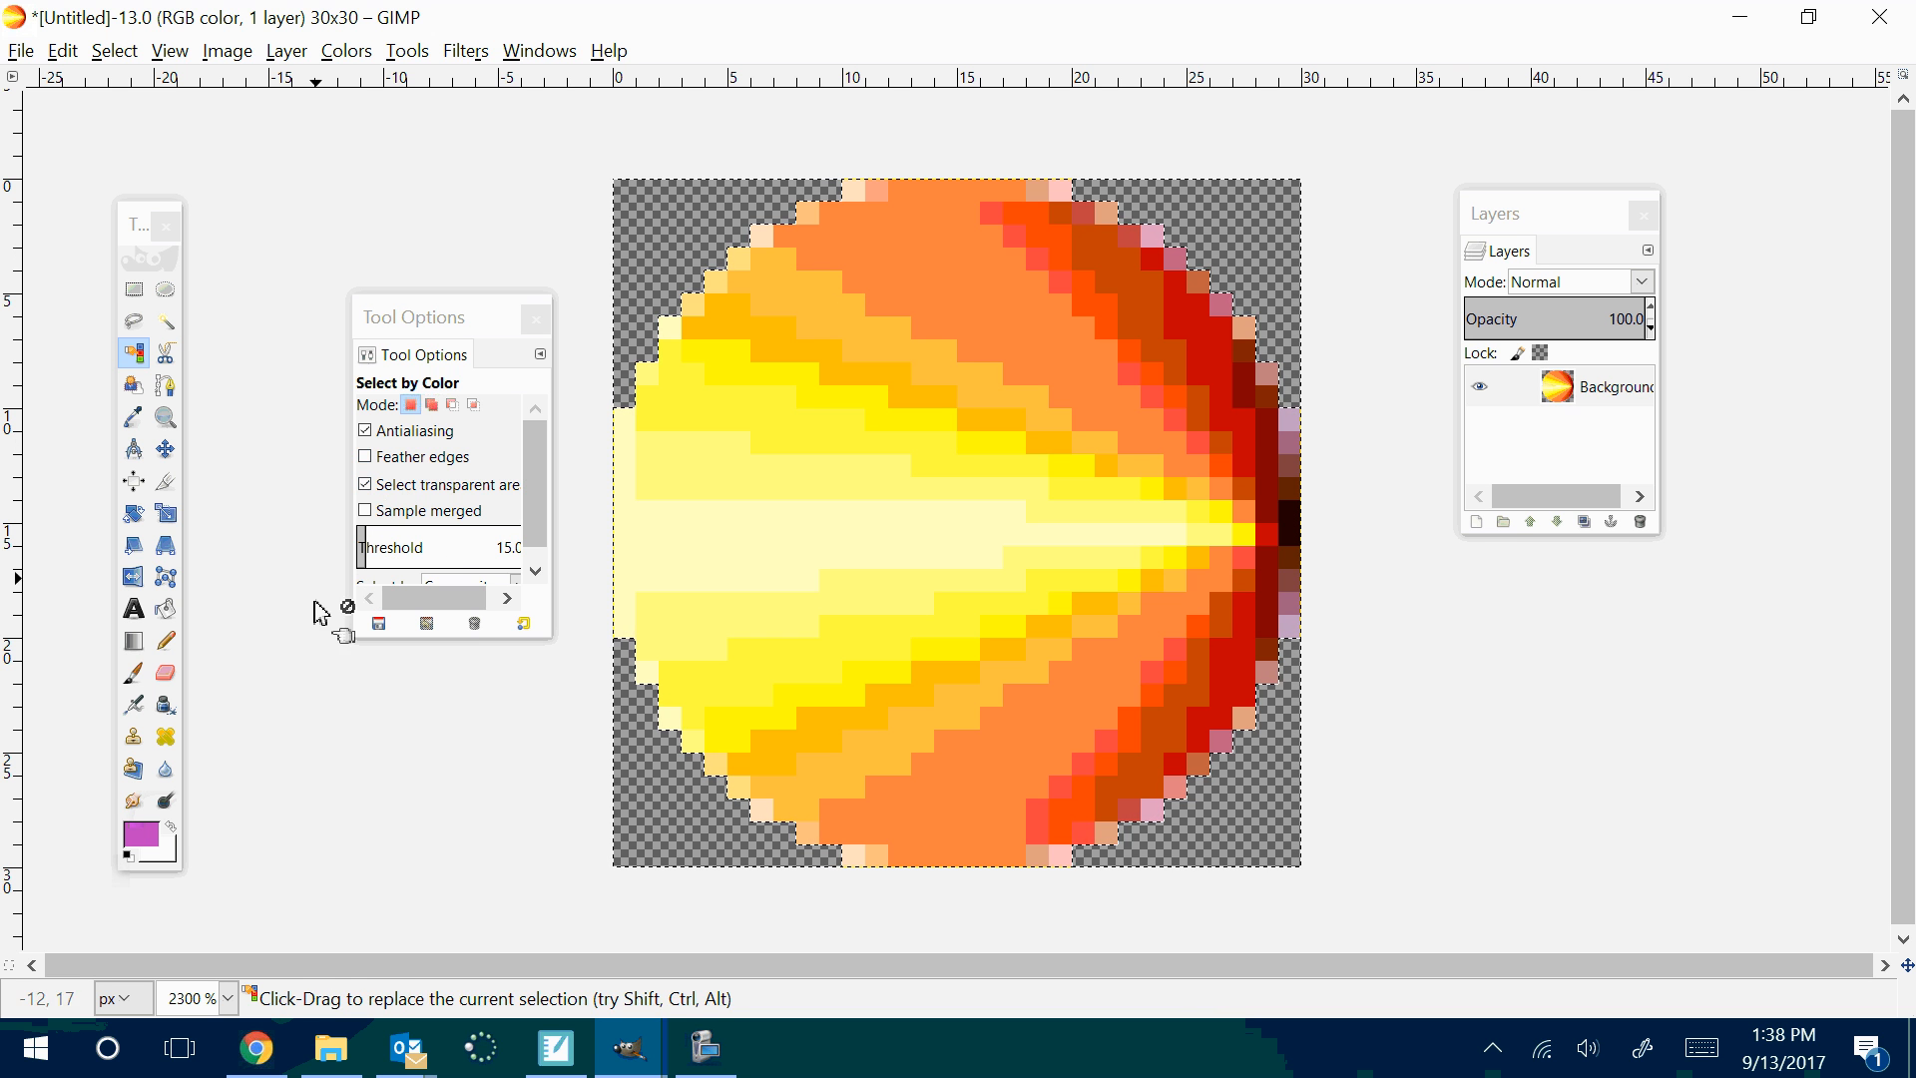
{"action": "left_click", "coordinate": [140, 643]}
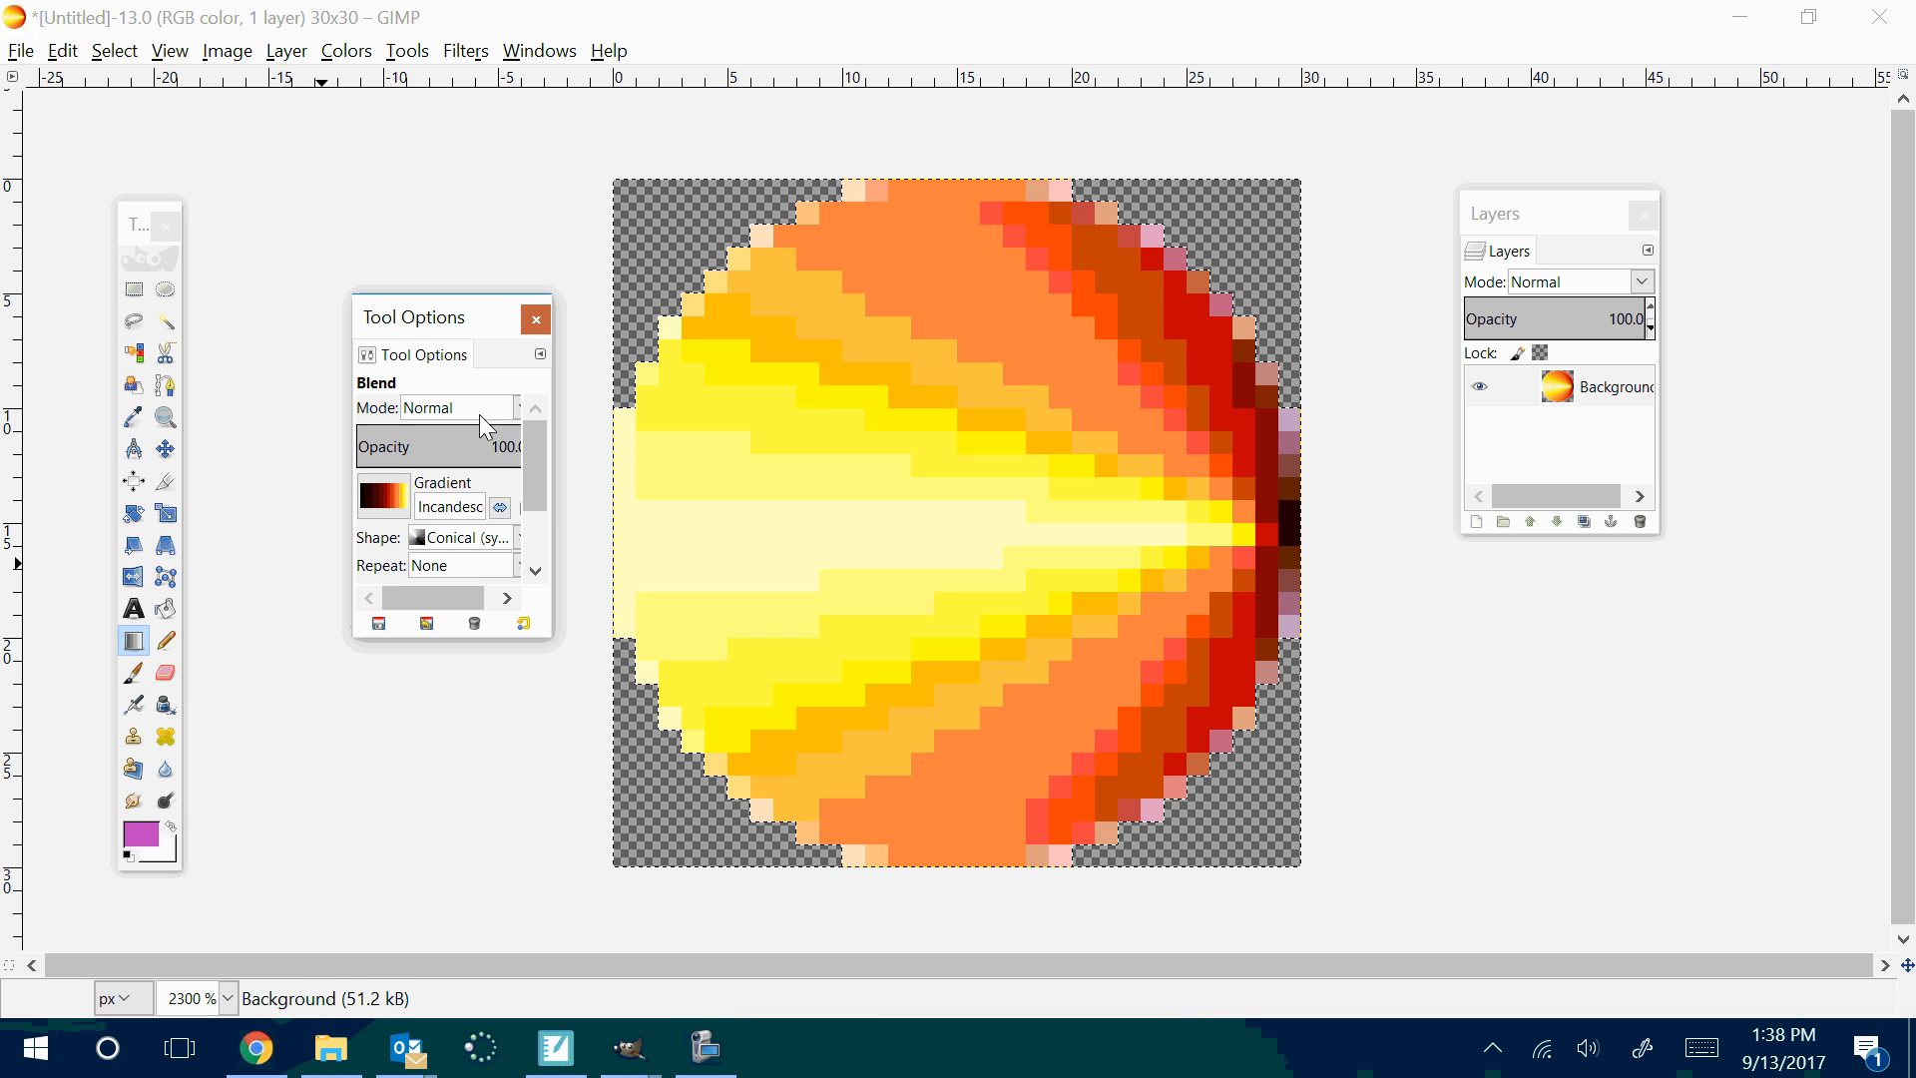
{"action": "left_click", "coordinate": [386, 507]}
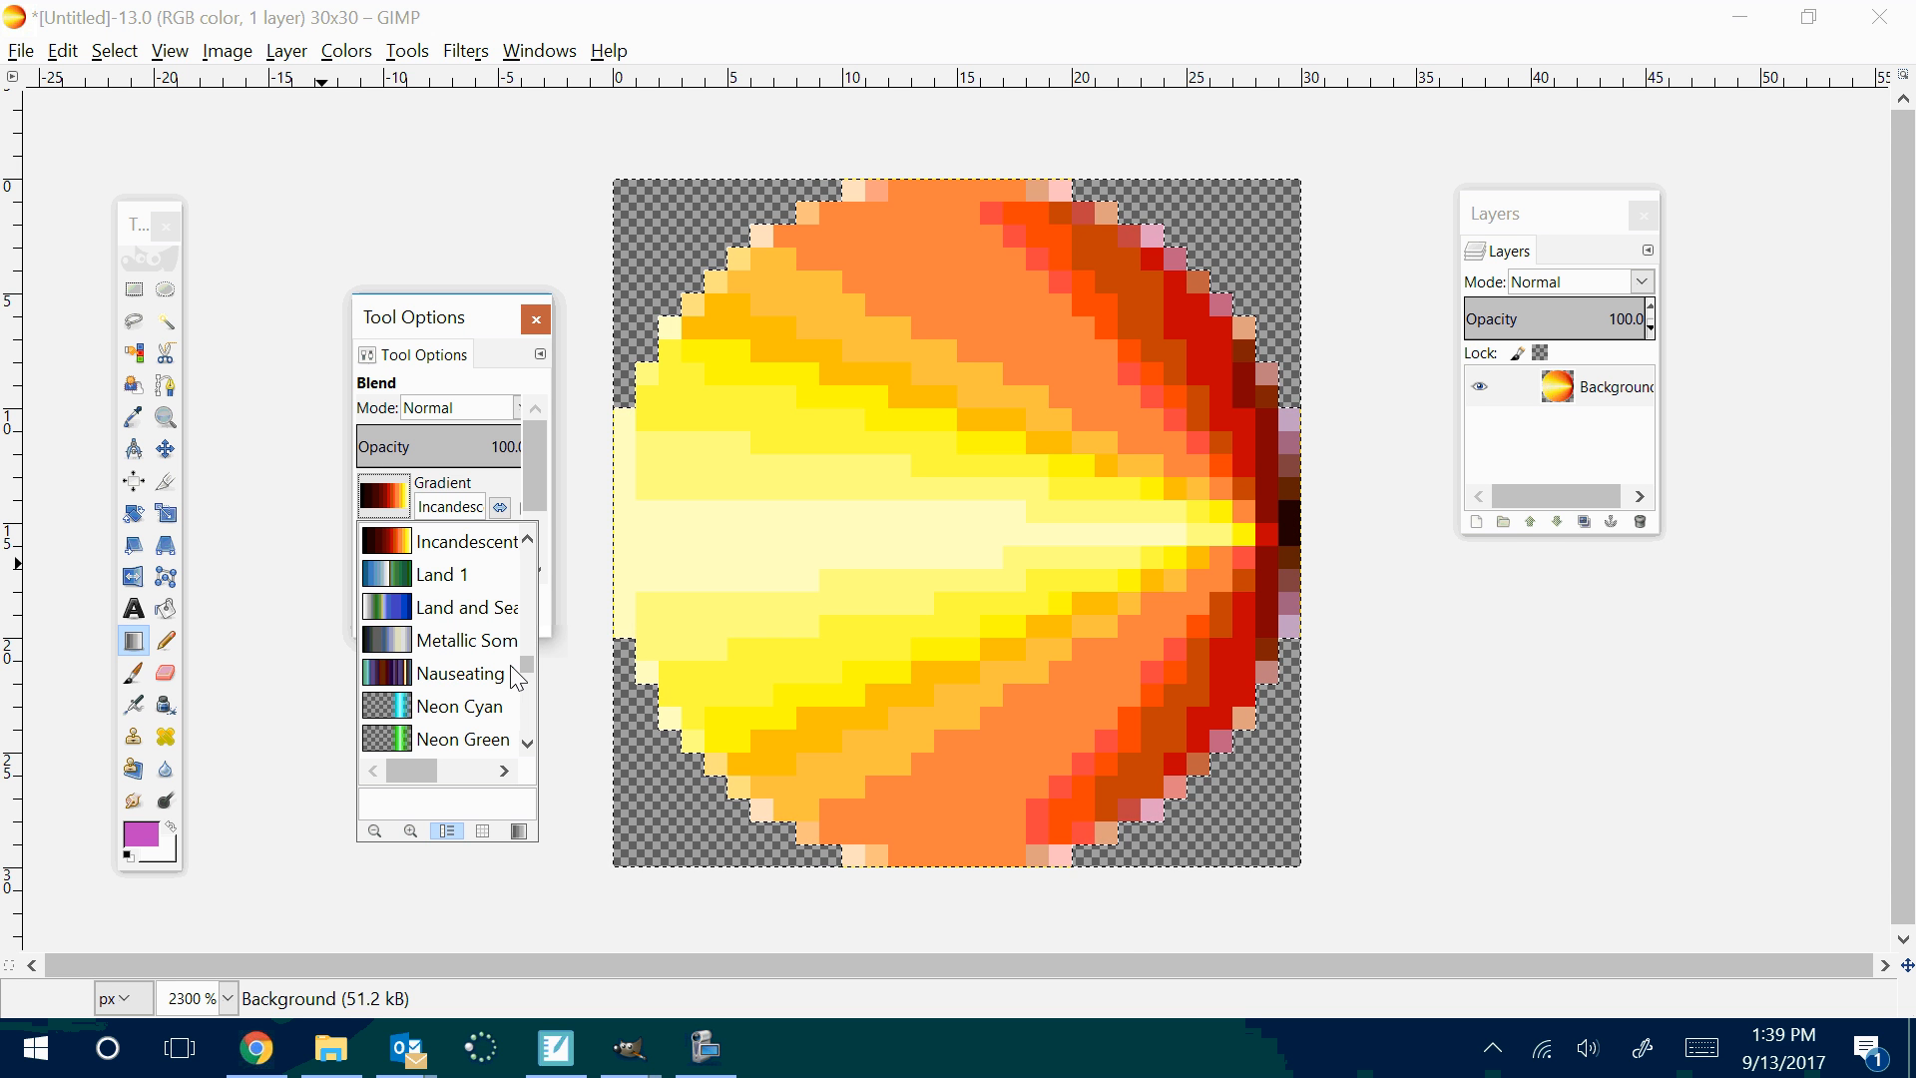
{"action": "left_click", "coordinate": [133, 620]}
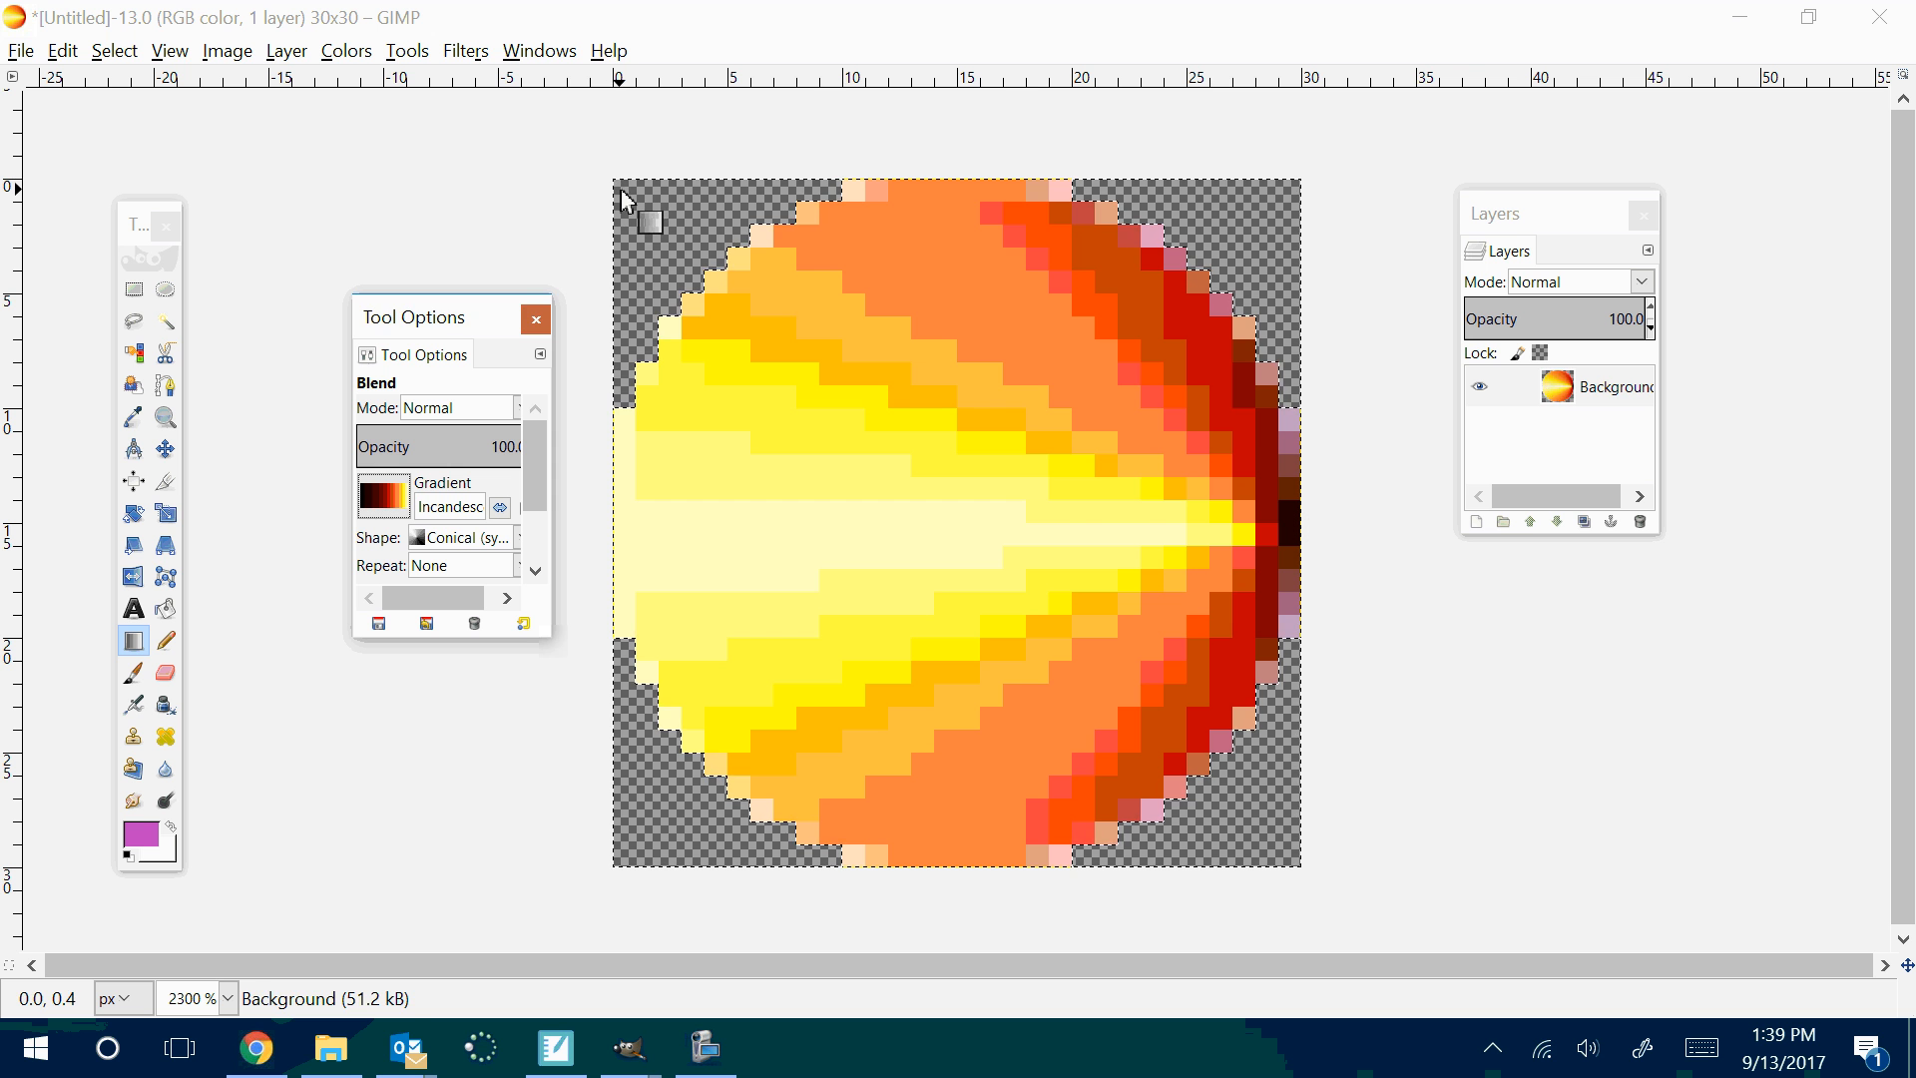
{"action": "left_click_drag", "start_coordinate": [626, 200], "coordinate": [764, 389]}
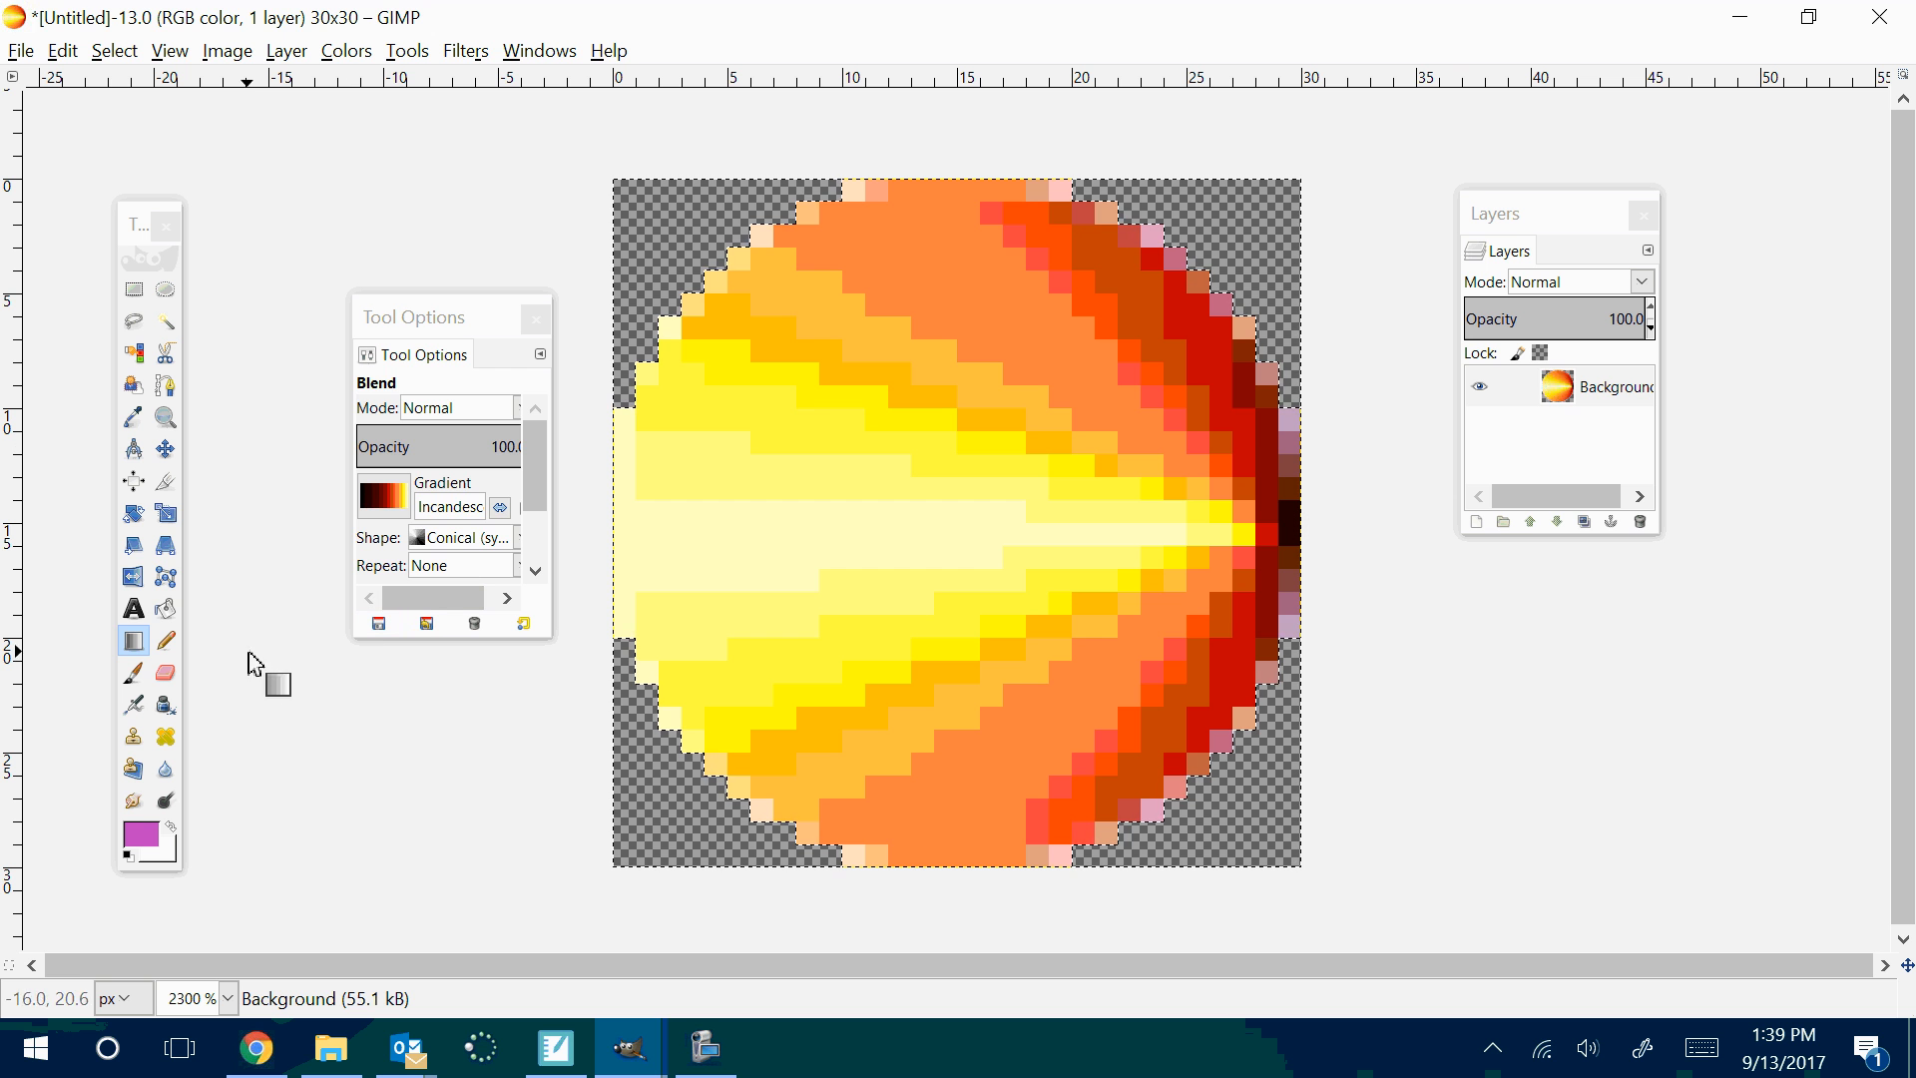
Add the letter U in a 30 × 30 px text box covering the whole image and centre-justify it
{"action": "left_click", "coordinate": [133, 608]}
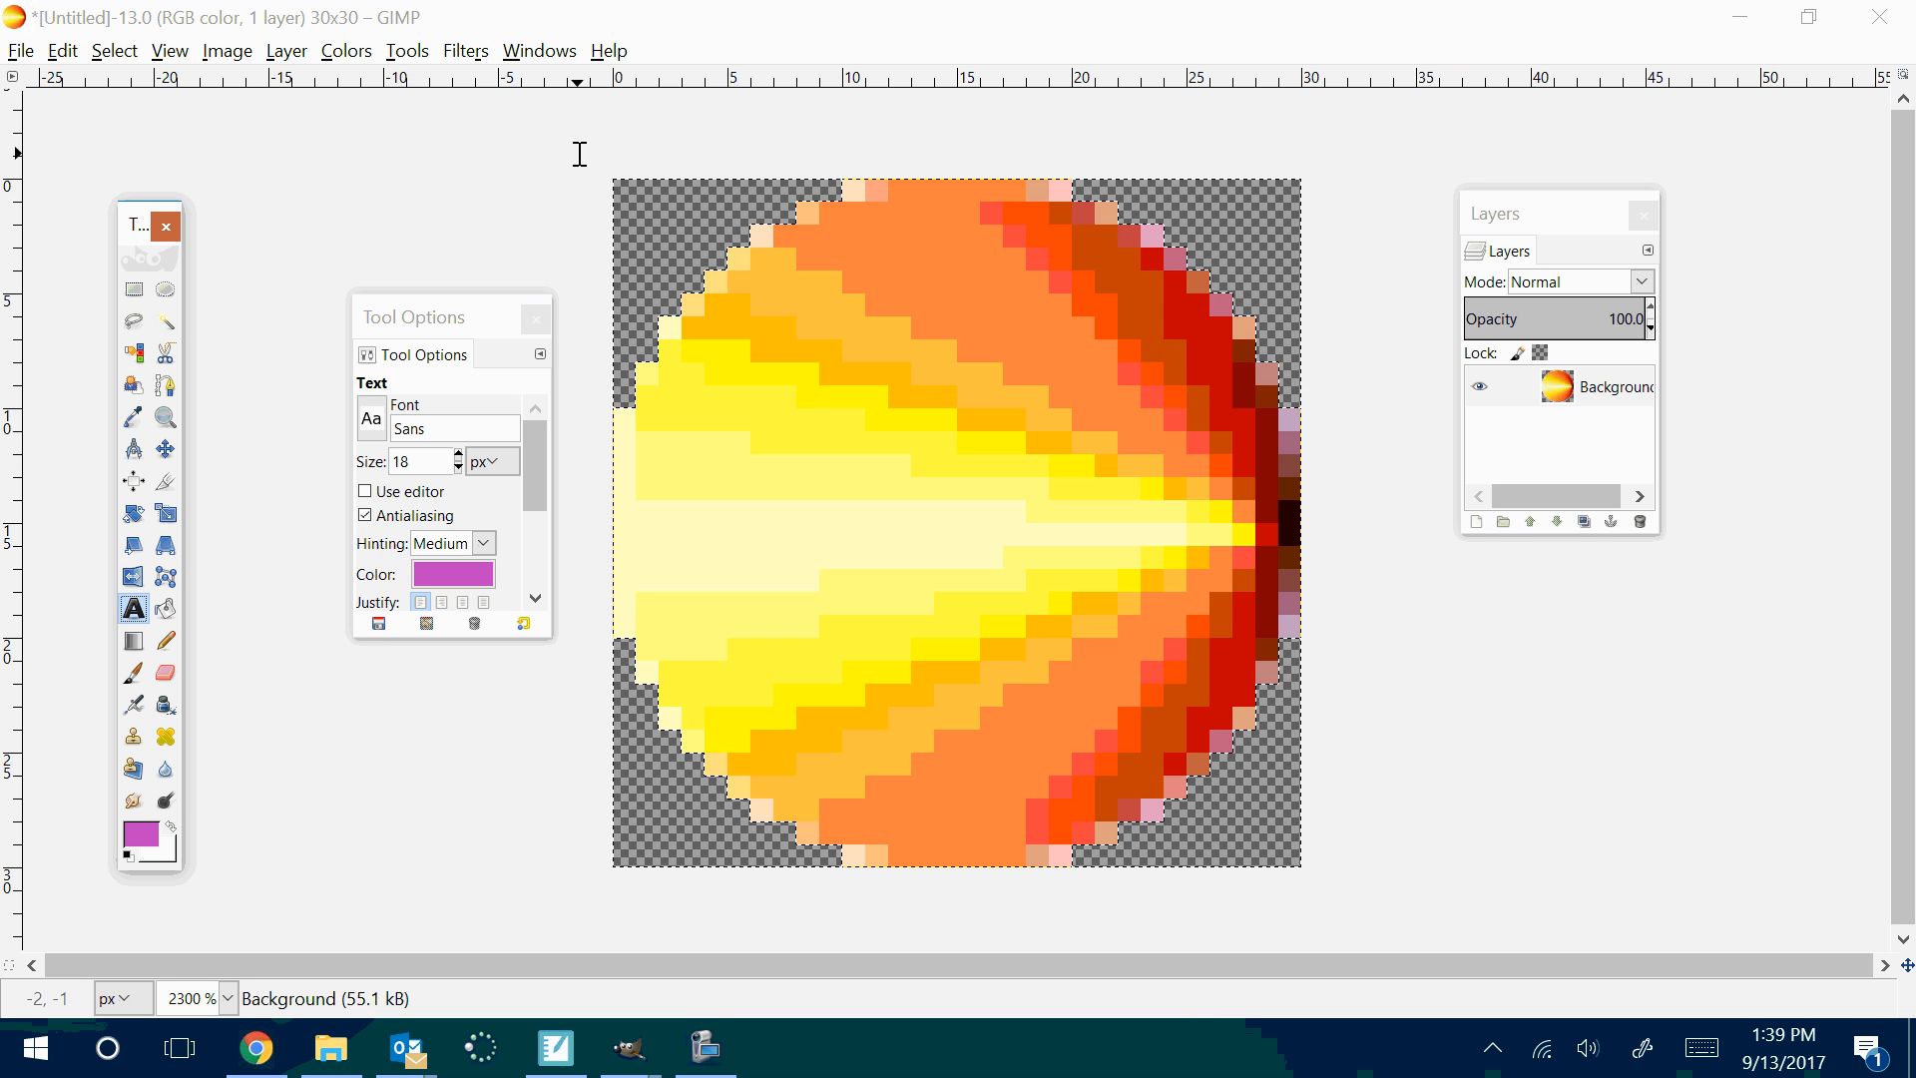
{"action": "left_click_drag", "start_coordinate": [617, 179], "coordinate": [1304, 869]}
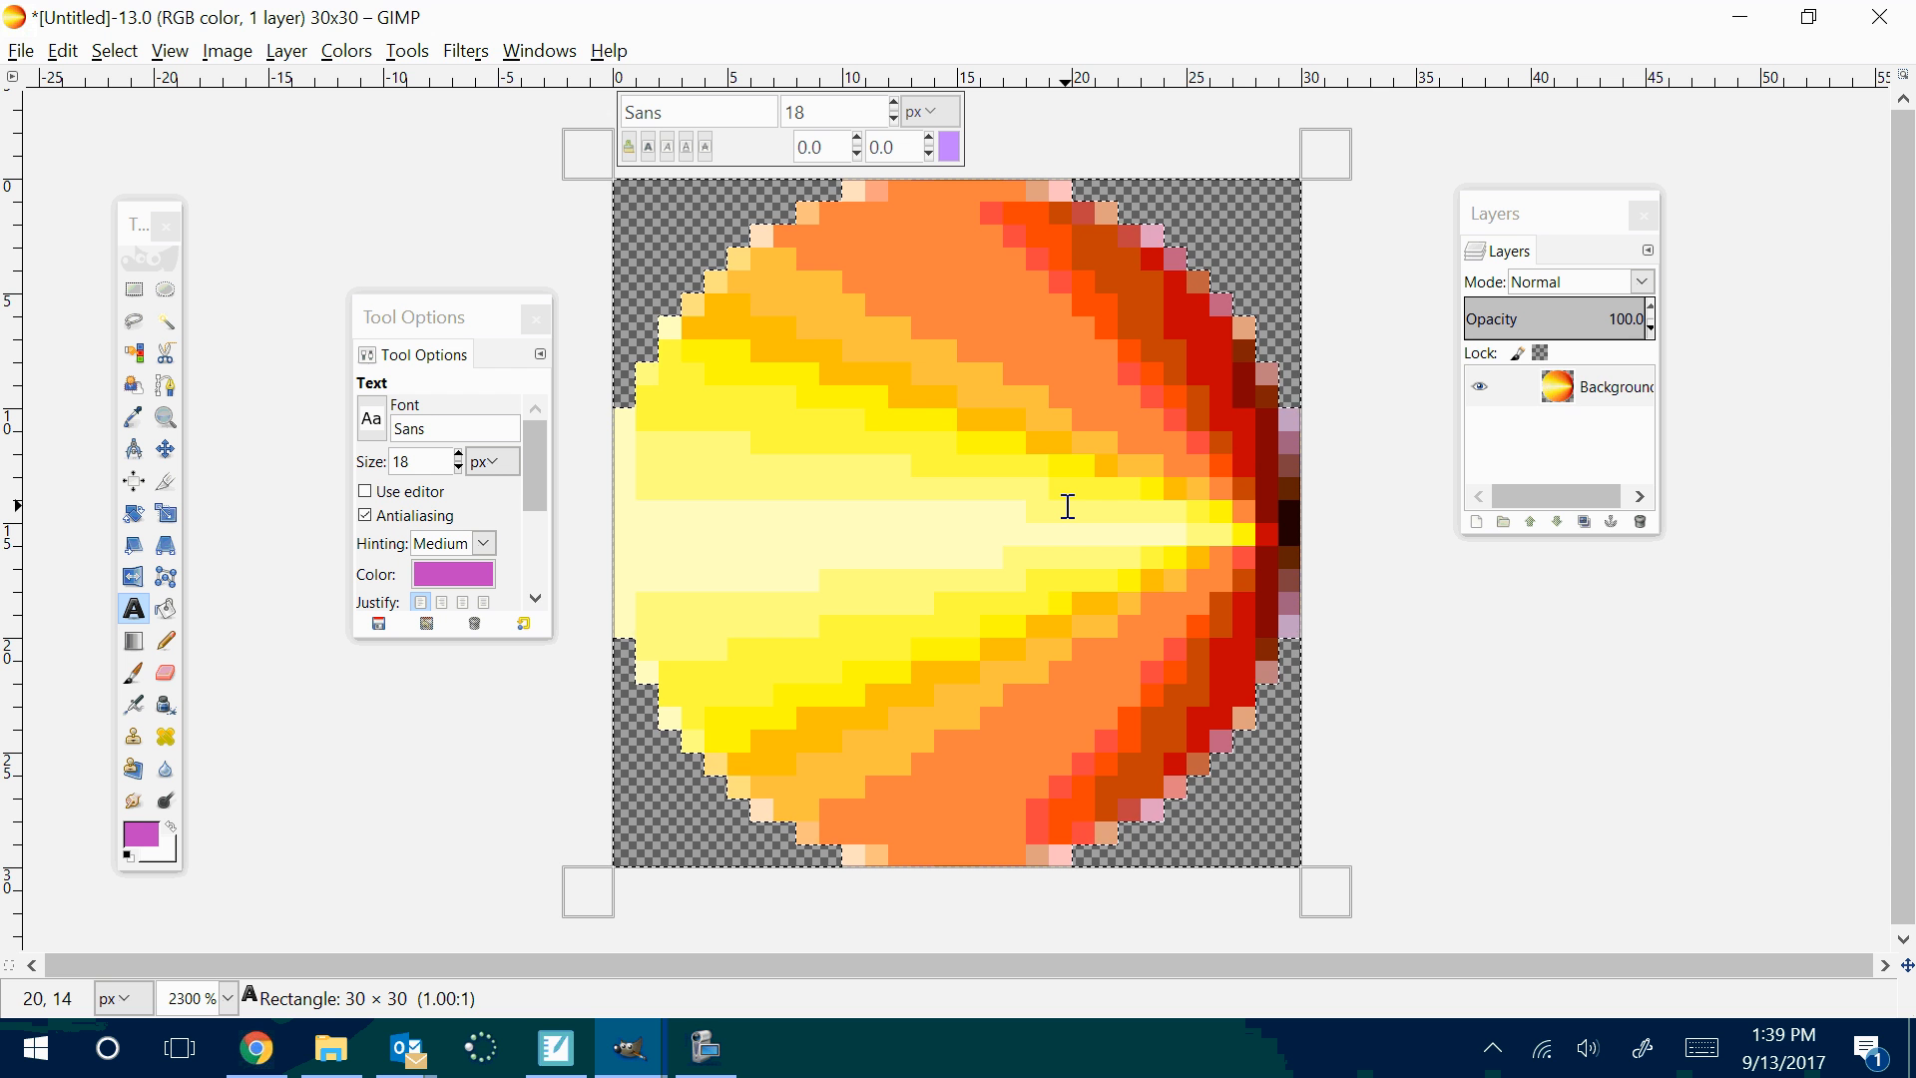
{"action": "type", "text": "U"}
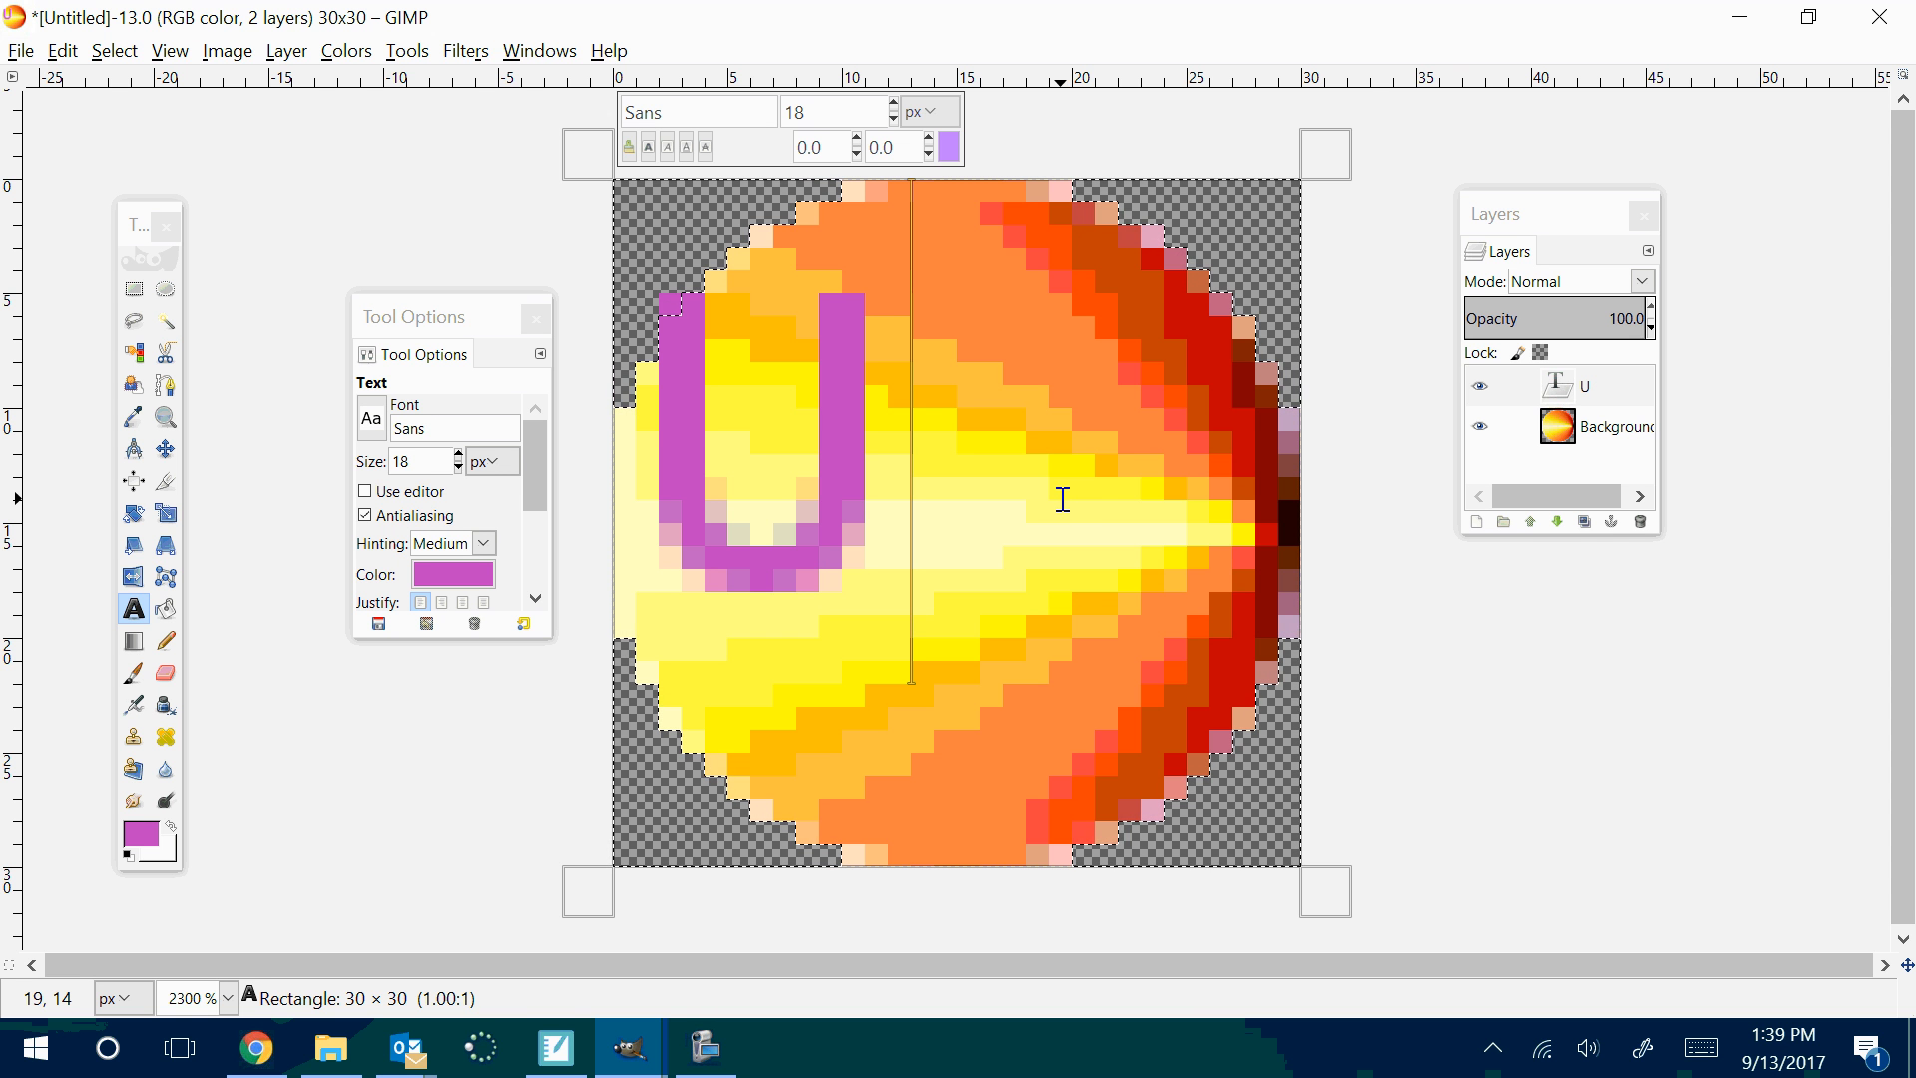
{"action": "left_click", "coordinate": [442, 603]}
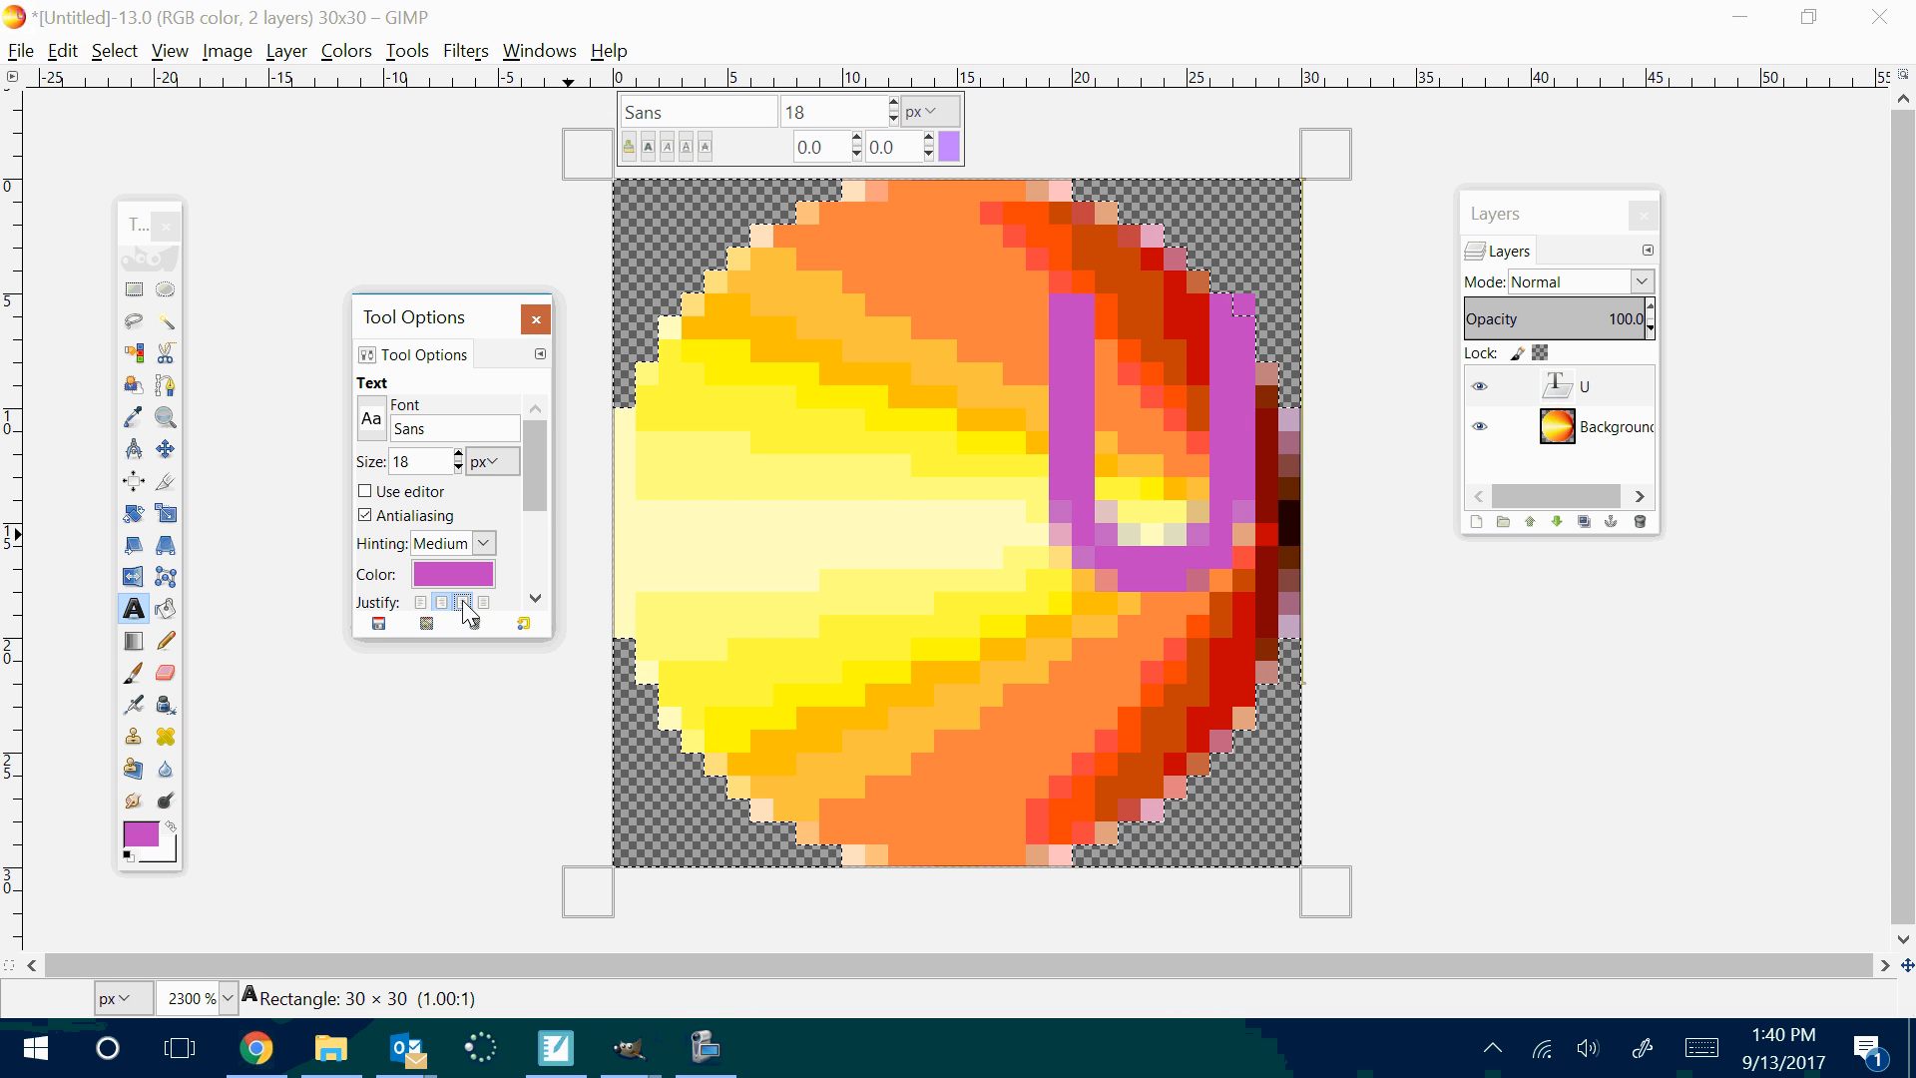
{"action": "left_click", "coordinate": [463, 602]}
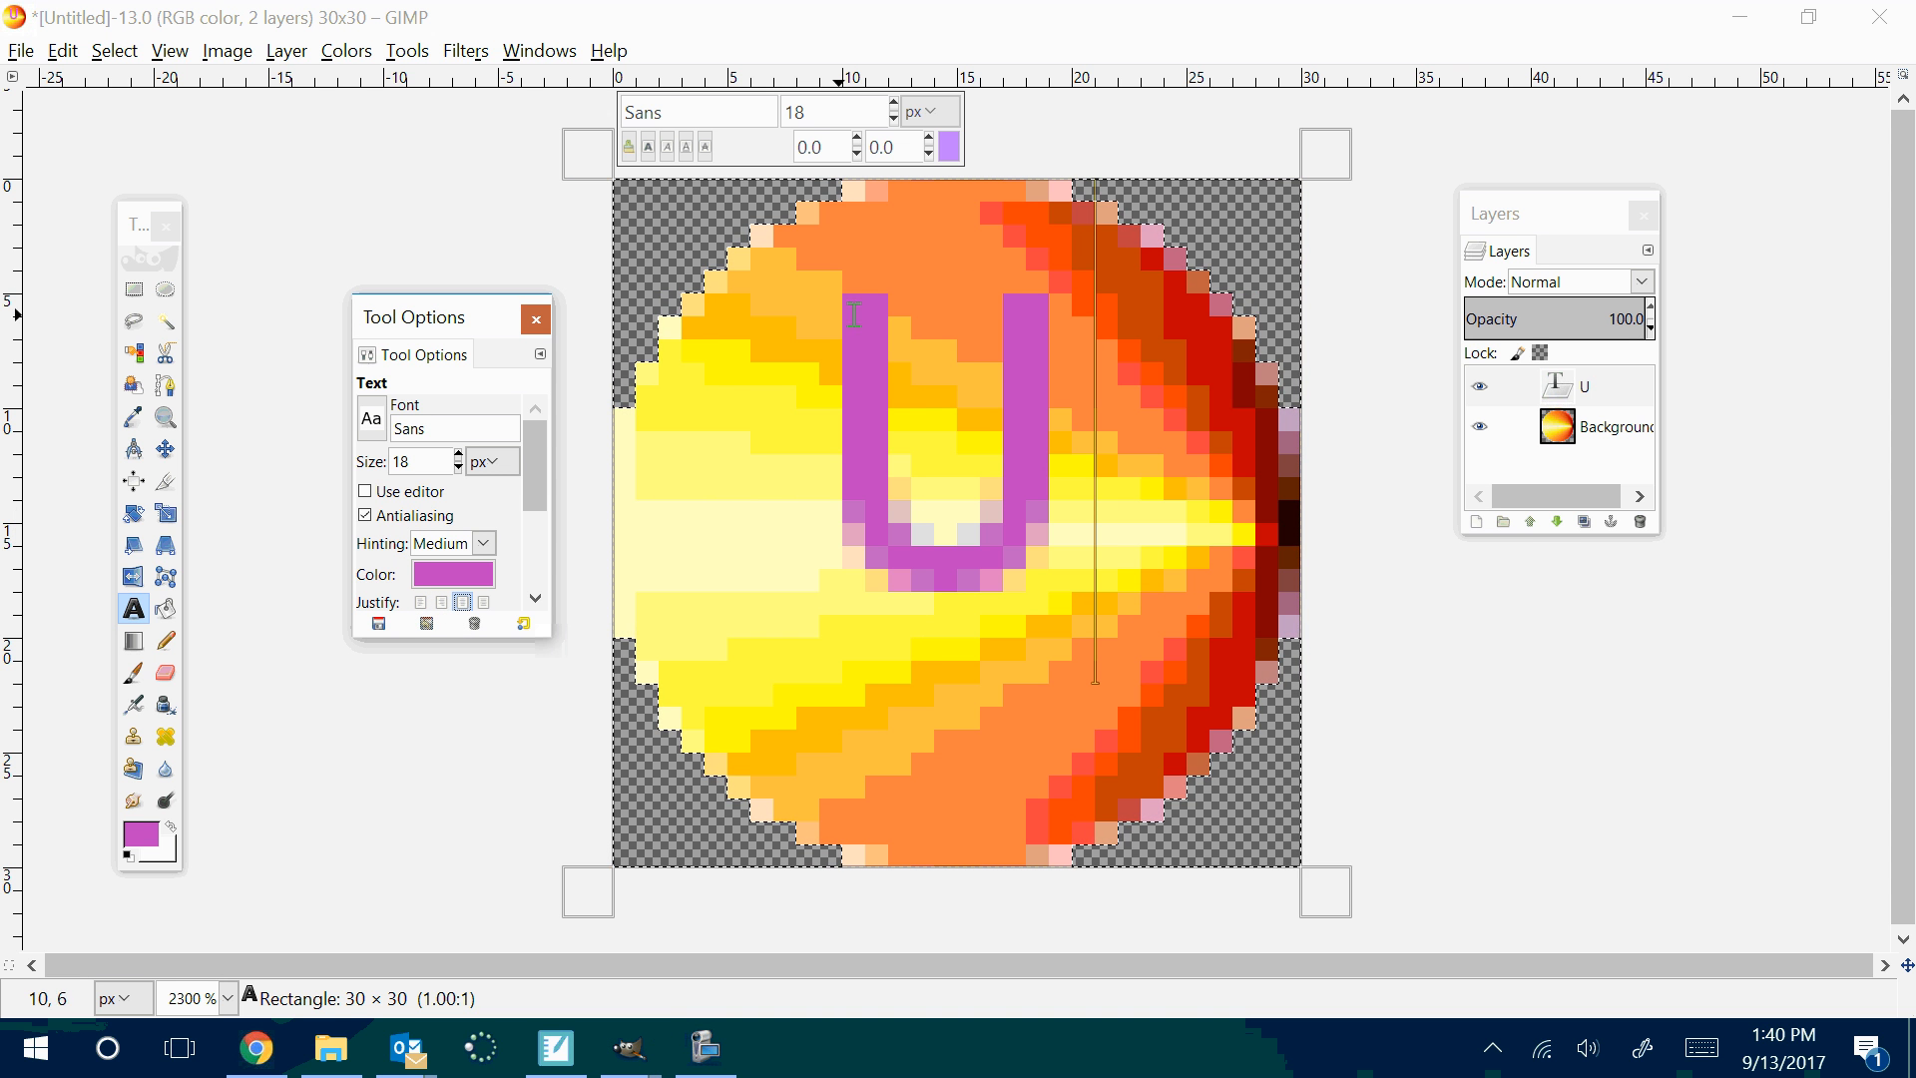
Lower the upper edge of the U's text box to make it 30 × 25 px, moving the letter toward the circle's middle
{"action": "left_click", "coordinate": [1297, 180]}
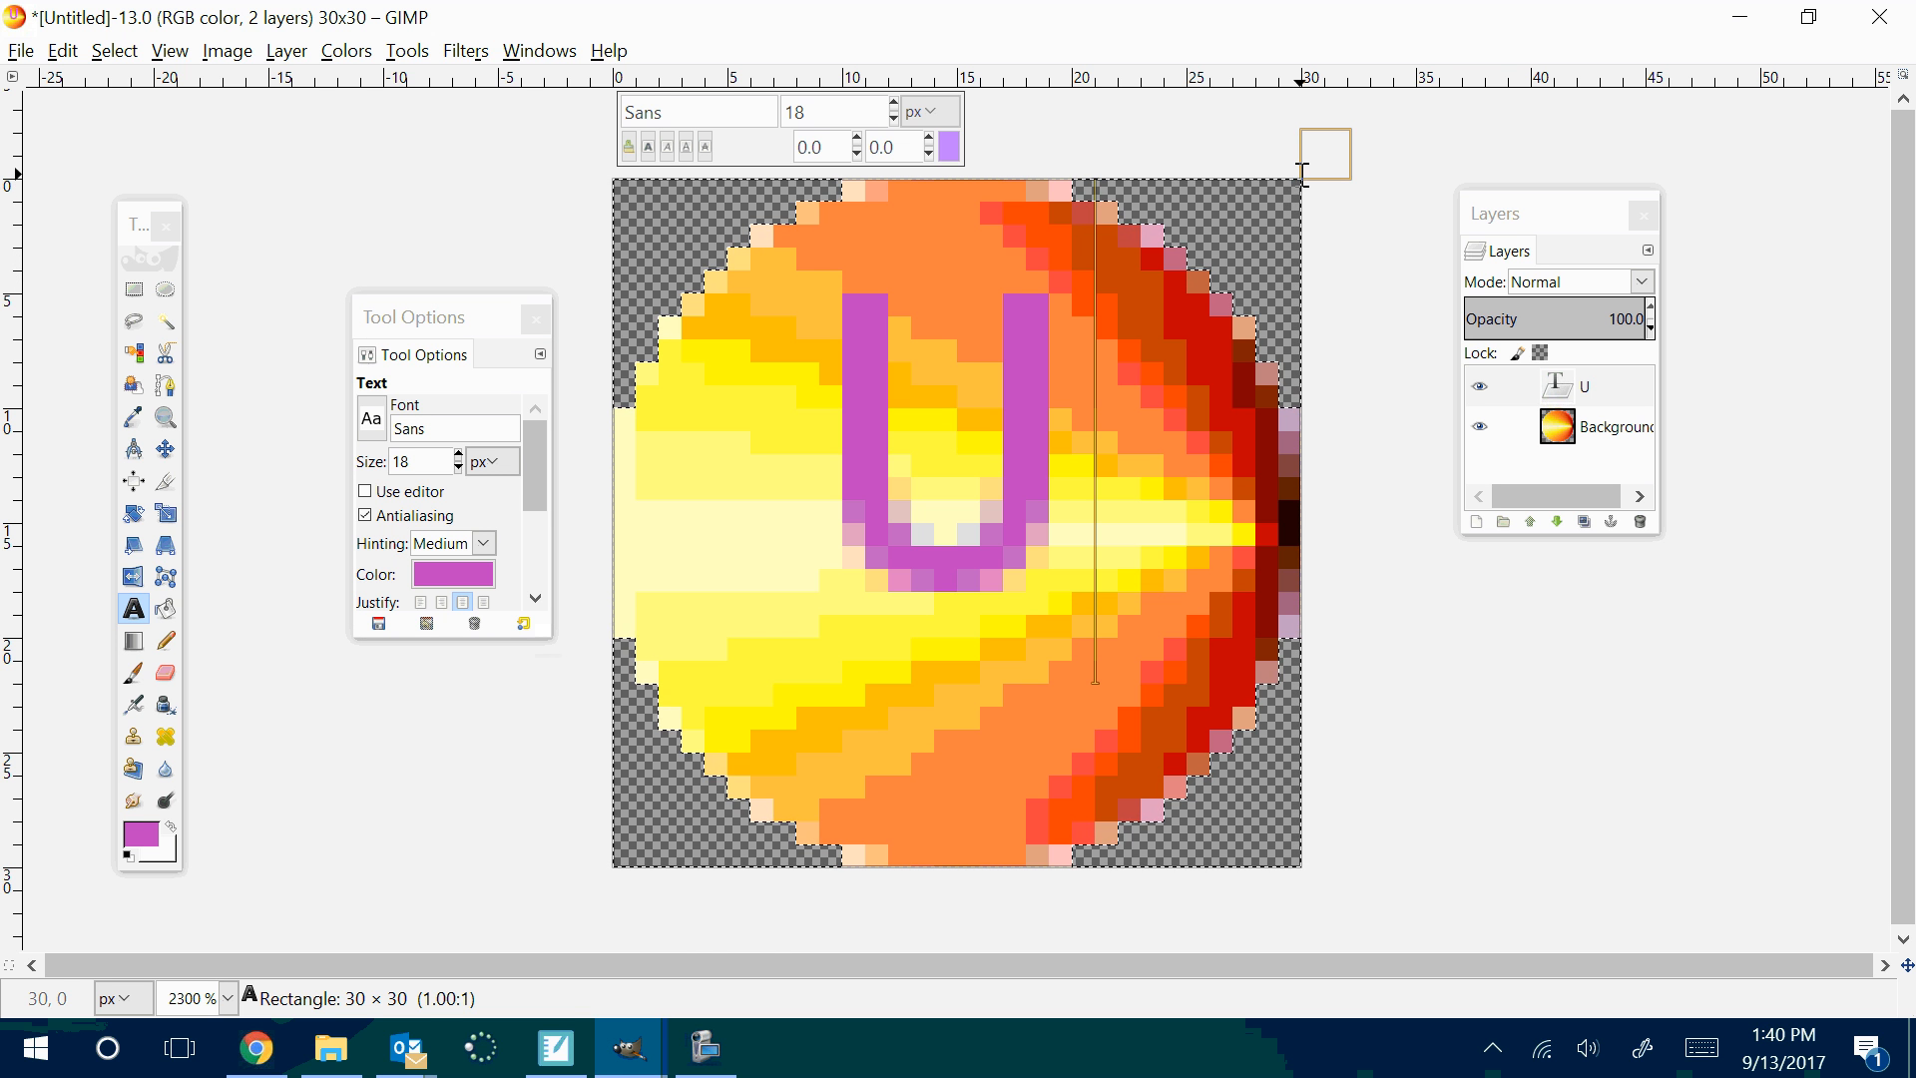
{"action": "left_click_drag", "start_coordinate": [1326, 188], "coordinate": [1324, 297]}
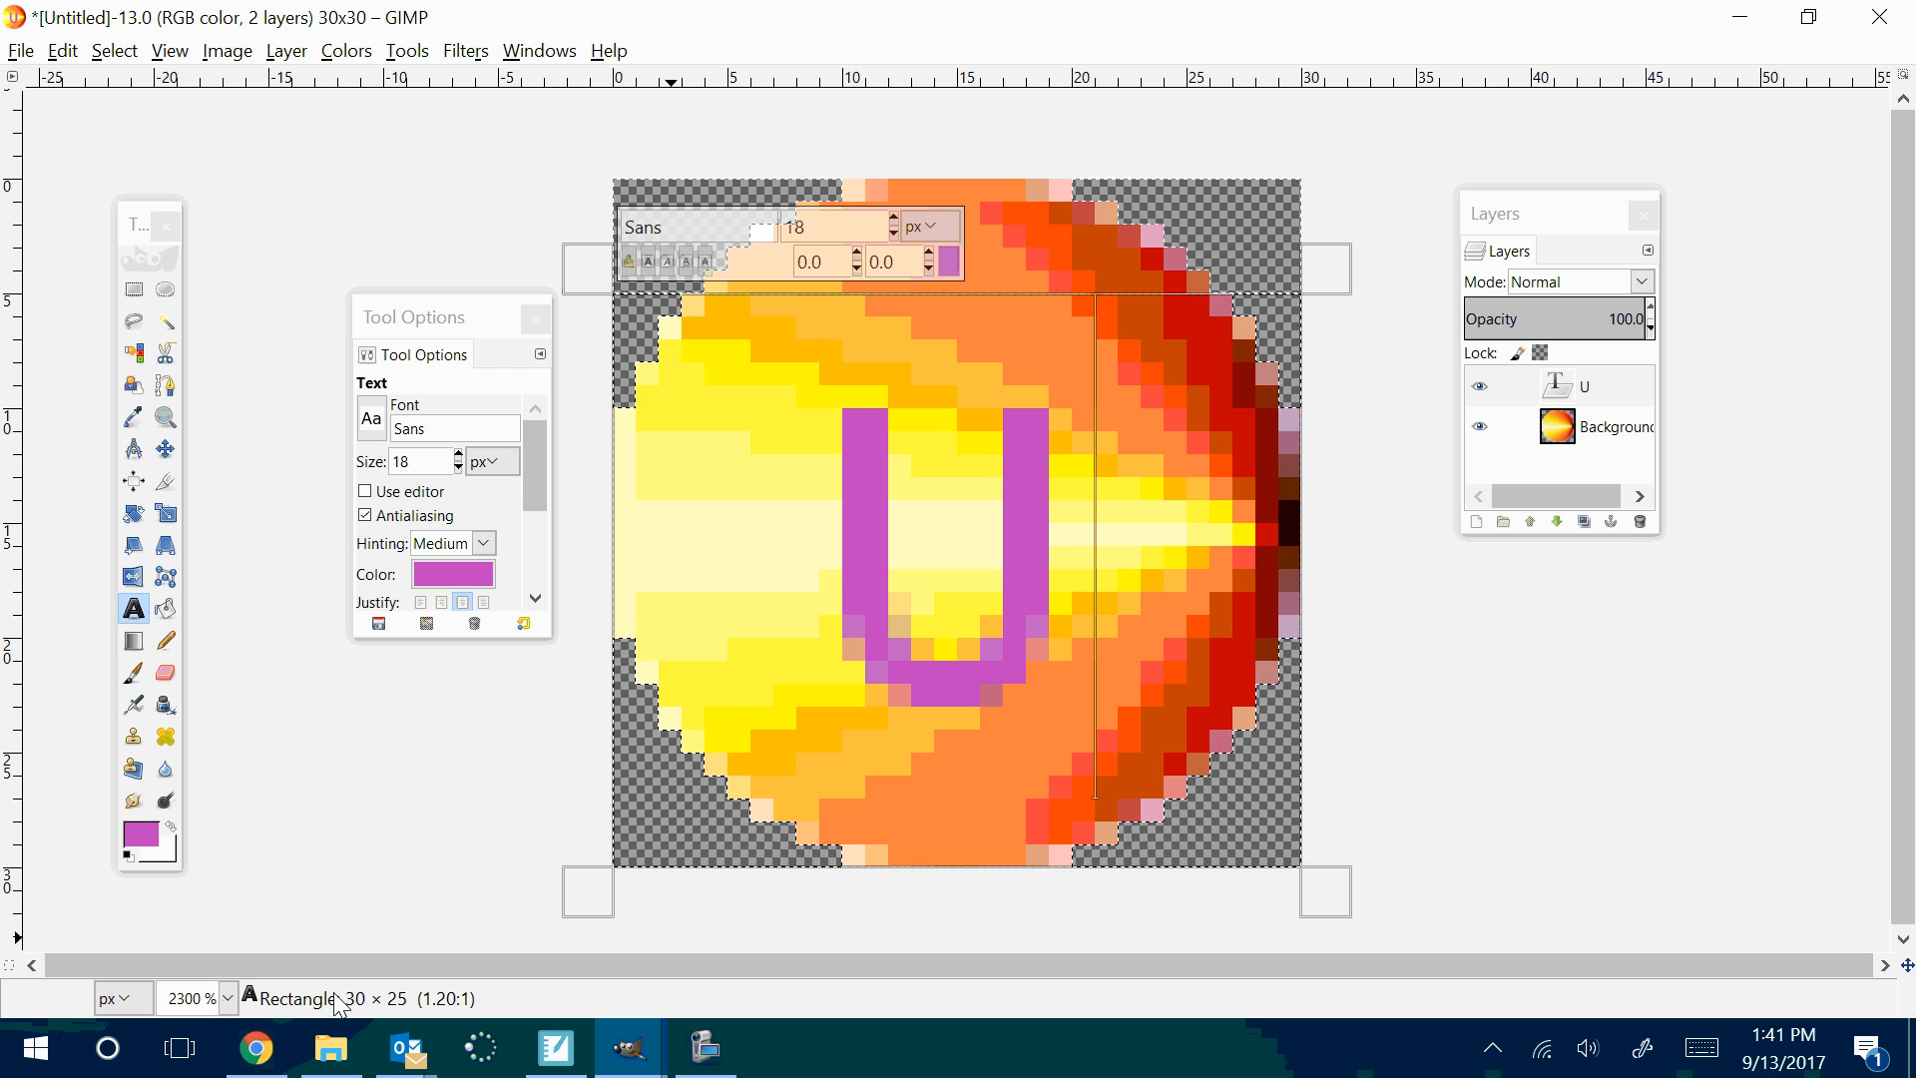
{"action": "left_click", "coordinate": [704, 1048]}
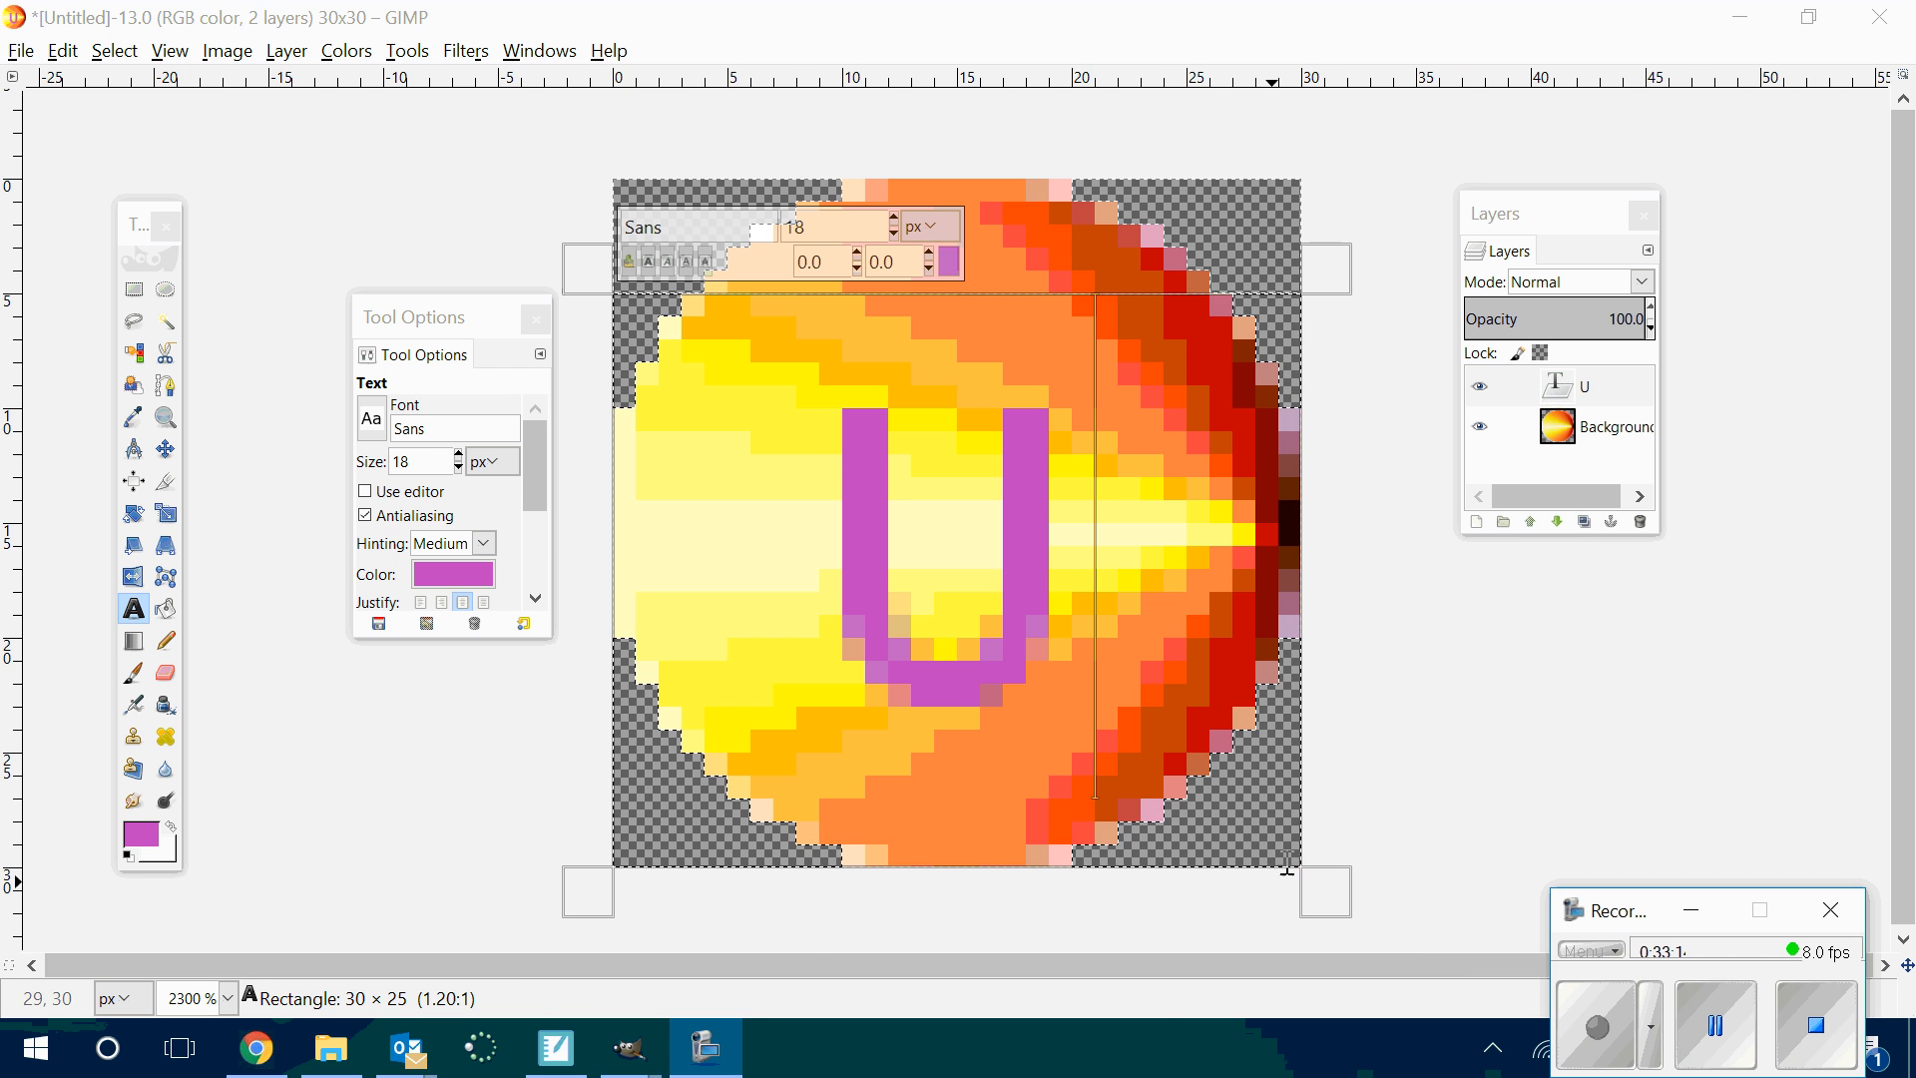